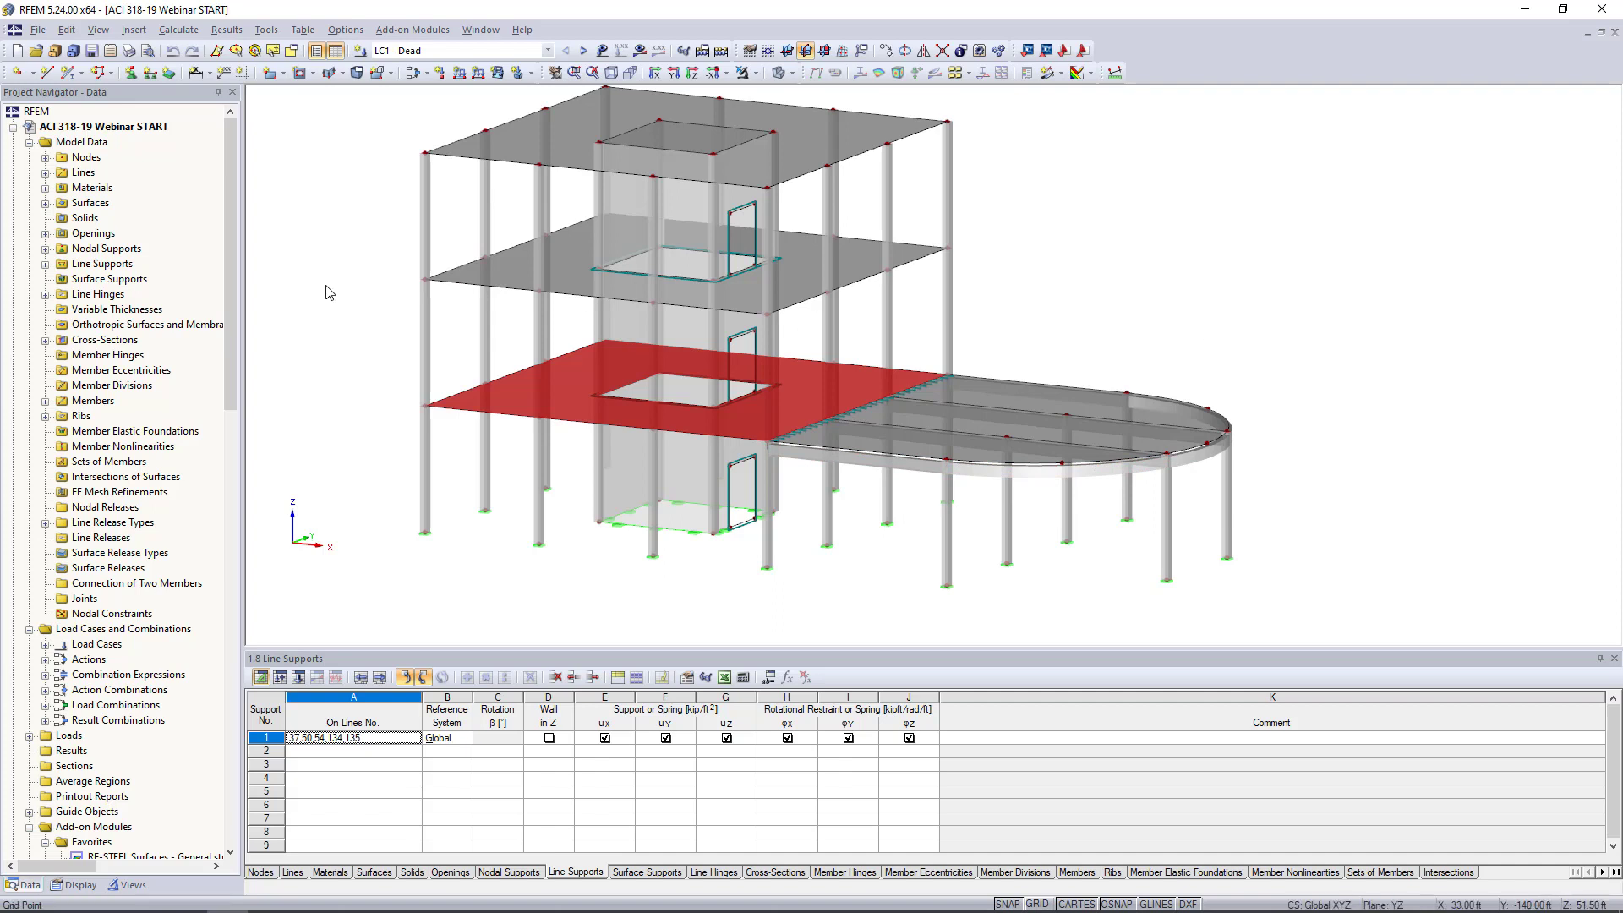
Step: Highlight all model elements that use the Concrete f'c = 4000 psi material and collapse the material list again
{"action": "scroll", "coordinate": [334, 292], "scroll_direction": "down", "scroll_amount": 3}
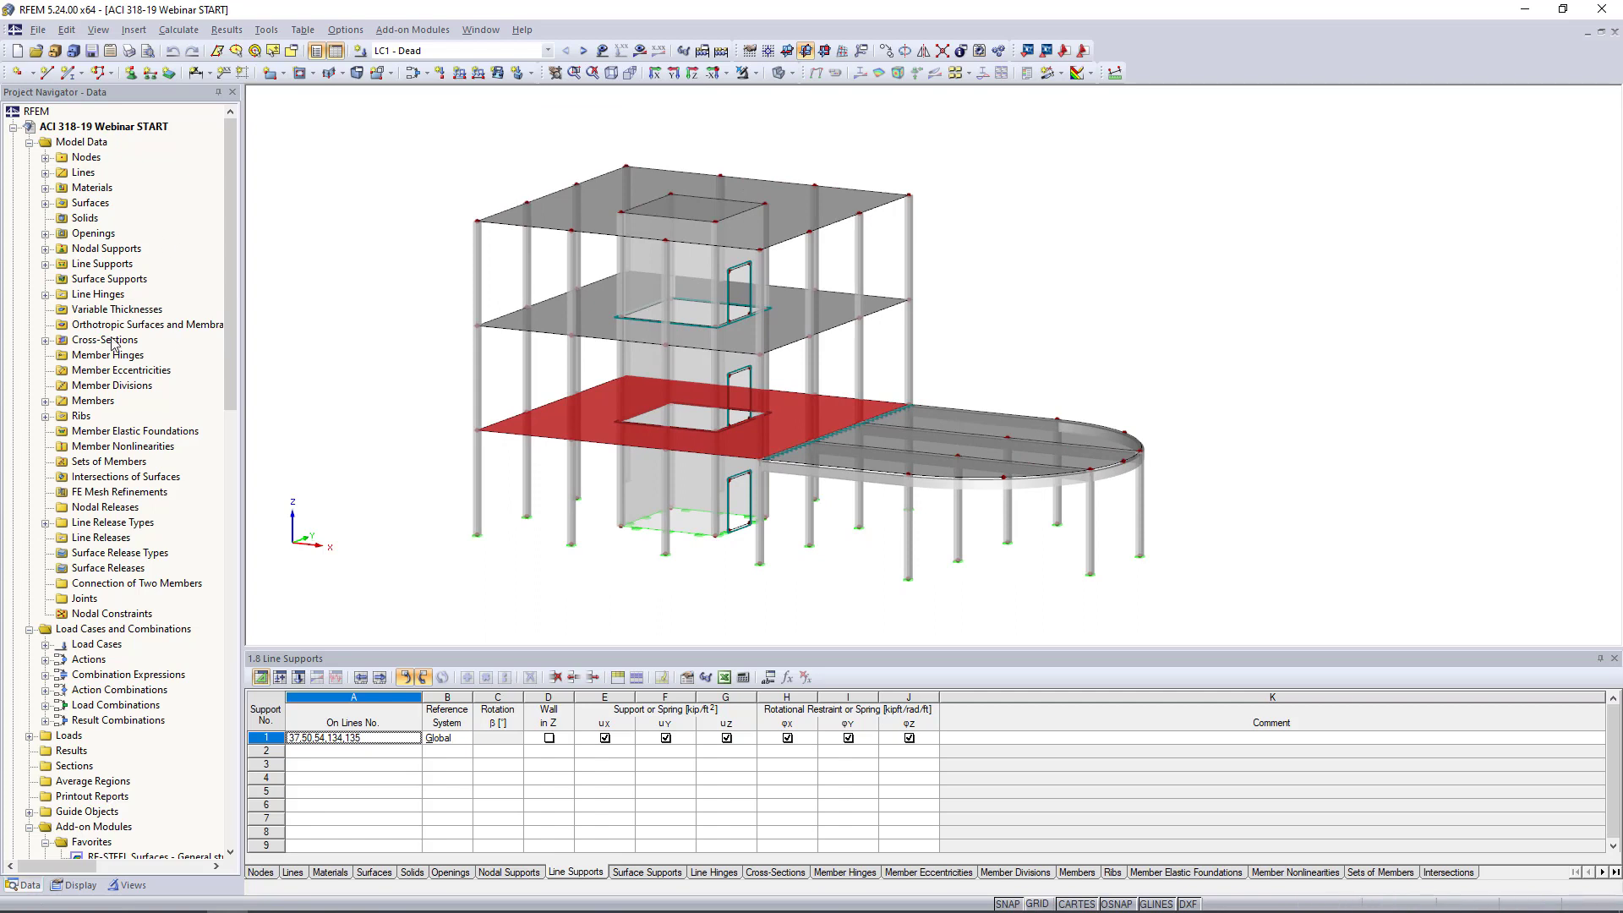
{"action": "left_click", "coordinate": [46, 188]}
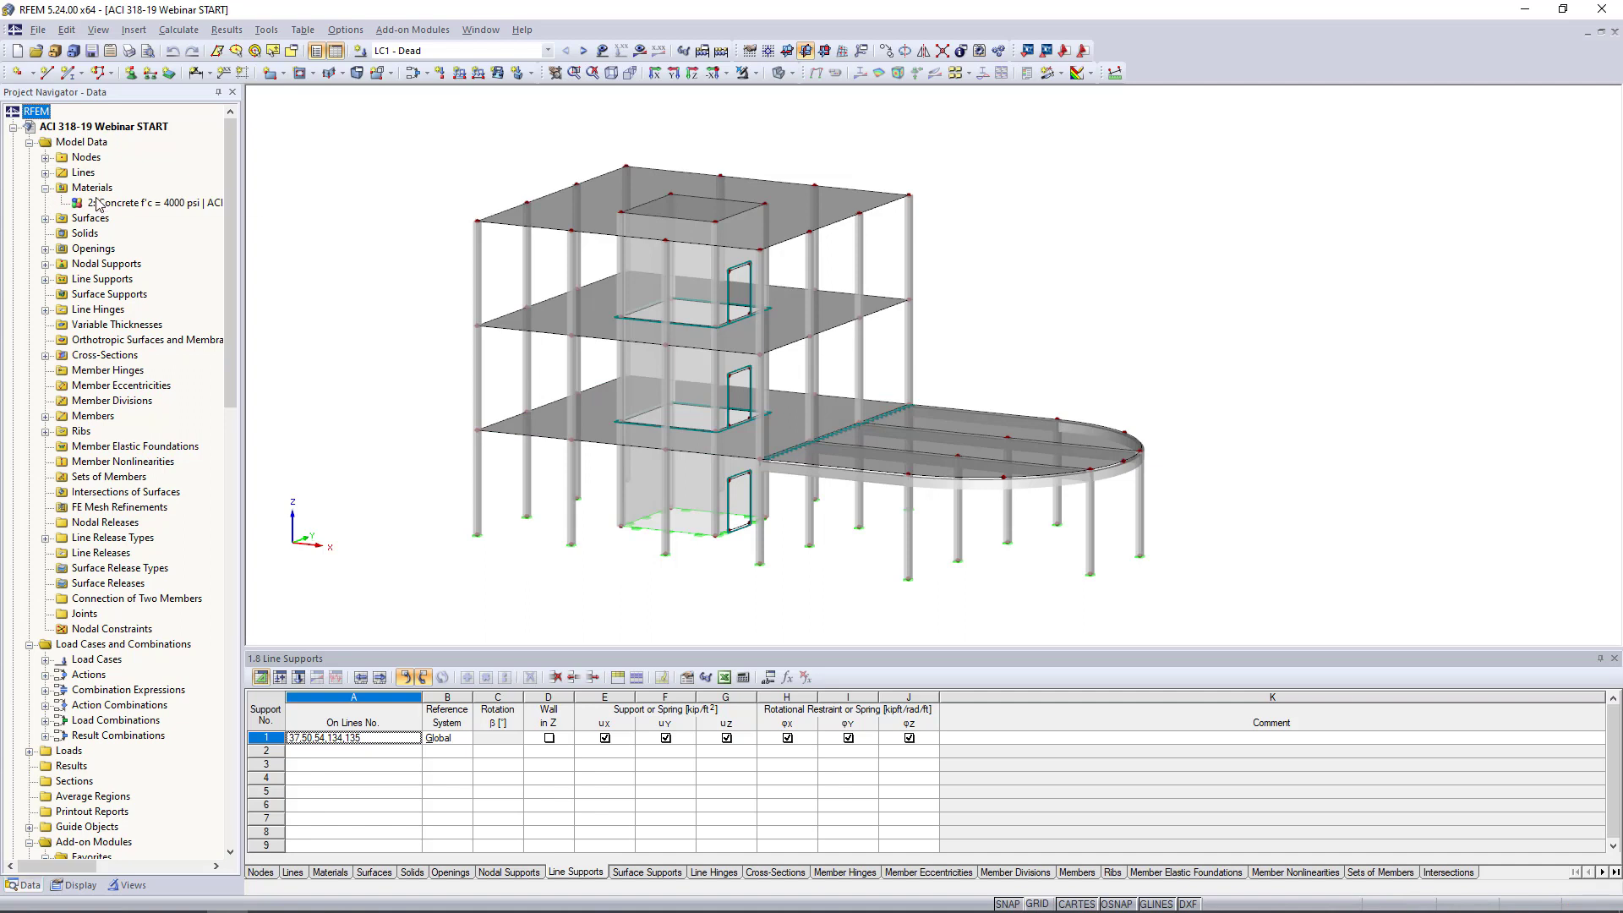
{"action": "left_click", "coordinate": [98, 202]}
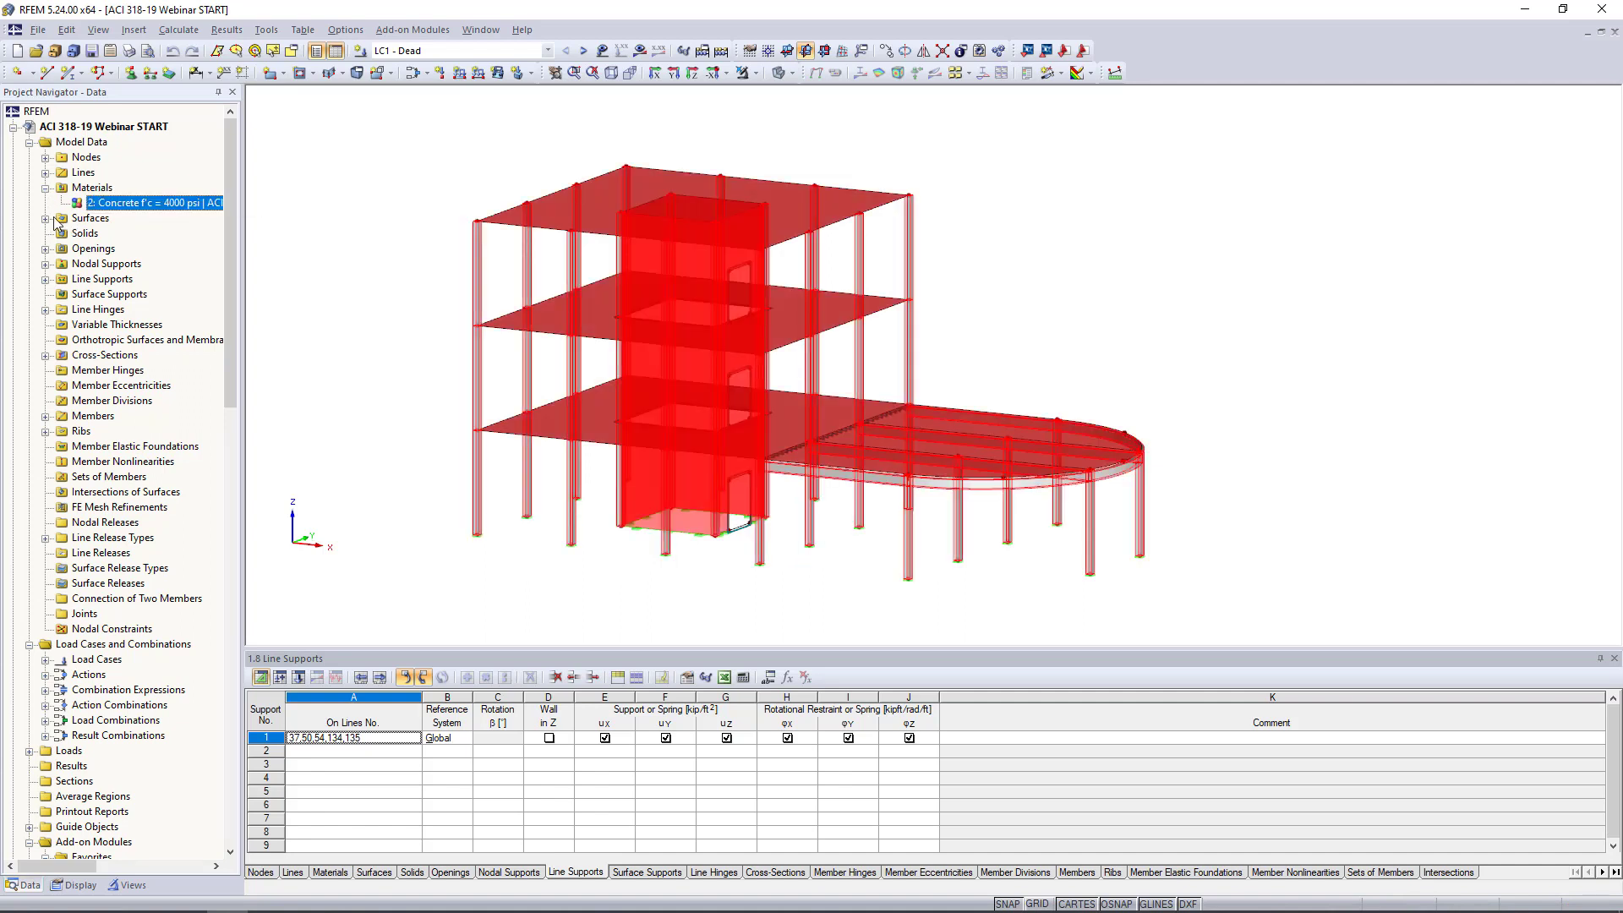
{"action": "left_click", "coordinate": [46, 187]}
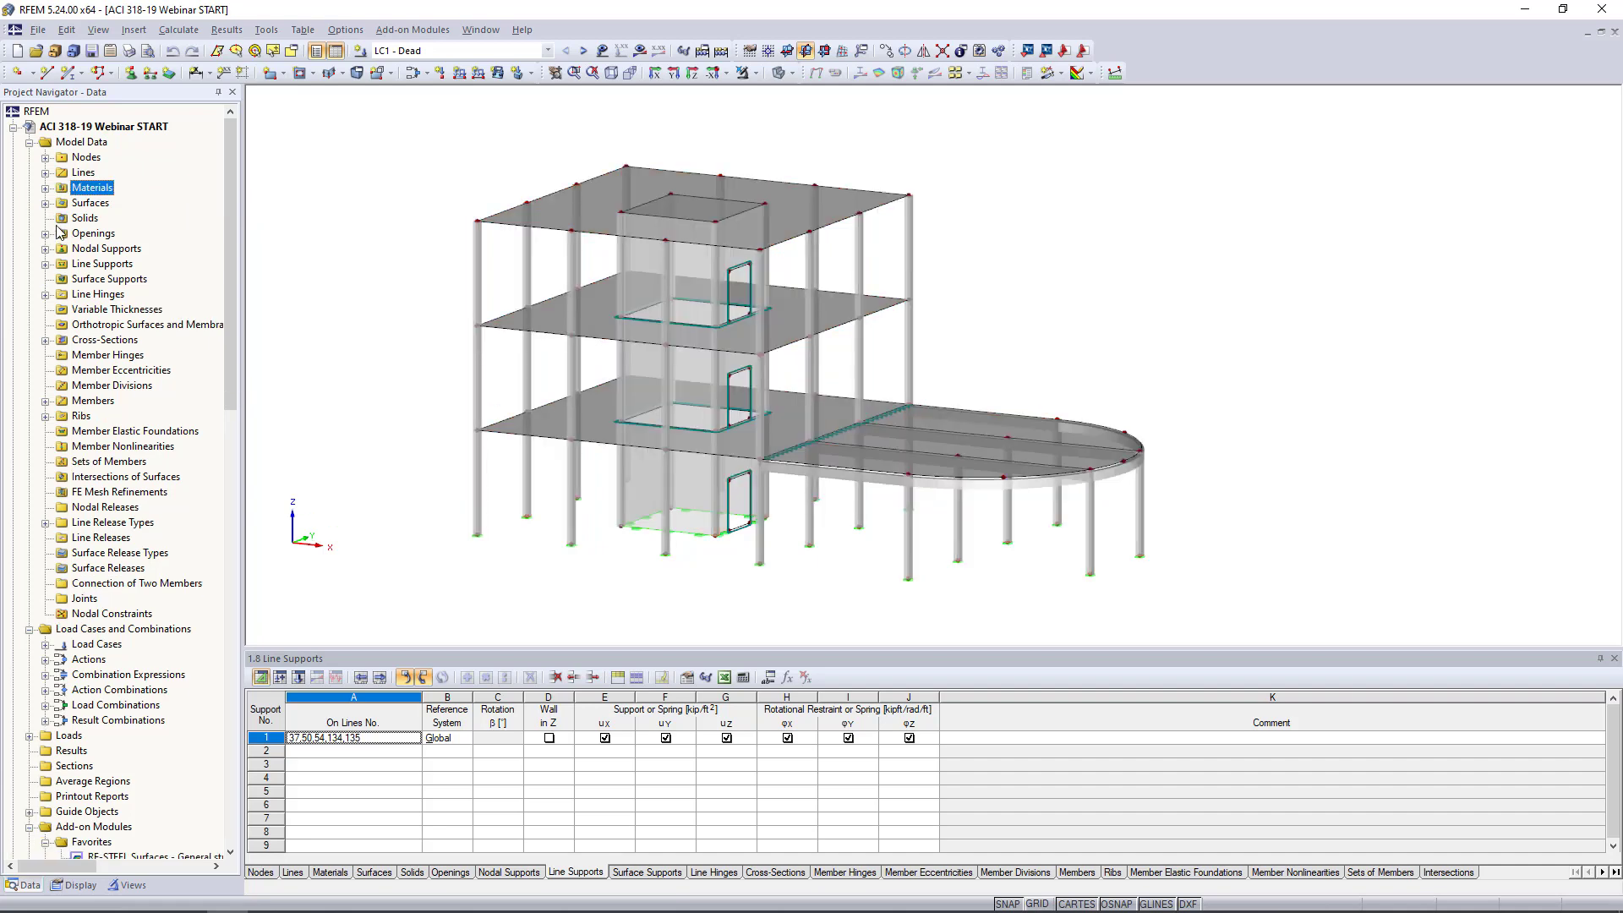
Step: Highlight the members using the Rectangle 12/12 and Rectangle 10/18 cross-sections, one after the other, and collapse the cross-section list
{"action": "left_click", "coordinate": [46, 339]}
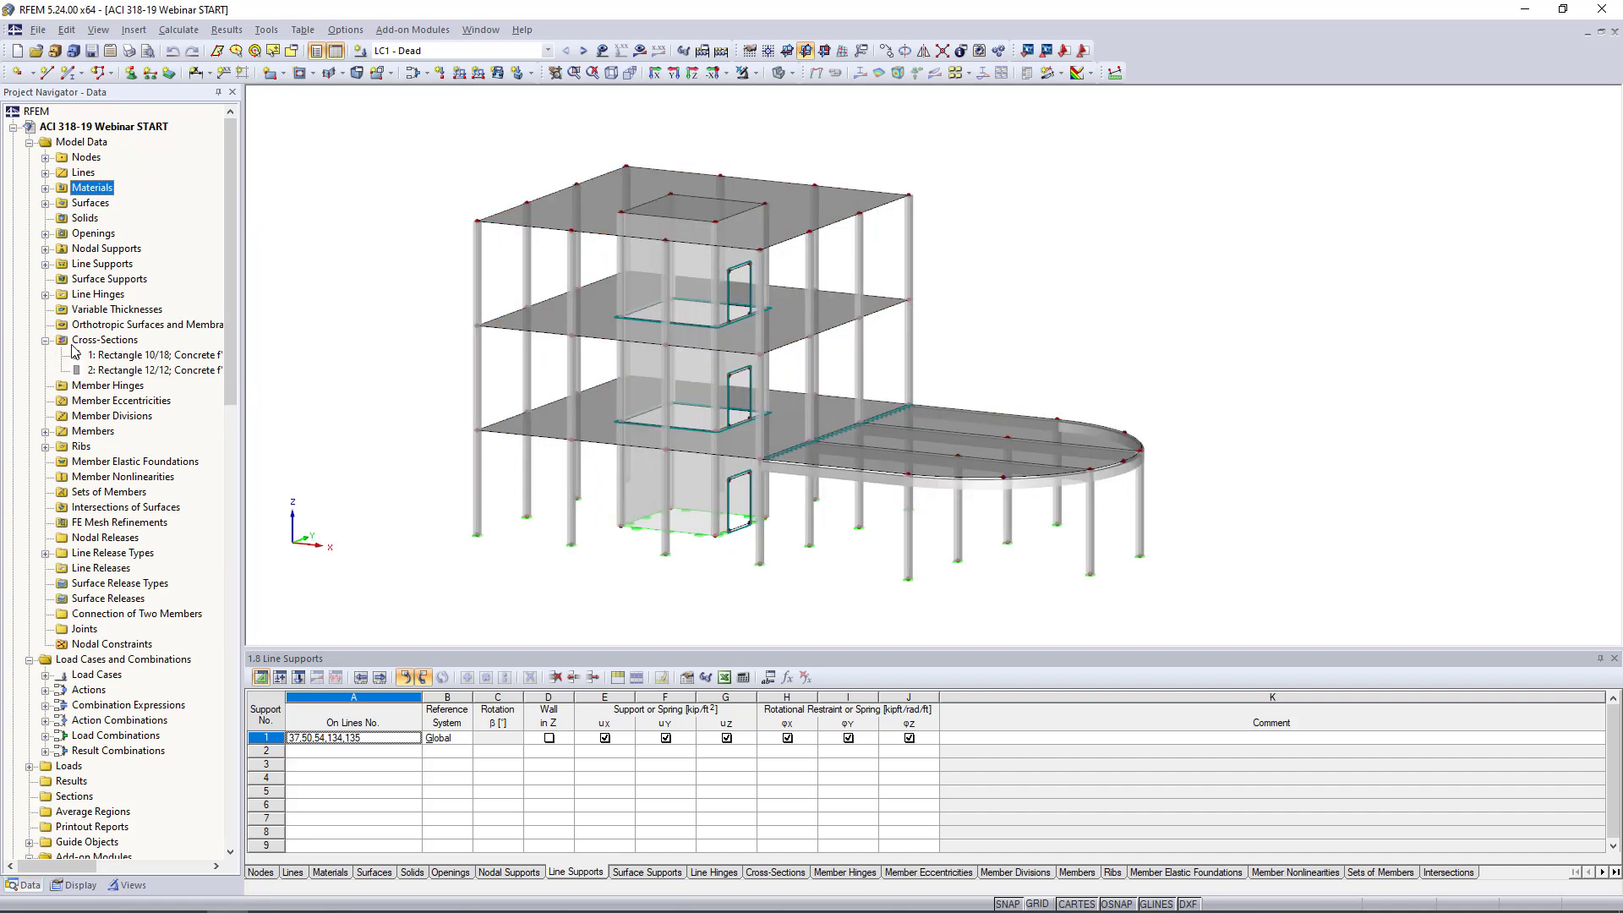
{"action": "left_click", "coordinate": [115, 376]}
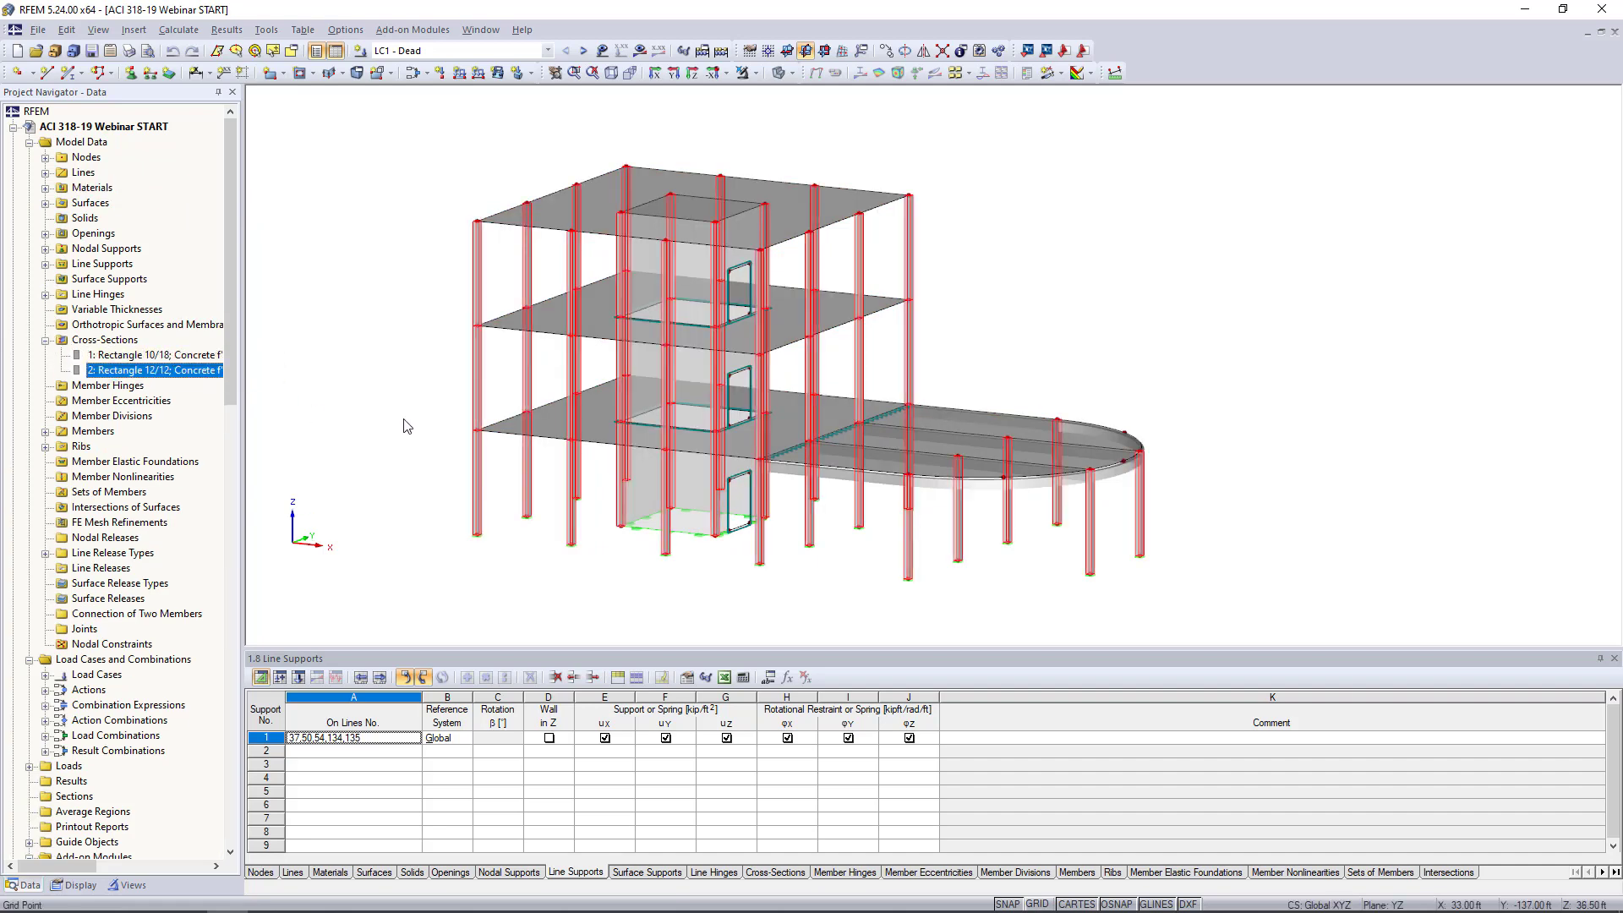
{"action": "middle_click_drag", "start_coordinate": [406, 426], "coordinate": [397, 381], "text": "ctrl"}
{"action": "left_click", "coordinate": [152, 354]}
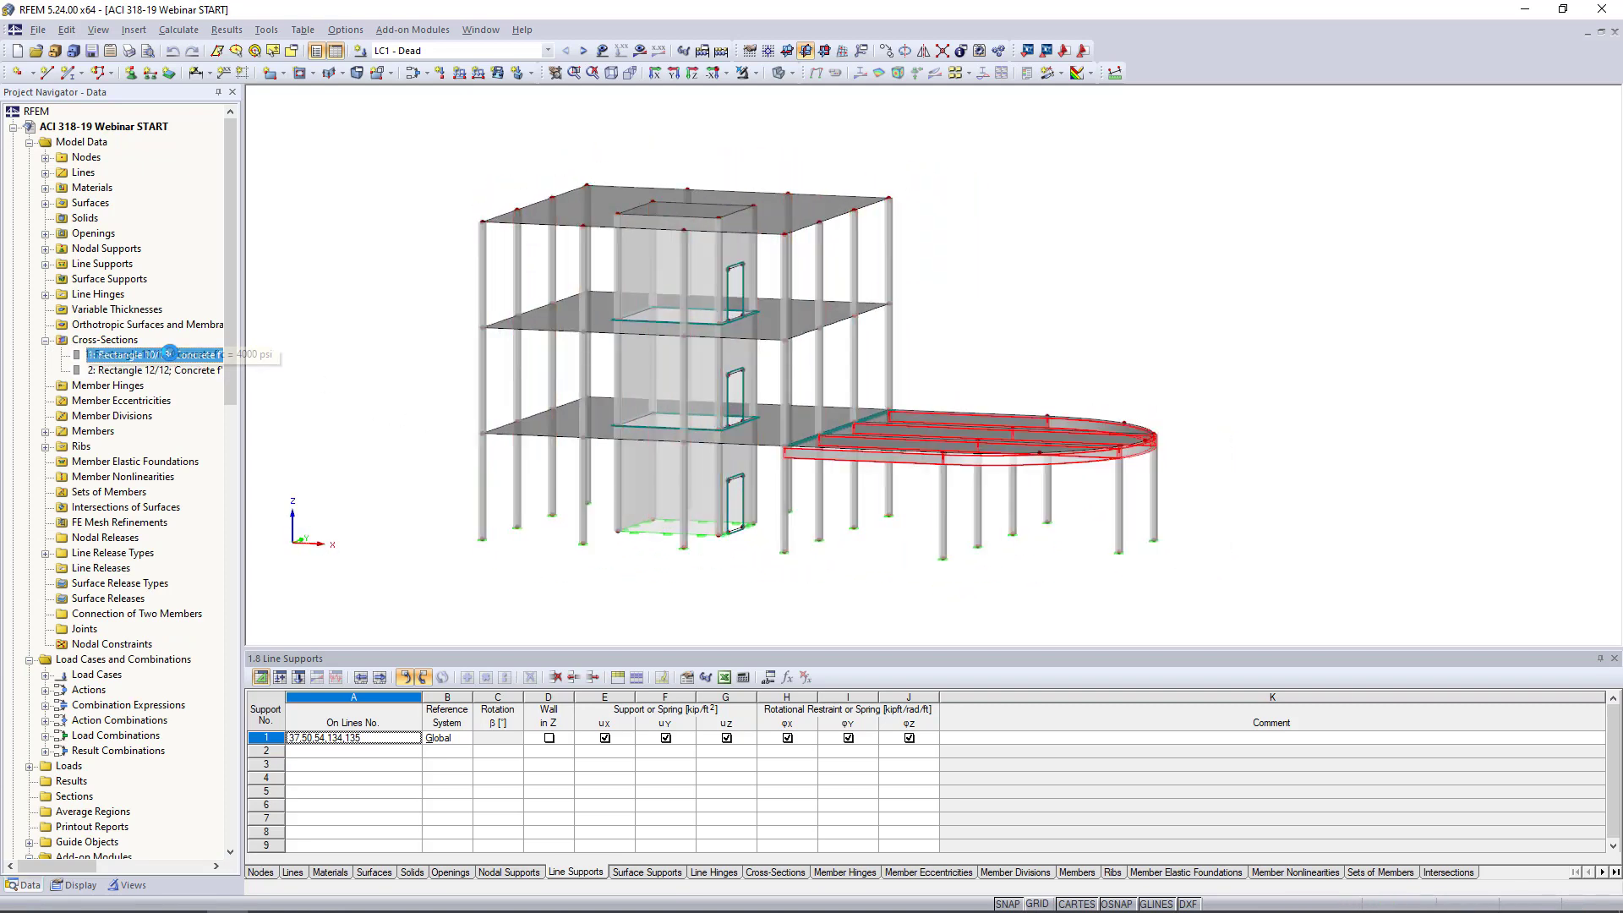
{"action": "scroll", "coordinate": [868, 503], "scroll_direction": "up", "scroll_amount": 2}
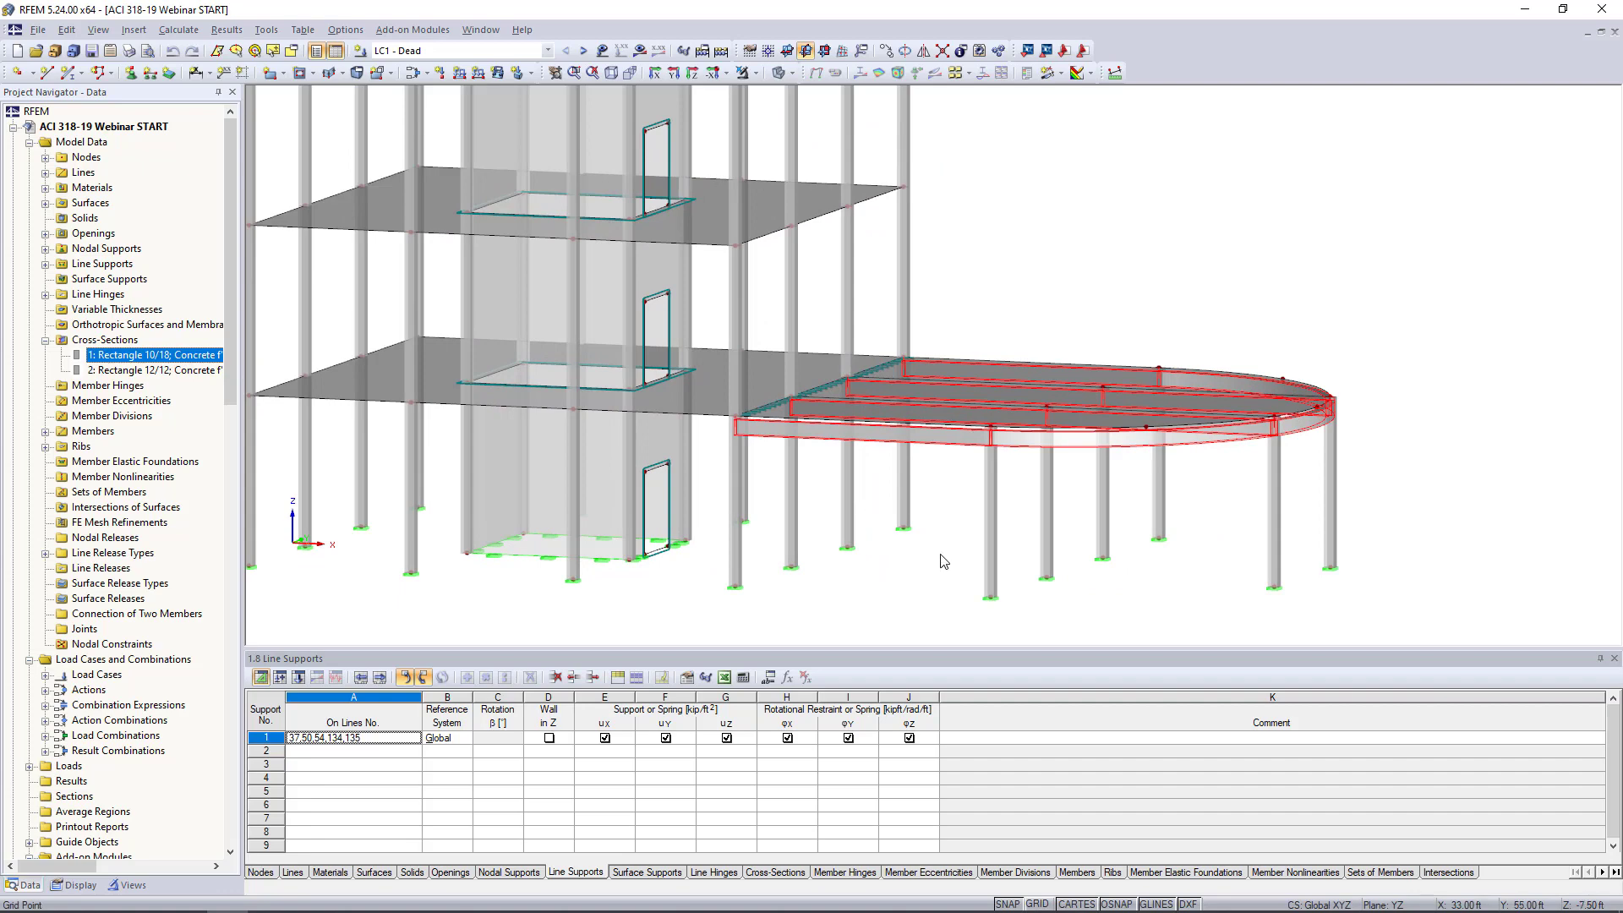
{"action": "left_click", "coordinate": [46, 339]}
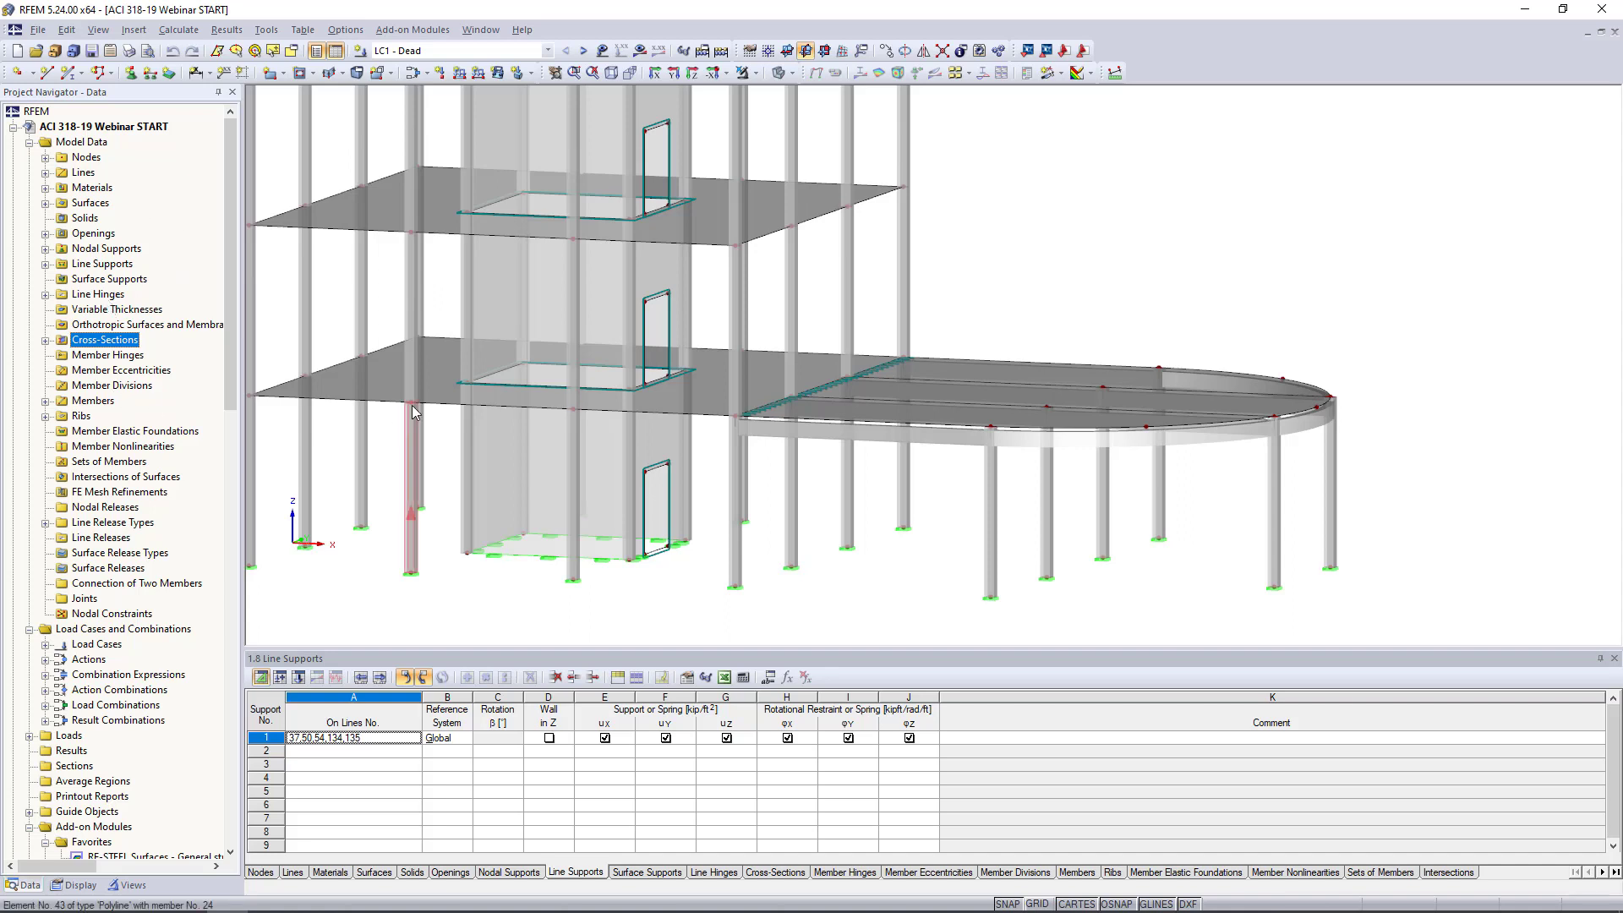
Step: Shrink the Line Supports table to enlarge the model view, with the whole building in sight
{"action": "scroll", "coordinate": [1015, 357], "scroll_direction": "down", "scroll_amount": 1}
{"action": "middle_click_drag", "start_coordinate": [1014, 356], "coordinate": [1166, 429]}
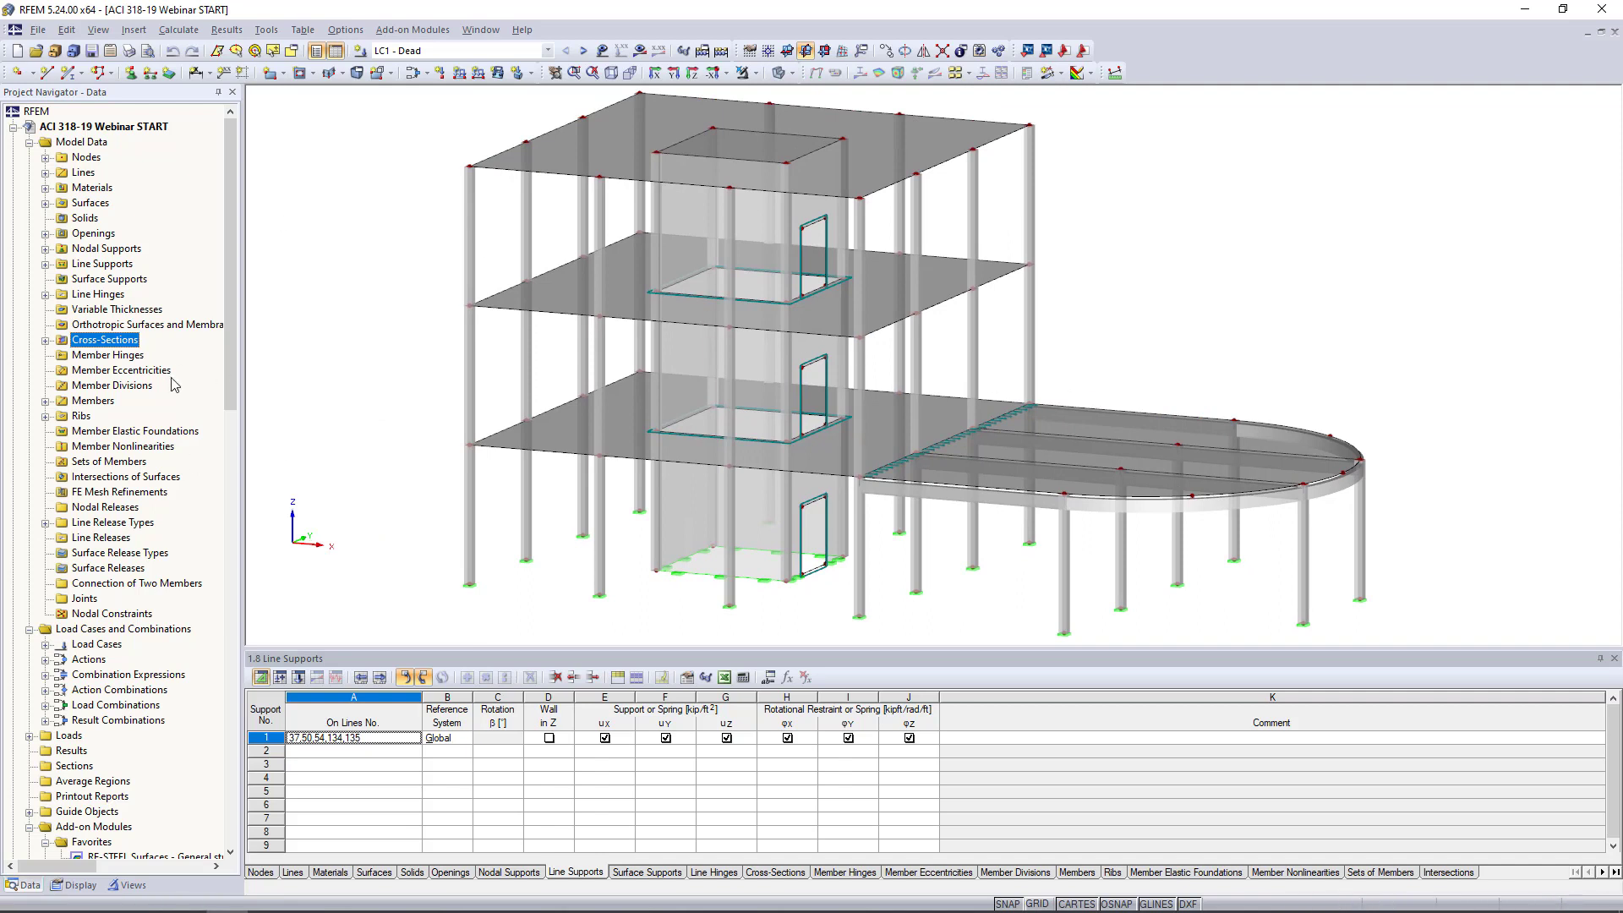
{"action": "scroll", "coordinate": [1114, 388], "scroll_direction": "down", "scroll_amount": 1}
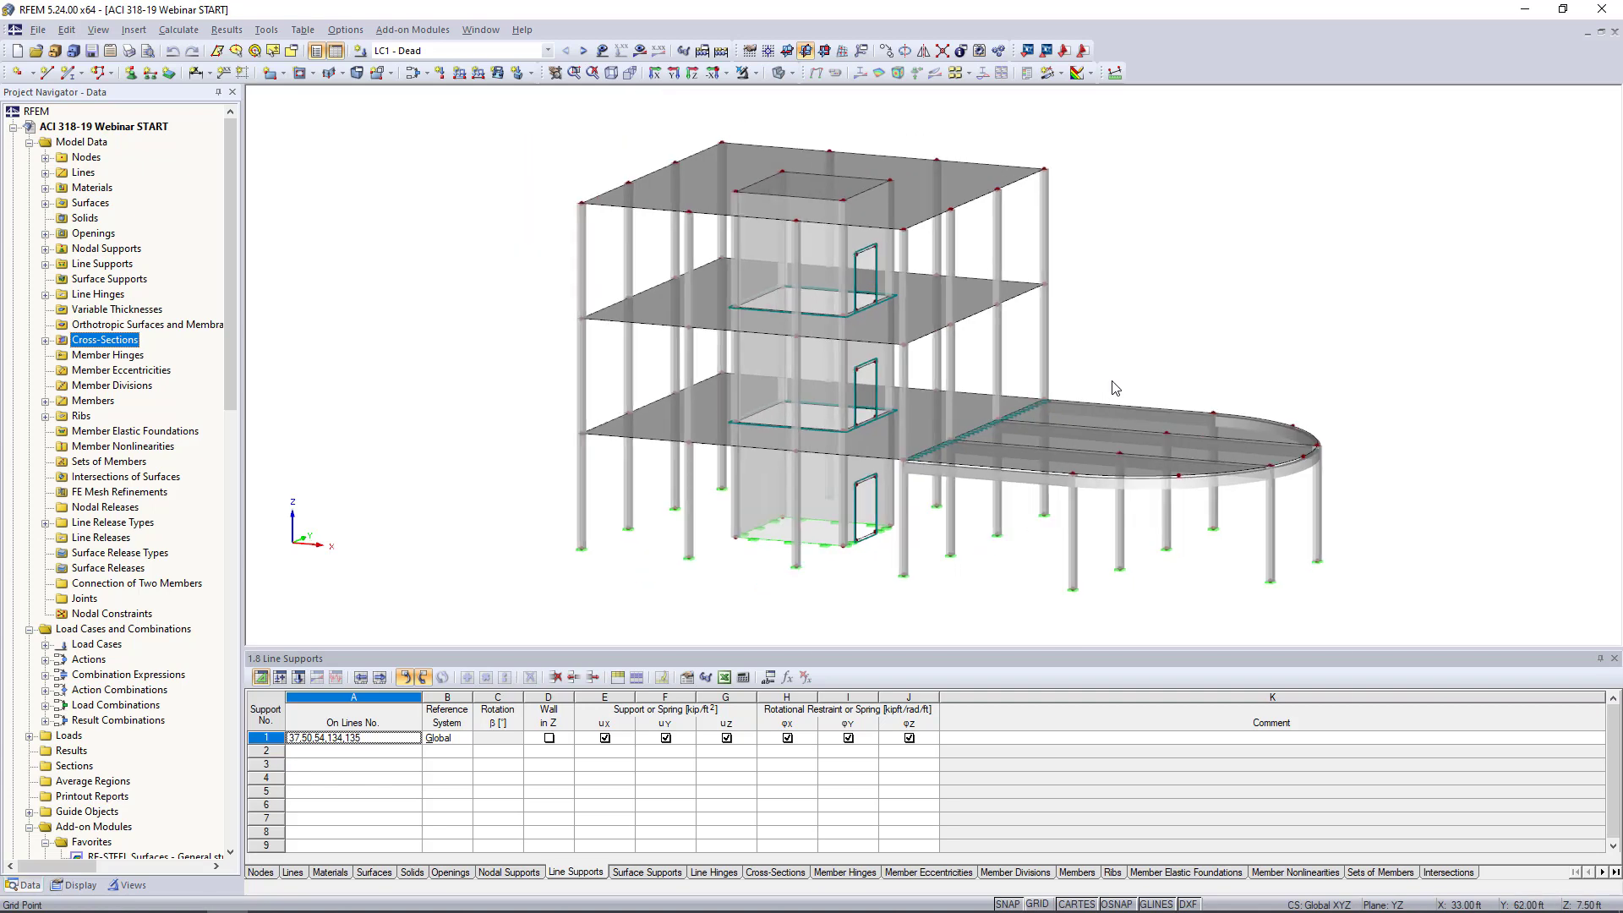
{"action": "middle_click_drag", "start_coordinate": [1114, 388], "coordinate": [1007, 362]}
{"action": "scroll", "coordinate": [1007, 362], "scroll_direction": "up", "scroll_amount": 1}
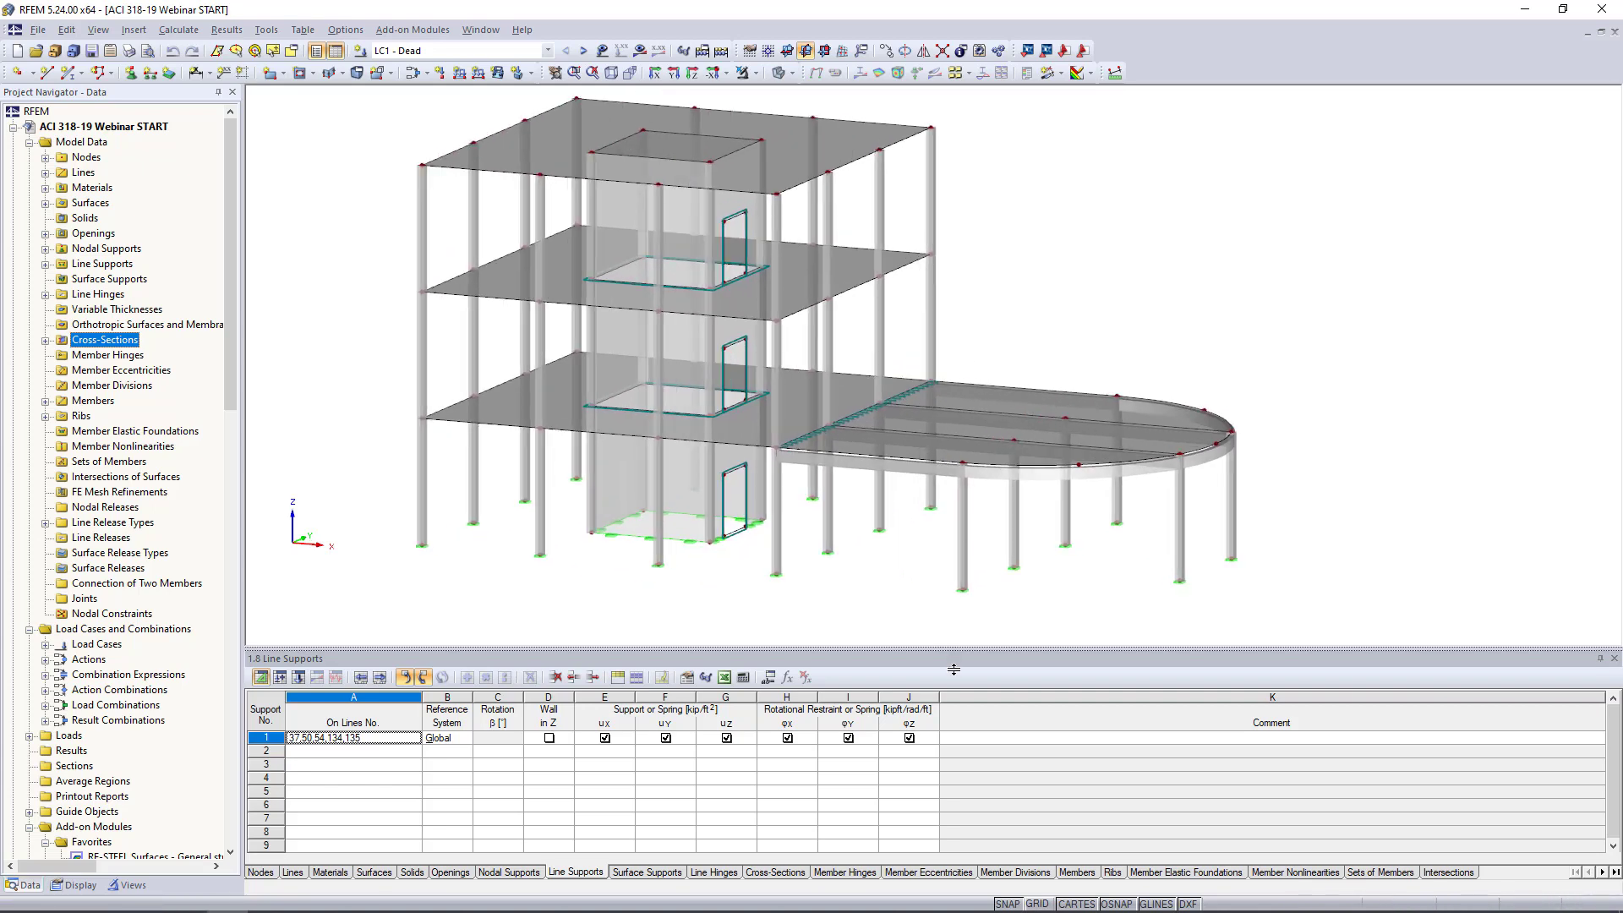
{"action": "left_click_drag", "start_coordinate": [953, 670], "coordinate": [955, 752]}
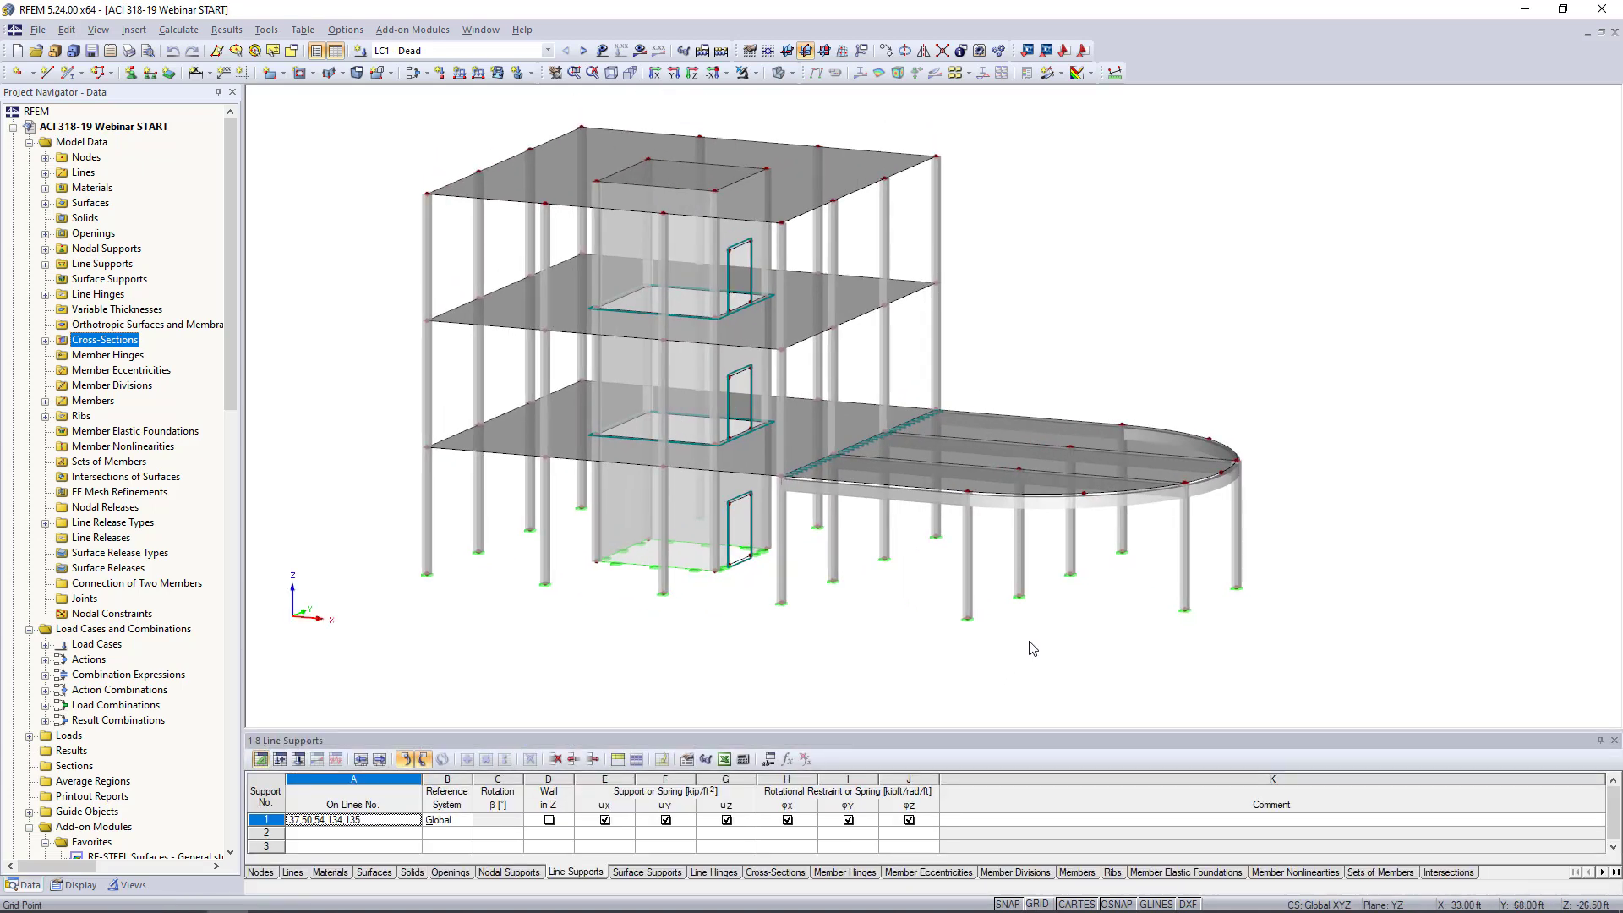
Step: Open the straight front edge beam of the curved slab for editing and review the available member types, keeping Rib
{"action": "scroll", "coordinate": [1033, 648], "scroll_direction": "up", "scroll_amount": 2}
{"action": "middle_click_drag", "start_coordinate": [1047, 623], "coordinate": [1123, 593], "text": "ctrl"}
{"action": "scroll", "coordinate": [1123, 593], "scroll_direction": "down", "scroll_amount": 1}
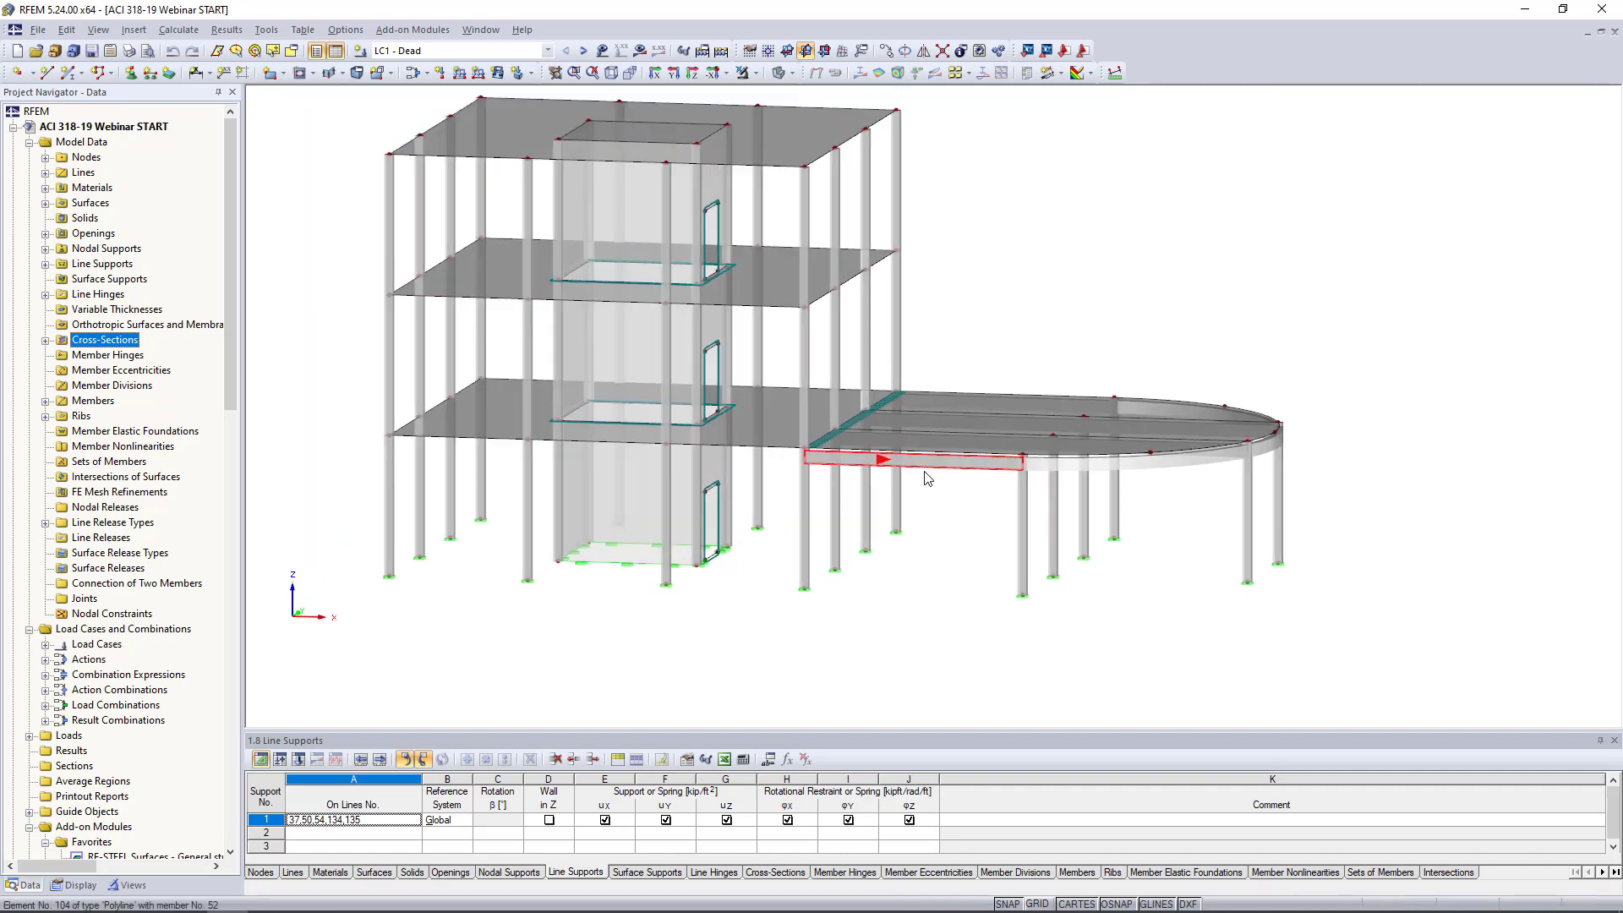
{"action": "mouse_move", "coordinate": [928, 479]}
{"action": "scroll", "coordinate": [927, 478], "scroll_direction": "up", "scroll_amount": 2}
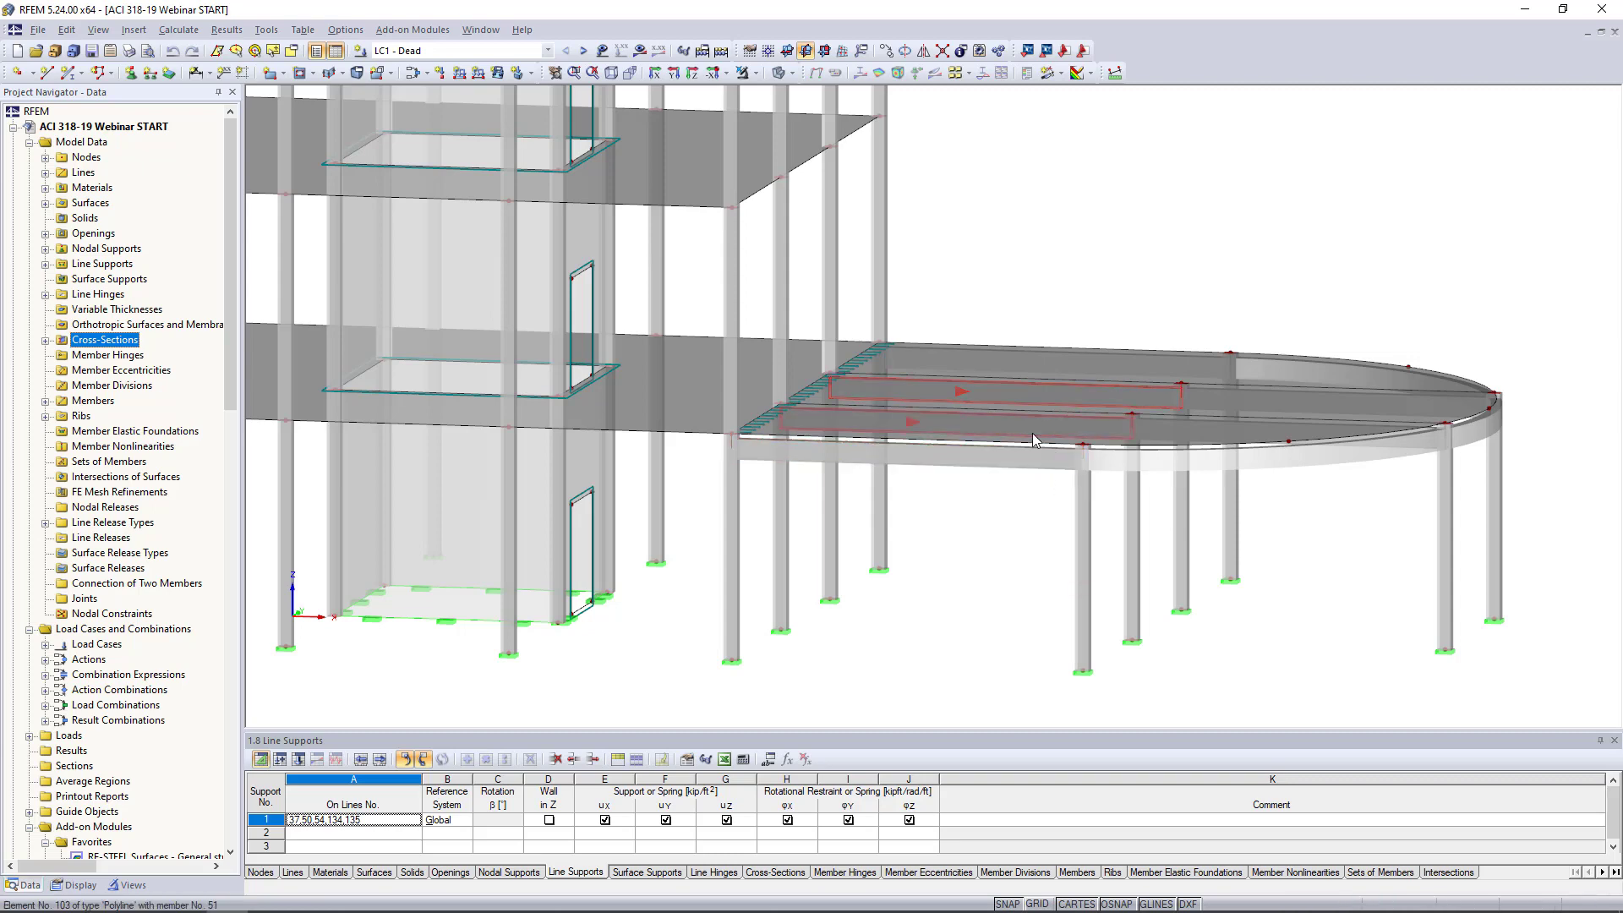
{"action": "middle_click_drag", "start_coordinate": [1043, 543], "coordinate": [946, 568], "text": "ctrl"}
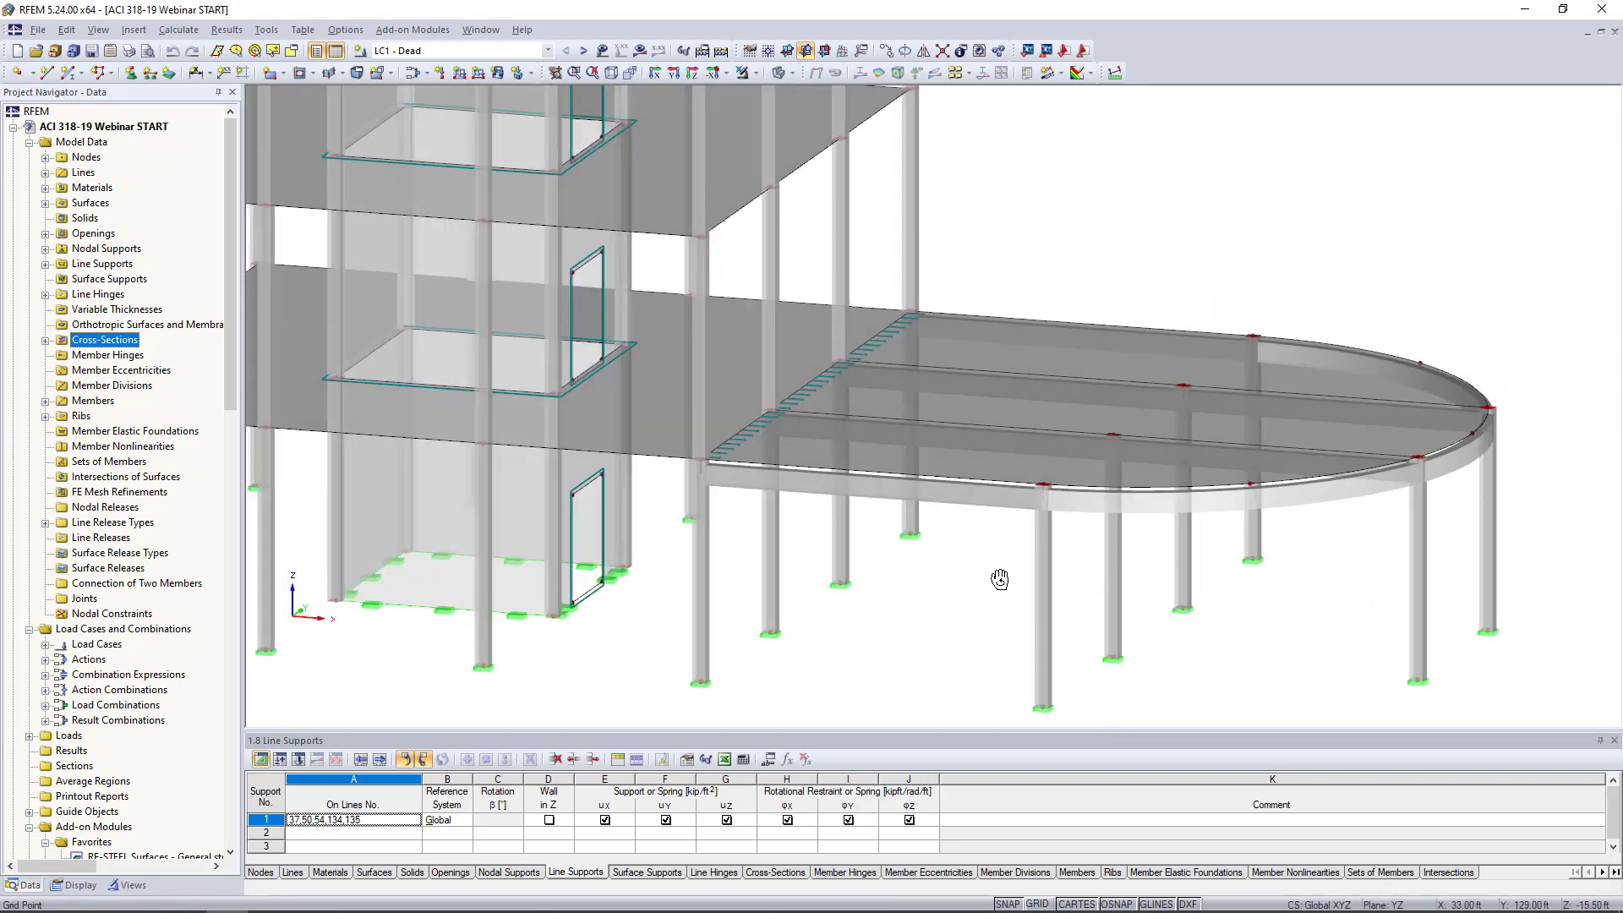
{"action": "double_click", "coordinate": [963, 506]}
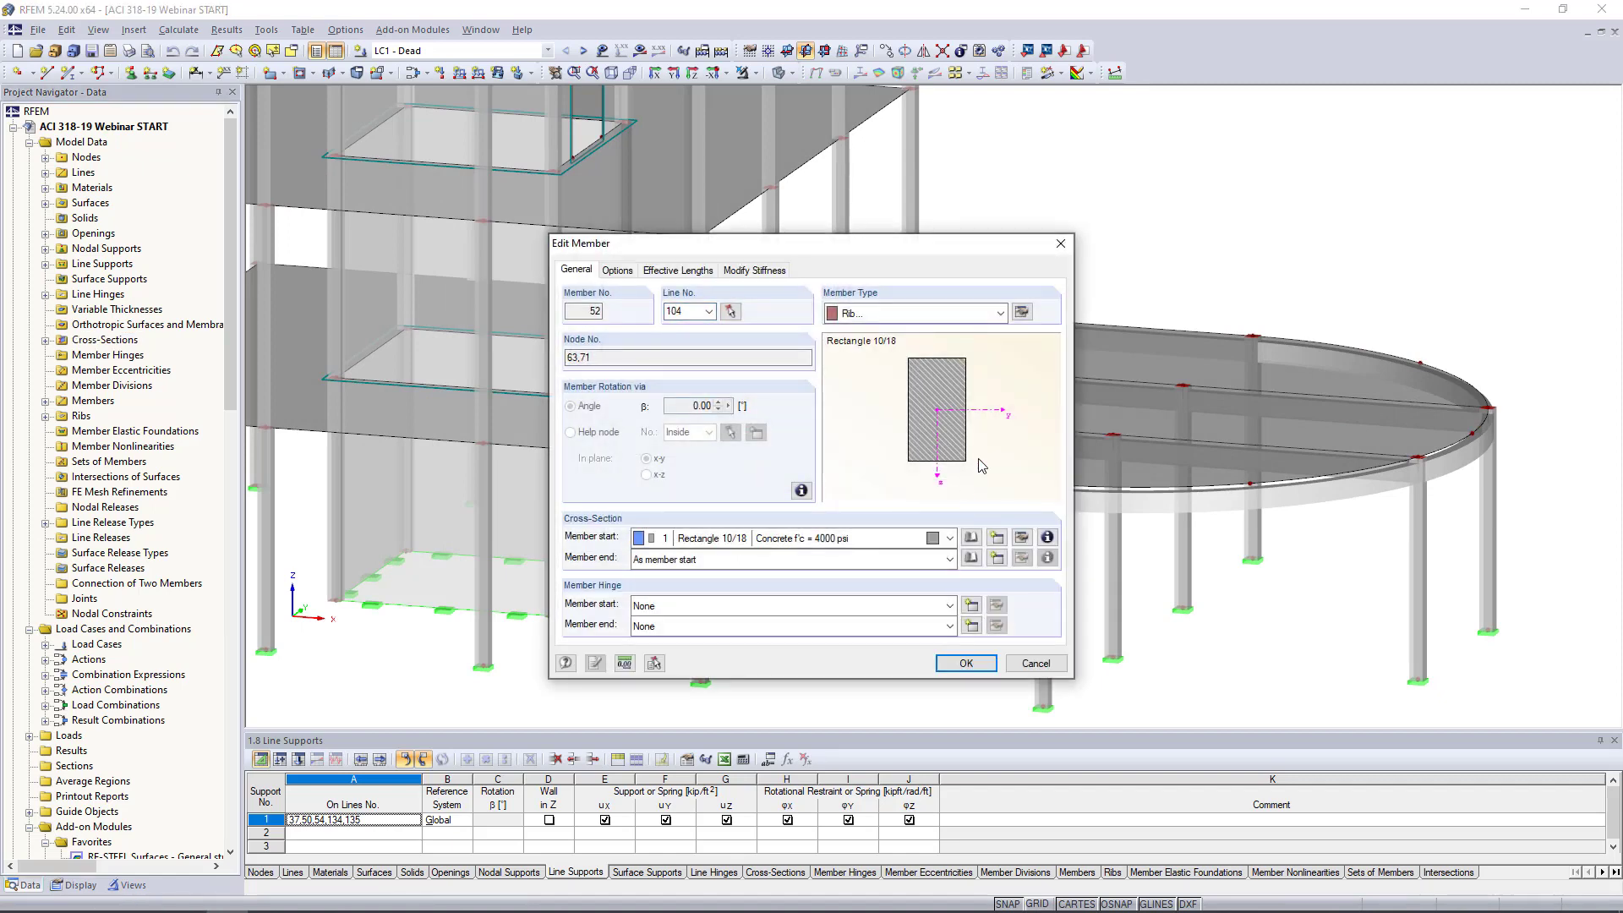
{"action": "left_click", "coordinate": [909, 313]}
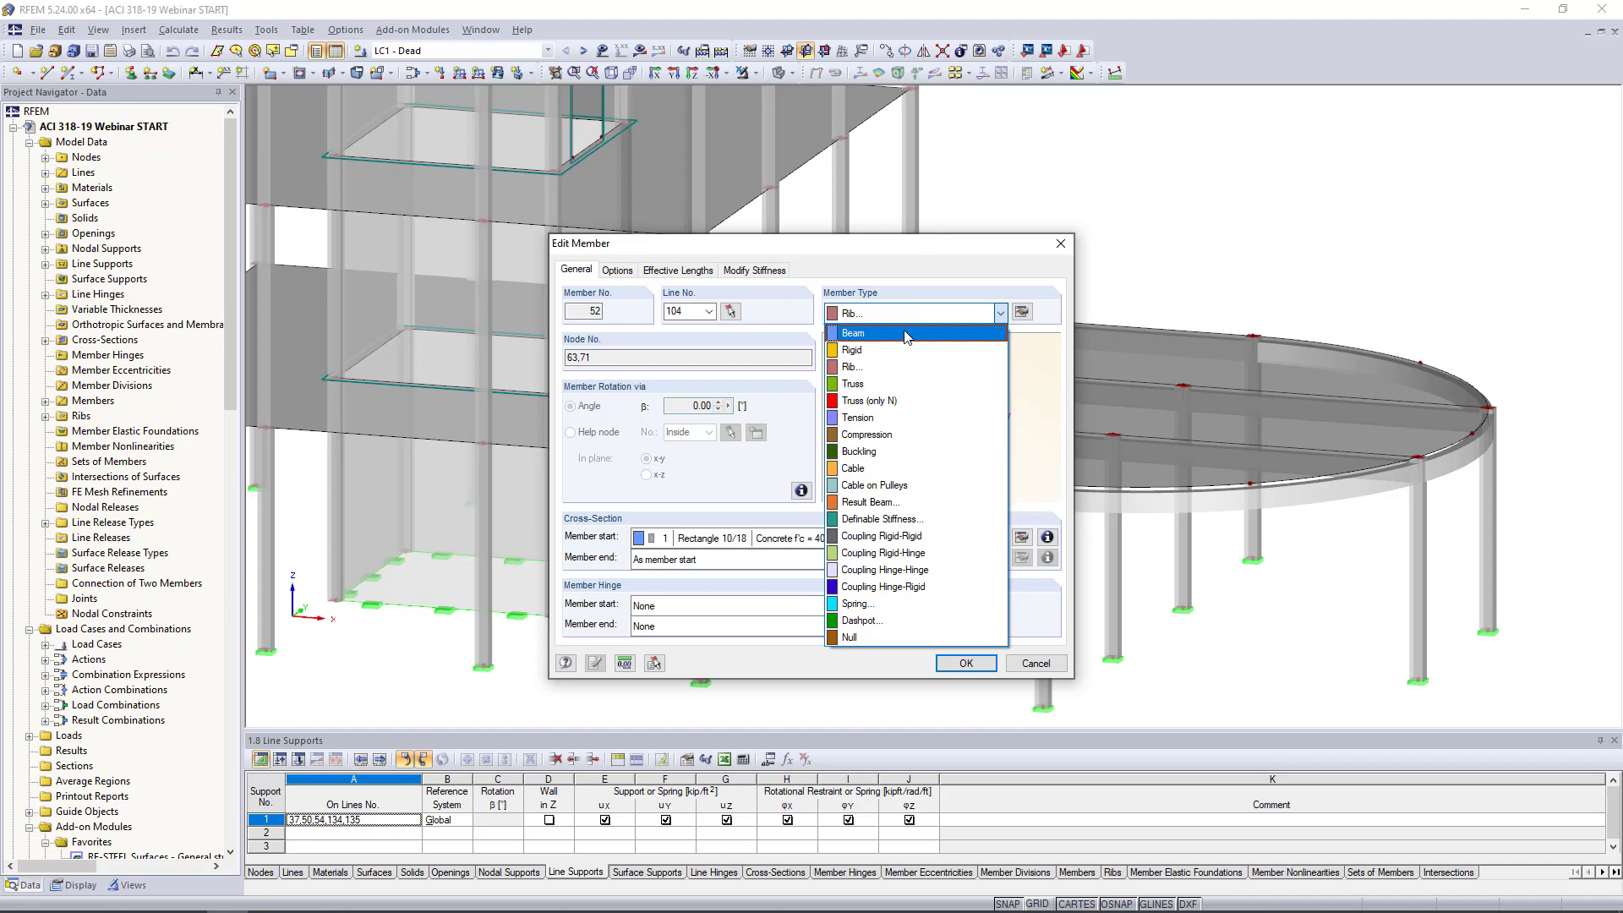
{"action": "left_click", "coordinate": [999, 310]}
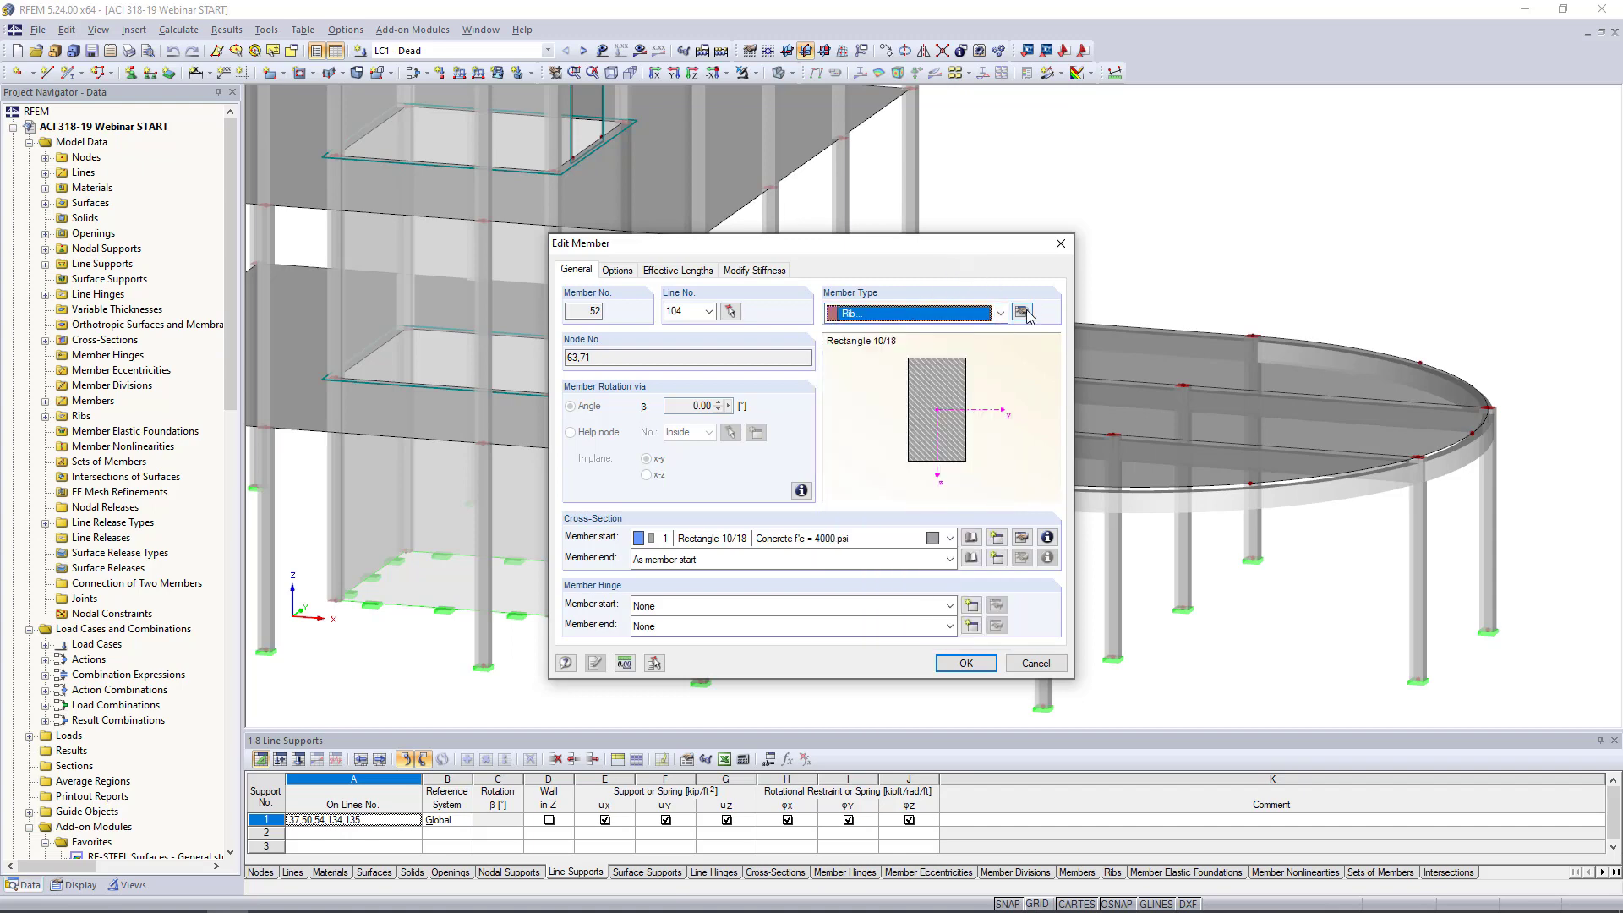
Step: Examine the edge beam's rib alignment and integration widths, and leave the rib and member settings without changes
{"action": "left_click", "coordinate": [1021, 311]}
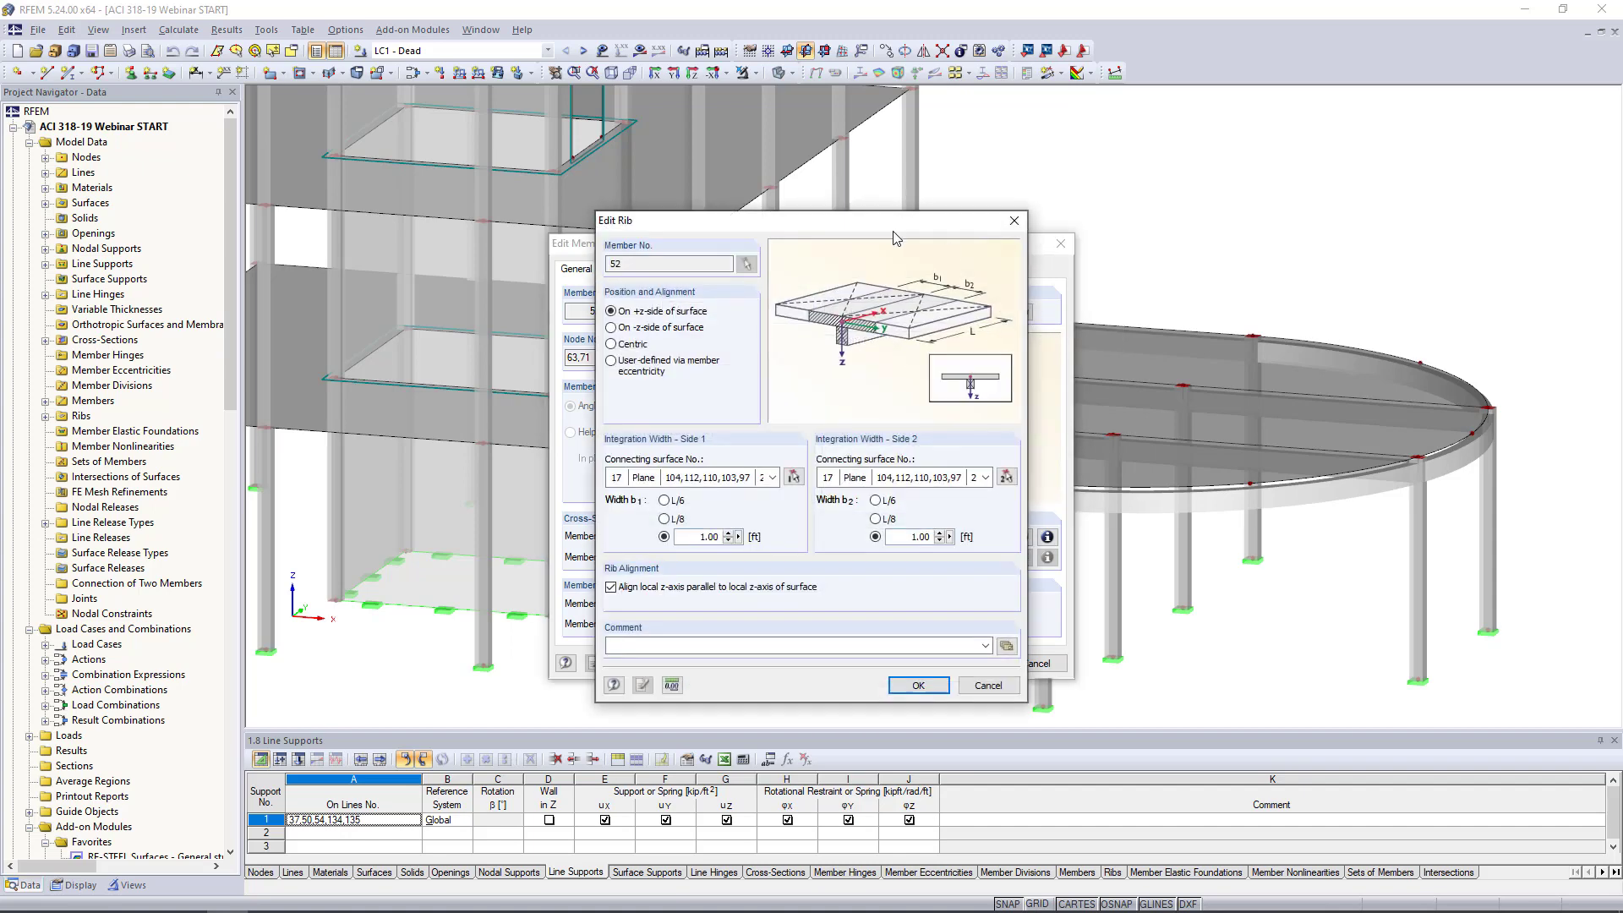
{"action": "left_click_drag", "start_coordinate": [895, 233], "coordinate": [811, 200]}
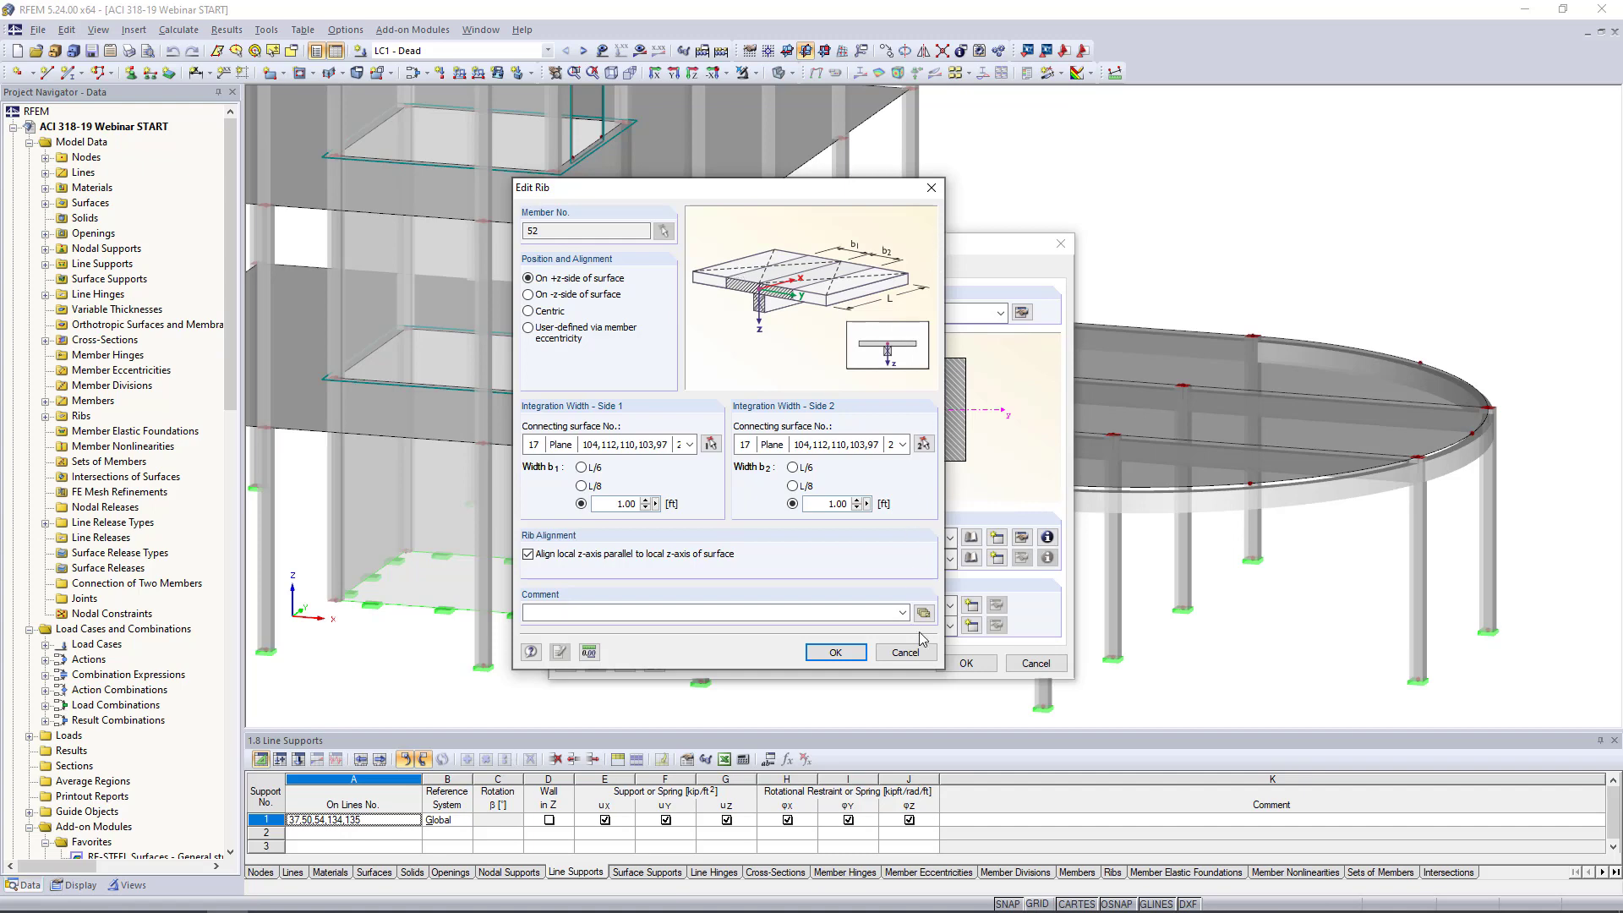
{"action": "left_click", "coordinate": [917, 657]}
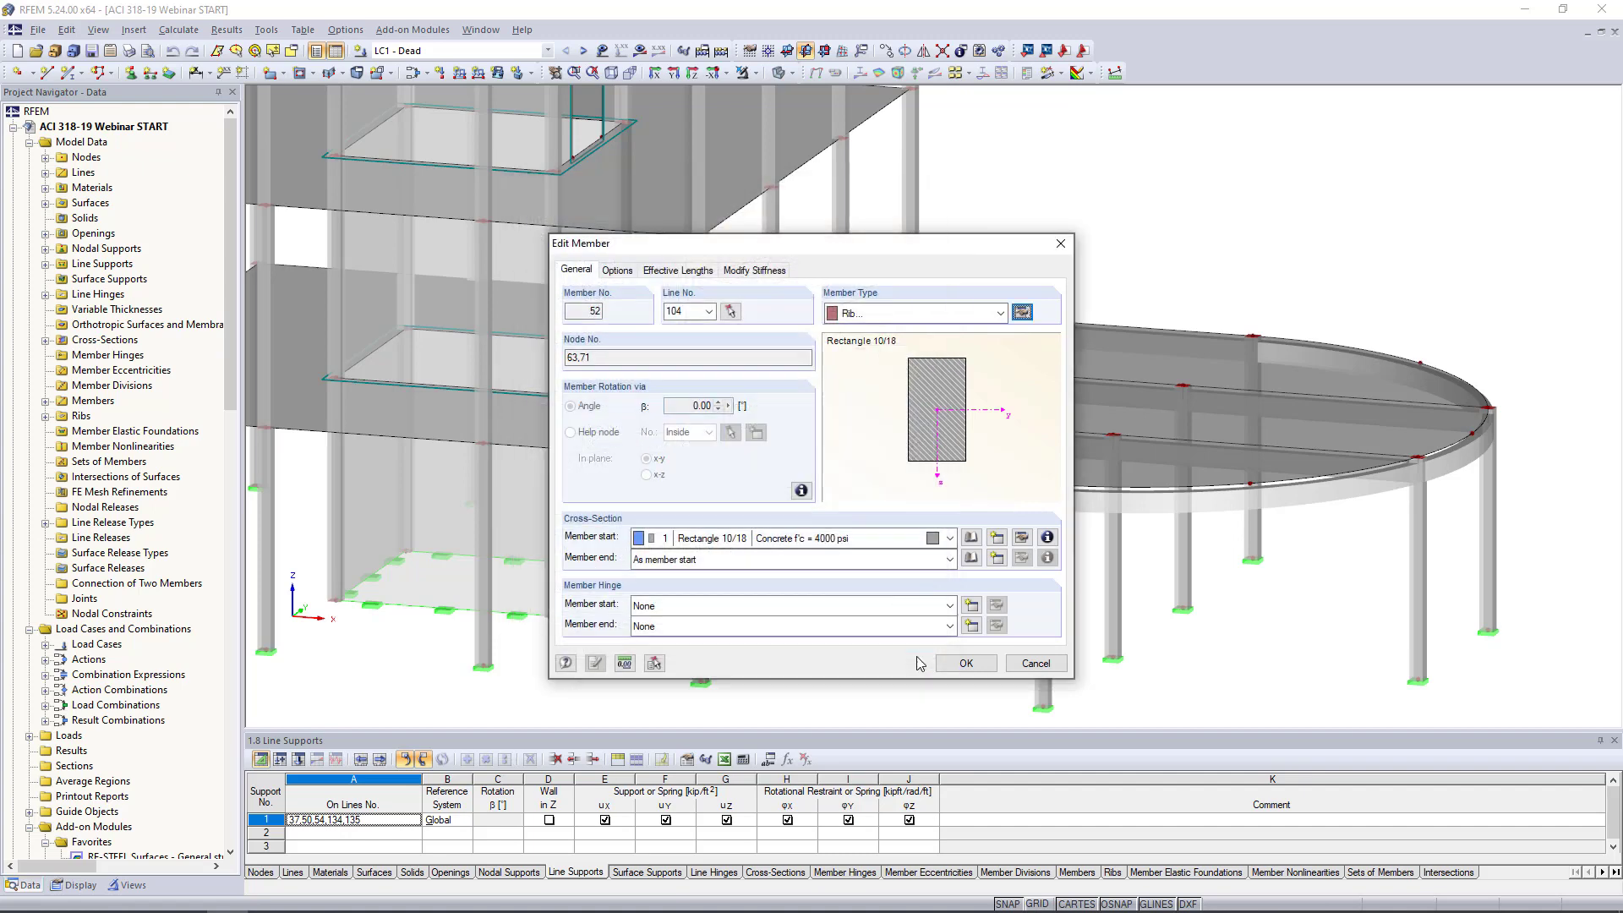
{"action": "left_click", "coordinate": [1048, 666]}
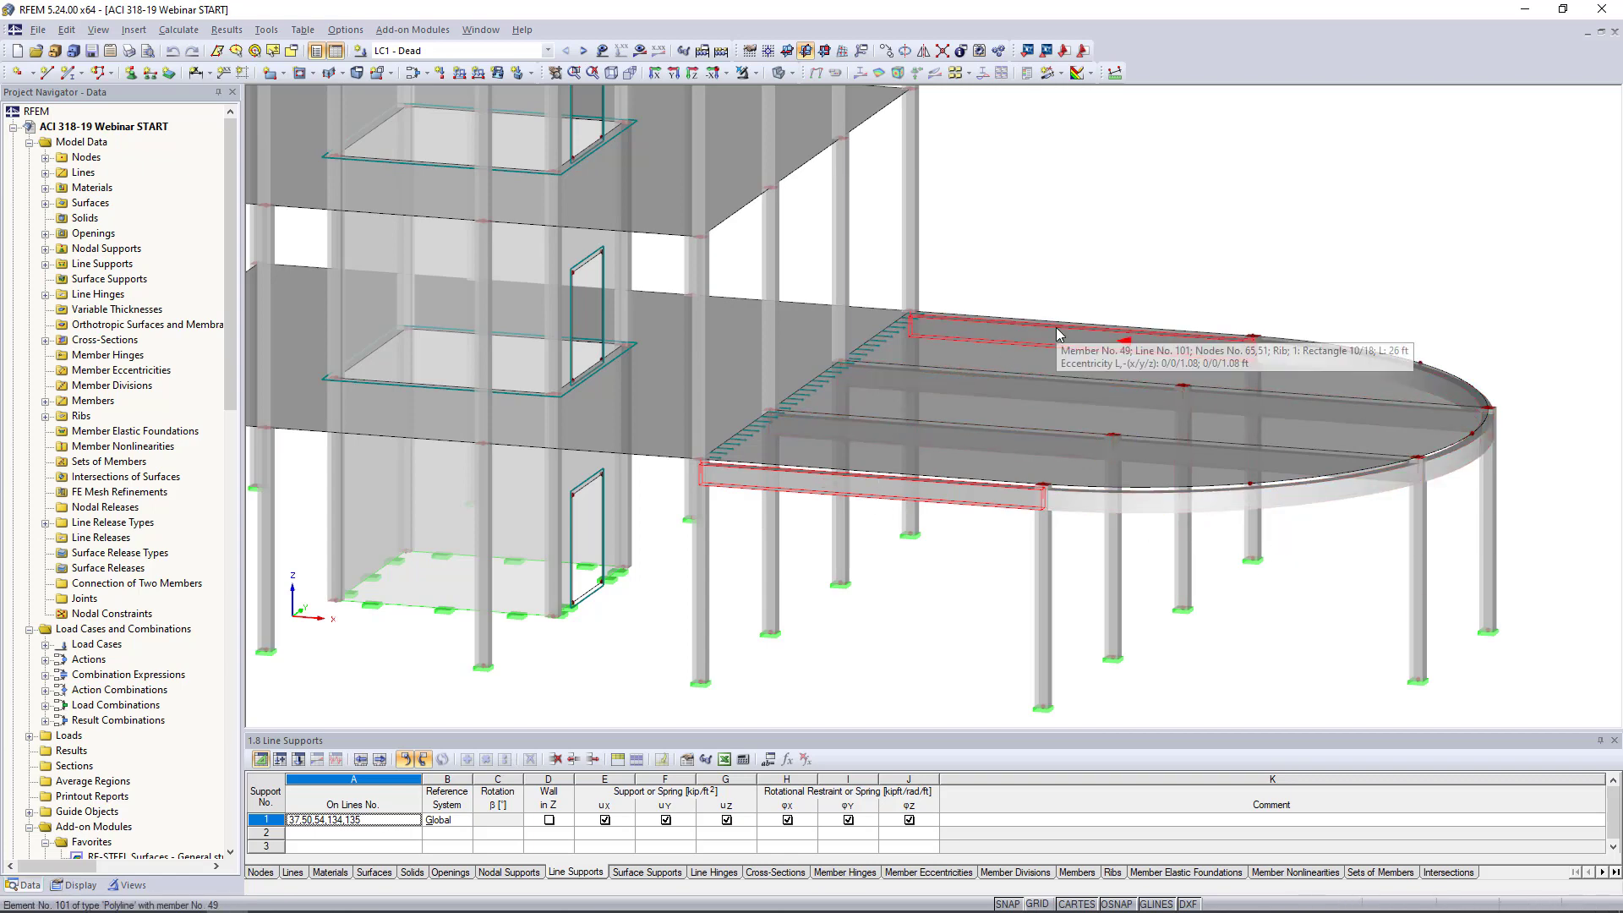
Step: Examine the translational and rotational releases of the first line hinge between the main floor slab and the curved slab, without changes
{"action": "scroll", "coordinate": [837, 609], "scroll_direction": "up", "scroll_amount": 5}
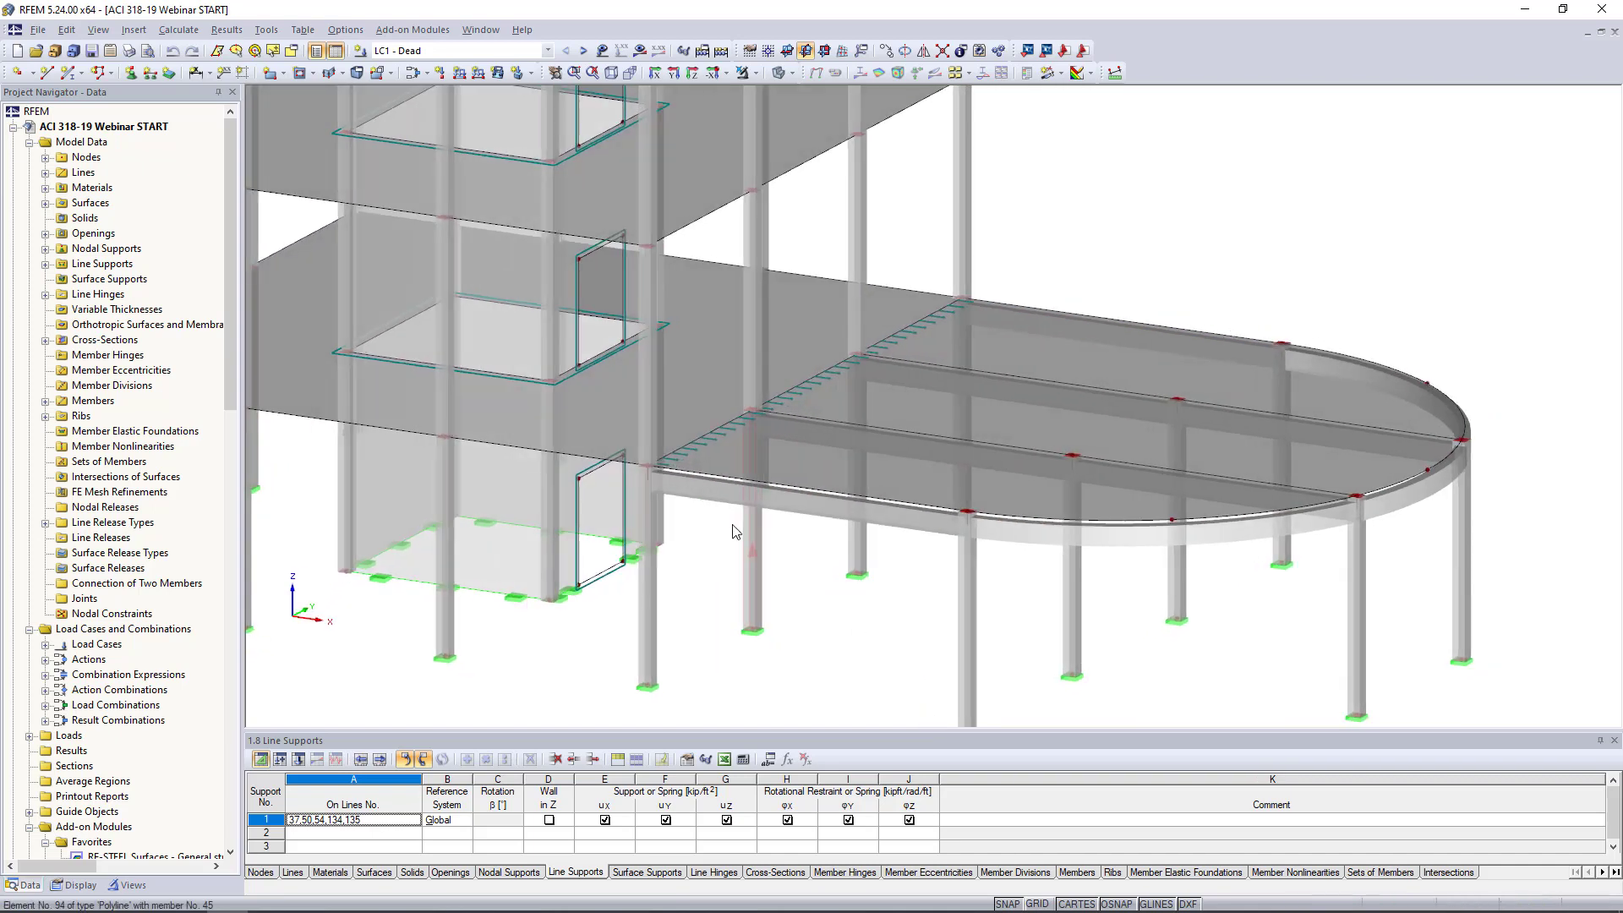
{"action": "scroll", "coordinate": [699, 475], "scroll_direction": "up", "scroll_amount": 1}
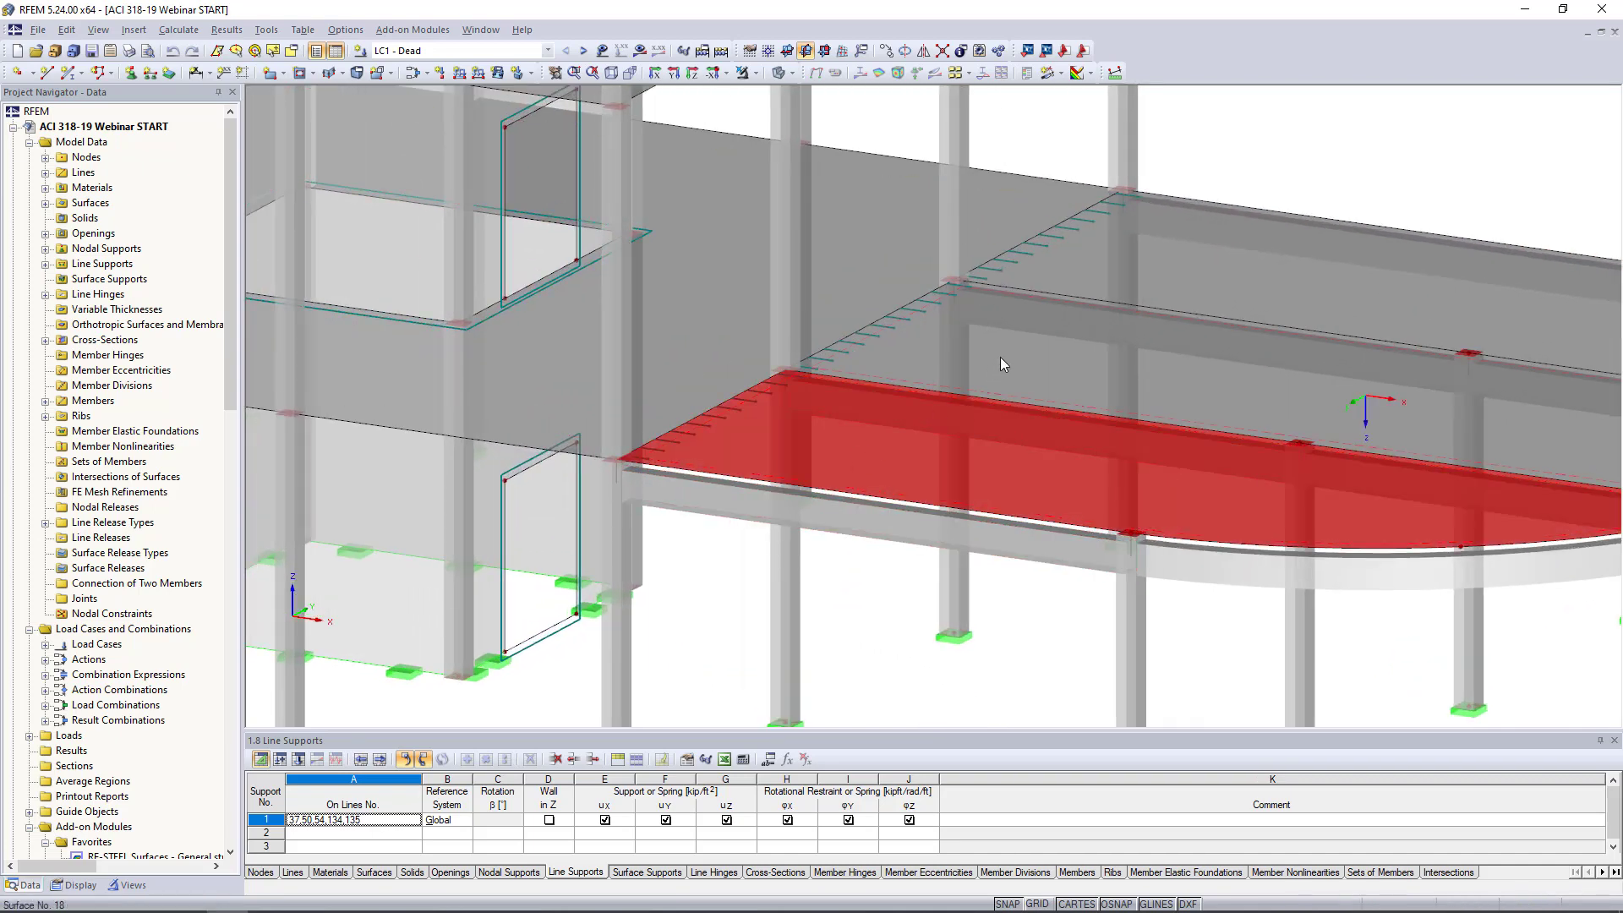
{"action": "left_click", "coordinate": [1068, 257], "text": "ctrl"}
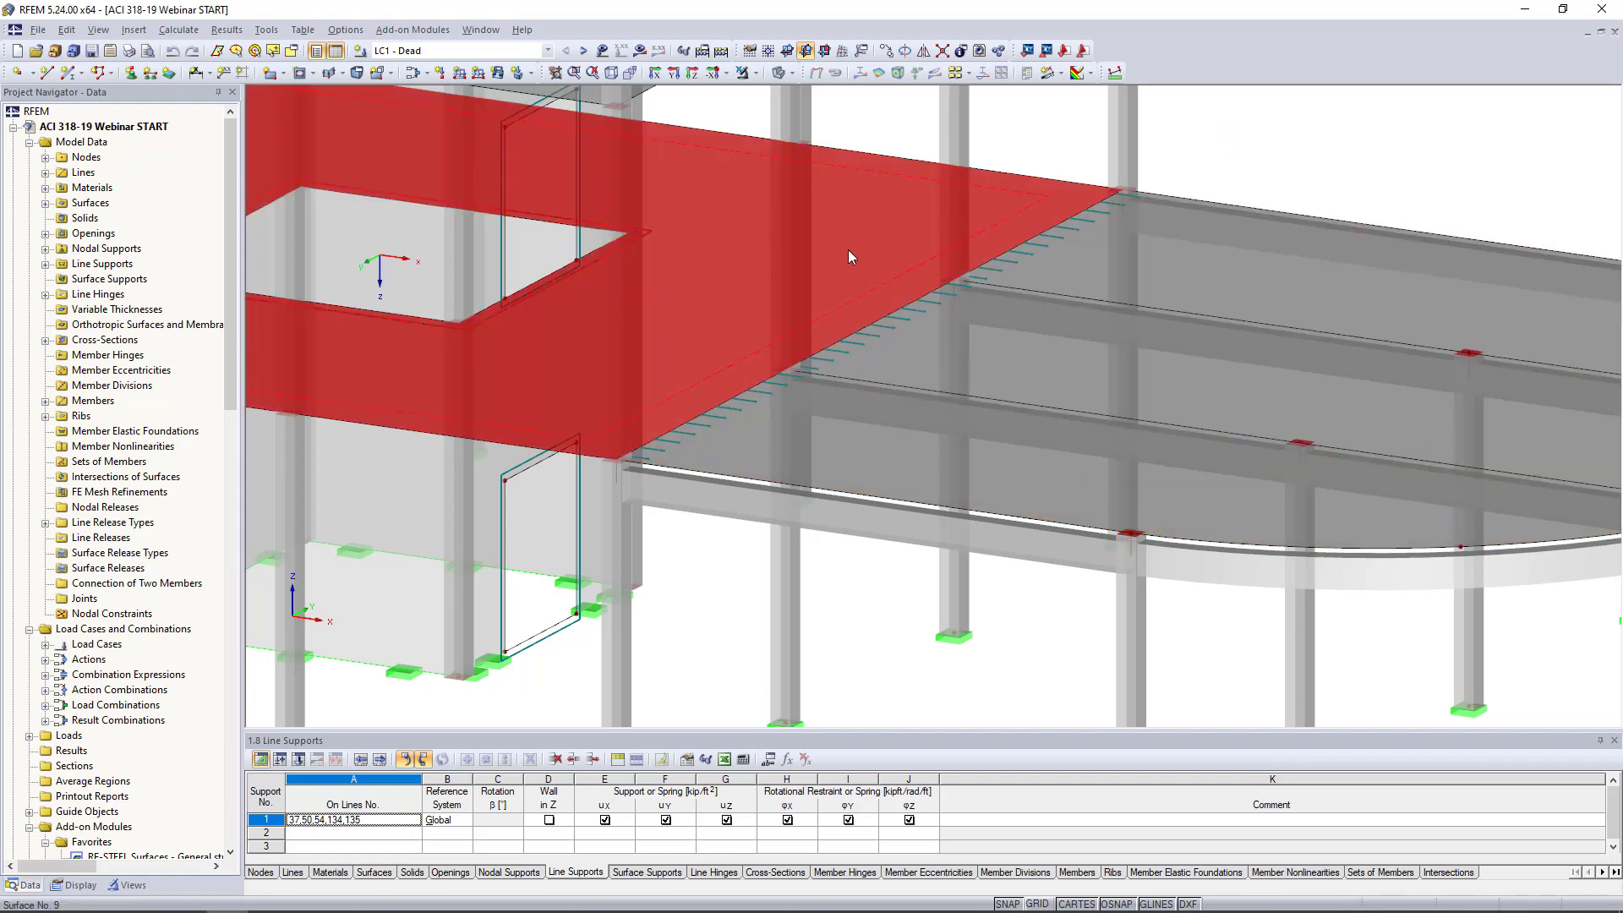
{"action": "double_click", "coordinate": [708, 433]}
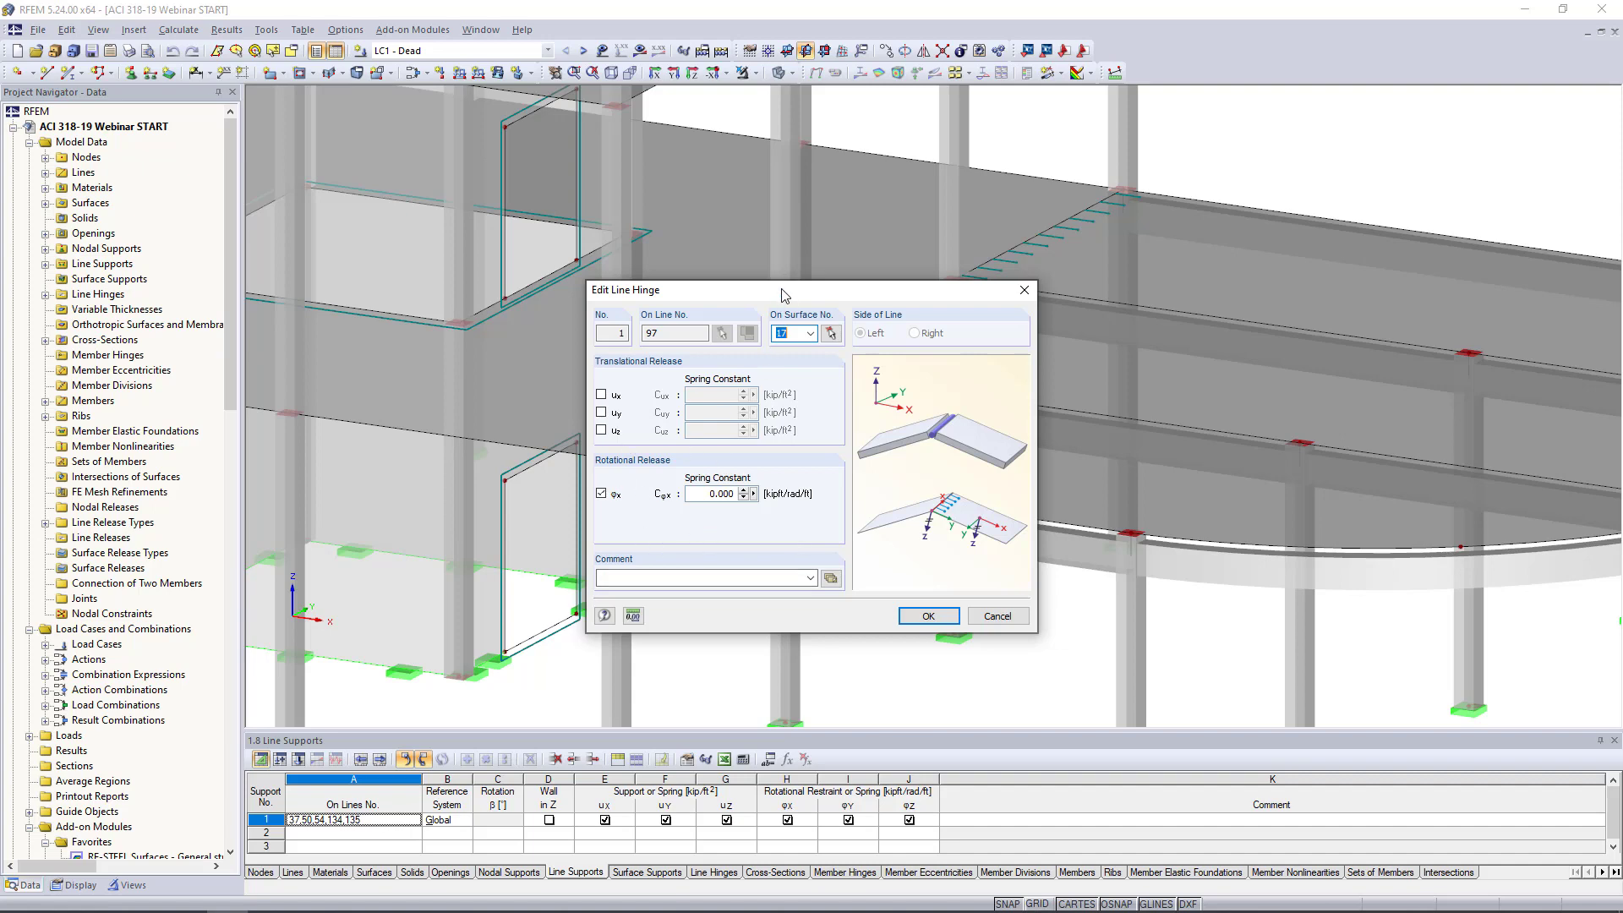
{"action": "left_click_drag", "start_coordinate": [782, 295], "coordinate": [1231, 325]}
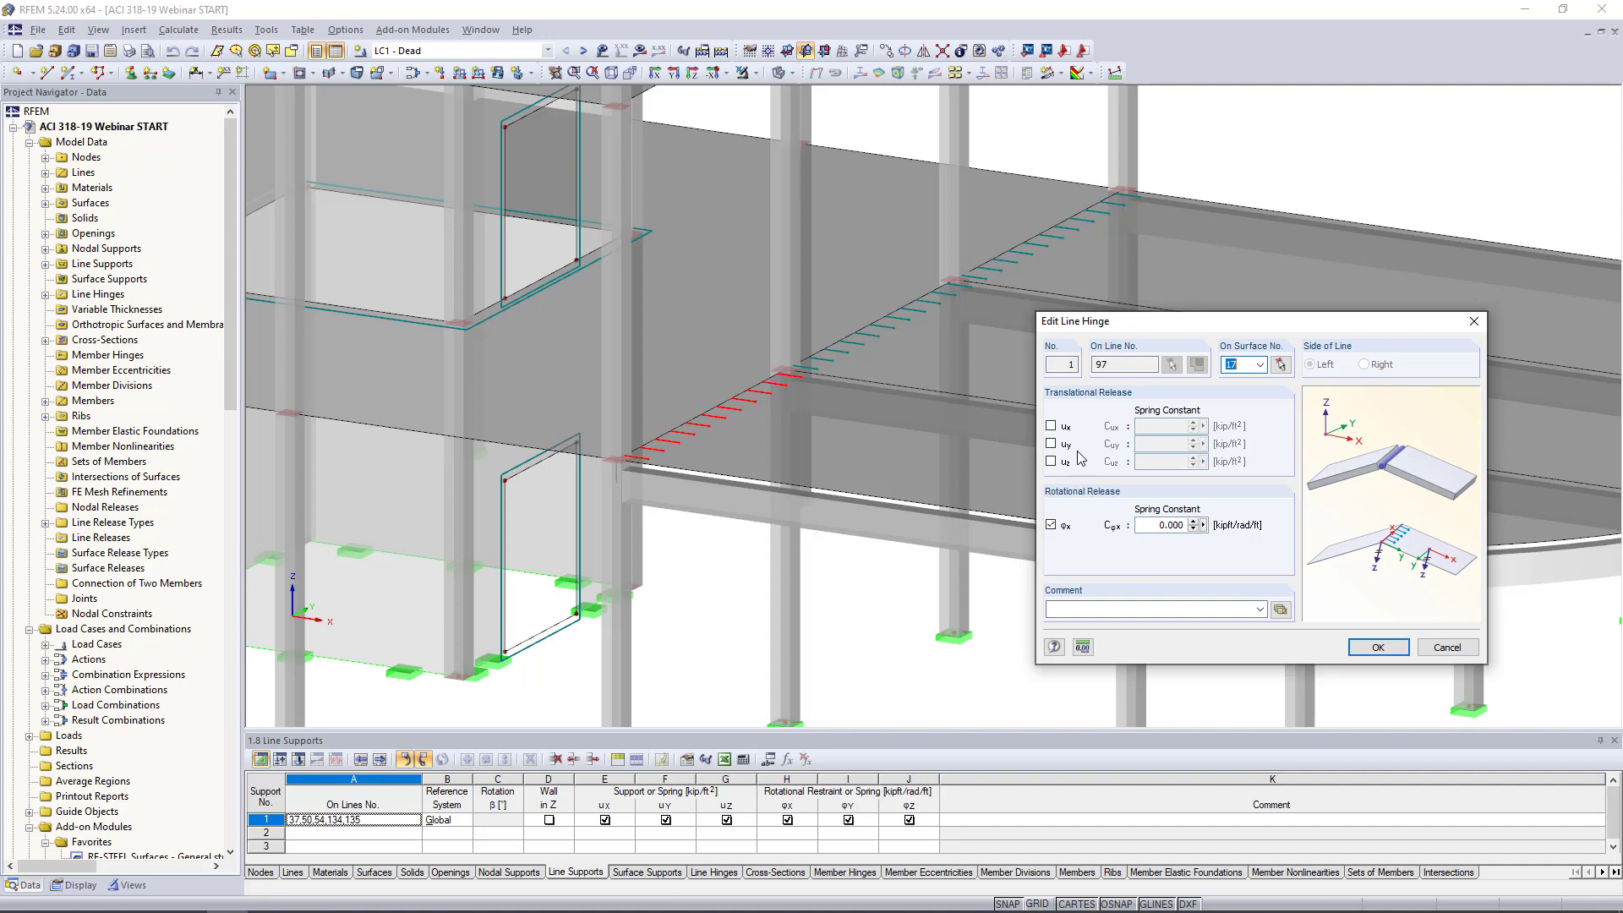
{"action": "left_click", "coordinate": [1474, 321]}
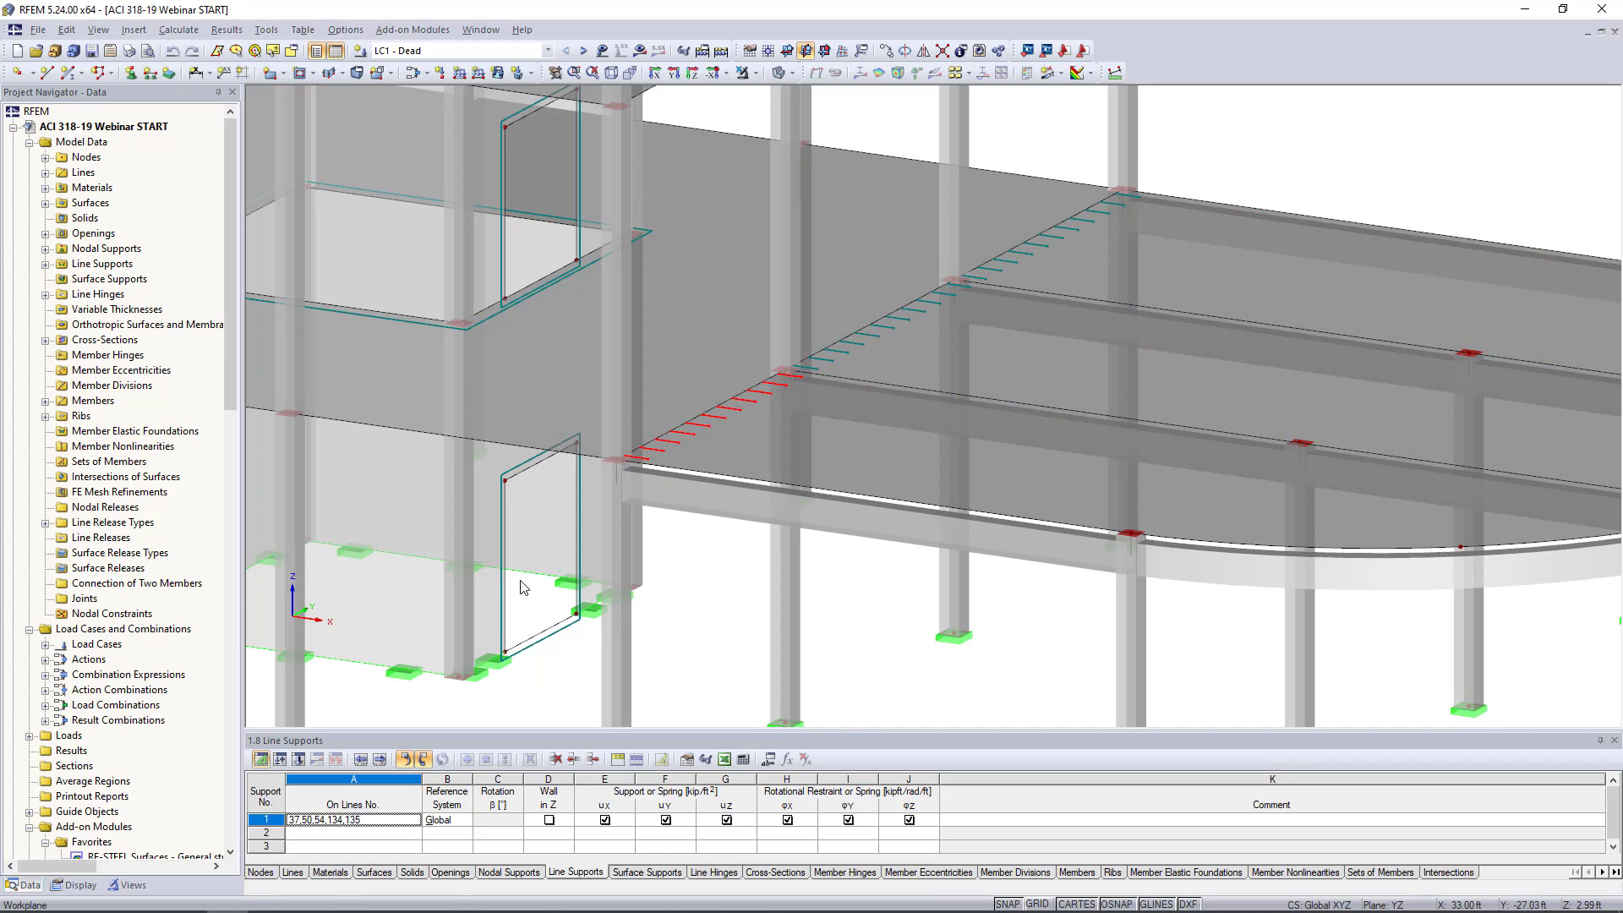
Step: Select all columns supporting the curved slab together and open their stiffness modification settings for editing
{"action": "scroll", "coordinate": [521, 586], "scroll_direction": "down", "scroll_amount": 5}
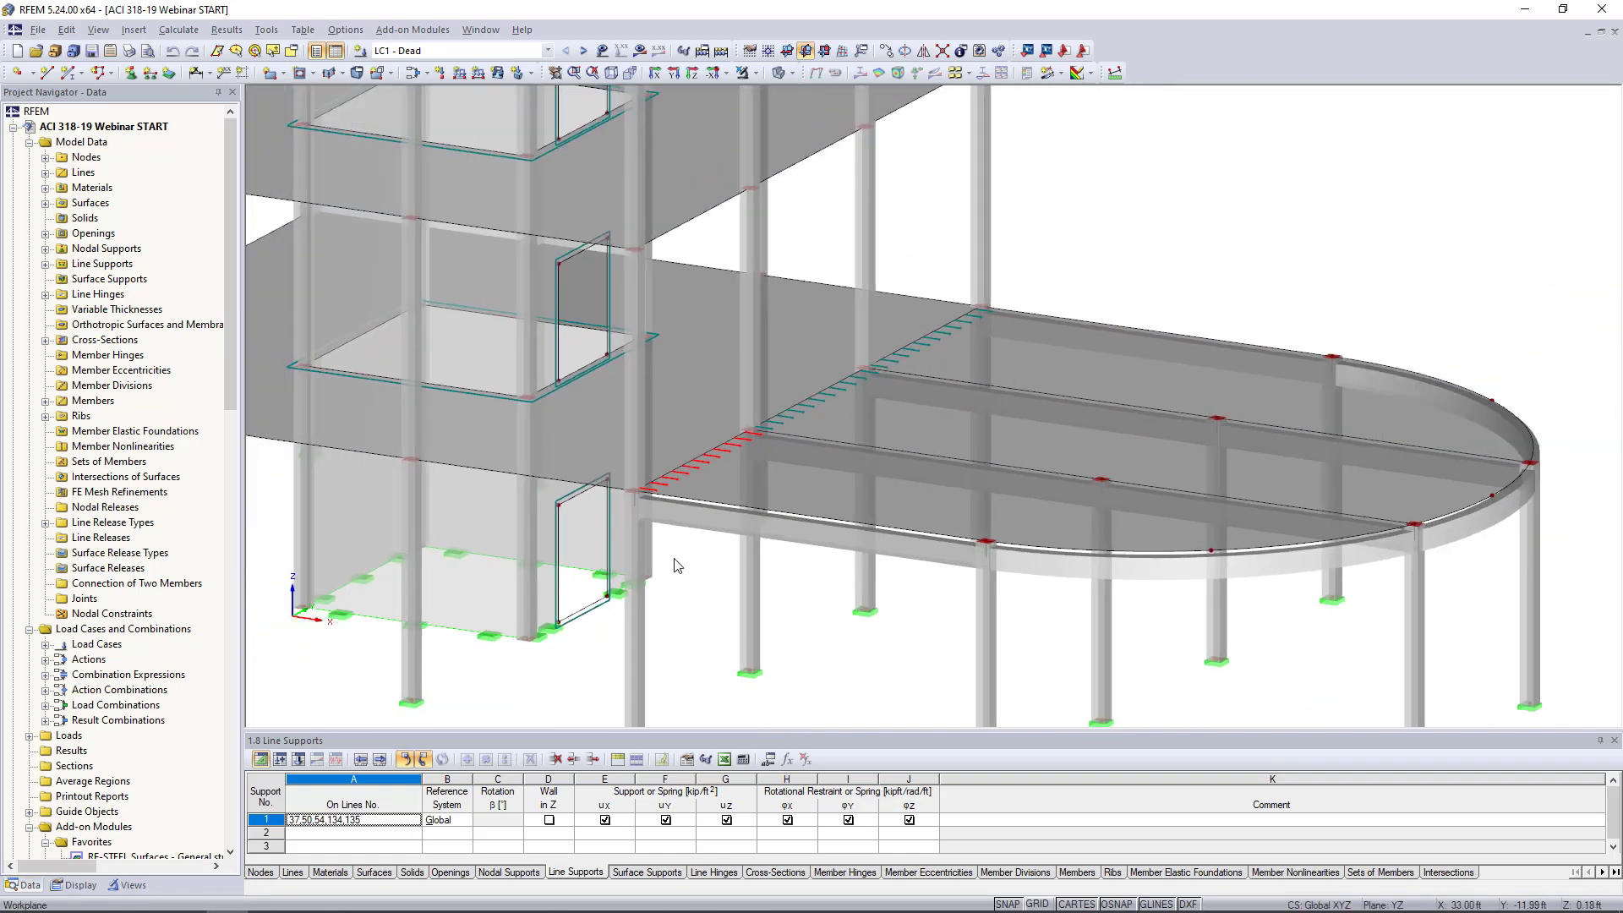
{"action": "scroll", "coordinate": [797, 617], "scroll_direction": "down", "scroll_amount": 5}
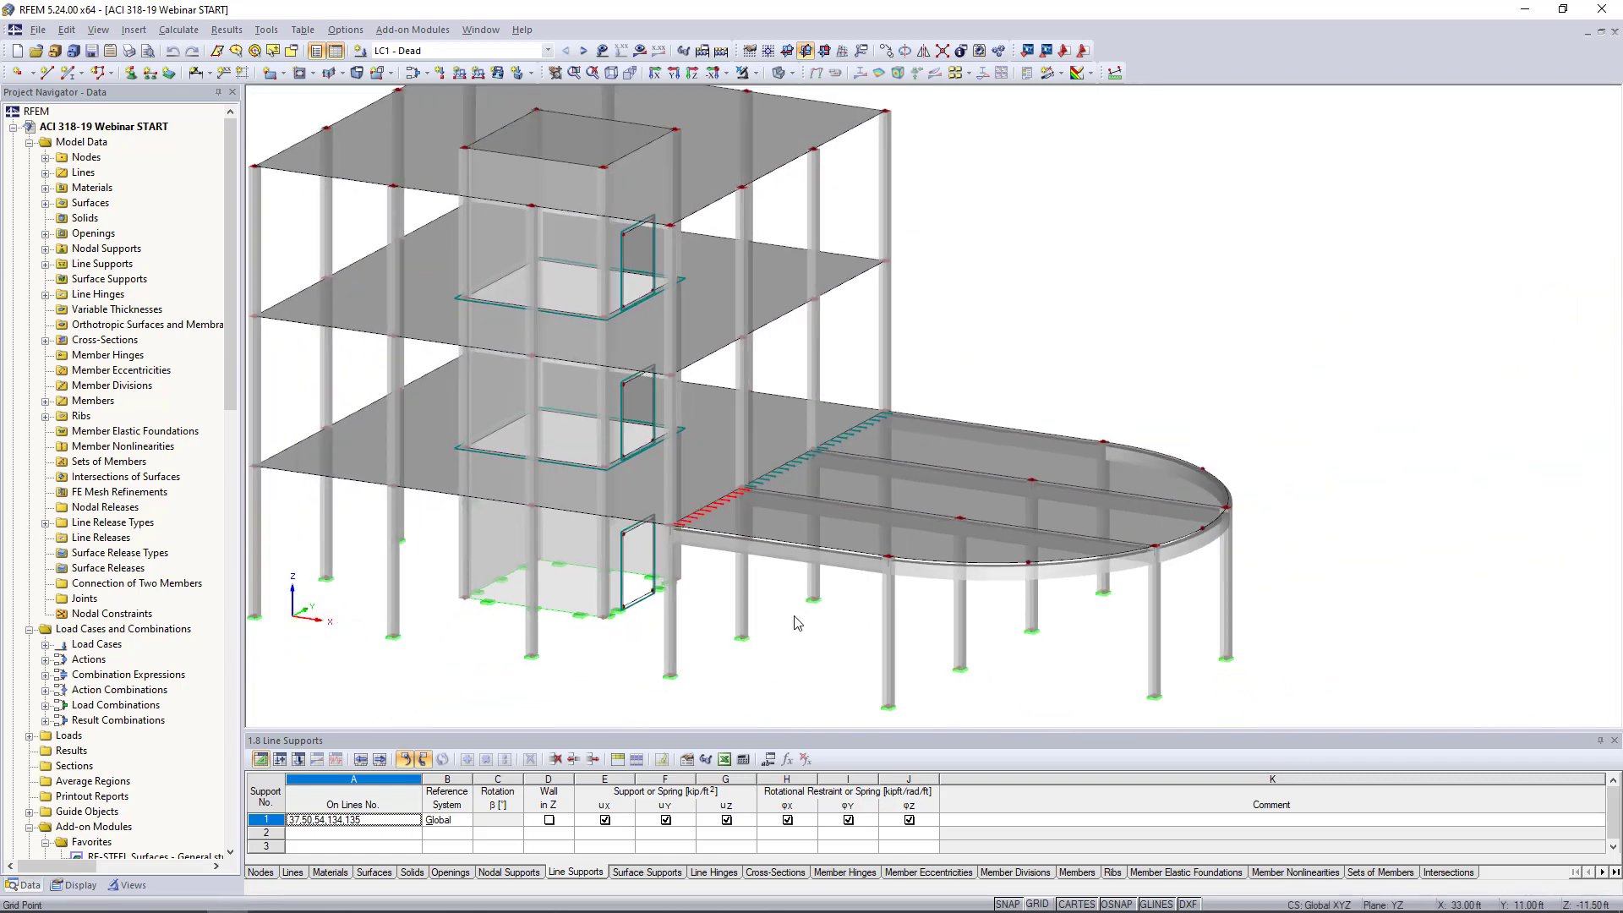
{"action": "middle_click_drag", "start_coordinate": [864, 538], "coordinate": [921, 538]}
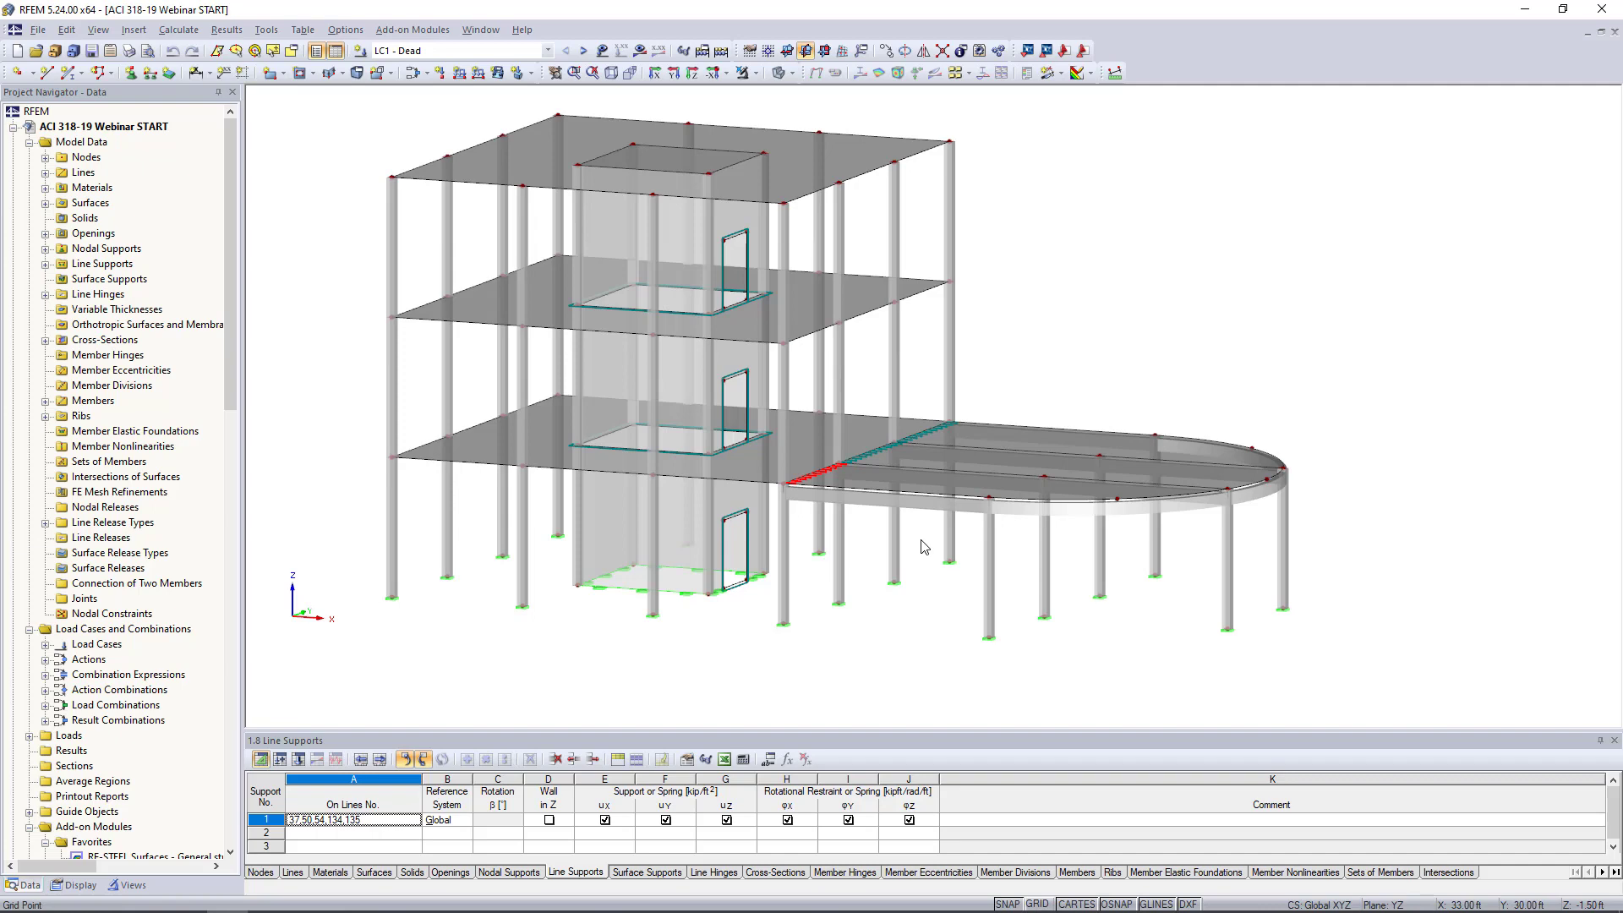
{"action": "middle_click_drag", "start_coordinate": [922, 559], "coordinate": [1043, 526], "text": "ctrl"}
{"action": "scroll", "coordinate": [1043, 525], "scroll_direction": "down", "scroll_amount": 1}
{"action": "left_click_drag", "start_coordinate": [1352, 654], "coordinate": [852, 524]}
{"action": "double_click", "coordinate": [862, 541]}
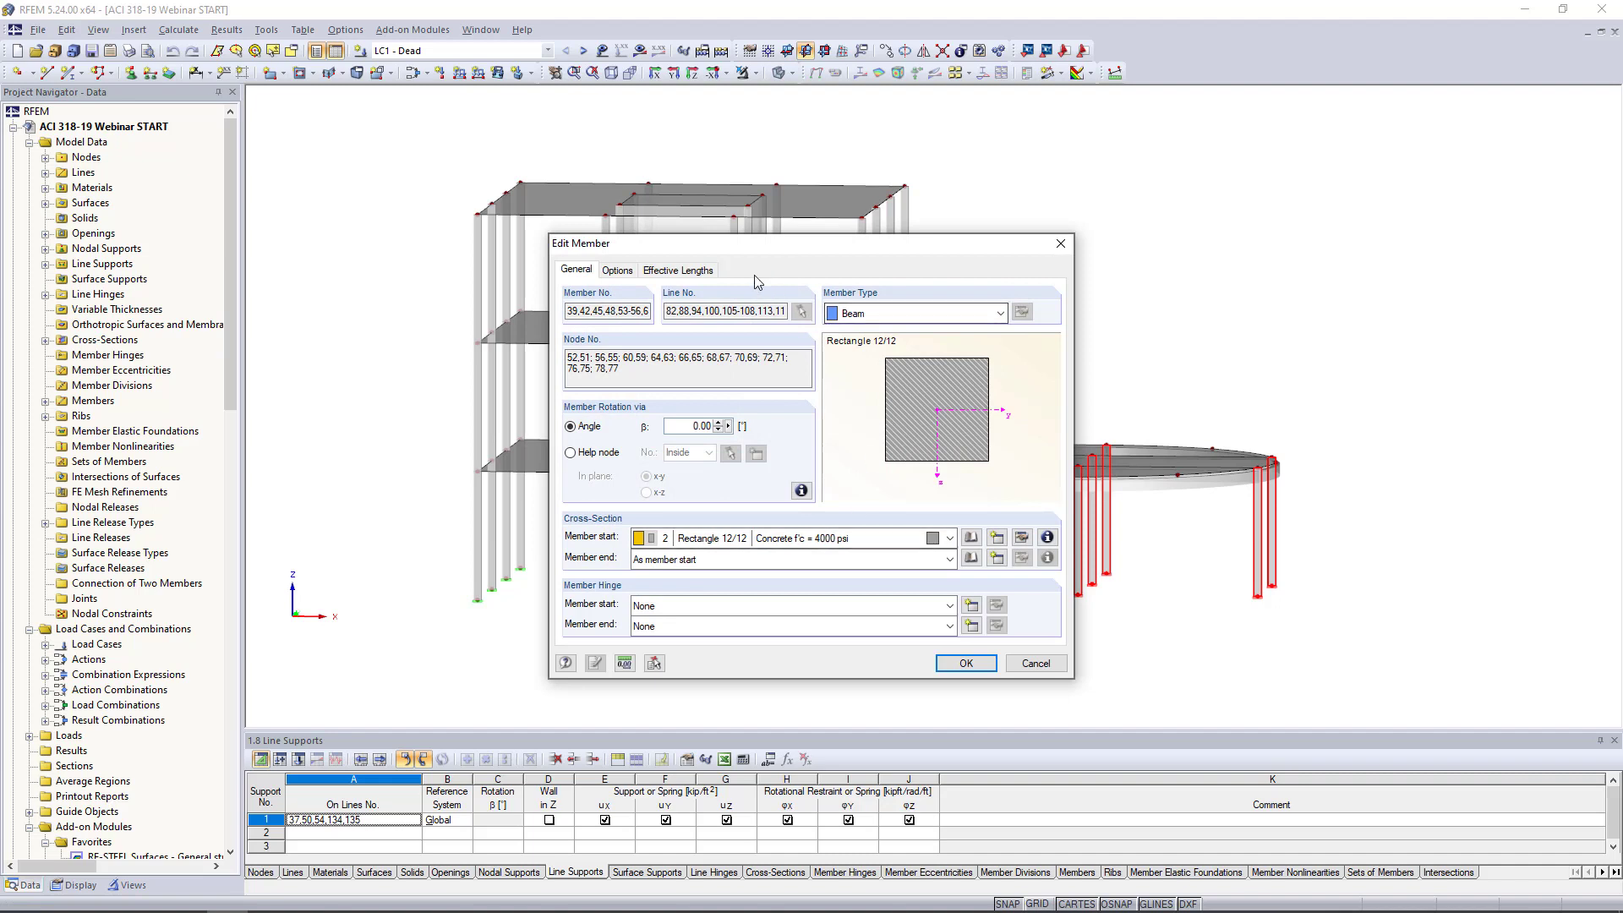
{"action": "left_click", "coordinate": [752, 271]}
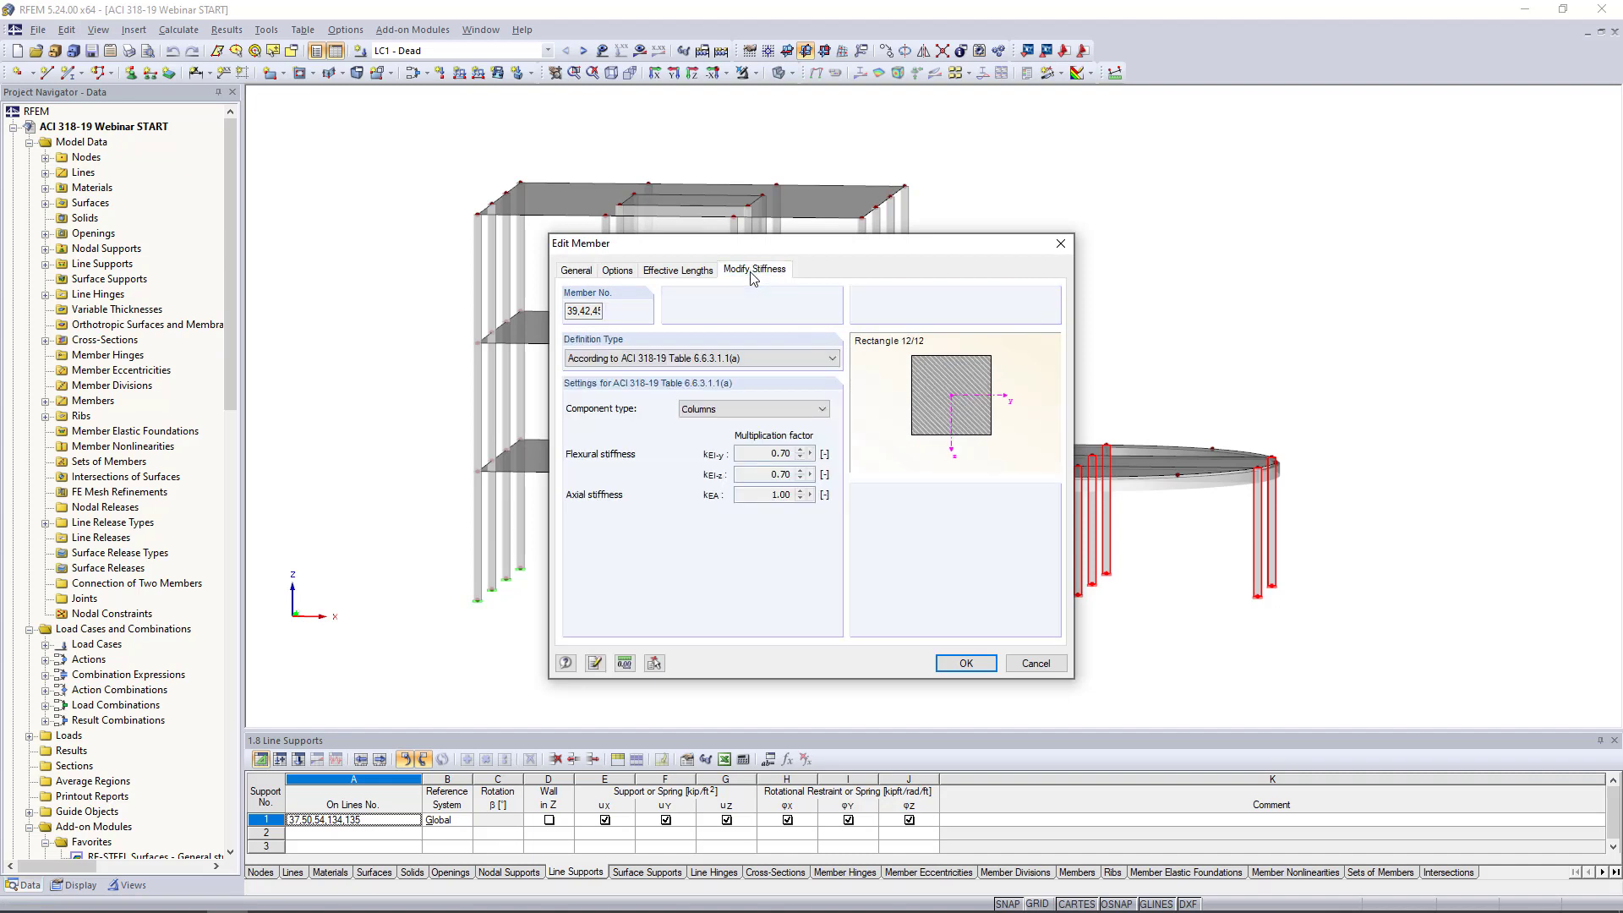
Step: Review the columns' stiffness definition and component types, keeping ACI 318-19 Table 6.6.3.1.1(a) and Columns, and discard any edits
{"action": "left_click", "coordinate": [759, 357]}
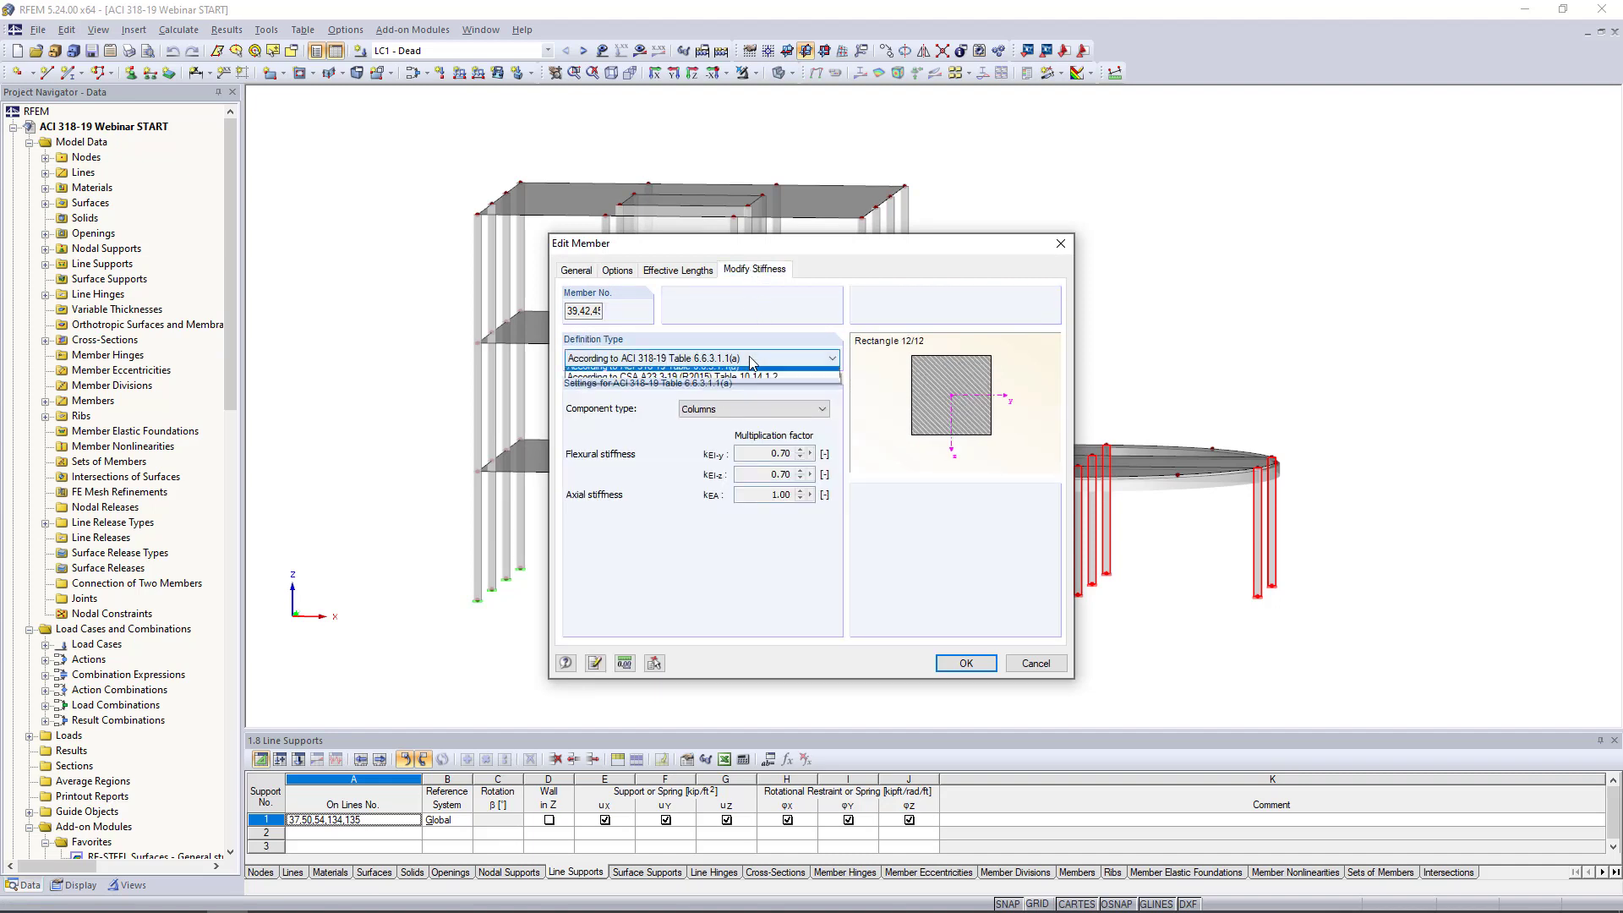
{"action": "left_click", "coordinate": [689, 373]}
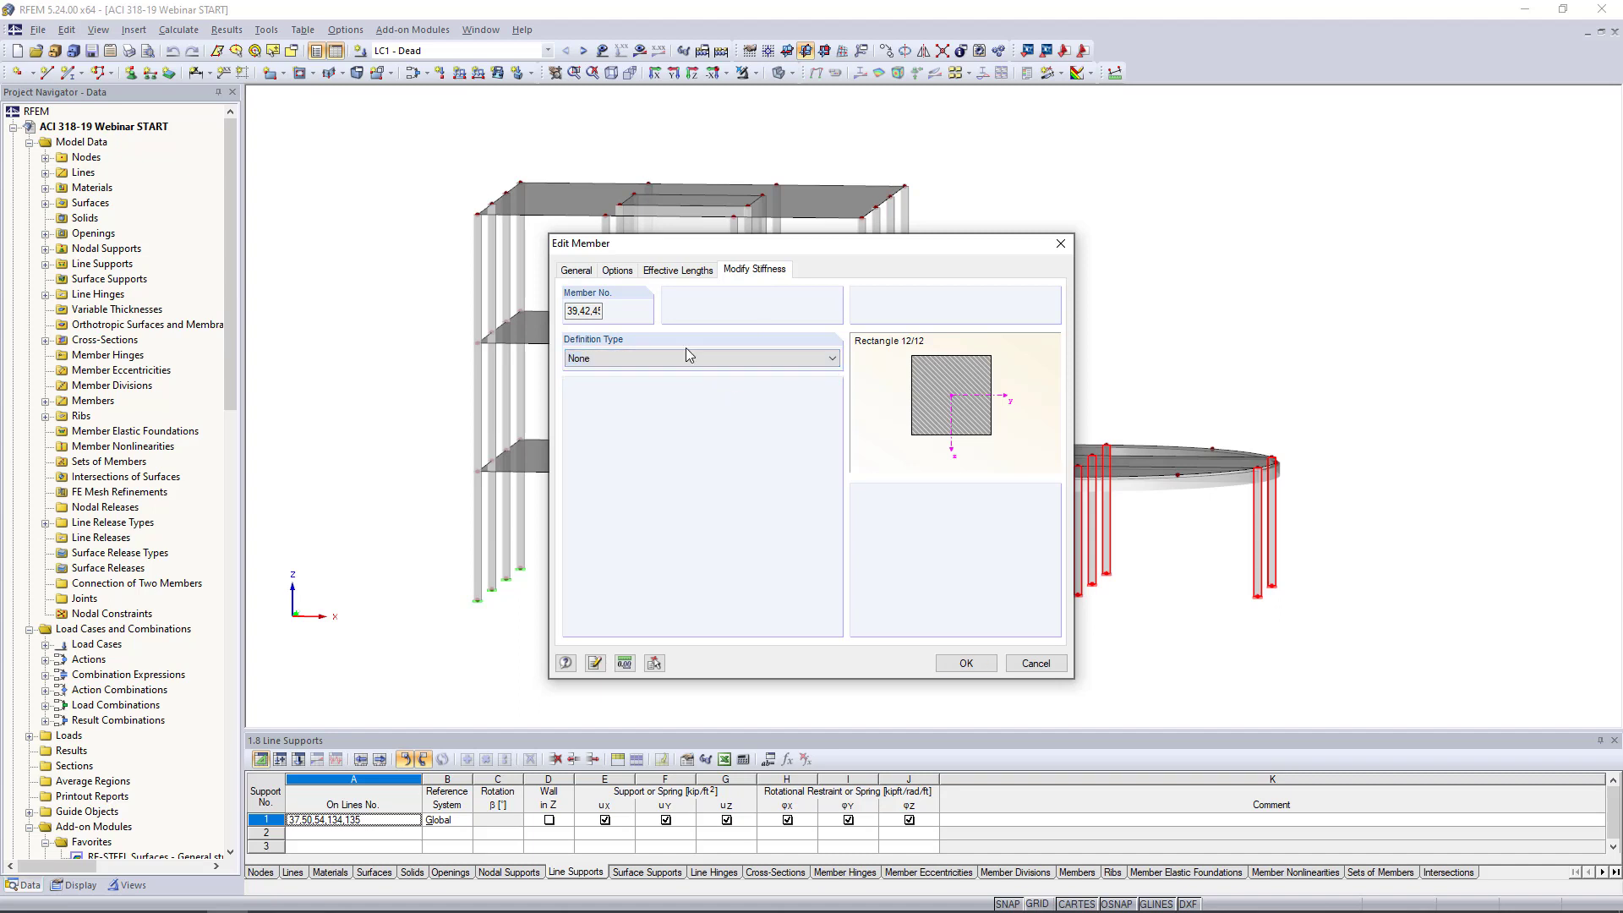
{"action": "left_click", "coordinate": [596, 362]}
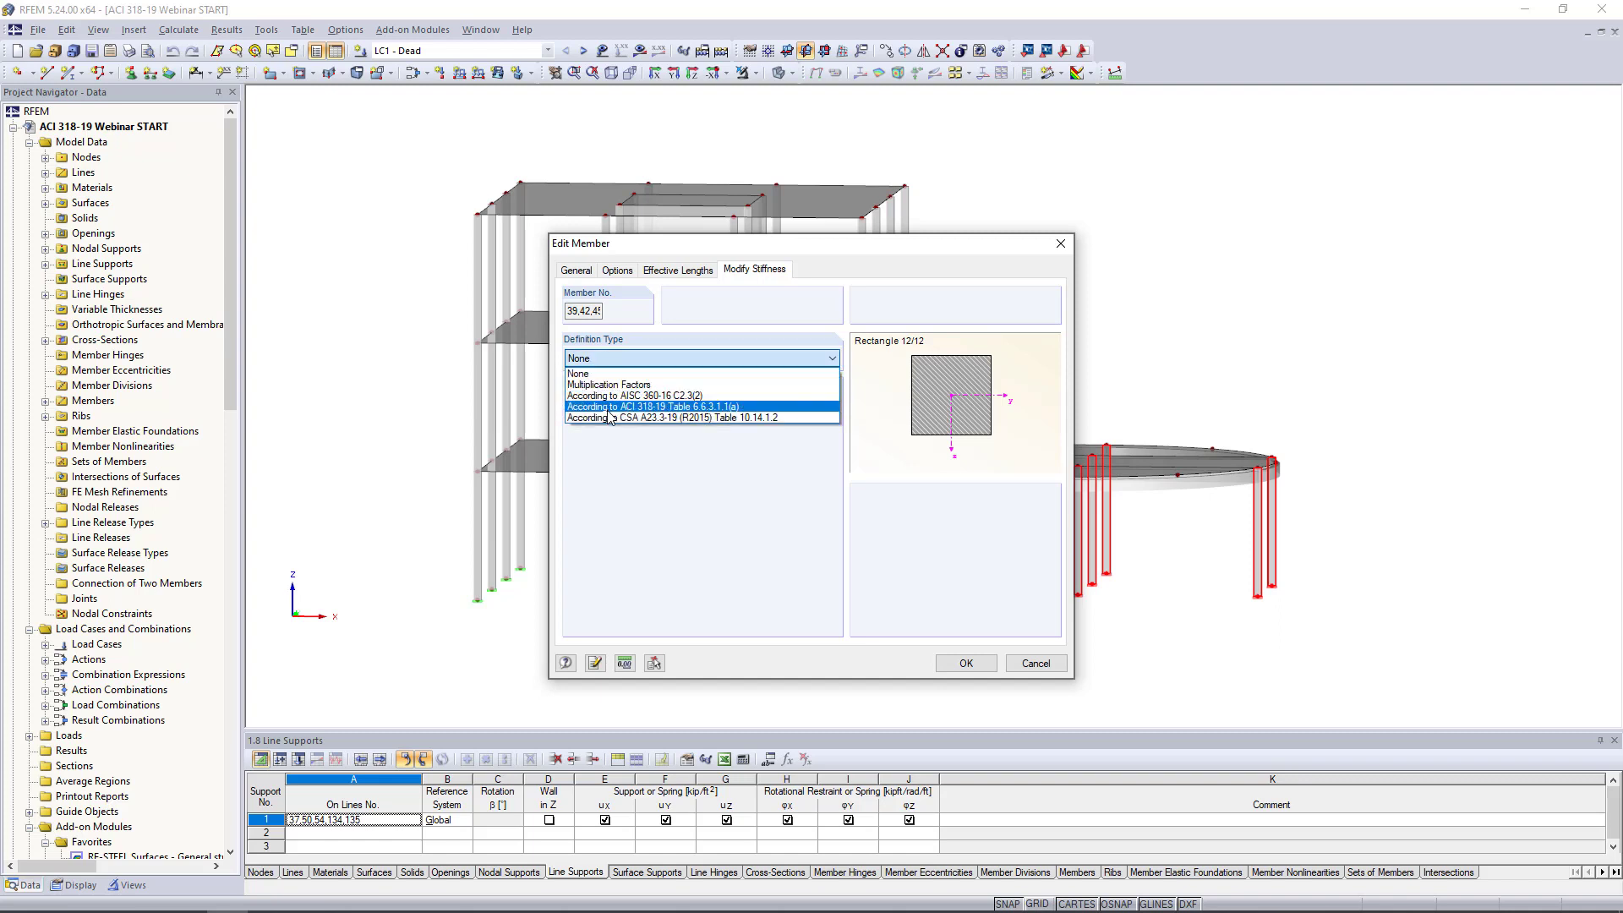
{"action": "left_click", "coordinate": [609, 409]}
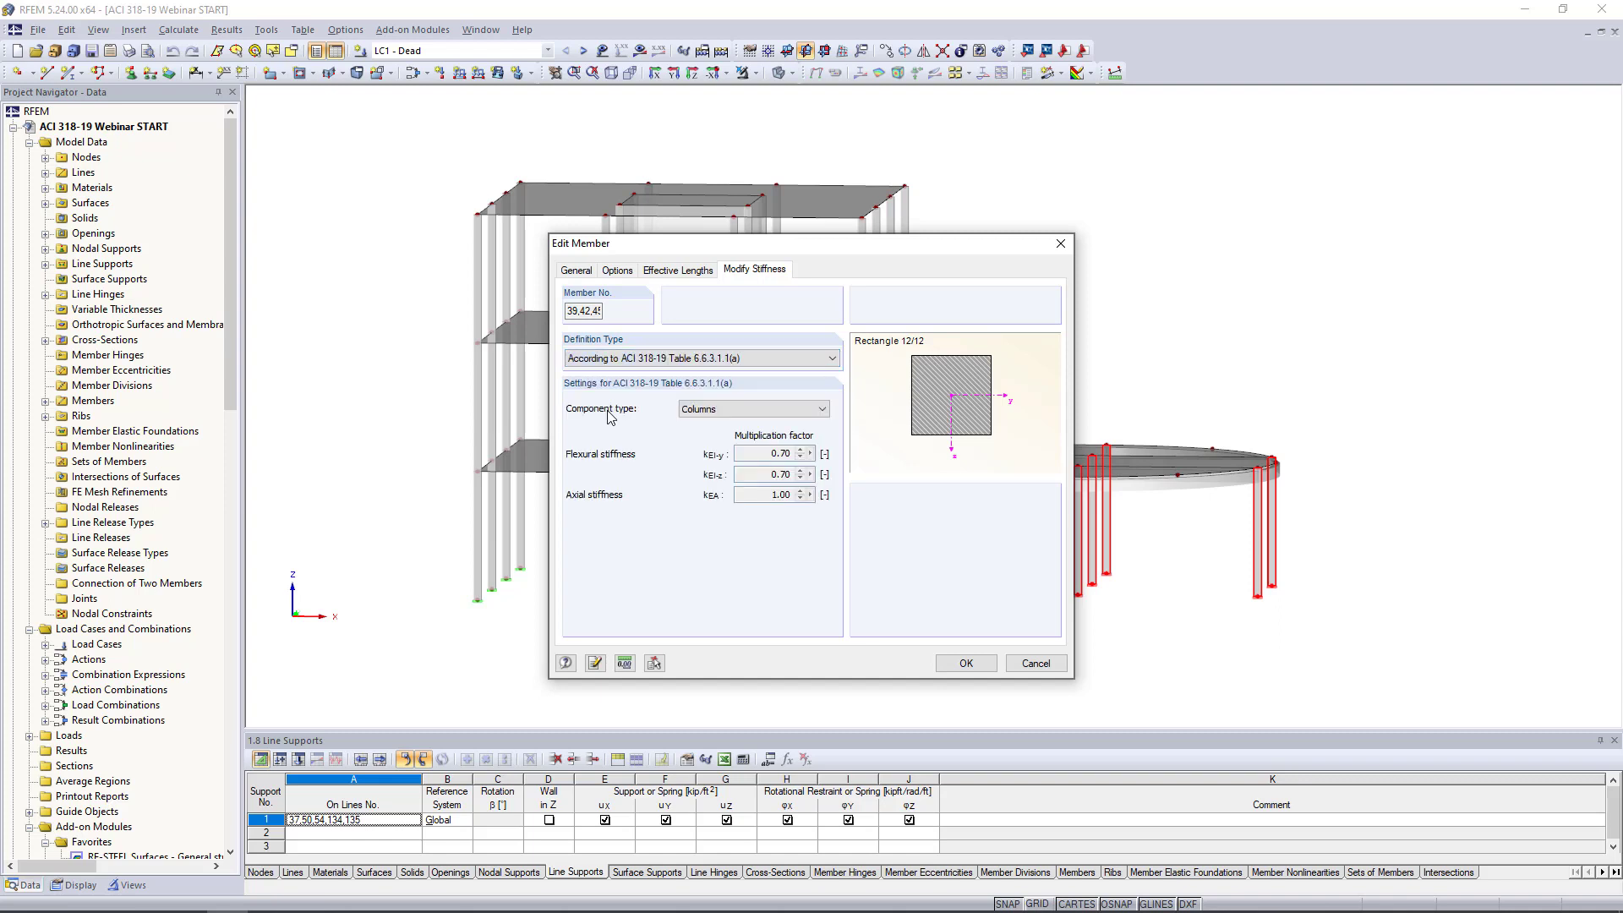
{"action": "left_click", "coordinate": [717, 412]}
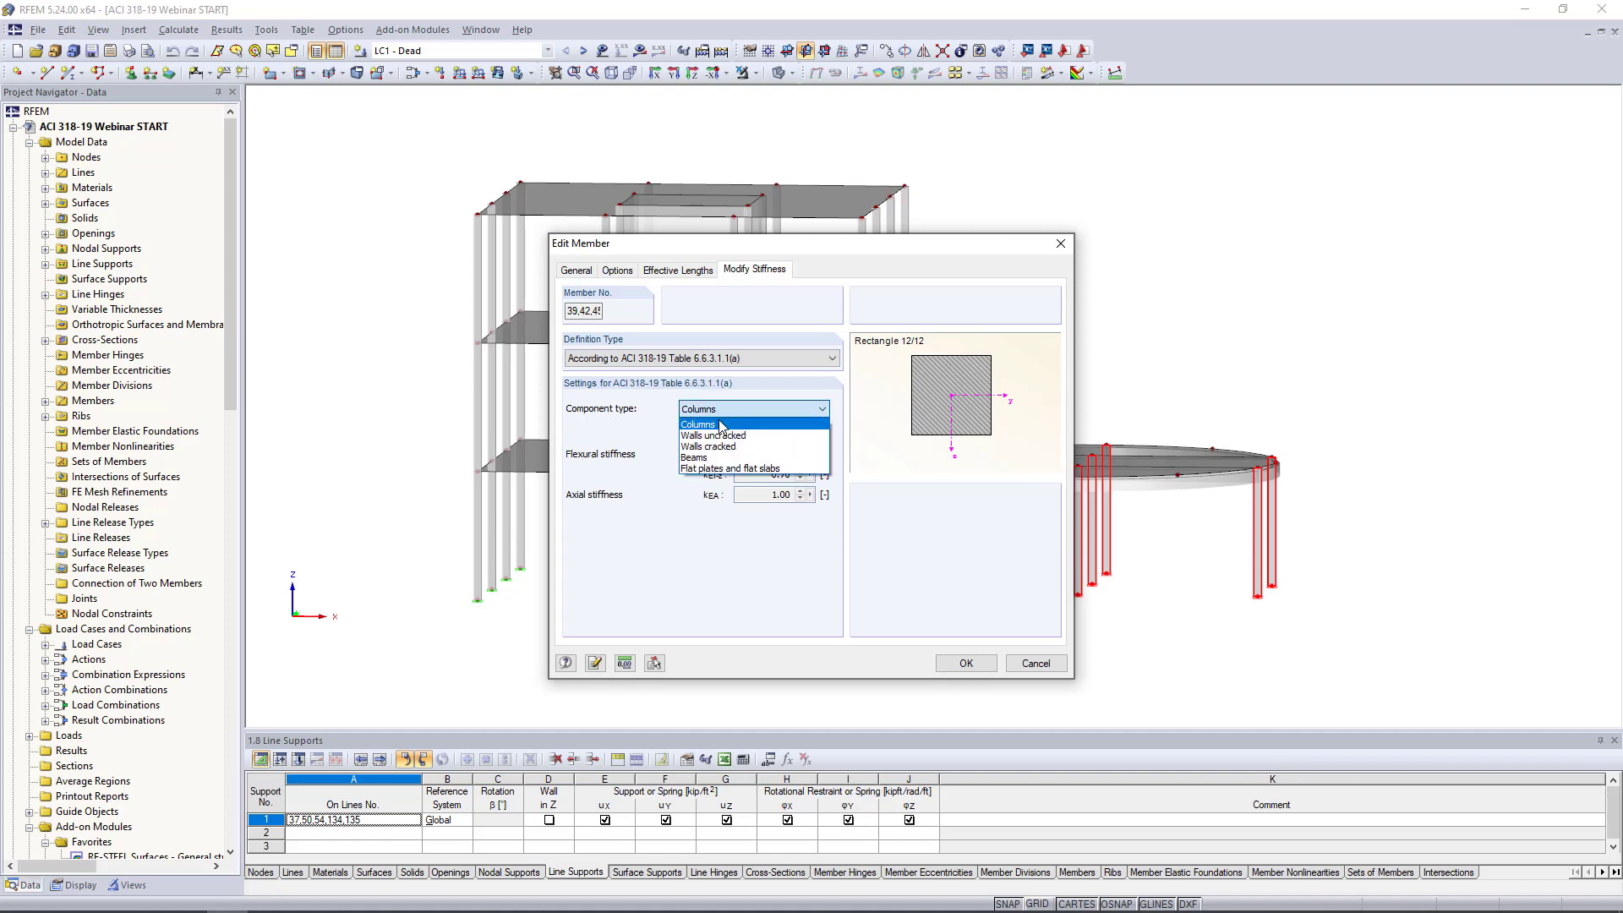
{"action": "left_click", "coordinate": [722, 425]}
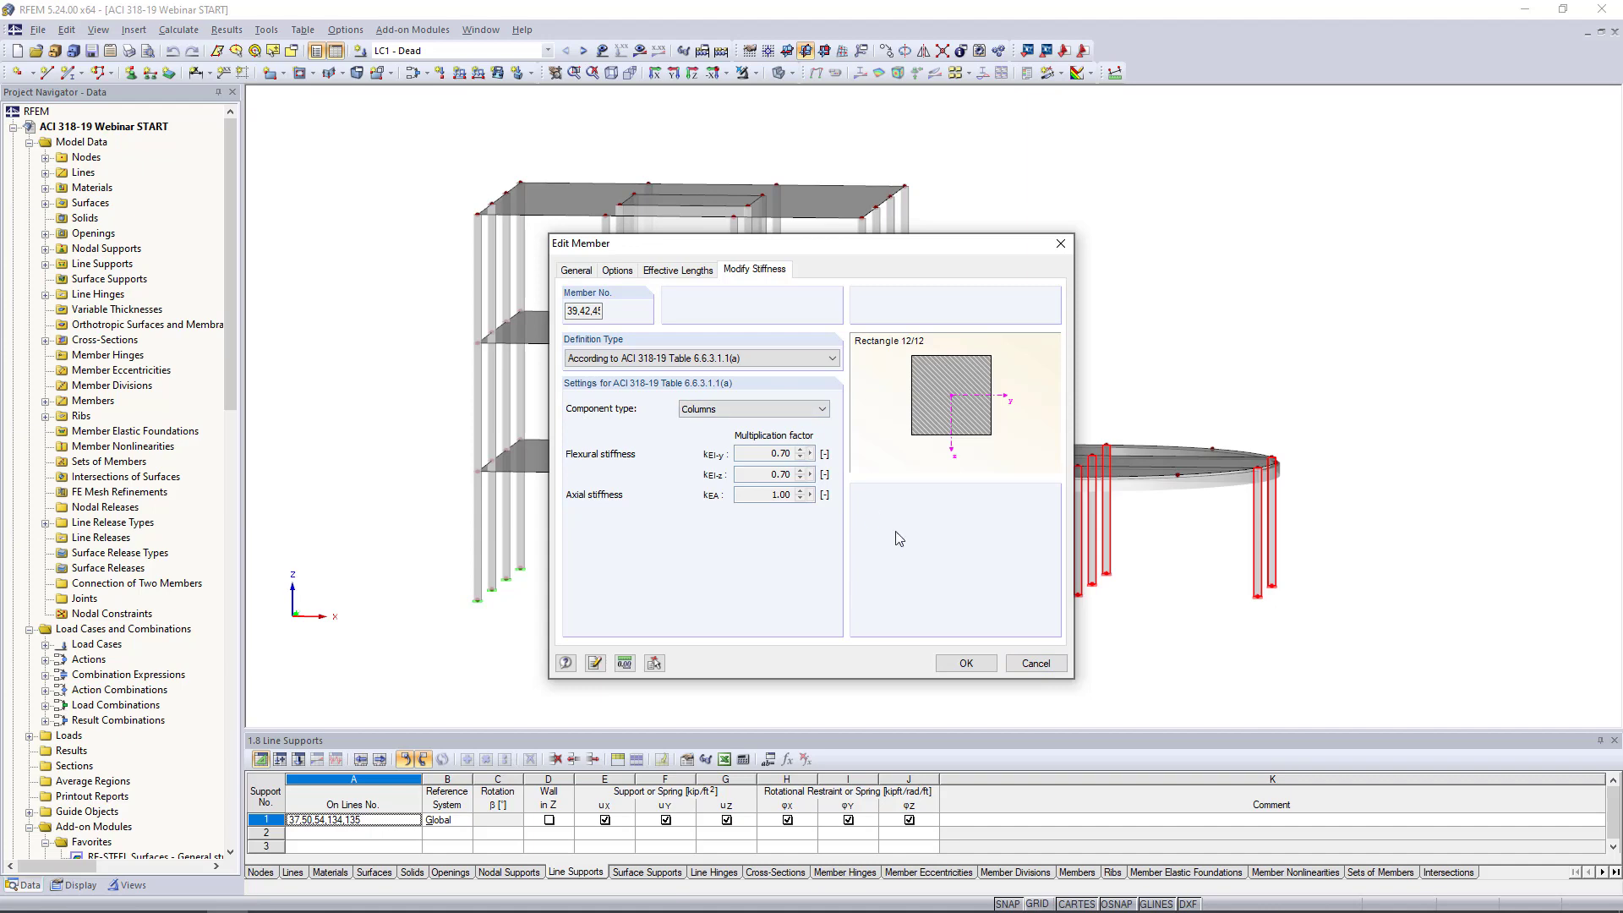
{"action": "left_click", "coordinate": [1035, 662]}
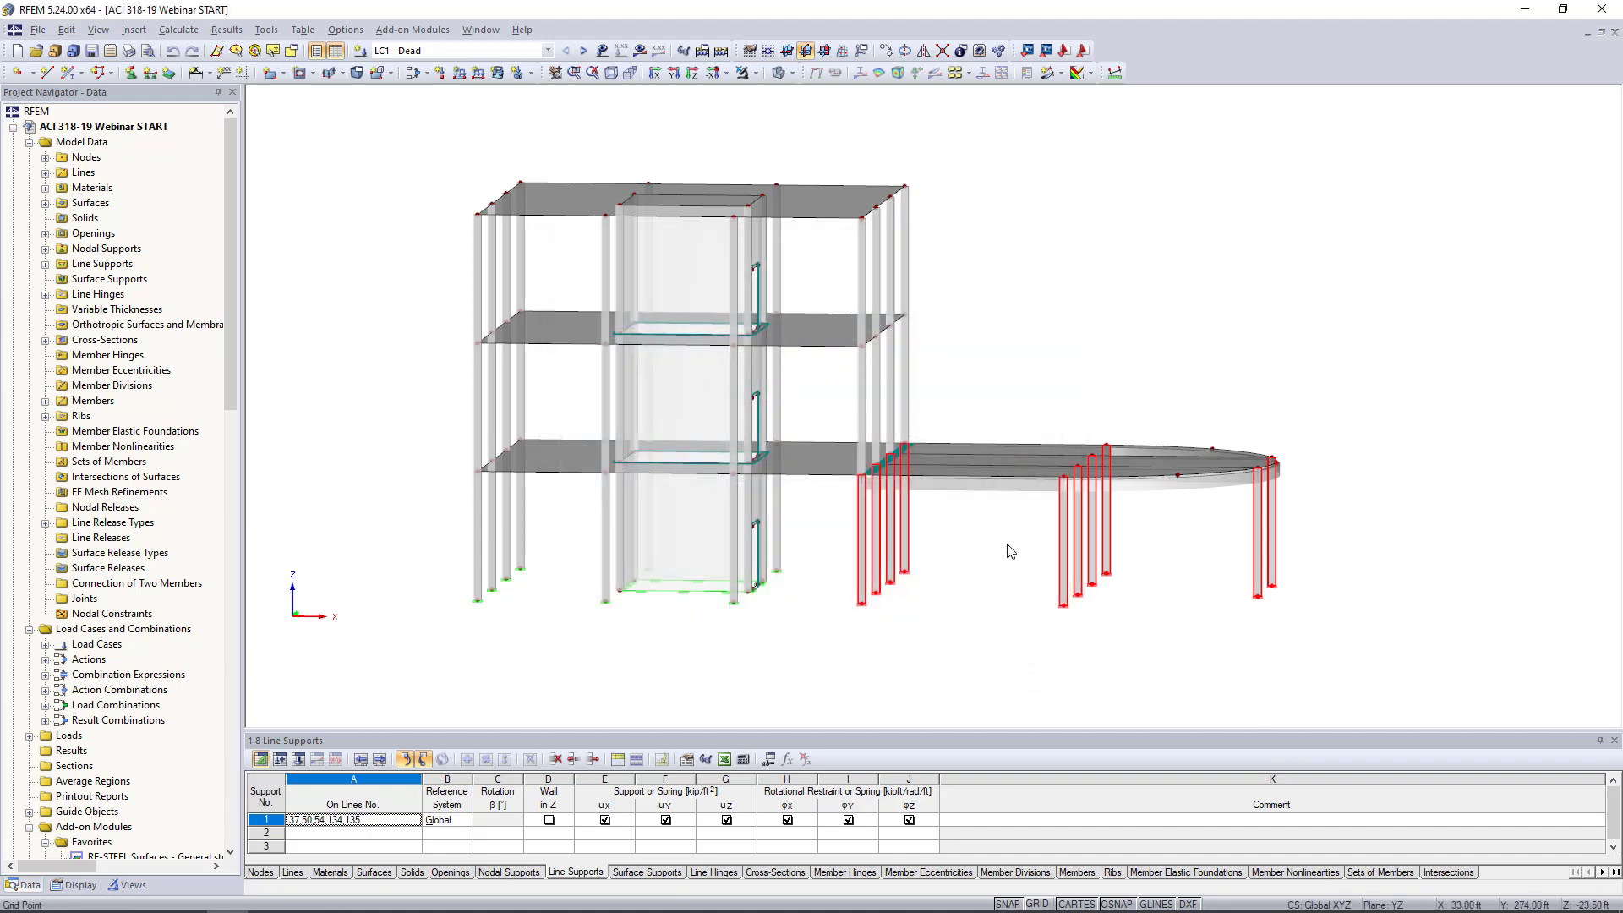
Step: Examine the general data and stiffness multiplication factors of the curved slab's straight front edge beam, without changes
{"action": "double_click", "coordinate": [986, 484]}
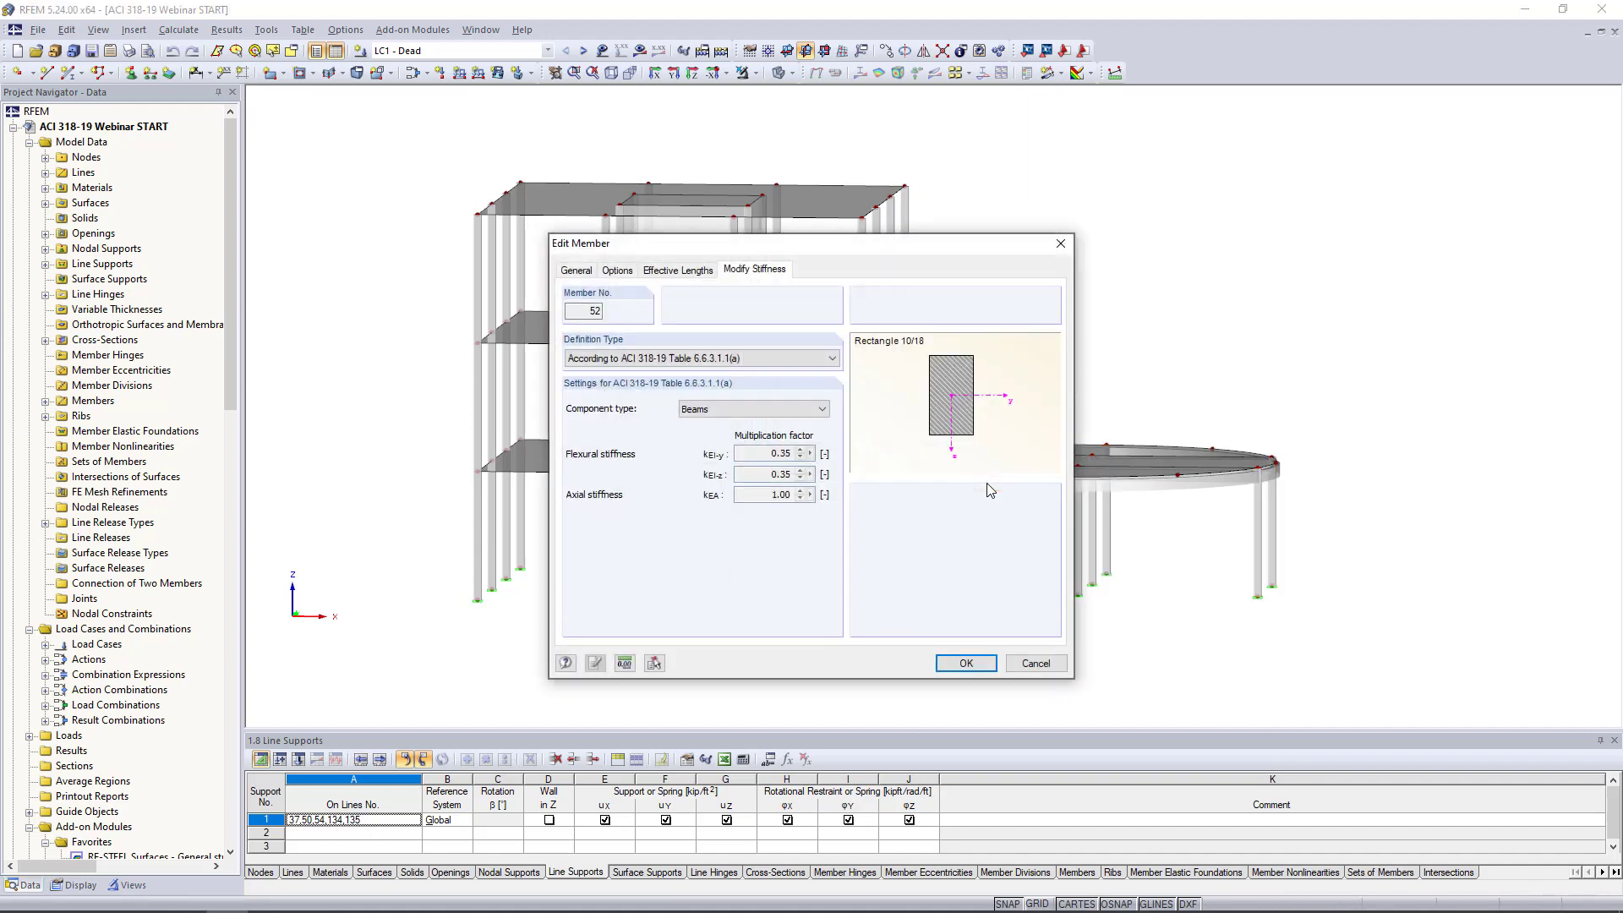
{"action": "left_click", "coordinate": [574, 270]}
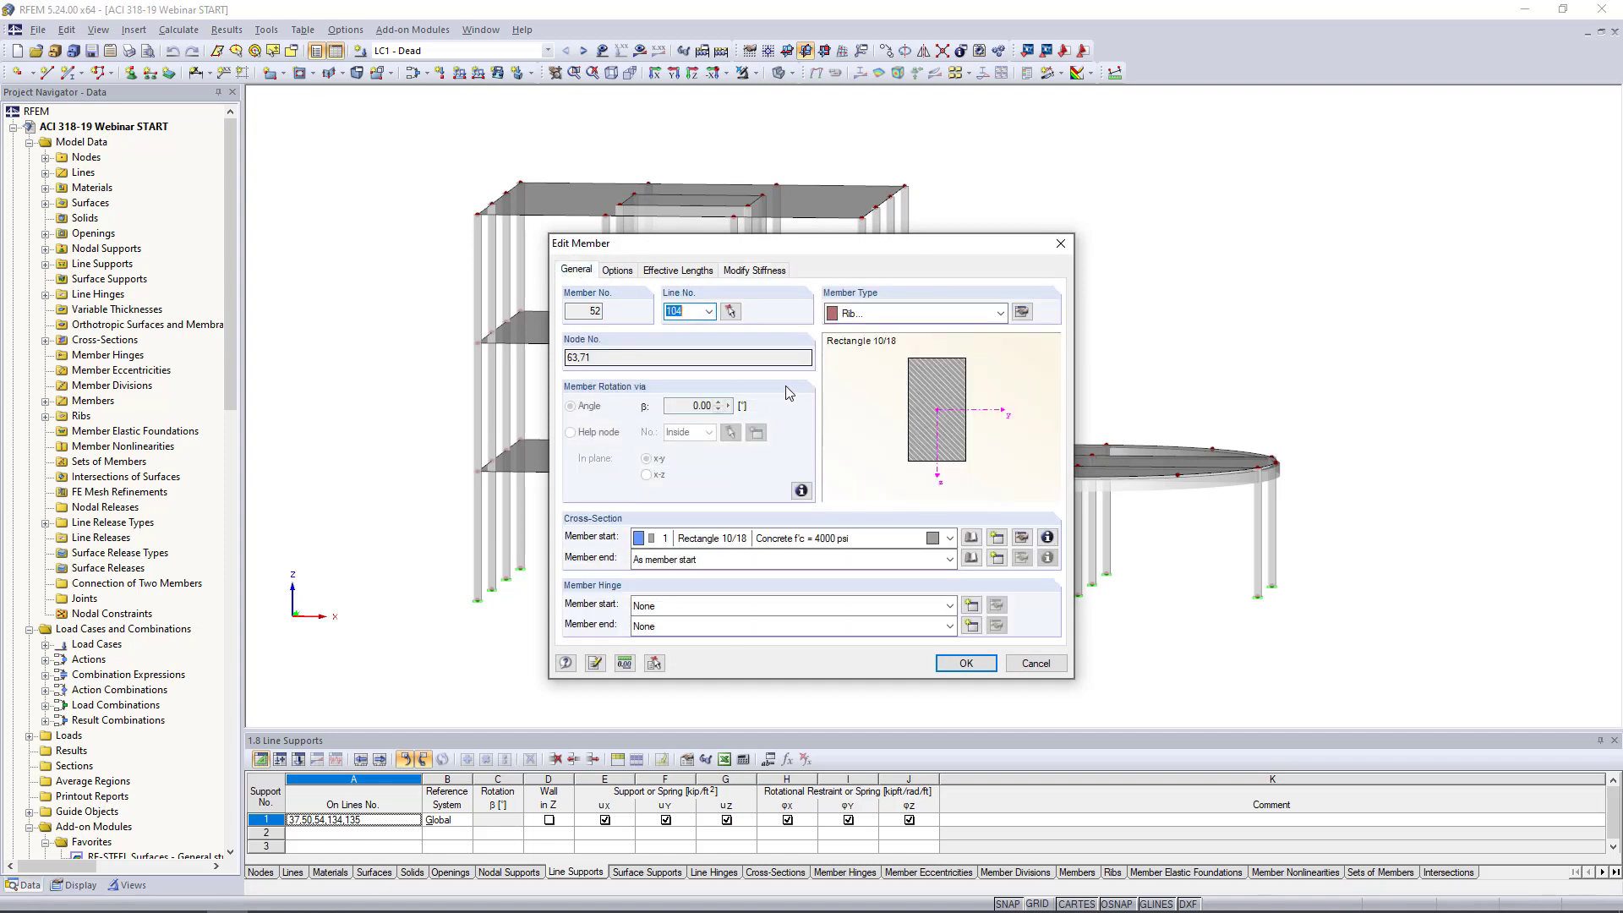
{"action": "left_click", "coordinate": [755, 270]}
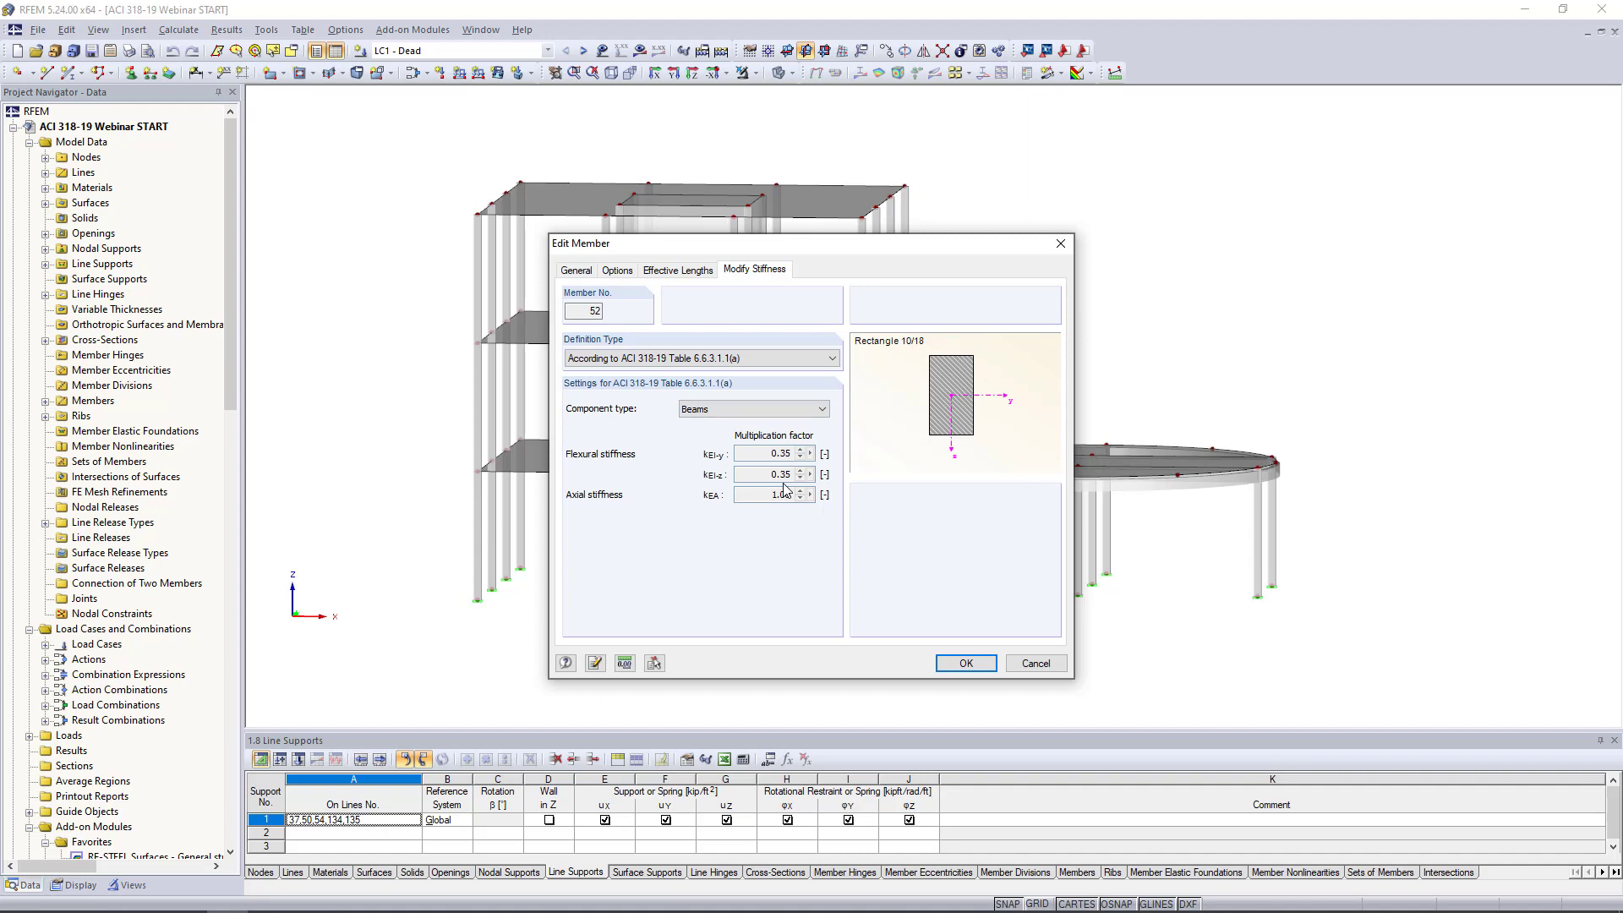
{"action": "left_click", "coordinate": [1038, 664]}
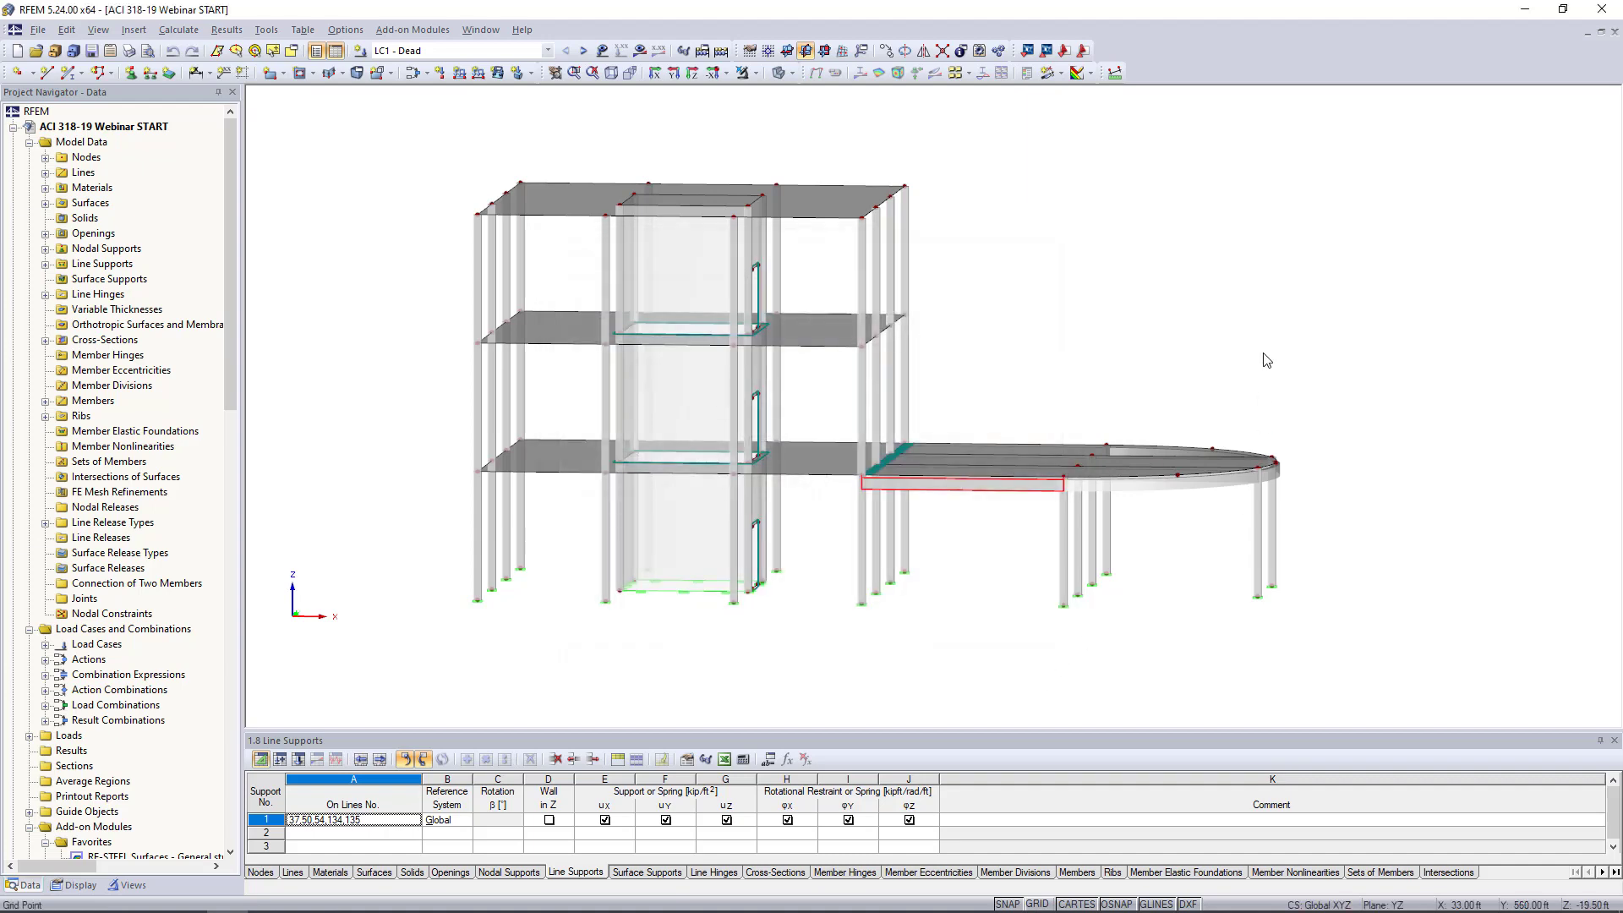
Step: Examine the roof slab's stiffness modification and available component types, keeping Flat plates and flat slabs, without changes
{"action": "middle_click_drag", "start_coordinate": [1266, 361], "coordinate": [1153, 441], "text": "ctrl"}
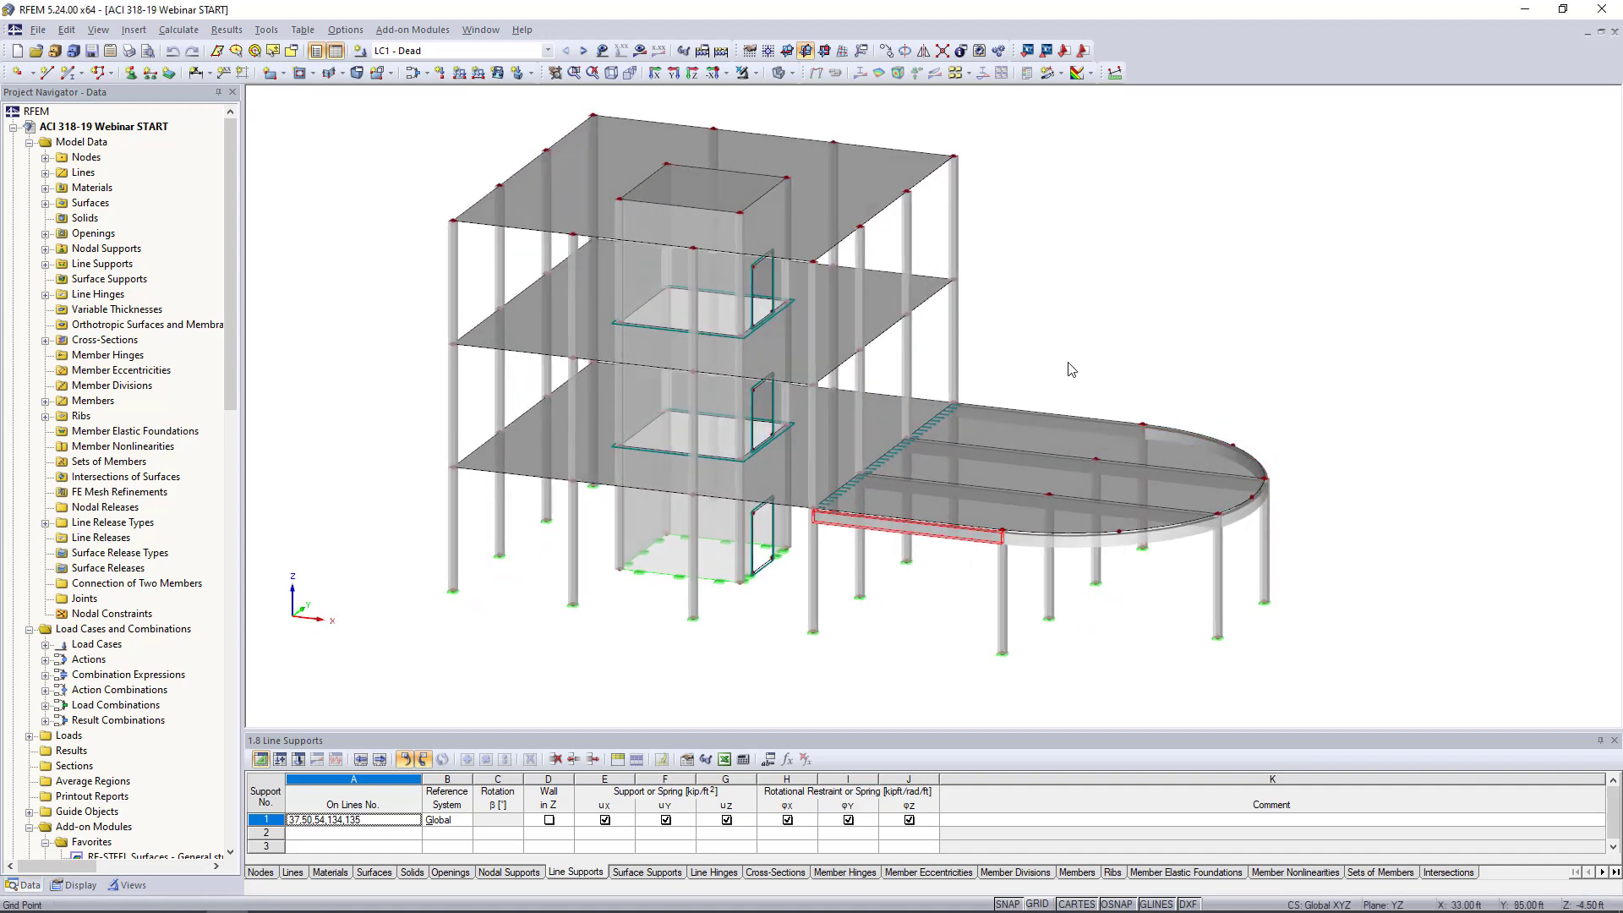
{"action": "left_click", "coordinate": [803, 165]}
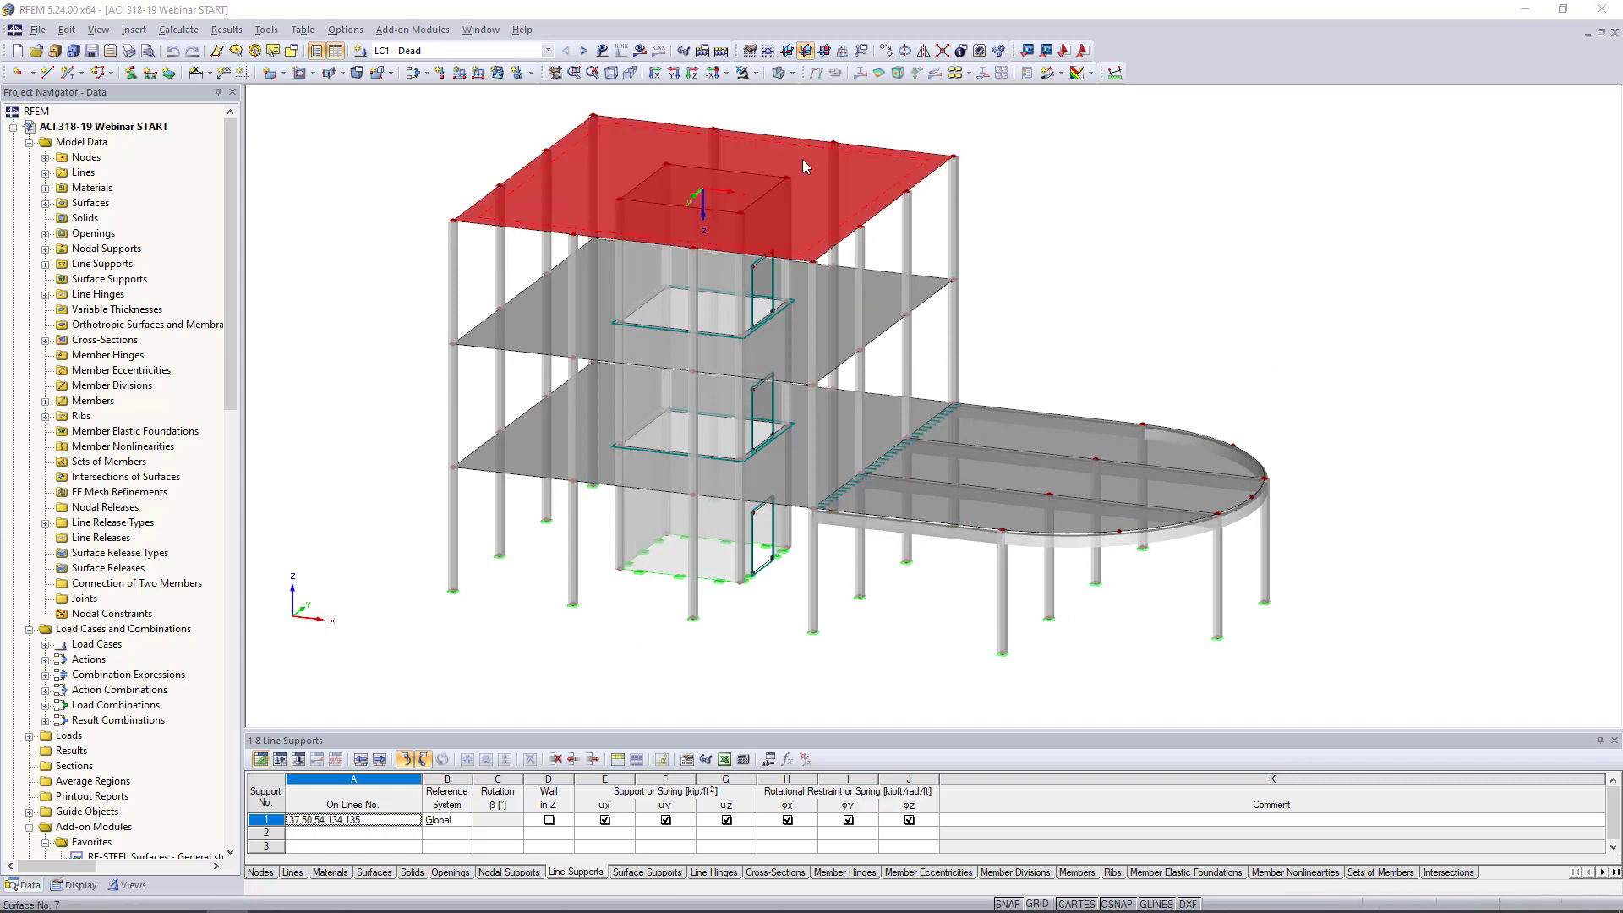
{"action": "double_click", "coordinate": [804, 161]}
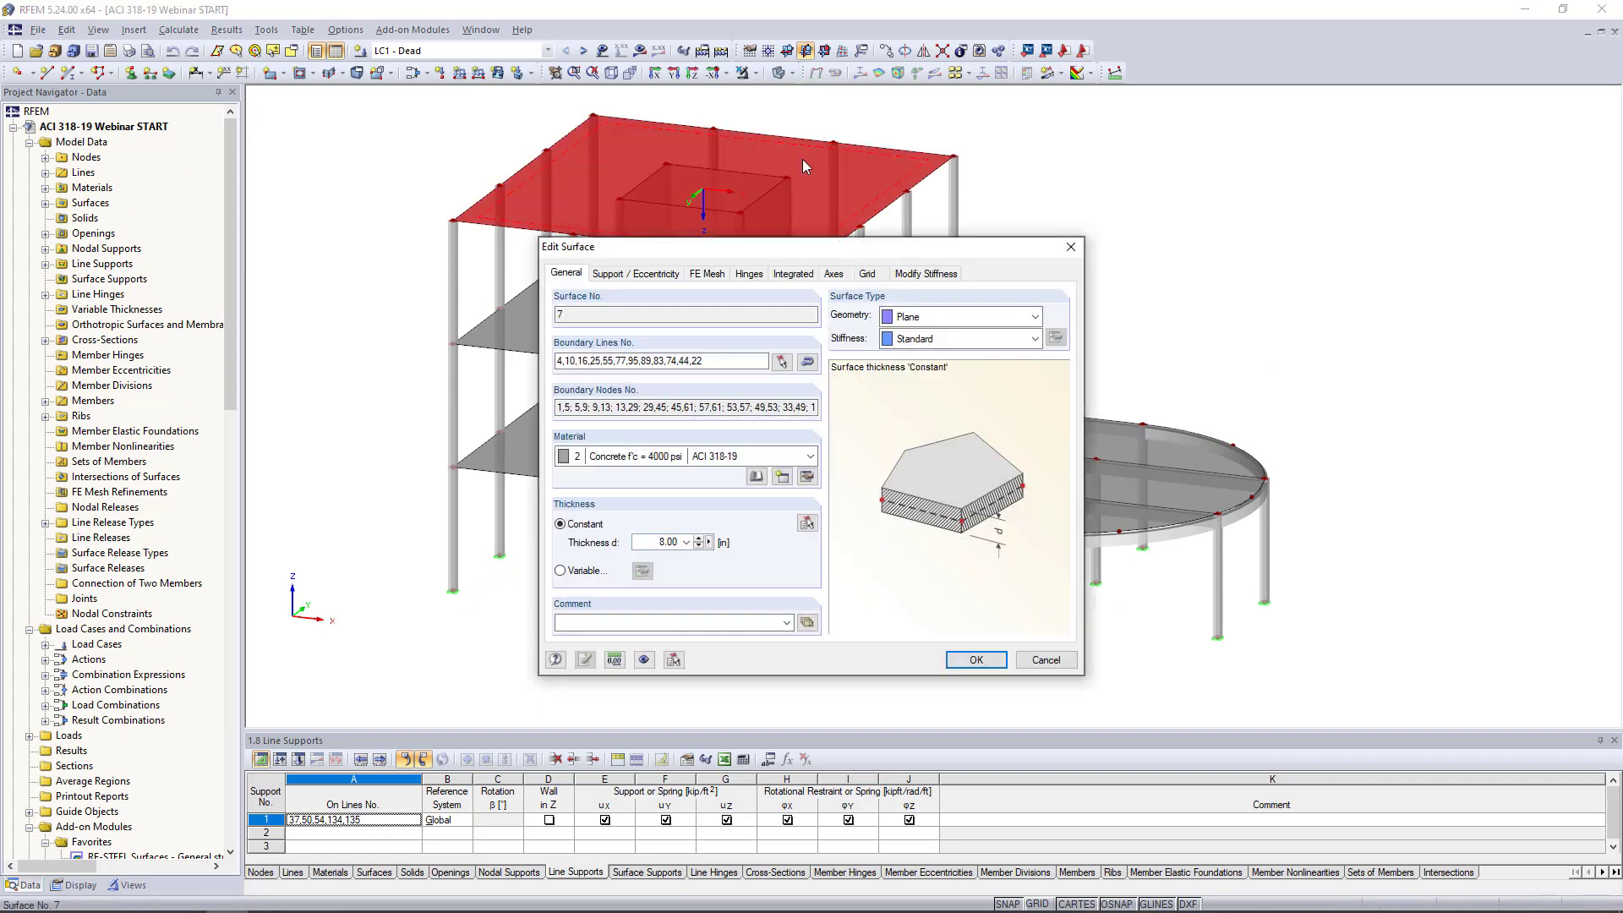
{"action": "left_click", "coordinate": [919, 275]}
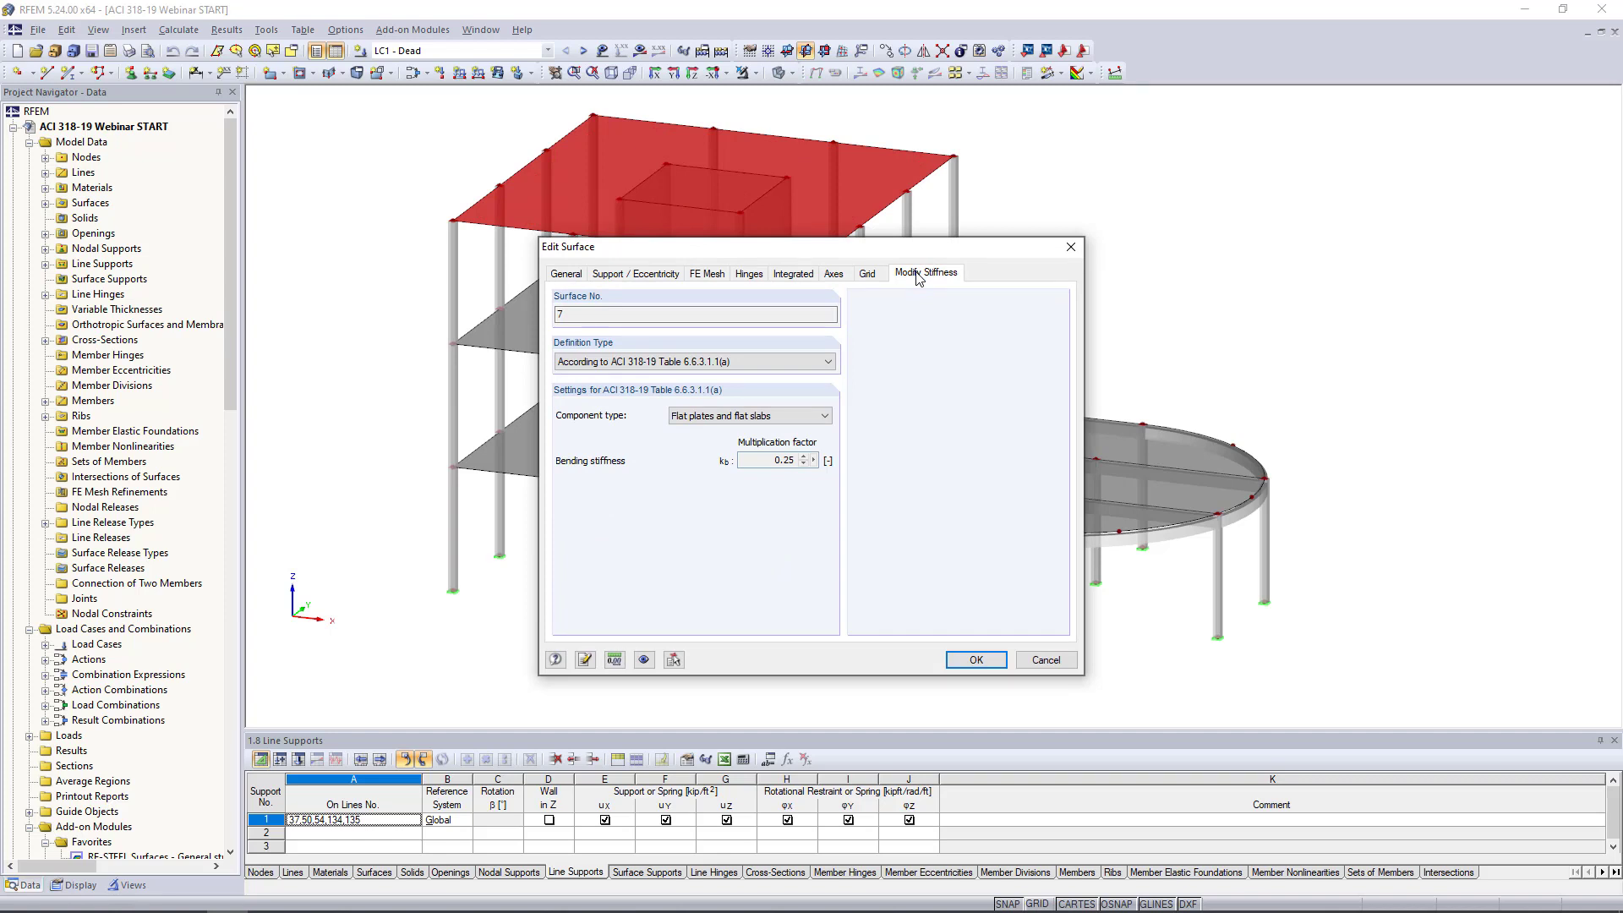
{"action": "left_click", "coordinate": [703, 419]}
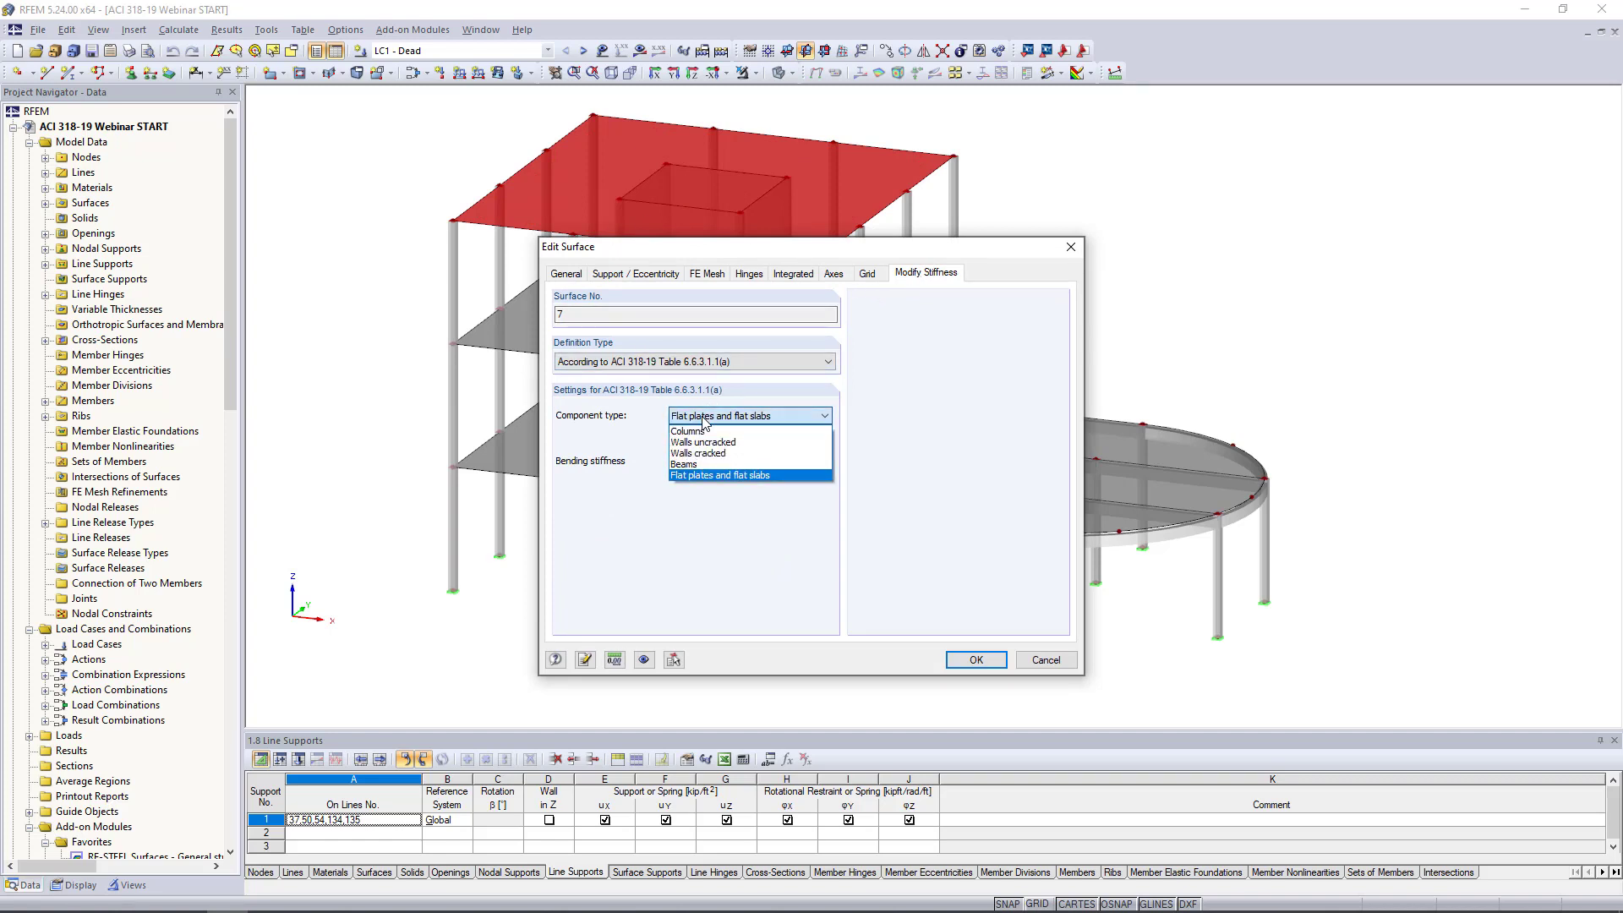
{"action": "left_click", "coordinate": [698, 475]}
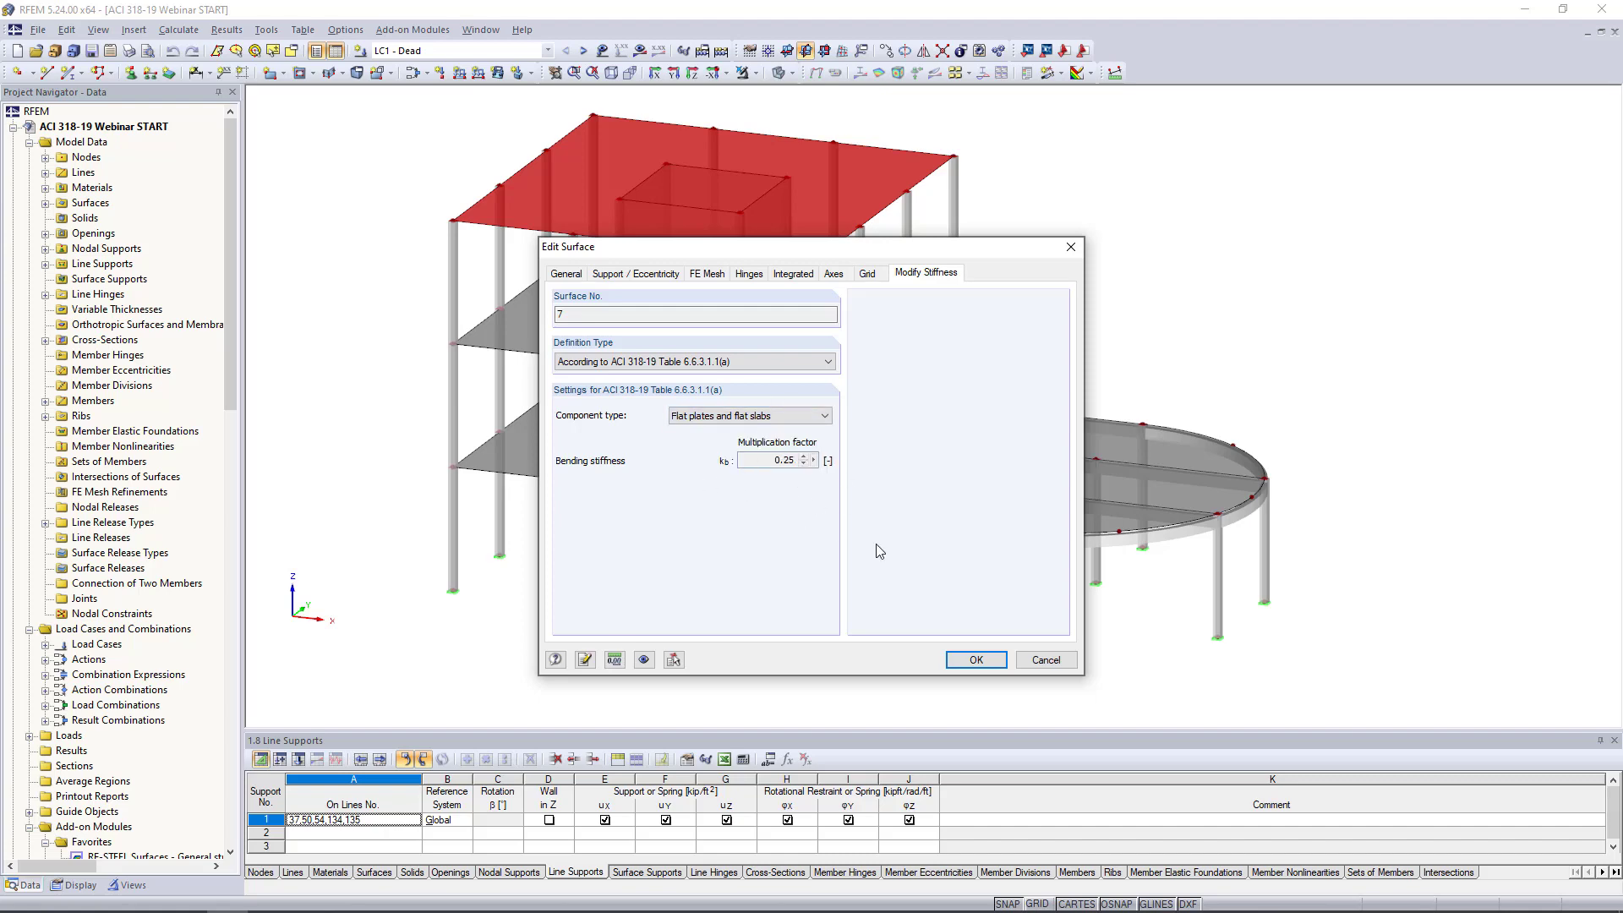
{"action": "left_click", "coordinate": [1046, 660]}
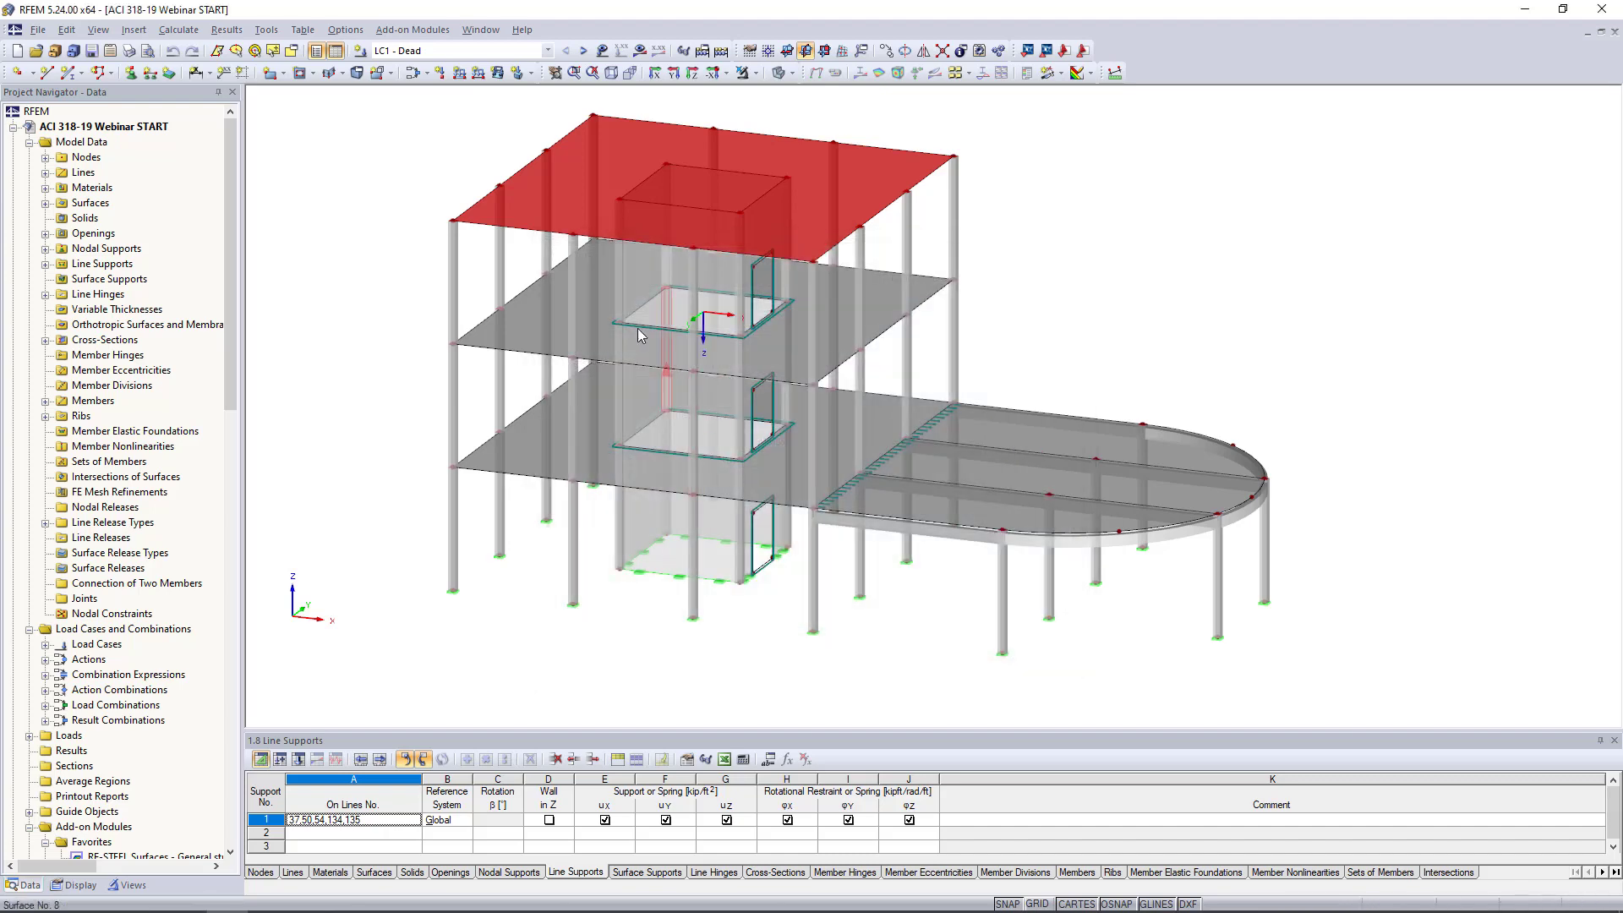
Step: Examine the front core wall's stiffness modification and component types, keeping Walls uncracked, without changes
{"action": "double_click", "coordinate": [636, 276]}
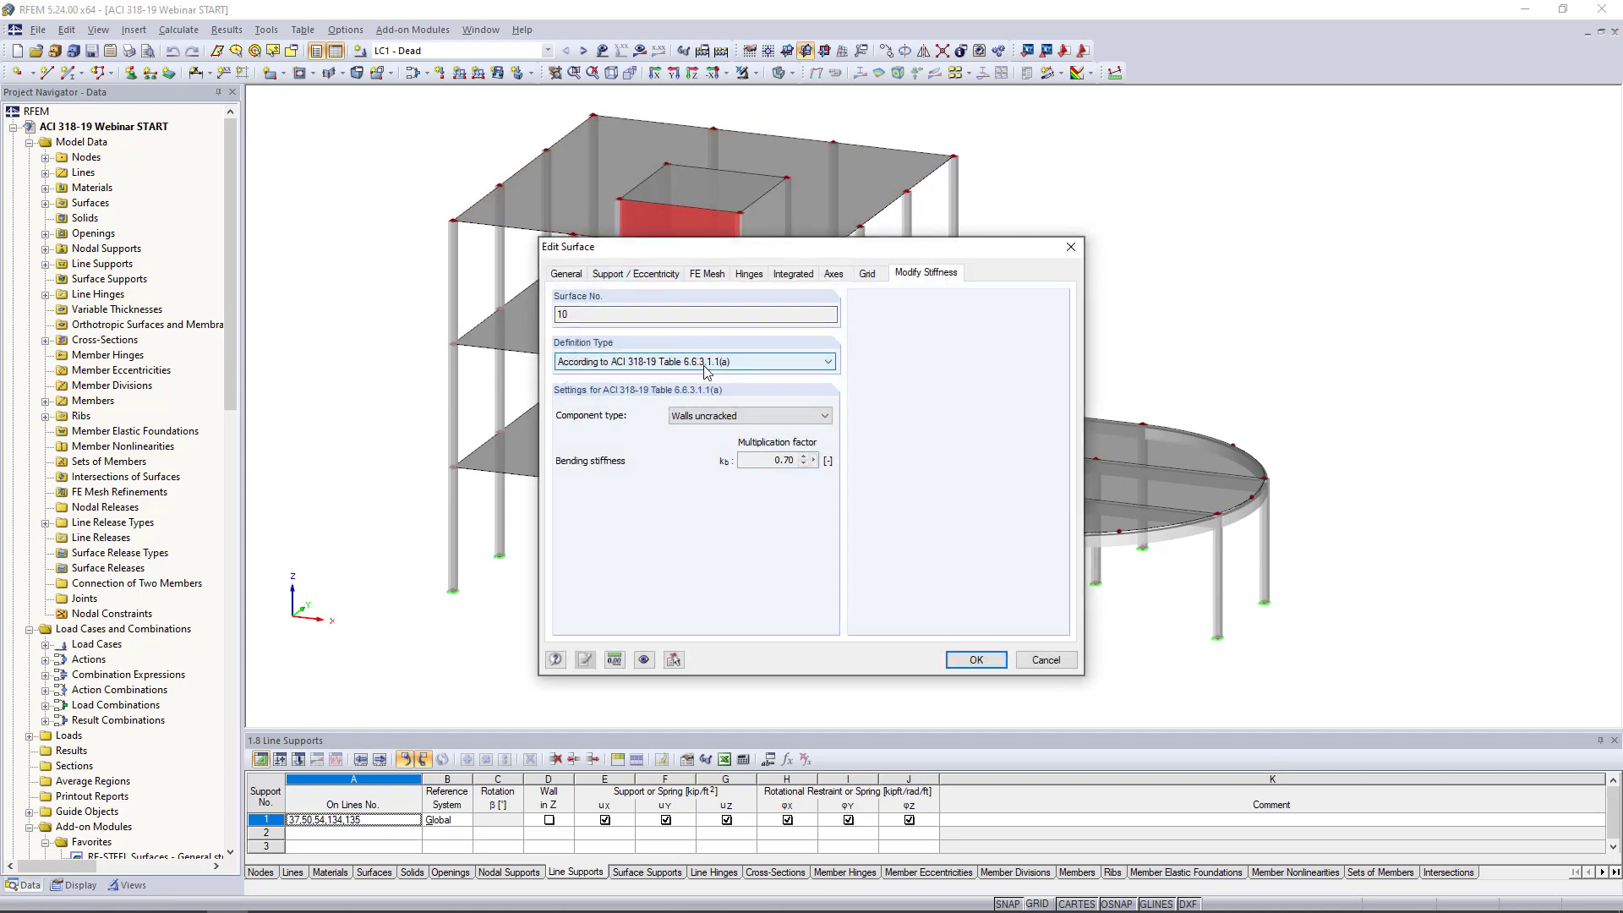
{"action": "left_click", "coordinate": [733, 420]}
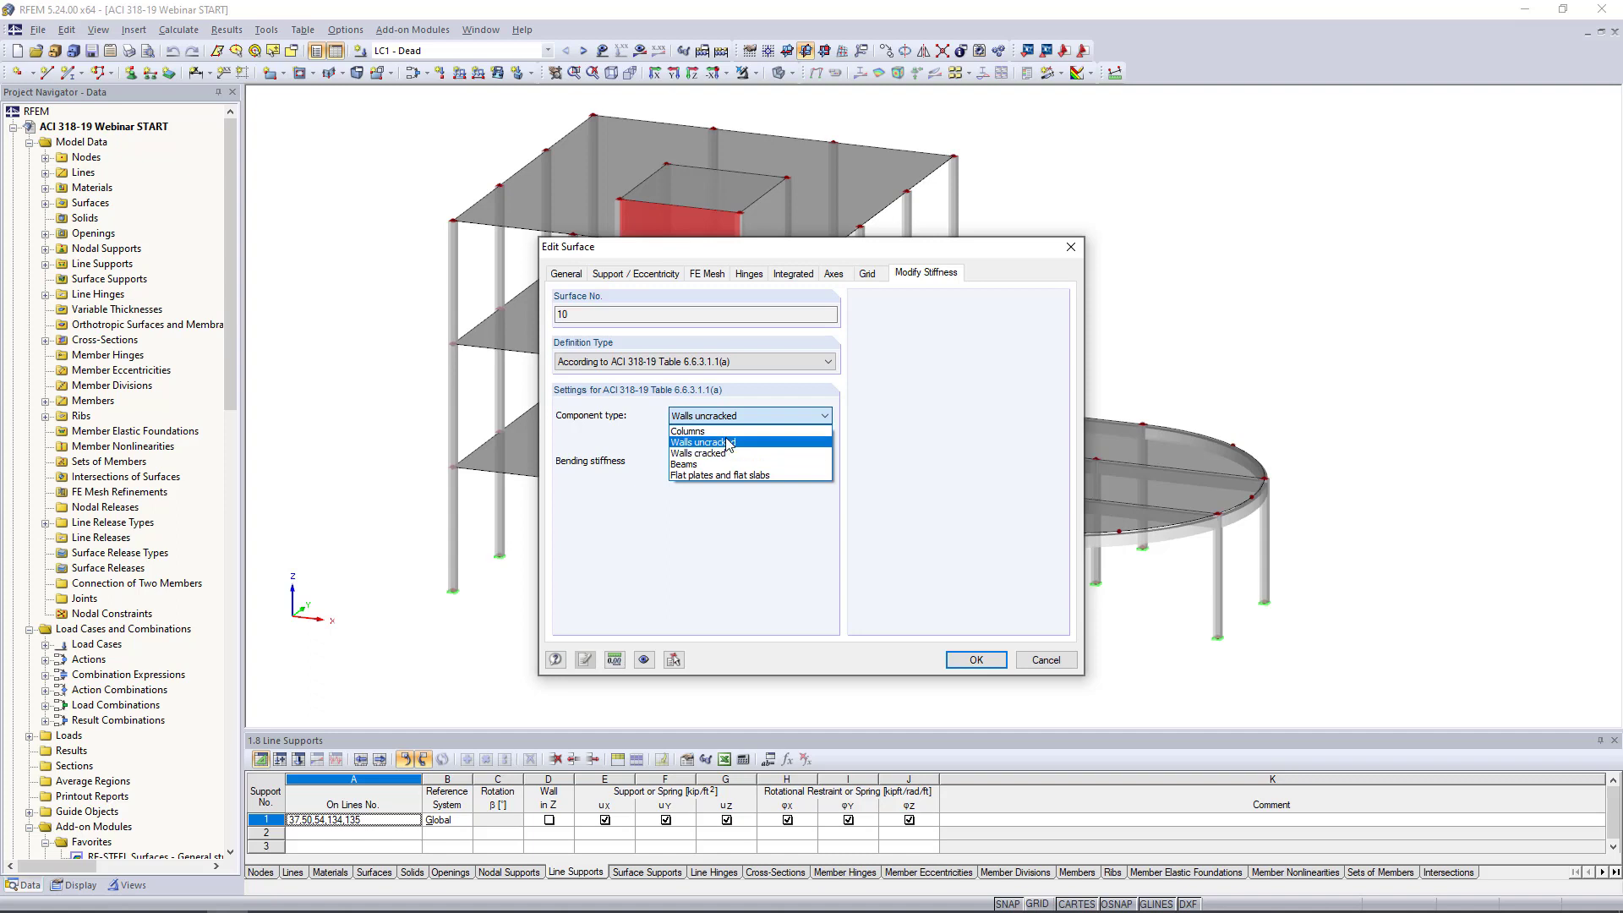
{"action": "left_click", "coordinate": [729, 444]}
{"action": "left_click", "coordinate": [1046, 660]}
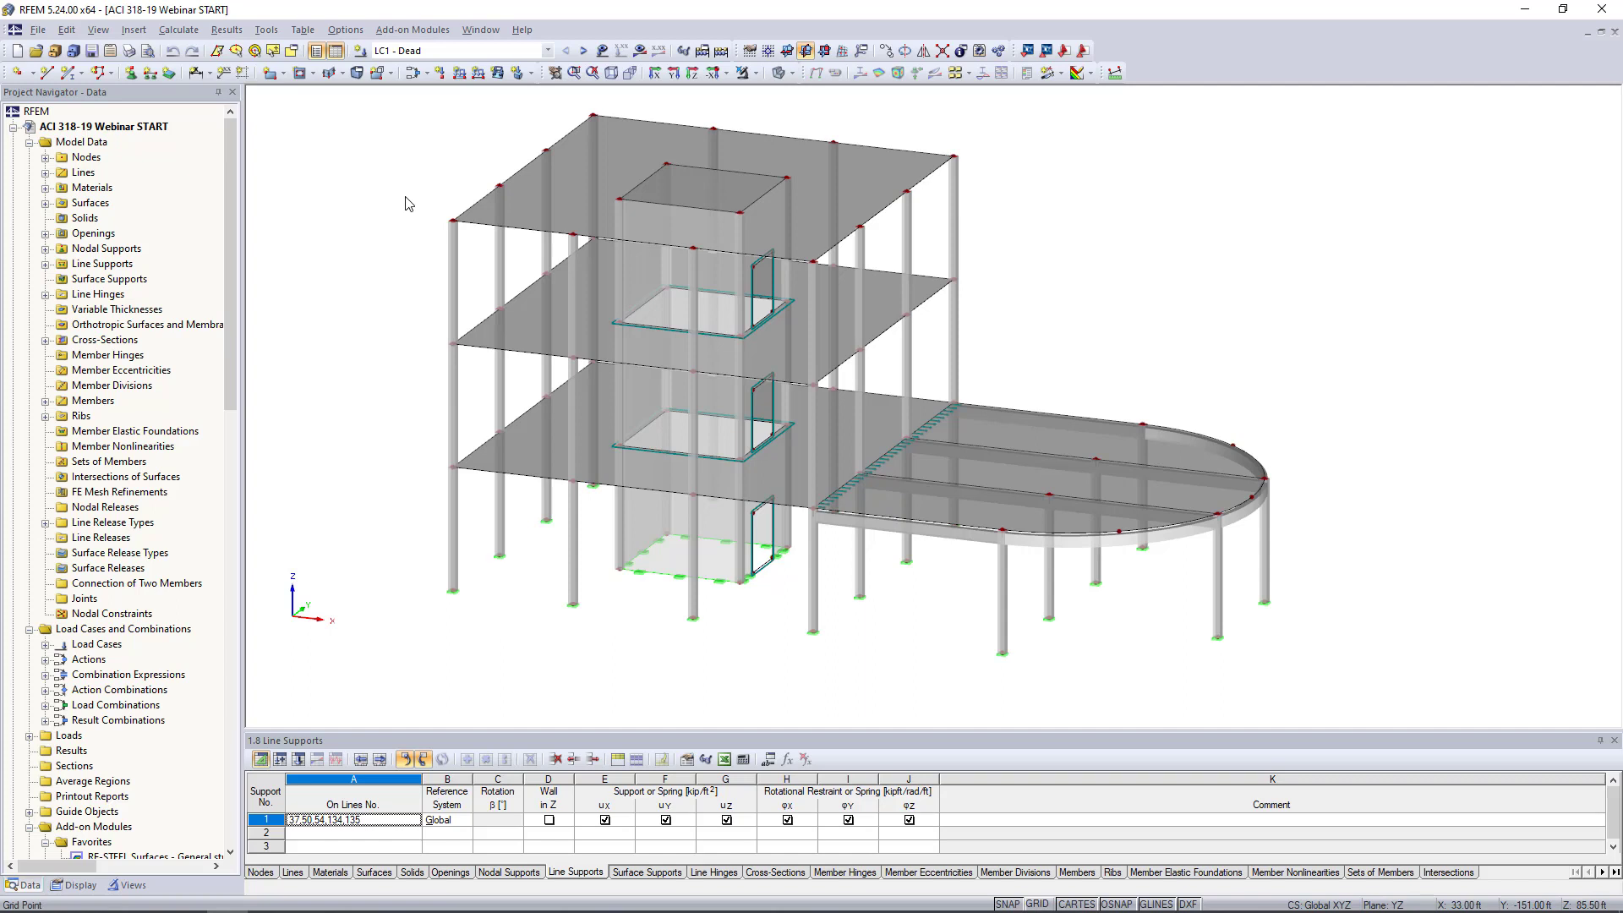
Step: Regenerate the FE mesh for the whole model with the target element length kept at 1.00 ft
{"action": "left_click", "coordinate": [185, 31]}
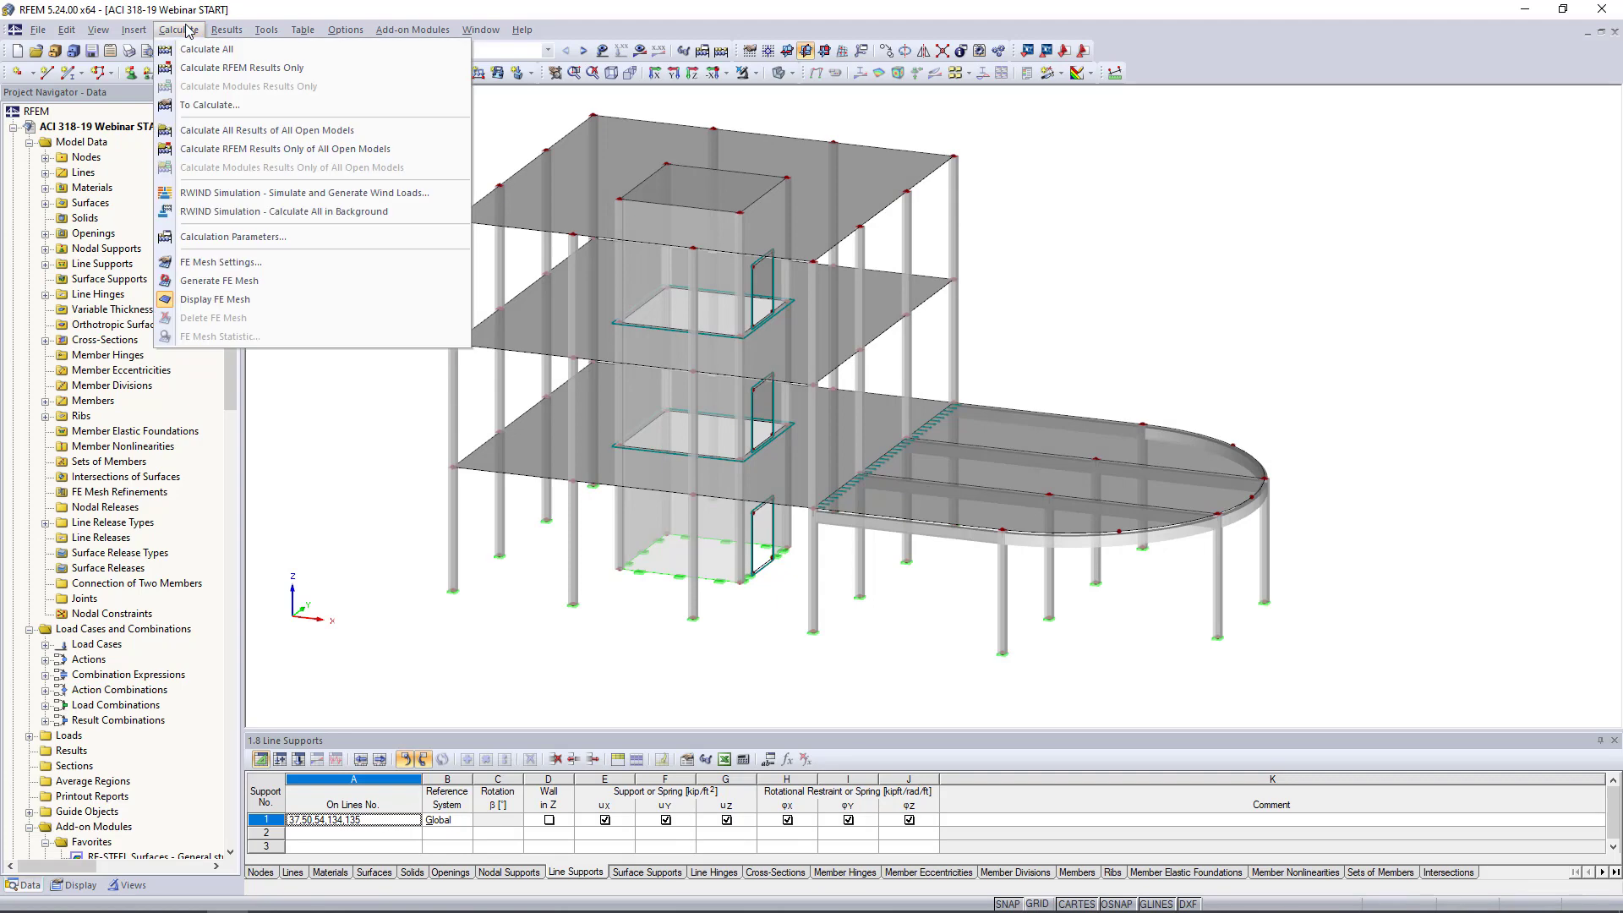
{"action": "left_click", "coordinate": [252, 264]}
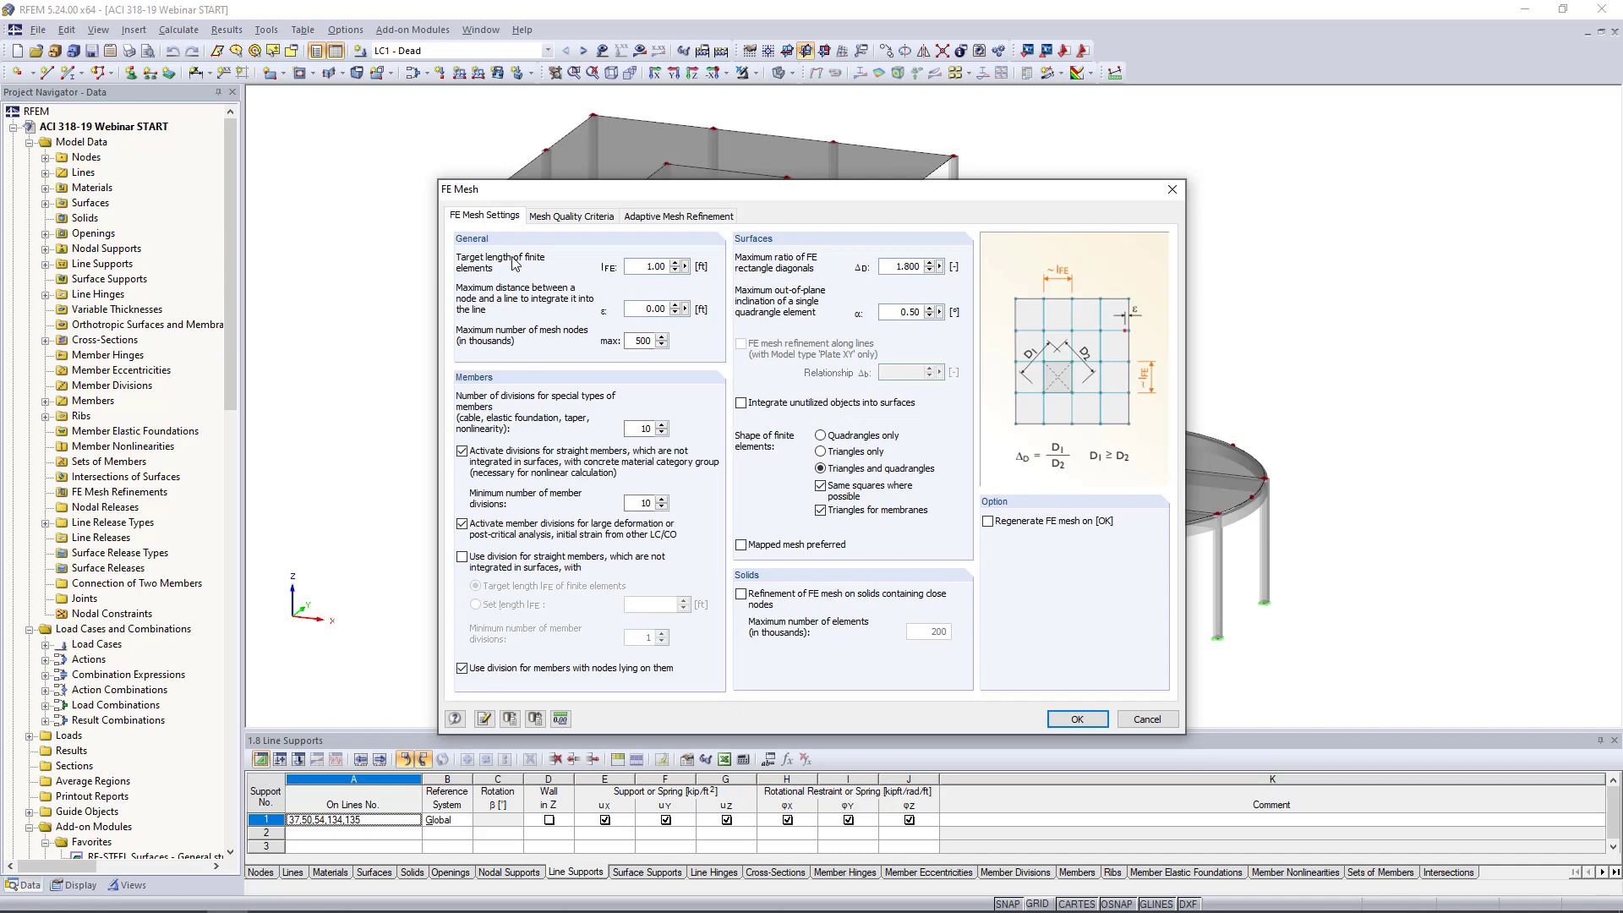
{"action": "left_click", "coordinate": [640, 264]}
{"action": "left_click", "coordinate": [987, 521]}
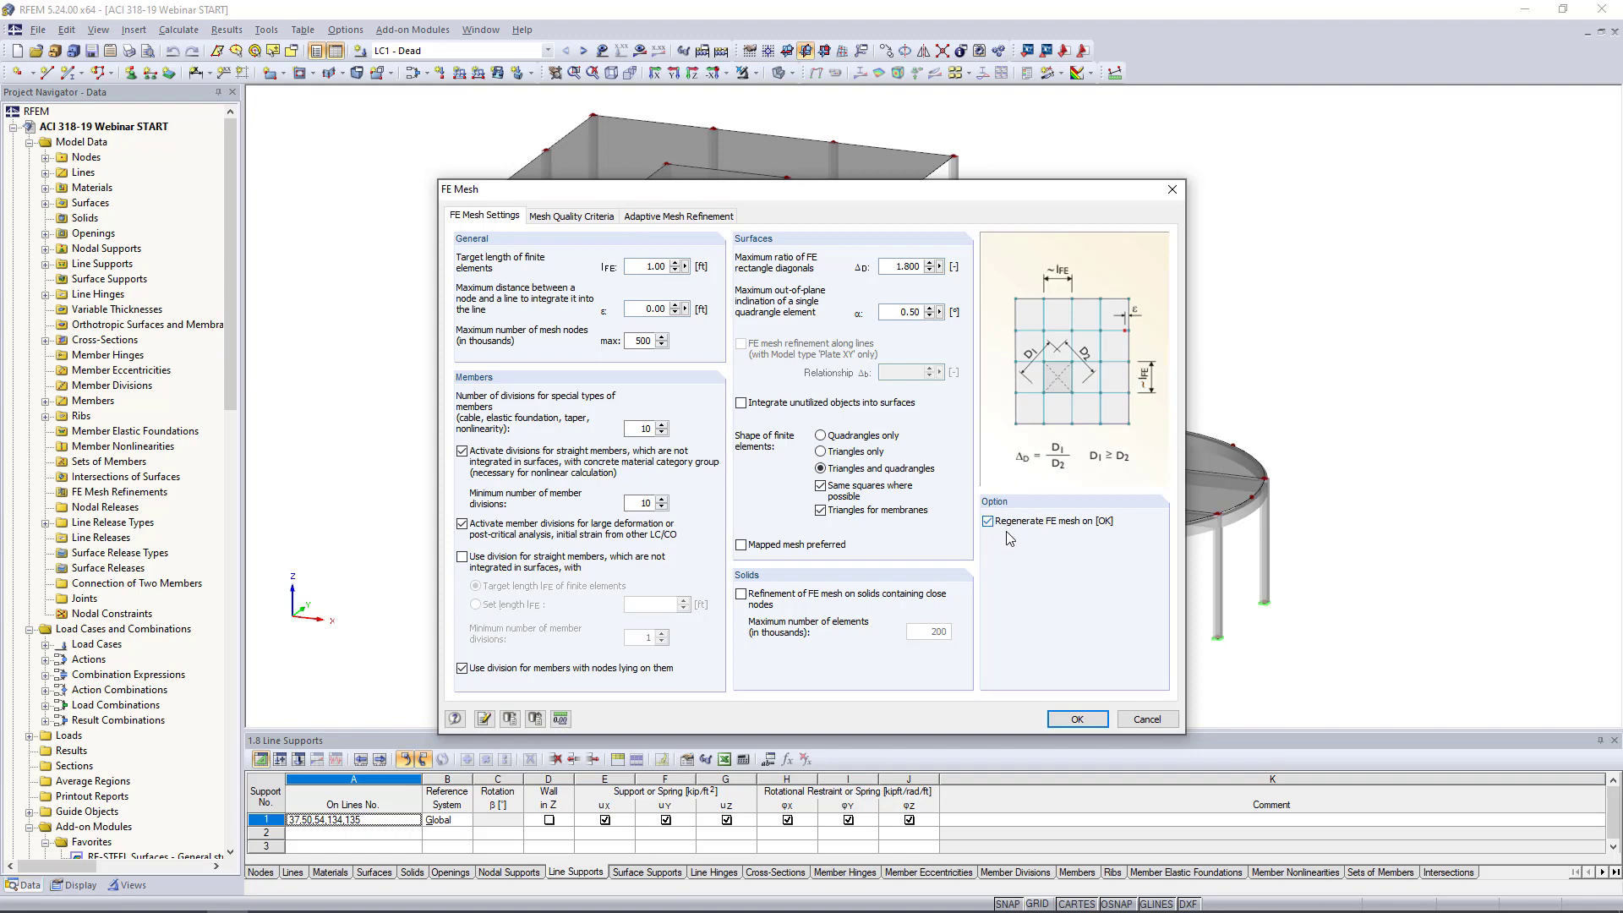
{"action": "left_click", "coordinate": [1082, 721]}
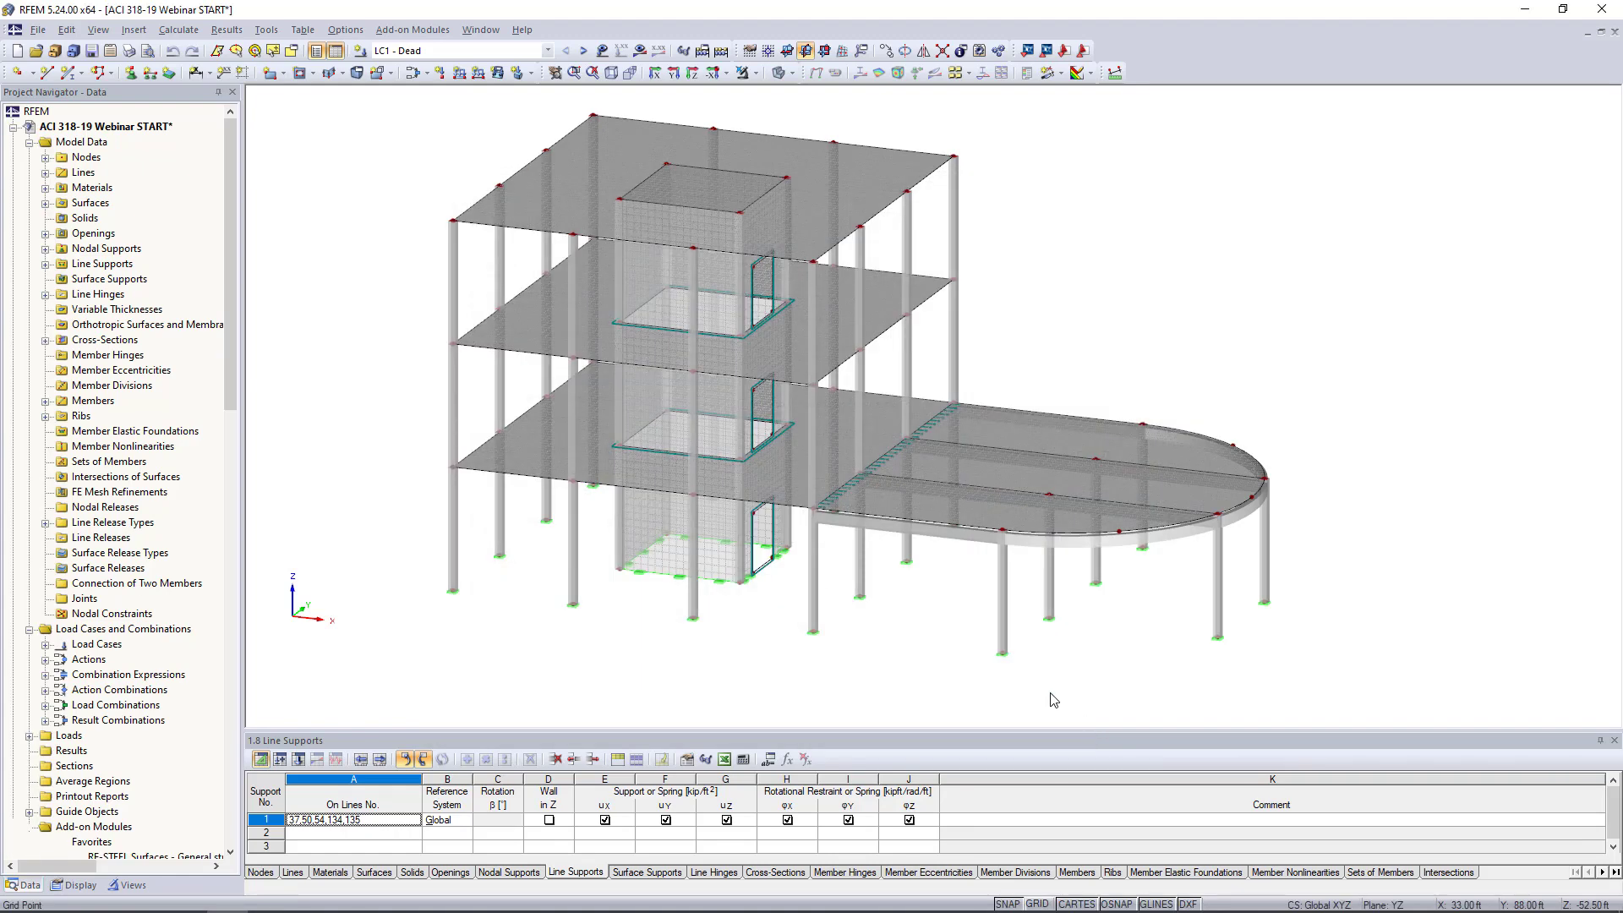
Step: Switch the model to wireframe display and inspect the generated FE mesh on the slabs and core walls
{"action": "left_click", "coordinate": [790, 77]}
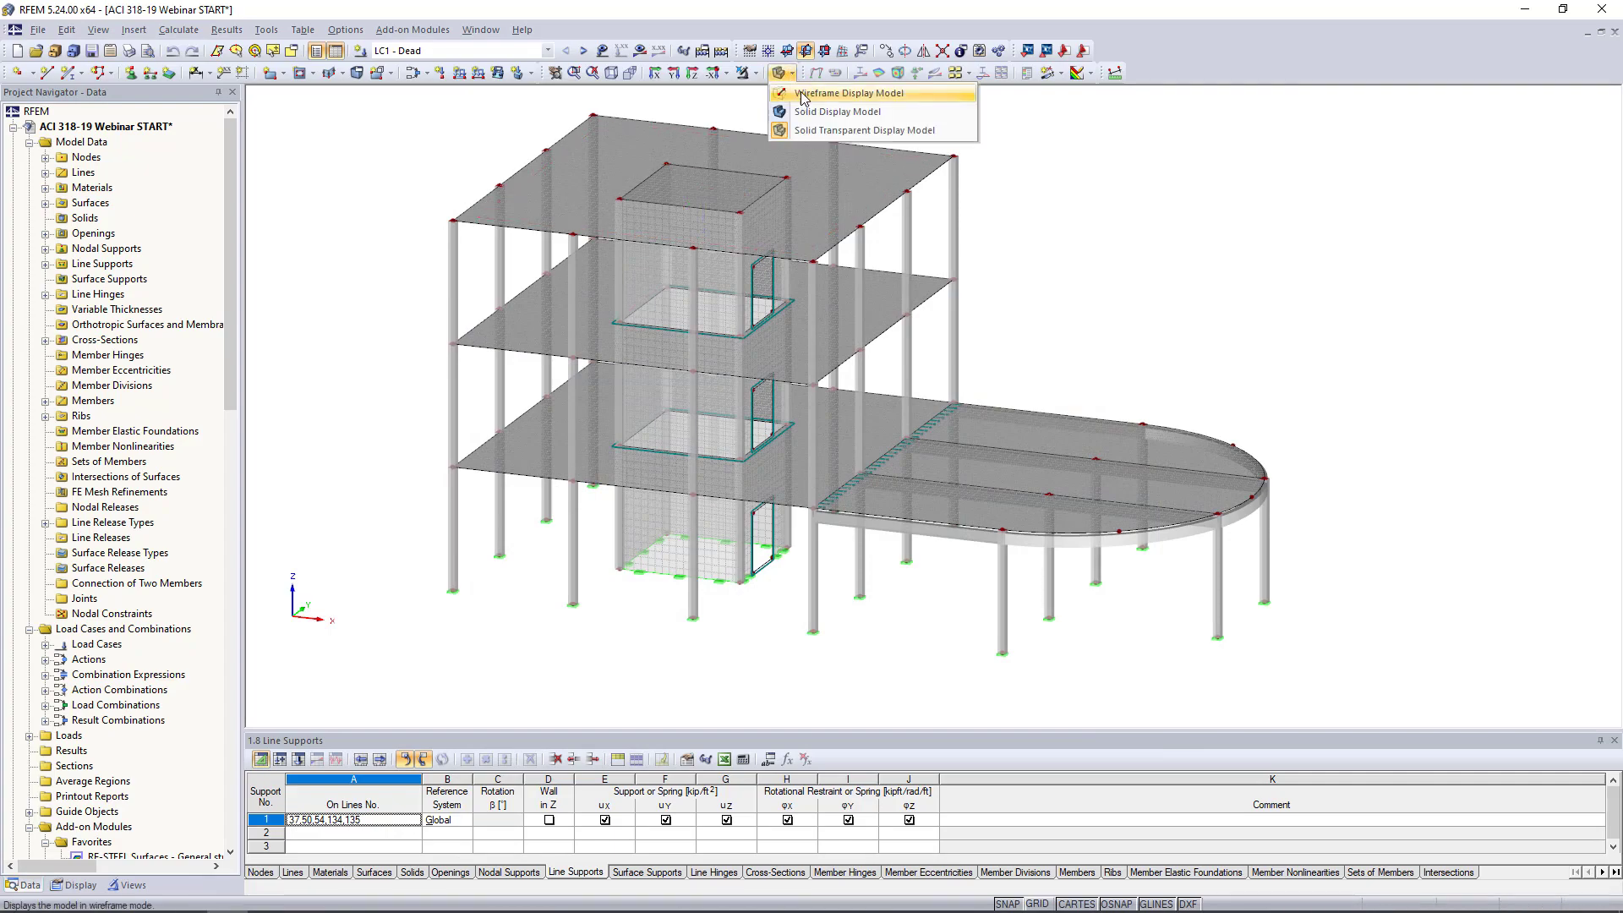
{"action": "left_click", "coordinate": [804, 102]}
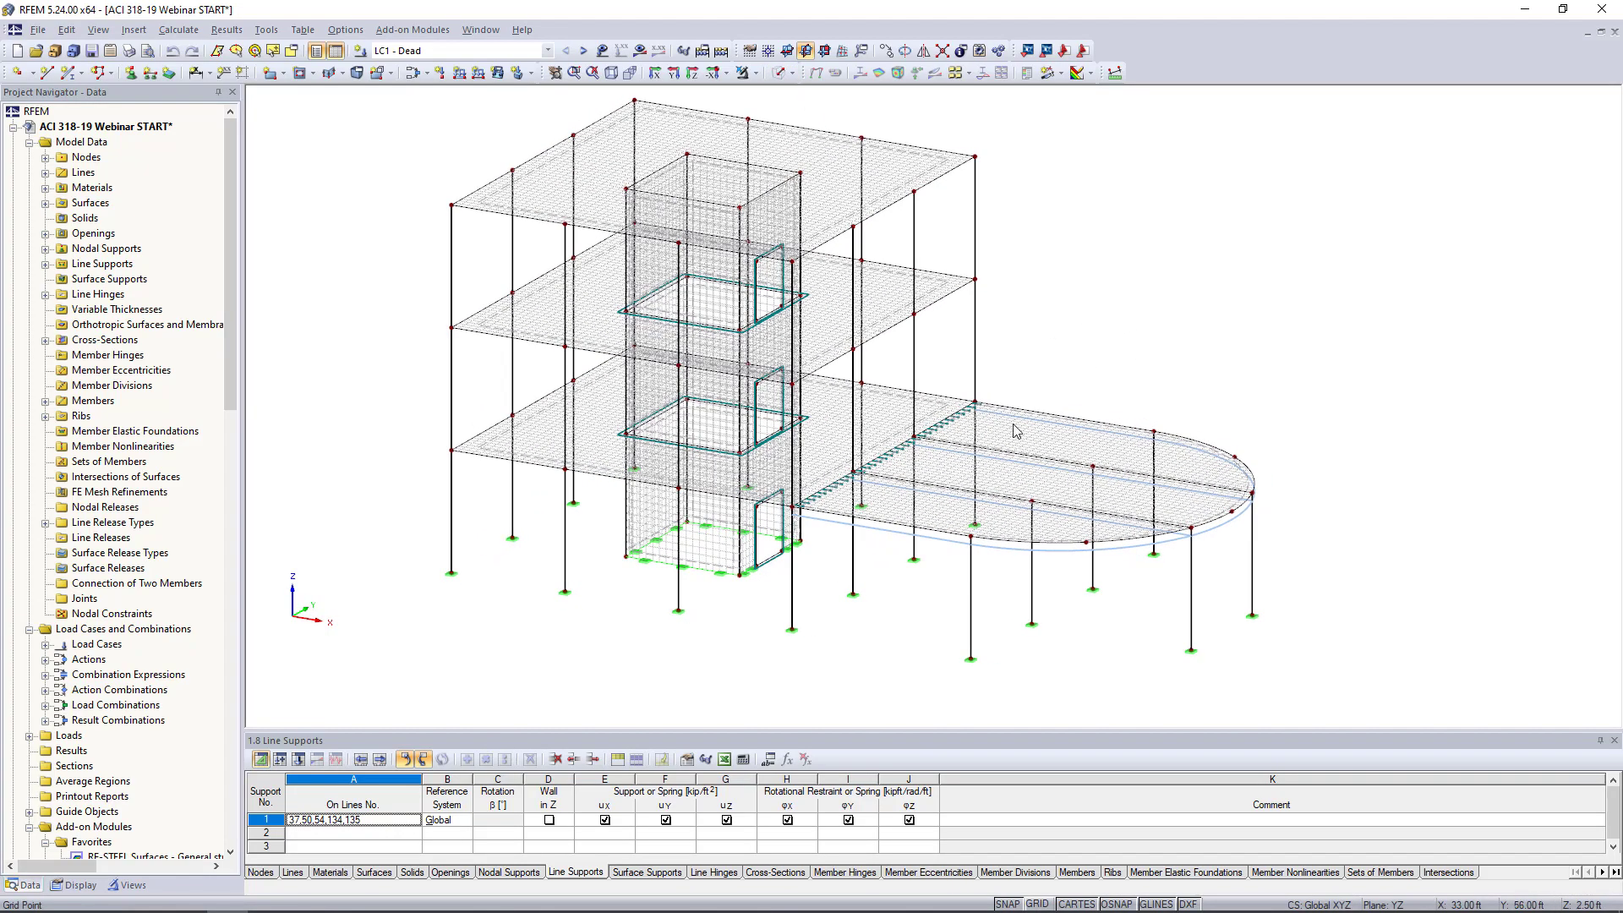
{"action": "scroll", "coordinate": [1010, 478], "scroll_direction": "up", "scroll_amount": 3}
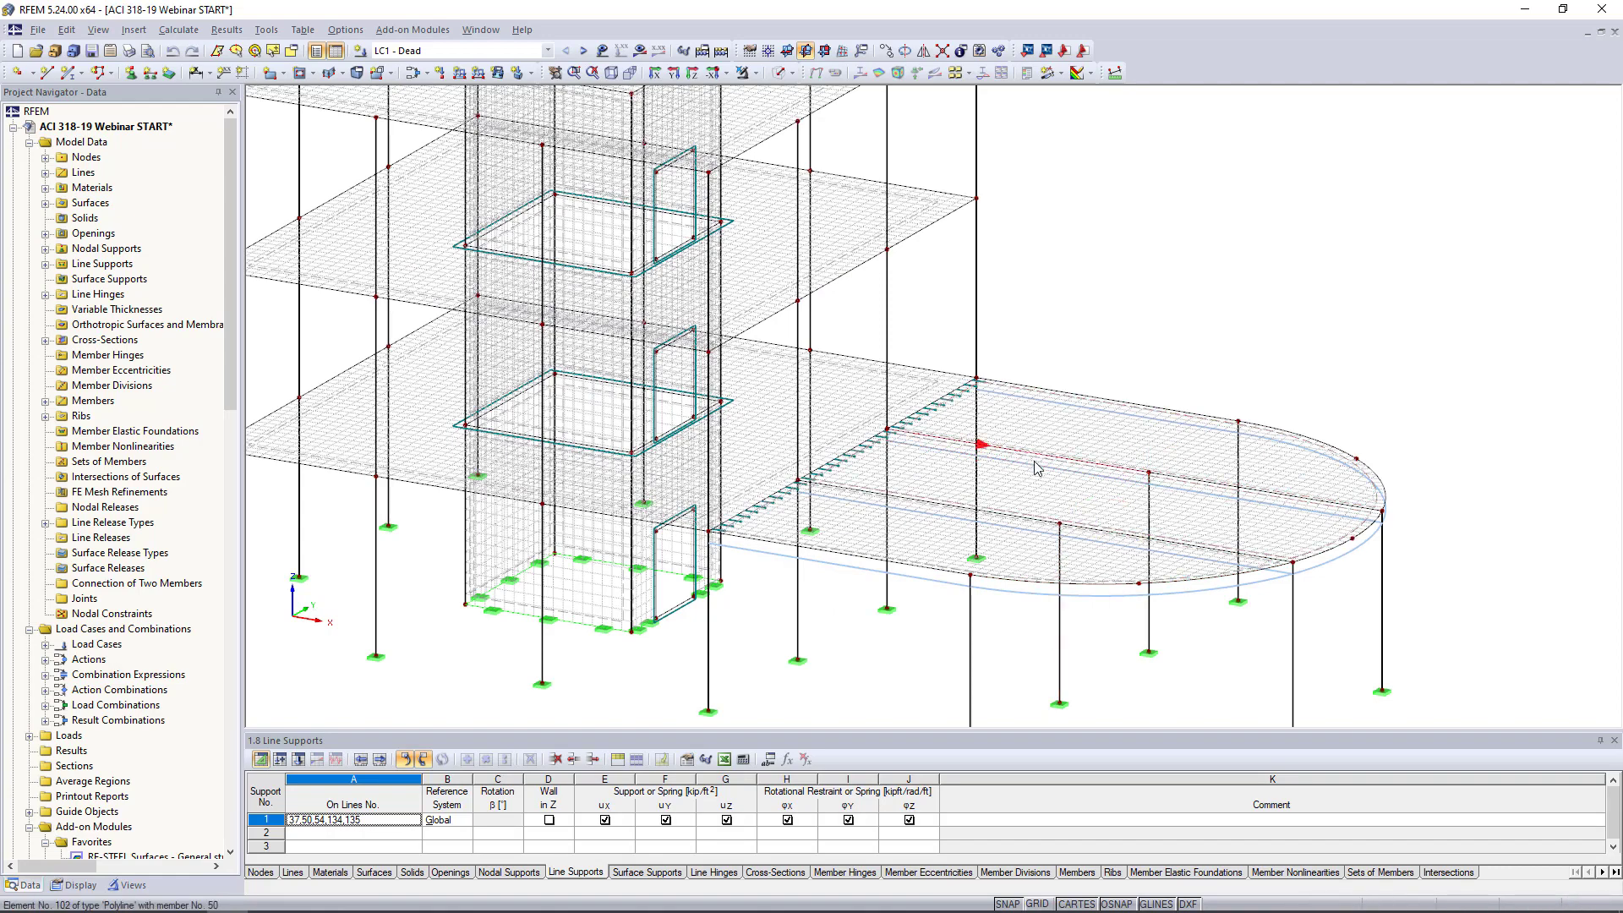
{"action": "scroll", "coordinate": [1027, 463], "scroll_direction": "down", "scroll_amount": 3}
{"action": "scroll", "coordinate": [1023, 463], "scroll_direction": "up", "scroll_amount": 3}
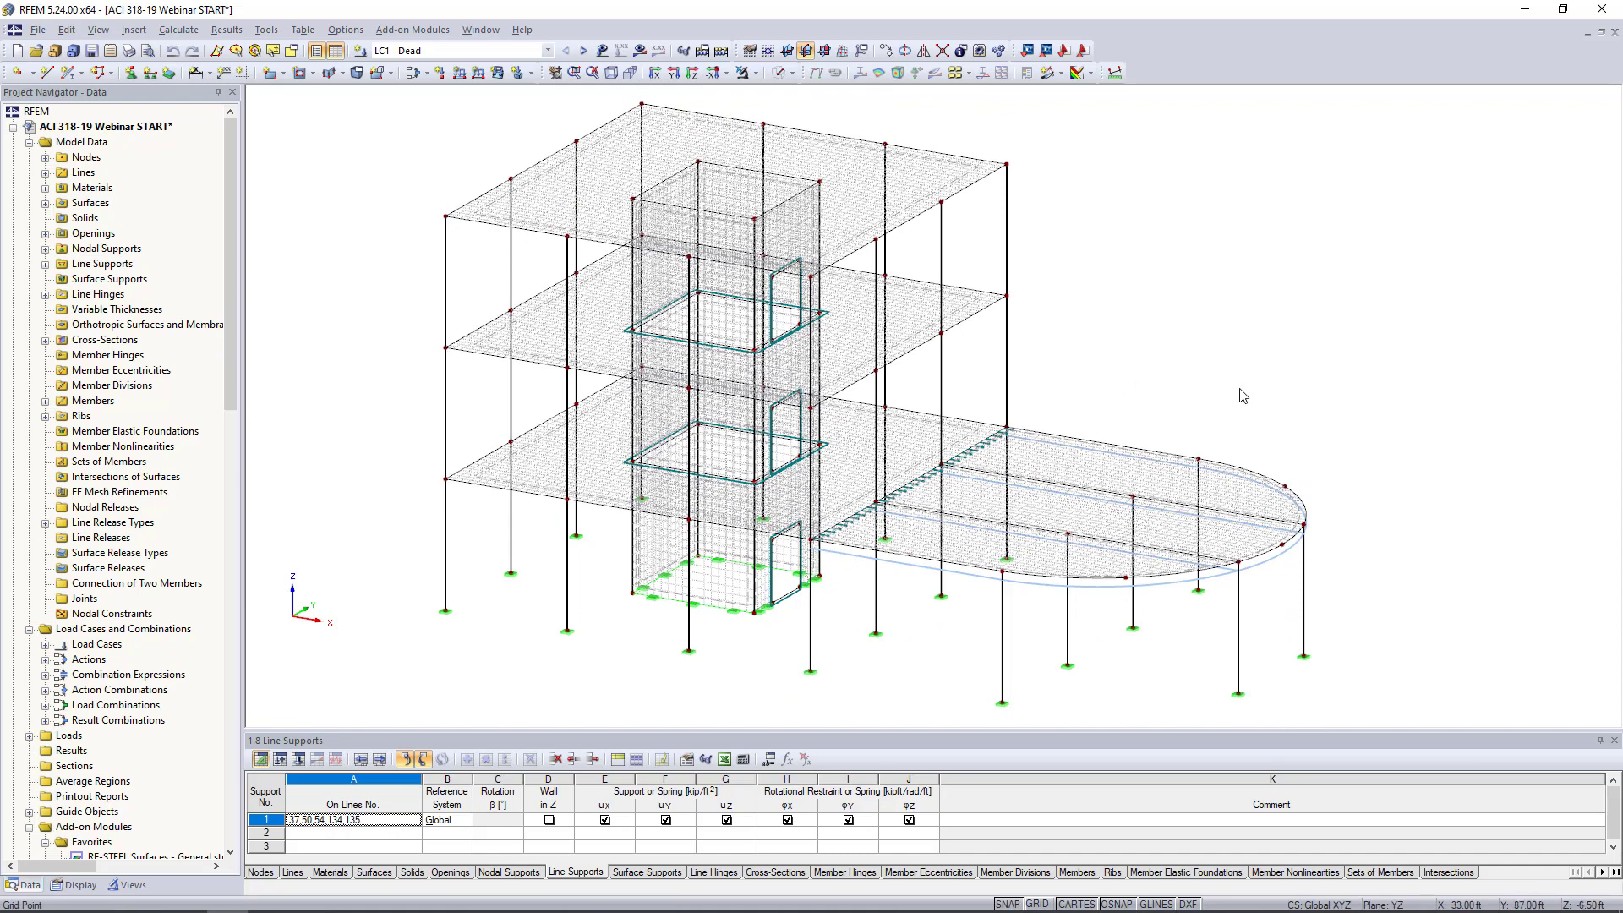
{"action": "middle_click_drag", "start_coordinate": [1238, 393], "coordinate": [1109, 520], "text": "ctrl"}
{"action": "middle_click_drag", "start_coordinate": [1208, 318], "coordinate": [1183, 329]}
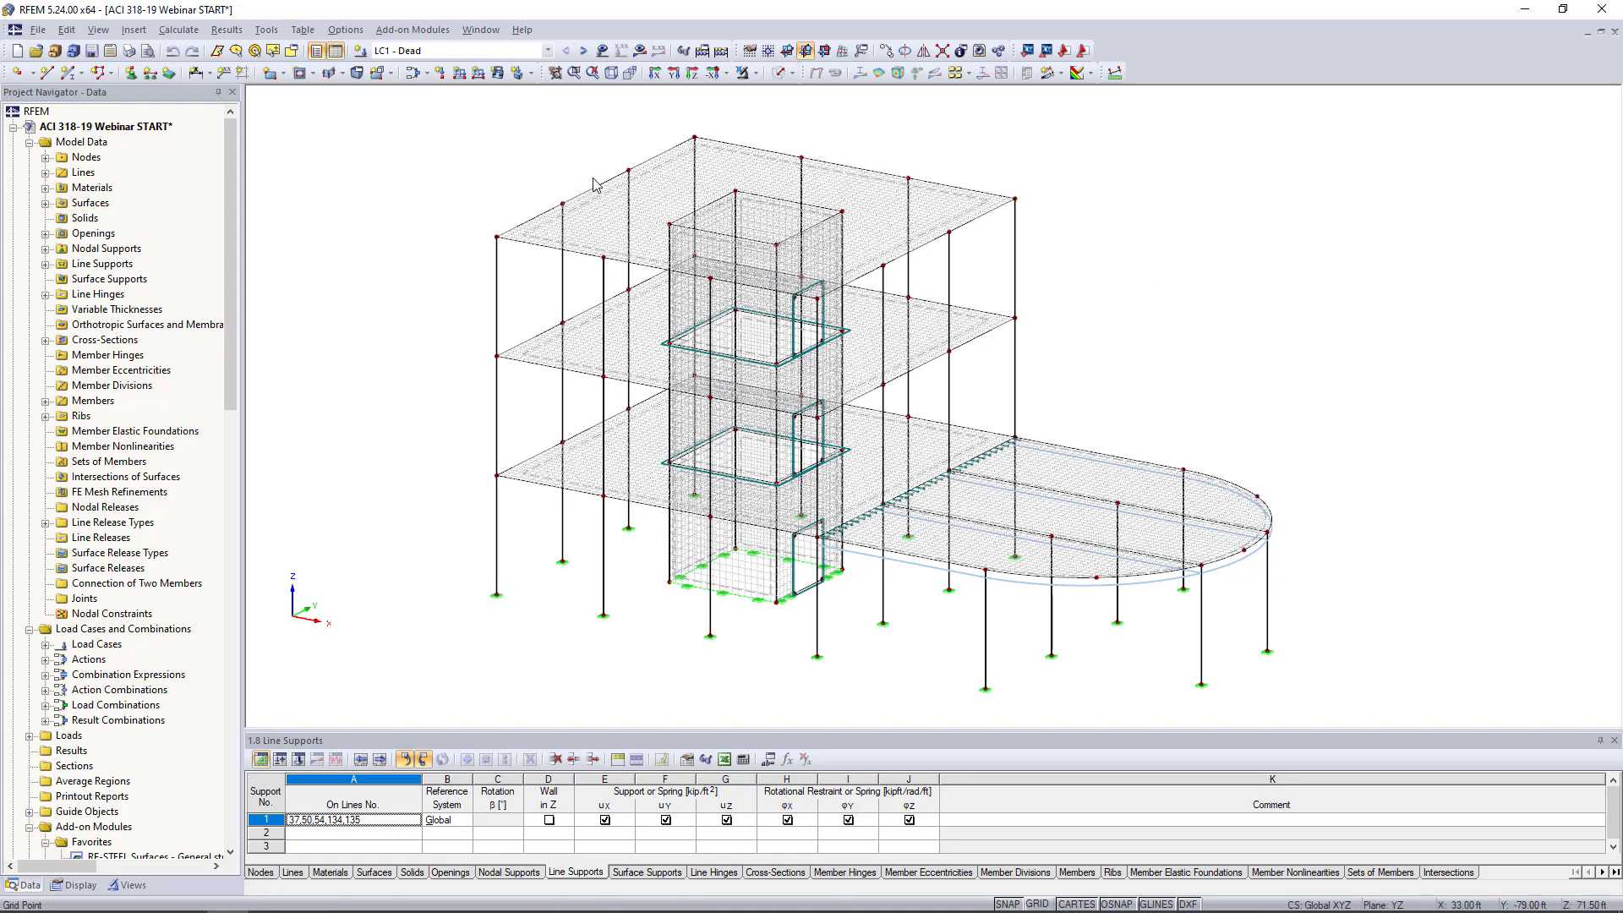
Step: Activate adaptive mesh refinement in the FE mesh settings, keeping 1 refinement iteration and an average error tolerance of 0.02%
{"action": "left_click", "coordinate": [179, 30]}
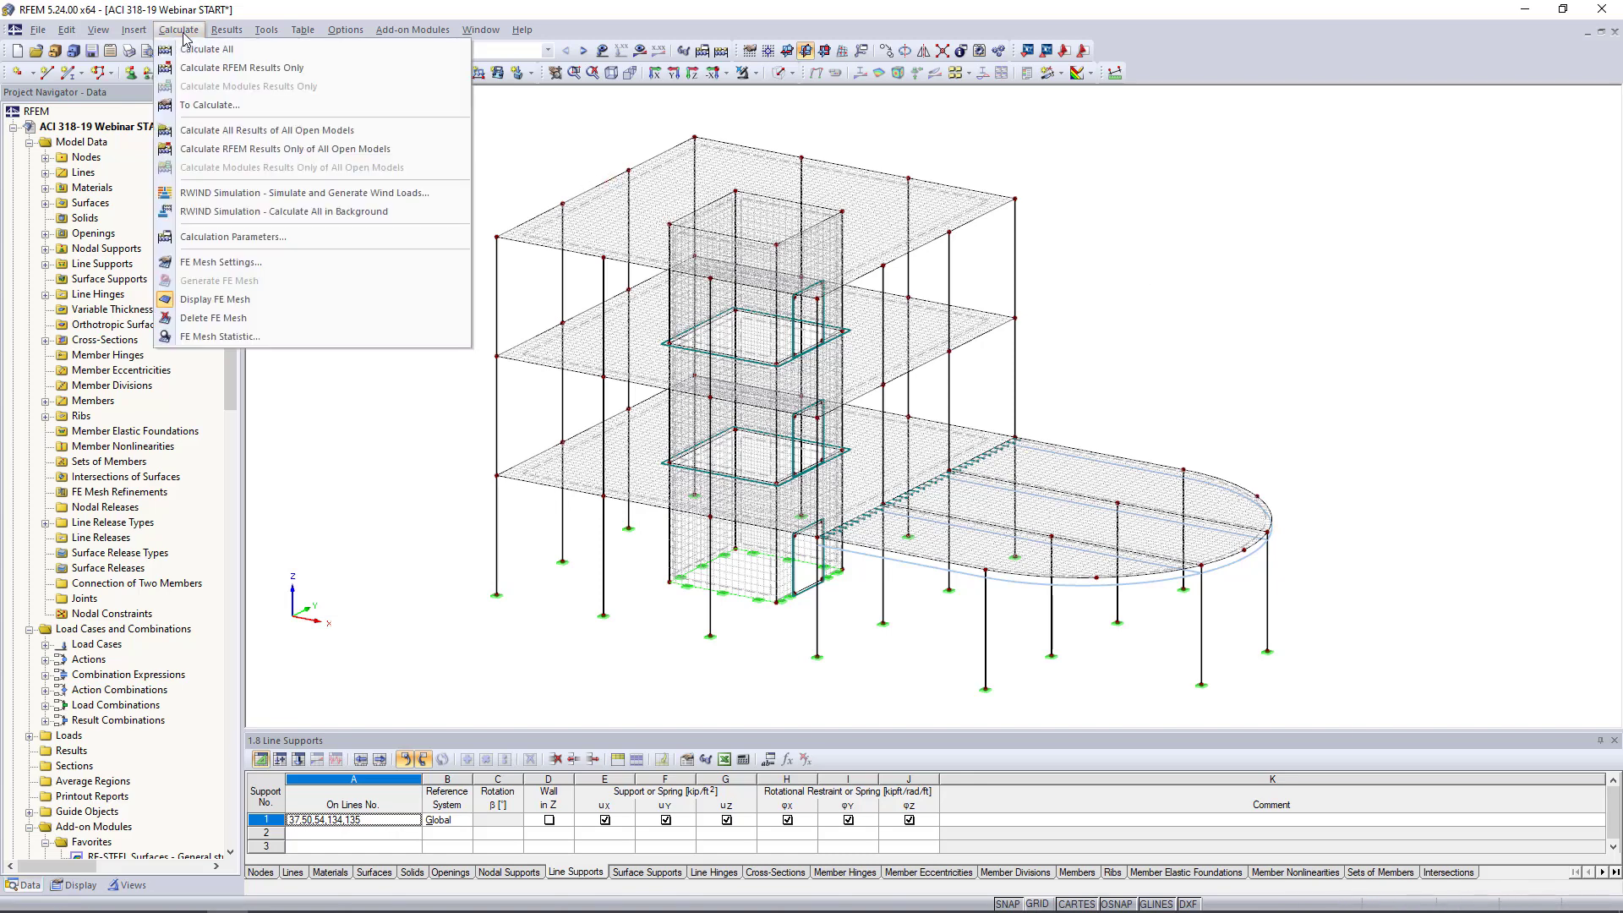
{"action": "left_click", "coordinate": [222, 262]}
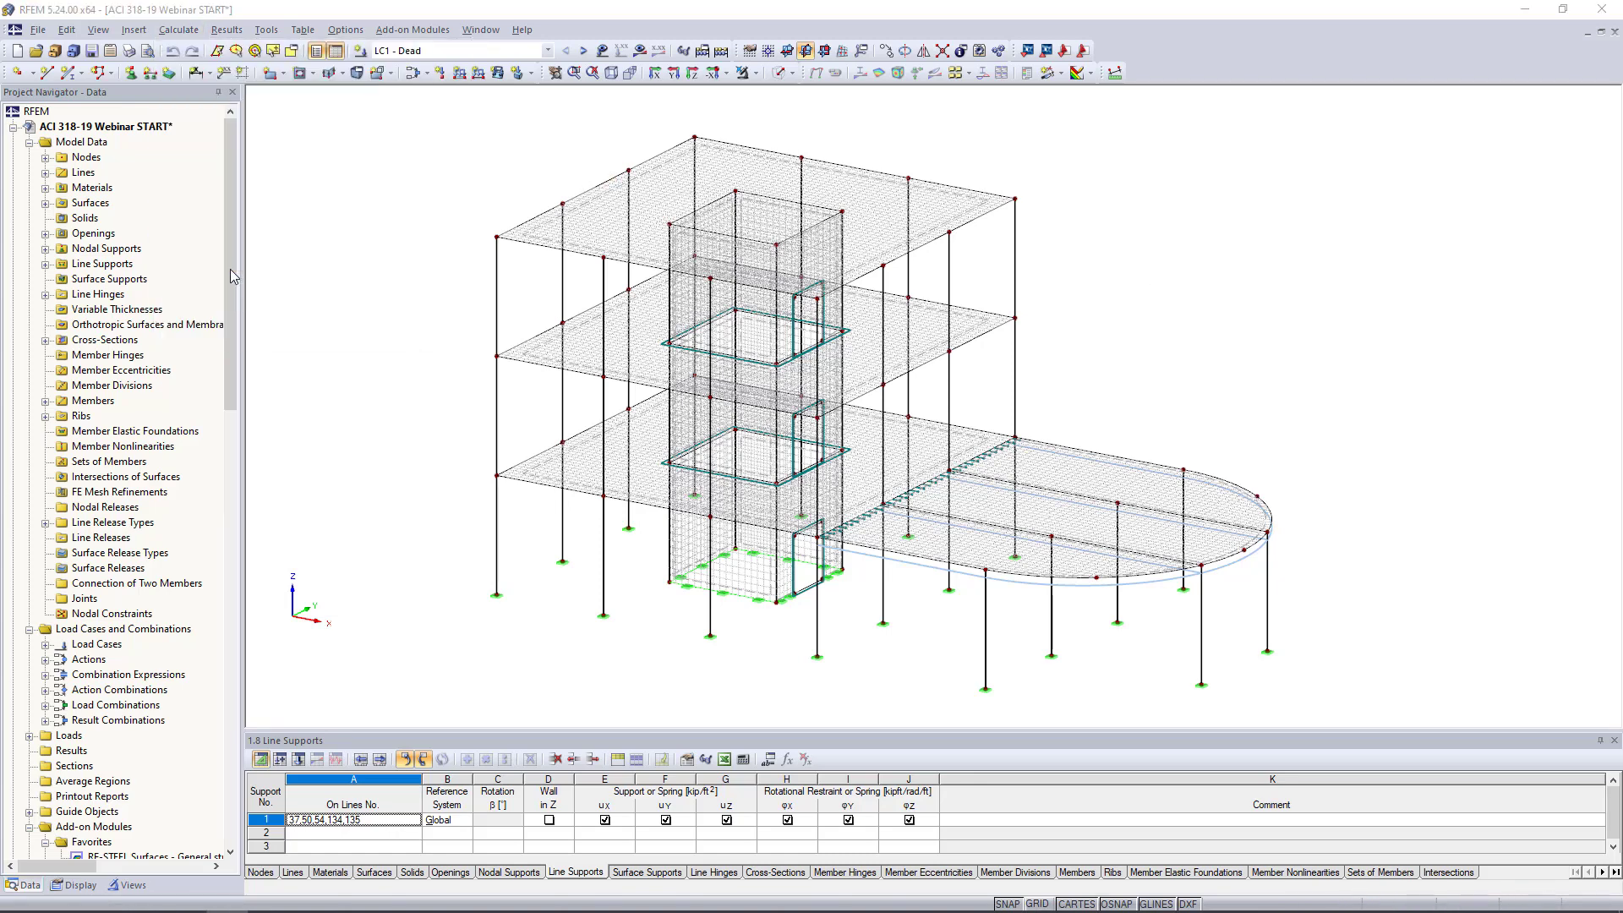
{"action": "left_click", "coordinate": [646, 218]}
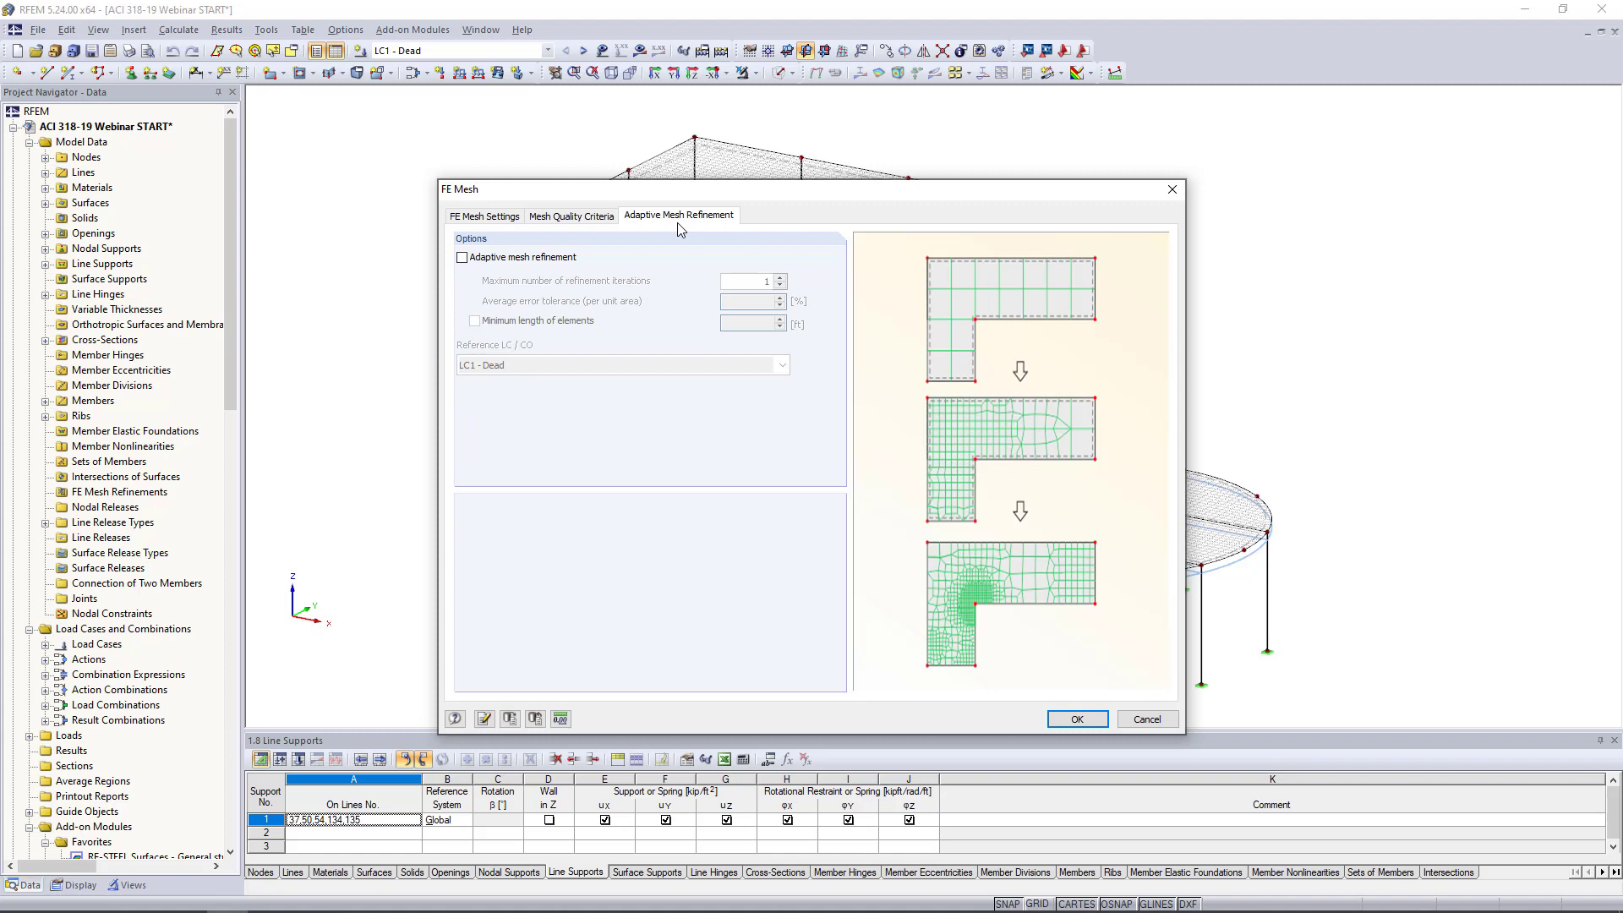
{"action": "left_click", "coordinate": [462, 258]}
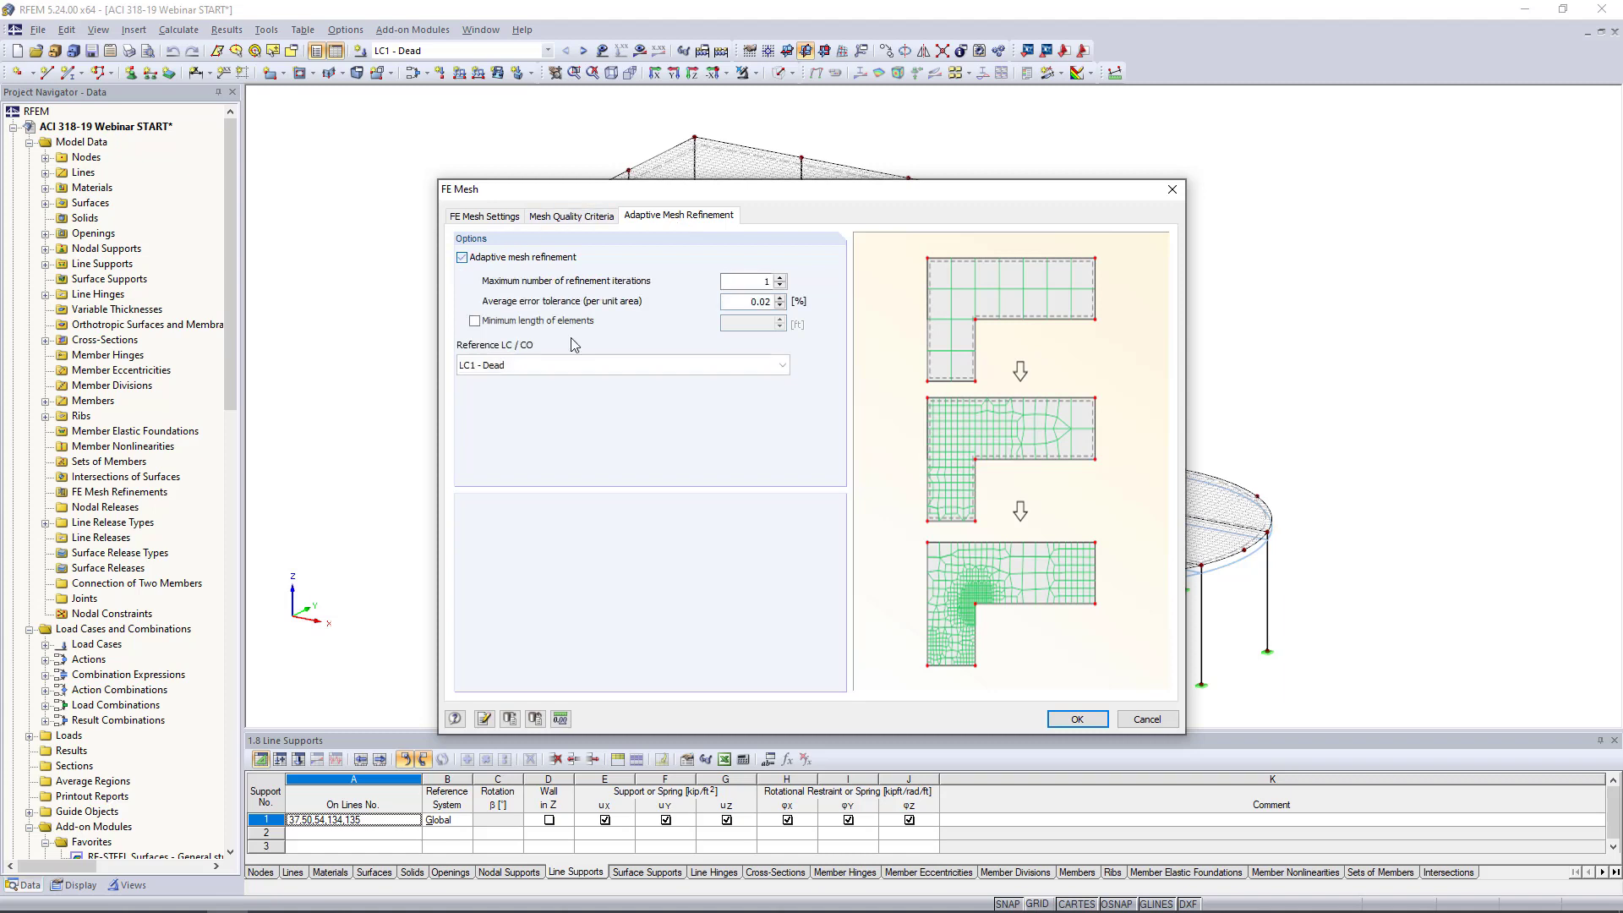
Step: Switch to the presentation slide on Adaptive Mesh Refinement and read its explanation of the refinement parameters
{"action": "key", "text": "super+Tab"}
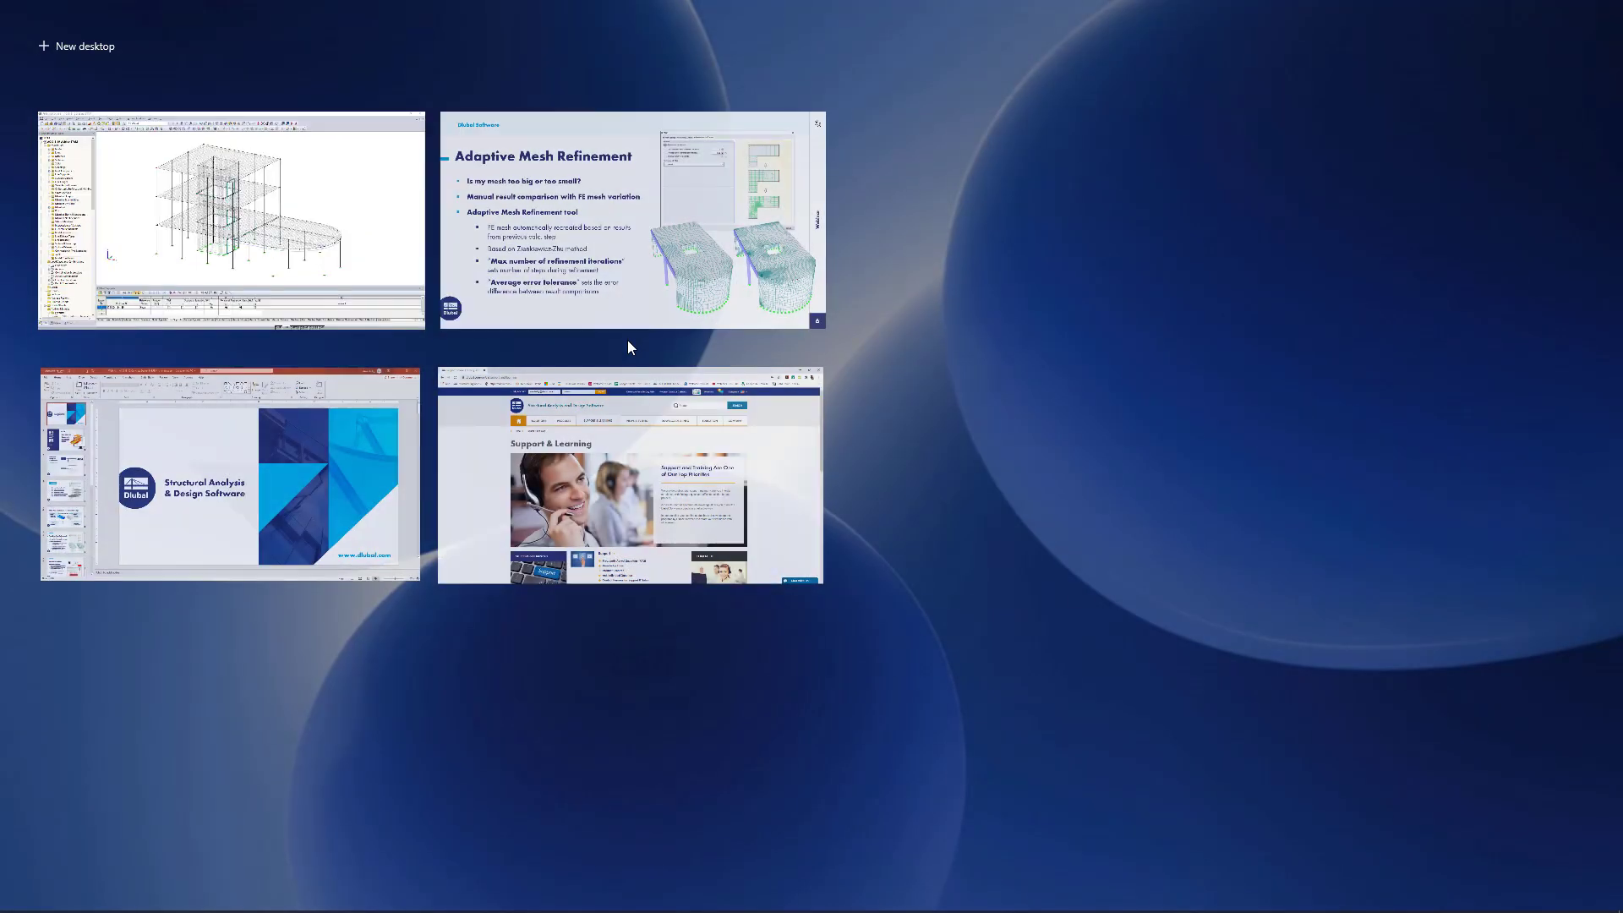
{"action": "left_click", "coordinate": [630, 267]}
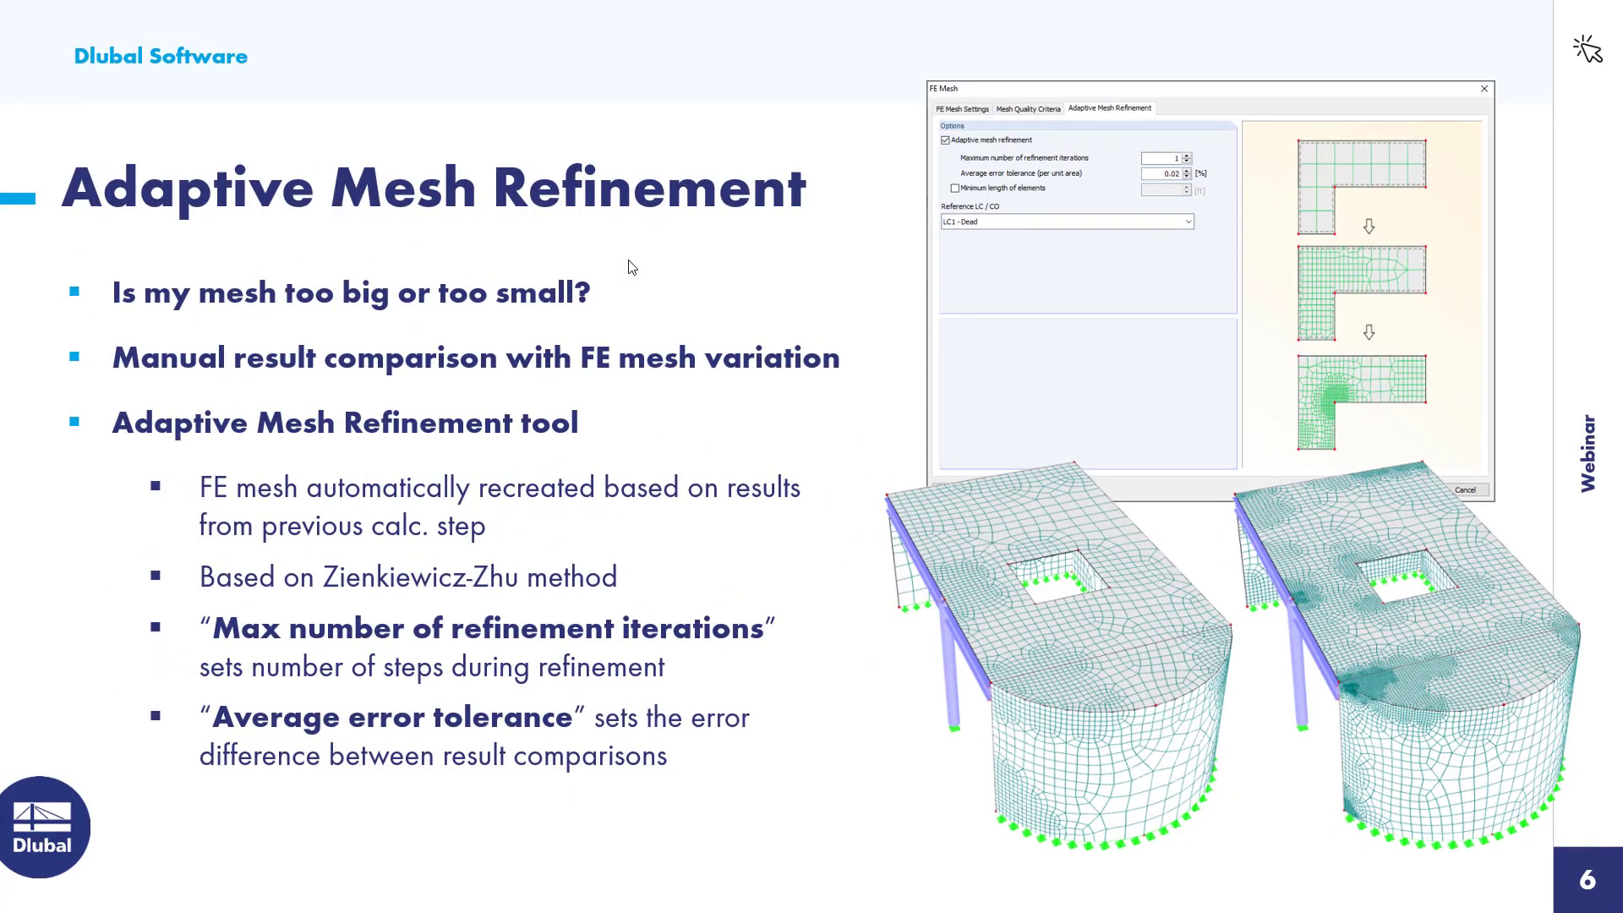
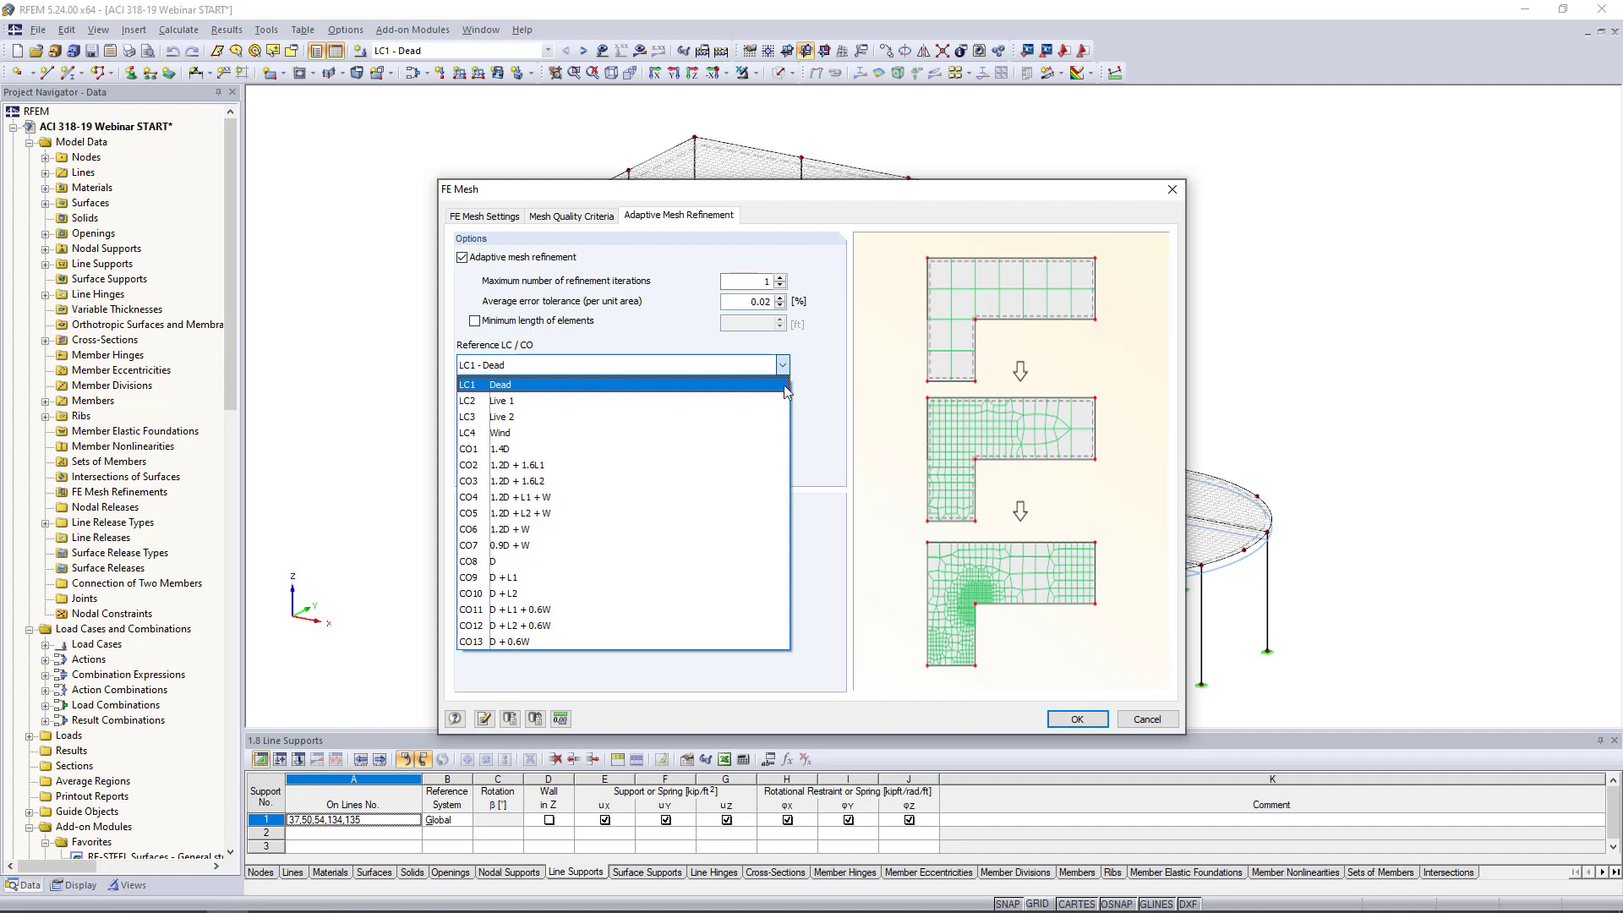
Step: Return to RFEM, accept adaptive refinement with LC1 - Dead as the reference load case, and regenerate the FE mesh
{"action": "left_click", "coordinate": [834, 384]}
{"action": "left_click", "coordinate": [1073, 718]}
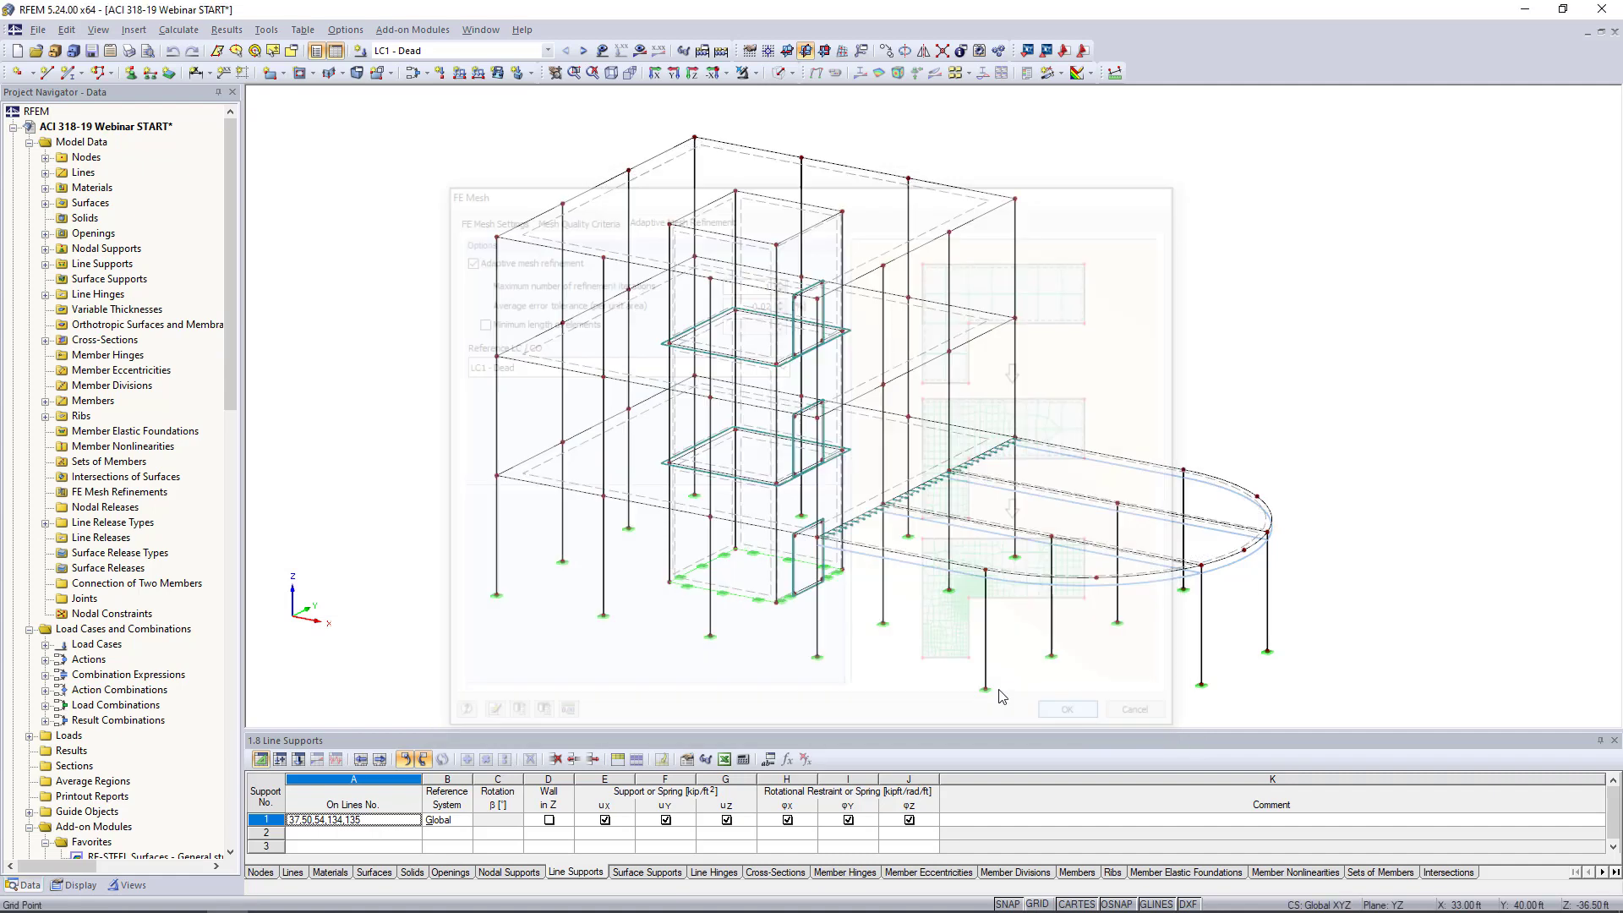
{"action": "left_click", "coordinate": [180, 30]}
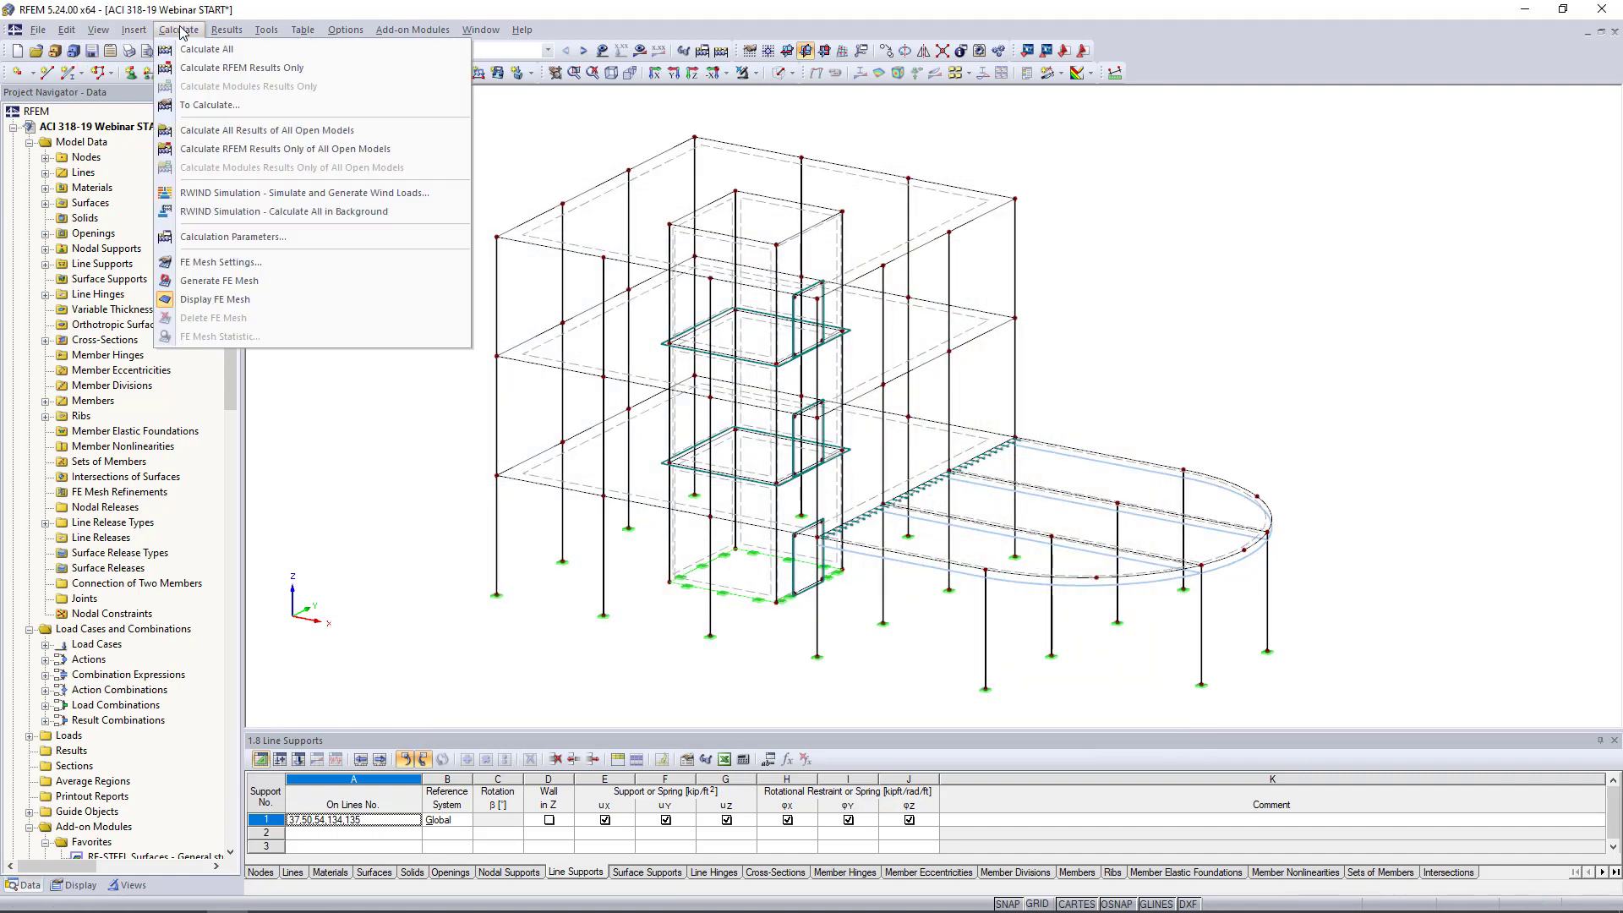
{"action": "left_click", "coordinate": [253, 282]}
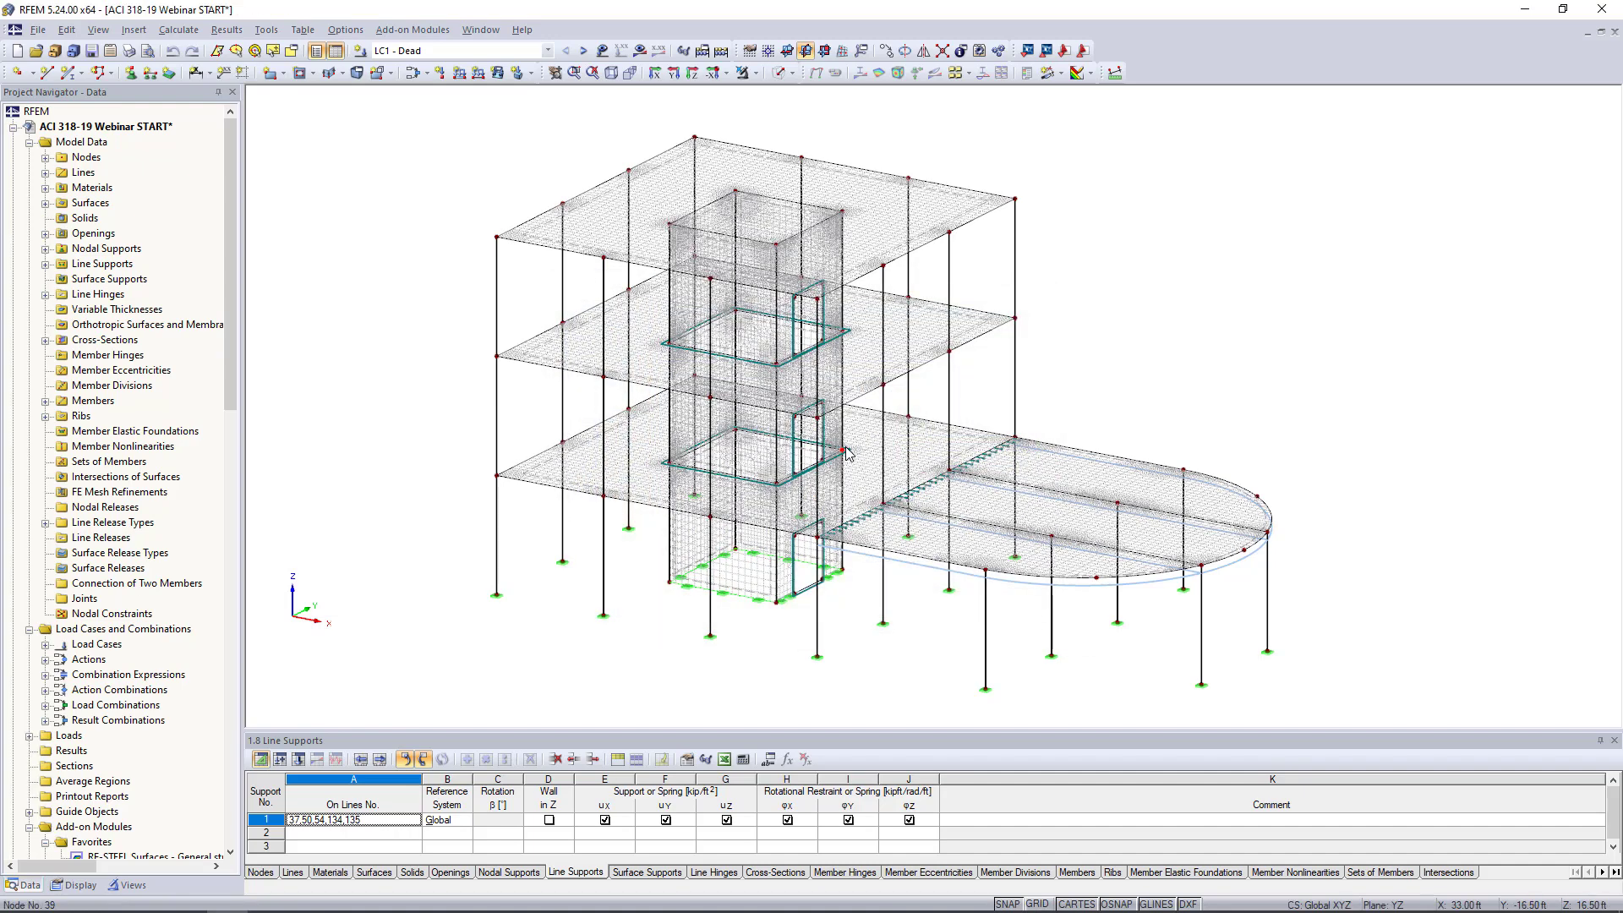
Step: Inspect the refined FE mesh along the curved slab's ribs and around the core walls, and locate the FE mesh refinements category
{"action": "middle_click_drag", "start_coordinate": [1207, 391], "coordinate": [1186, 381], "text": "ctrl"}
{"action": "scroll", "coordinate": [1025, 558], "scroll_direction": "up", "scroll_amount": 2}
{"action": "scroll", "coordinate": [1024, 558], "scroll_direction": "up", "scroll_amount": 5}
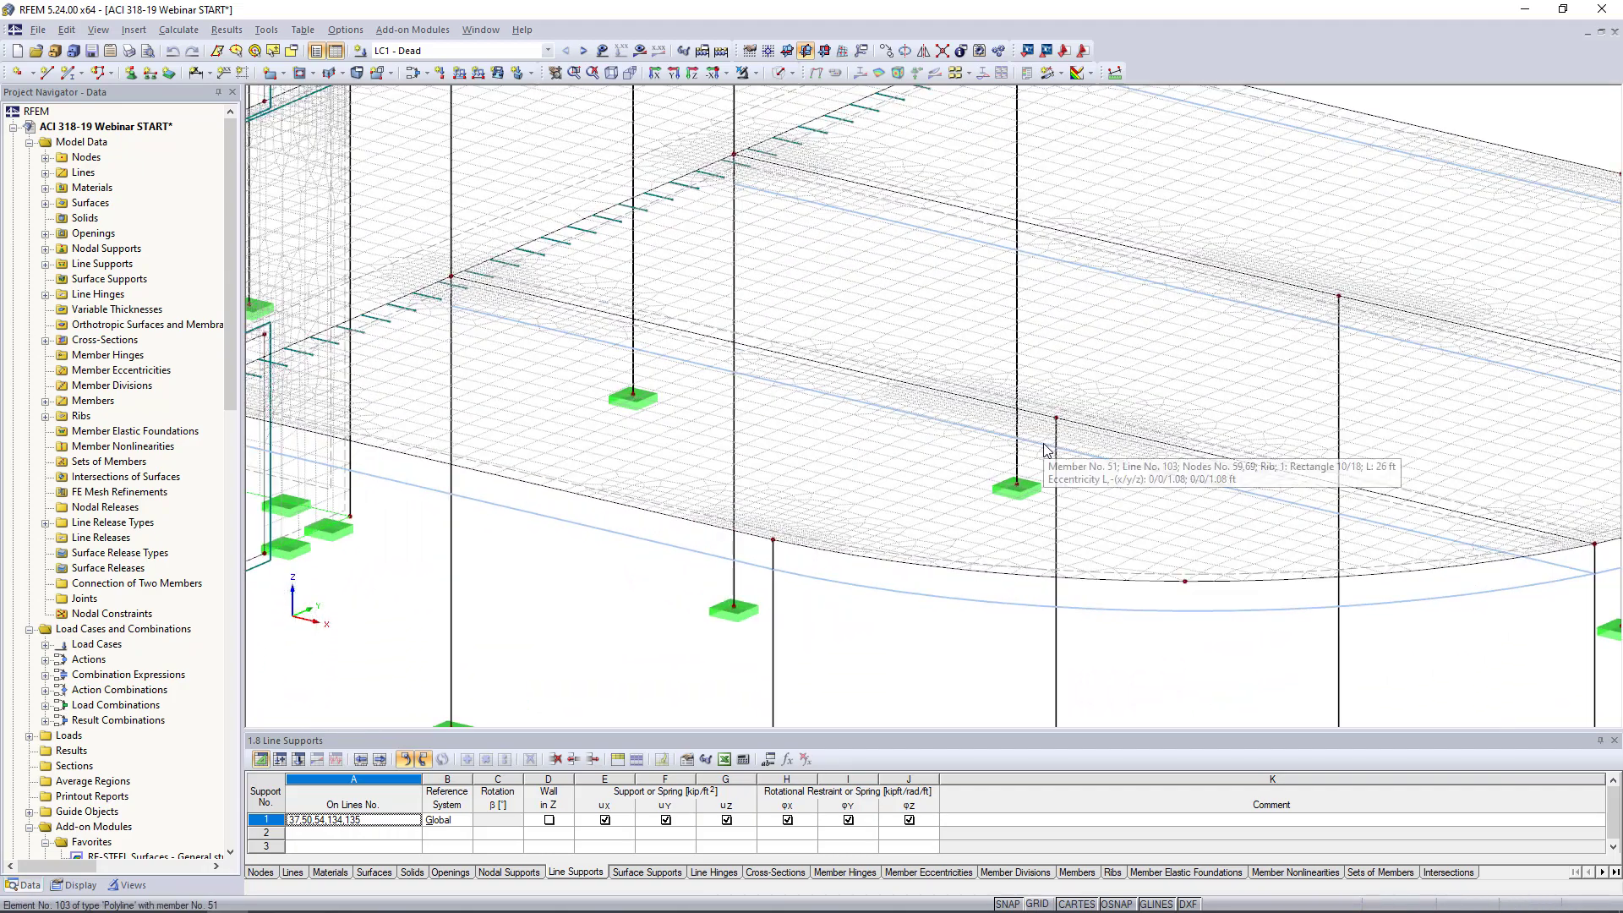
{"action": "scroll", "coordinate": [1251, 398], "scroll_direction": "down", "scroll_amount": 2}
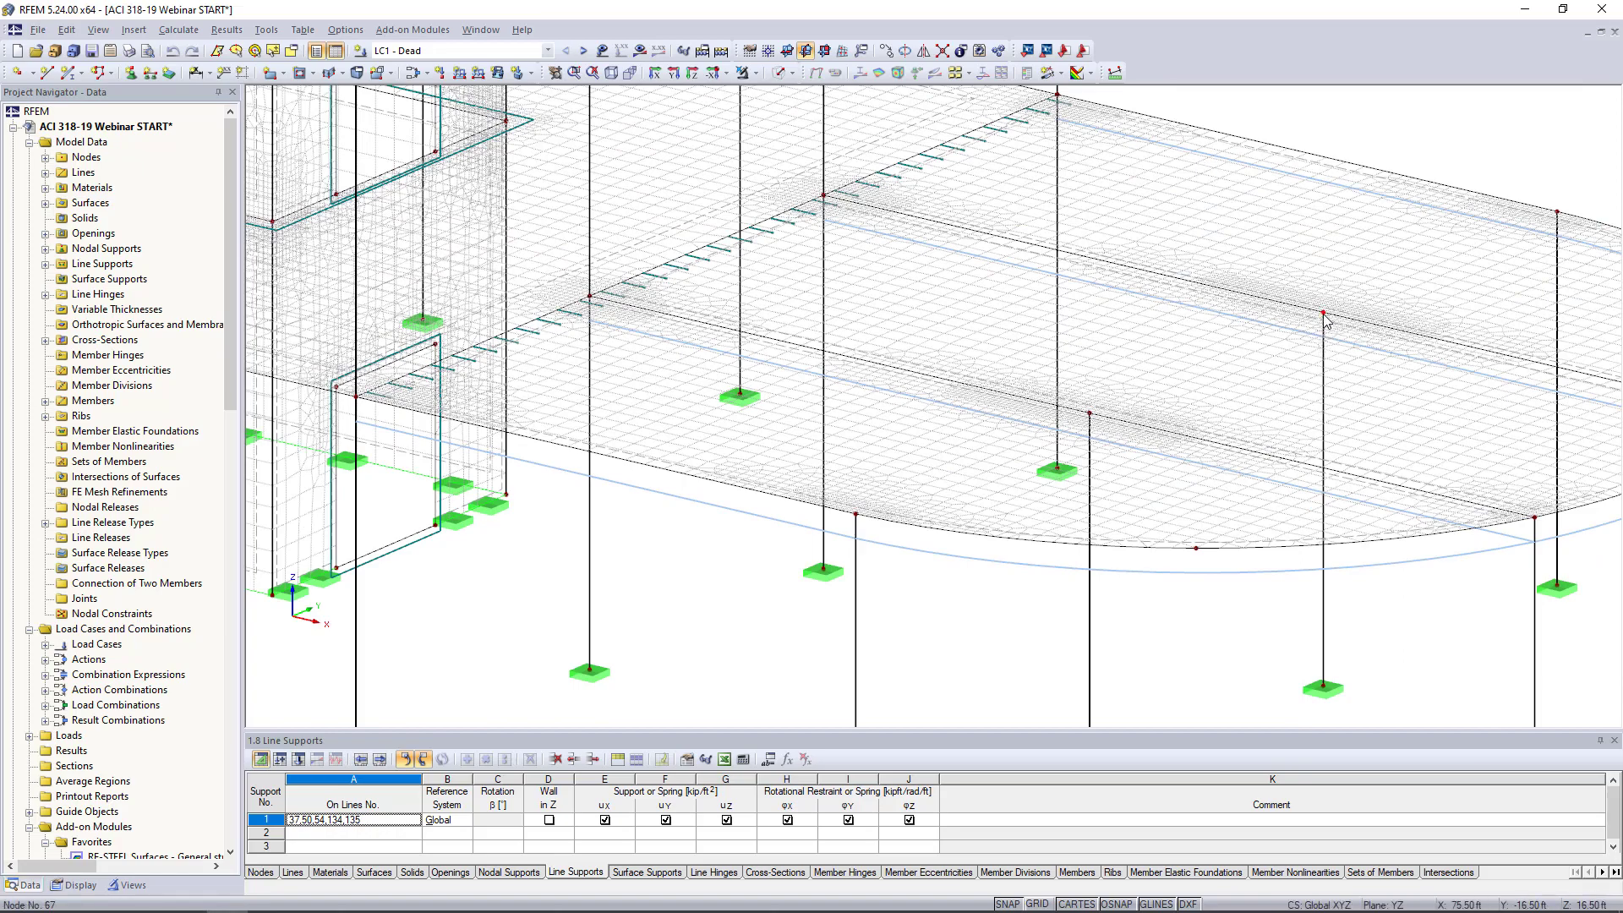
{"action": "middle_click_drag", "start_coordinate": [548, 440], "coordinate": [775, 362]}
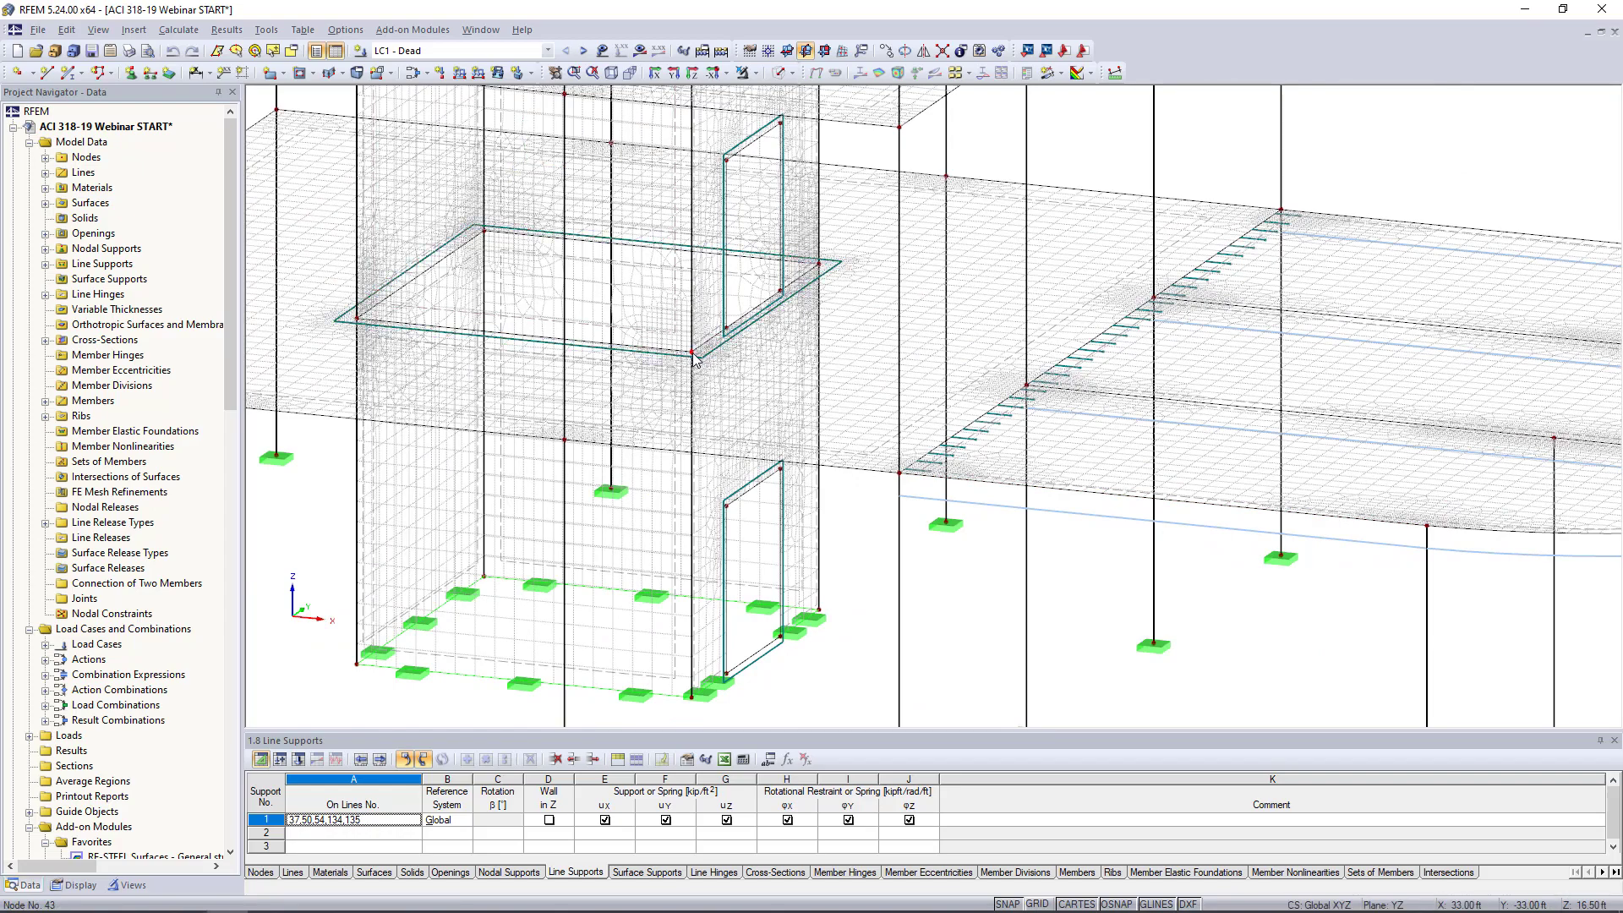
{"action": "scroll", "coordinate": [358, 321], "scroll_direction": "down", "scroll_amount": 3}
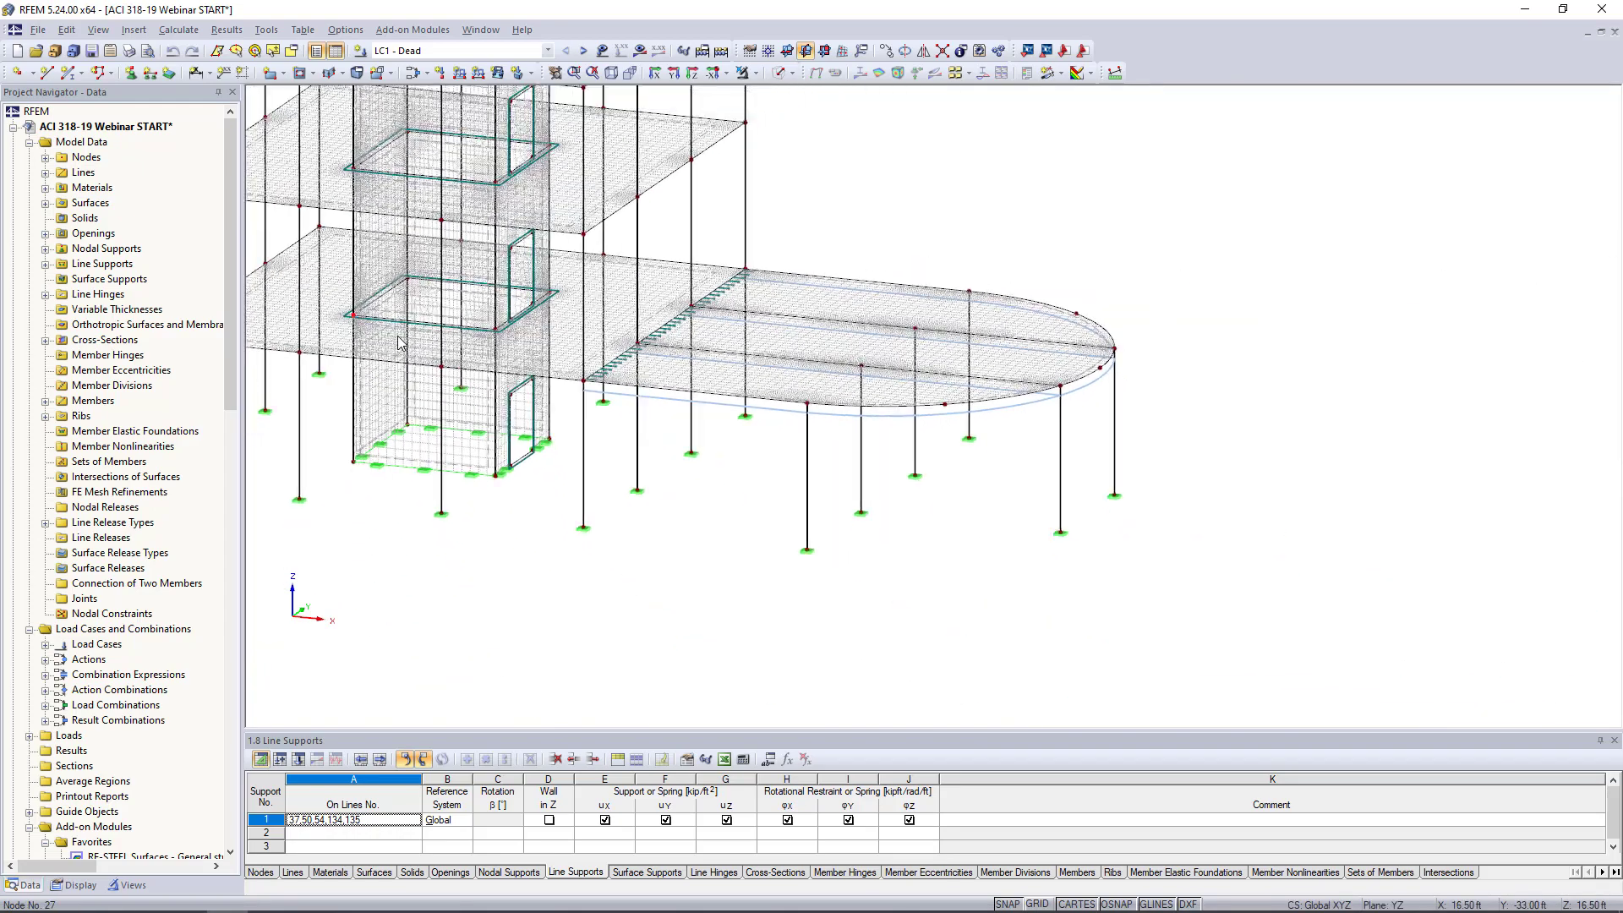
{"action": "middle_click_drag", "start_coordinate": [783, 409], "coordinate": [822, 626], "text": "ctrl"}
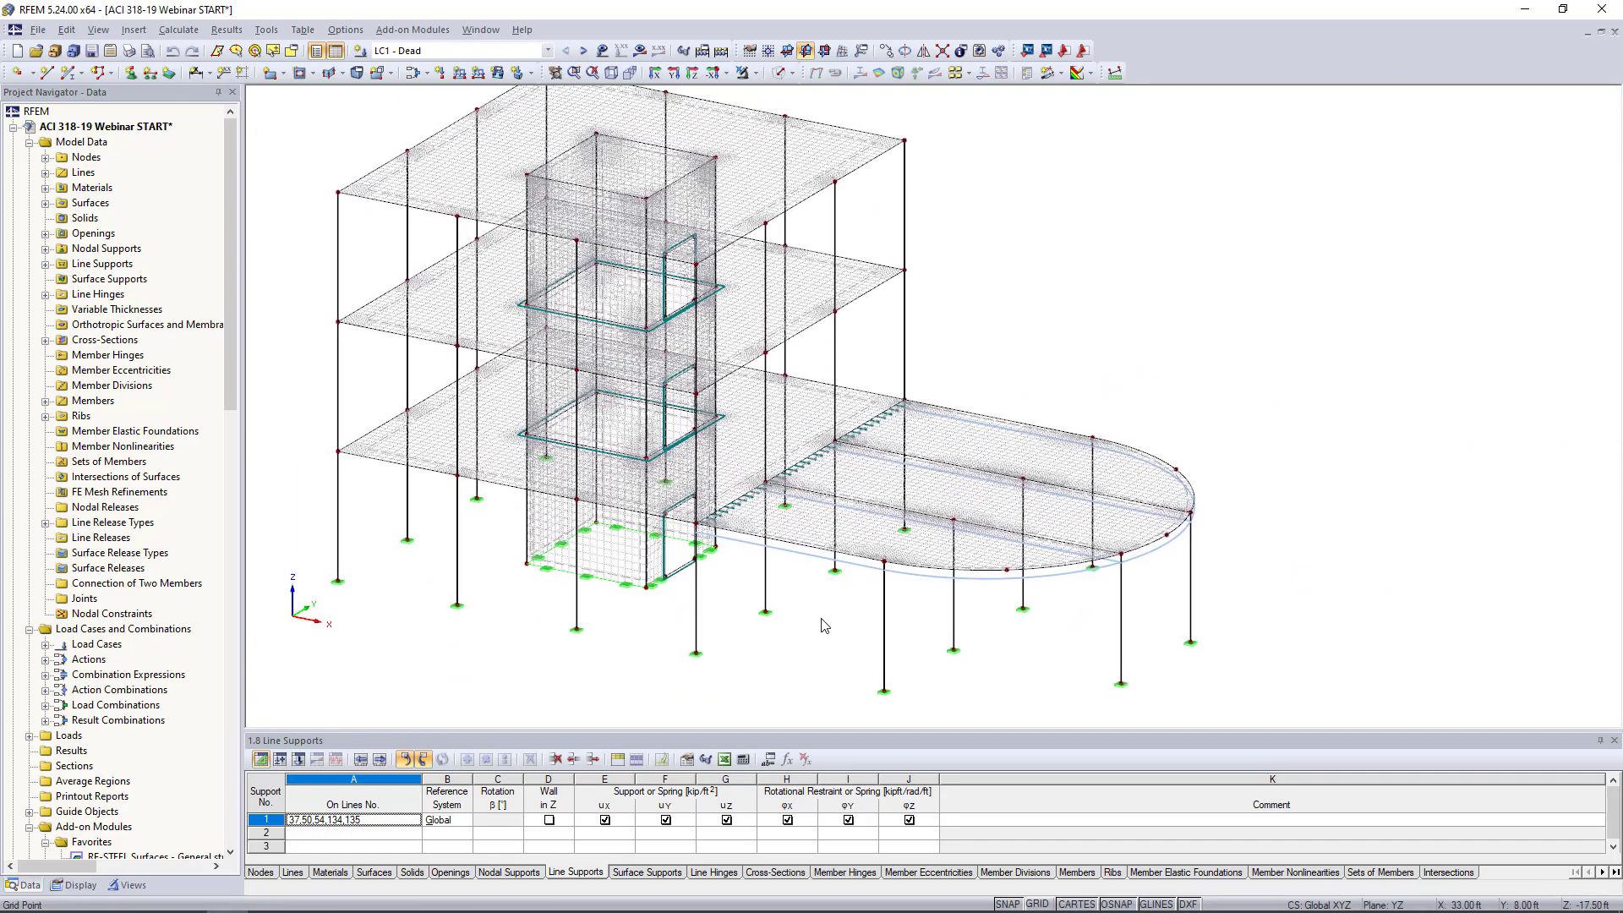
{"action": "scroll", "coordinate": [824, 625], "scroll_direction": "down", "scroll_amount": 2}
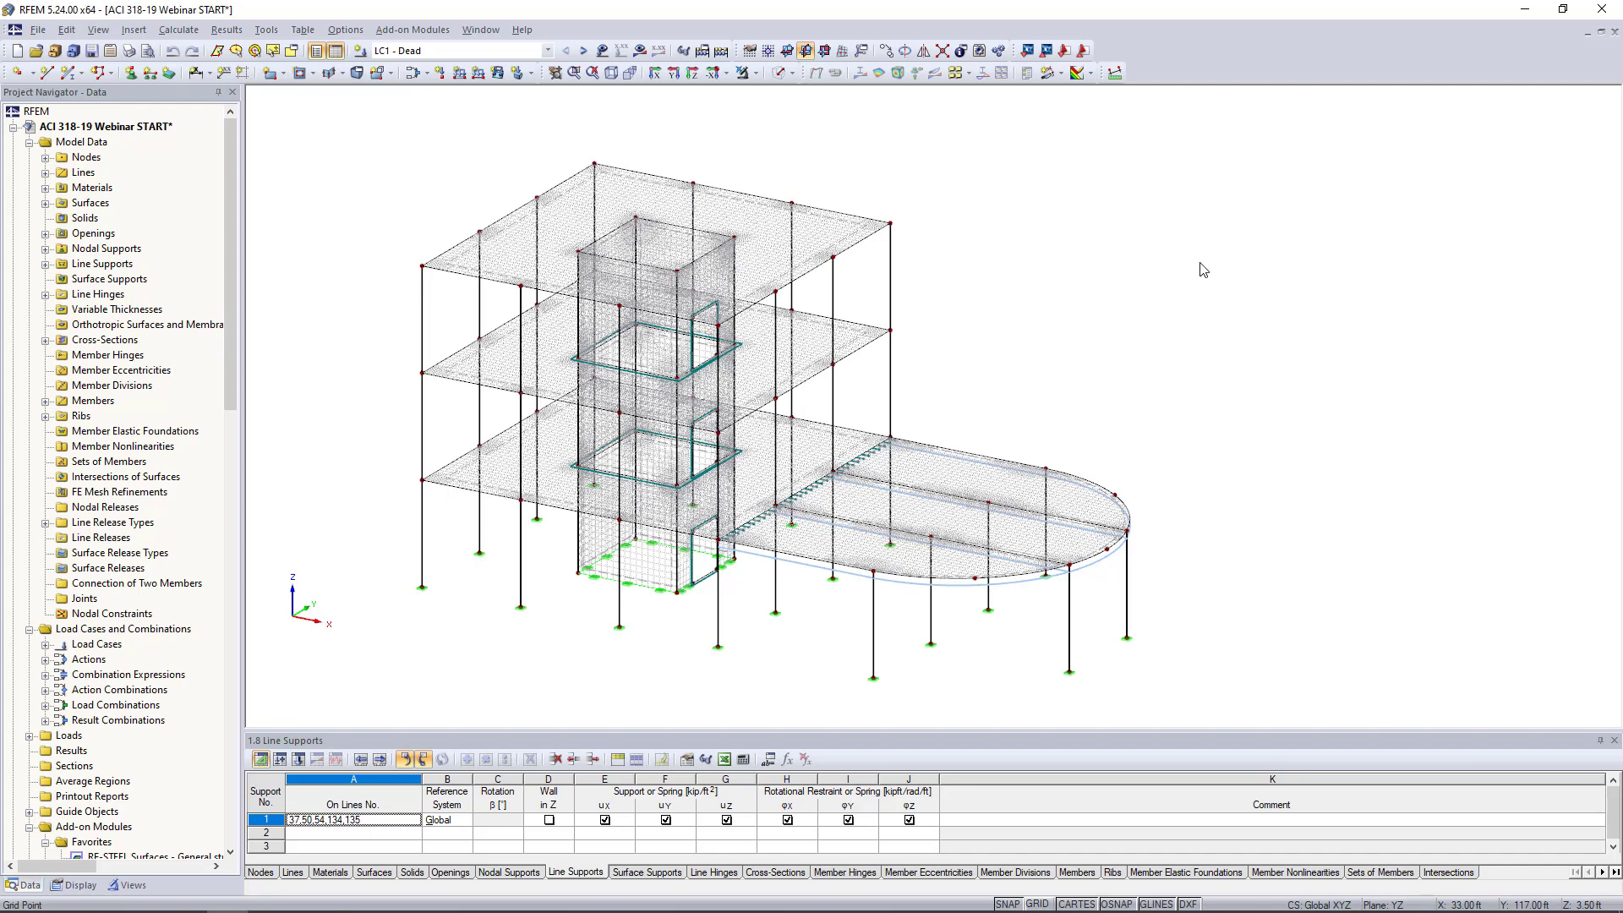
{"action": "left_click", "coordinate": [120, 493]}
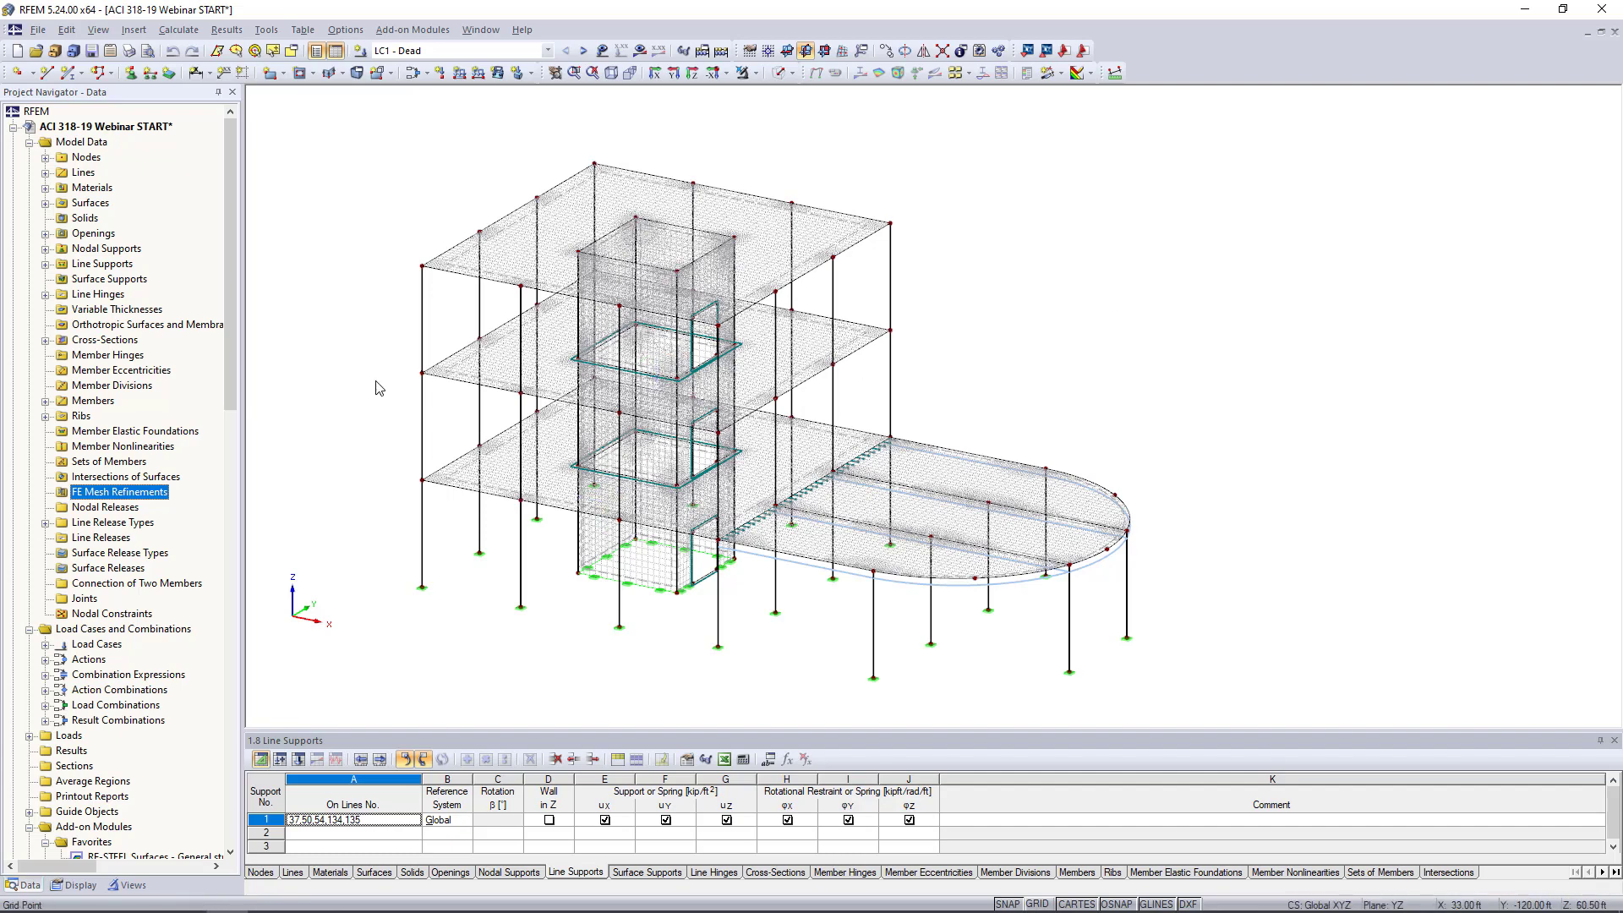
{"action": "middle_click_drag", "start_coordinate": [459, 189], "coordinate": [495, 215]}
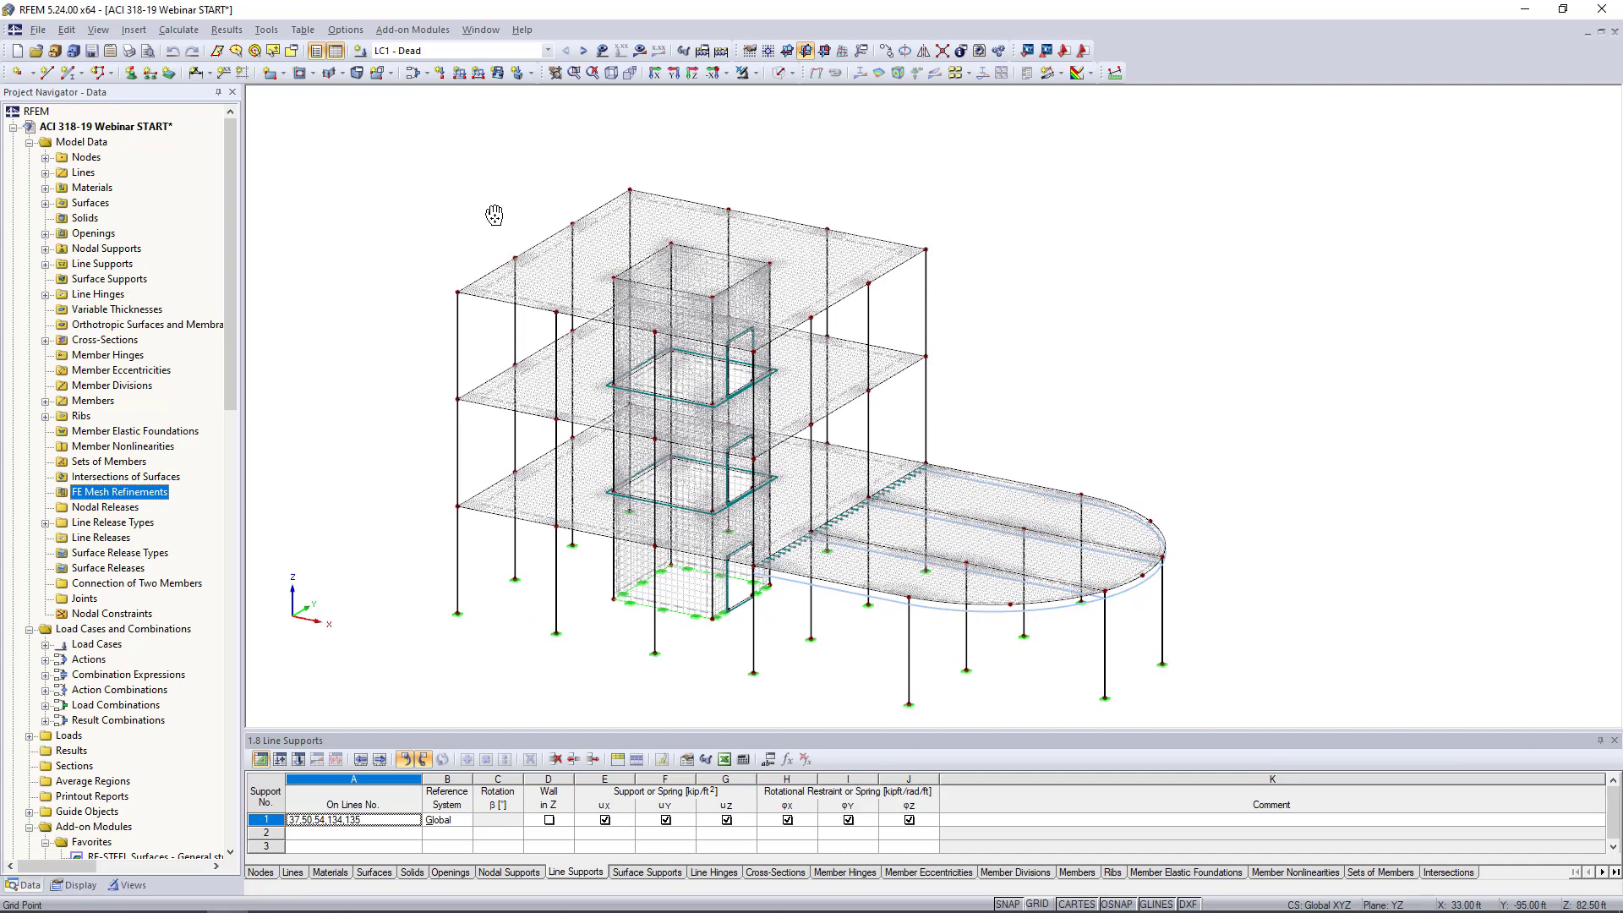
Step: Review the Dead, Live 1, Live 2 and Wind load cases and the available action categories, keeping Wind for LC4
{"action": "left_click", "coordinate": [414, 73]}
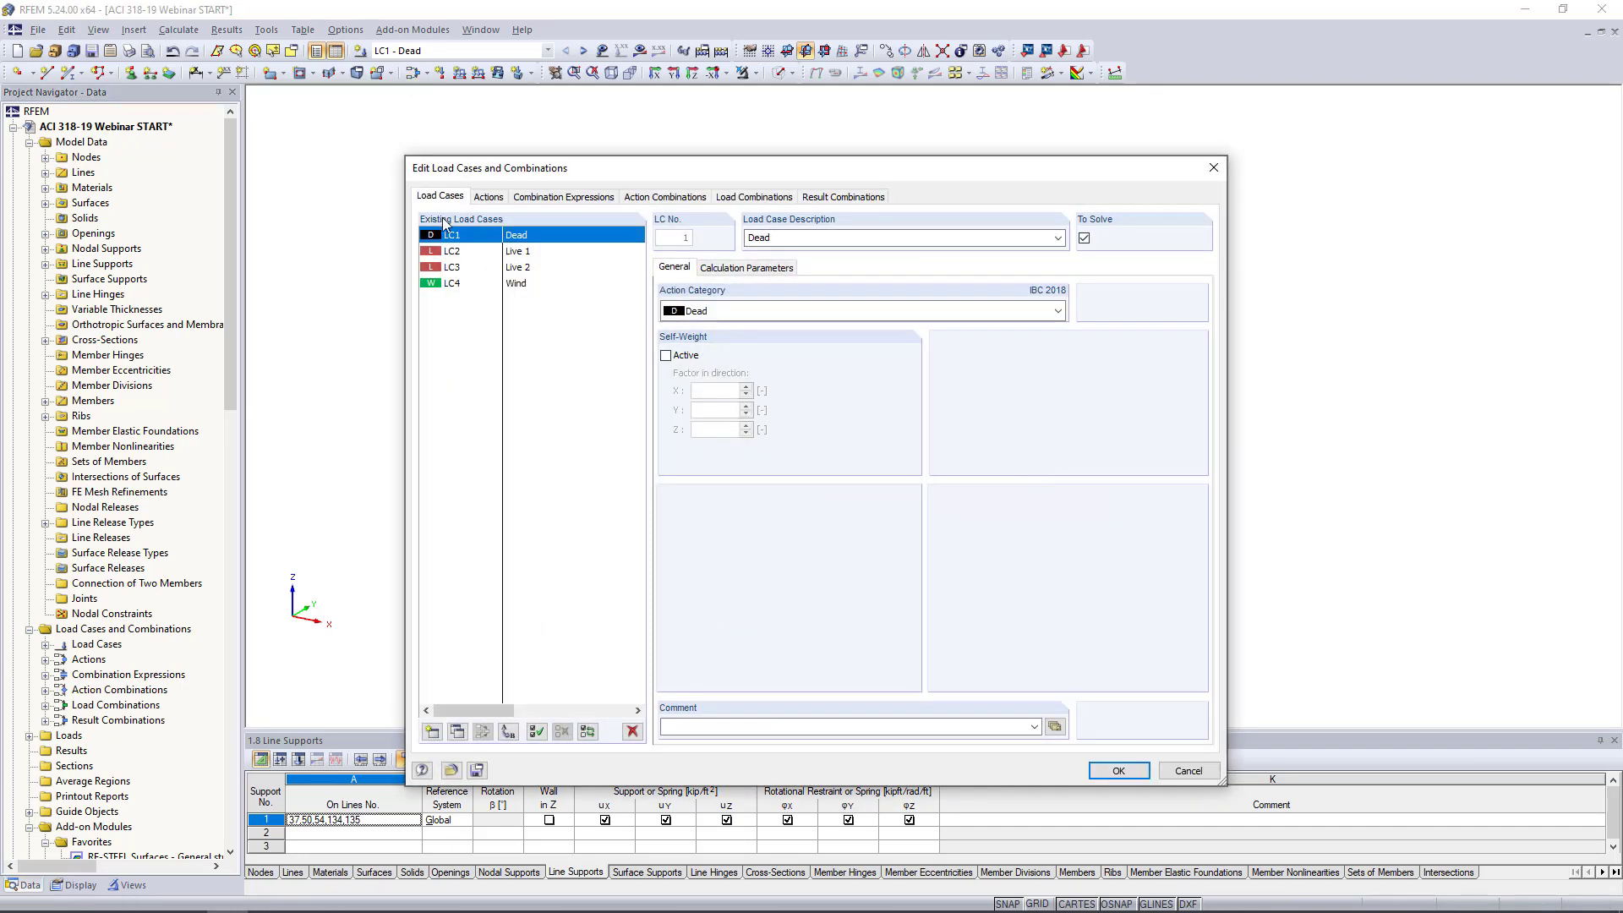
{"action": "left_click", "coordinate": [535, 253]}
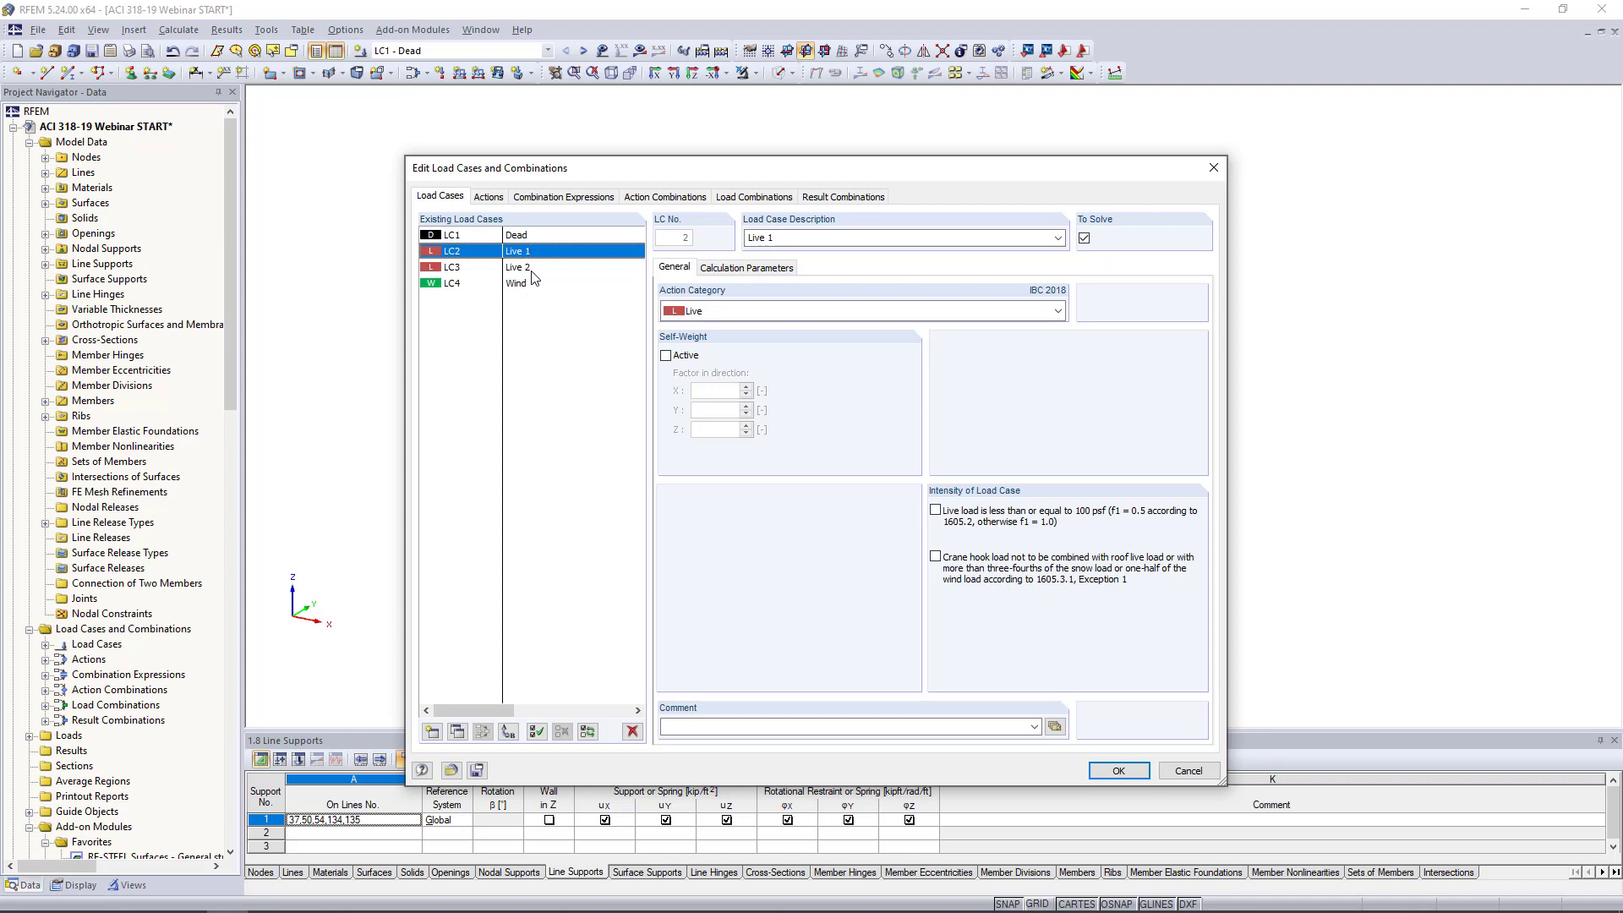
{"action": "left_click", "coordinate": [528, 268]}
{"action": "left_click", "coordinate": [525, 285]}
{"action": "left_click", "coordinate": [754, 314]}
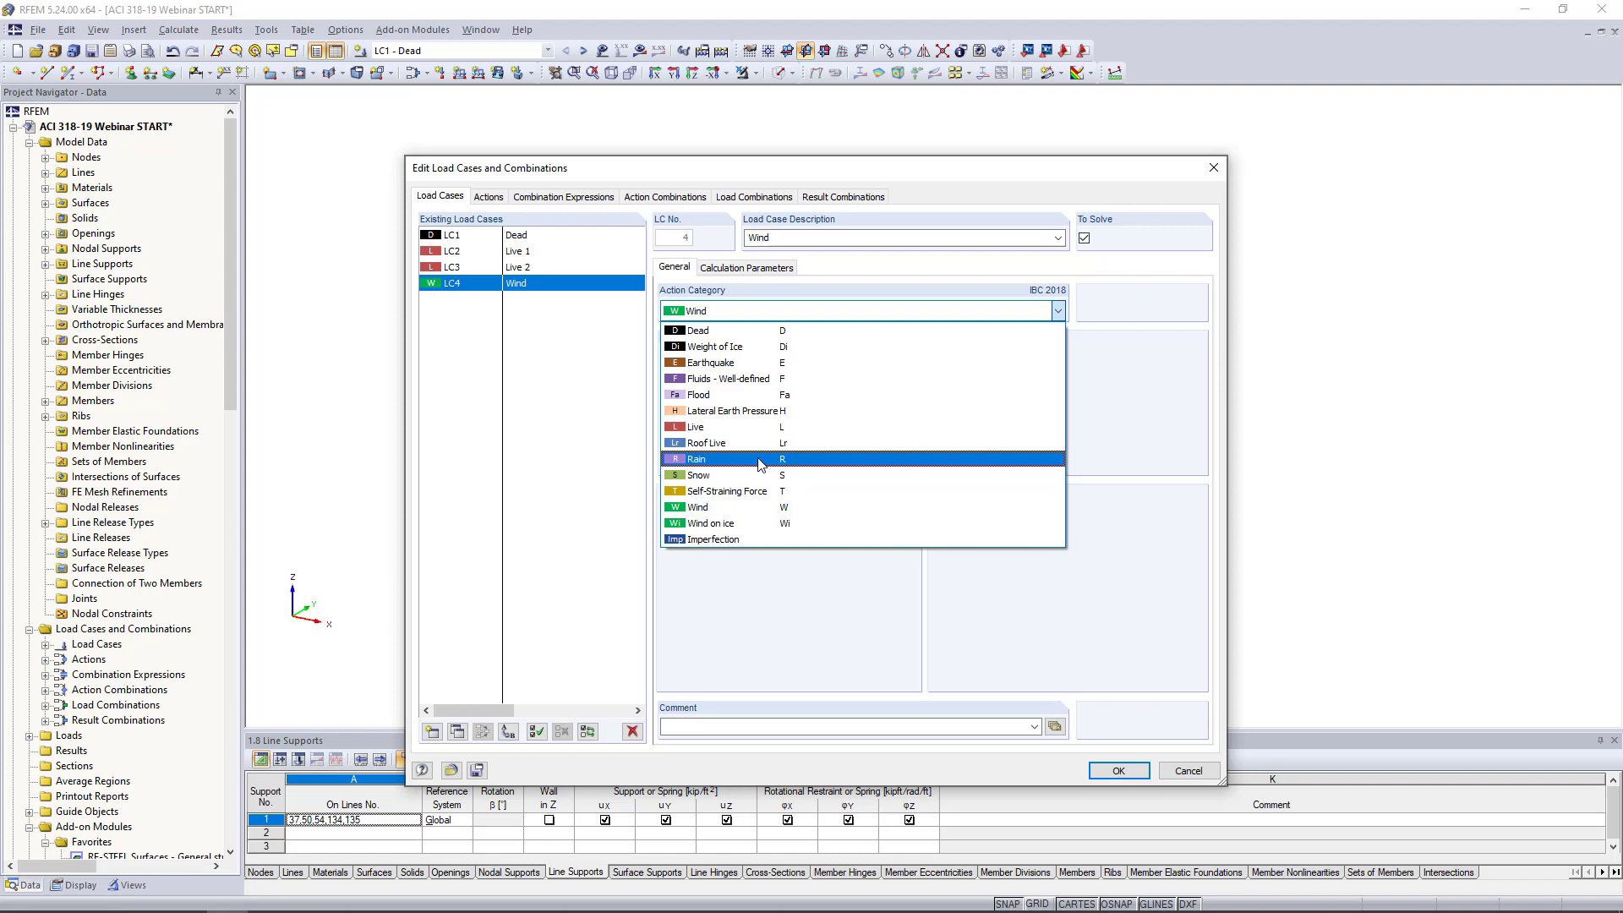
{"action": "left_click", "coordinate": [625, 427]}
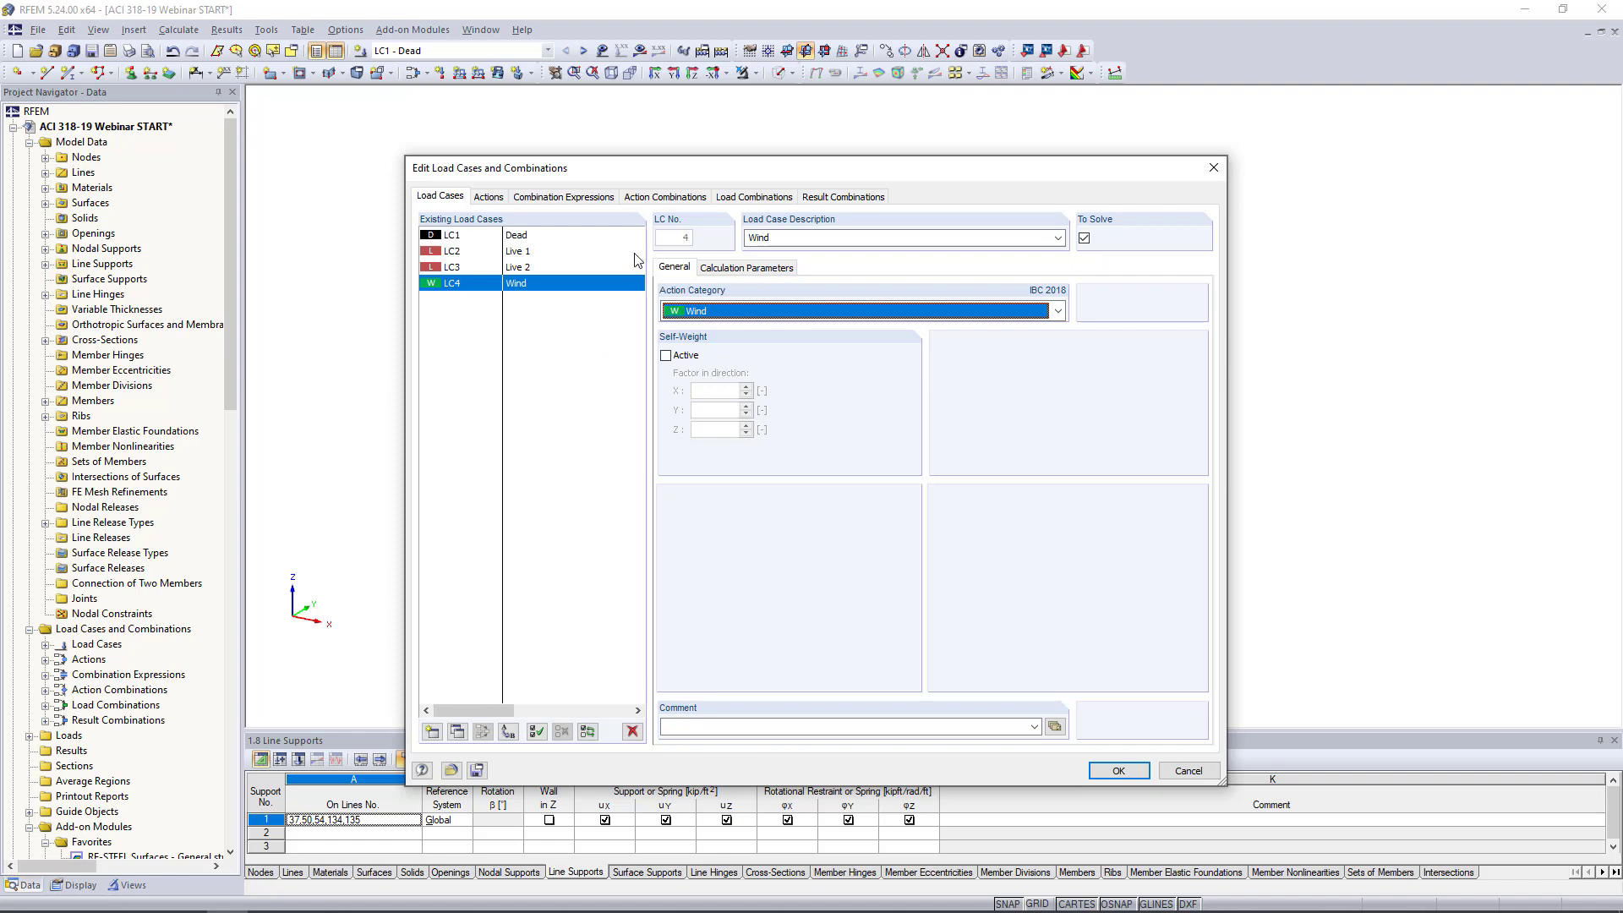
Step: Review the LRFD and ASD combination expressions and examine the IBC 2018 Section 1605.3.2 (ASD) design situation formulas
{"action": "left_click", "coordinate": [573, 201]}
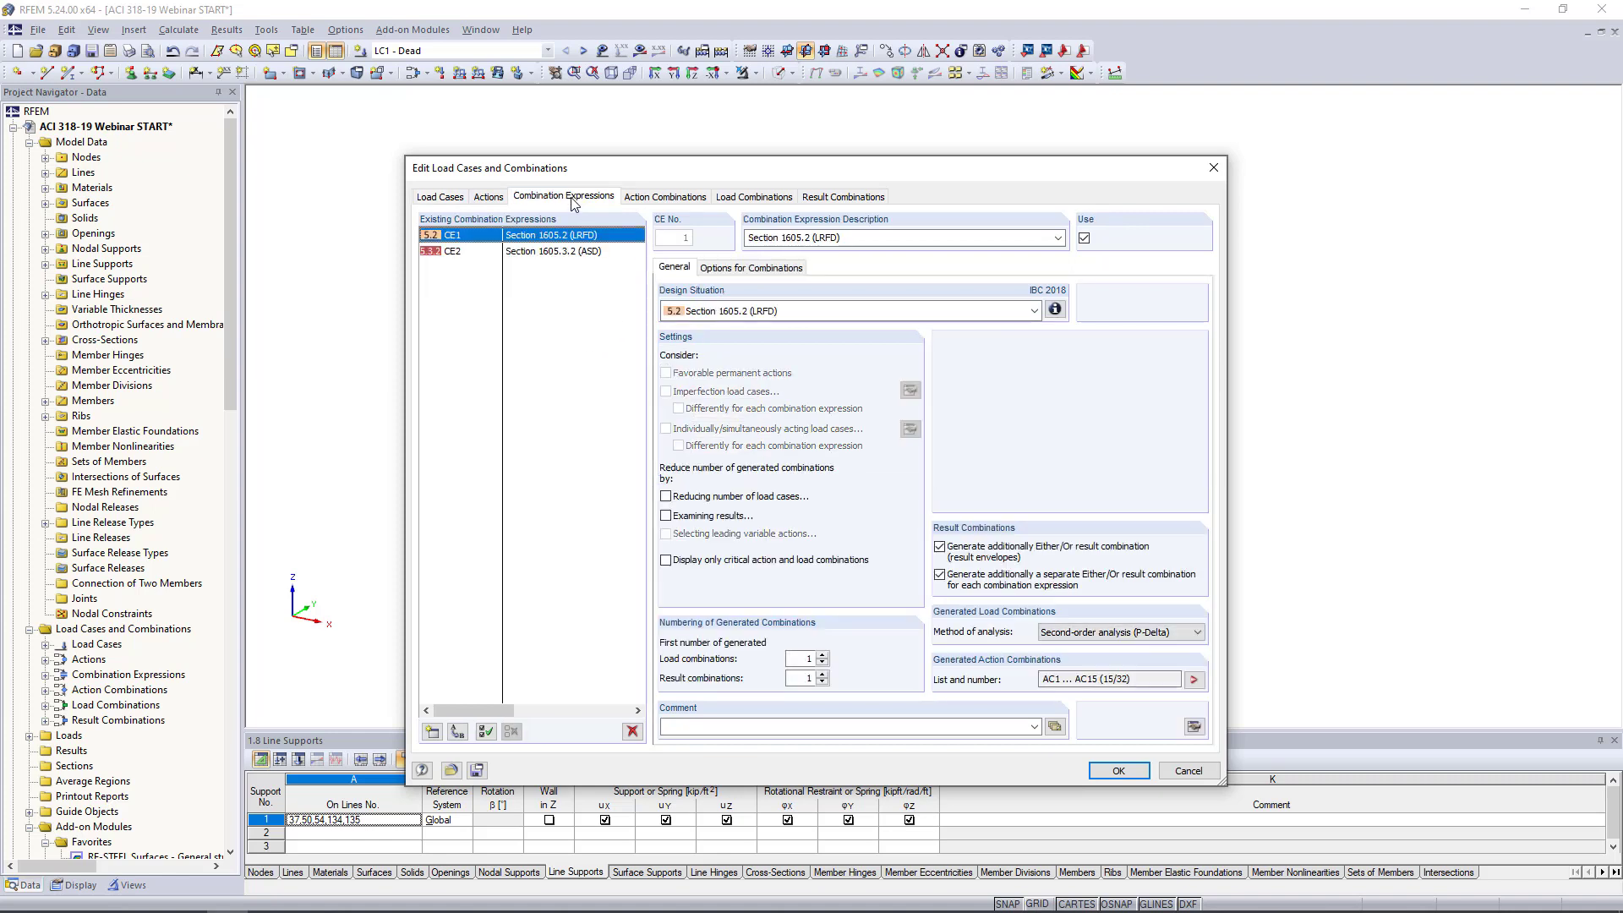
{"action": "left_click", "coordinate": [583, 251]}
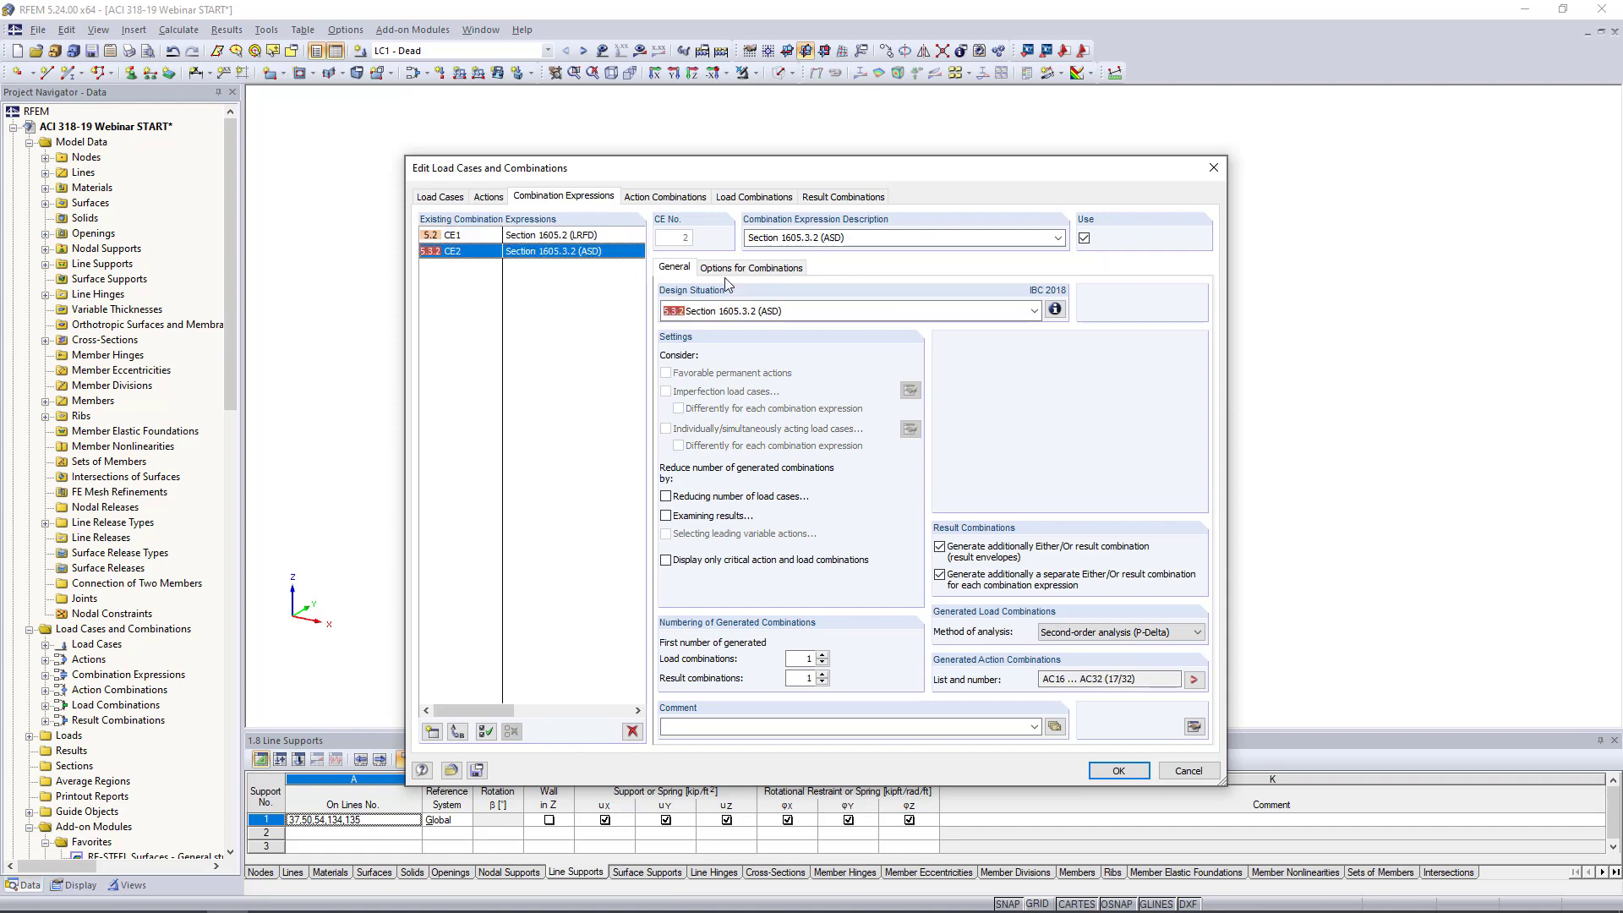
{"action": "left_click", "coordinate": [1055, 309]}
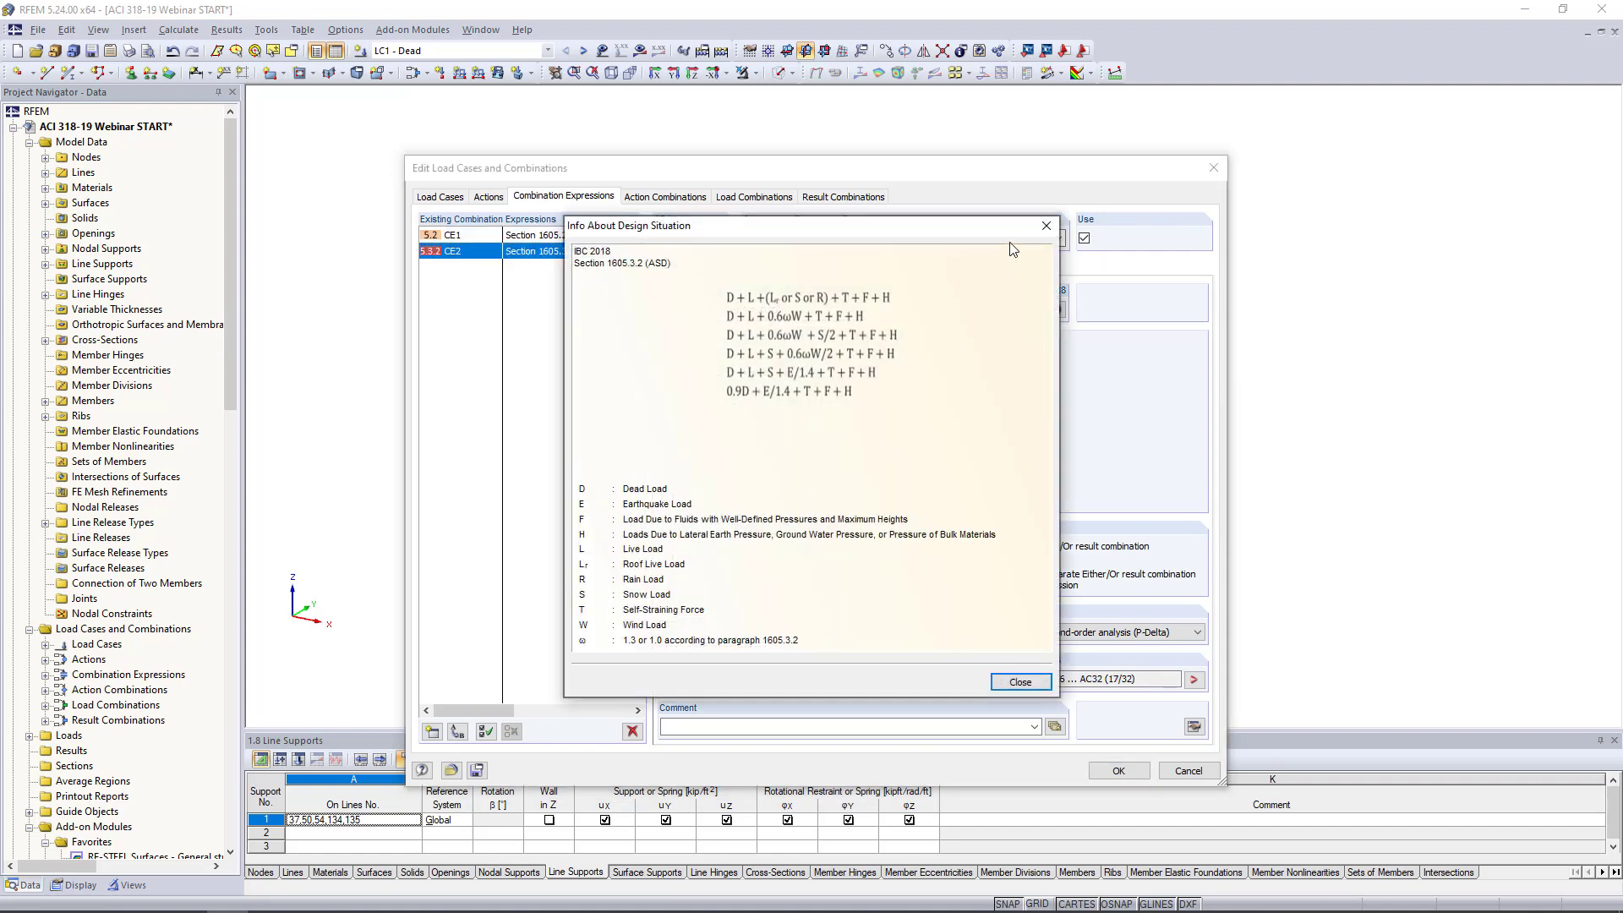
{"action": "left_click_drag", "start_coordinate": [938, 267], "coordinate": [902, 366]}
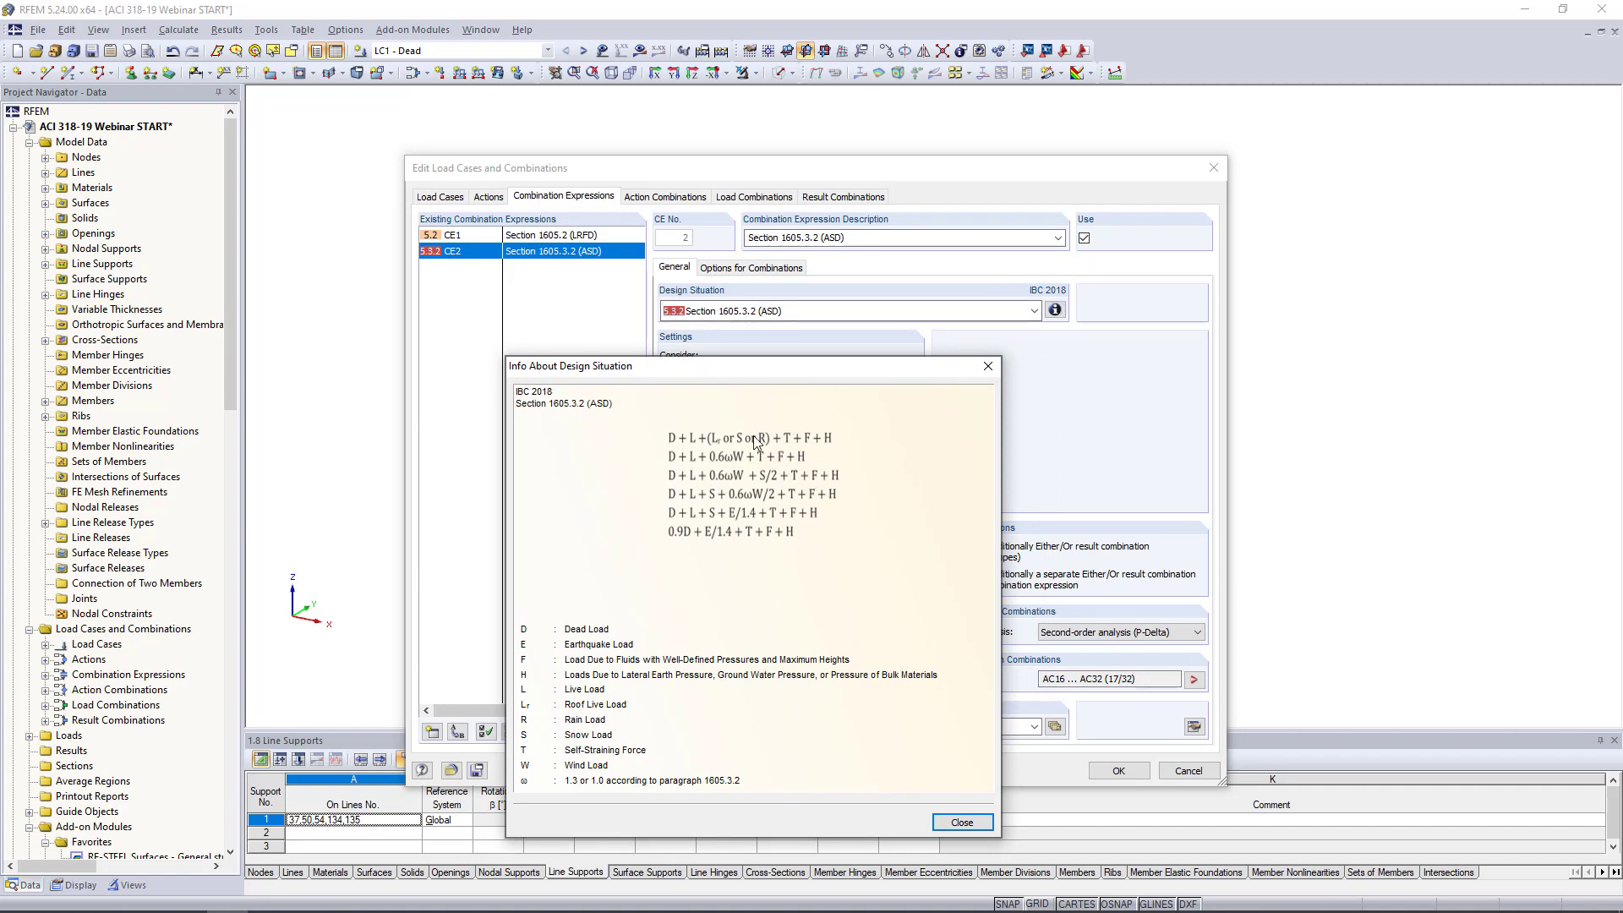
{"action": "left_click", "coordinate": [941, 817]}
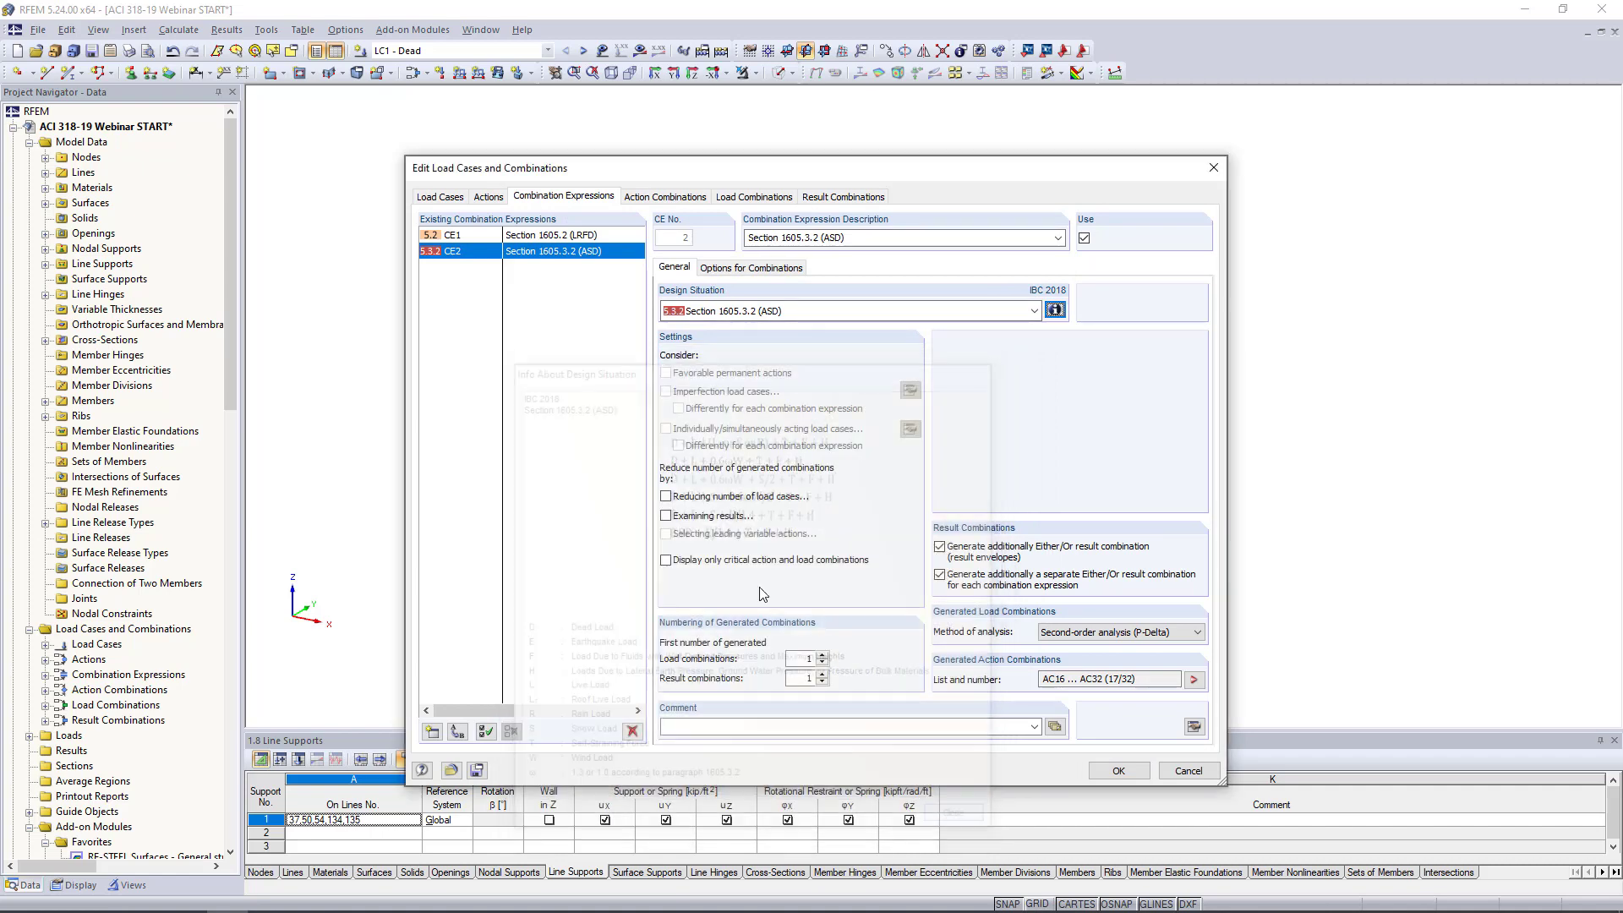
Step: Review the generated load combinations and the calculation parameters of CO1 without making changes
{"action": "left_click", "coordinate": [744, 197]}
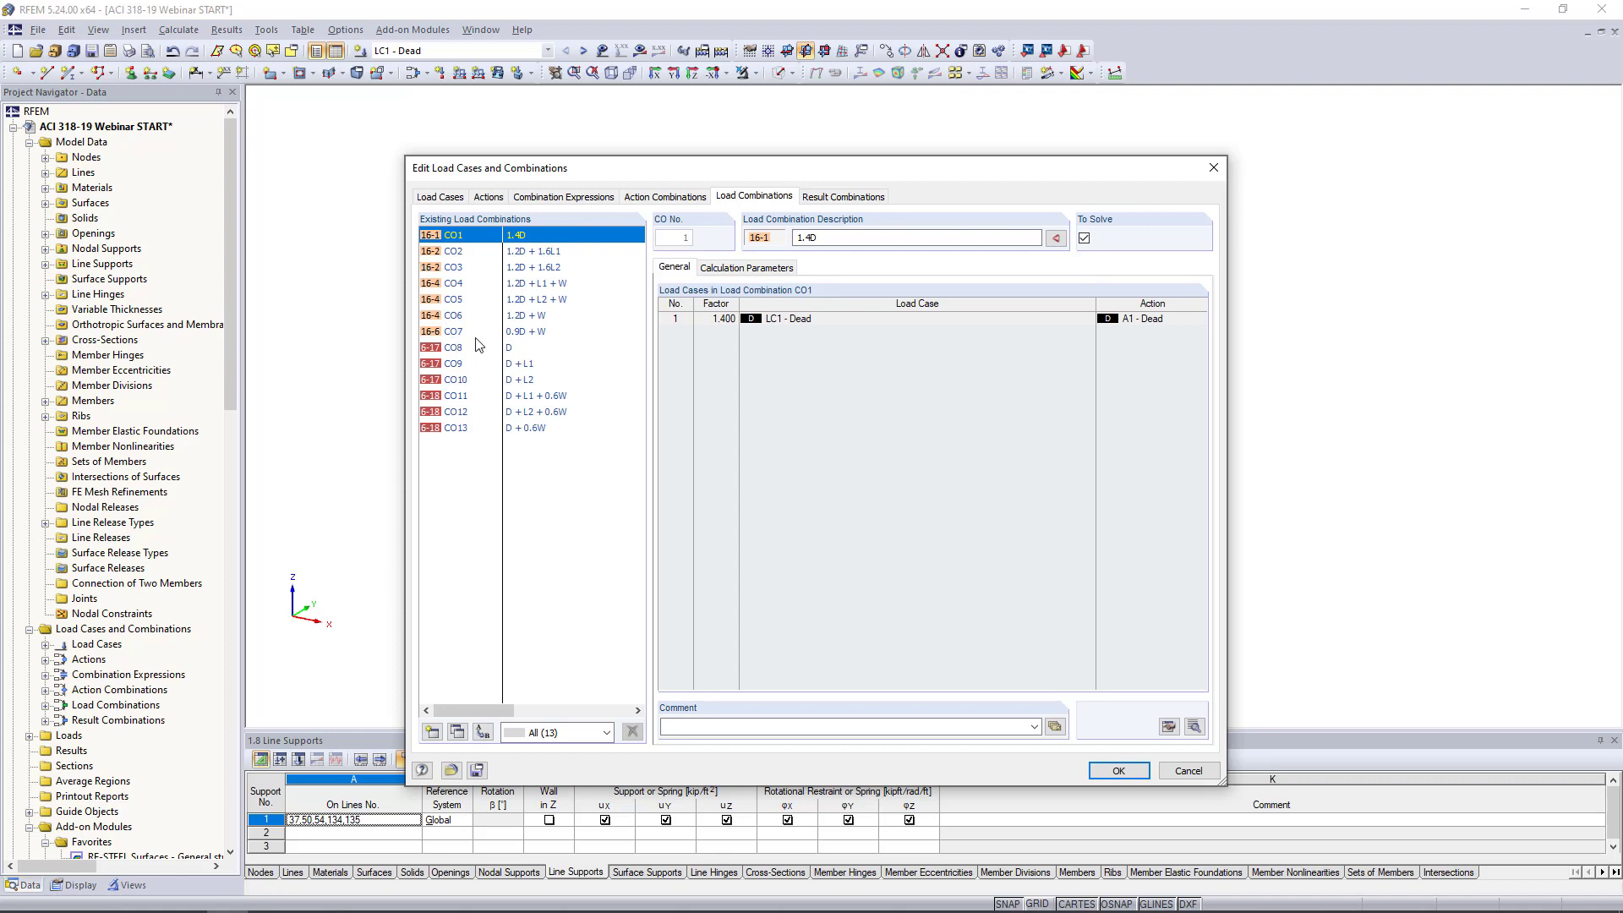
{"action": "left_click", "coordinate": [760, 272]}
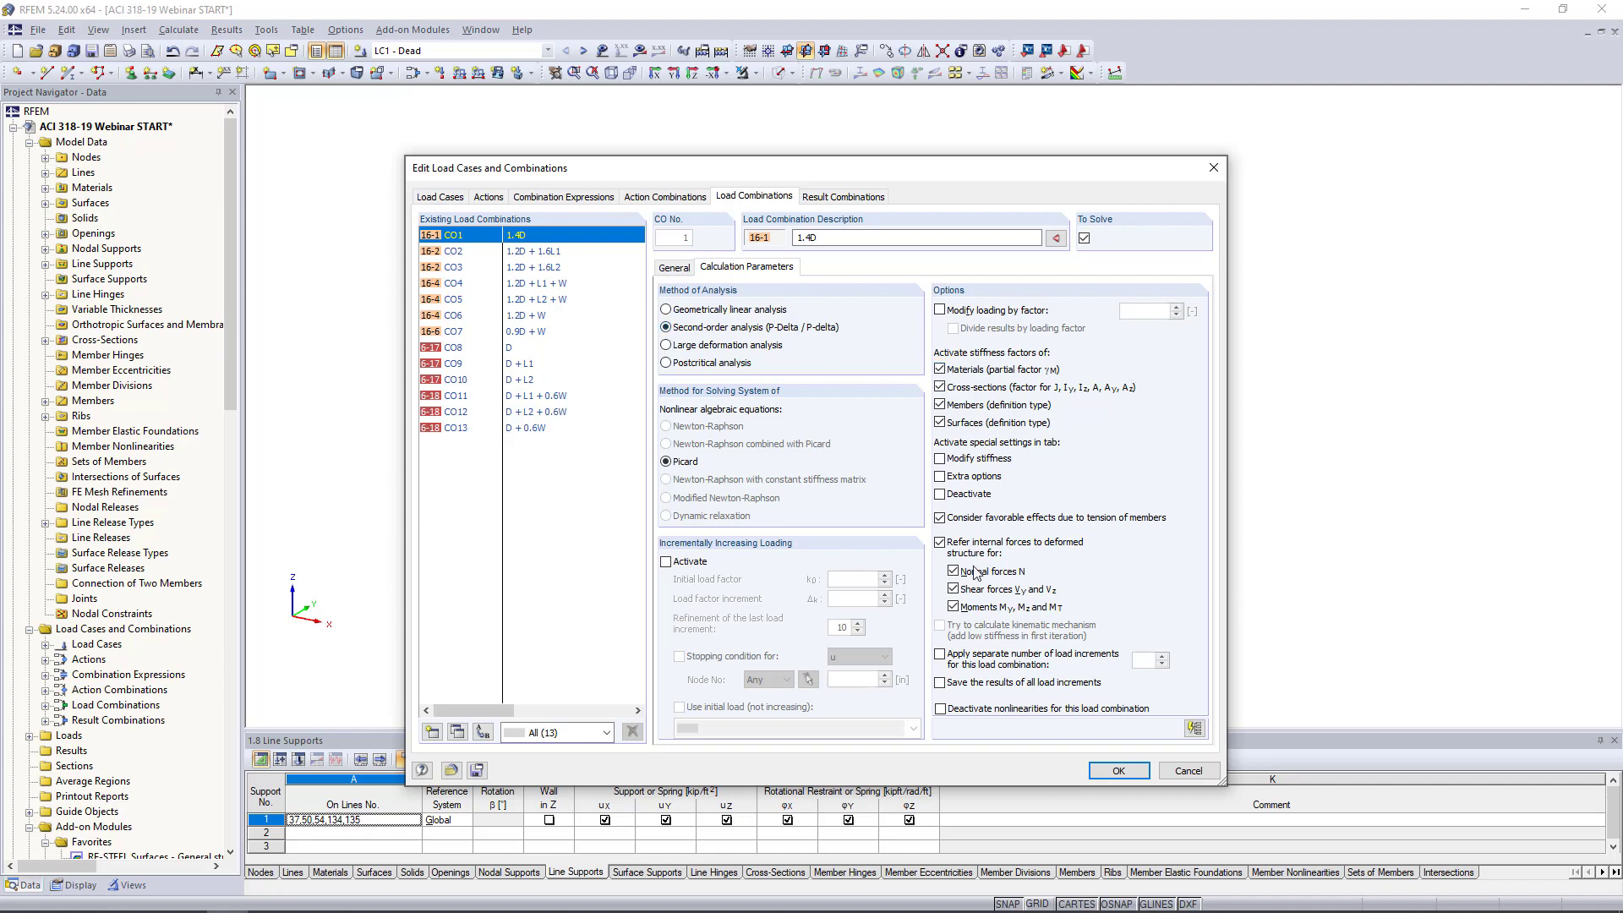
{"action": "left_click", "coordinate": [1187, 770]}
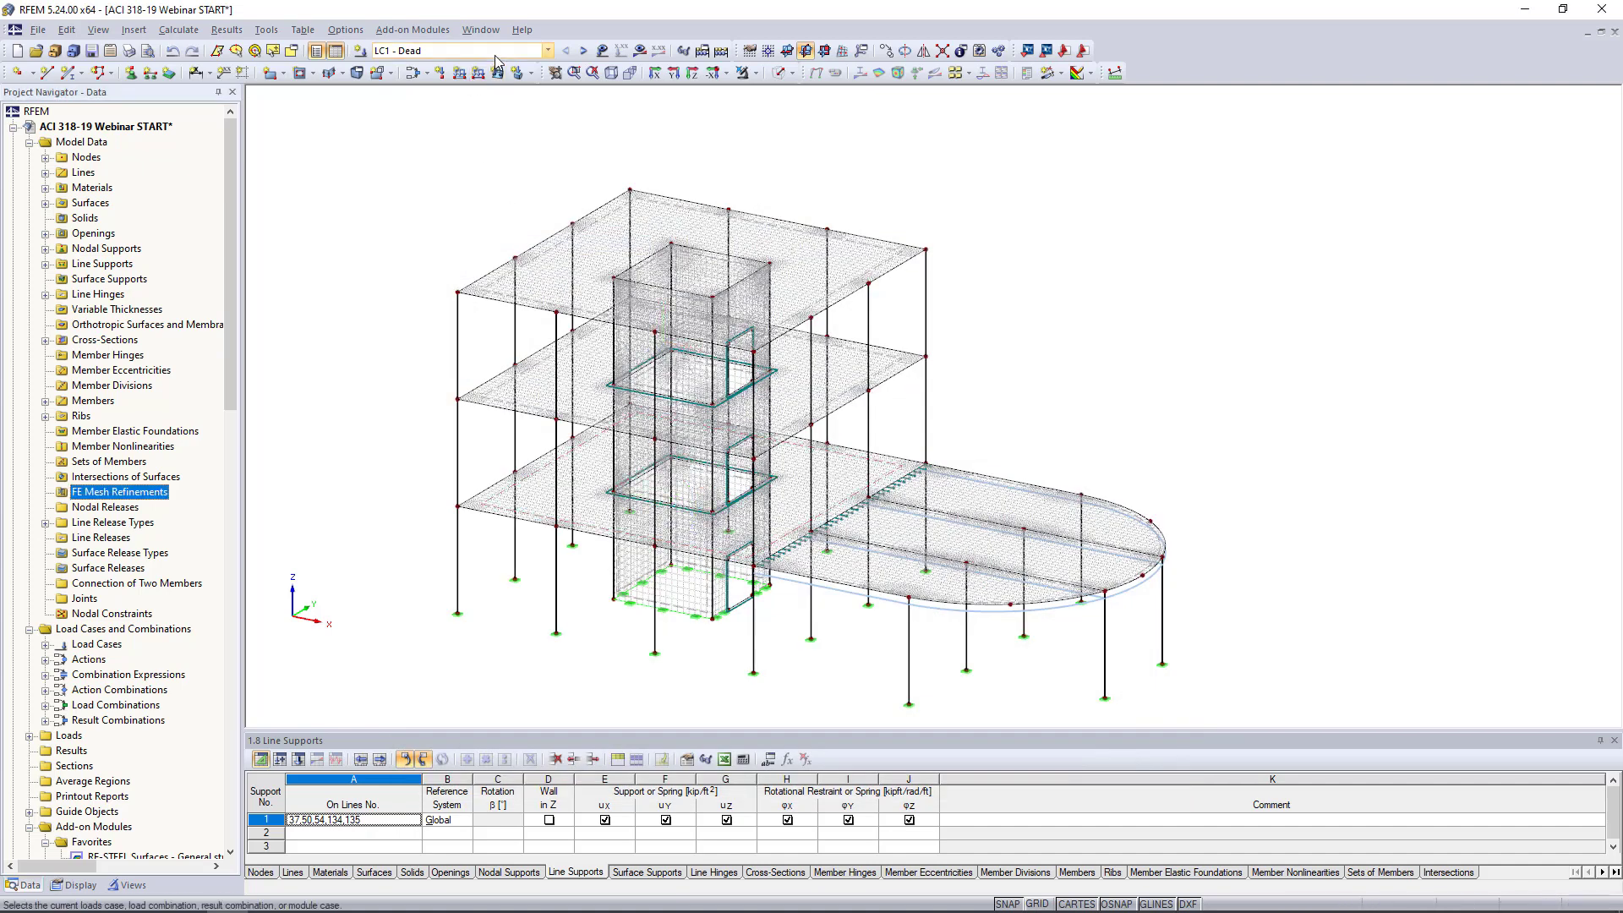
Step: Switch the model to a transparent solid display and show the surface loads of LC1 - Dead
{"action": "left_click", "coordinate": [790, 73]}
{"action": "left_click", "coordinate": [837, 112]}
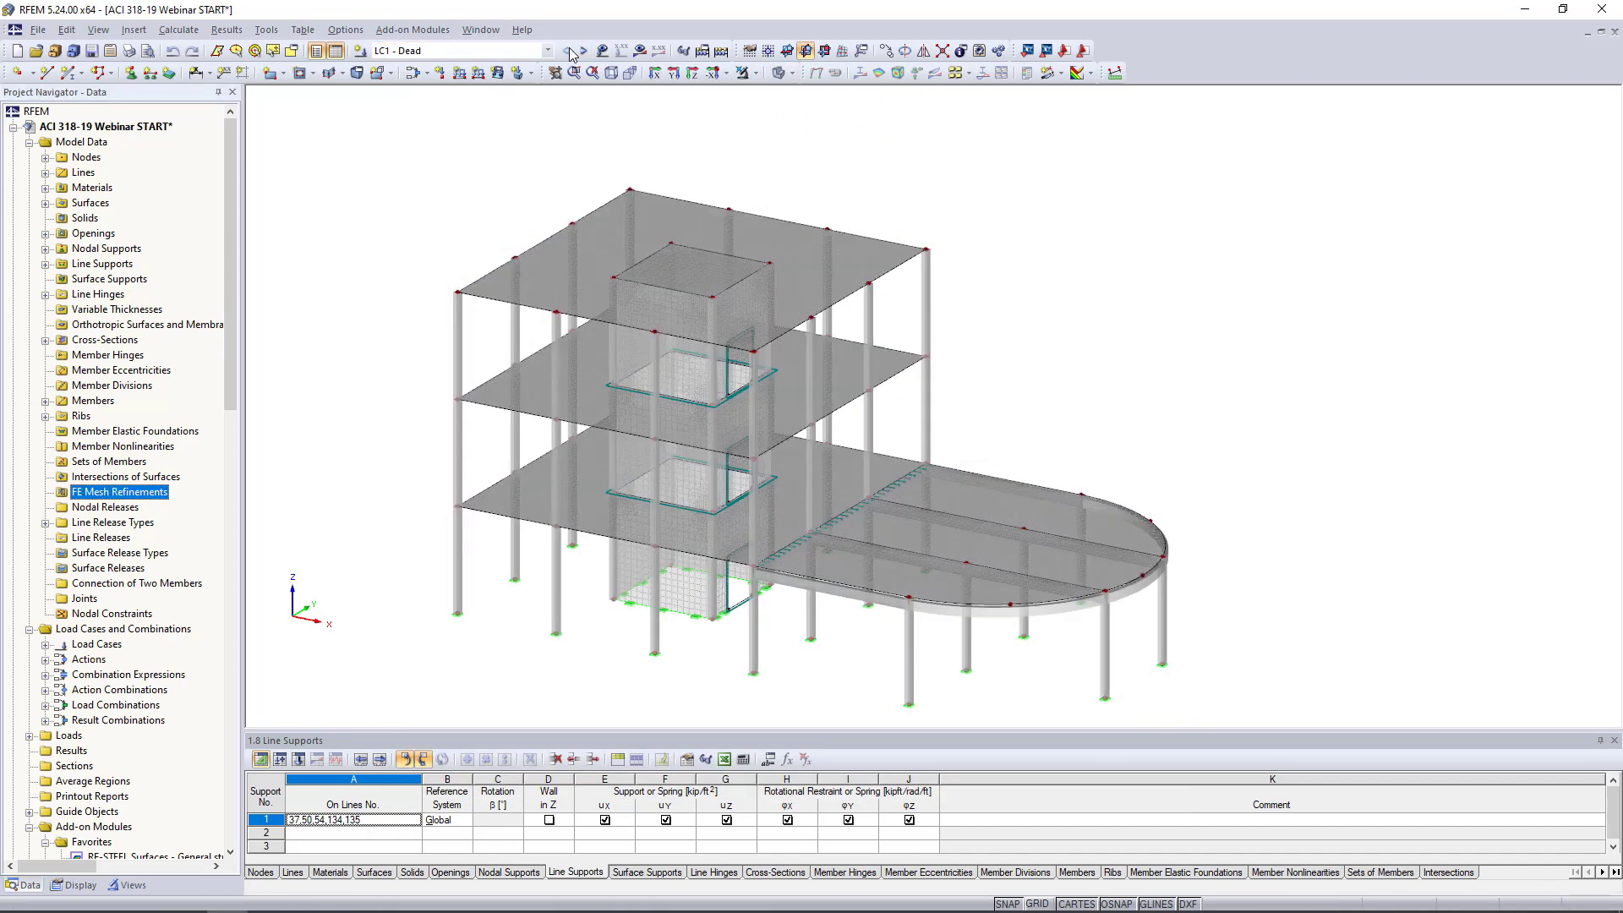
{"action": "left_click", "coordinate": [602, 51]}
{"action": "middle_click_drag", "start_coordinate": [1094, 380], "coordinate": [1079, 338], "text": "ctrl"}
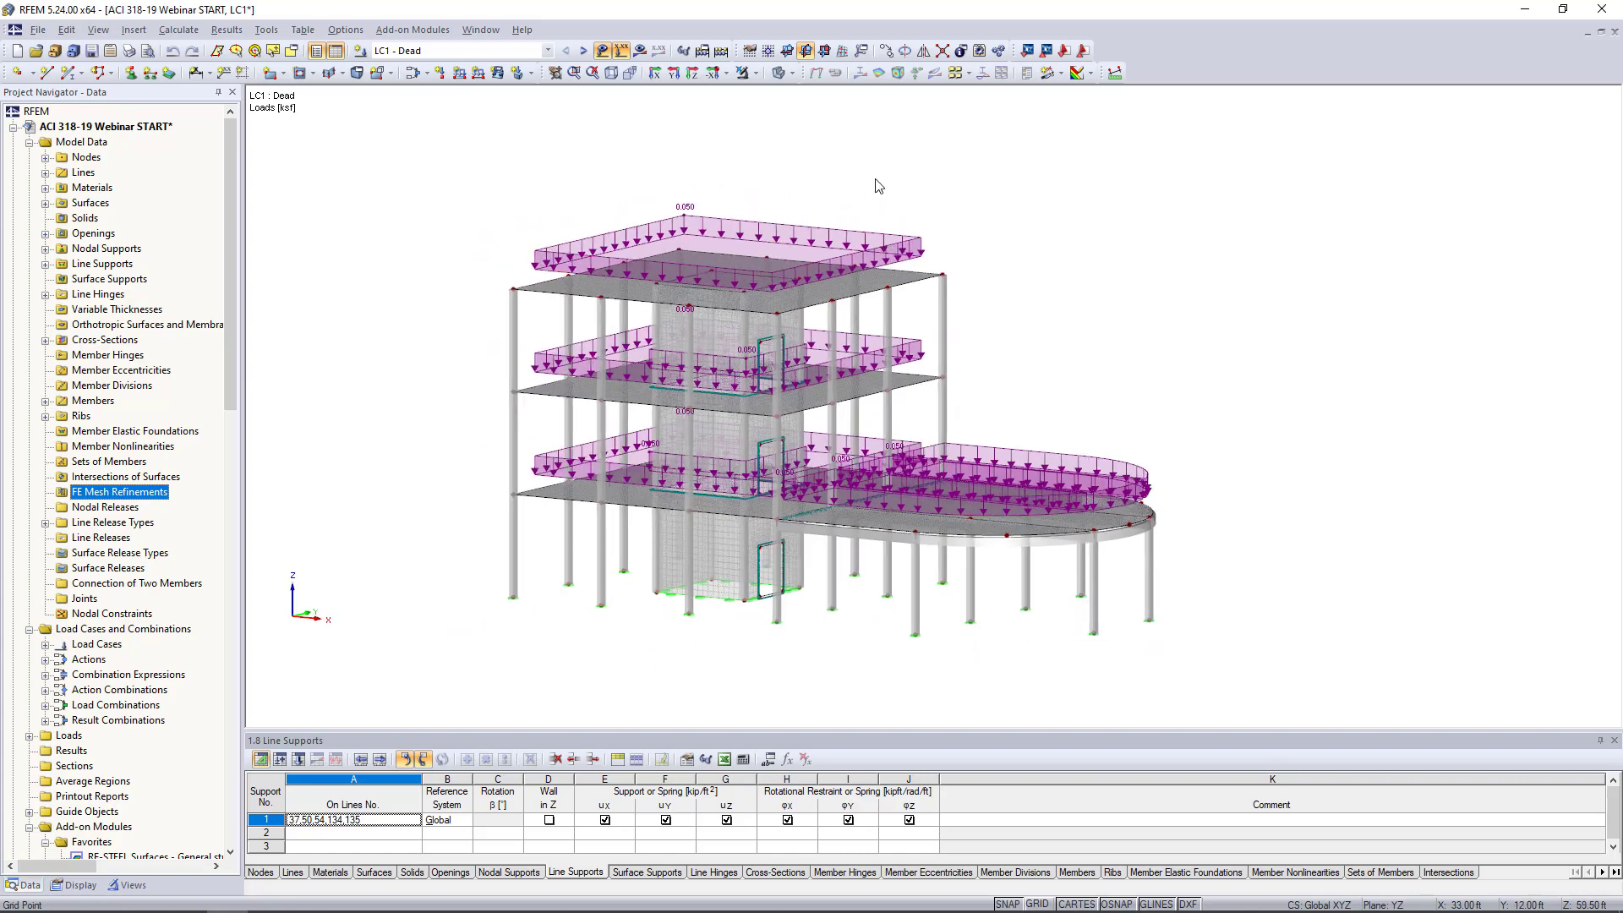
Step: Show load case LC2 - Live 1 and inspect its load pattern on the floor and roof slabs
{"action": "left_click", "coordinate": [583, 51]}
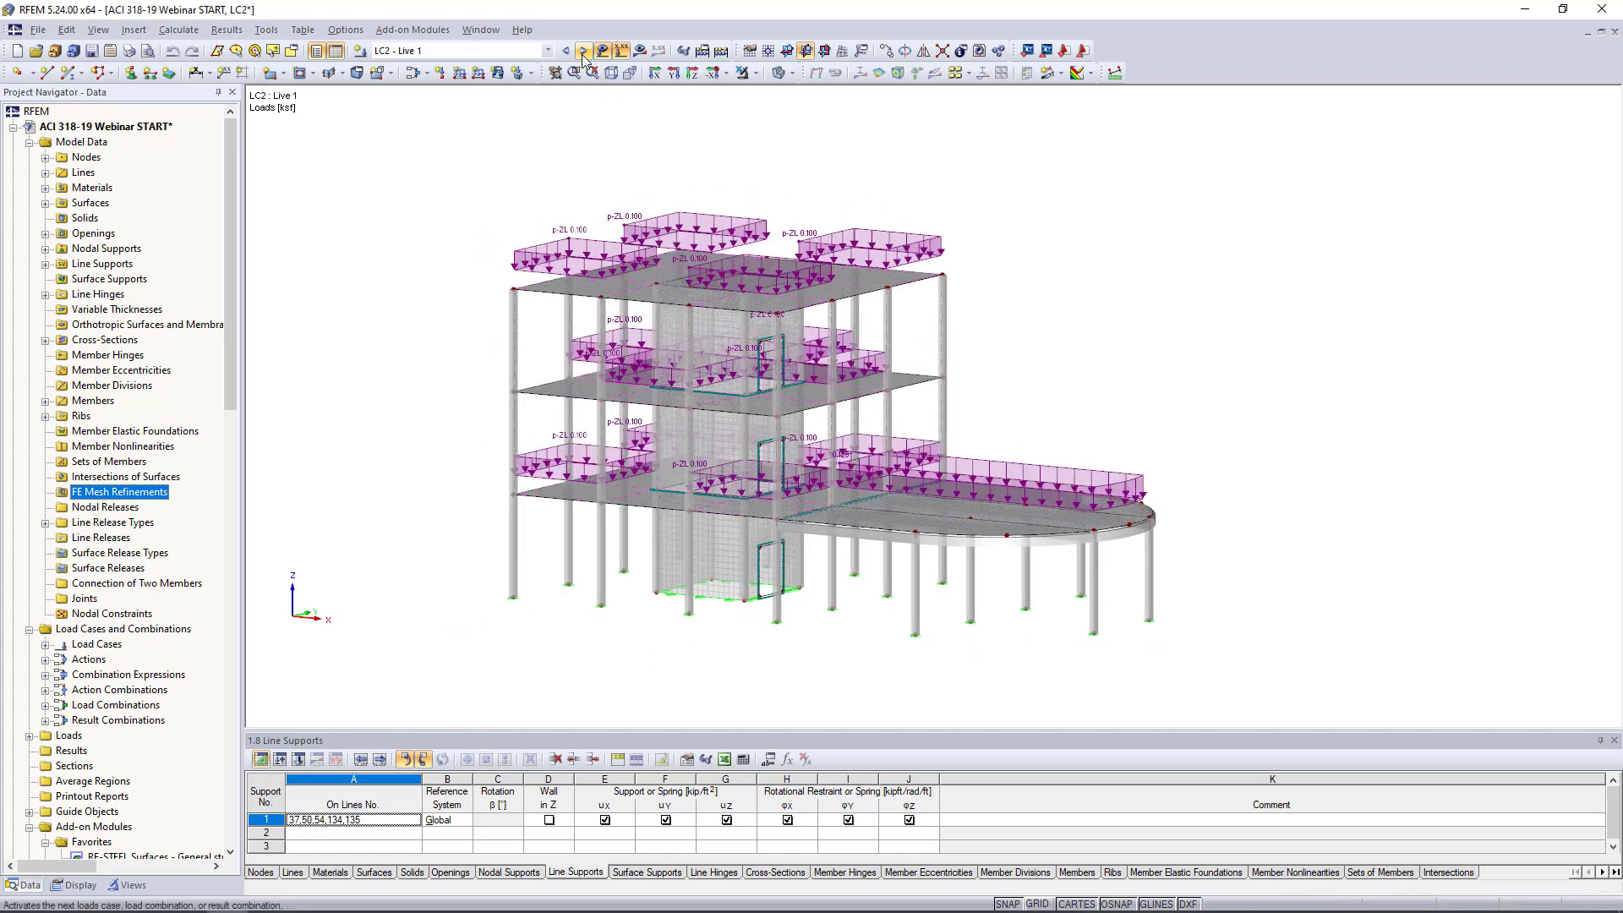
{"action": "middle_click_drag", "start_coordinate": [1051, 253], "coordinate": [964, 295], "text": "ctrl"}
{"action": "scroll", "coordinate": [929, 265], "scroll_direction": "up", "scroll_amount": 2}
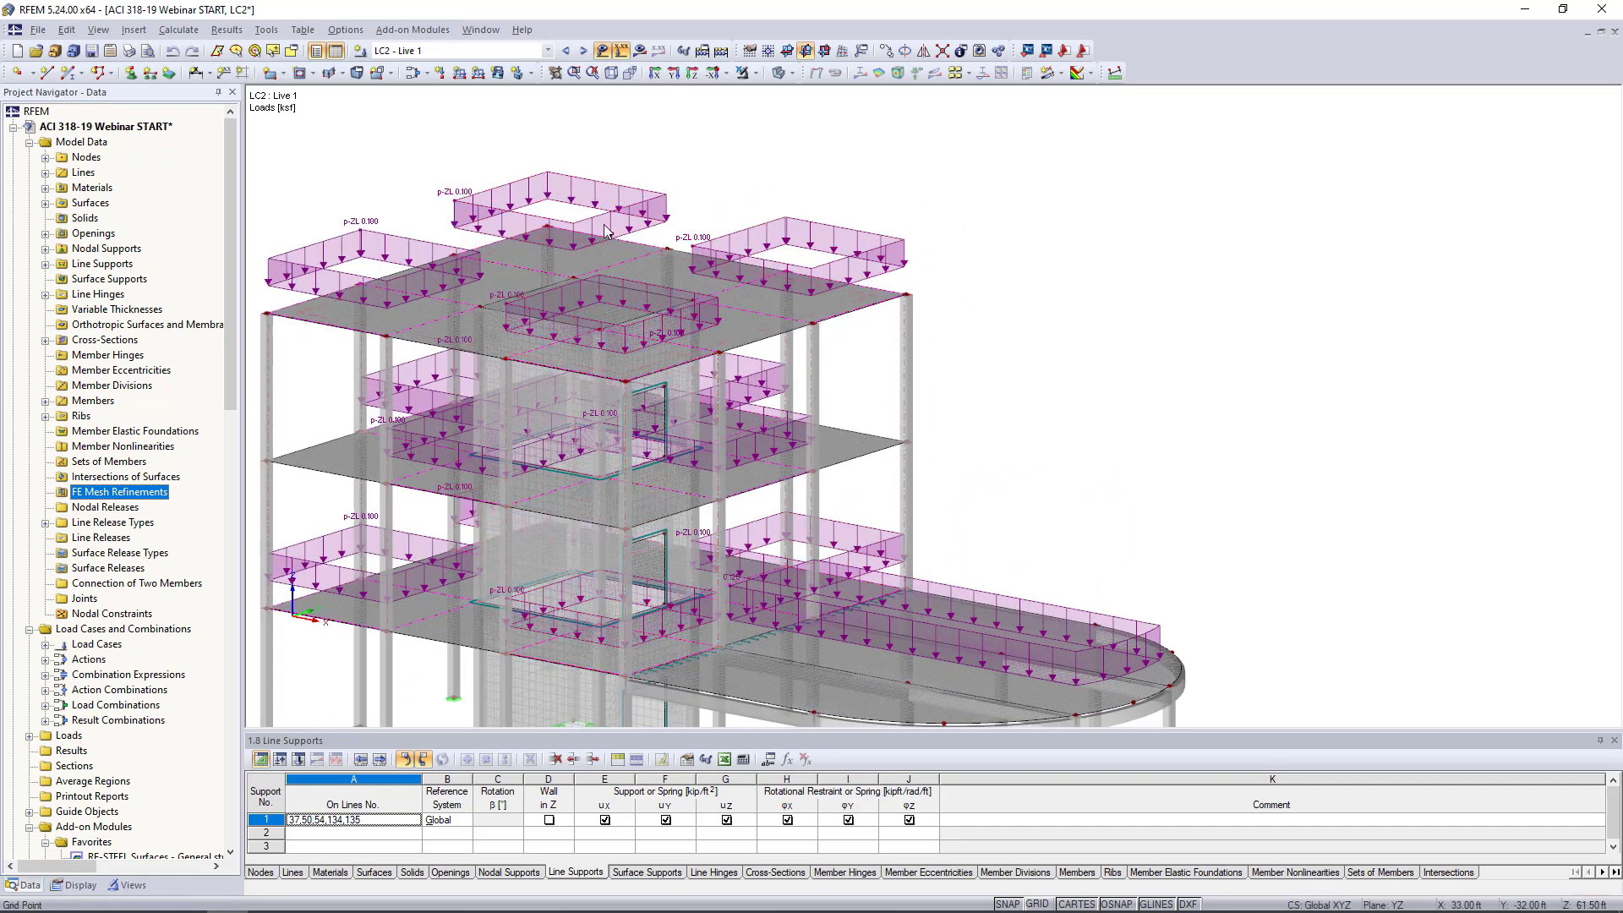
{"action": "middle_click_drag", "start_coordinate": [1055, 404], "coordinate": [1086, 313], "text": "ctrl"}
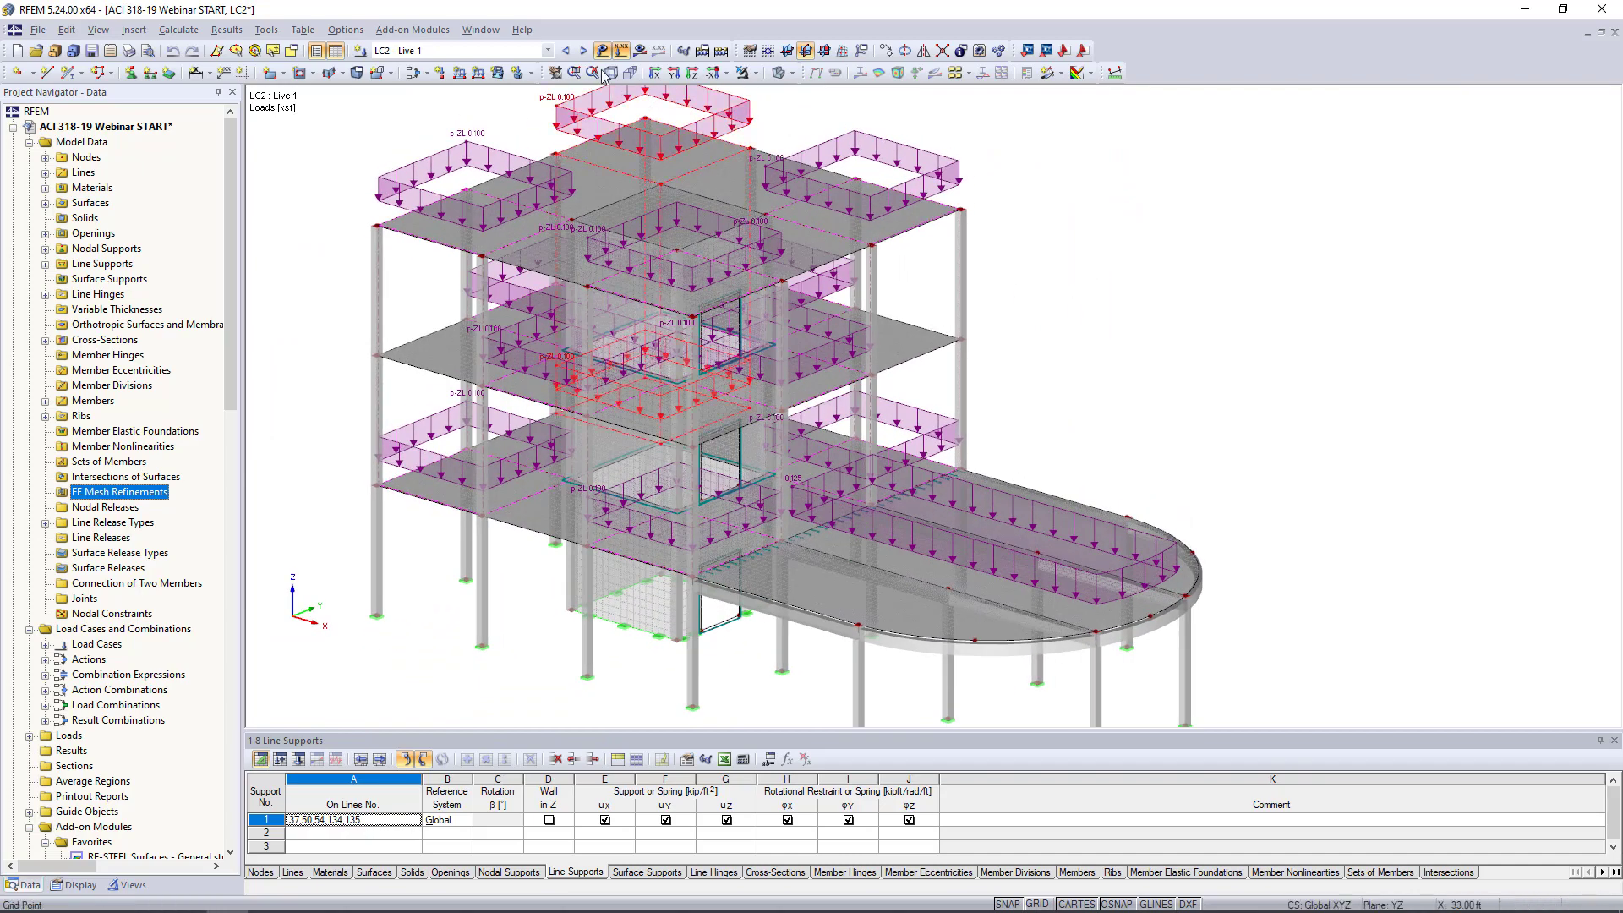
Step: Show load case LC3 - Live 2 and compare its slab load pattern with that of LC2 - Live 1
{"action": "left_click", "coordinate": [583, 51]}
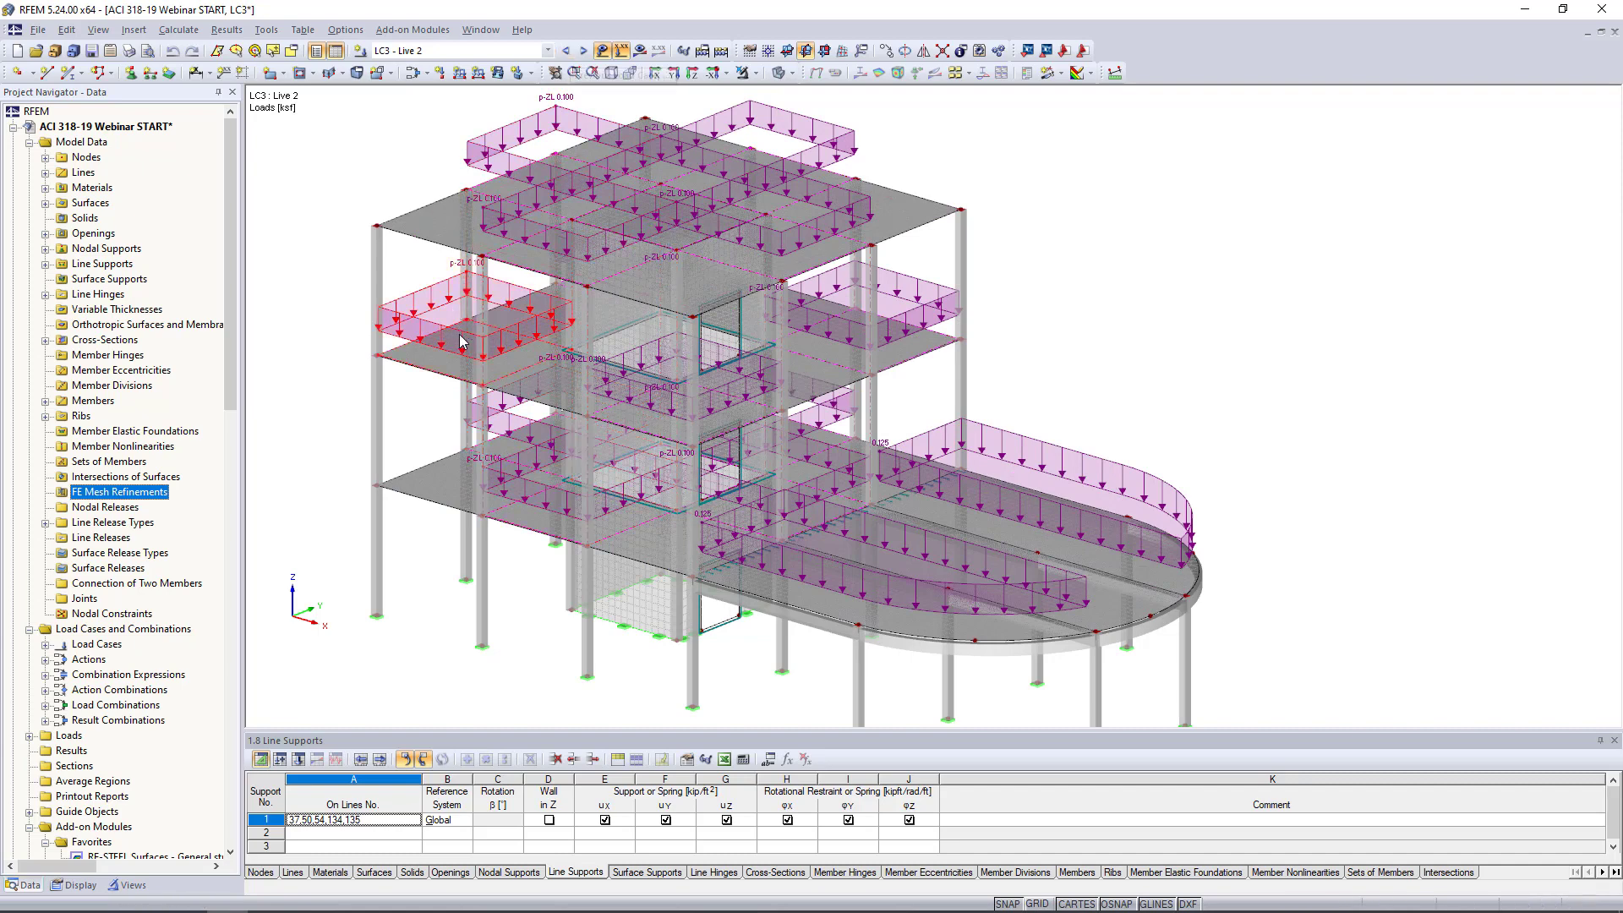
{"action": "mouse_move", "coordinate": [723, 535]}
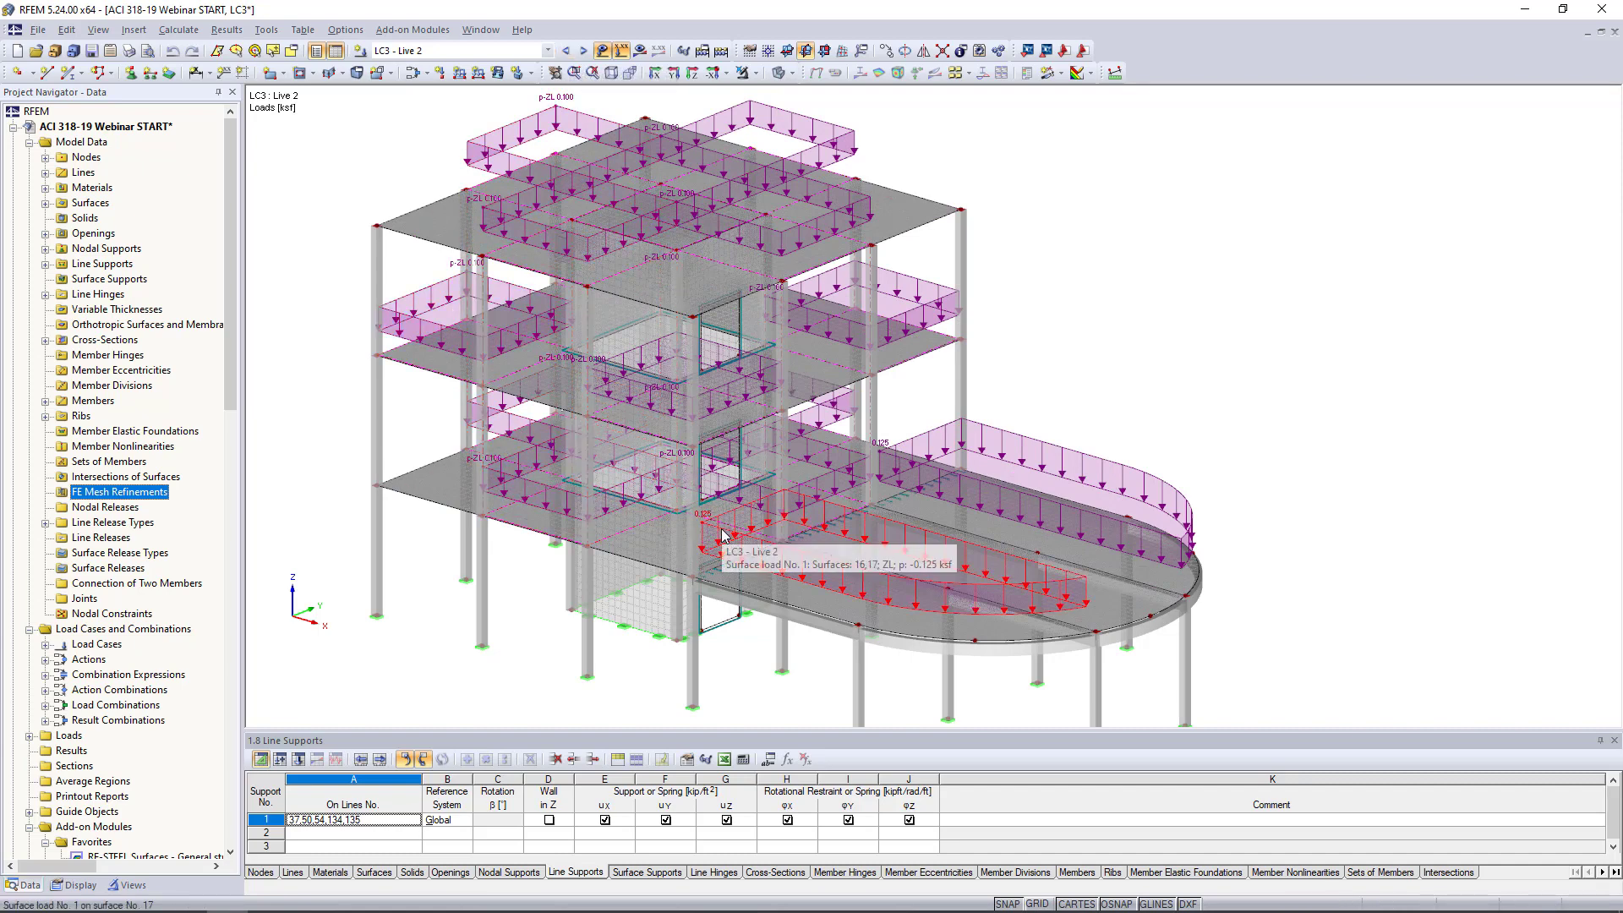
{"action": "mouse_move", "coordinate": [918, 469]}
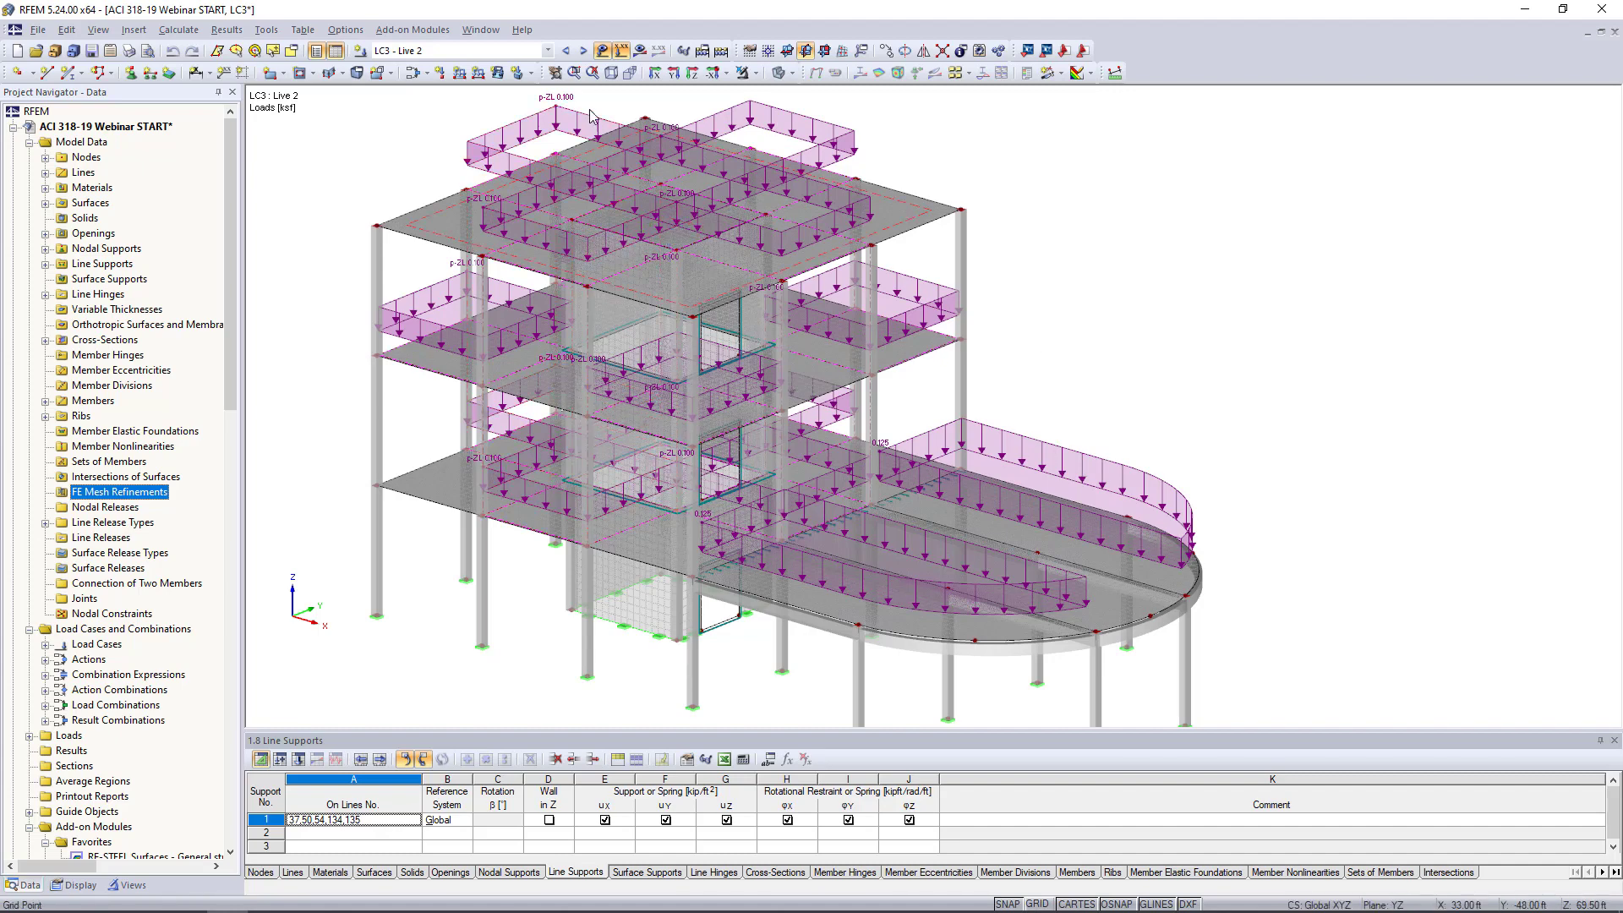
{"action": "left_click", "coordinate": [565, 52]}
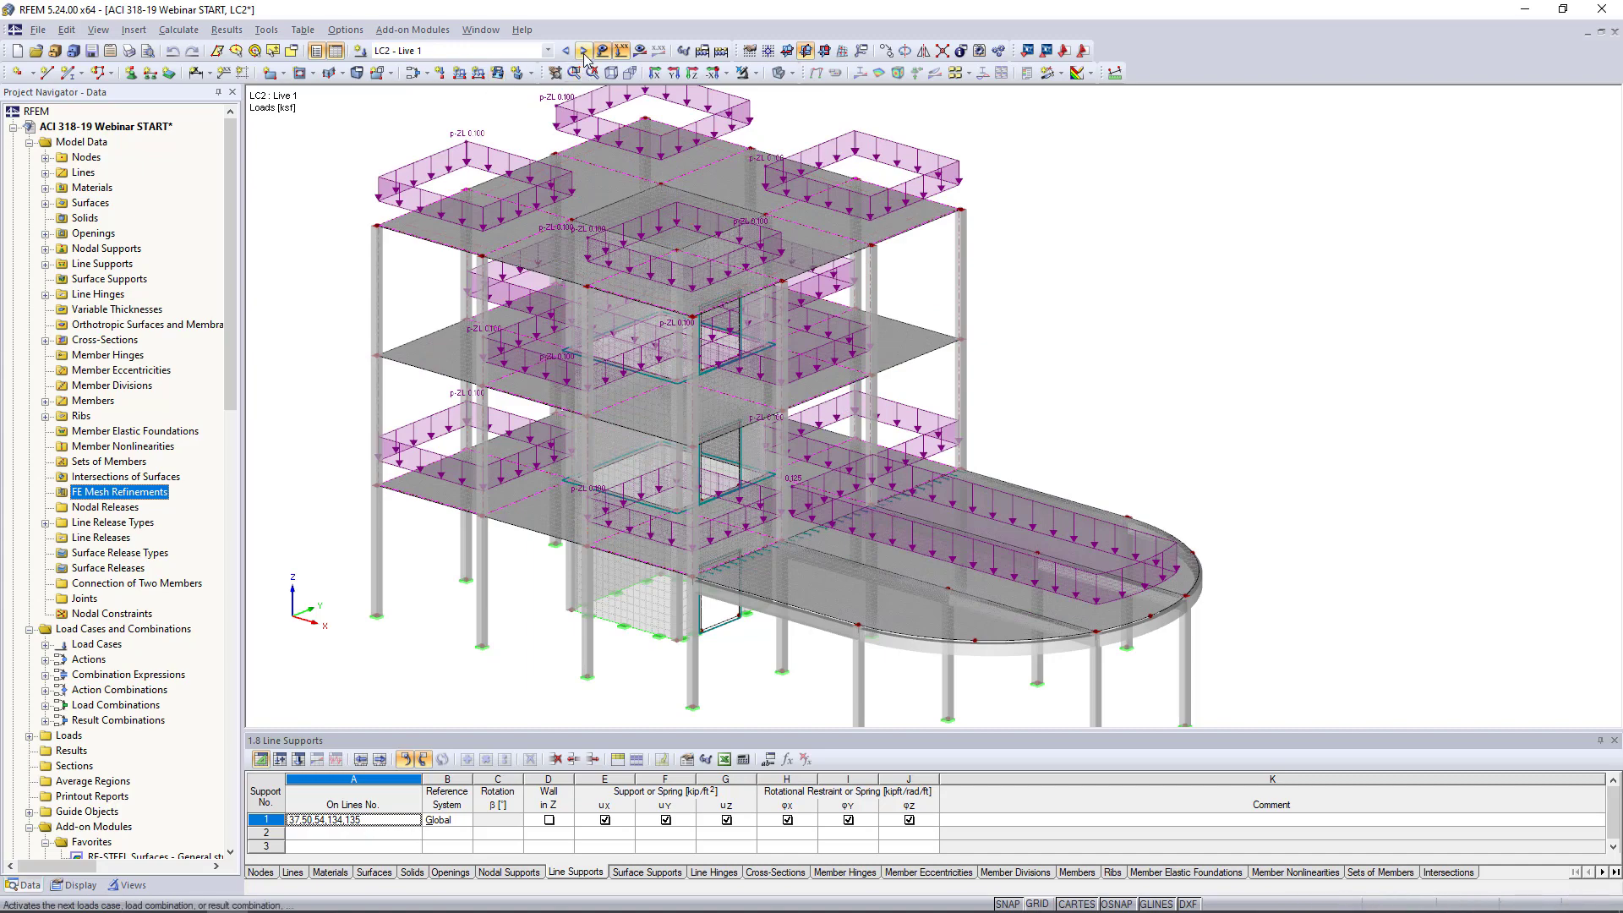
{"action": "left_click", "coordinate": [583, 51]}
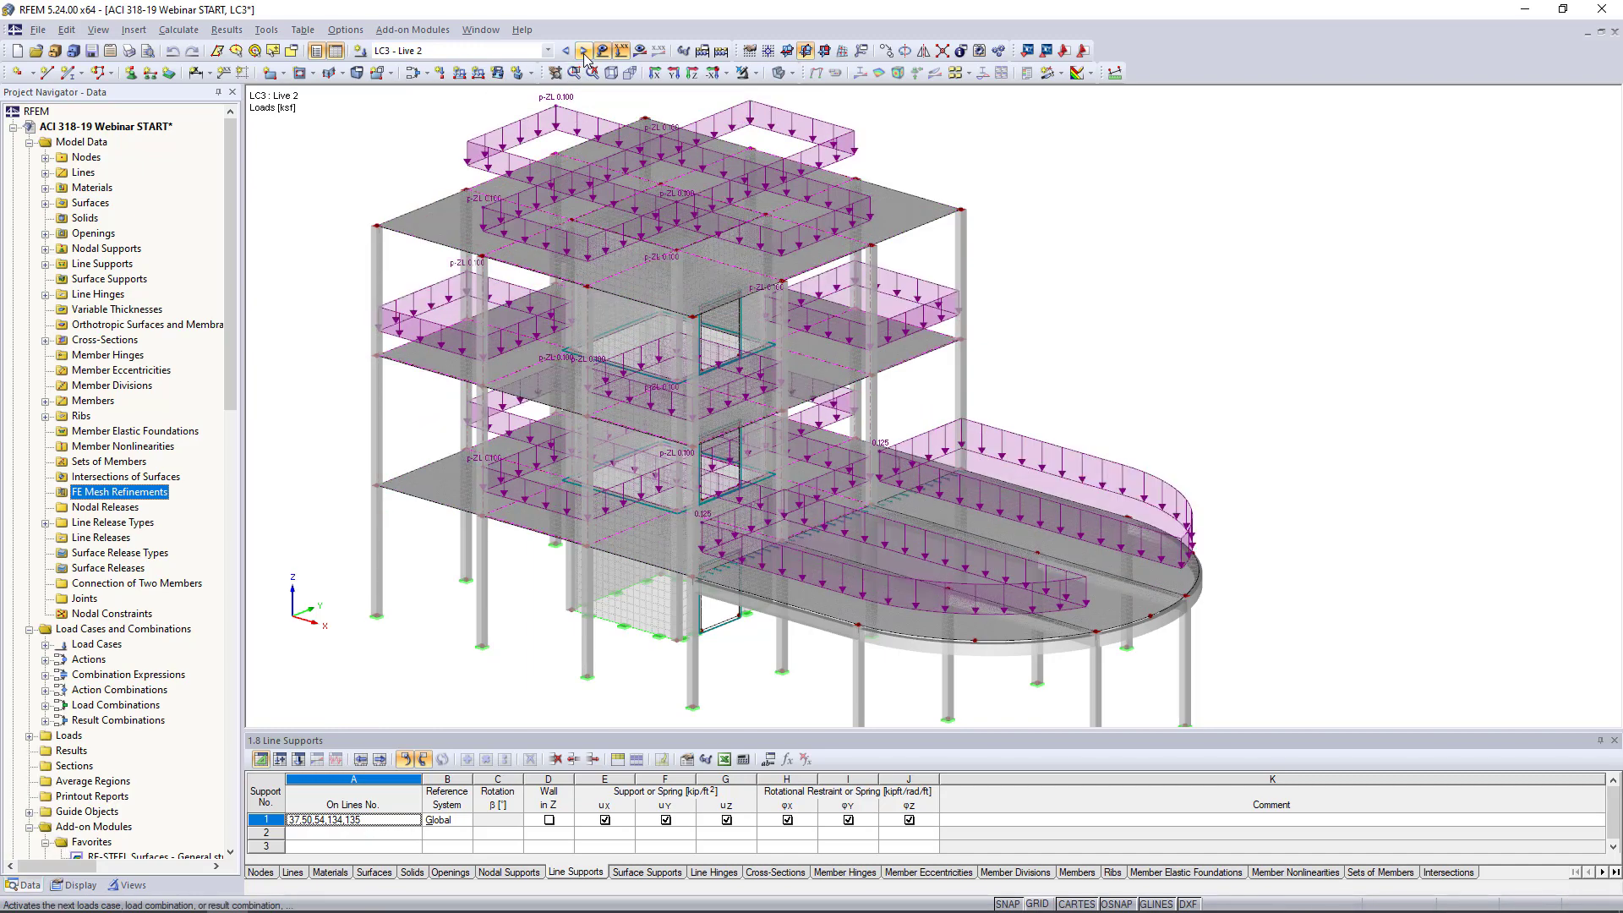
Step: Inspect the LC4 - Wind line loads and step through the combined loads of load combinations CO1 to CO4
{"action": "left_click", "coordinate": [584, 50]}
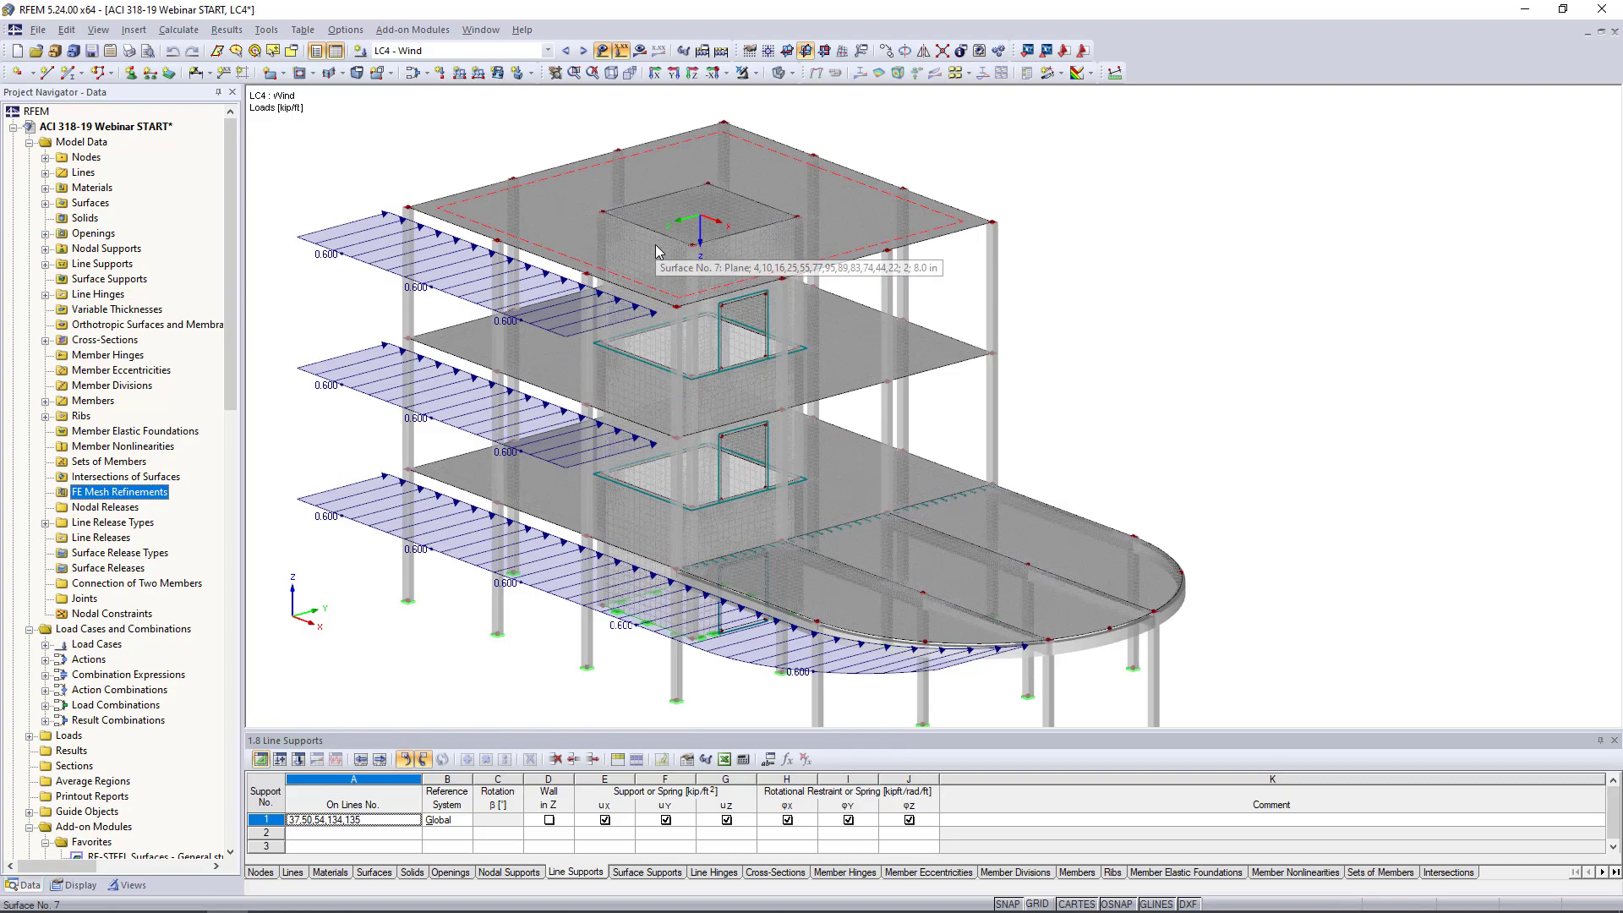
{"action": "middle_click_drag", "start_coordinate": [1369, 442], "coordinate": [1341, 391], "text": "ctrl"}
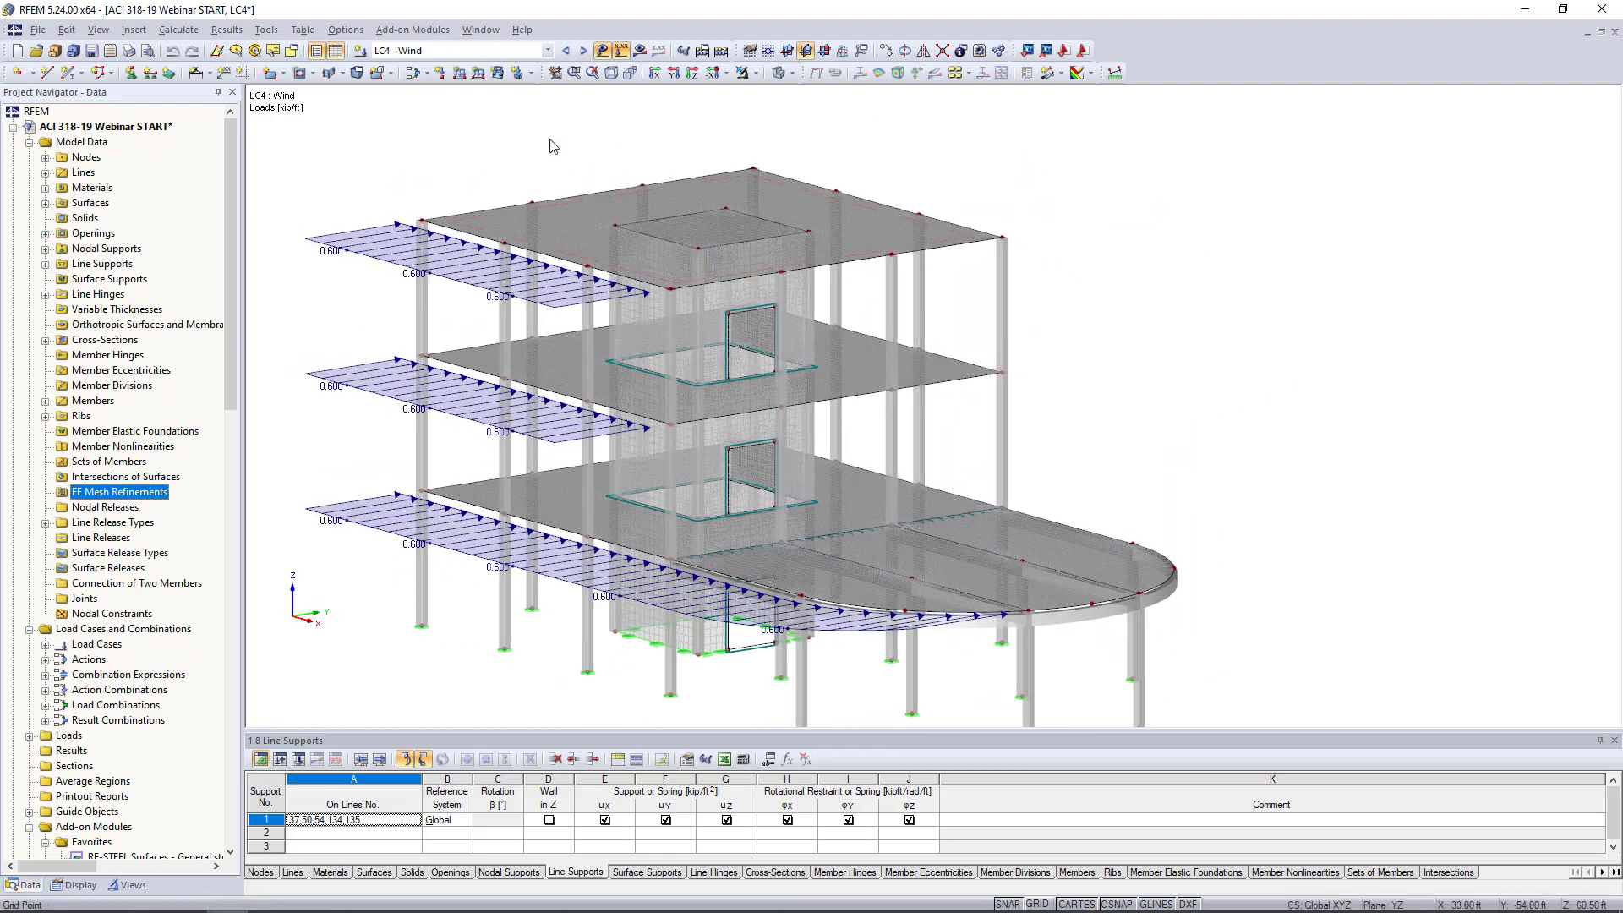
{"action": "left_click", "coordinate": [585, 50]}
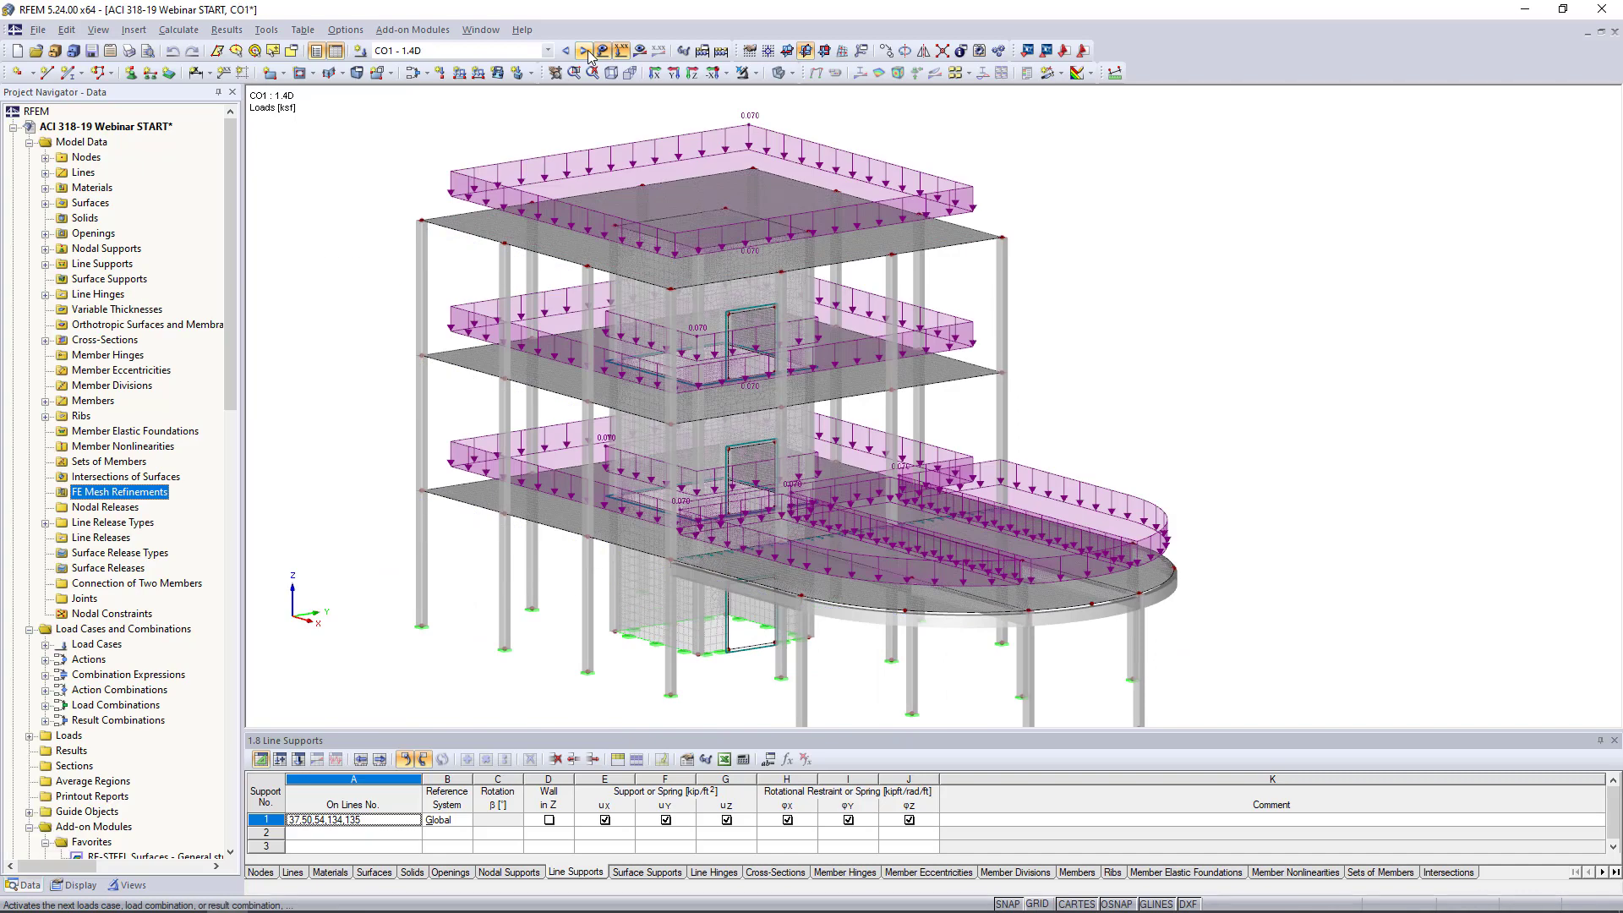
{"action": "left_click", "coordinate": [585, 50]}
{"action": "left_click", "coordinate": [590, 55]}
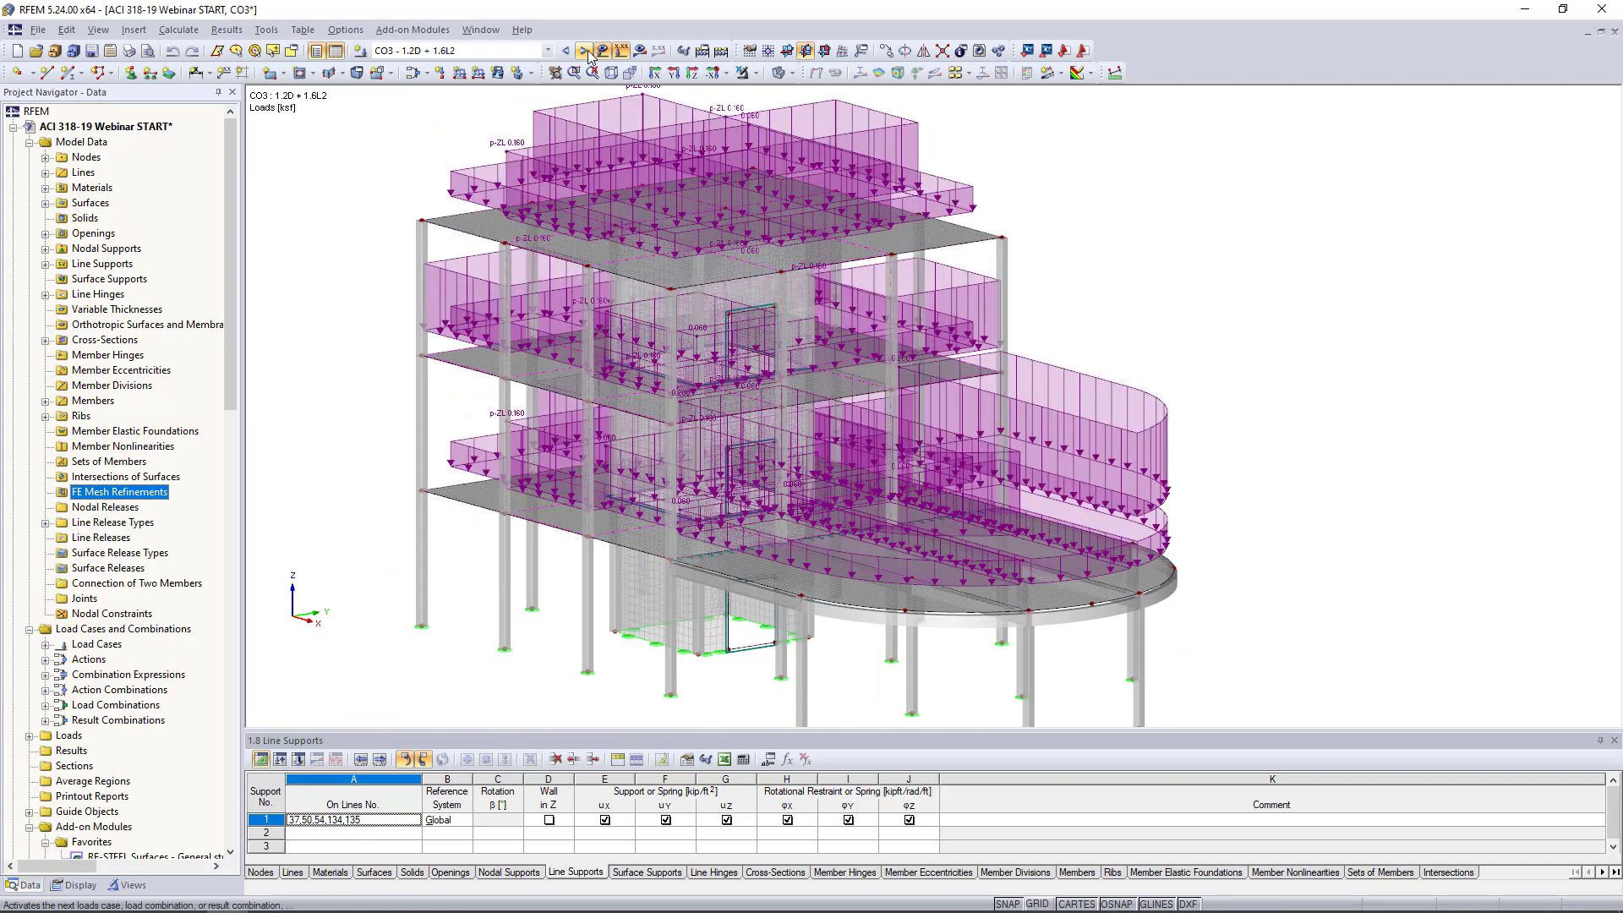
{"action": "left_click", "coordinate": [589, 54]}
{"action": "scroll", "coordinate": [1137, 272], "scroll_direction": "down", "scroll_amount": 1}
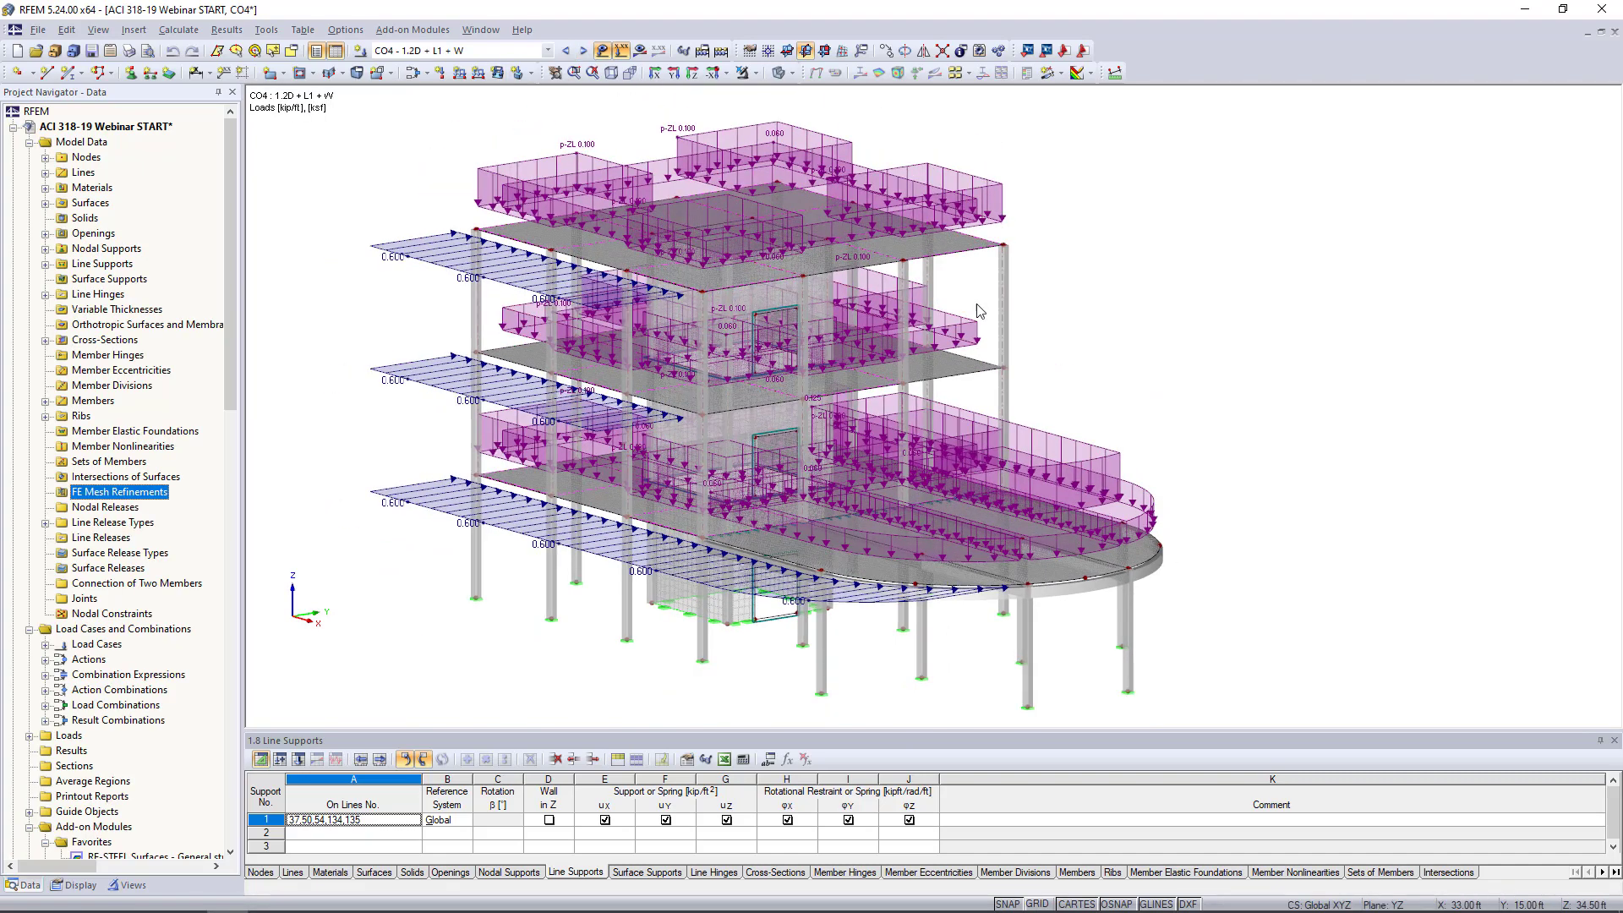
{"action": "middle_click_drag", "start_coordinate": [1182, 295], "coordinate": [1145, 301], "text": "ctrl"}
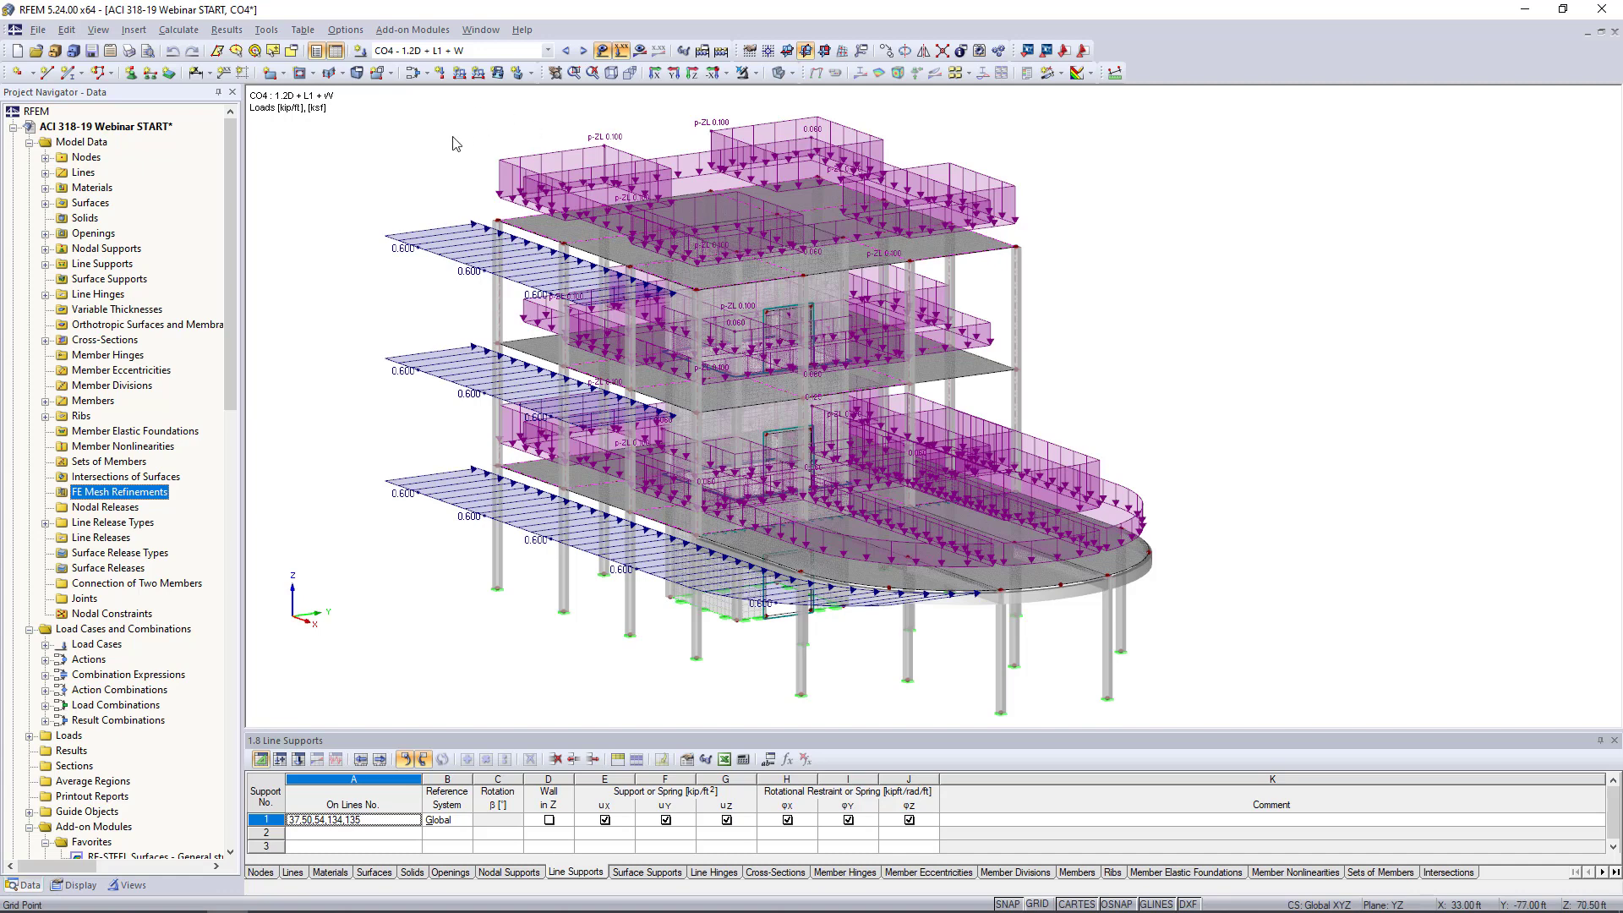
Step: Switch to the open model ACI 318-19 Webinar RFEM RESULTS and display its calculated results for LC1 - Dead
{"action": "left_click", "coordinate": [178, 29]}
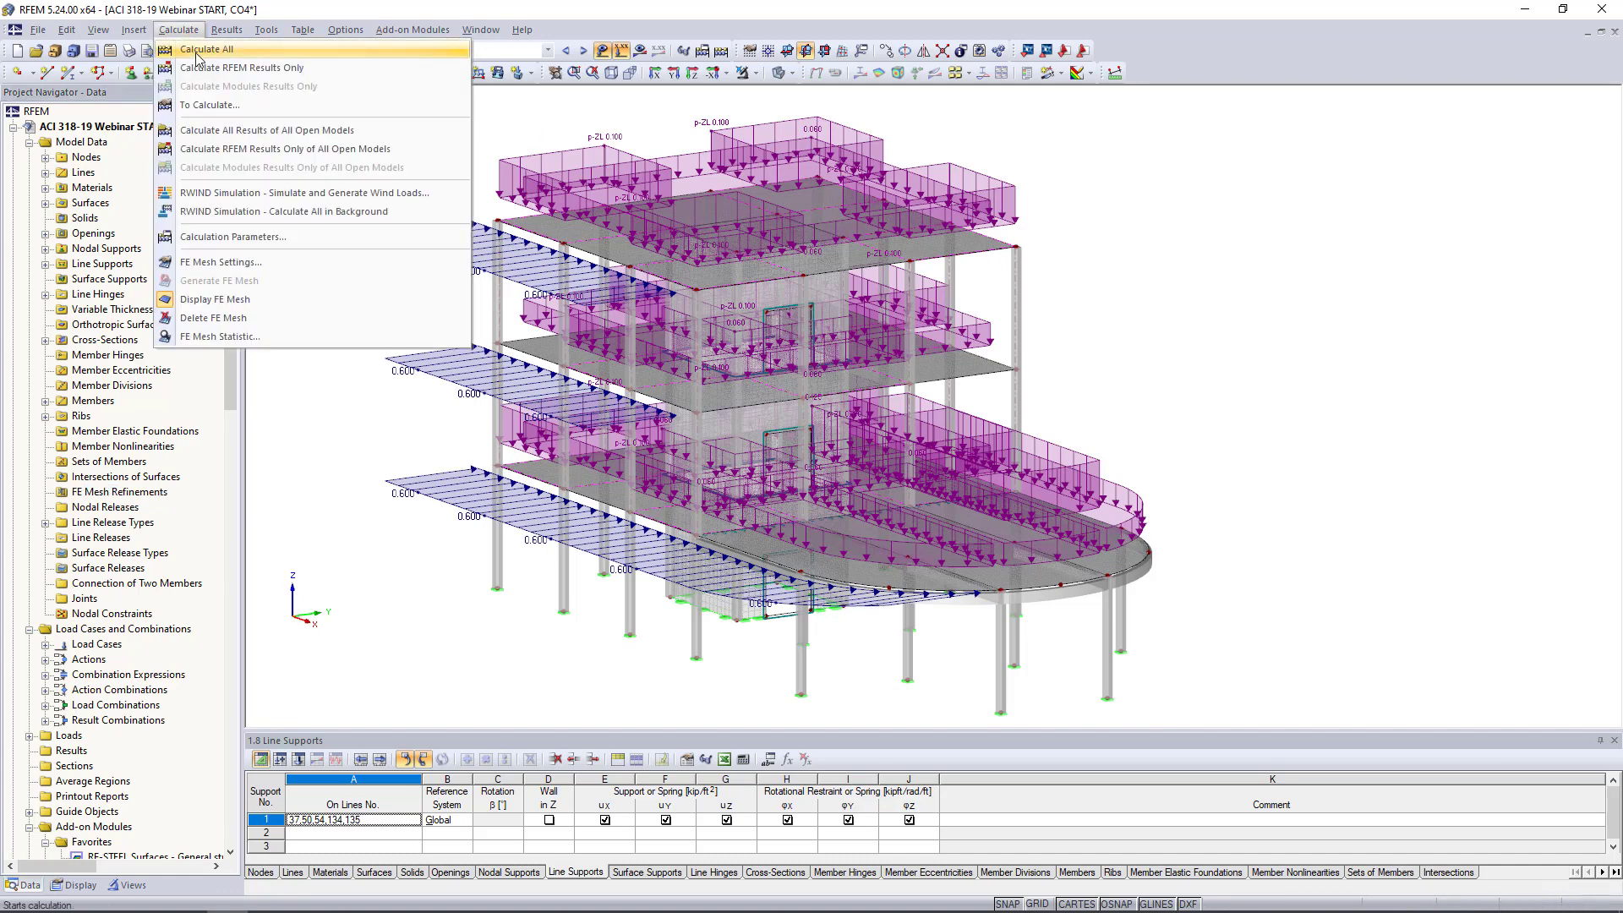
{"action": "mouse_move", "coordinate": [481, 29]}
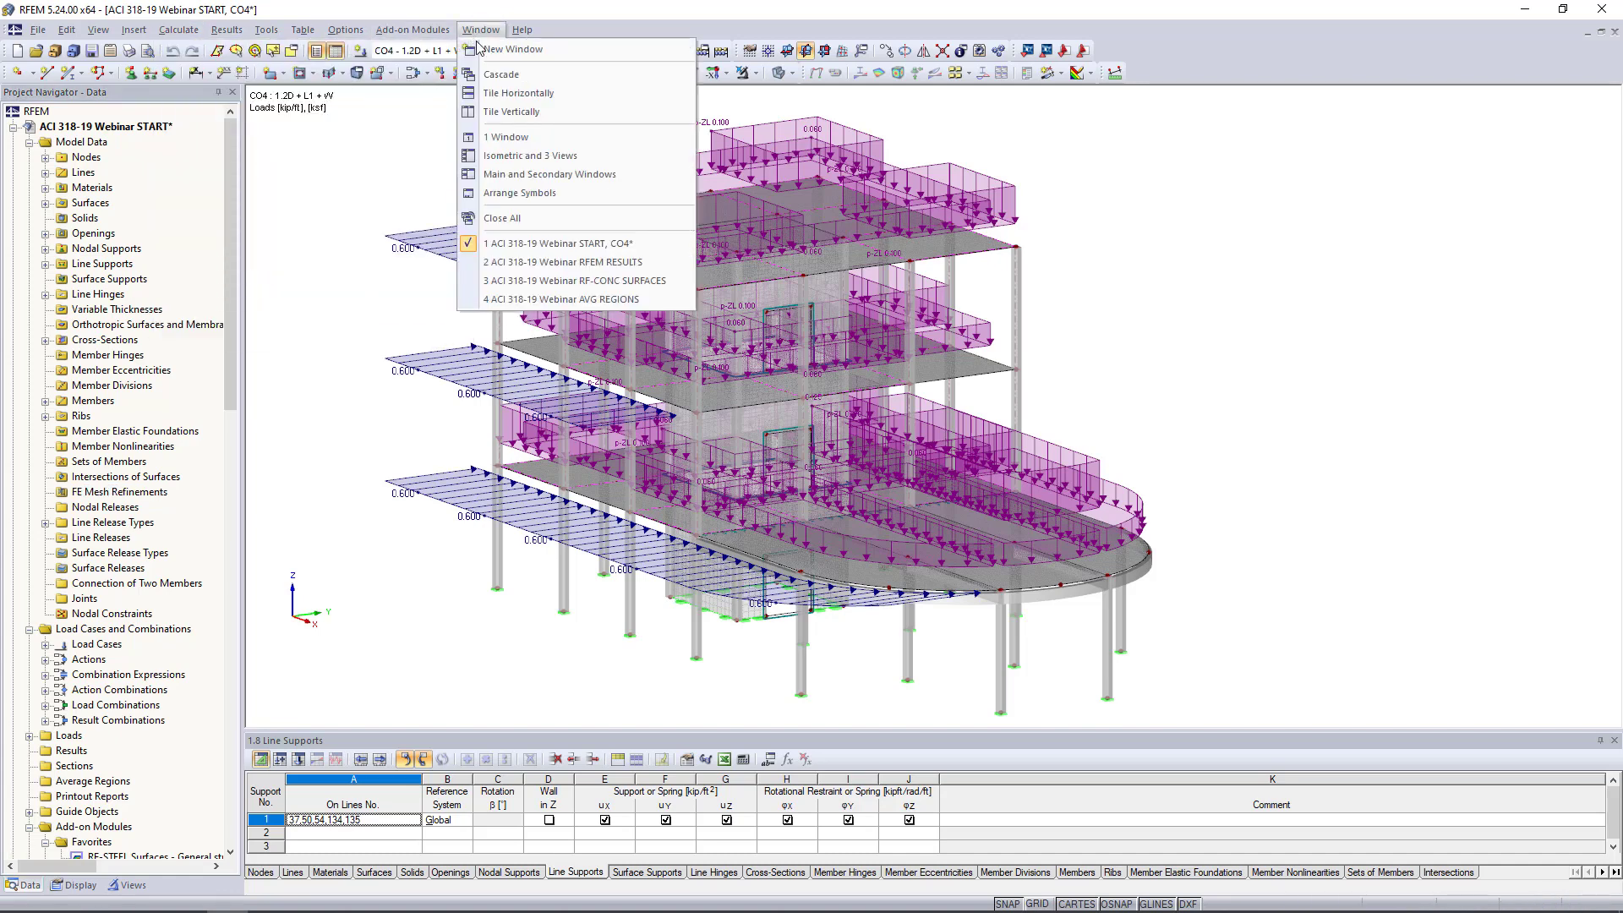
{"action": "left_click", "coordinate": [527, 263]}
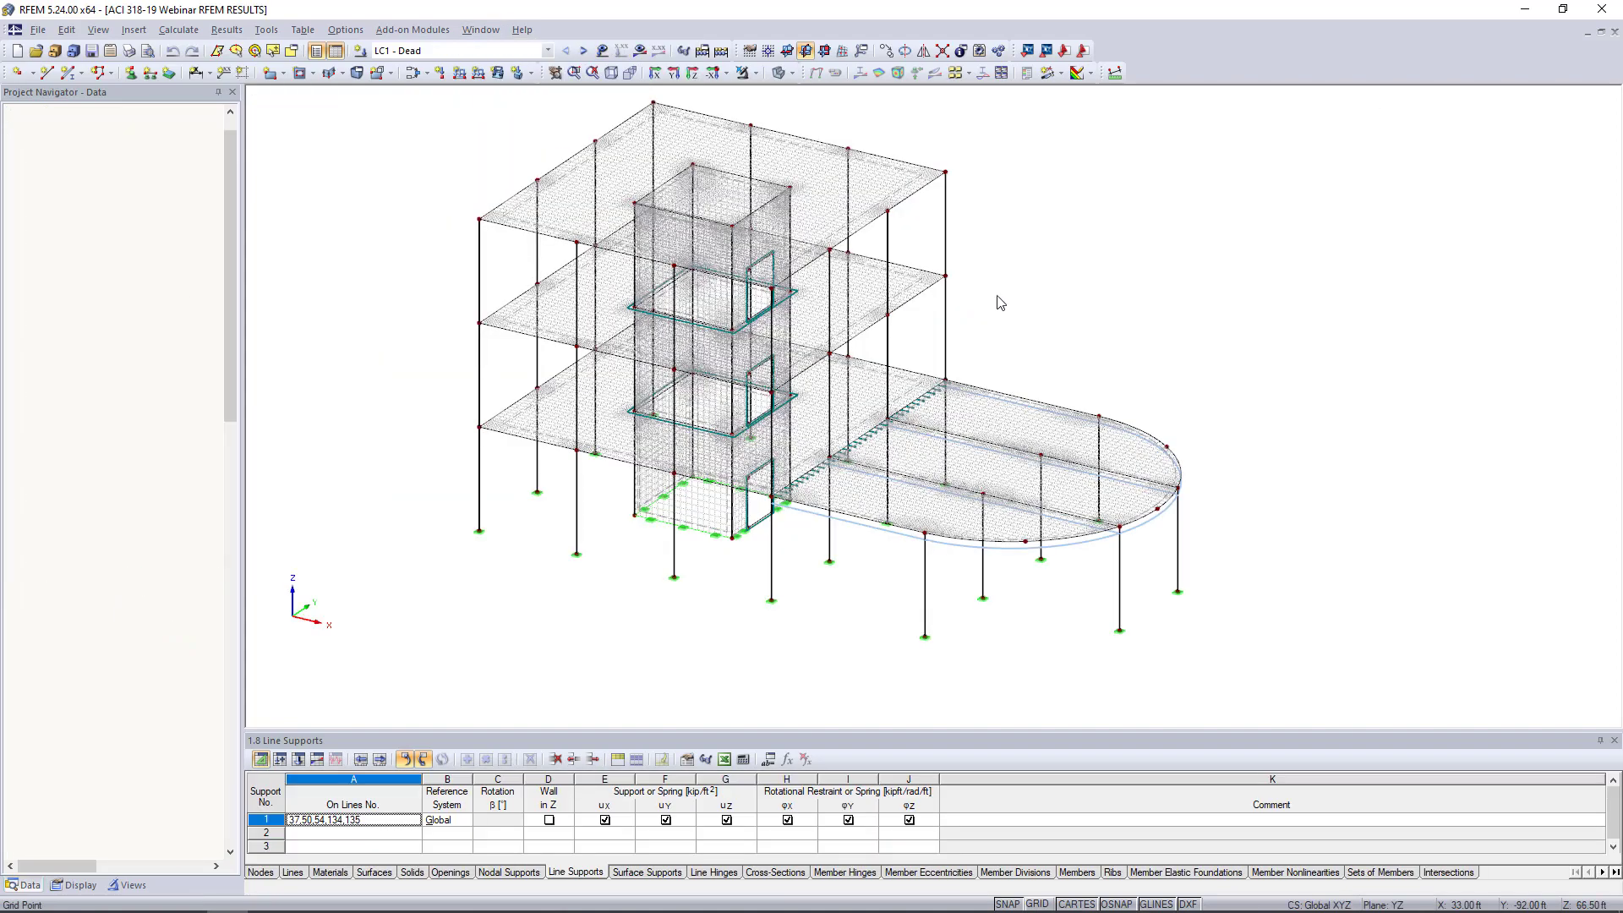
{"action": "middle_click_drag", "start_coordinate": [1123, 344], "coordinate": [1006, 322], "text": "ctrl"}
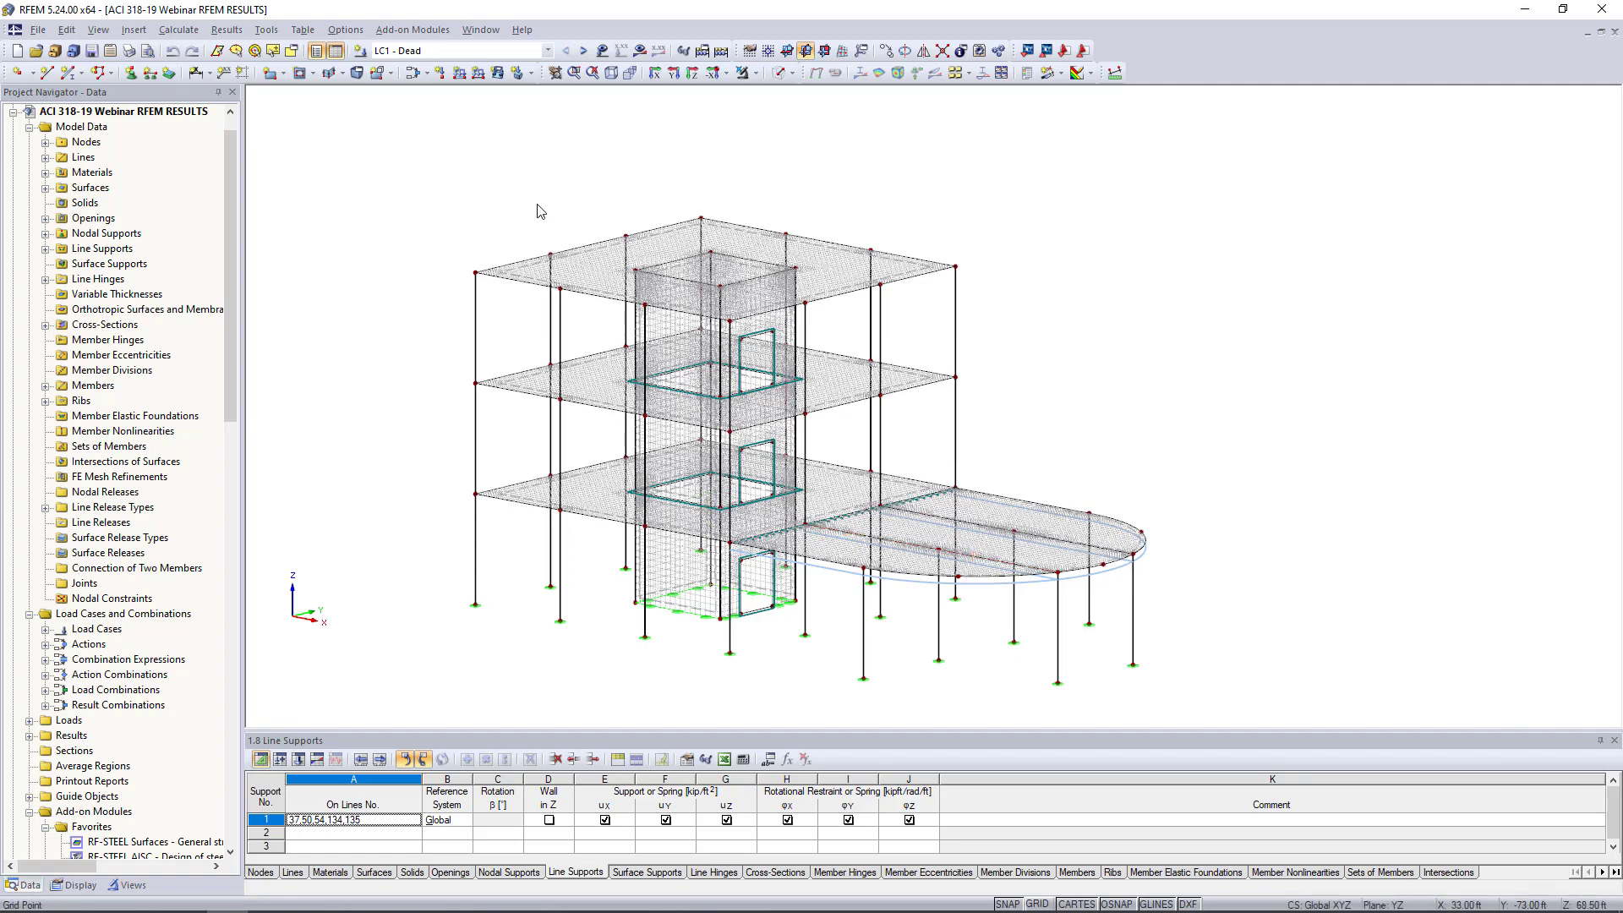
{"action": "left_click", "coordinate": [640, 51]}
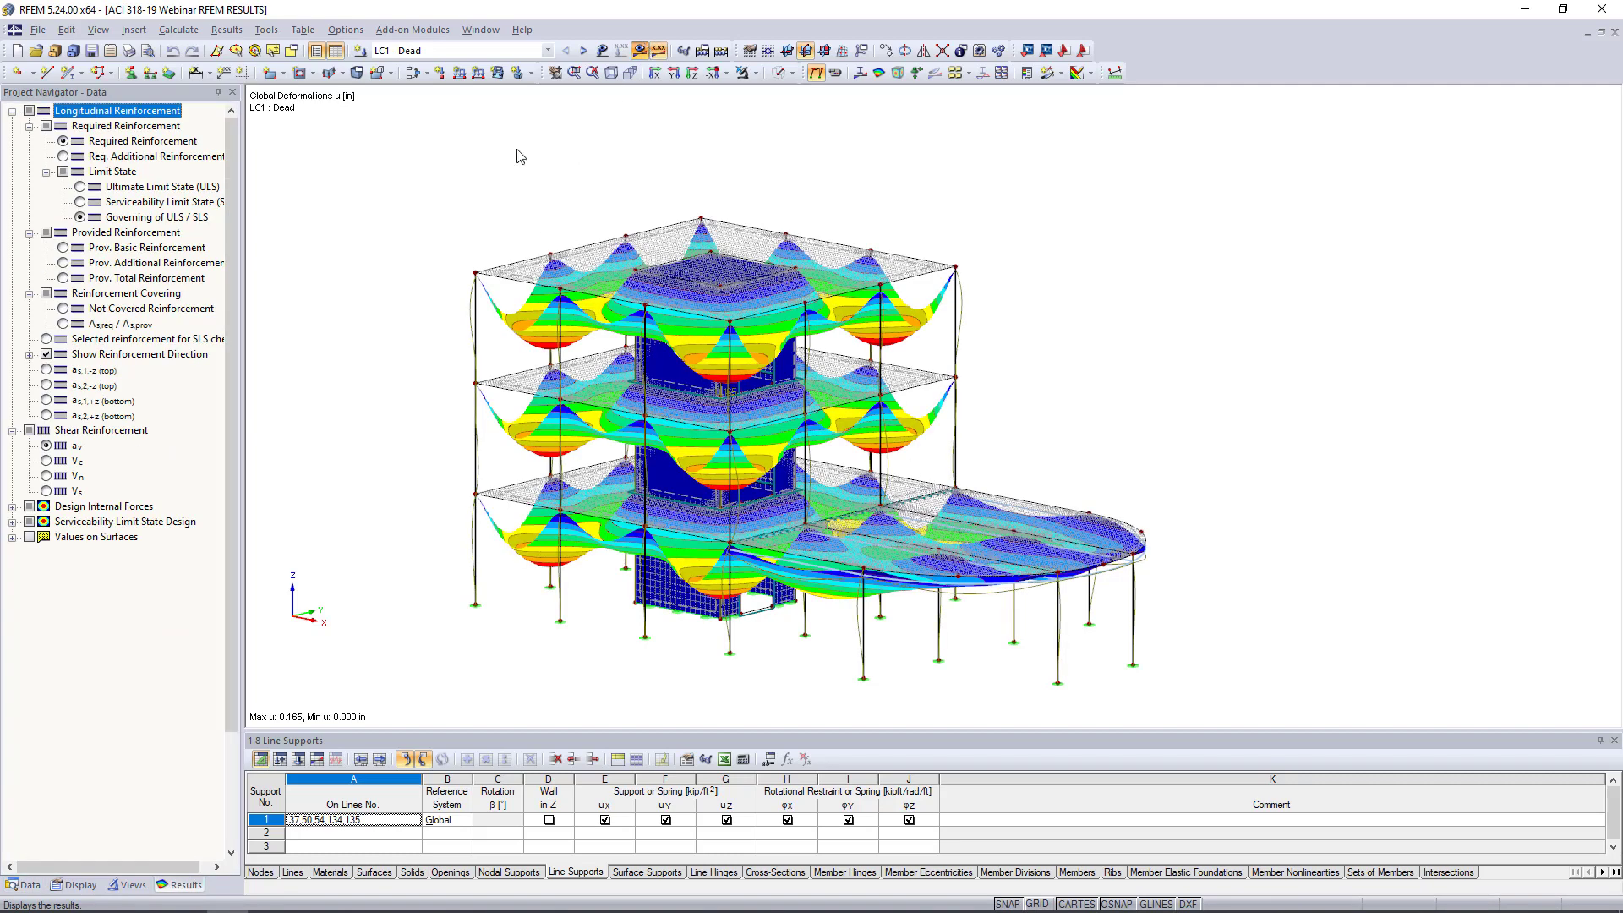
Step: Set the deformation display factor to 210 and collapse the surface results in the results tree
{"action": "left_click", "coordinate": [1435, 547]}
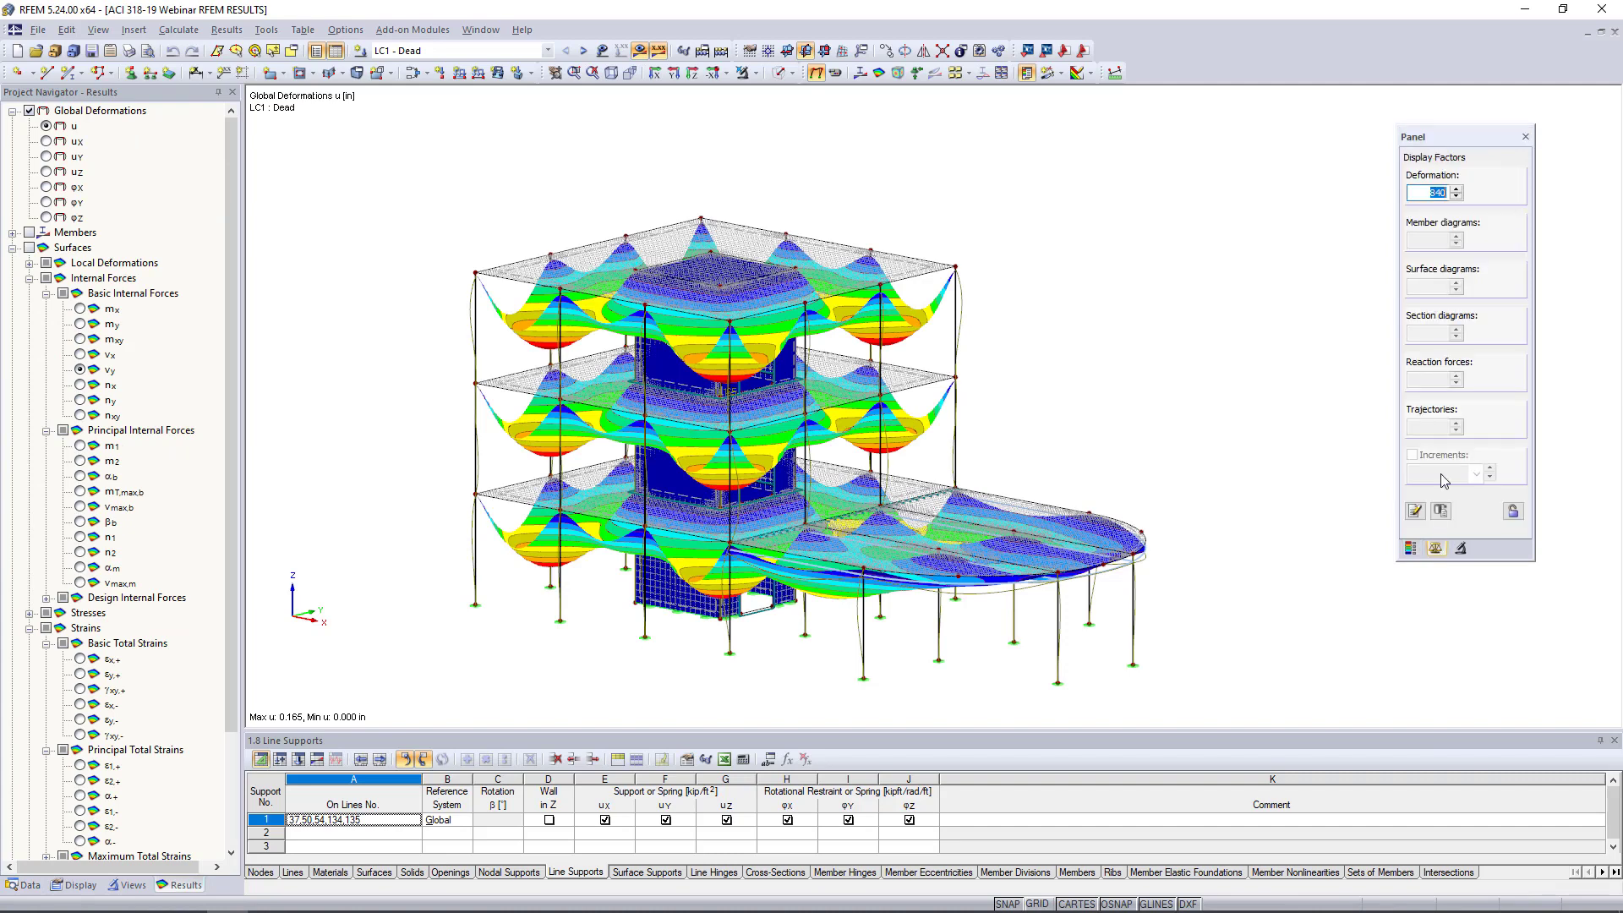
{"action": "type", "text": "210"}
{"action": "key", "text": "Return"}
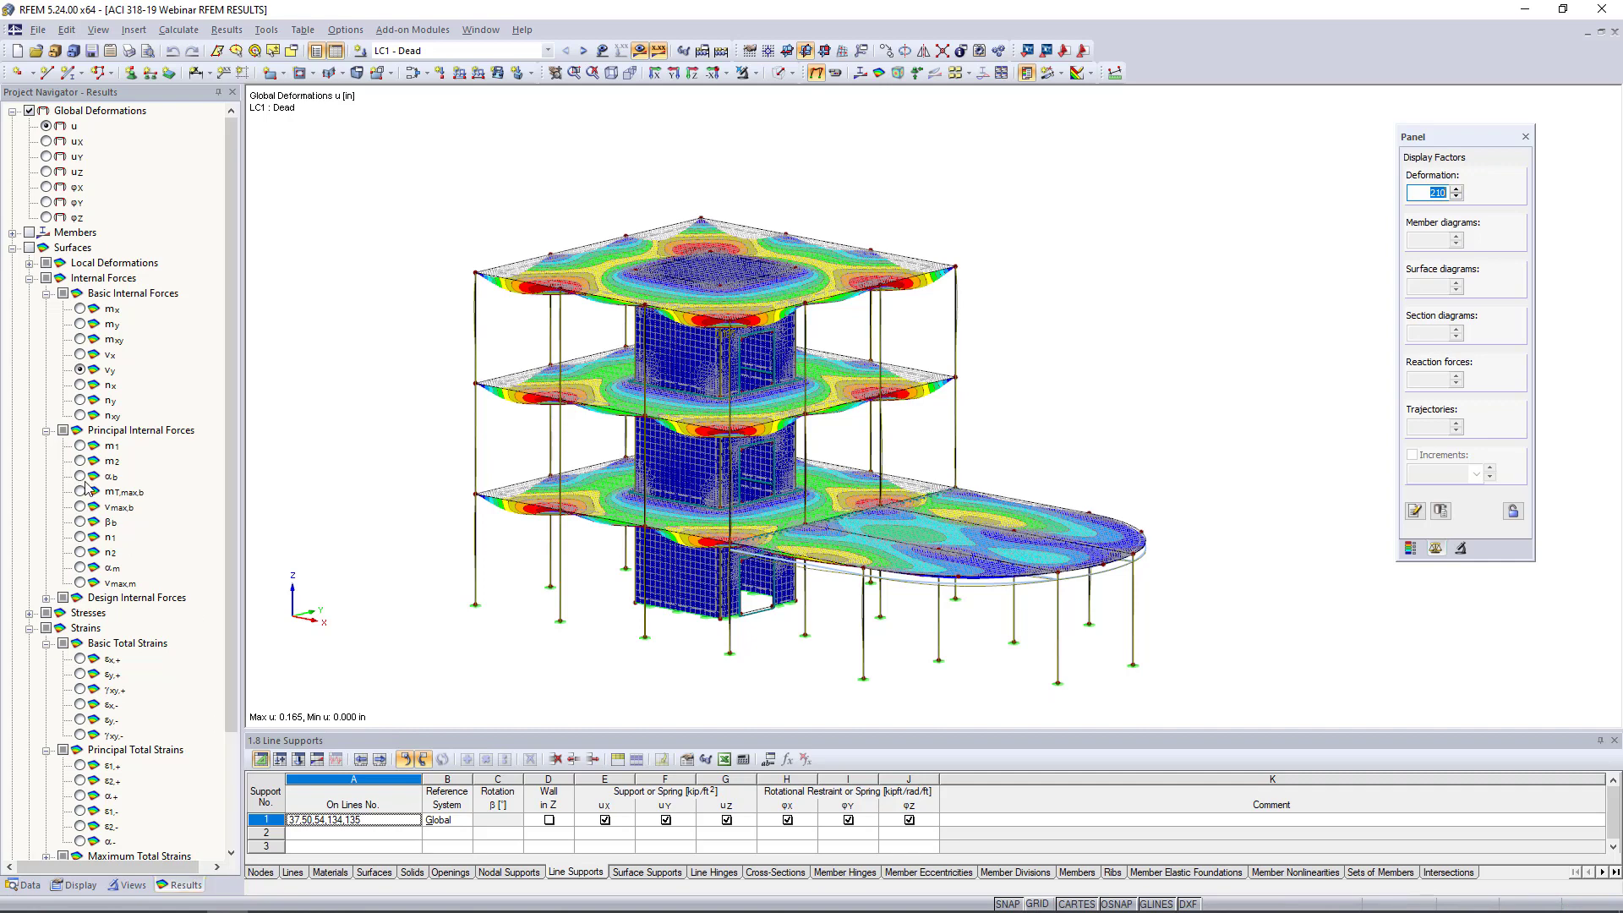
{"action": "left_click", "coordinate": [12, 247]}
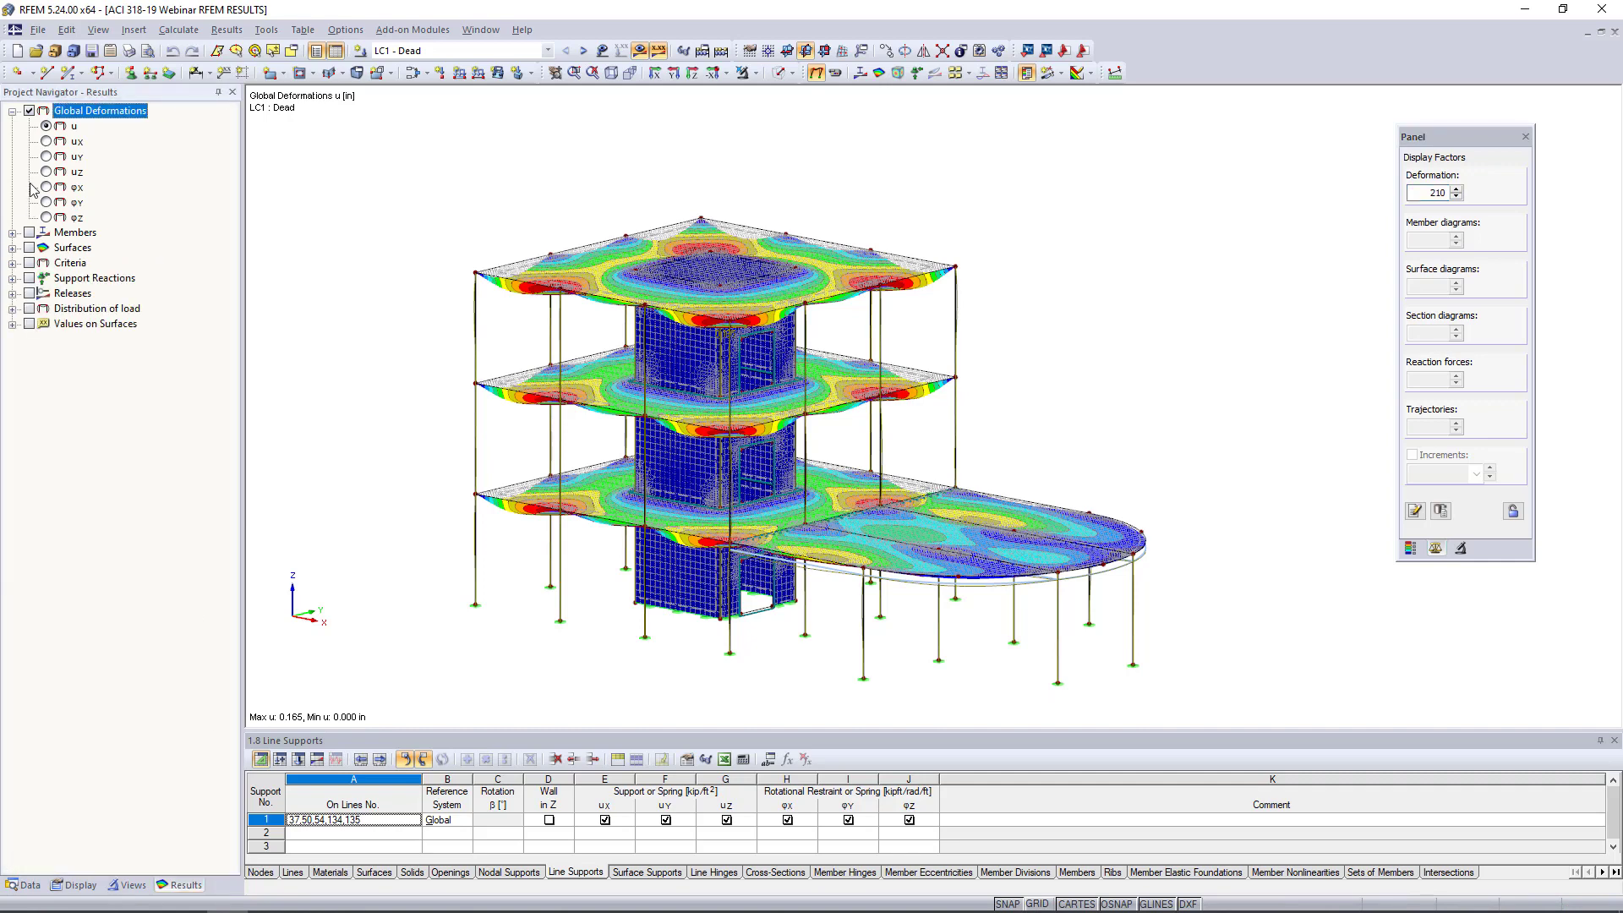
Step: Review the global deformations of the live and wind load cases through CO1 - 1.4D, reducing the deformation display factor where exaggerated
{"action": "left_click", "coordinate": [583, 52]}
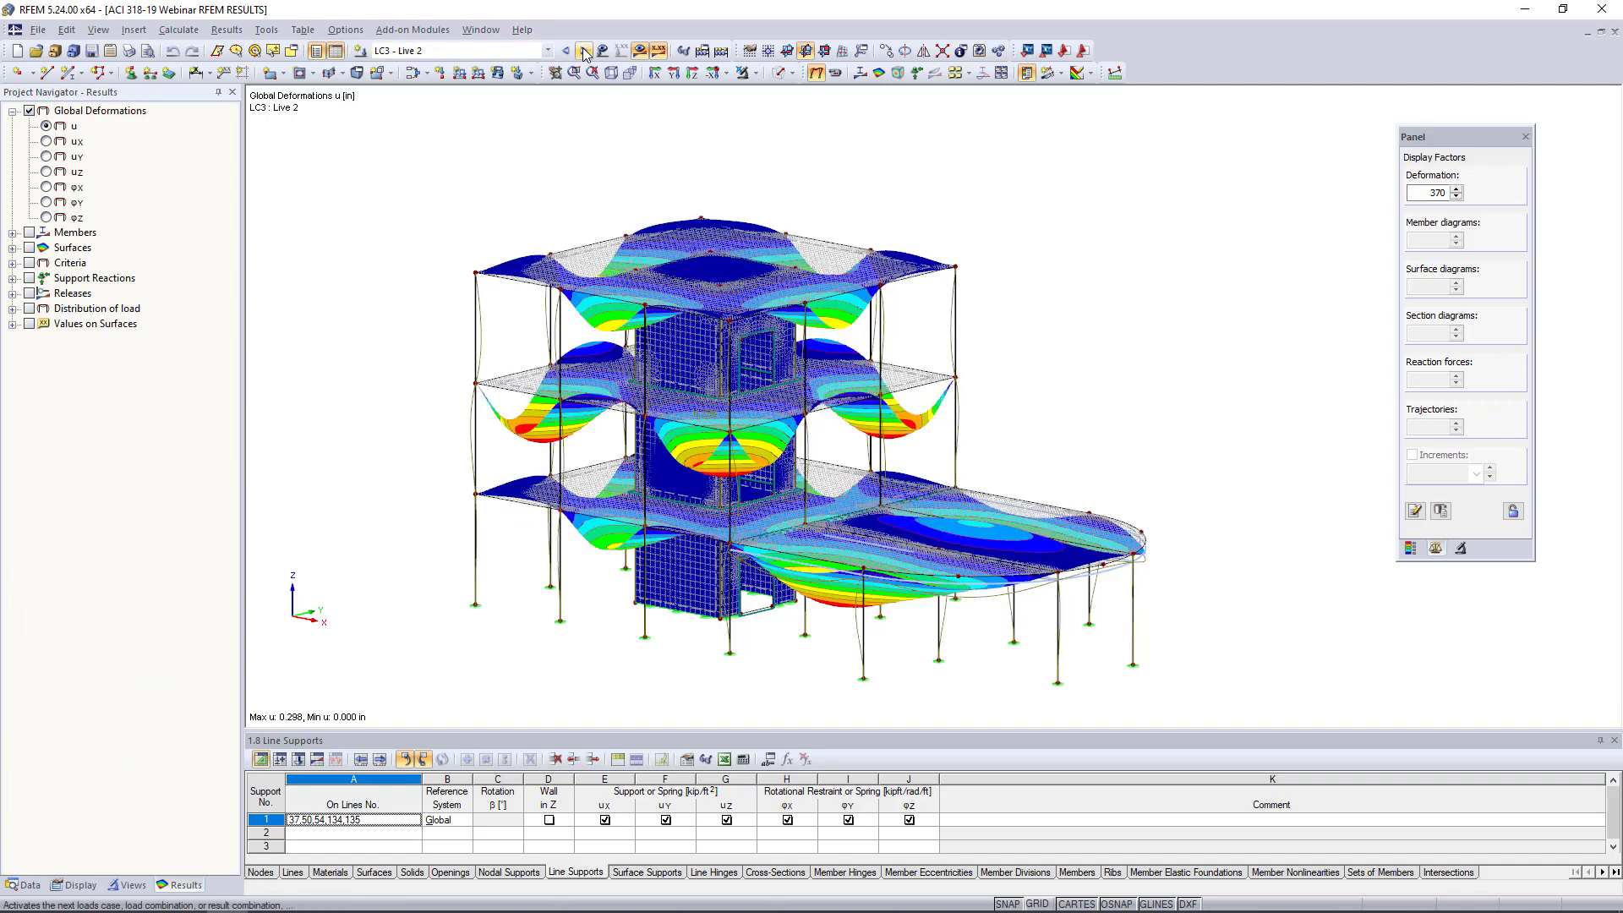
{"action": "left_click", "coordinate": [583, 53]}
{"action": "left_click", "coordinate": [1457, 197]}
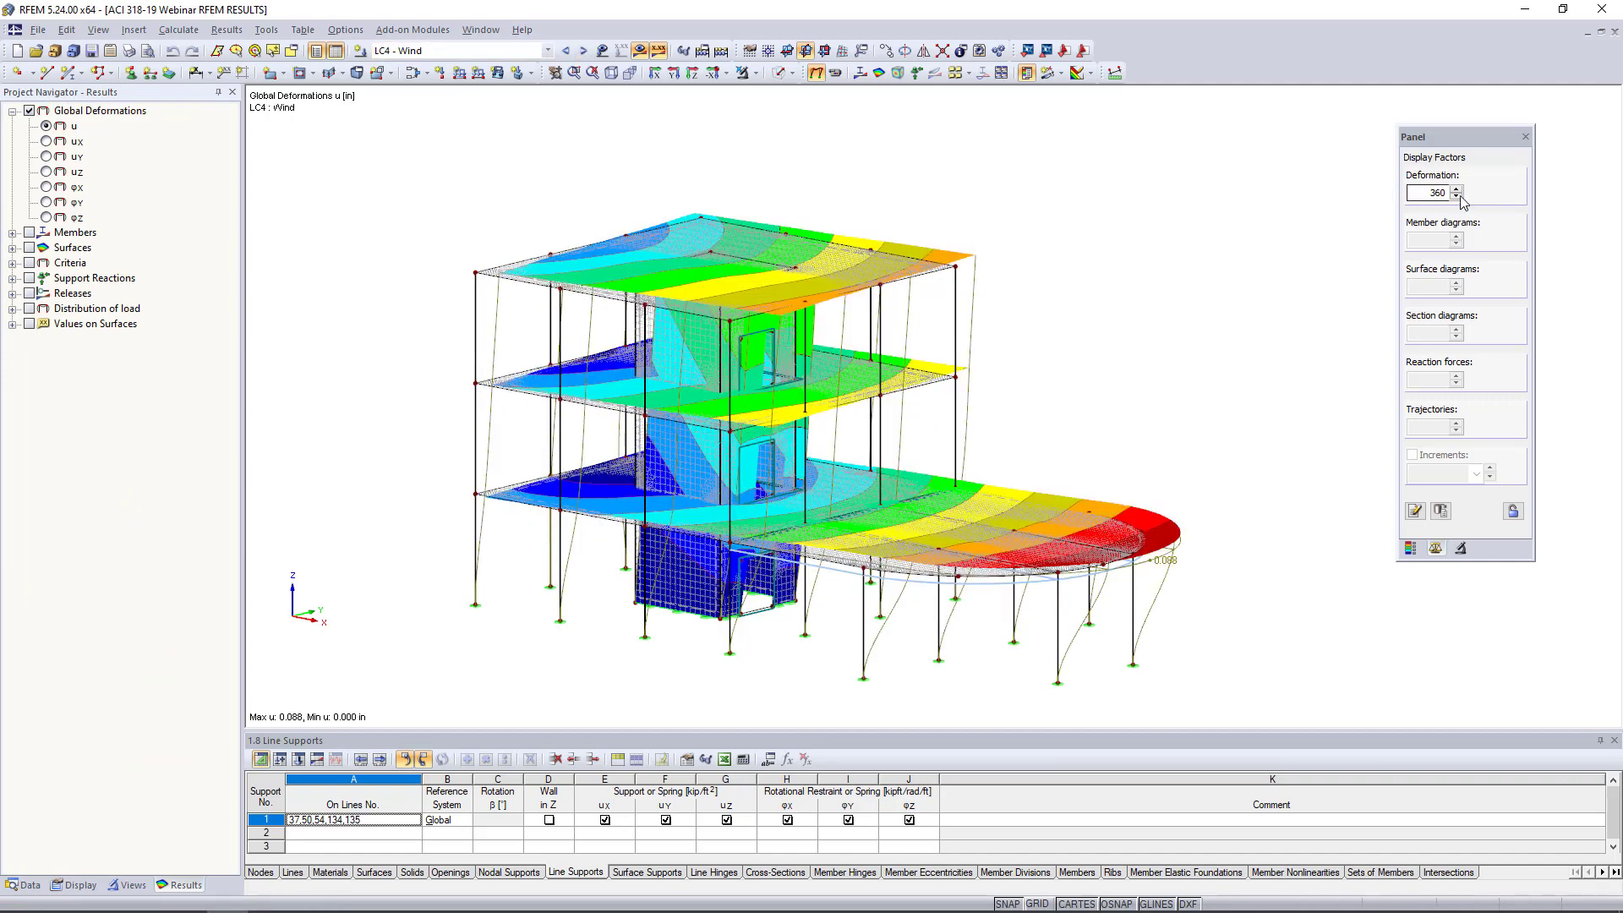
{"action": "left_click", "coordinate": [583, 52]}
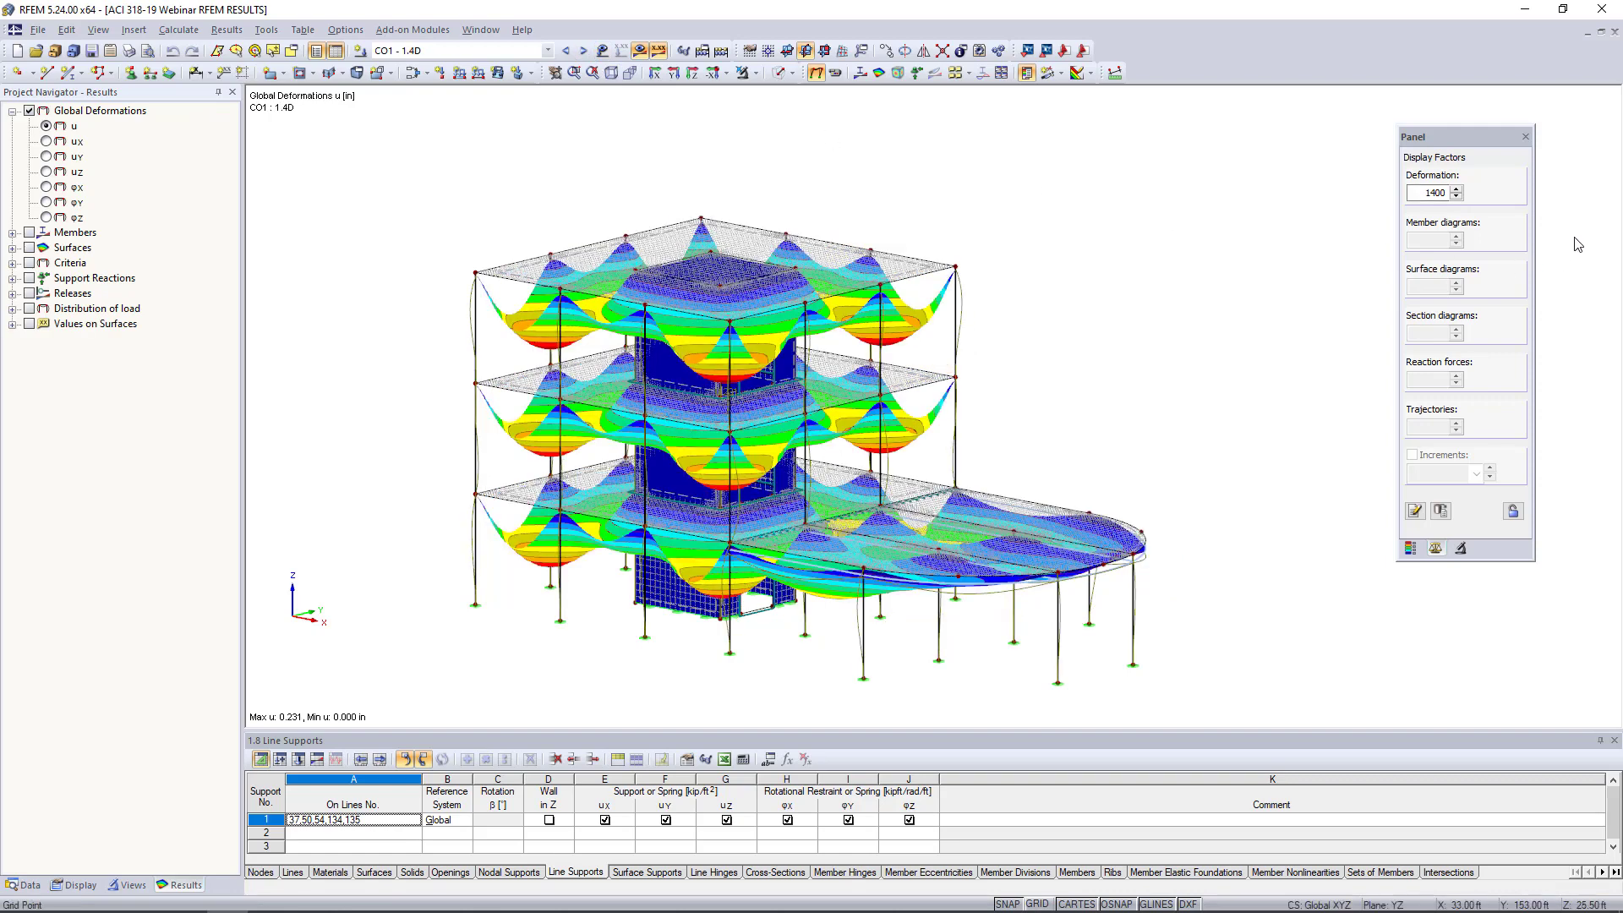
{"action": "left_click", "coordinate": [1457, 200]}
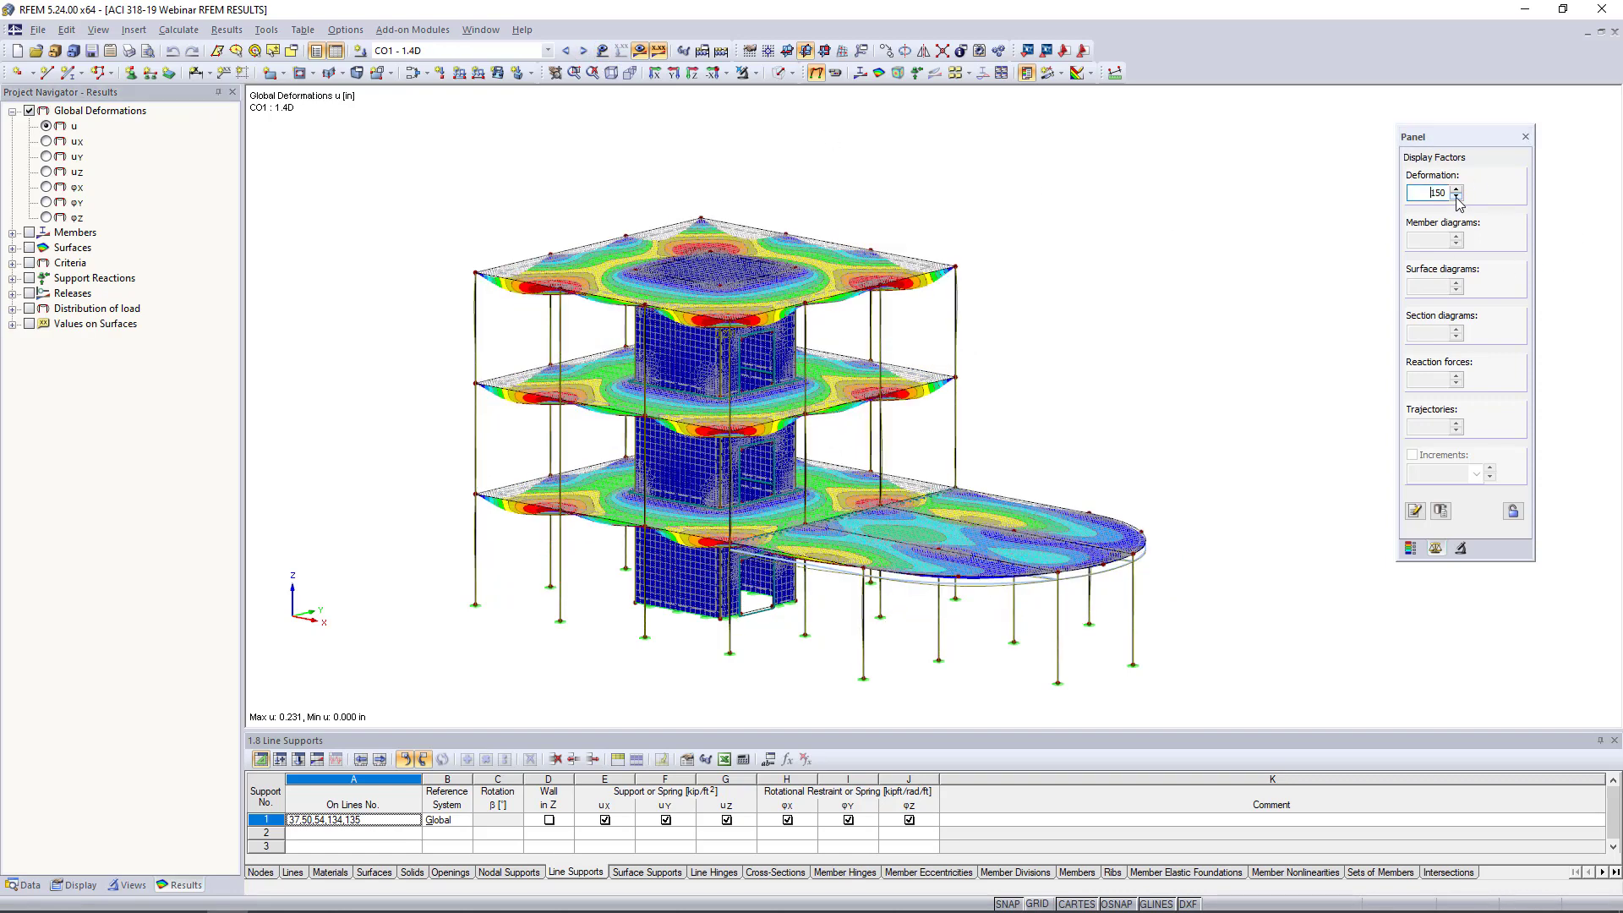
Step: Show the color scale of the CO1 global deformations and enable smooth color transition for it
{"action": "left_click", "coordinate": [1410, 549]}
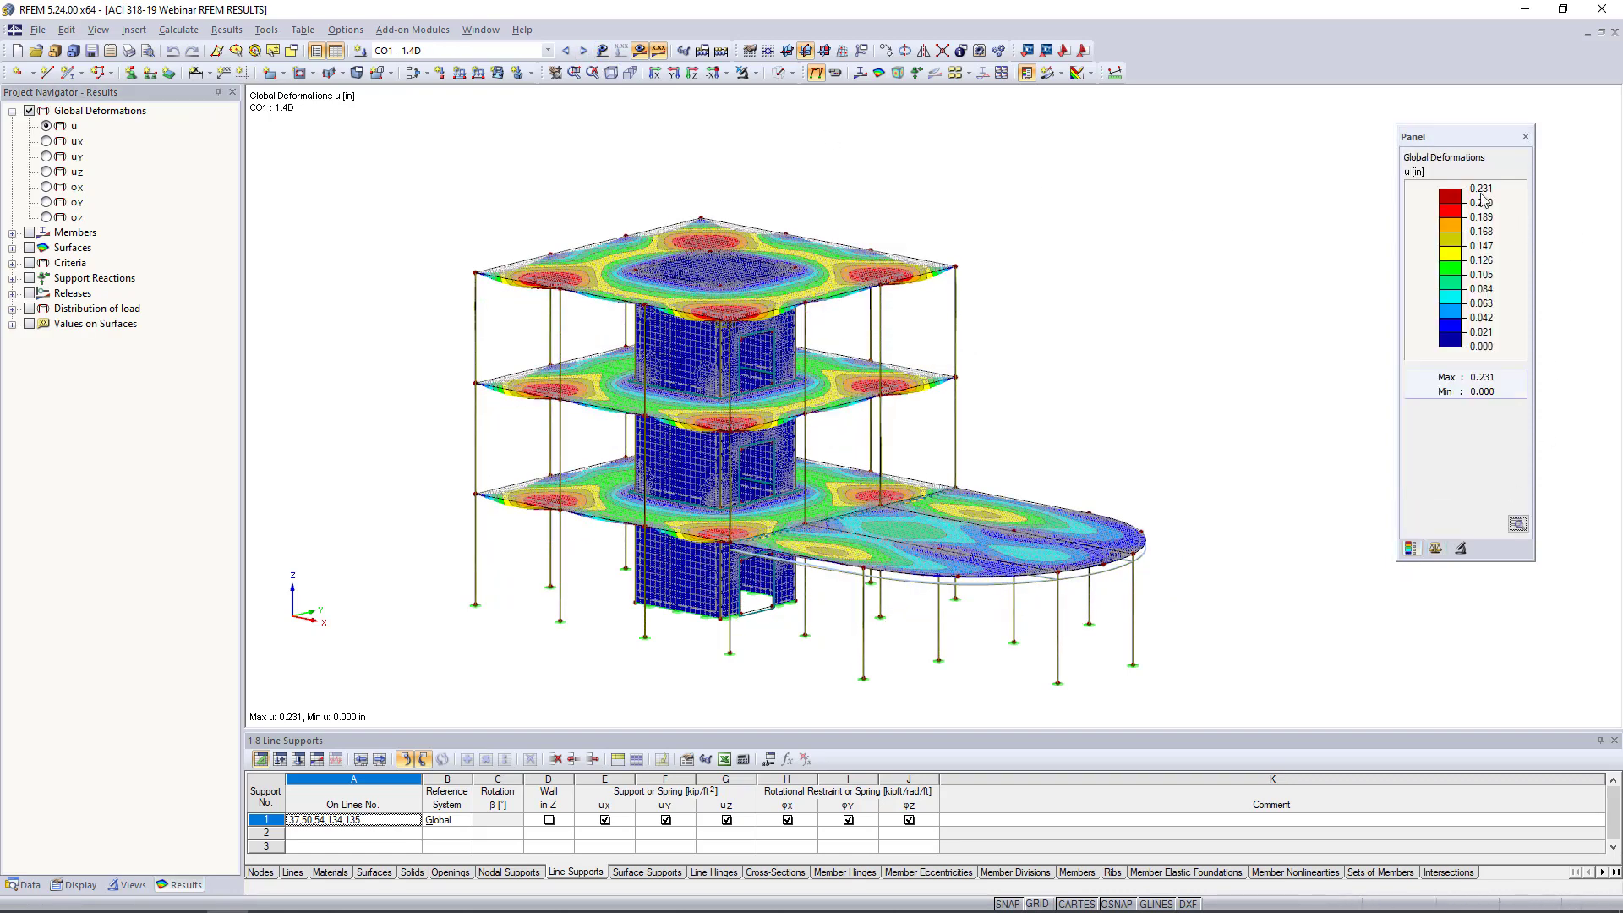
{"action": "left_click", "coordinate": [1518, 524]}
{"action": "left_click", "coordinate": [1409, 721]}
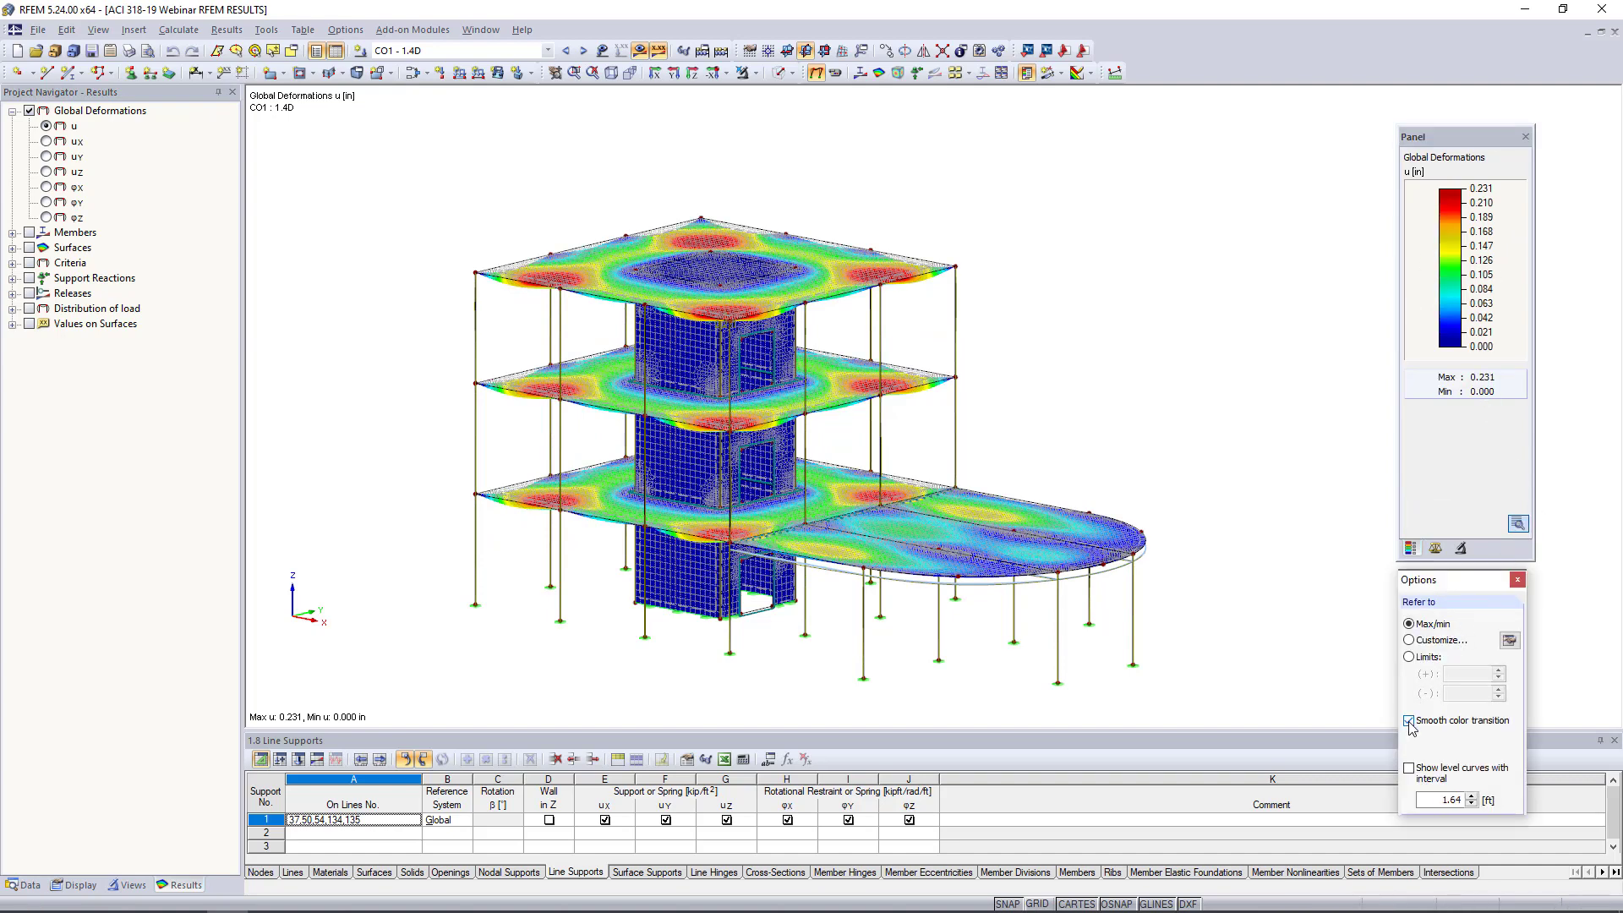
{"action": "left_click", "coordinate": [1518, 581]}
{"action": "middle_click_drag", "start_coordinate": [1152, 351], "coordinate": [1110, 389], "text": "ctrl"}
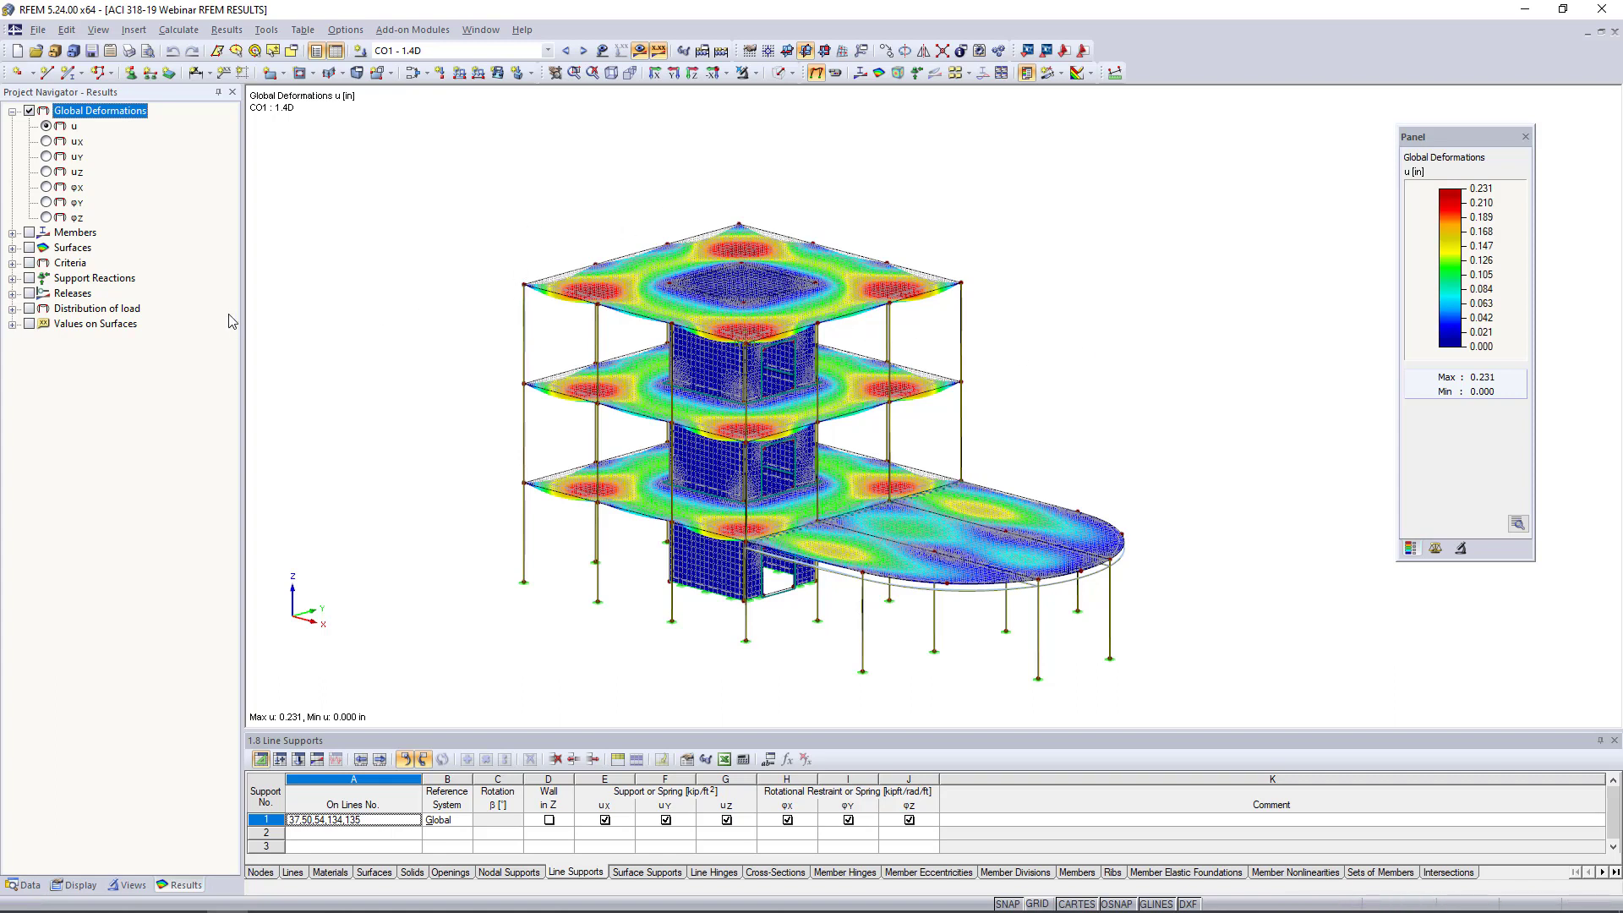
Step: Turn off the global deformations and display the member internal force Mz diagrams for CO1
{"action": "left_click", "coordinate": [29, 112]}
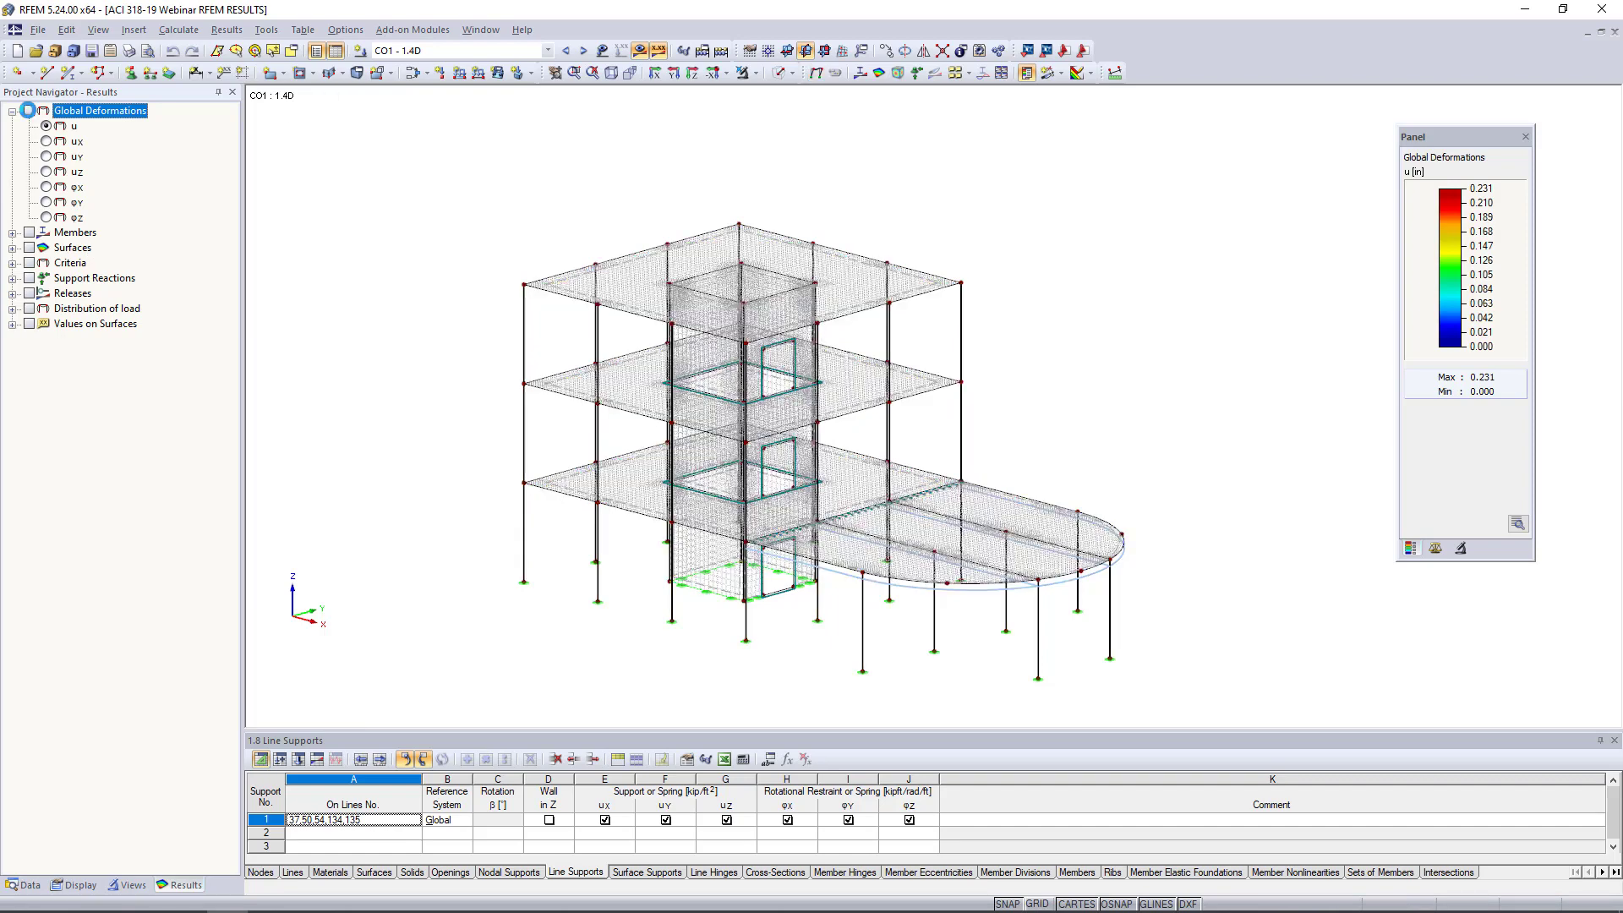
{"action": "left_click", "coordinate": [13, 111]}
{"action": "left_click", "coordinate": [13, 126]}
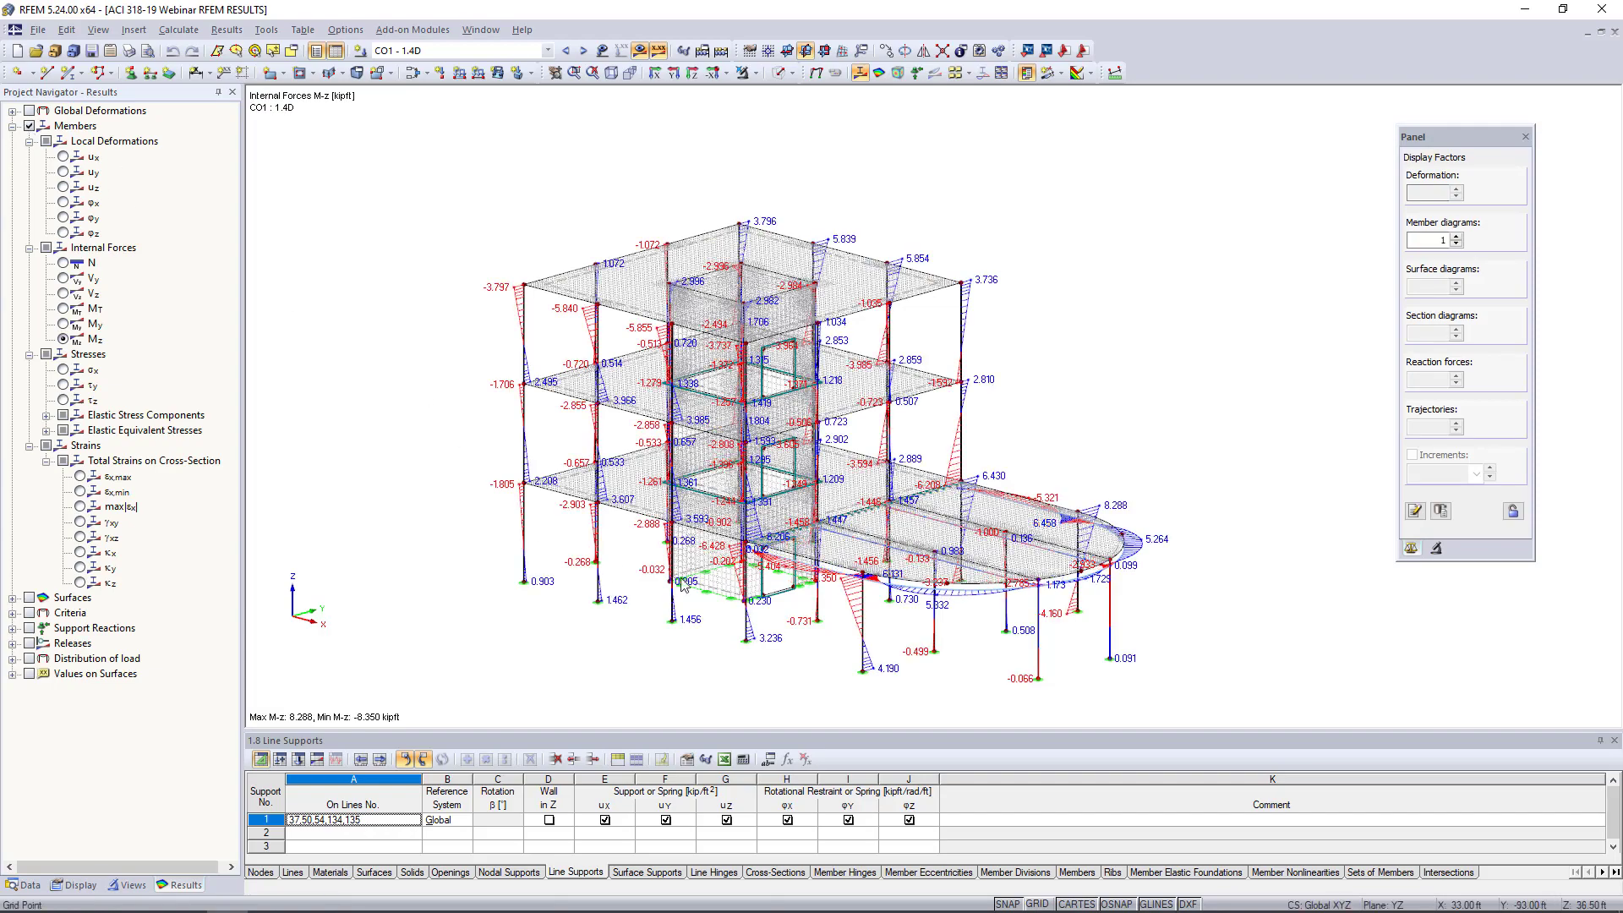
Step: Isolate the row of four ground-floor columns where the main building meets the curved slab, using visibility by selected objects
{"action": "middle_click_drag", "start_coordinate": [750, 565], "coordinate": [1052, 458], "text": "ctrl"}
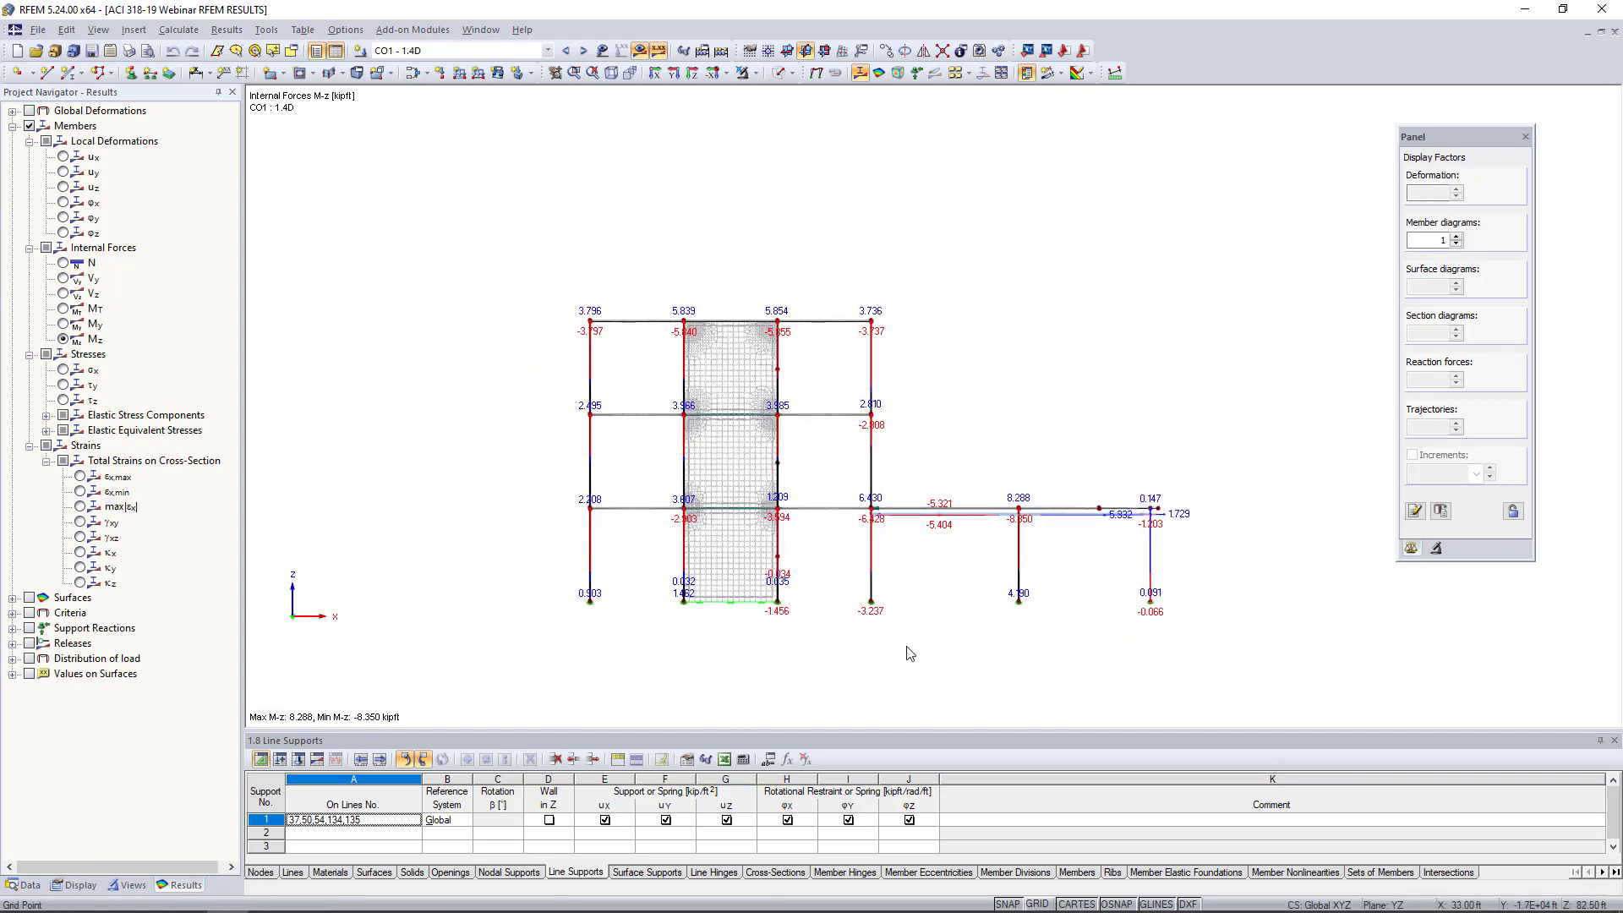
{"action": "scroll", "coordinate": [904, 642], "scroll_direction": "up", "scroll_amount": 5}
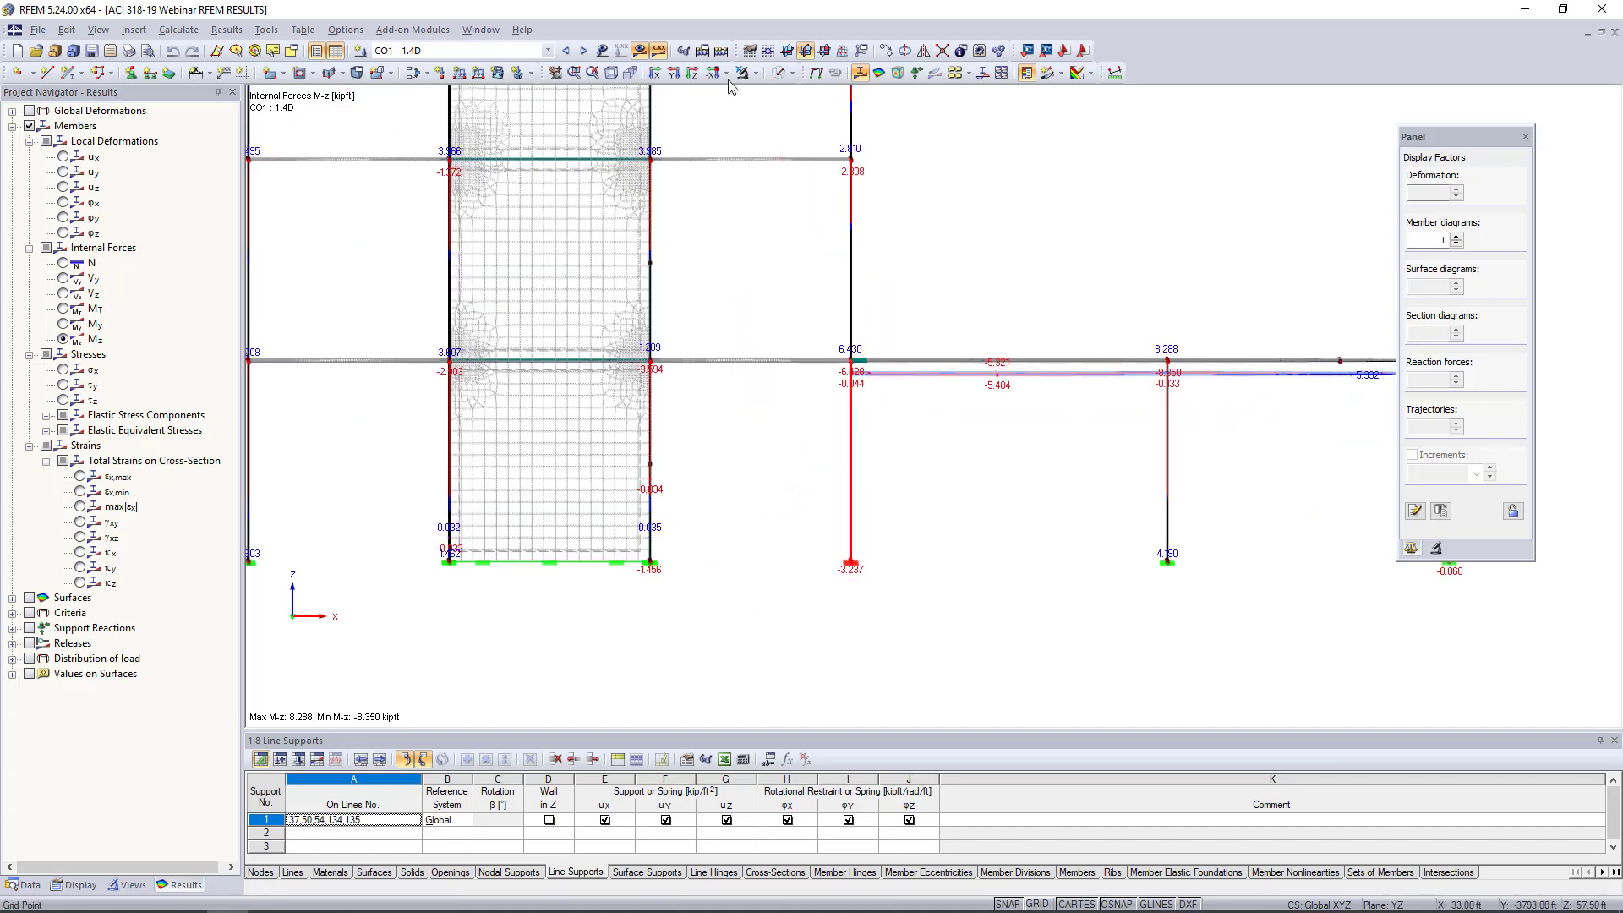
{"action": "left_click", "coordinate": [755, 73]}
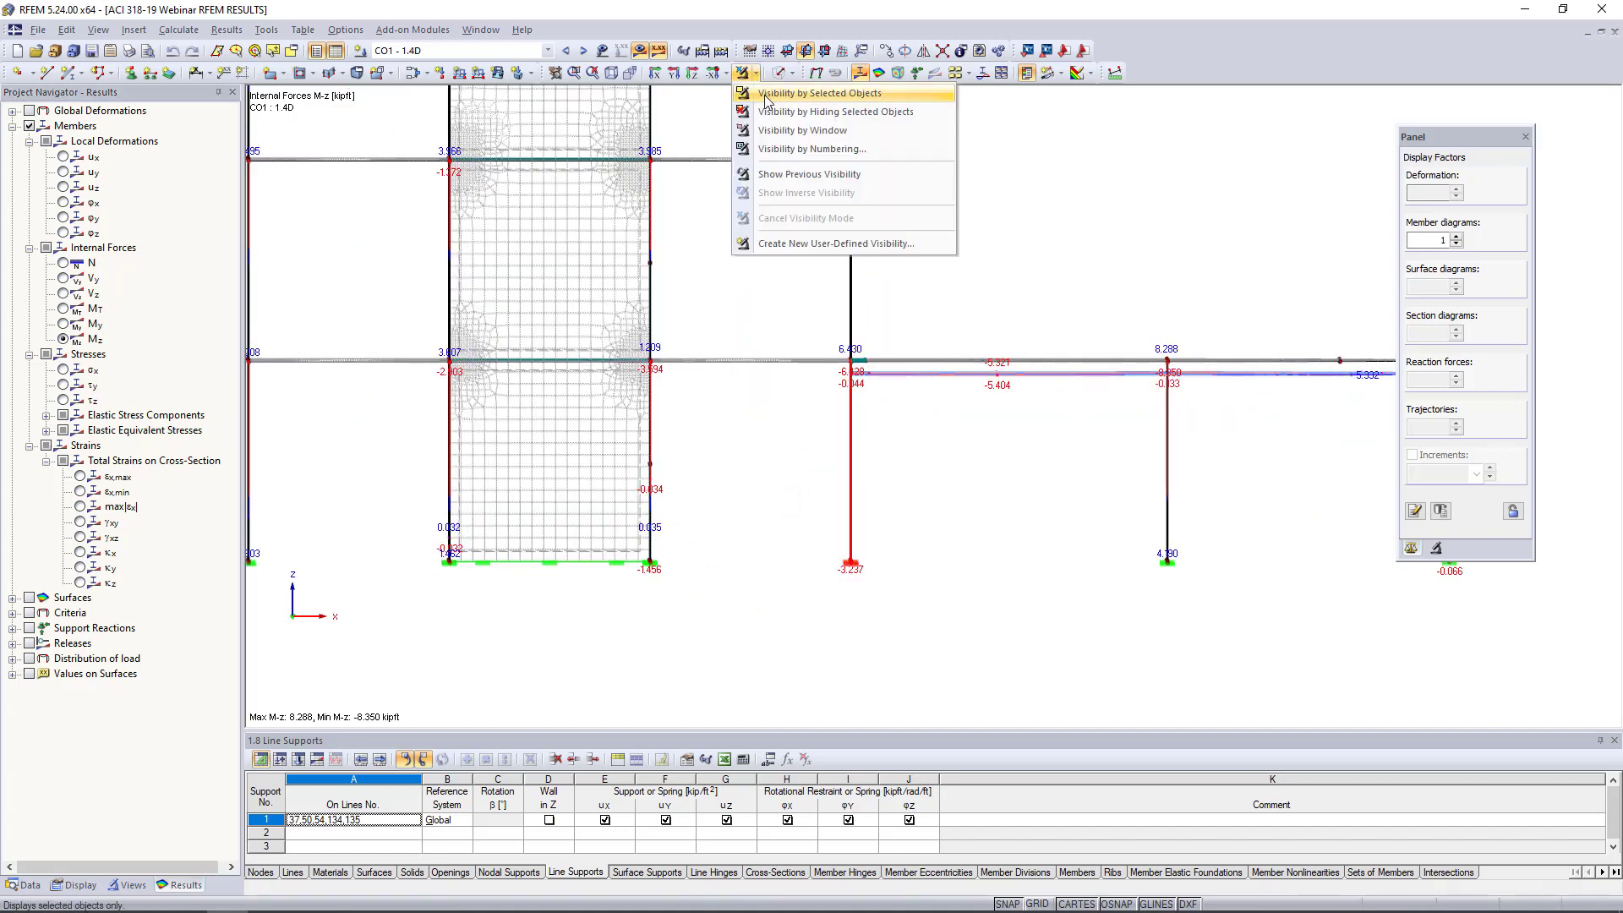
{"action": "left_click", "coordinate": [766, 100]}
{"action": "middle_click_drag", "start_coordinate": [1011, 257], "coordinate": [867, 312], "text": "ctrl"}
{"action": "scroll", "coordinate": [821, 460], "scroll_direction": "up", "scroll_amount": 3}
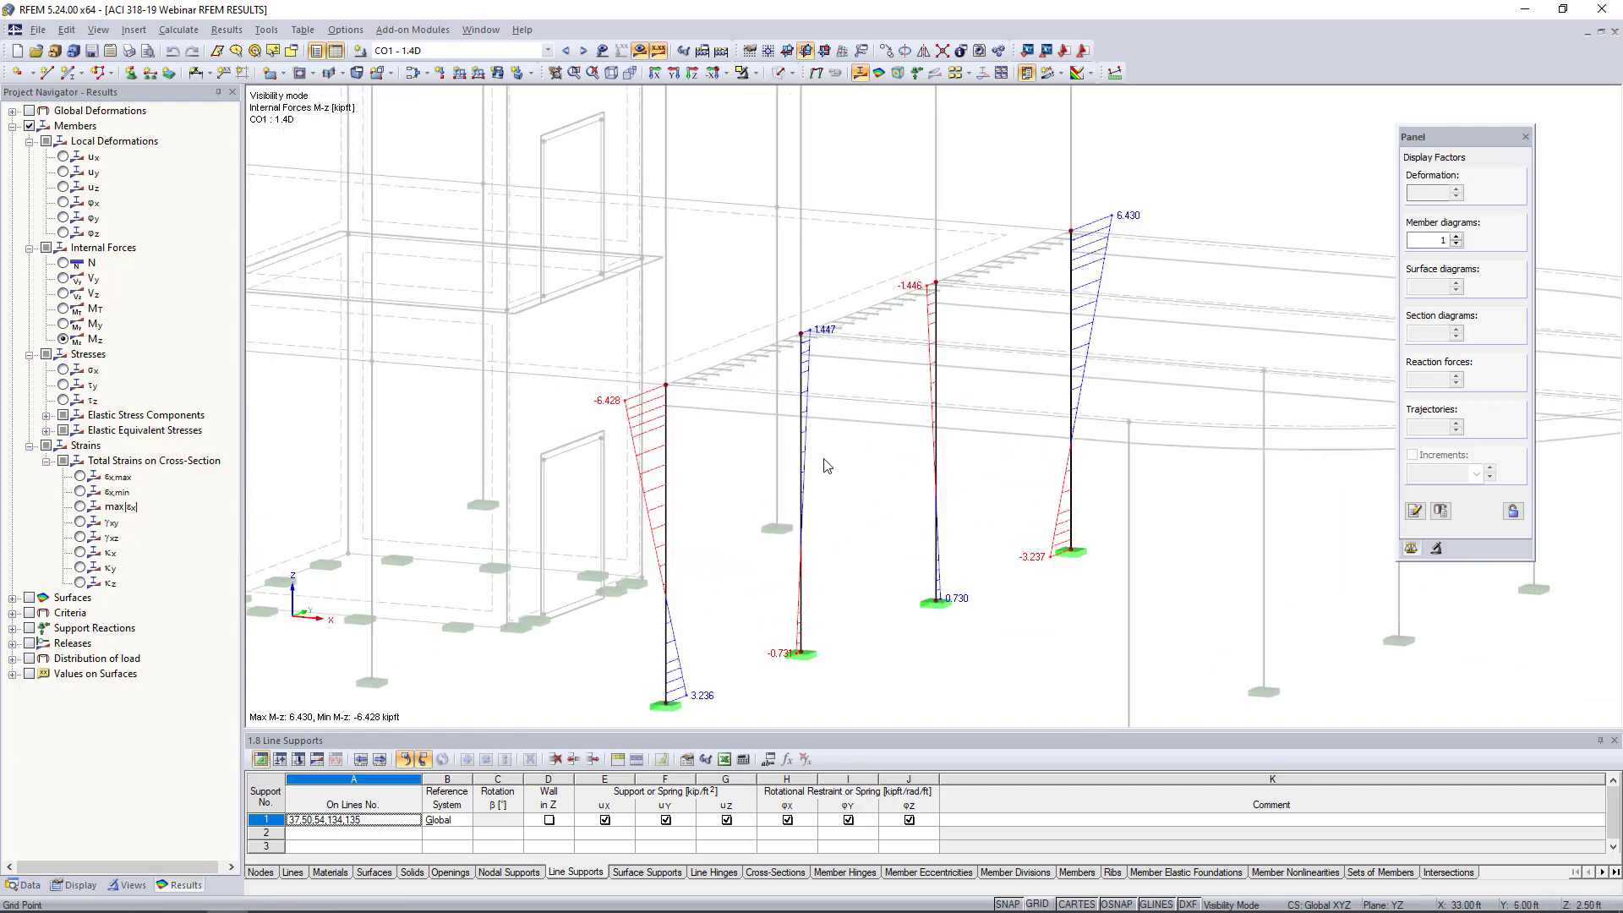
Step: Display the axial force N and the shear force Vy diagrams on the isolated columns
{"action": "left_click", "coordinate": [64, 263]}
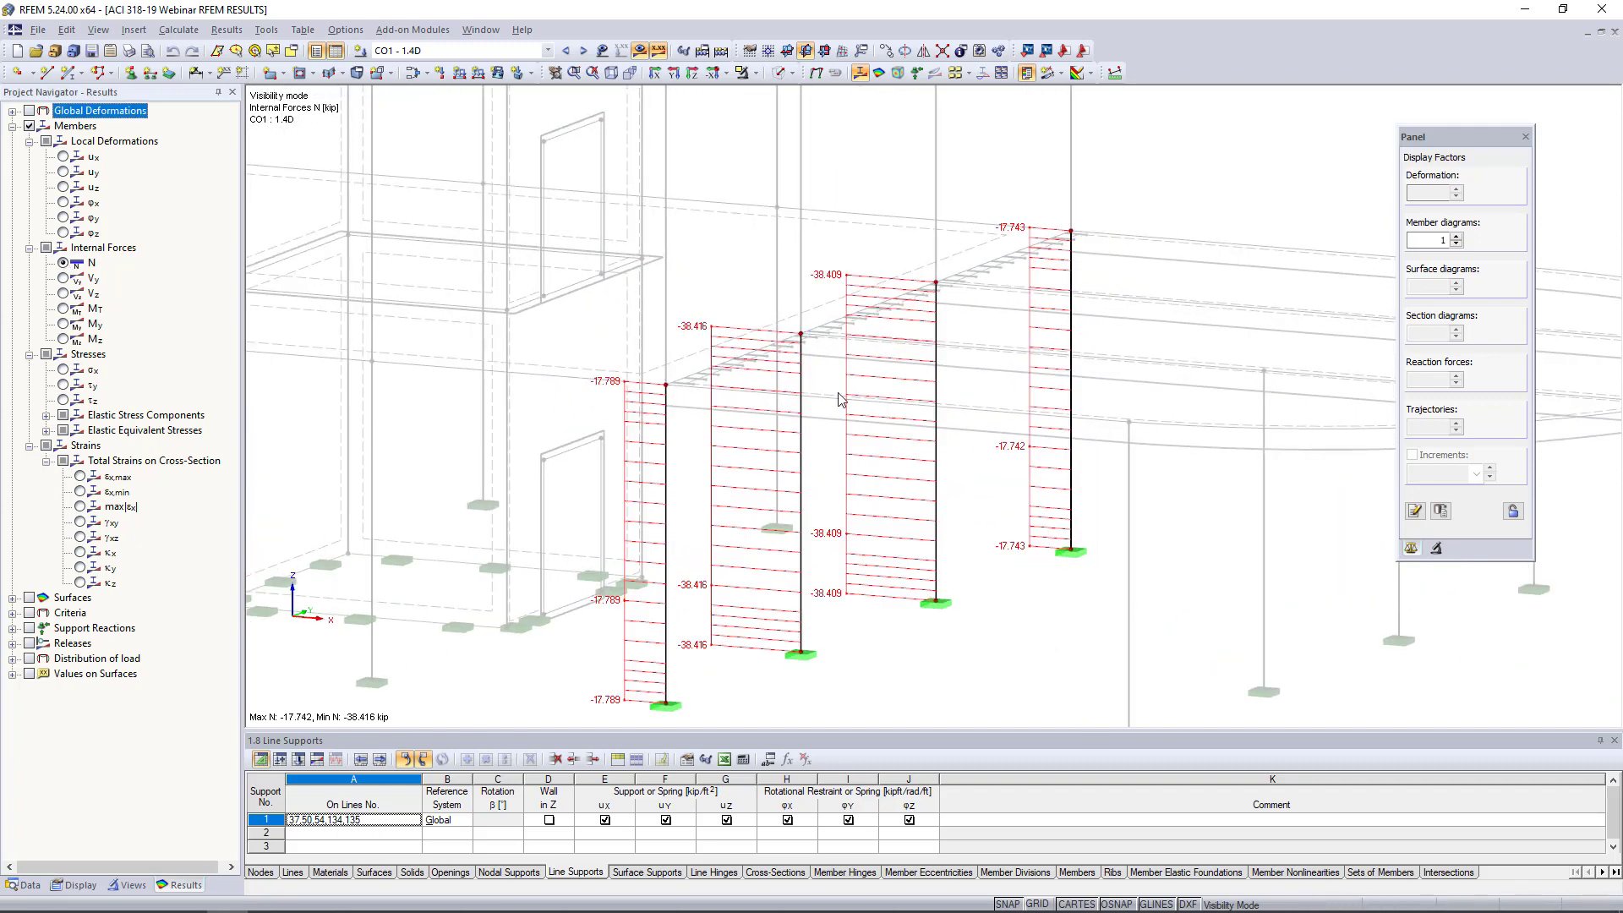
{"action": "scroll", "coordinate": [842, 399], "scroll_direction": "down", "scroll_amount": 1}
{"action": "middle_click_drag", "start_coordinate": [839, 393], "coordinate": [812, 407], "text": "ctrl"}
{"action": "scroll", "coordinate": [812, 407], "scroll_direction": "down", "scroll_amount": 1}
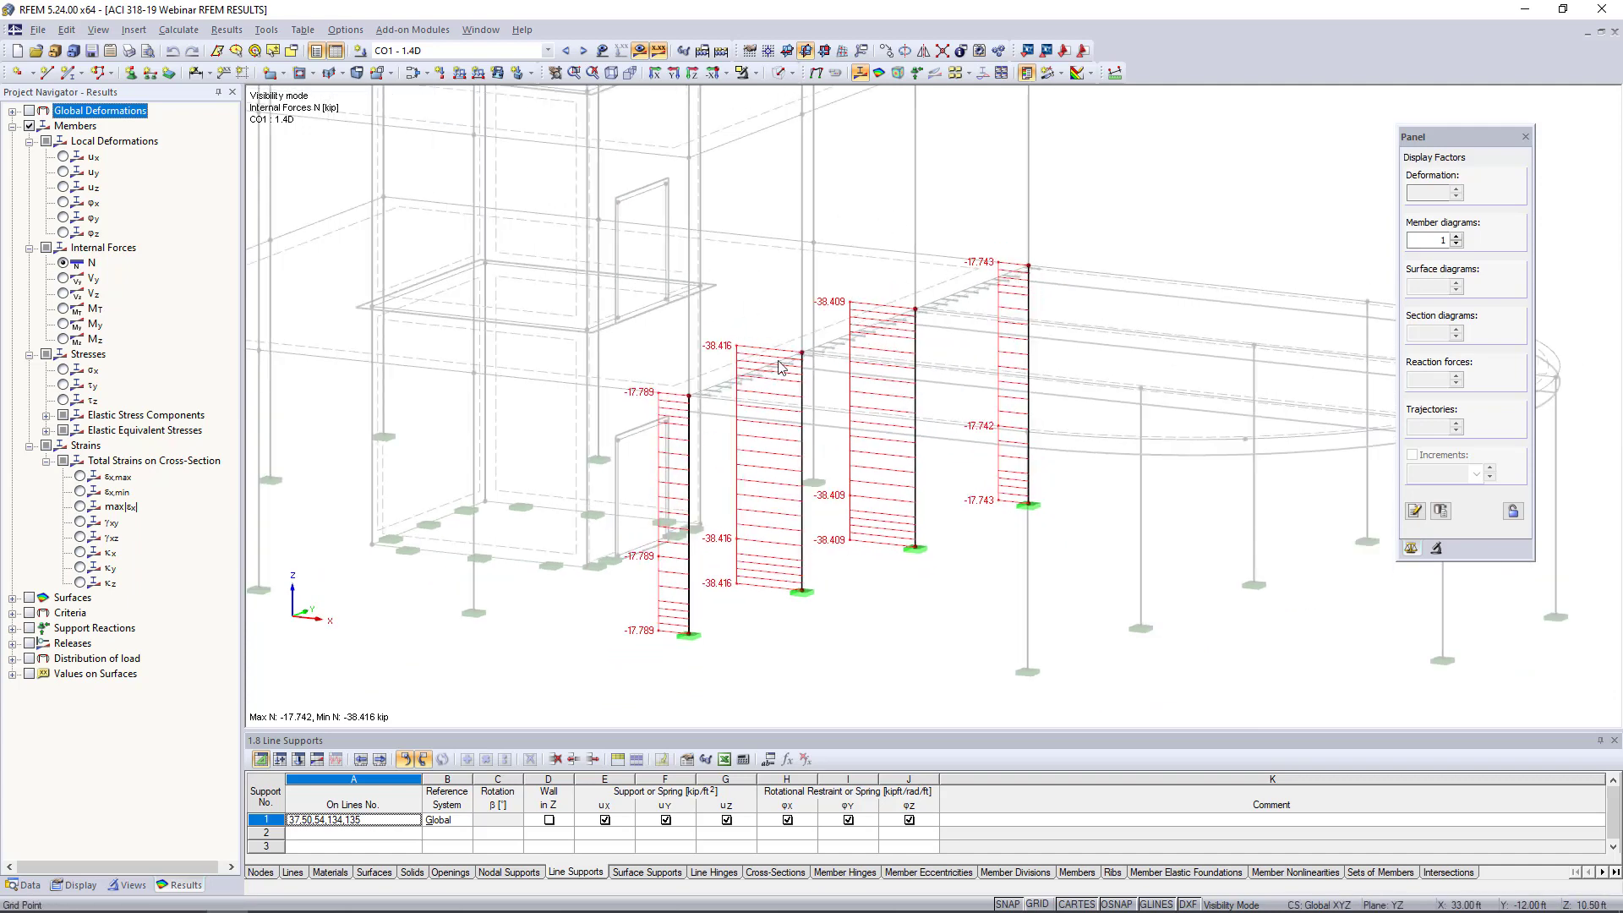
{"action": "left_click", "coordinate": [64, 278]}
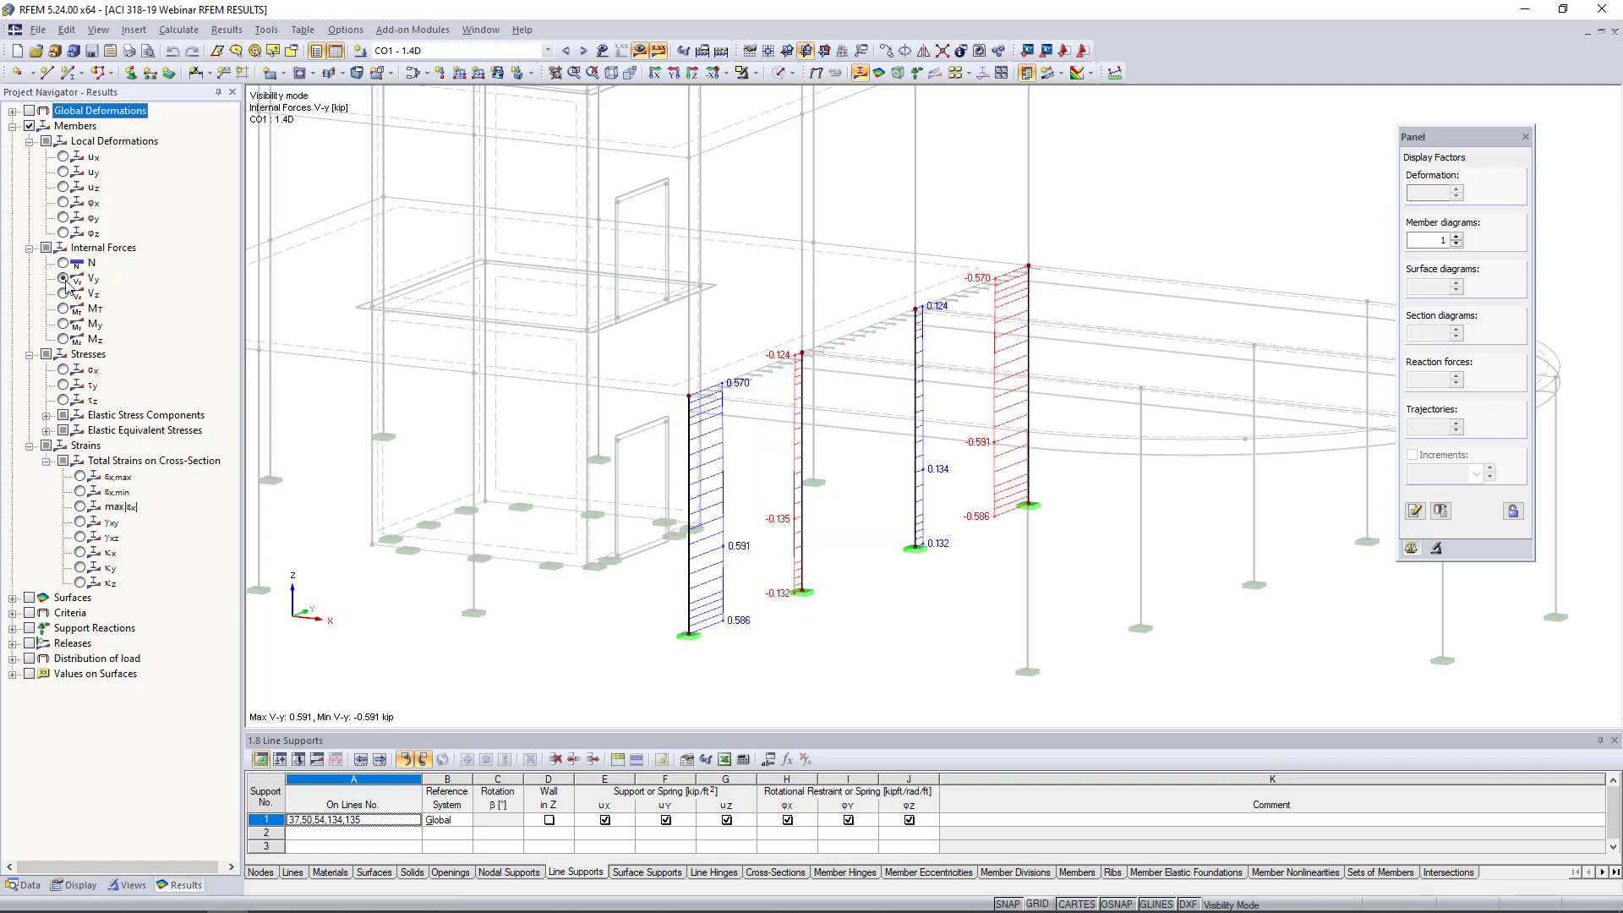
Step: Display the shear force Vz and the moment Mz diagrams on the isolated columns
{"action": "left_click", "coordinate": [65, 294]}
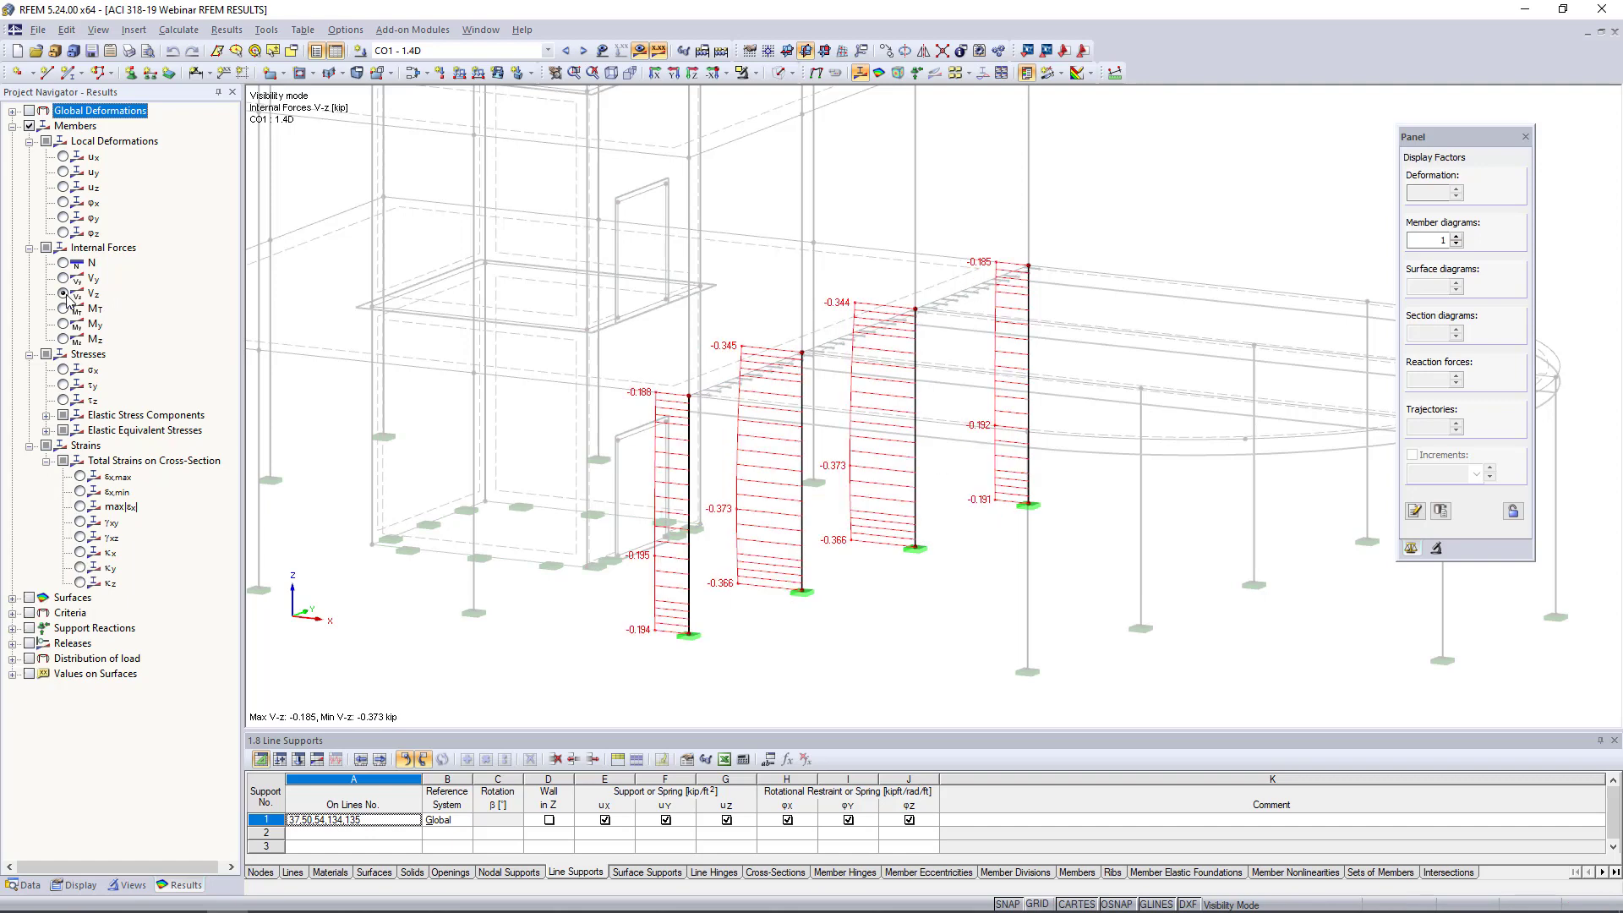
{"action": "left_click", "coordinate": [63, 339]}
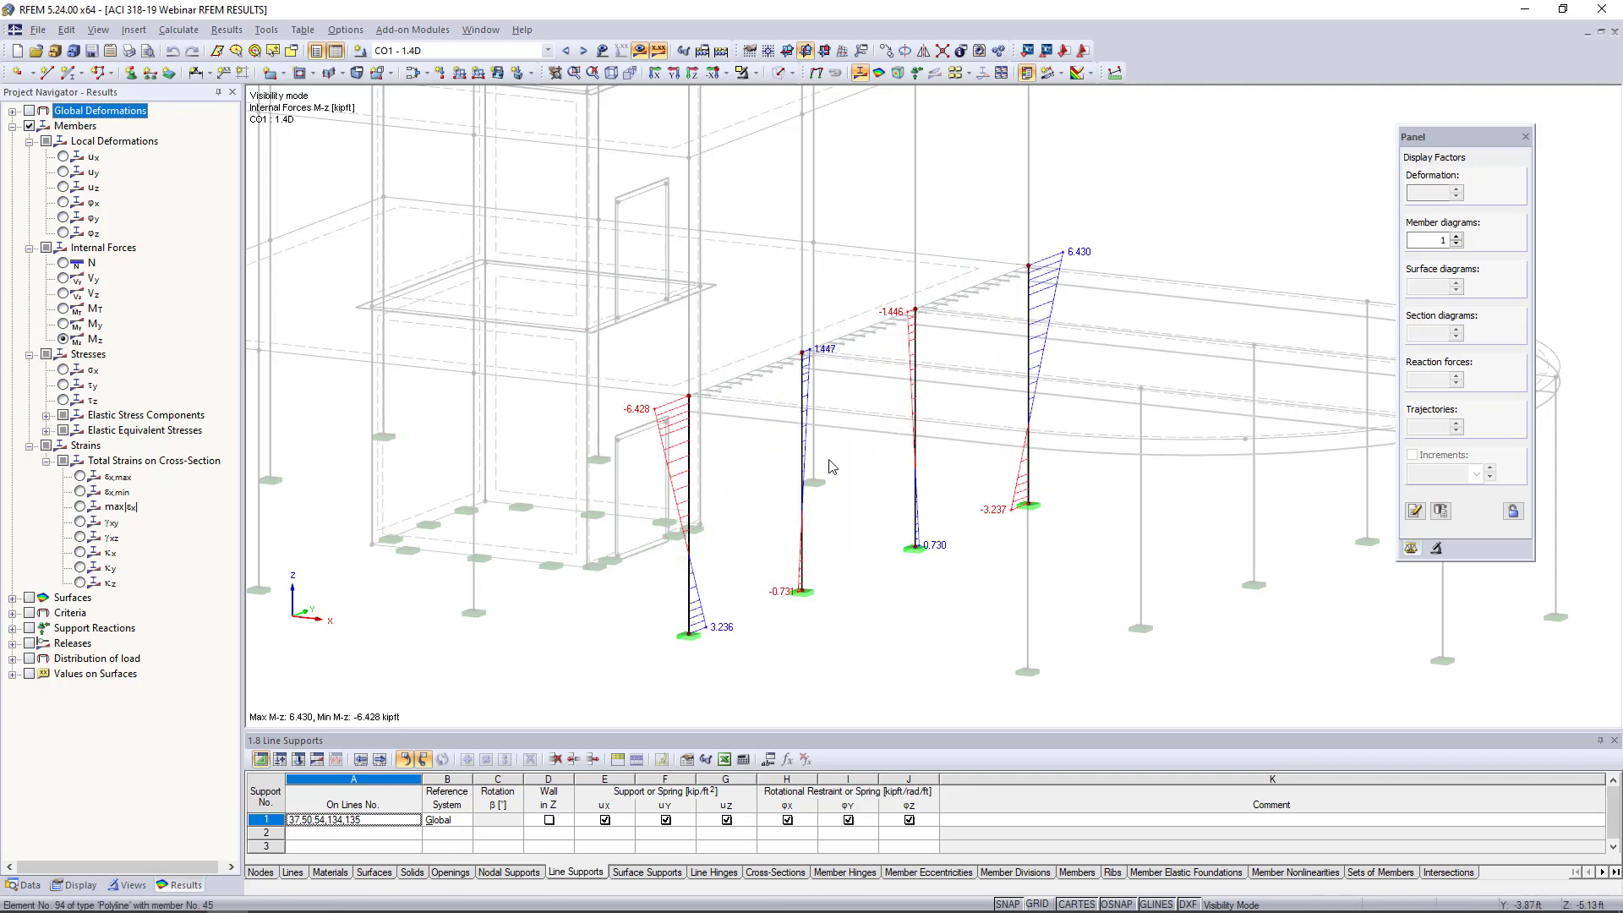
Step: Enlarge the table area and show the Members - Internal Forces results table for CO1
{"action": "left_click_drag", "start_coordinate": [923, 730], "coordinate": [935, 594]}
{"action": "middle_click_drag", "start_coordinate": [976, 465], "coordinate": [985, 377]}
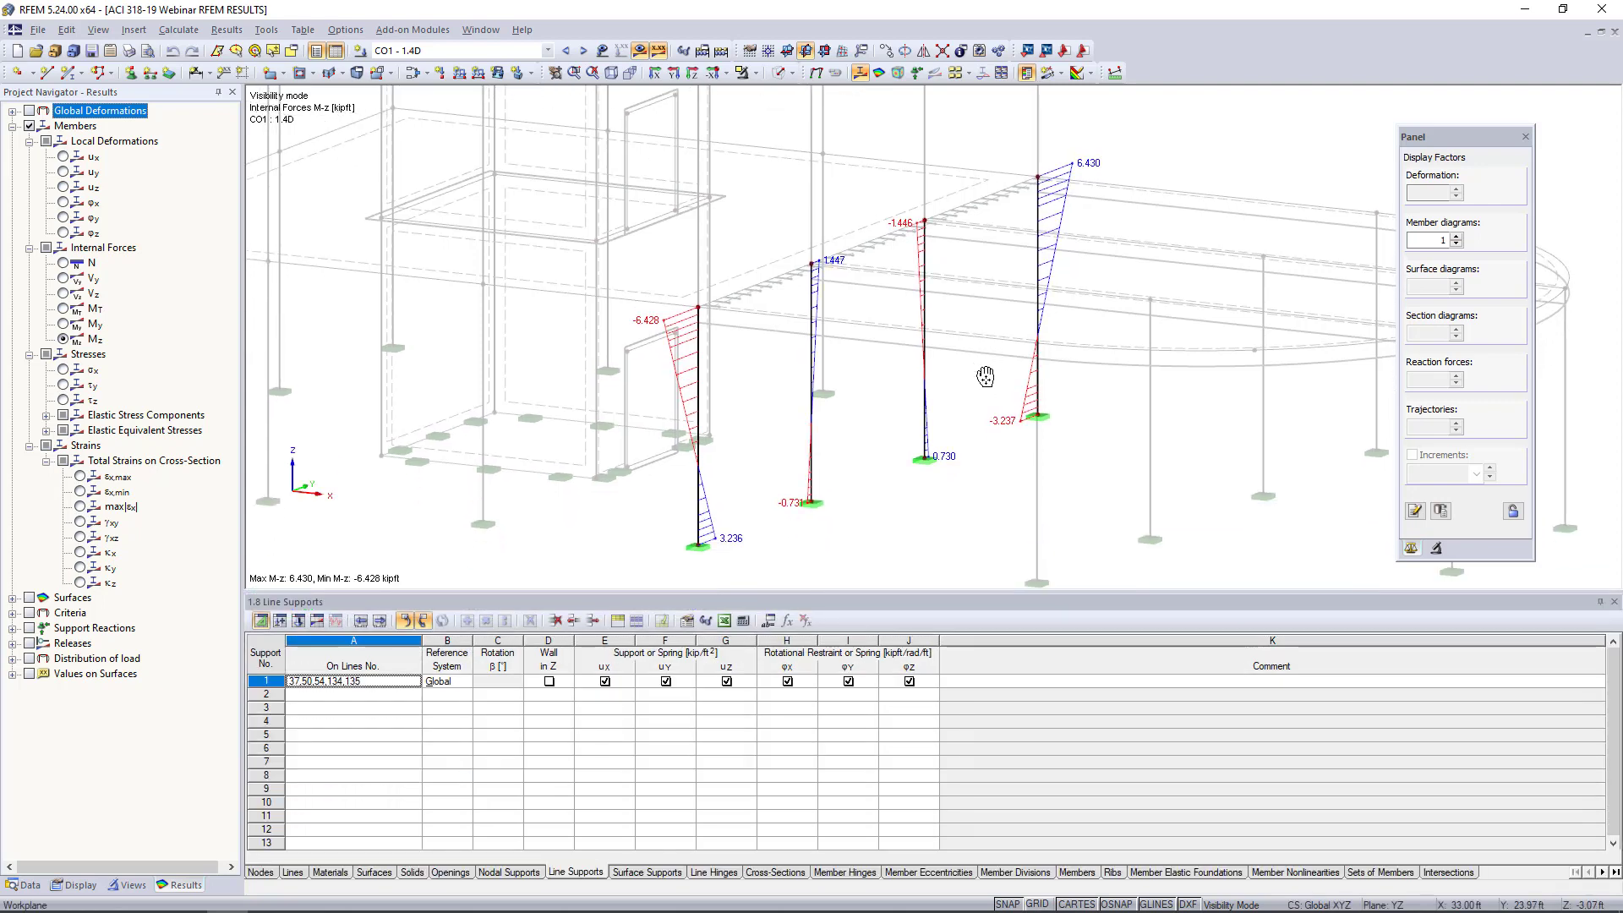
{"action": "scroll", "coordinate": [986, 377], "scroll_direction": "up", "scroll_amount": 1}
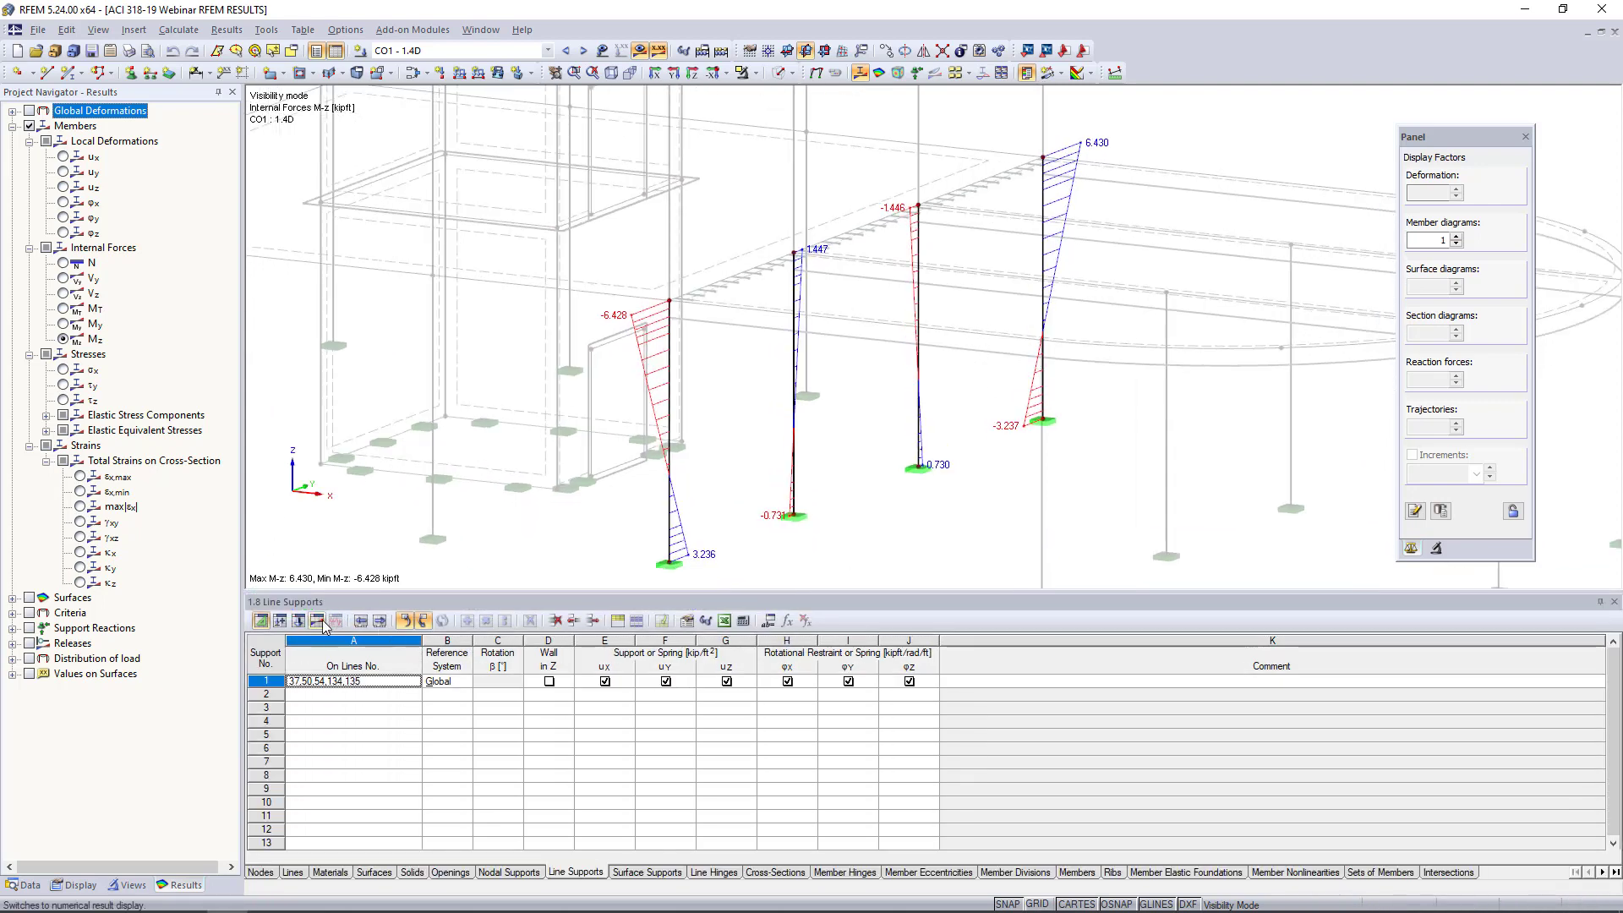
{"action": "left_click", "coordinate": [318, 621]}
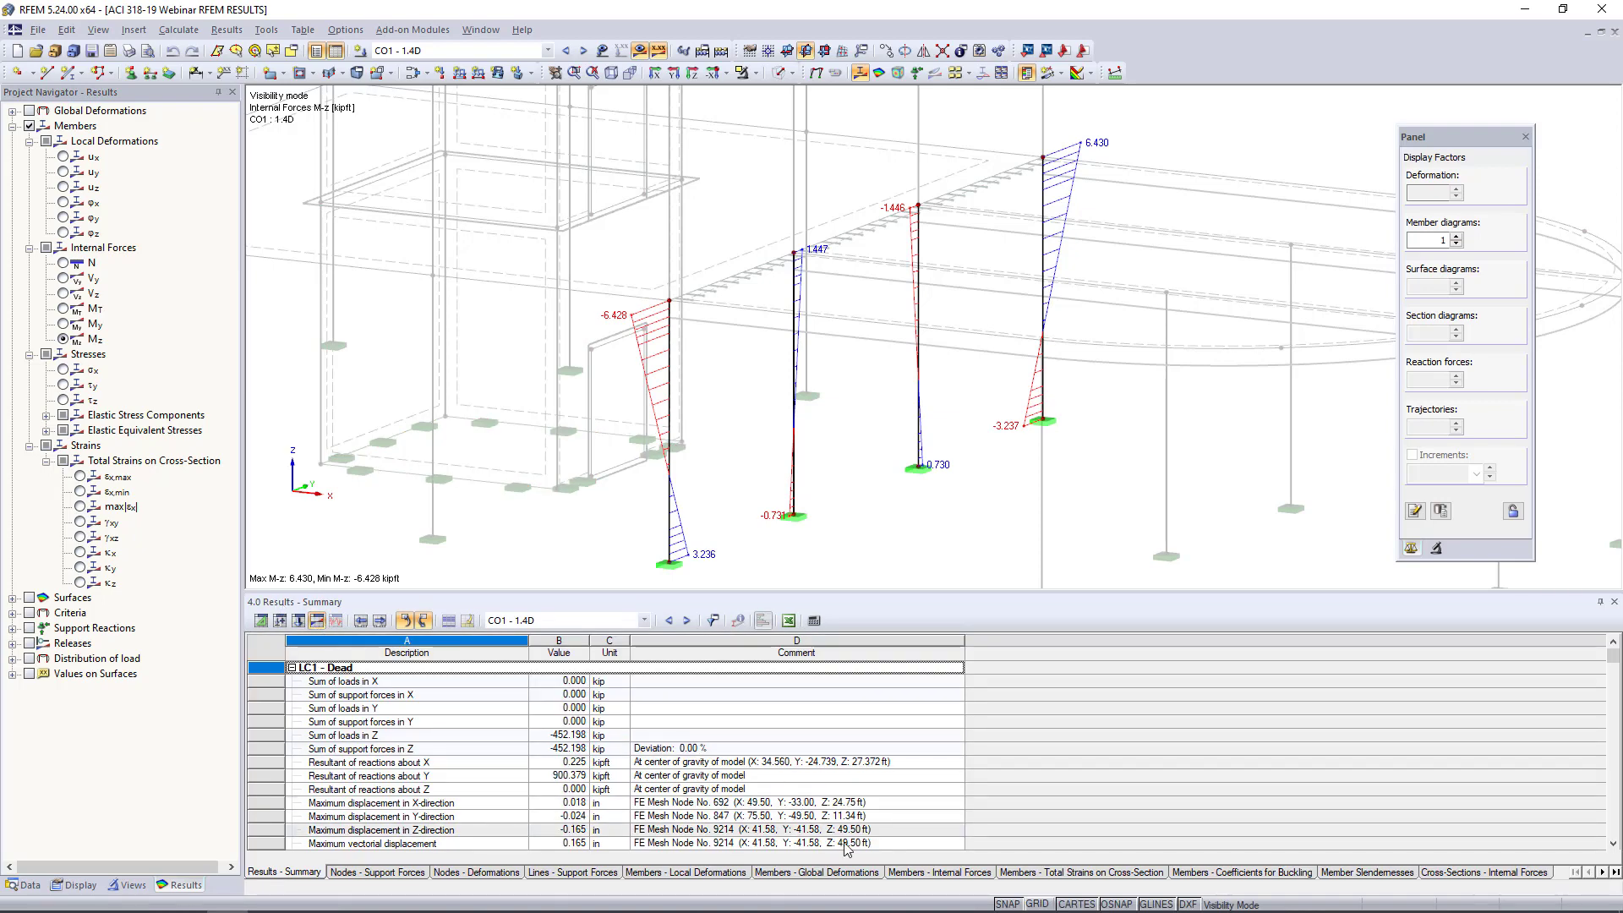
{"action": "left_click", "coordinate": [919, 873]}
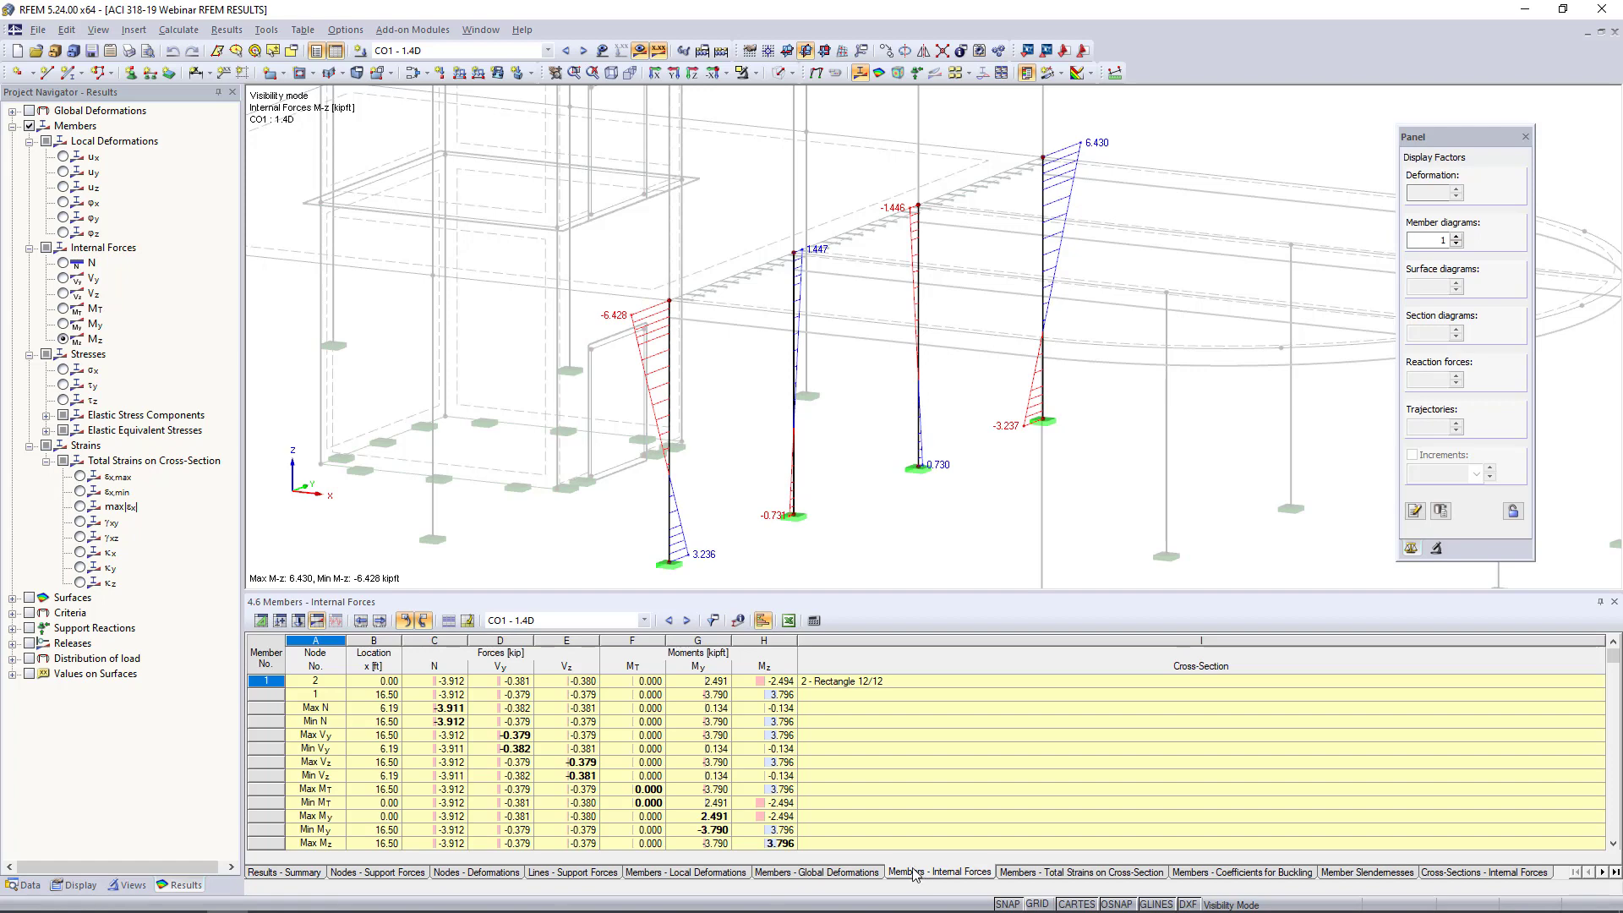
{"action": "left_click_drag", "start_coordinate": [825, 594], "coordinate": [820, 523]}
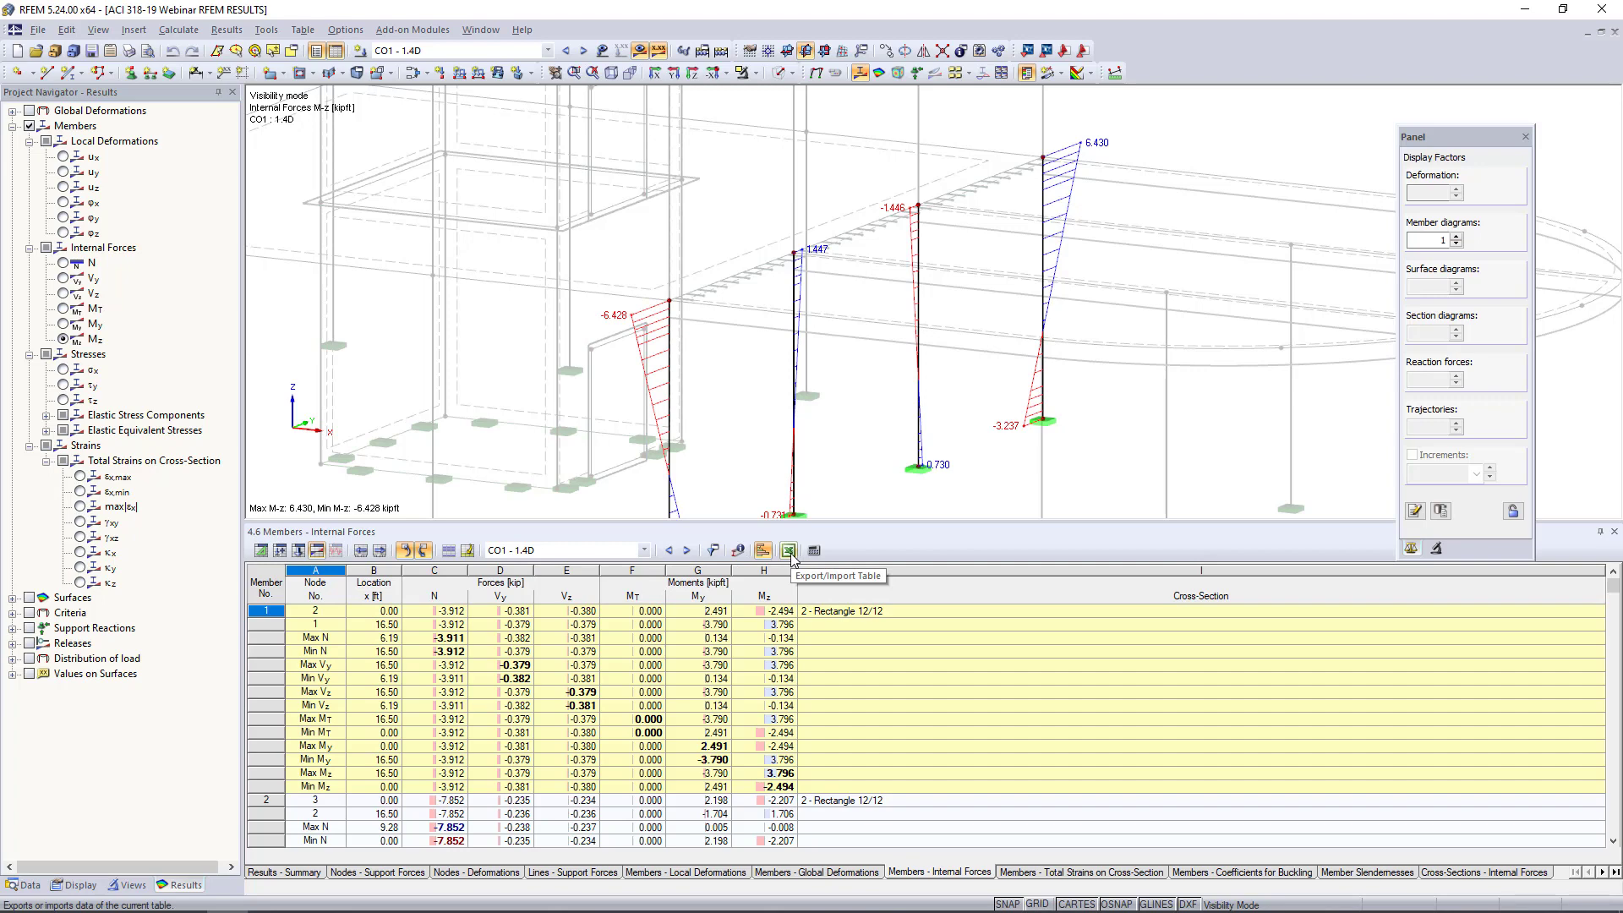
{"action": "left_click_drag", "start_coordinate": [833, 525], "coordinate": [845, 675]}
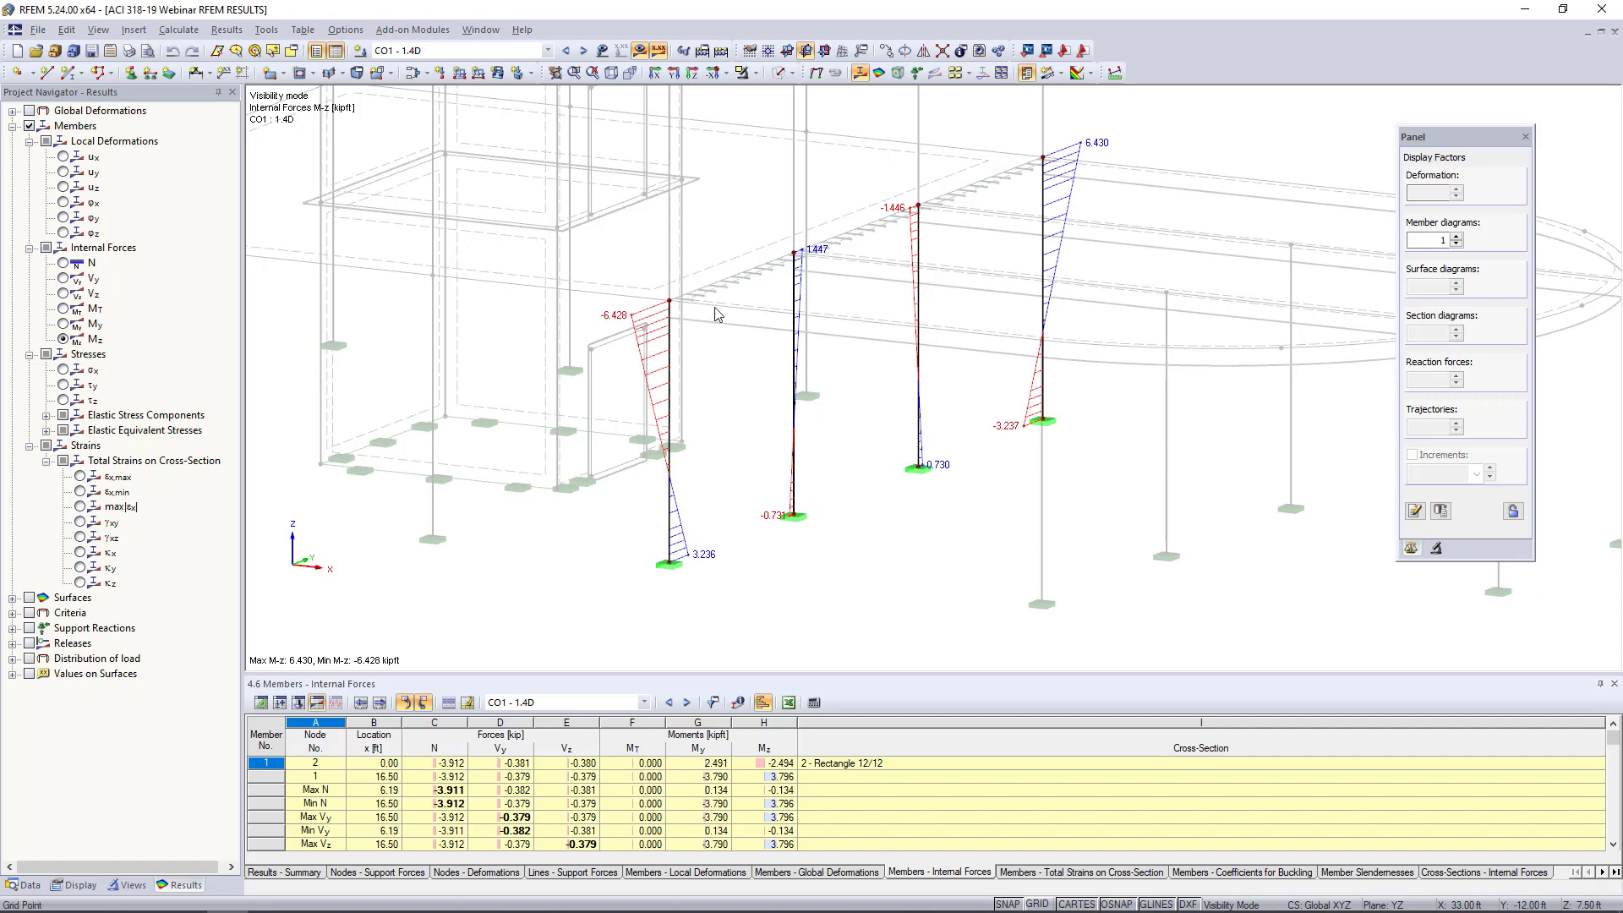
Step: Open the result diagrams of the front column at the building's corner and add the internal forces N and Vy
{"action": "right_click", "coordinate": [673, 371]}
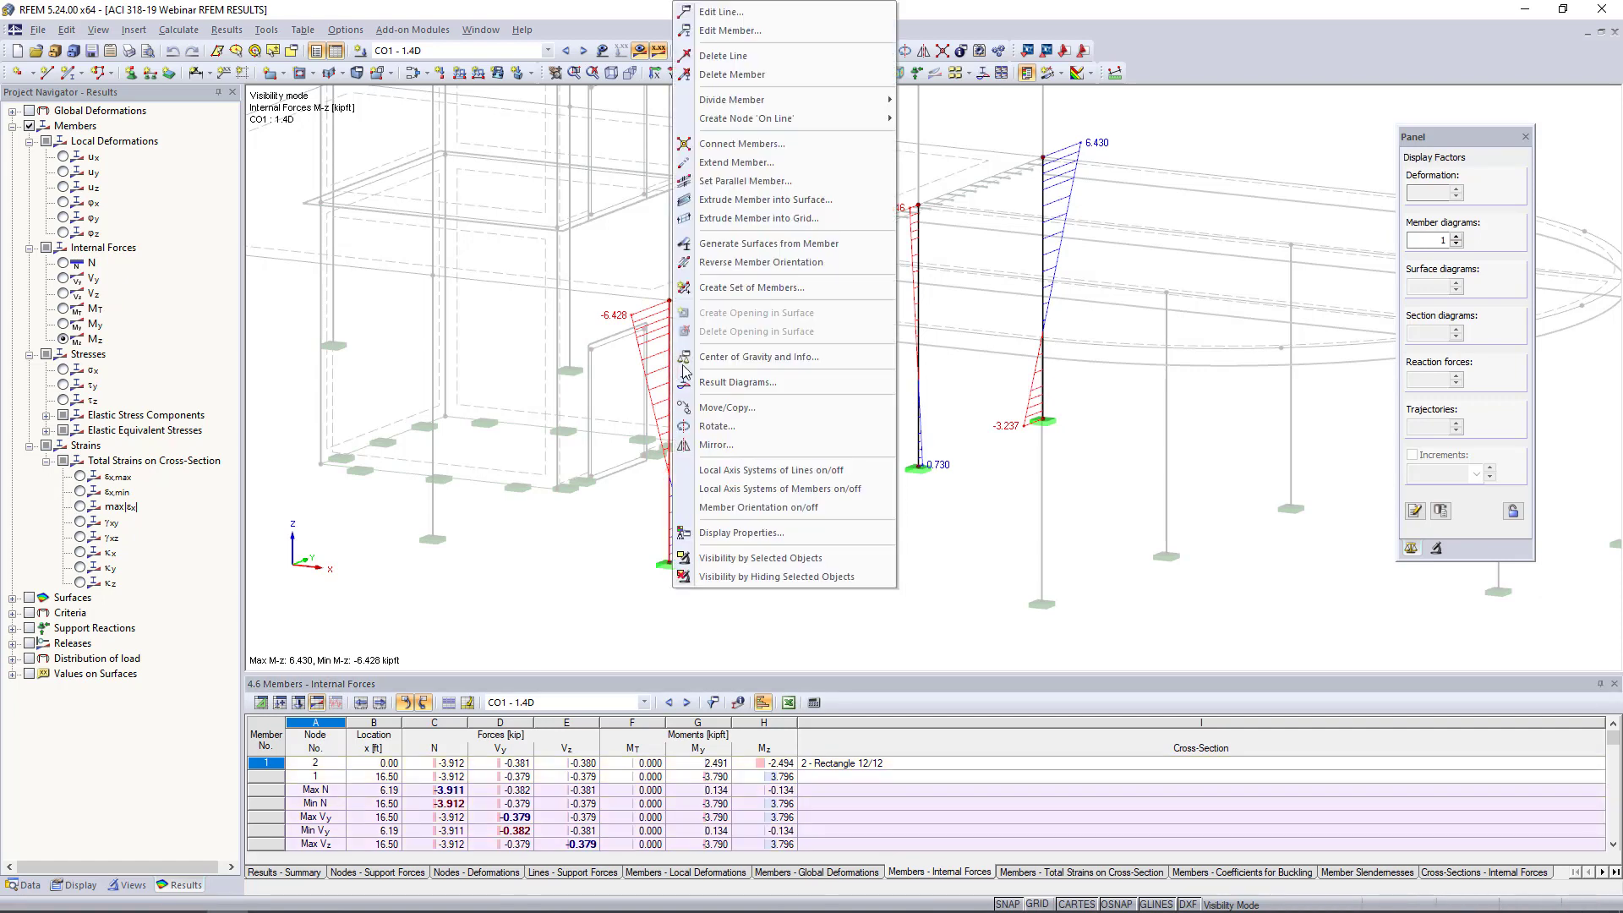
{"action": "left_click", "coordinate": [710, 385]}
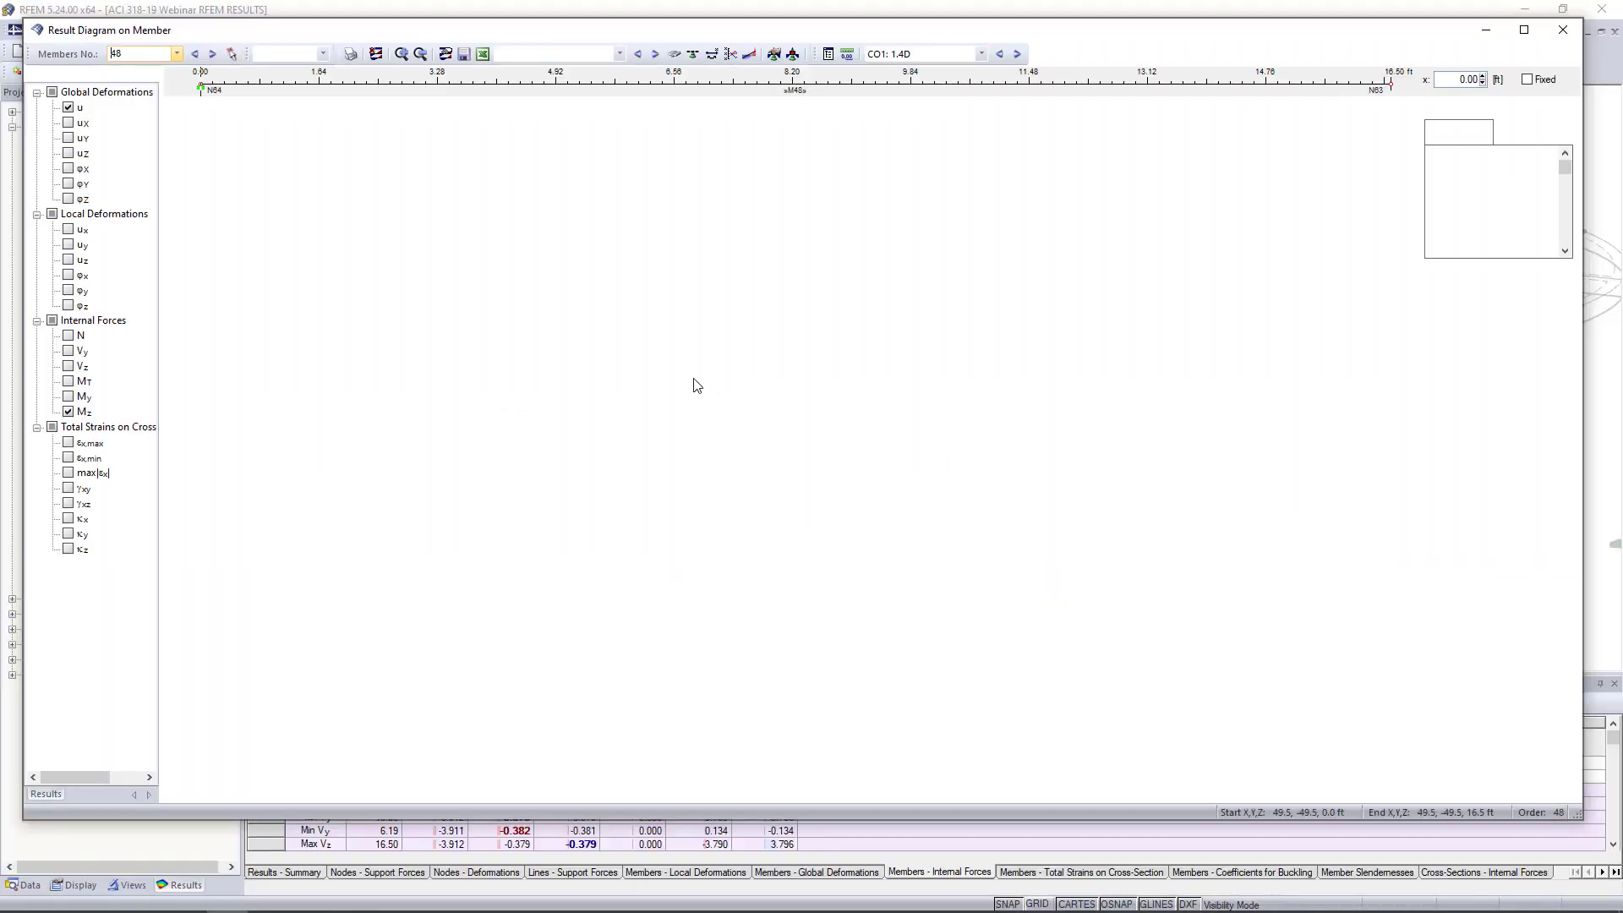
{"action": "left_click", "coordinate": [70, 335]}
{"action": "left_click", "coordinate": [70, 351]}
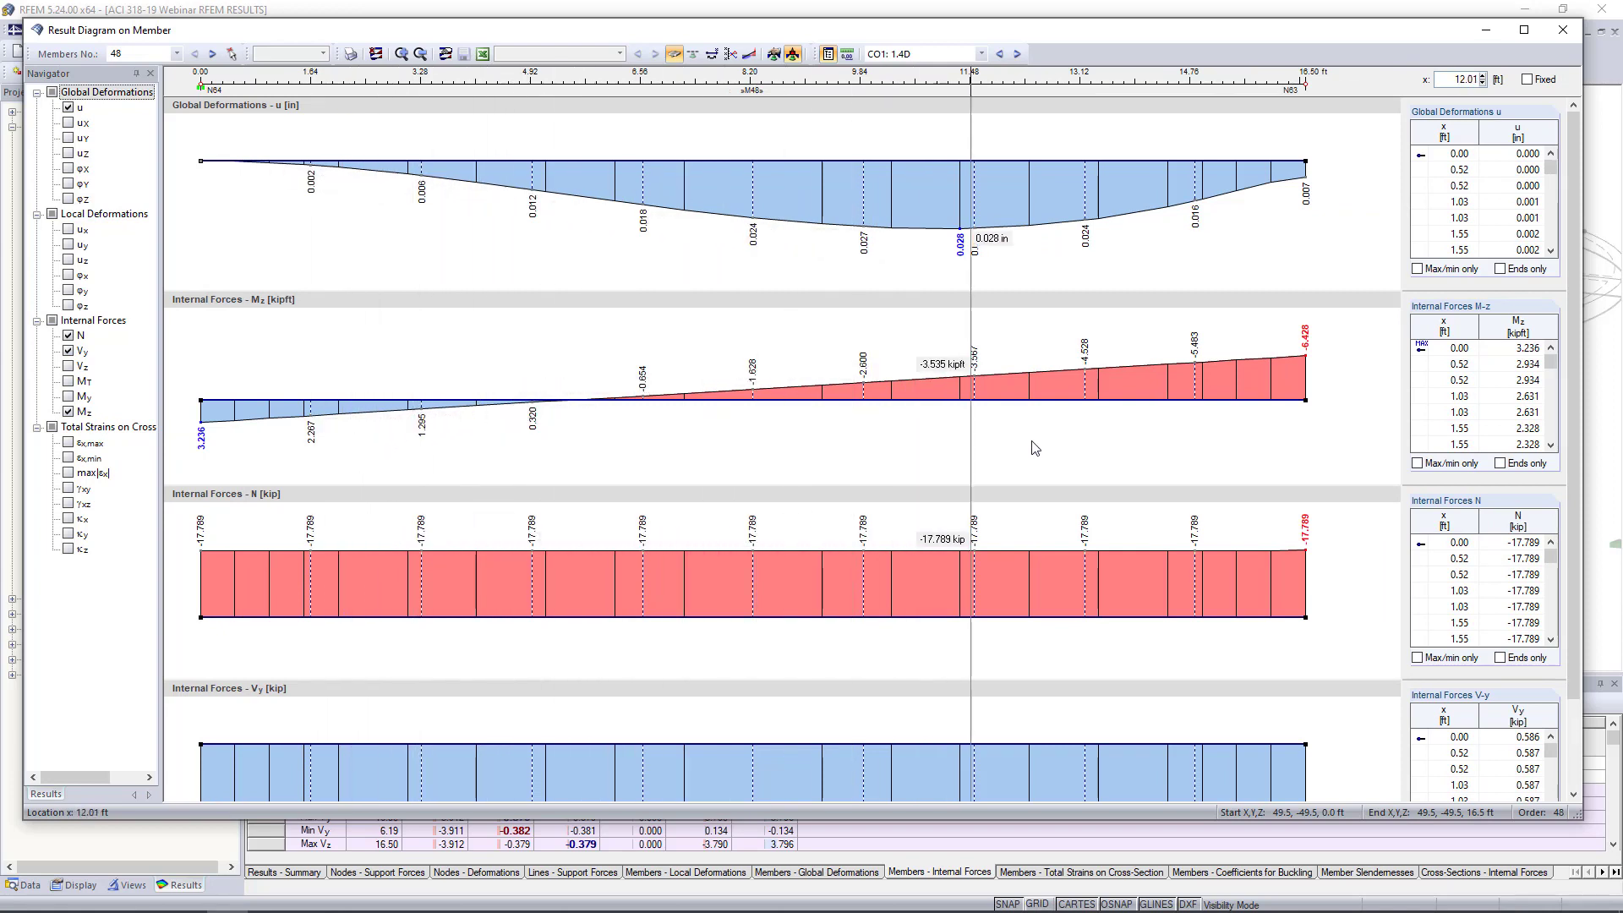
Step: Review the column's result diagrams for load combination CO3, and close the diagram window
{"action": "left_click", "coordinate": [1018, 53]}
{"action": "left_click", "coordinate": [1017, 54]}
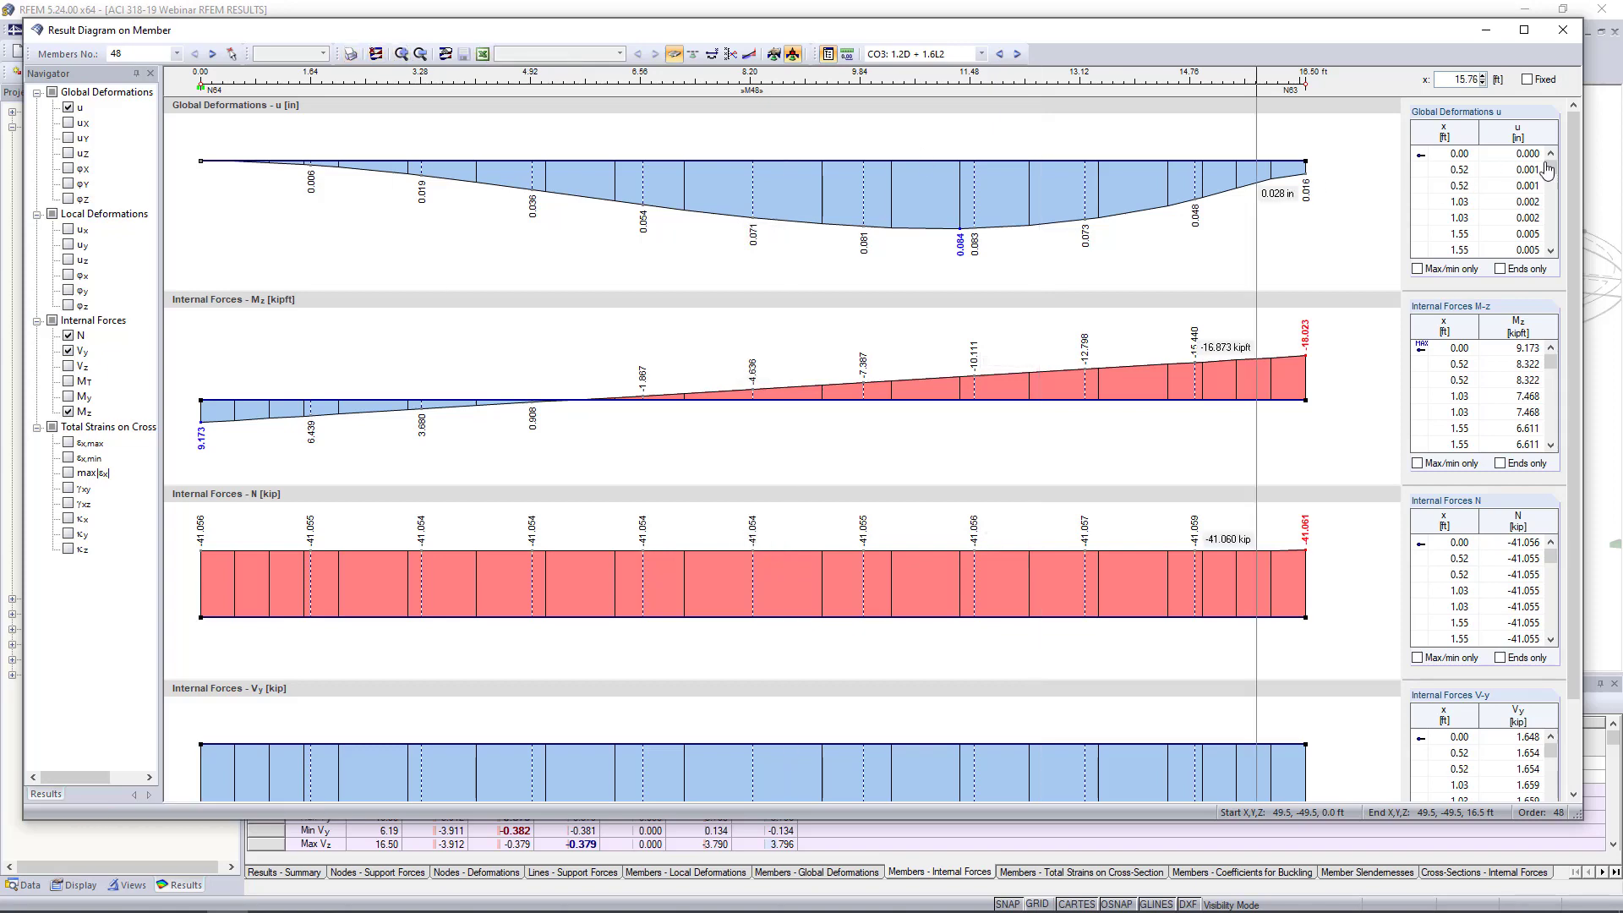
{"action": "left_click", "coordinate": [1560, 27]}
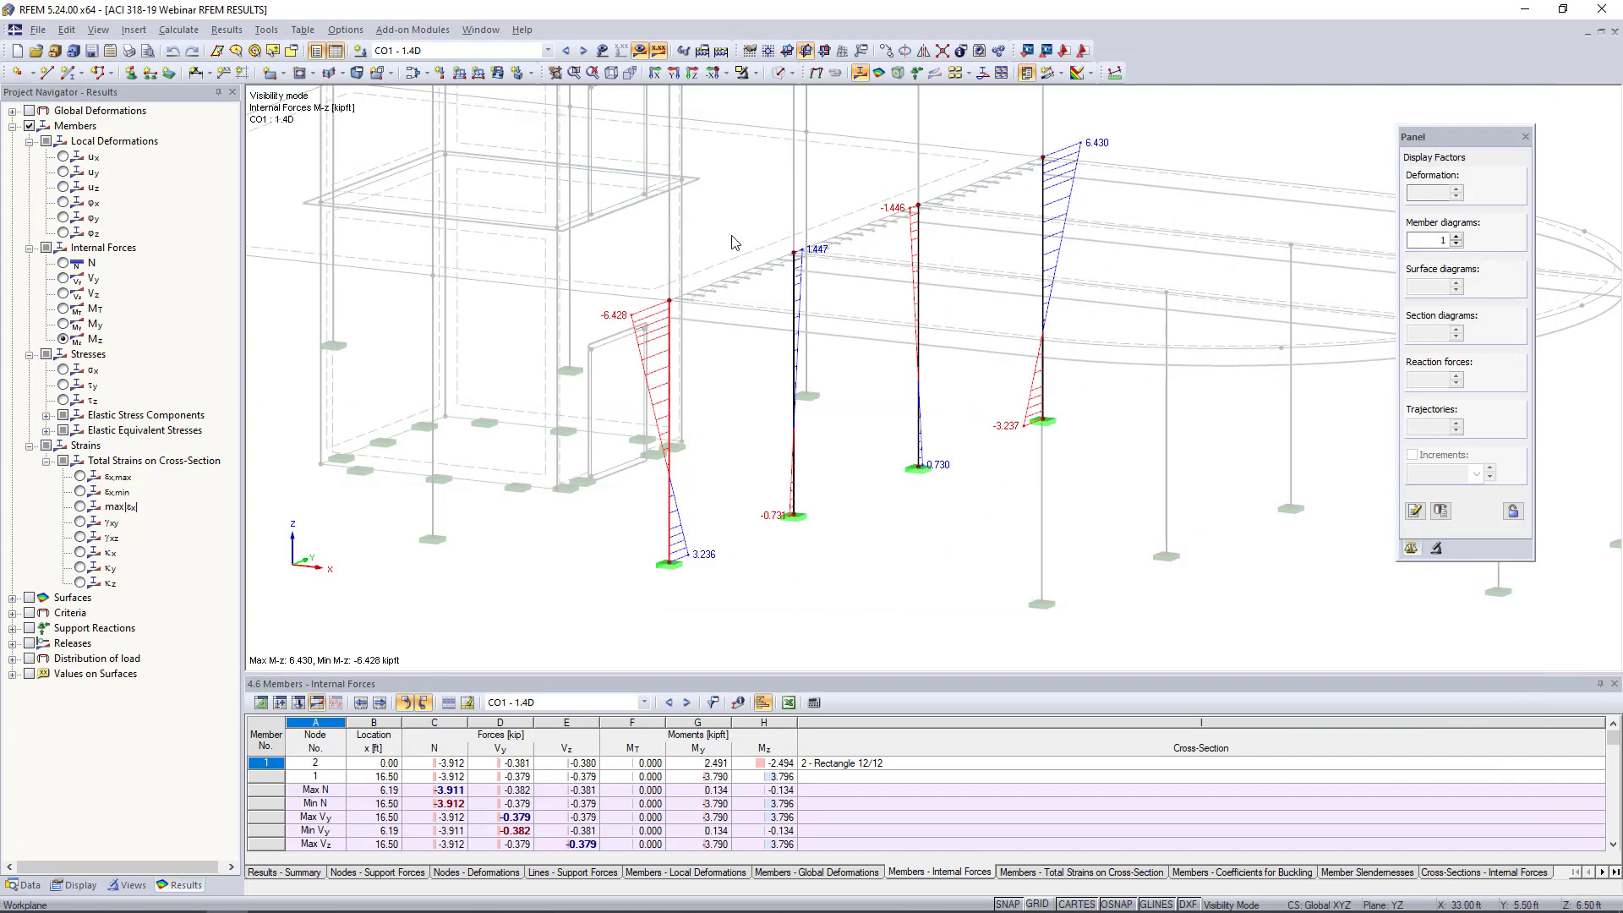
Step: Switch the results display from members to surfaces and restore the visibility of the whole model
{"action": "left_click", "coordinate": [13, 126]}
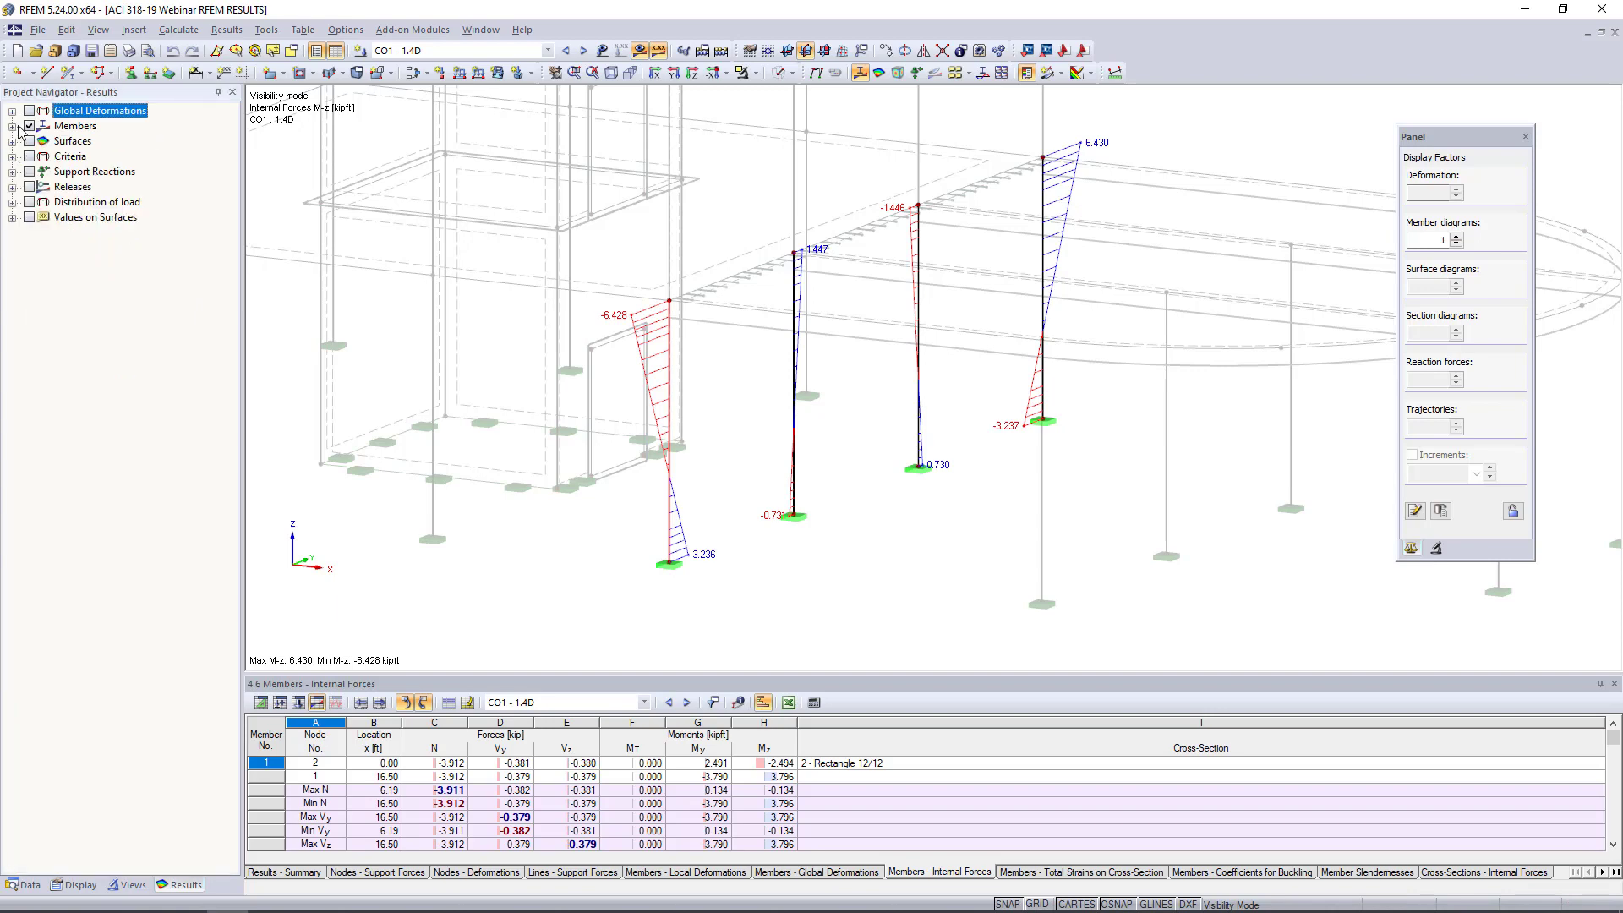
{"action": "left_click", "coordinate": [29, 126]}
{"action": "left_click", "coordinate": [12, 142]}
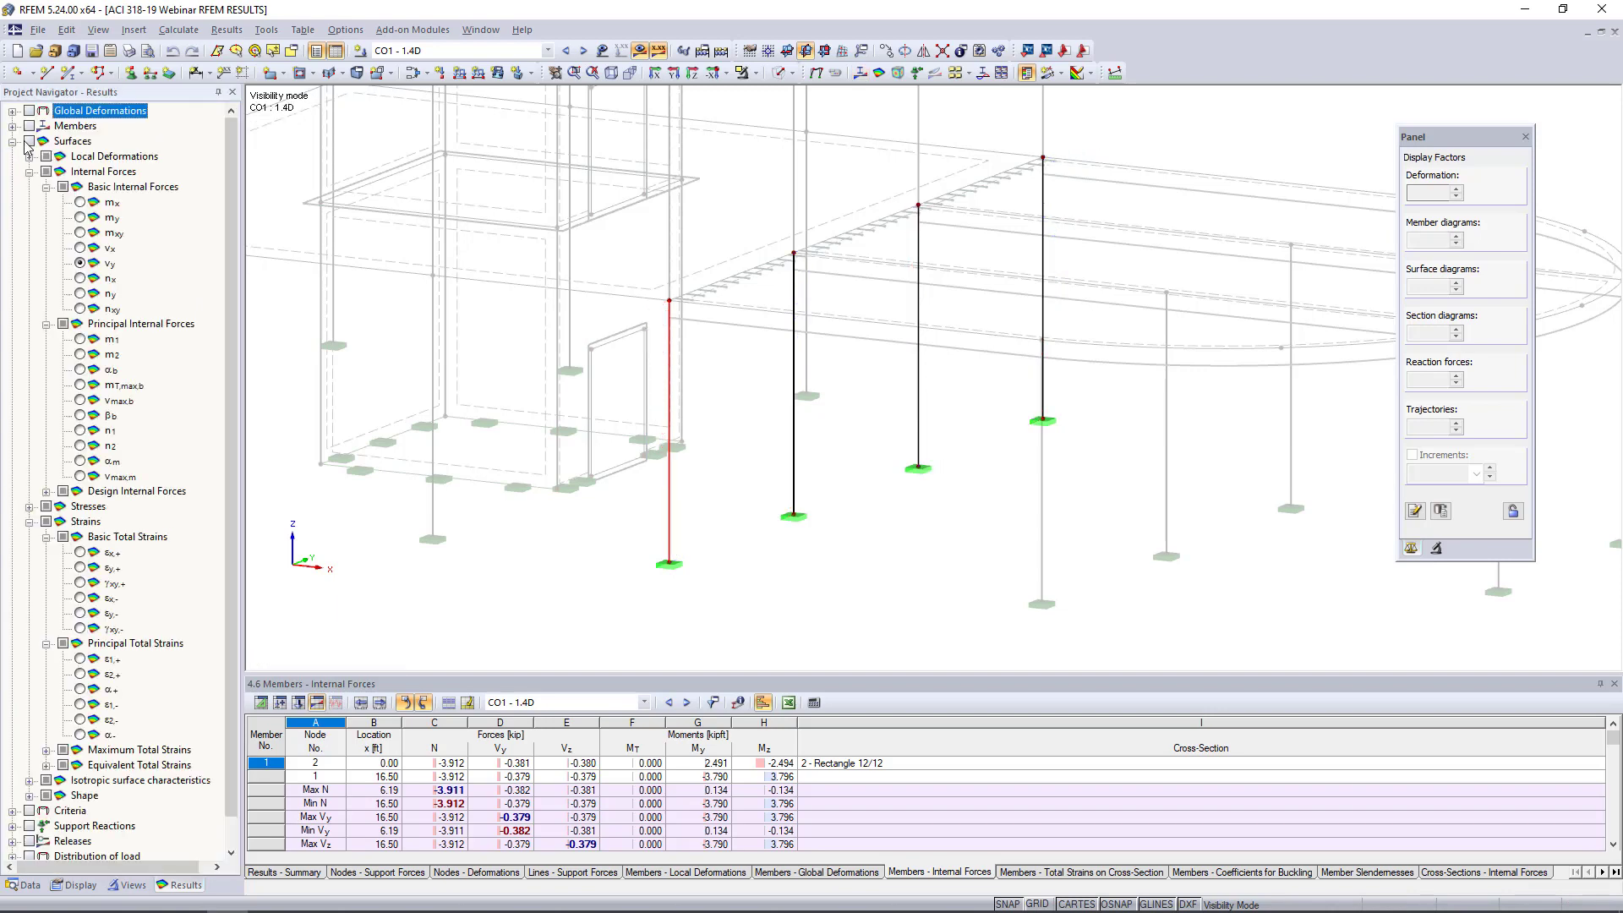
{"action": "left_click", "coordinate": [749, 52]}
{"action": "left_click", "coordinate": [779, 226]}
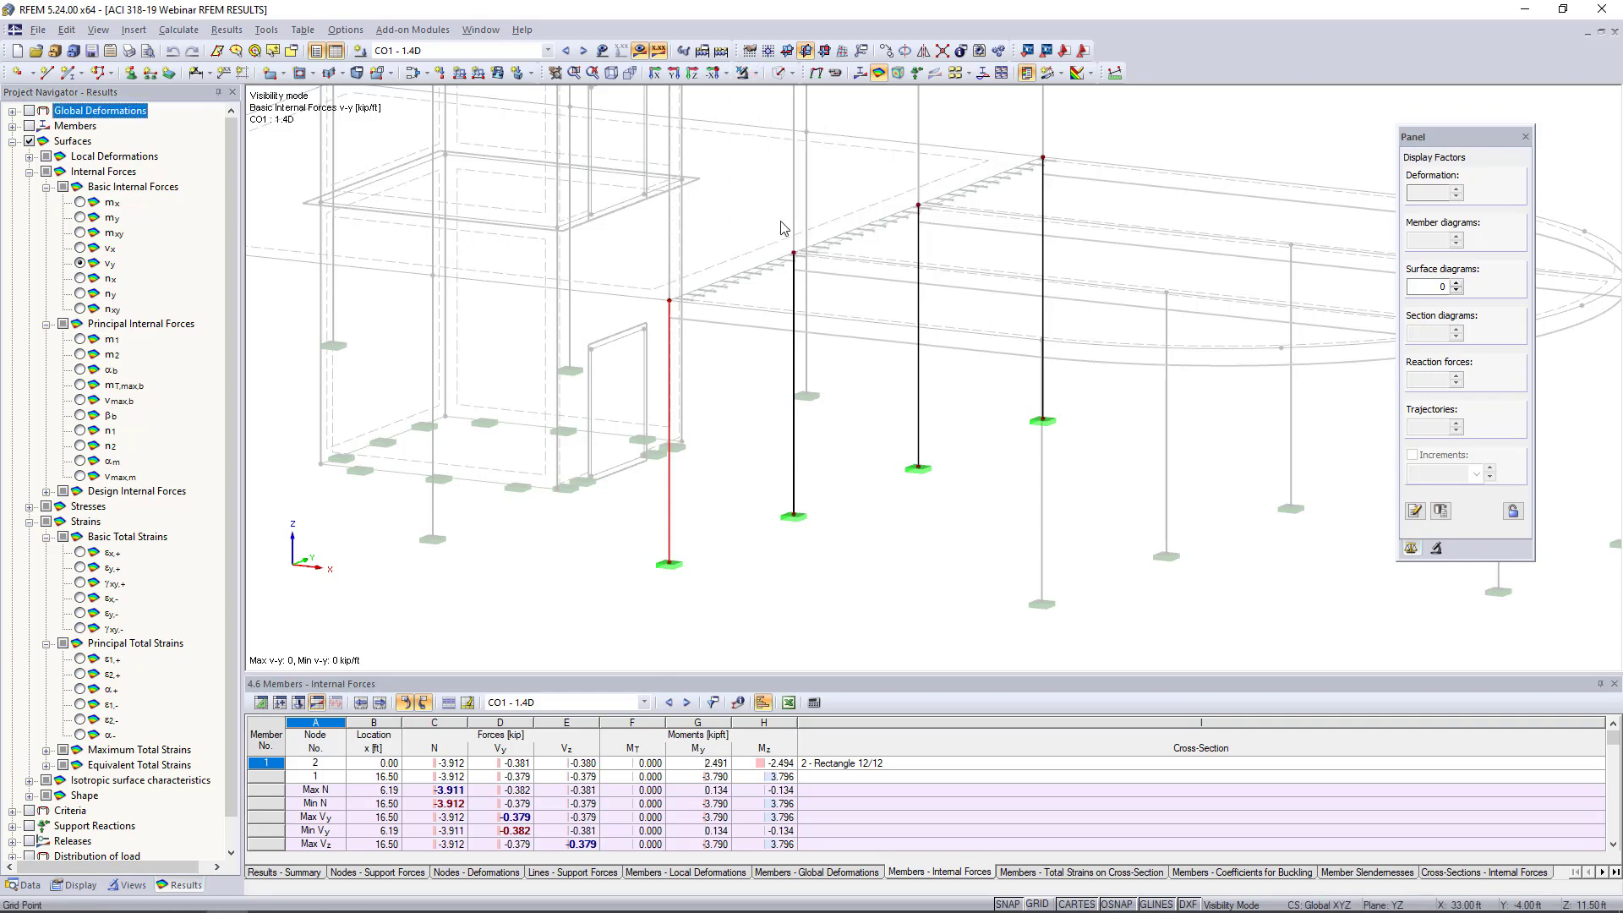
{"action": "middle_click_drag", "start_coordinate": [999, 387], "coordinate": [1062, 381], "text": "ctrl"}
{"action": "left_click_drag", "start_coordinate": [1159, 401], "coordinate": [1098, 217]}
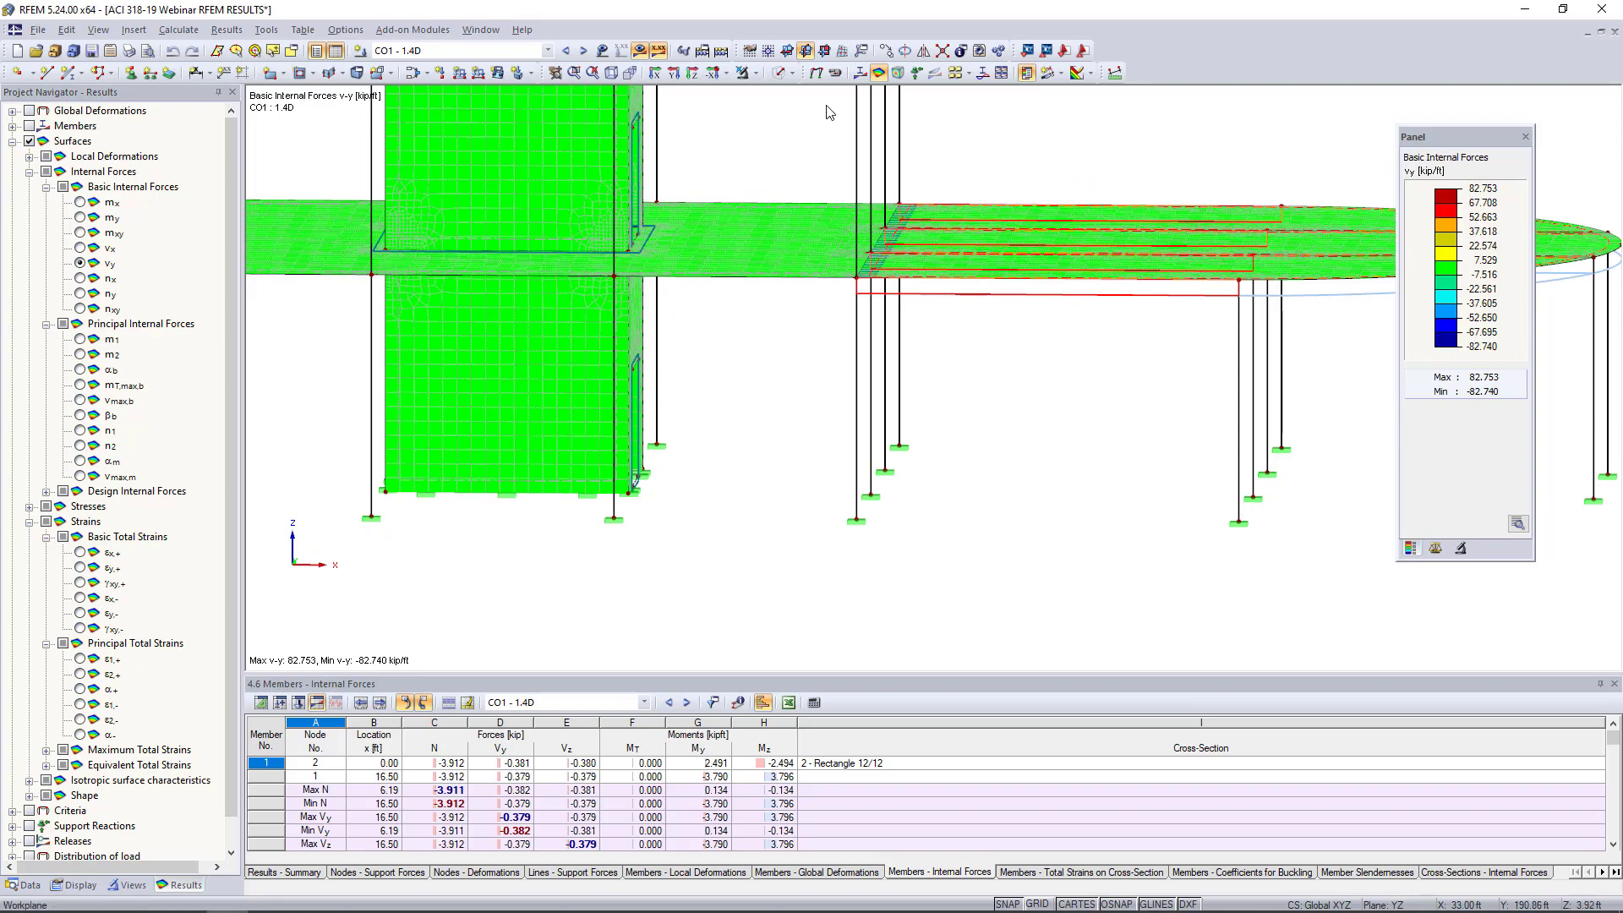
Step: Isolate the curved slab using visibility by selected objects
{"action": "left_click", "coordinate": [757, 73]}
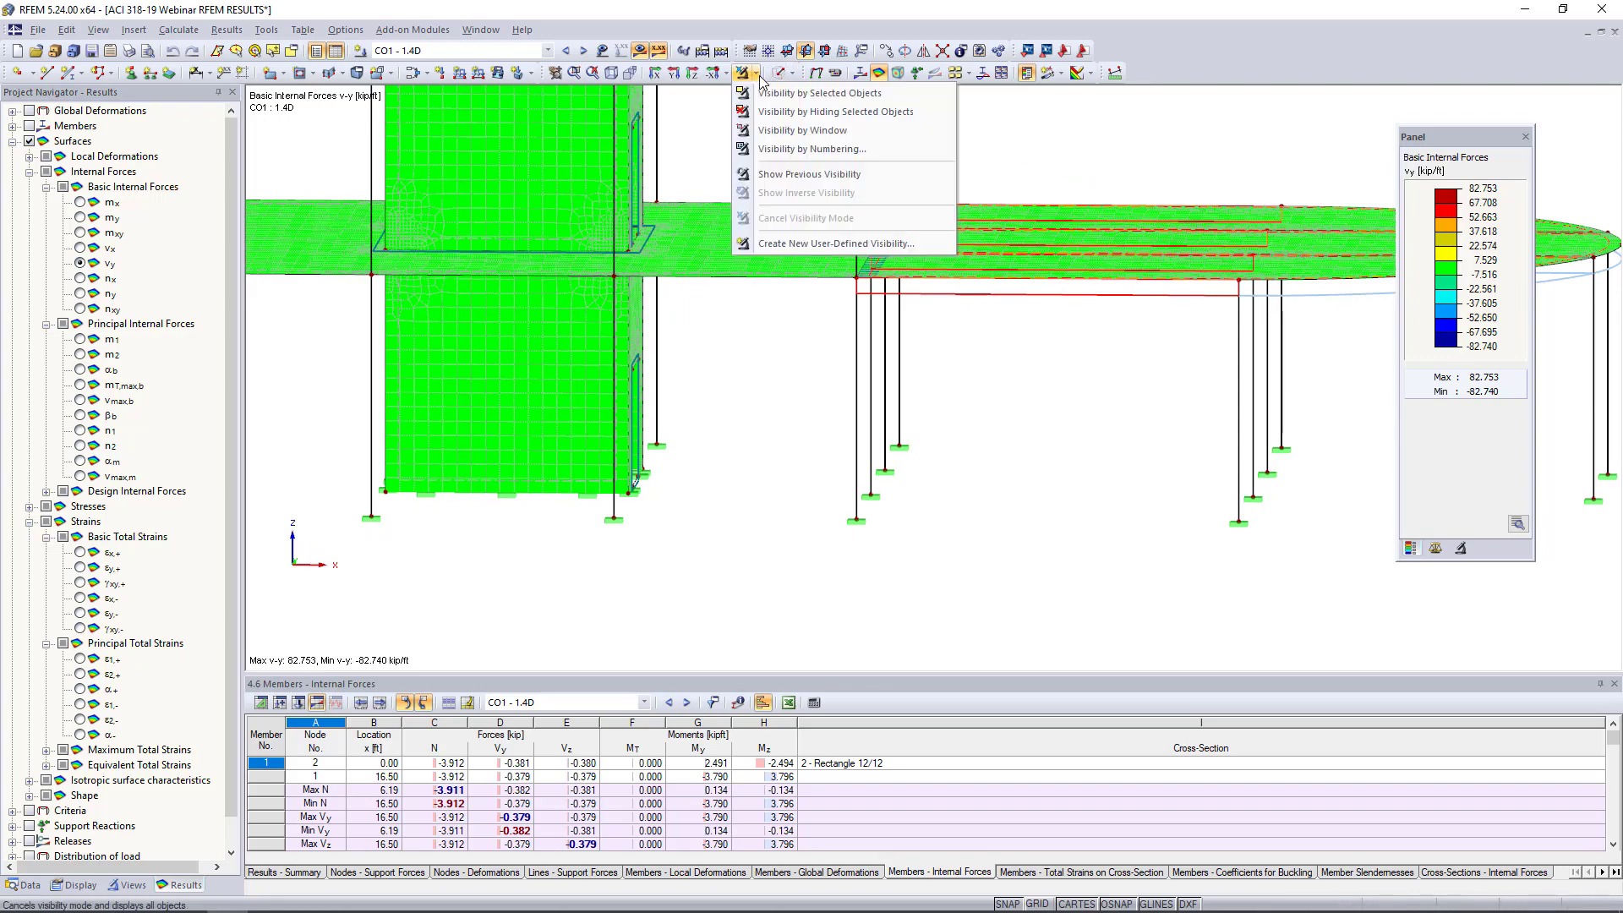
{"action": "left_click", "coordinate": [812, 93]}
{"action": "middle_click_drag", "start_coordinate": [1061, 369], "coordinate": [922, 440], "text": "ctrl"}
{"action": "left_click", "coordinate": [1002, 424]}
{"action": "middle_click_drag", "start_coordinate": [1023, 394], "coordinate": [719, 463]}
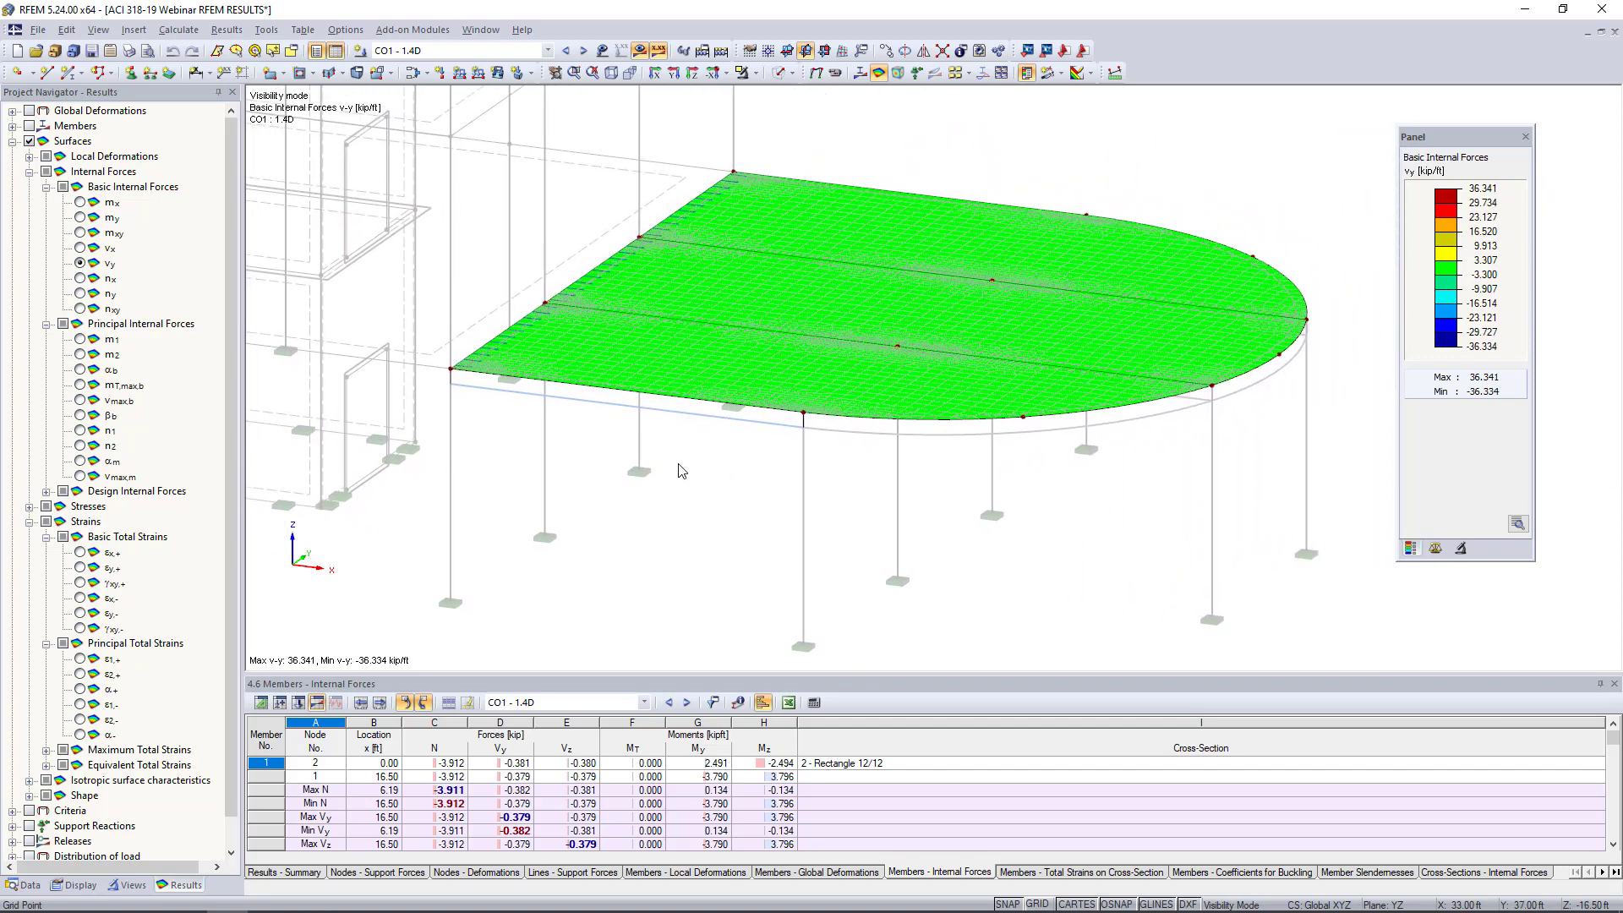
Step: Display the basic internal force mx on the curved slab with smooth color transition enabled
{"action": "left_click", "coordinate": [78, 203]}
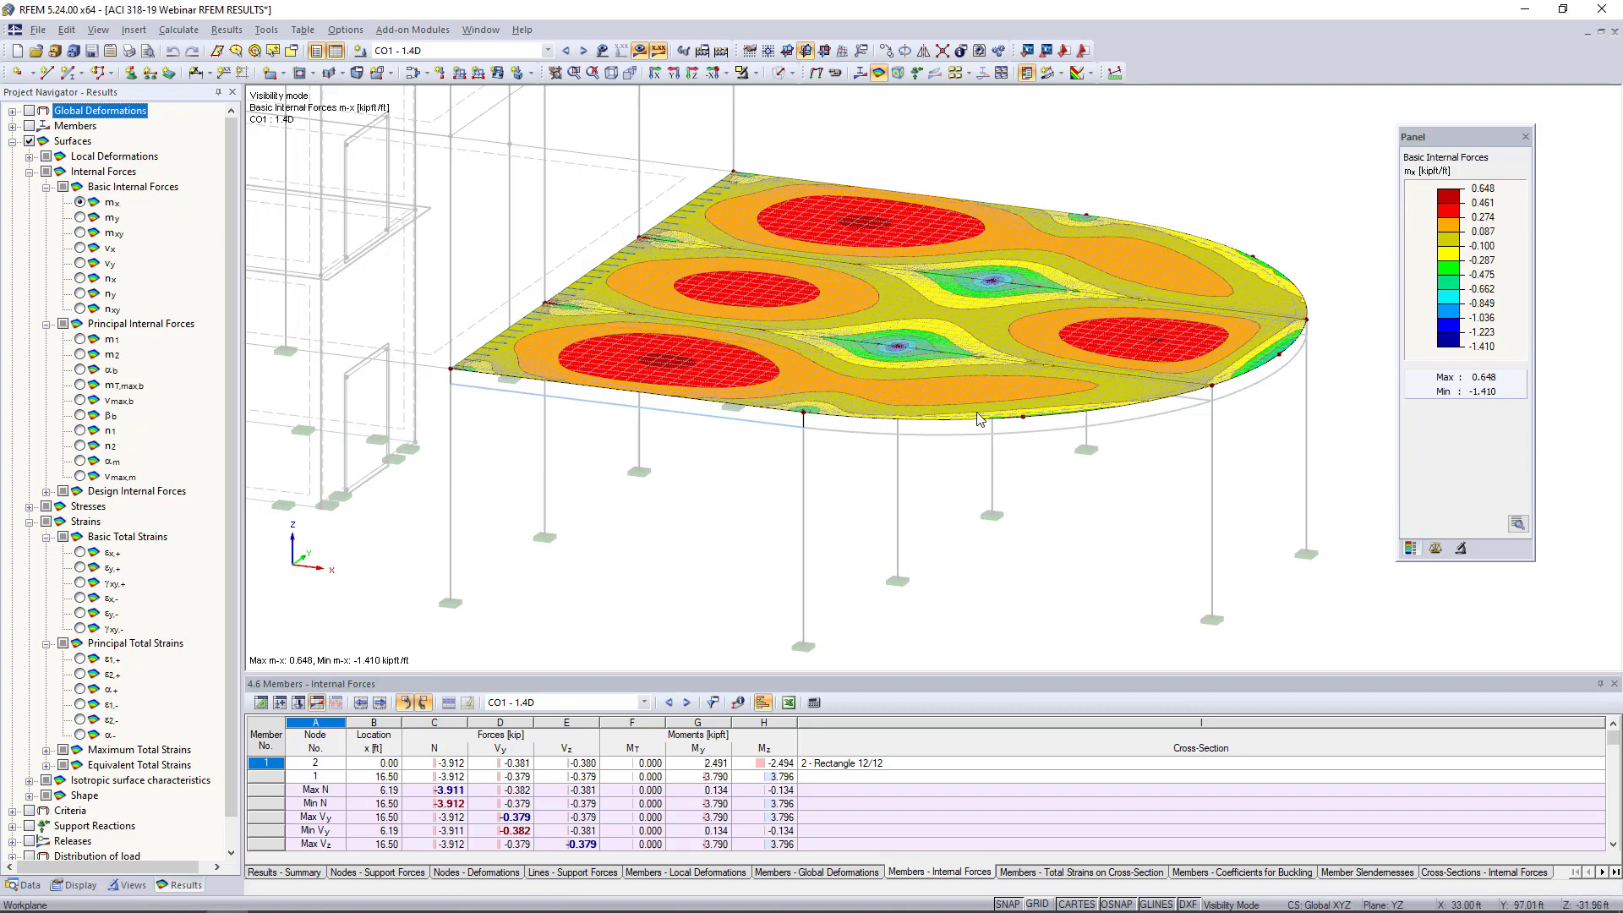
{"action": "left_click", "coordinate": [1518, 523]}
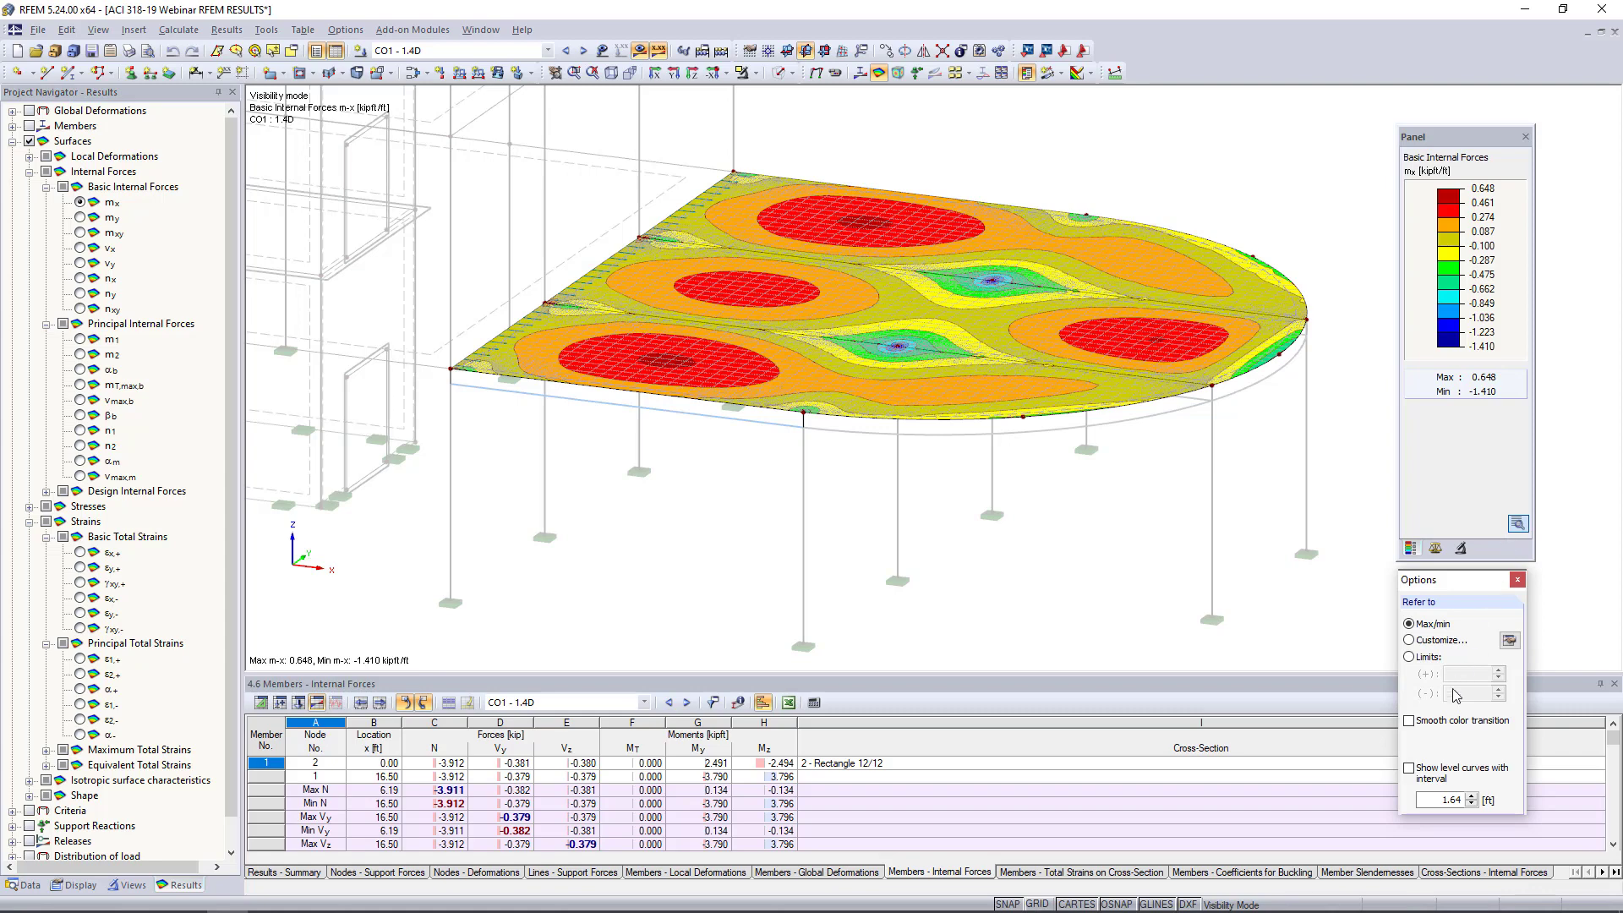
{"action": "left_click", "coordinate": [1409, 720]}
{"action": "left_click", "coordinate": [1518, 580]}
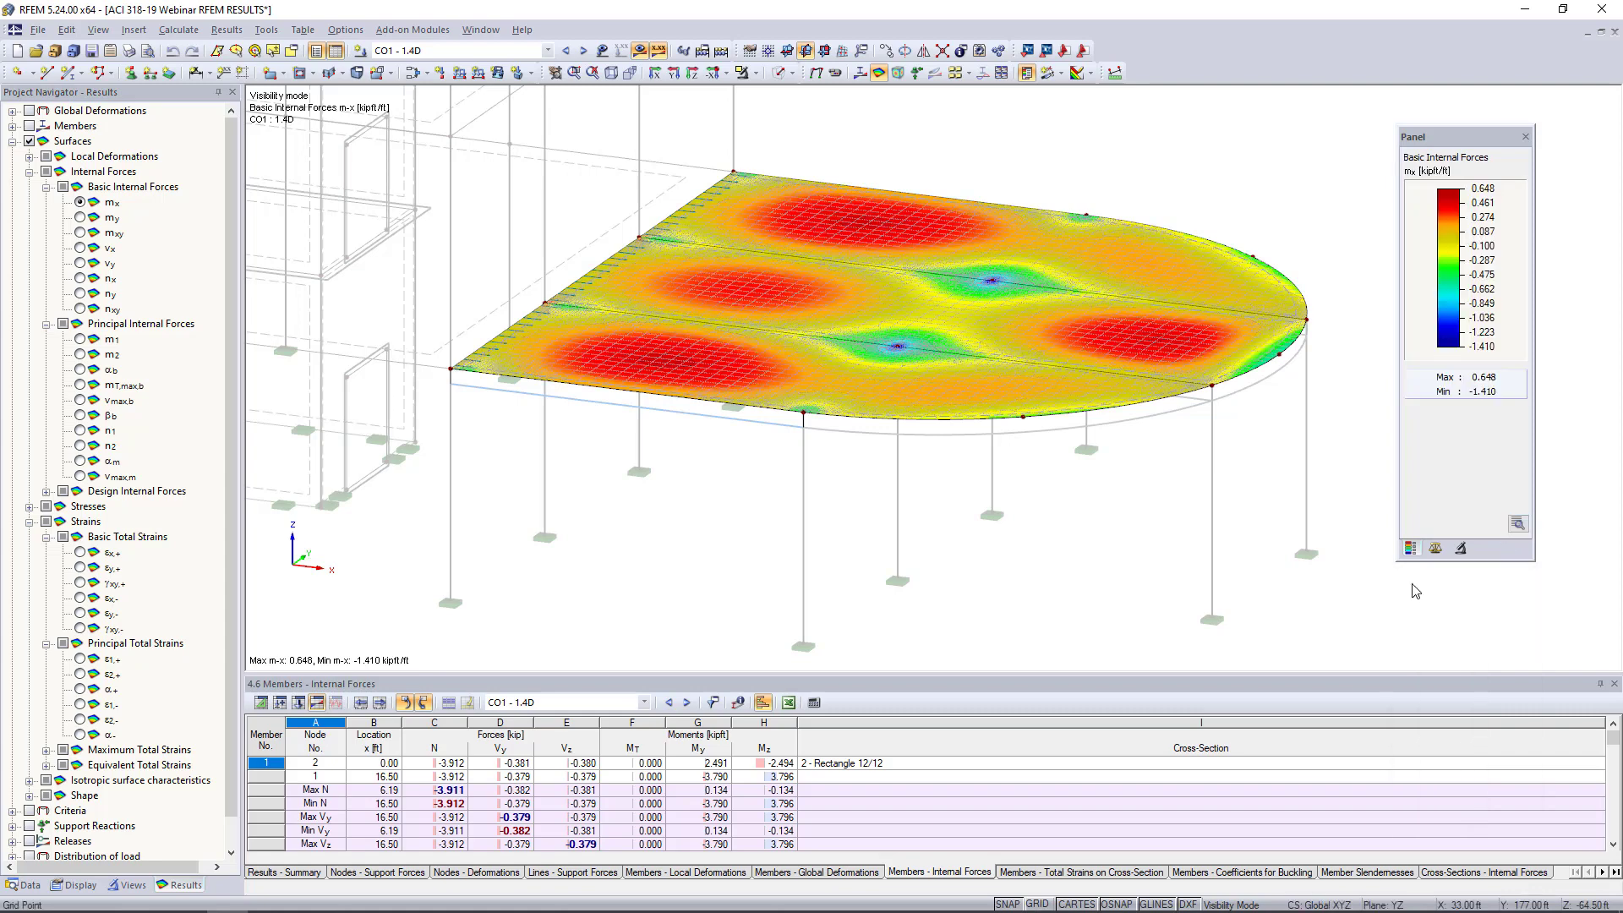
Step: Switch to load combination CO2 and examine the slab's basic moment my and principal moments m1 and m2
{"action": "left_click", "coordinate": [585, 51]}
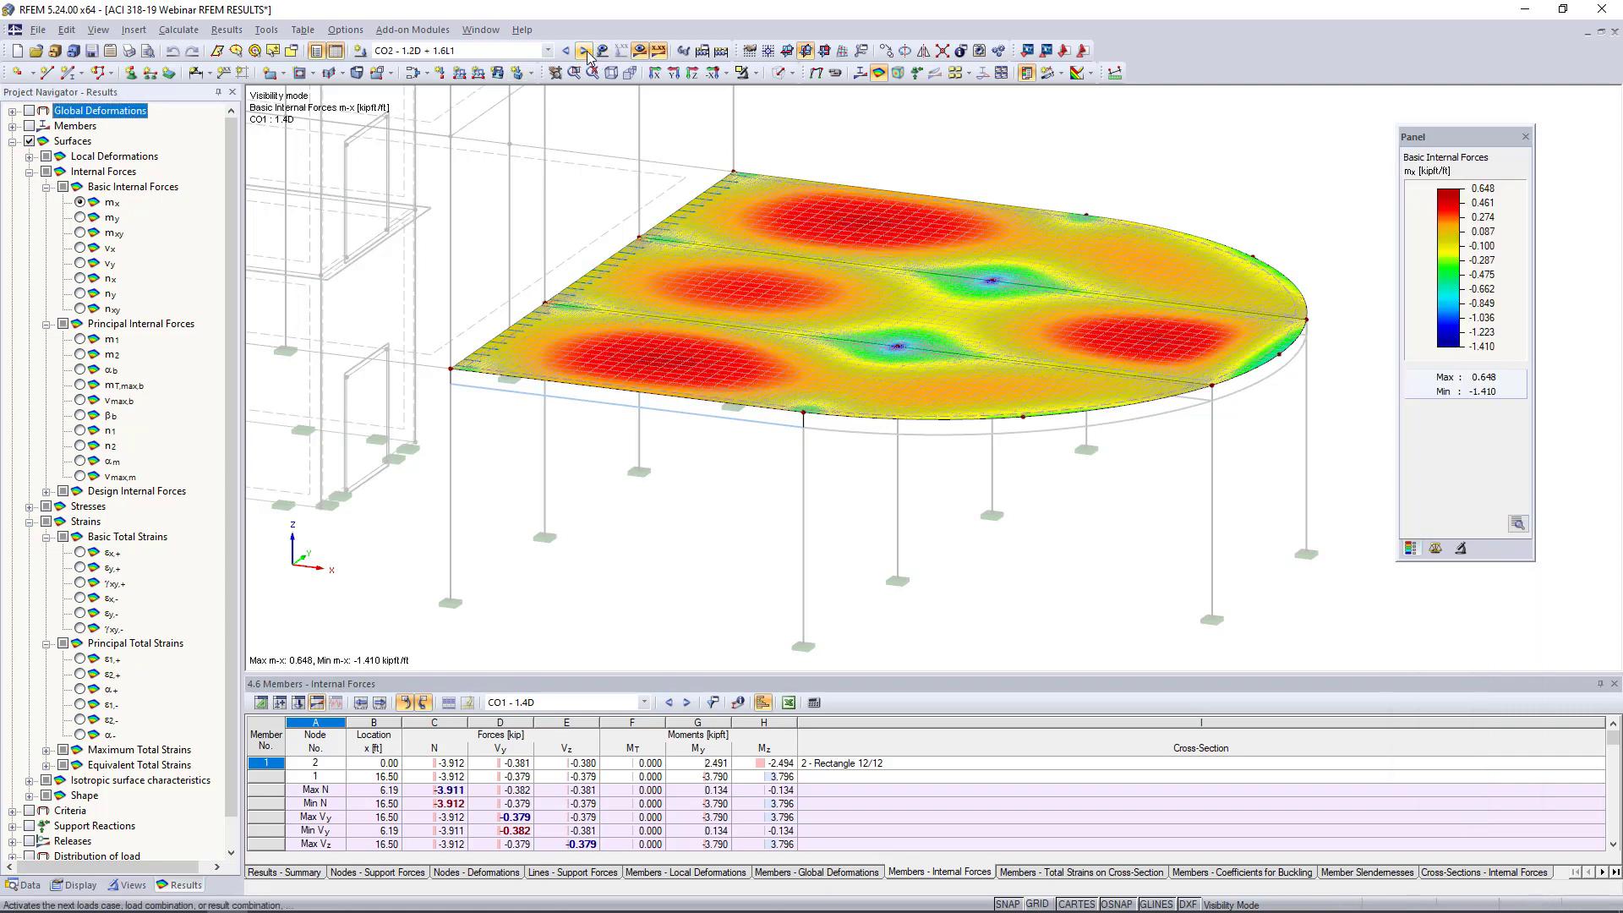
{"action": "left_click", "coordinate": [80, 217]}
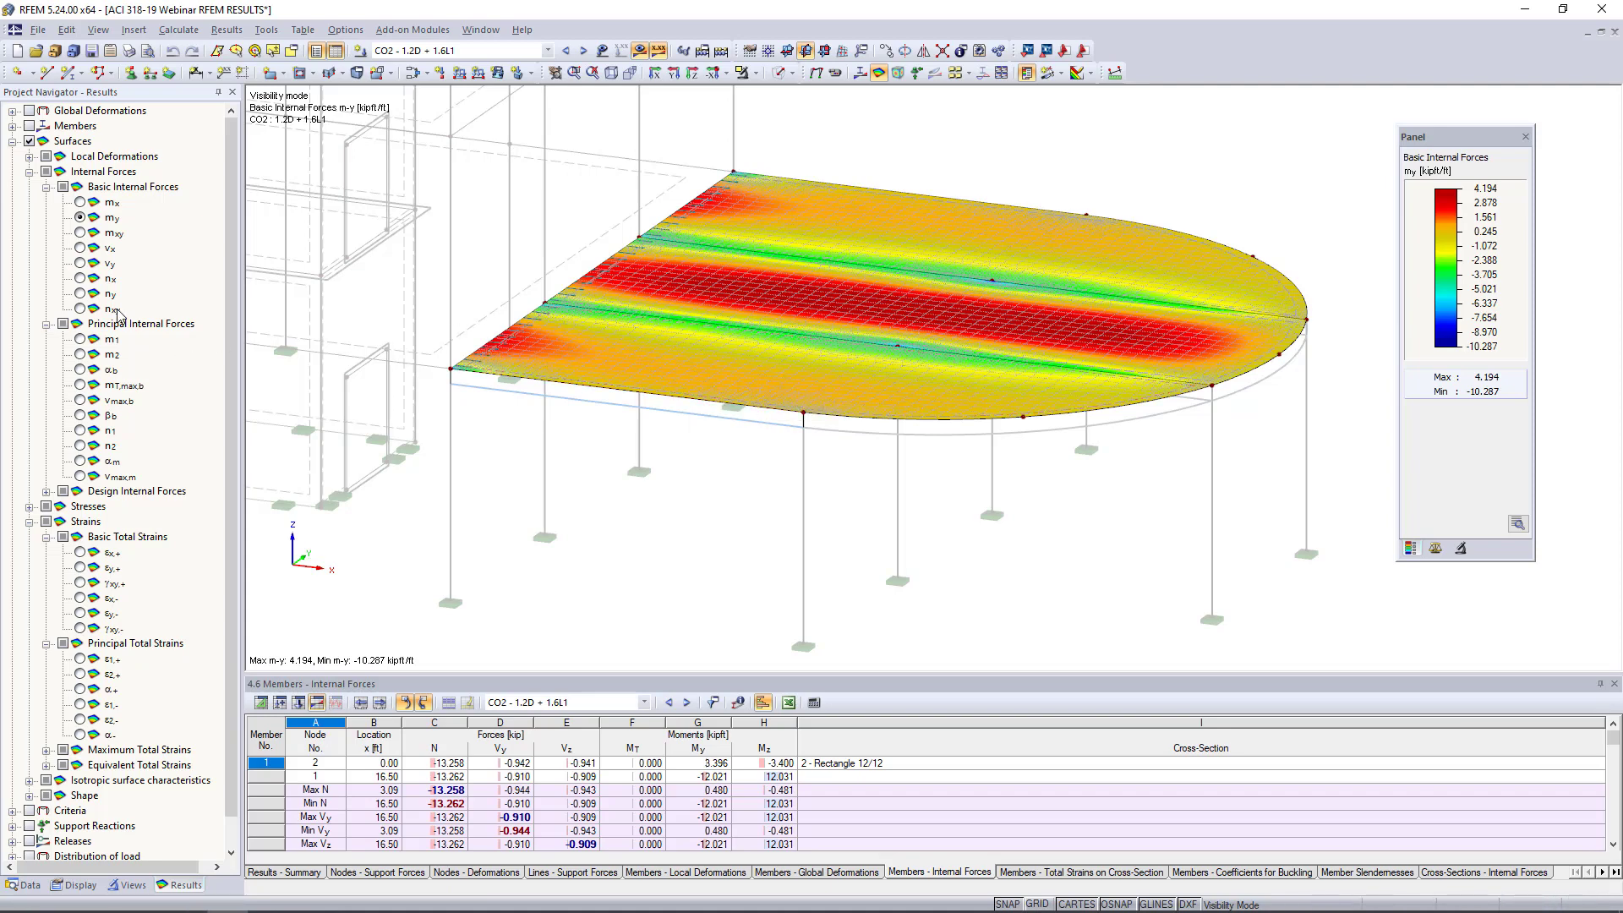
{"action": "left_click", "coordinate": [81, 339]}
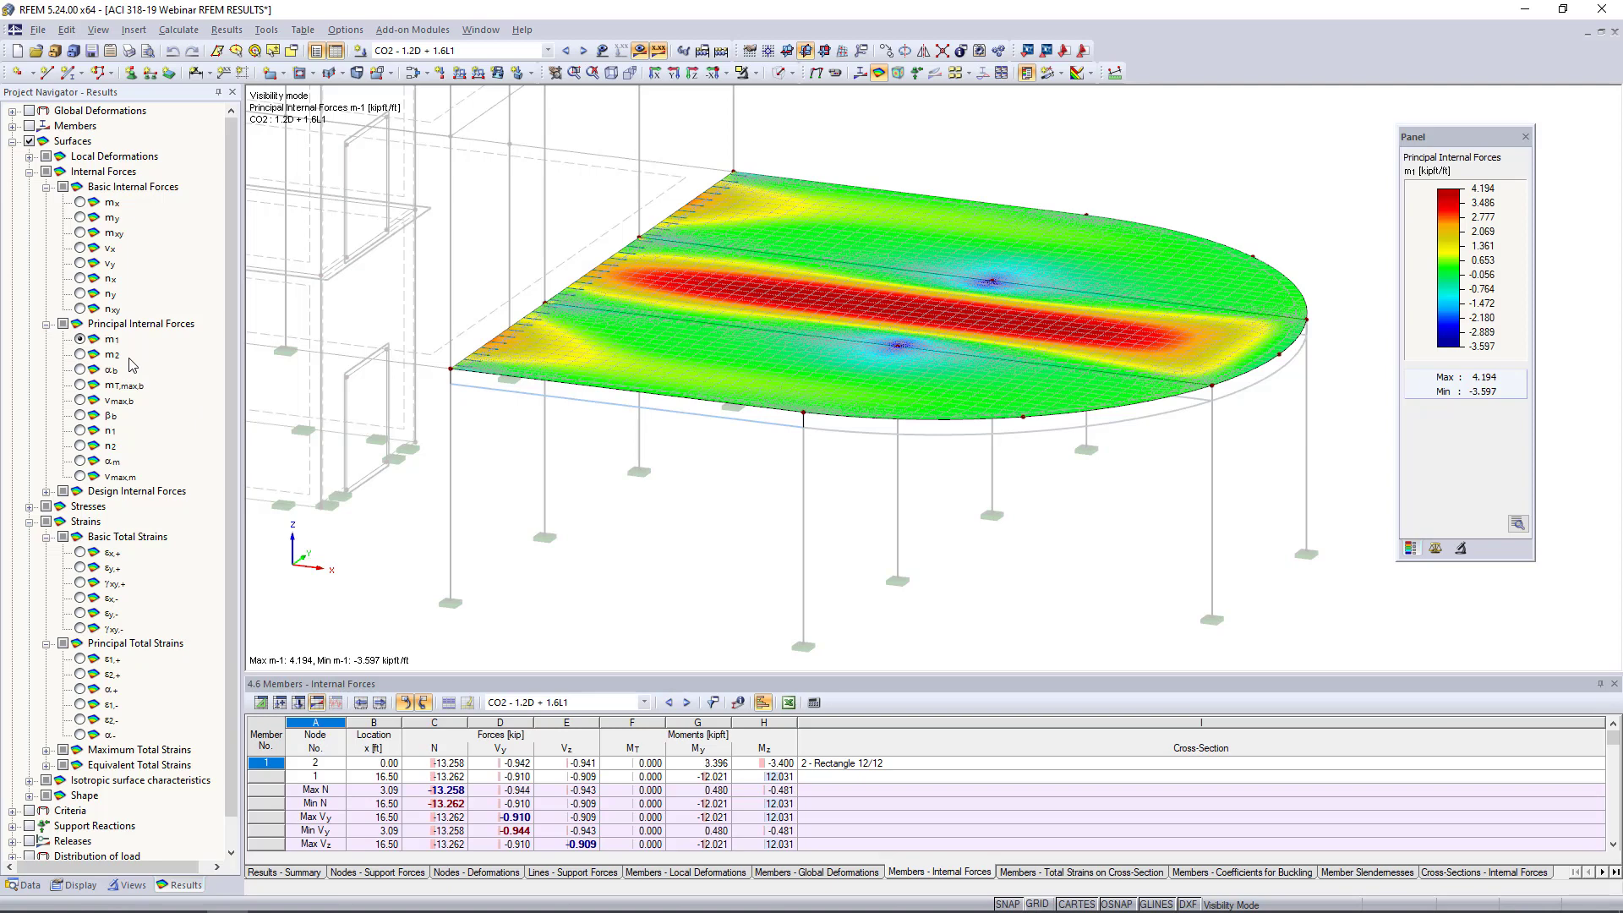
{"action": "left_click", "coordinate": [80, 354]}
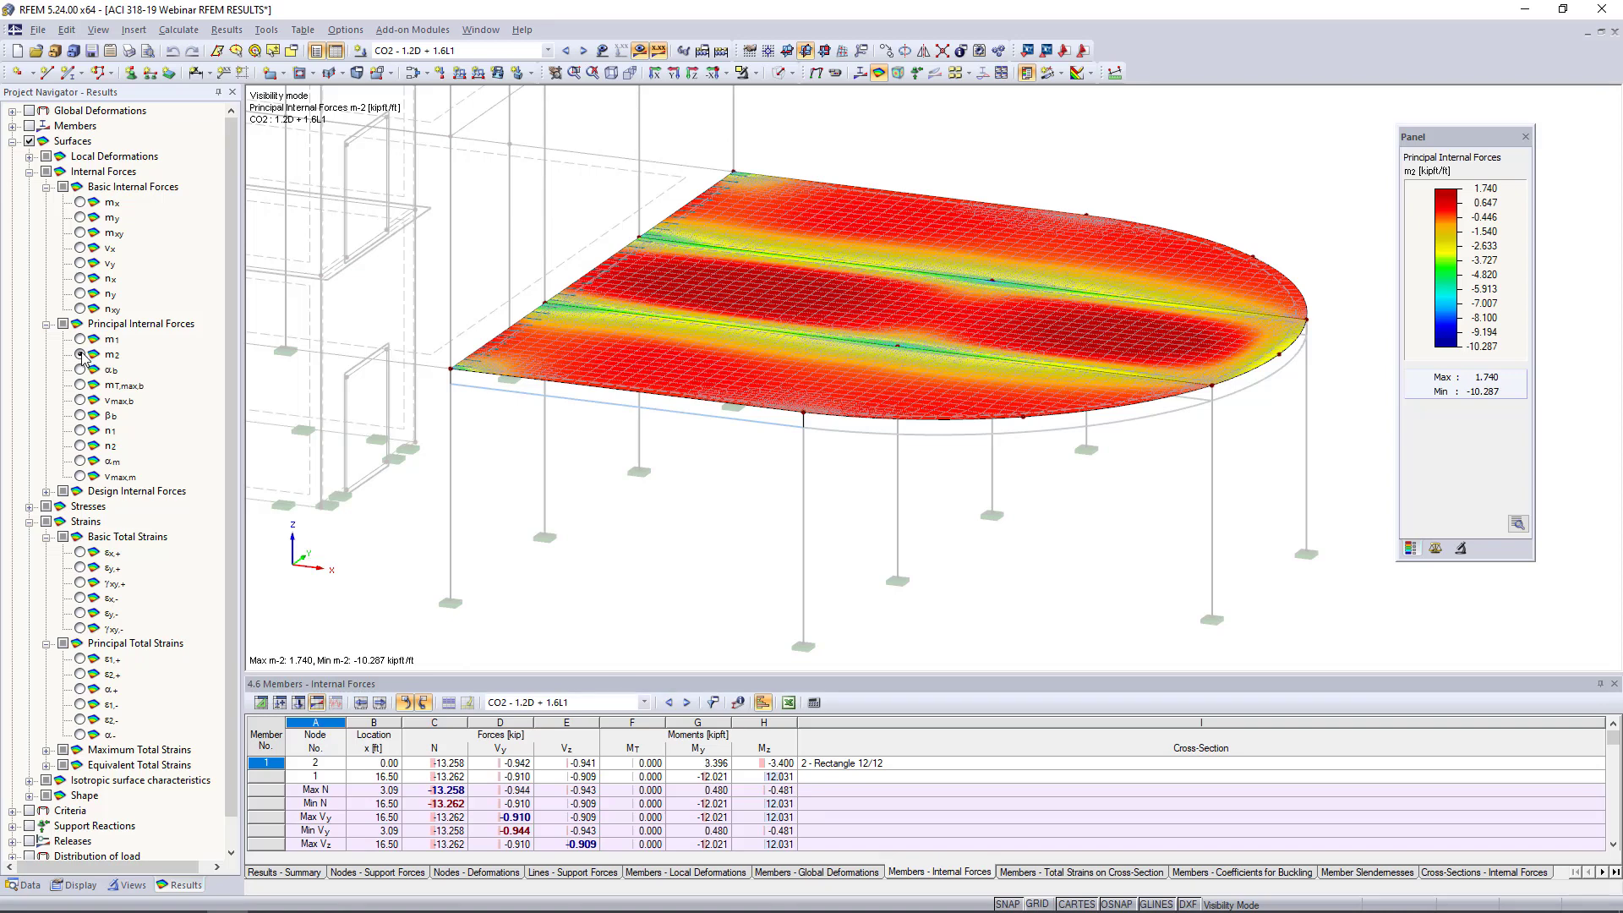
{"action": "left_click", "coordinate": [80, 339]}
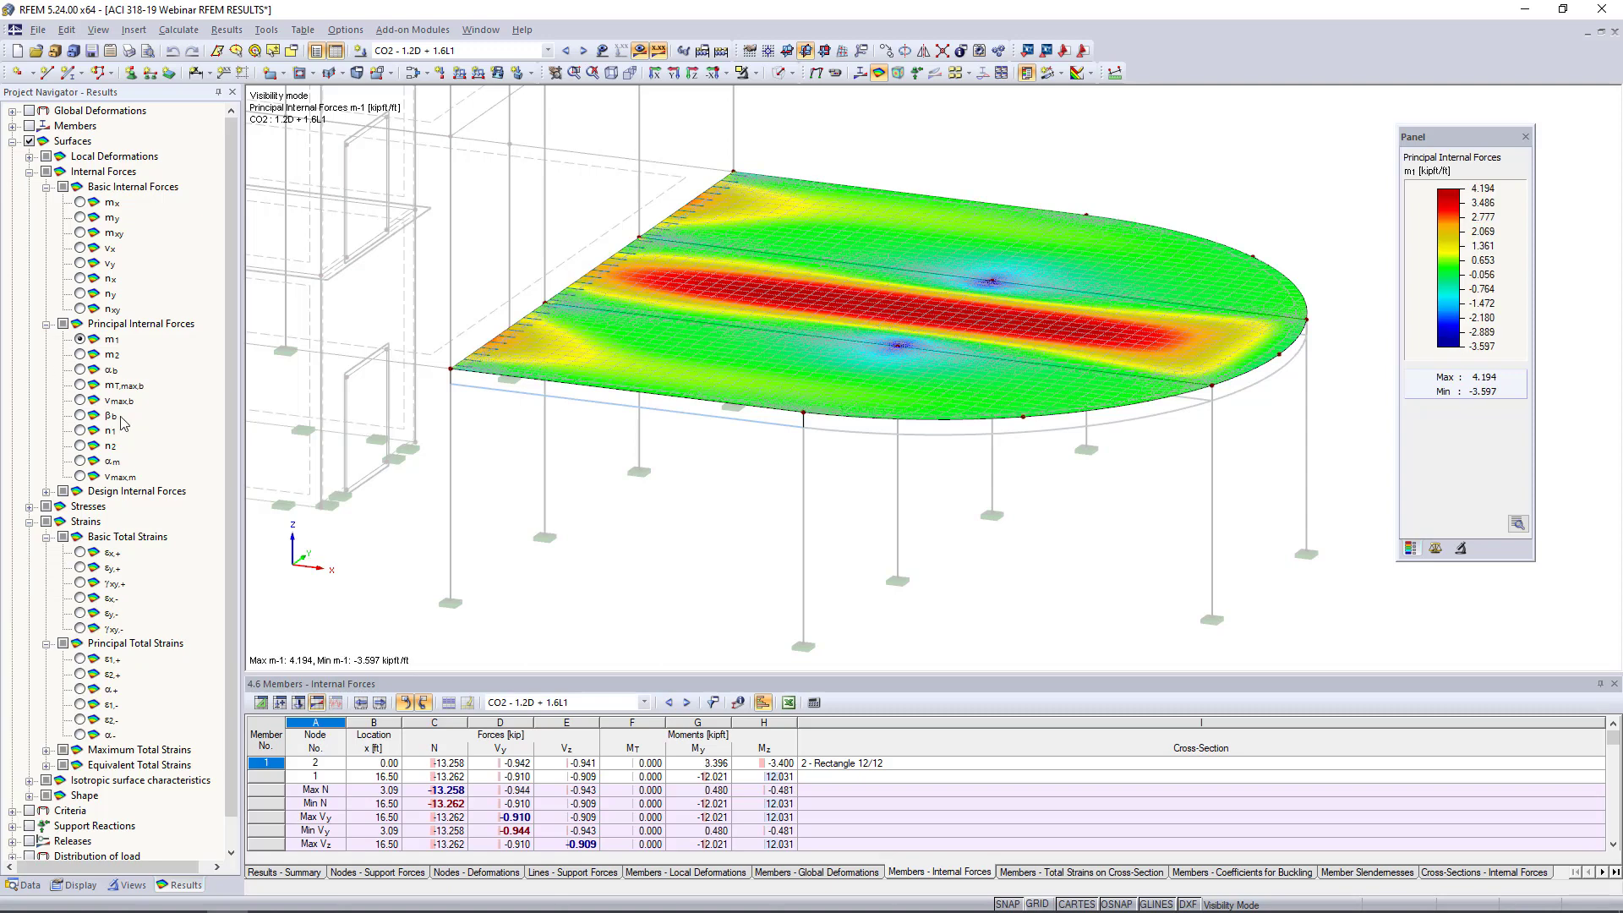
Step: Display the slab's total strains εx,+ and ε1,+ for CO2, and review the Surfaces - Principal Total Strains results table
{"action": "left_click", "coordinate": [81, 552]}
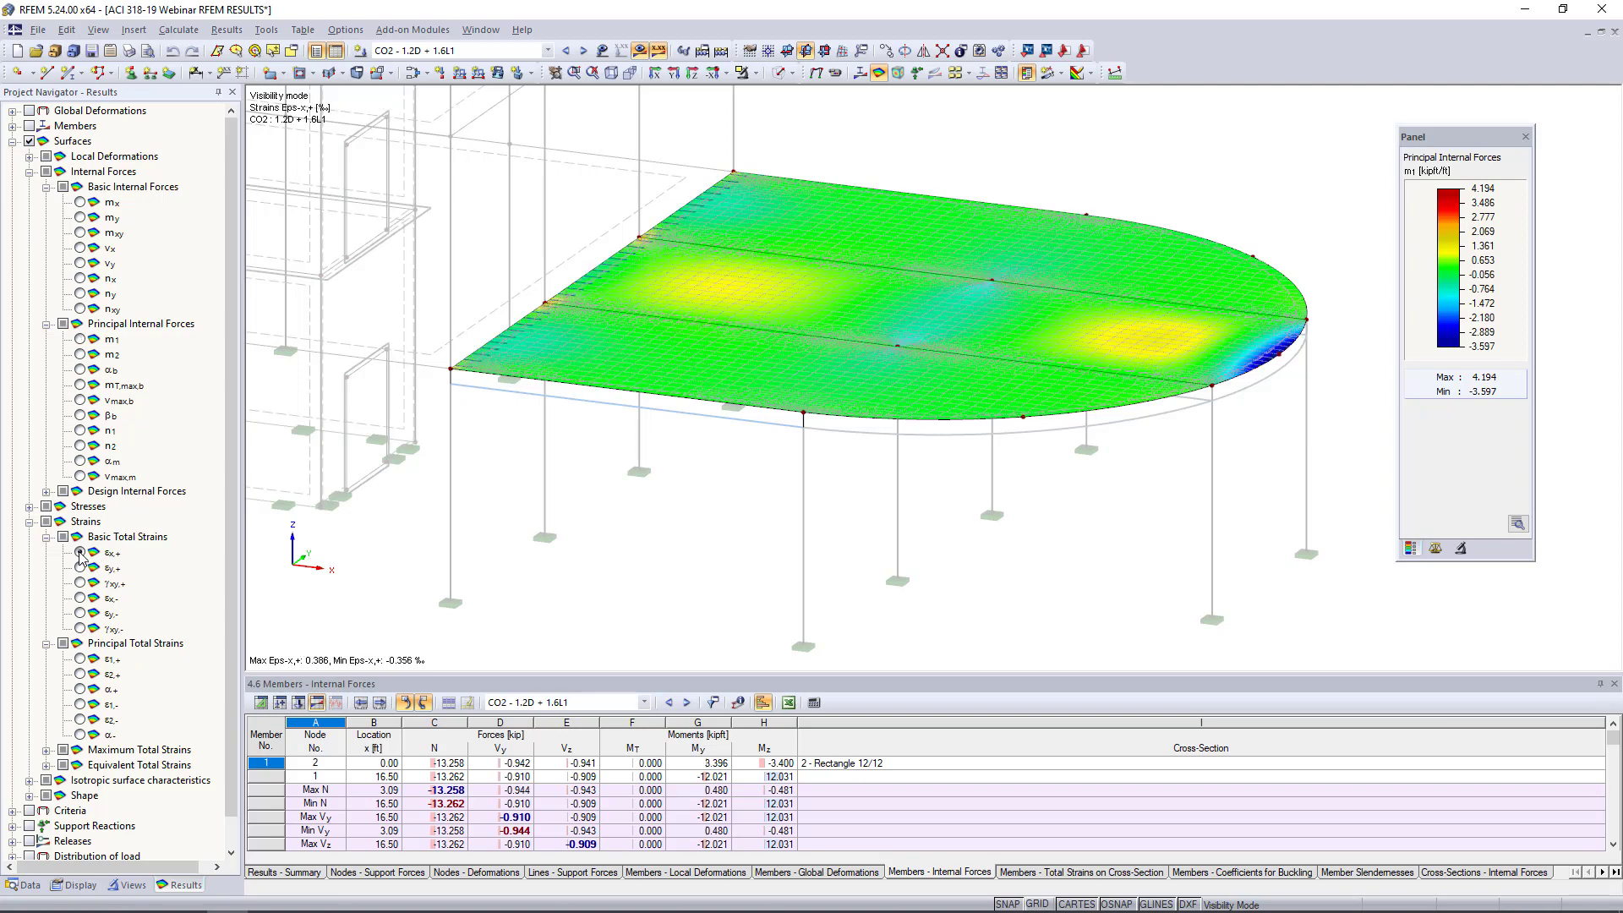
{"action": "left_click", "coordinate": [81, 659]}
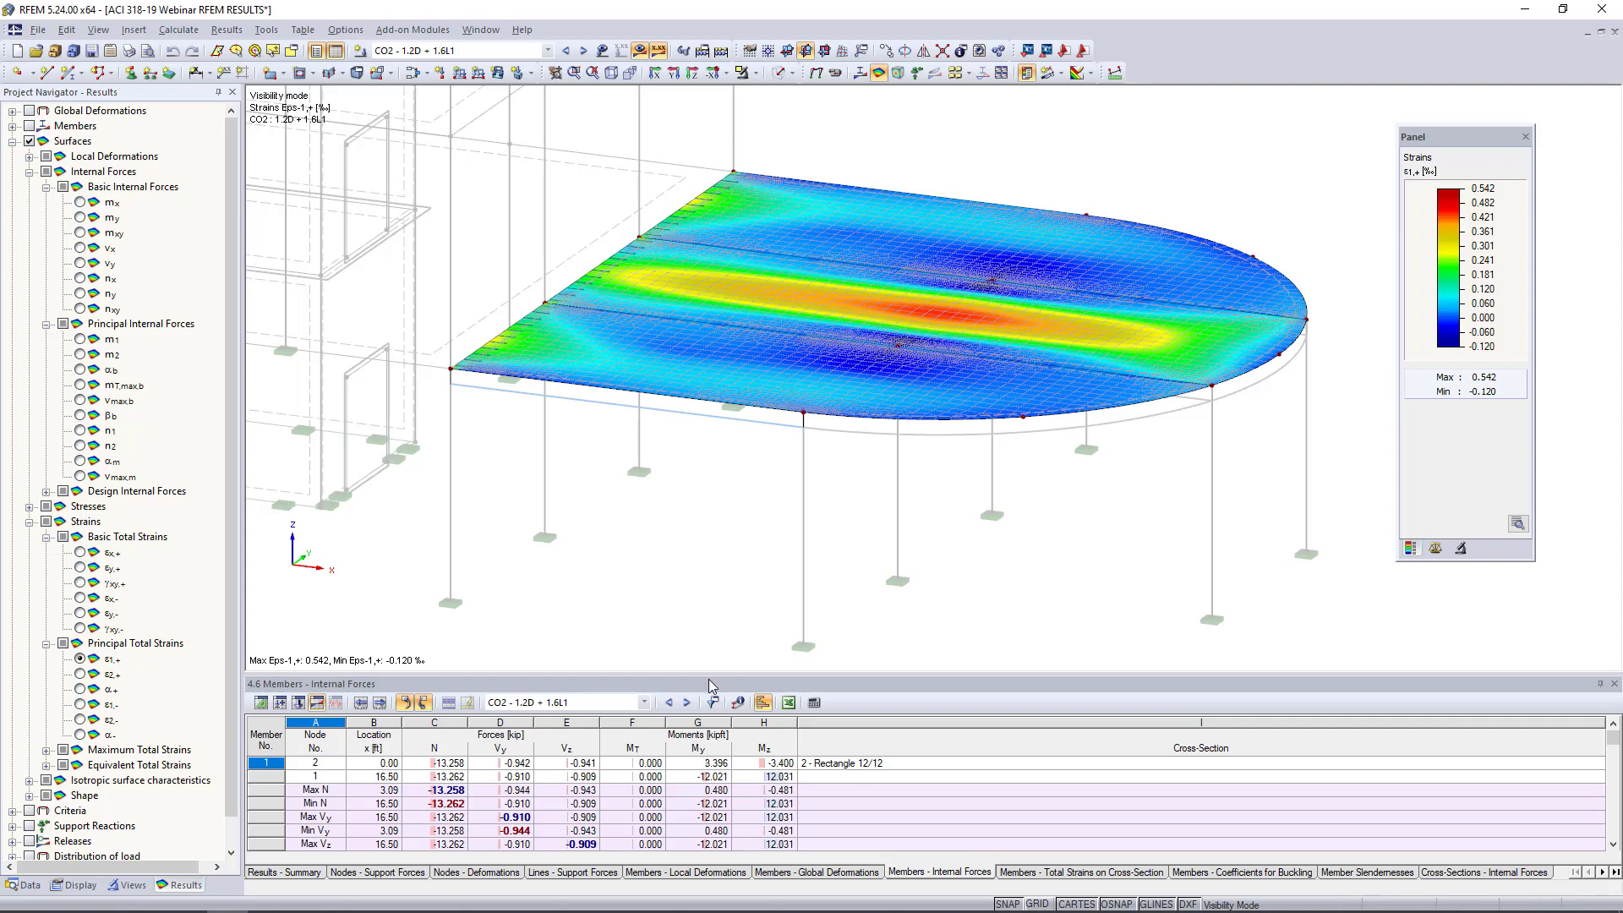
{"action": "left_click", "coordinate": [1615, 873]}
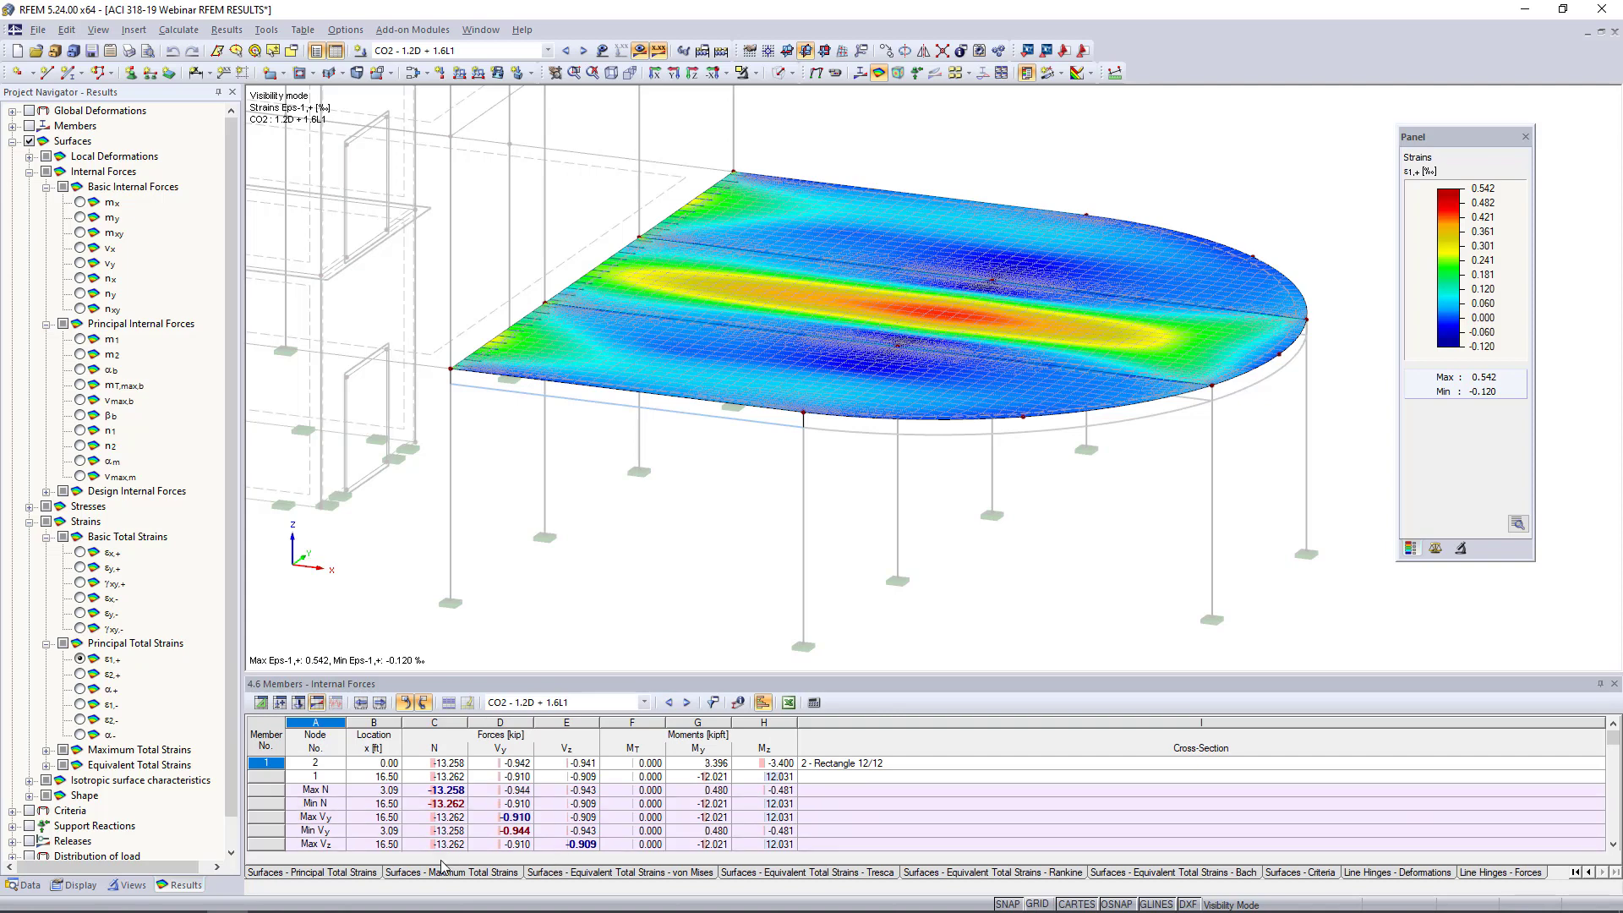
{"action": "left_click", "coordinate": [353, 873]}
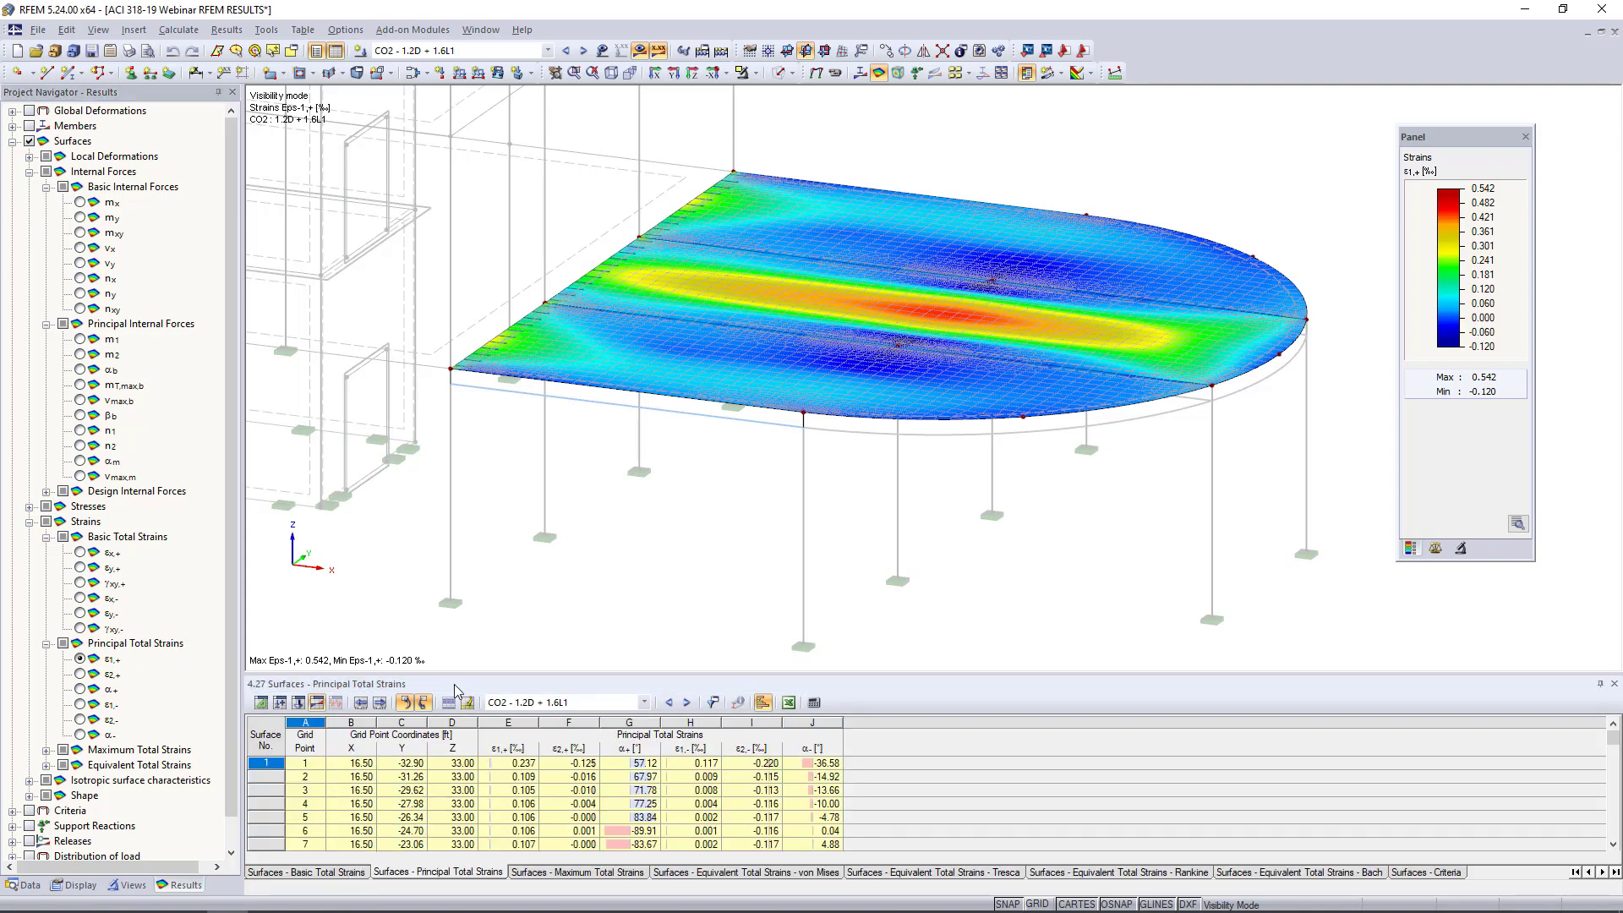
{"action": "mouse_move", "coordinate": [463, 671]}
{"action": "left_mouse_down"}
{"action": "mouse_move", "coordinate": [492, 538]}
{"action": "mouse_move", "coordinate": [483, 369]}
{"action": "left_mouse_up"}
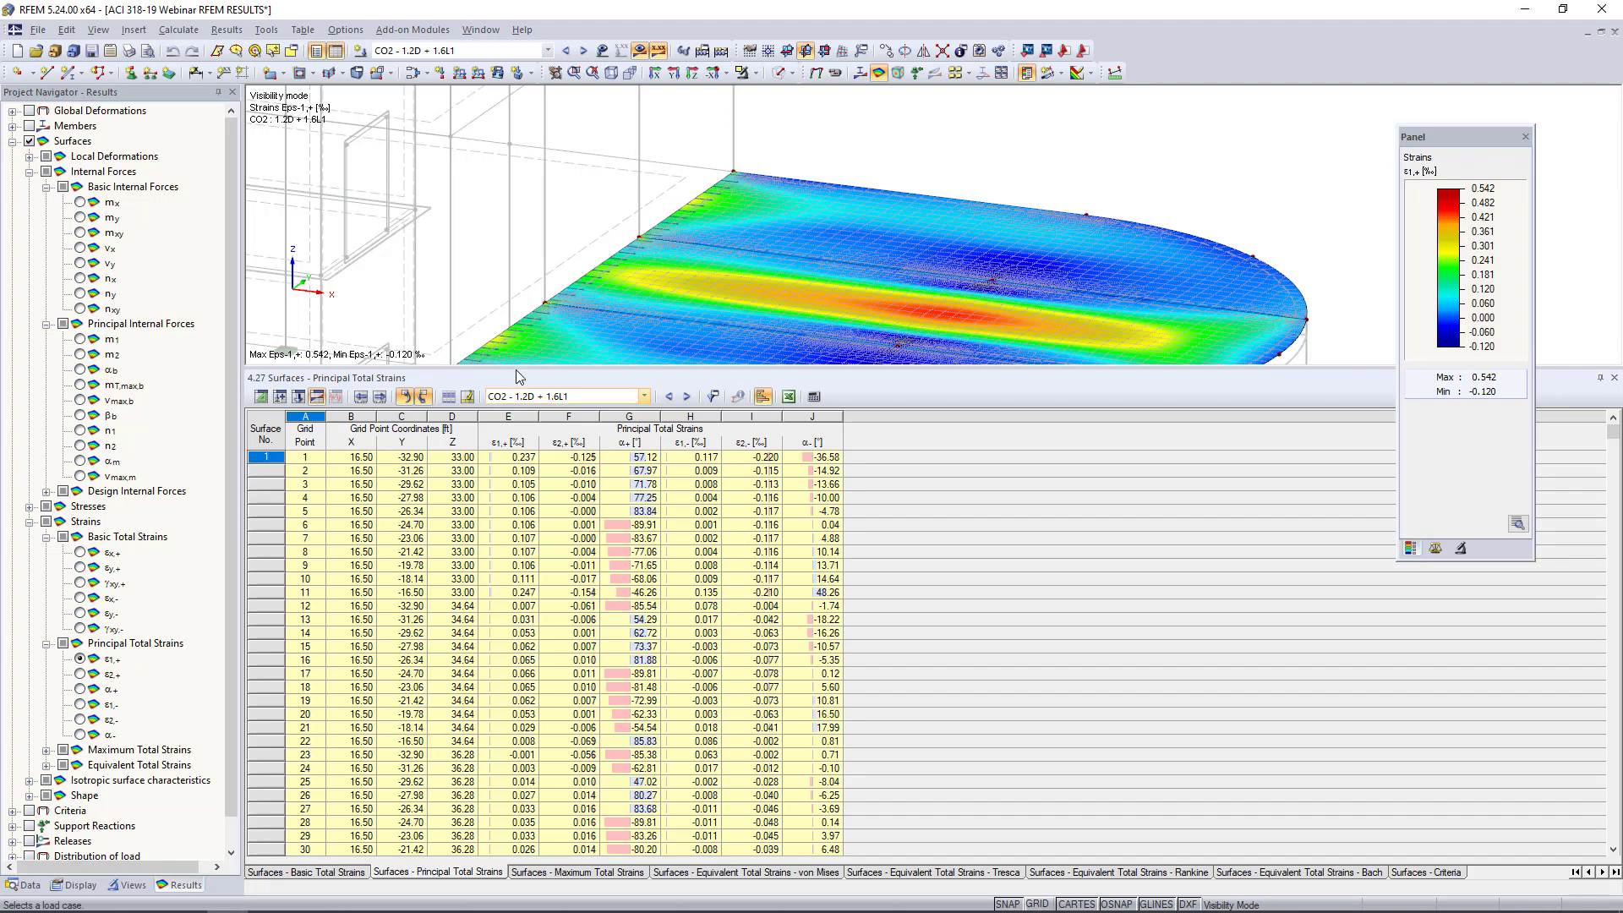
{"action": "left_click_drag", "start_coordinate": [558, 369], "coordinate": [561, 589]}
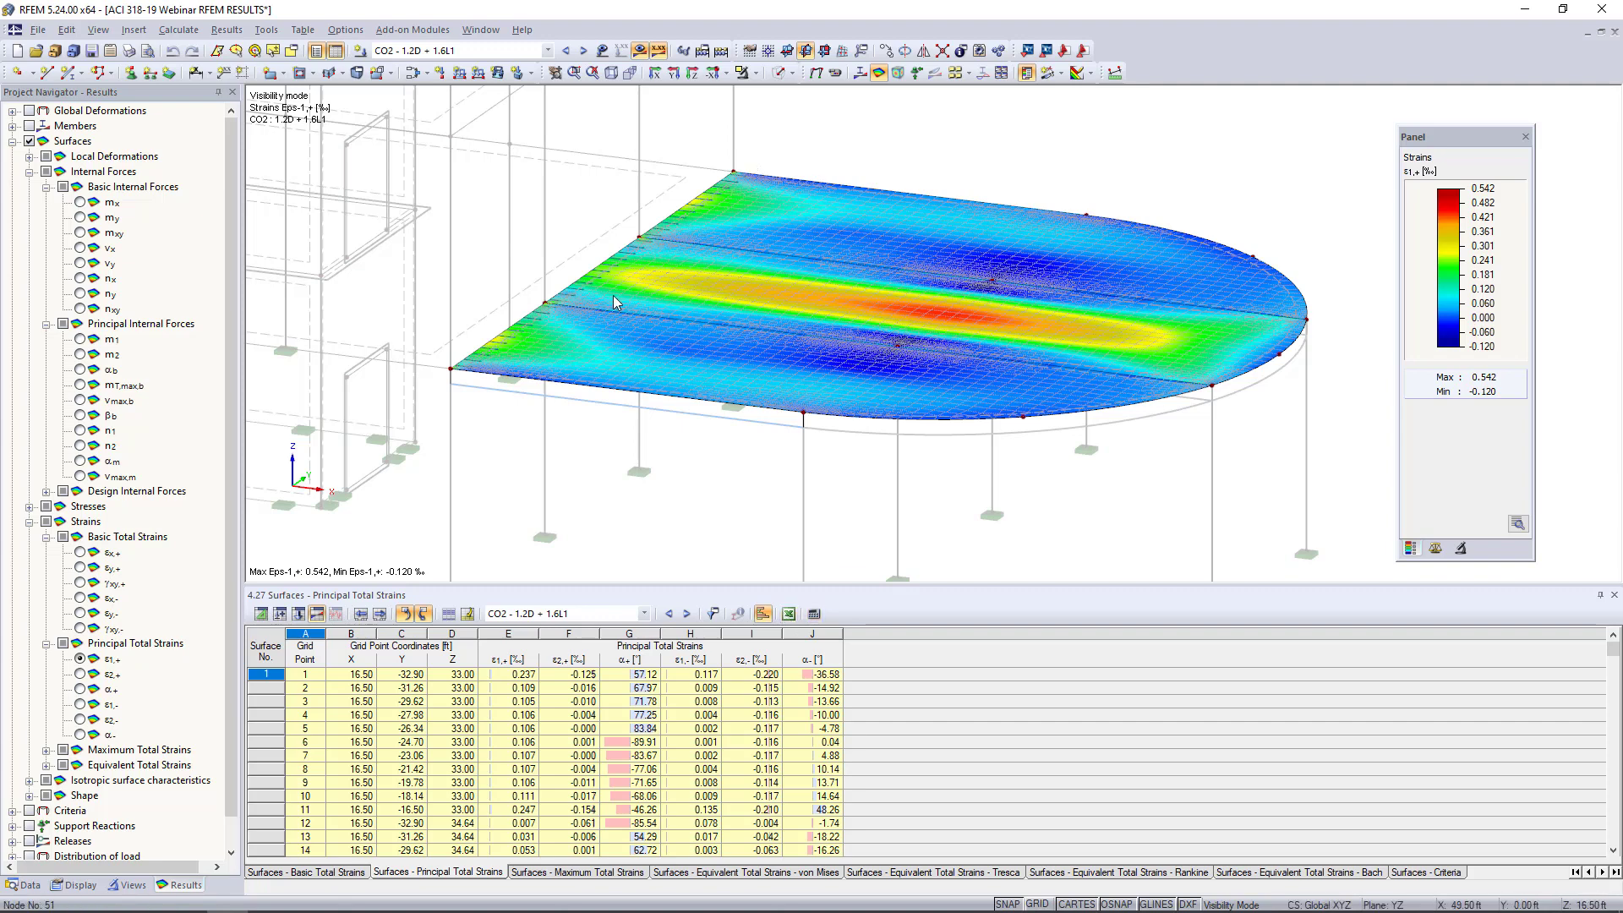
Step: Start the RF-CONCRETE Members add-on module for the design of concrete members
{"action": "left_click", "coordinate": [26, 885]}
{"action": "scroll", "coordinate": [66, 480], "scroll_direction": "down", "scroll_amount": 7}
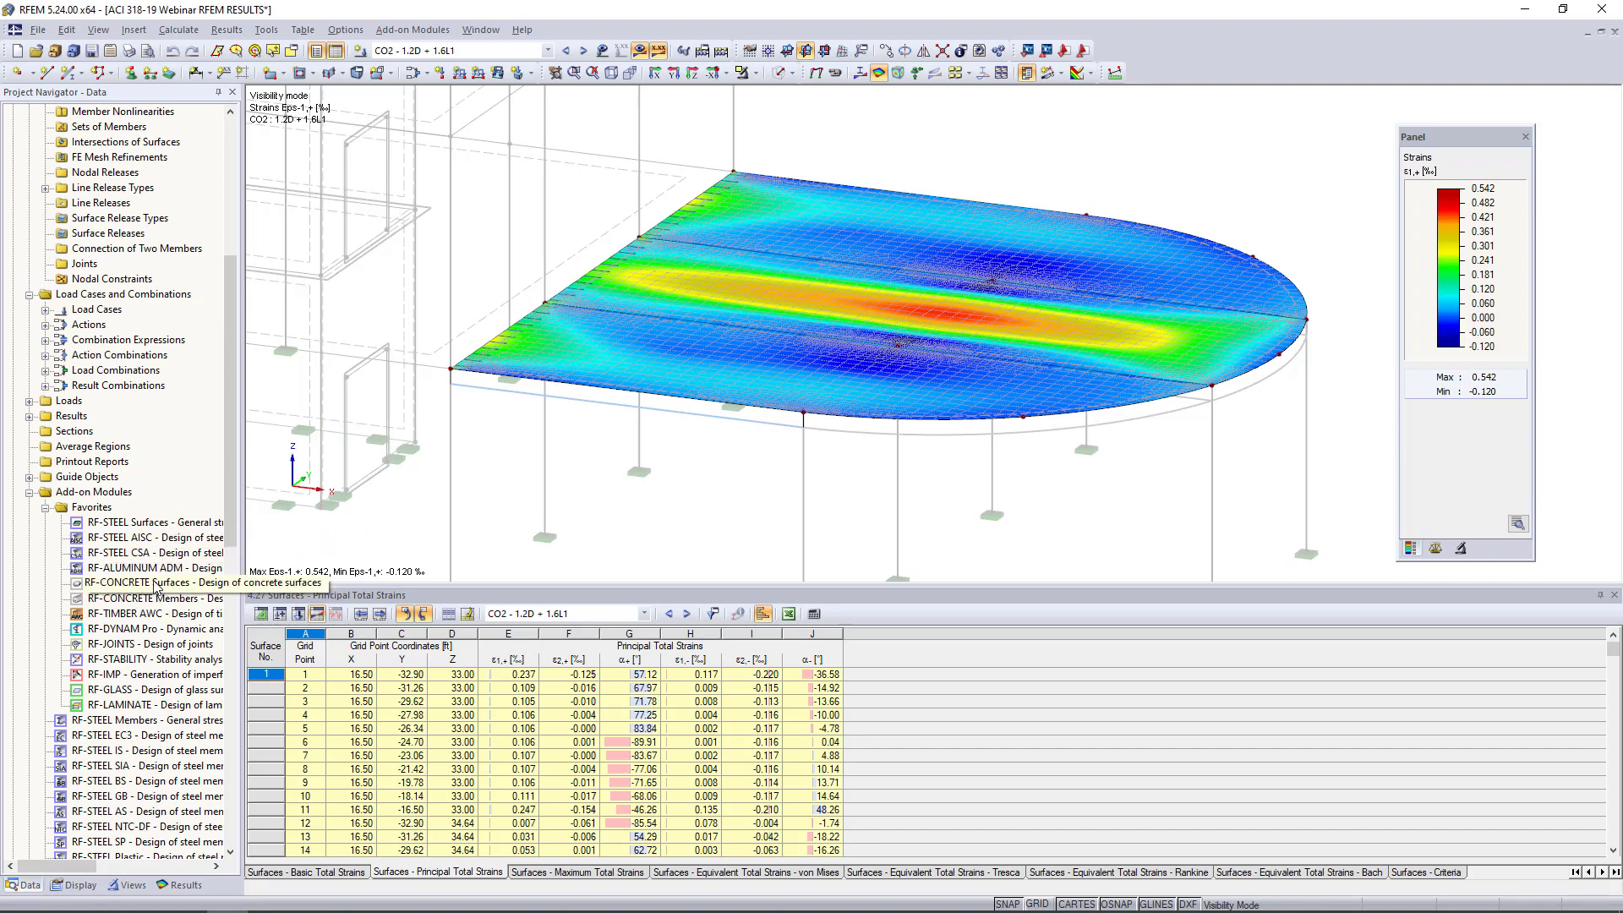
{"action": "scroll", "coordinate": [150, 573], "scroll_direction": "down", "scroll_amount": 1}
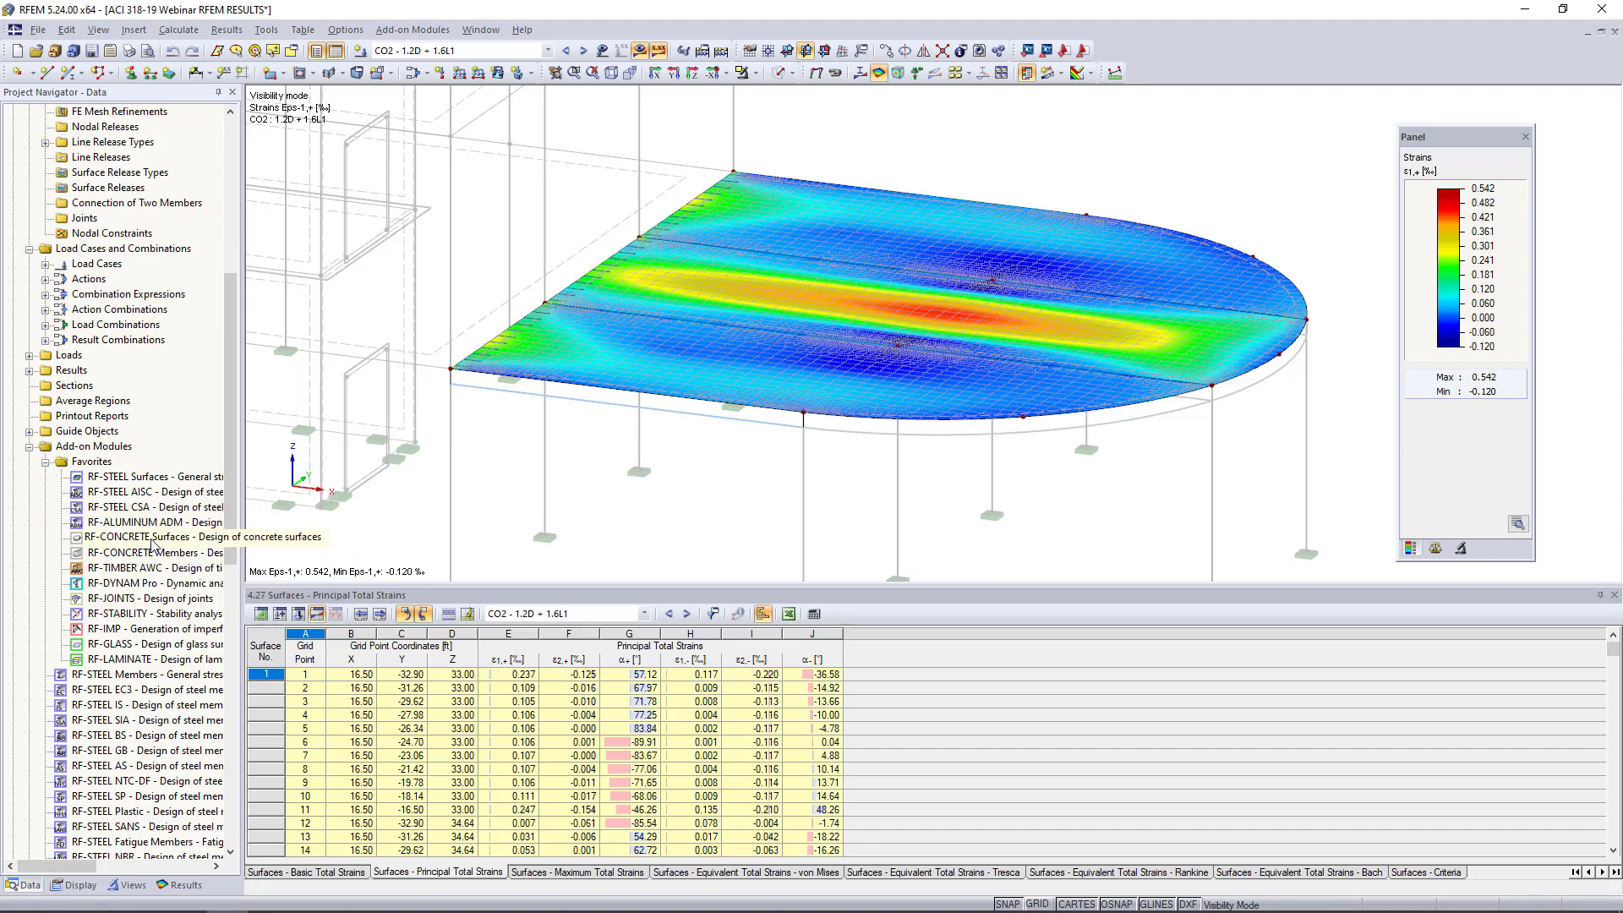
{"action": "right_click", "coordinate": [154, 539]}
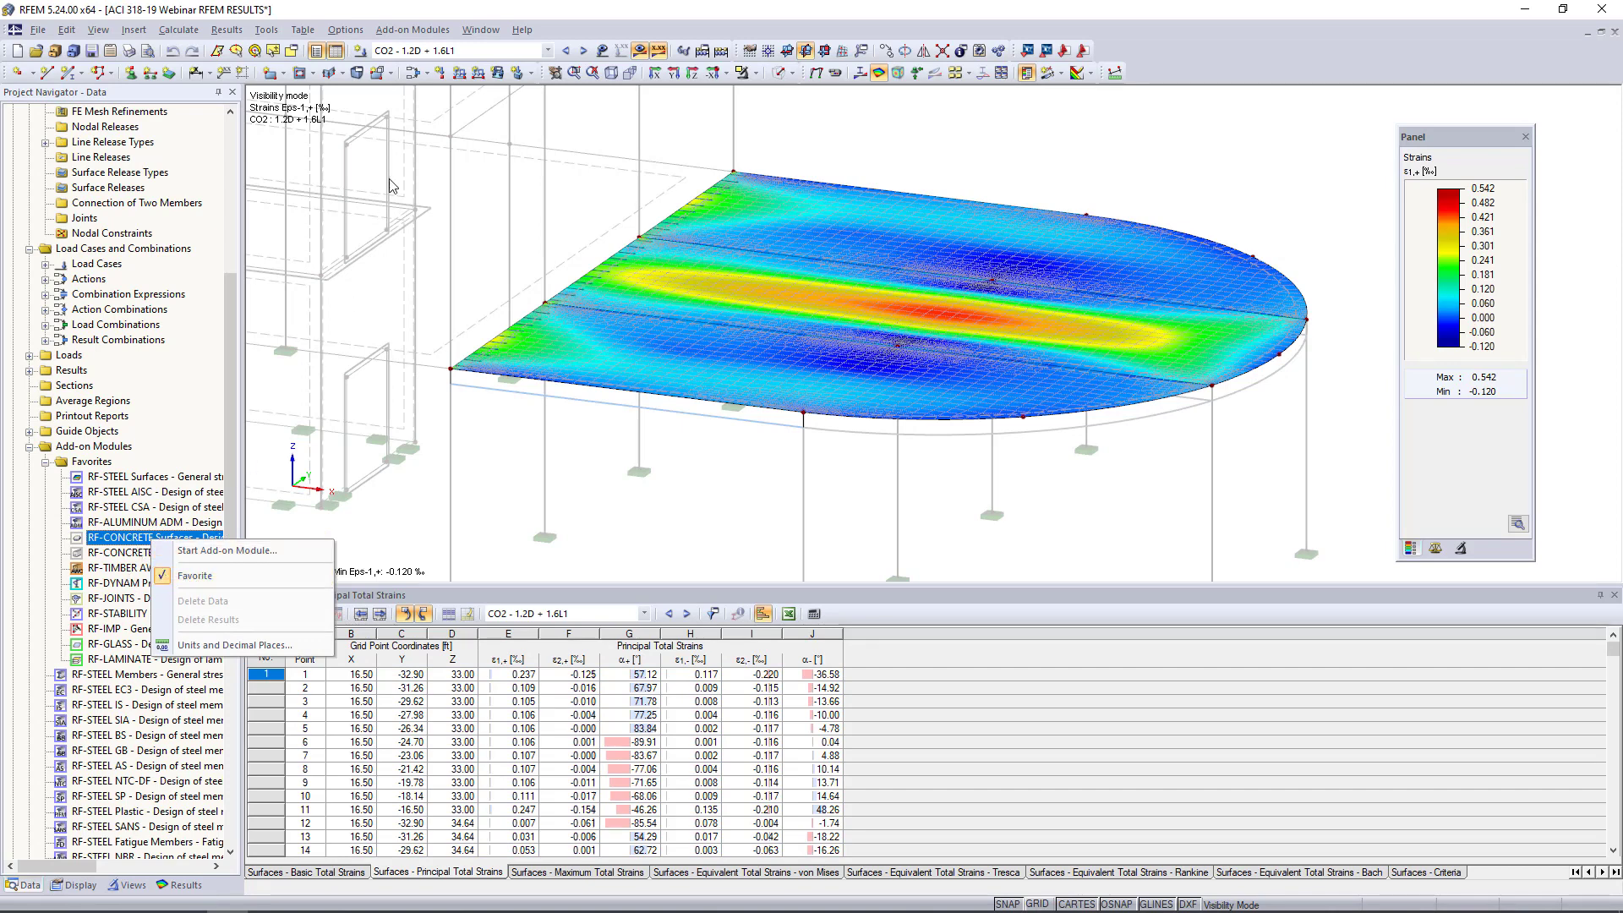
{"action": "left_click", "coordinate": [412, 32]}
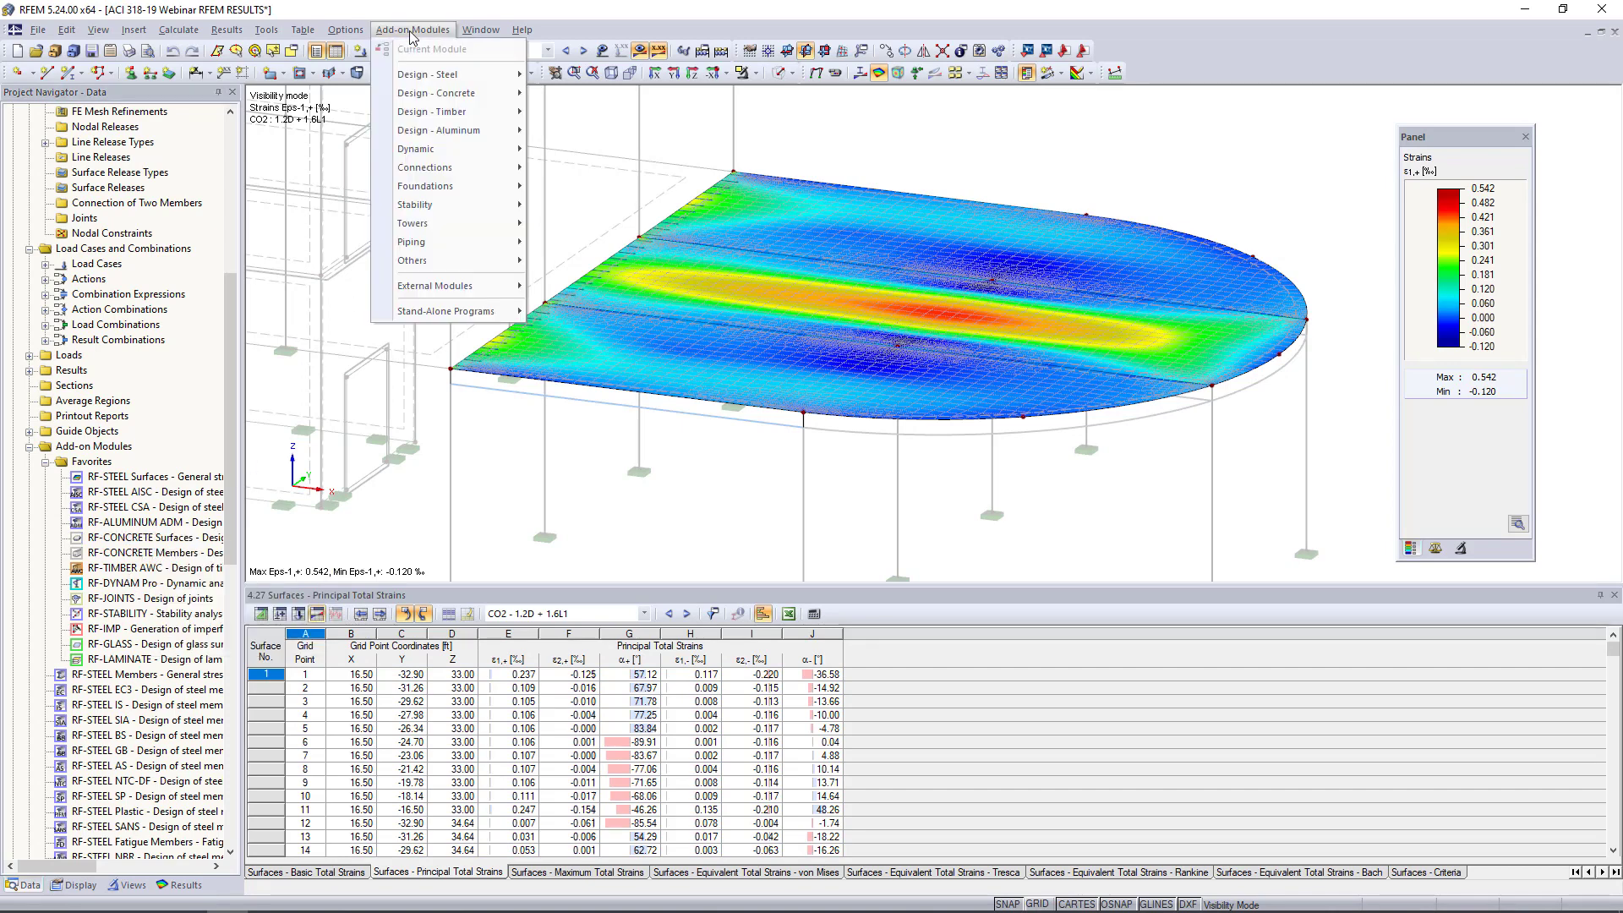
{"action": "mouse_move", "coordinate": [429, 100]}
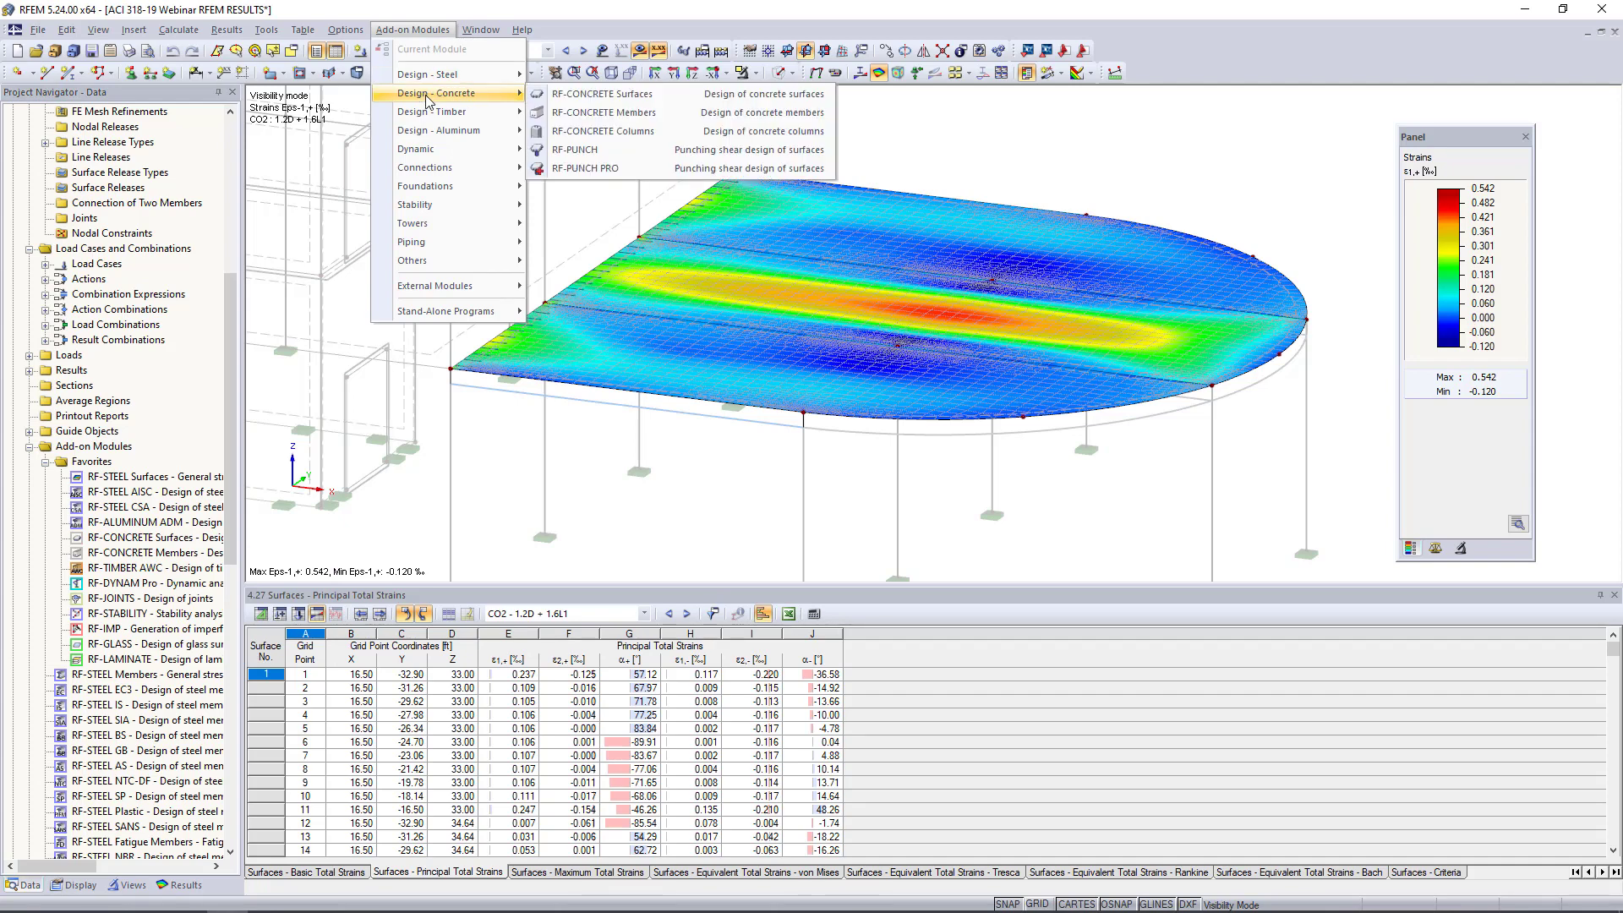
{"action": "left_click", "coordinate": [568, 114]}
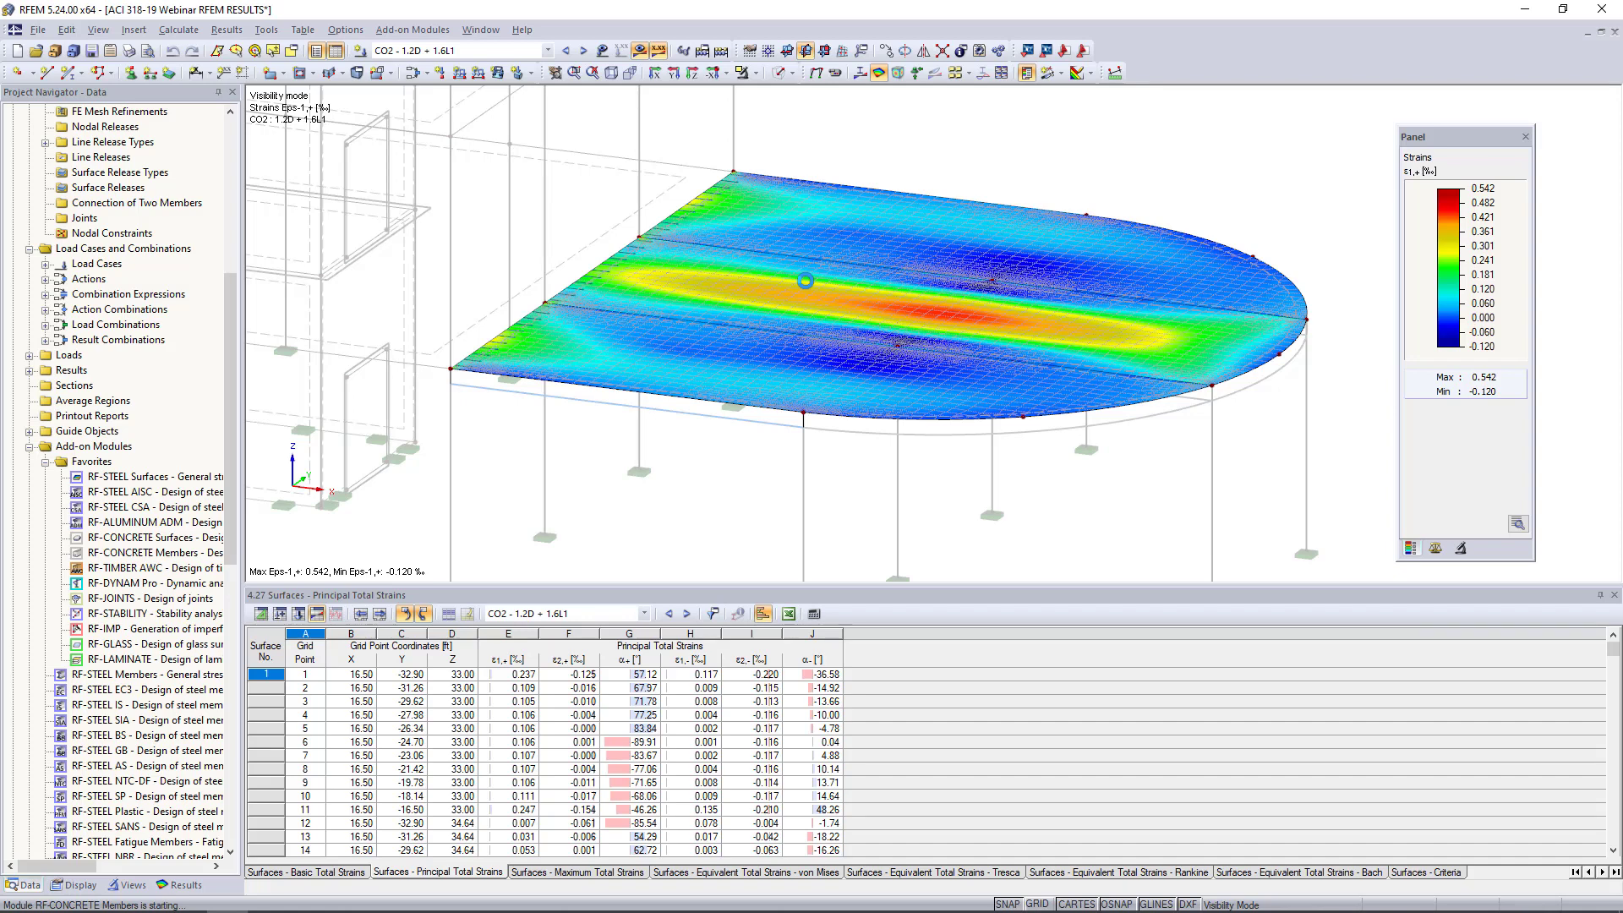
Step: Switch to the slide presentation and advance to the ACI 318-19 Updates slide on reinforcement strain revisions
{"action": "key", "text": "super+Tab"}
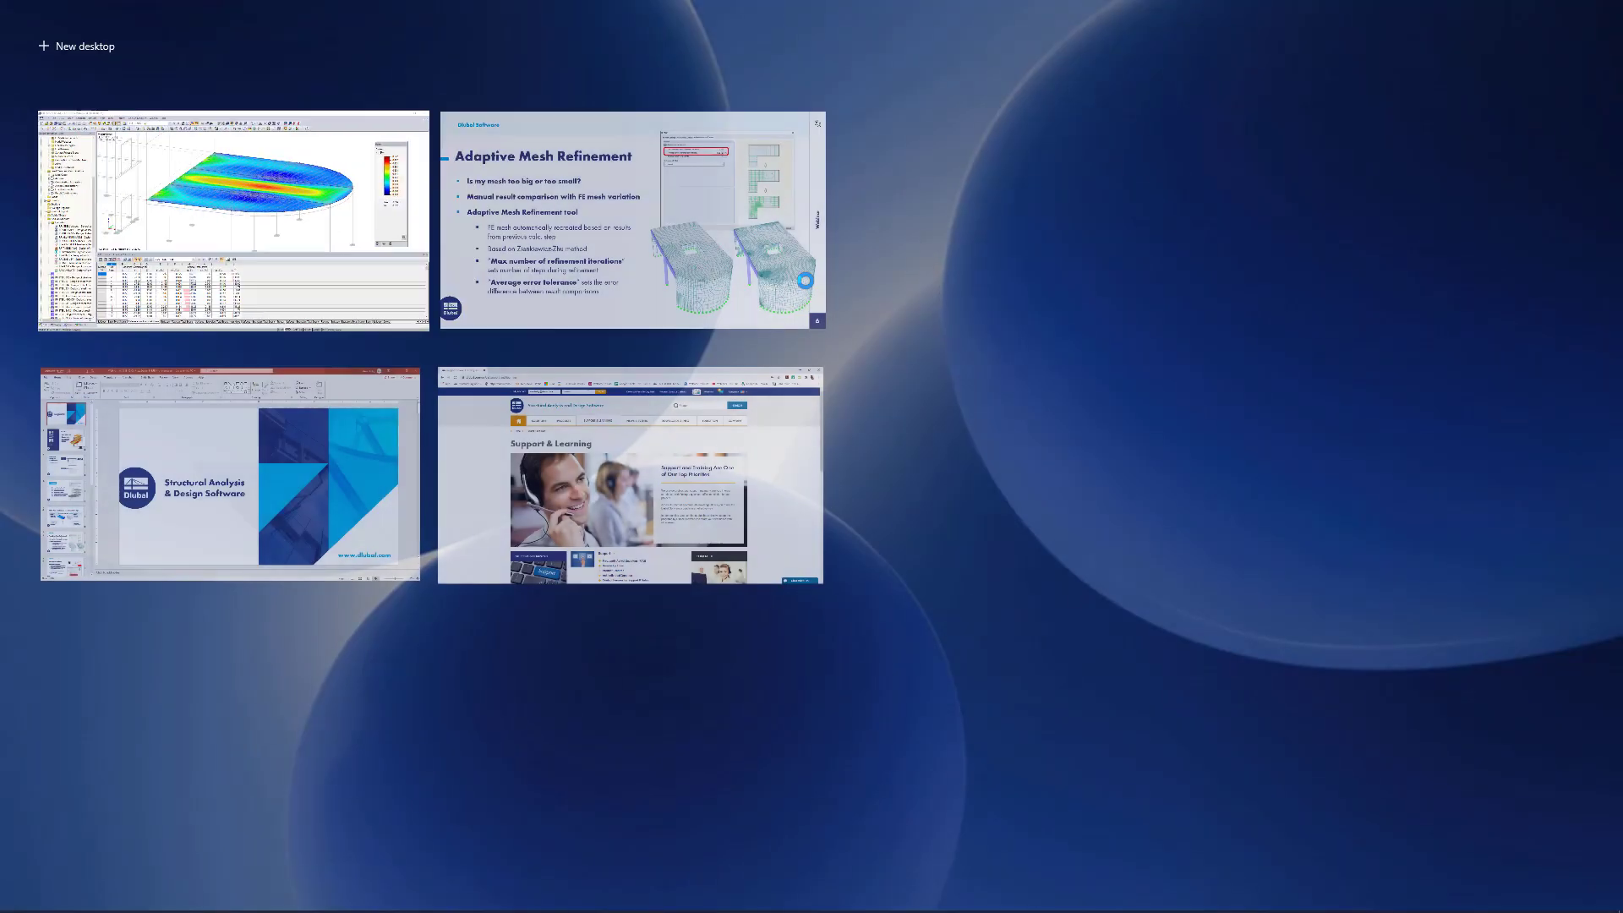
{"action": "left_click", "coordinate": [671, 226]}
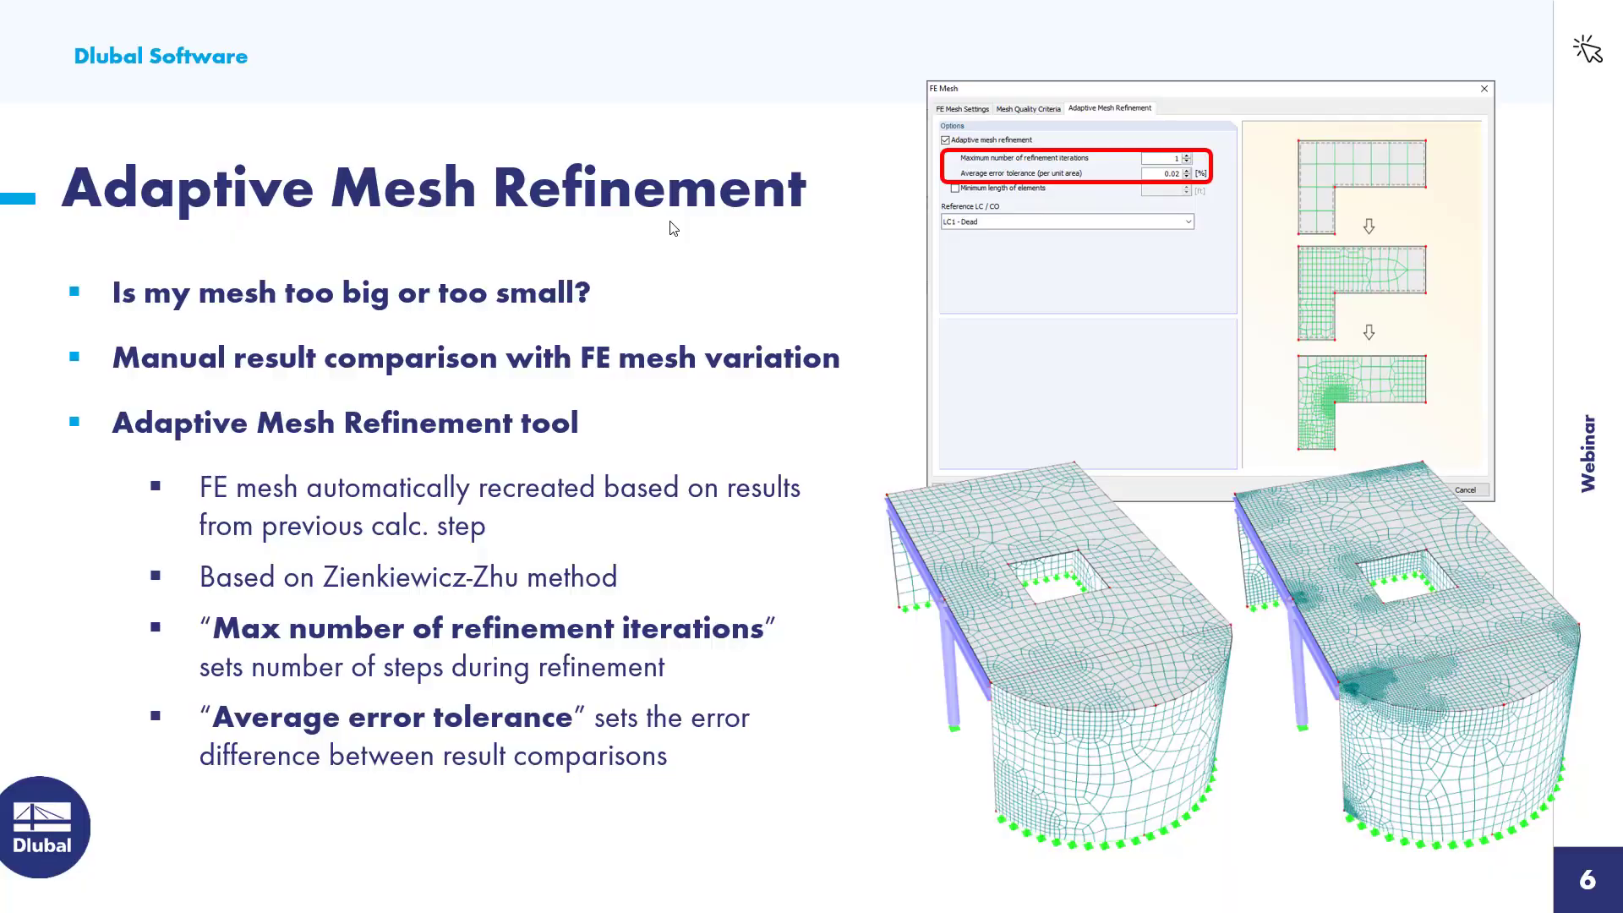
{"action": "key", "text": "Right"}
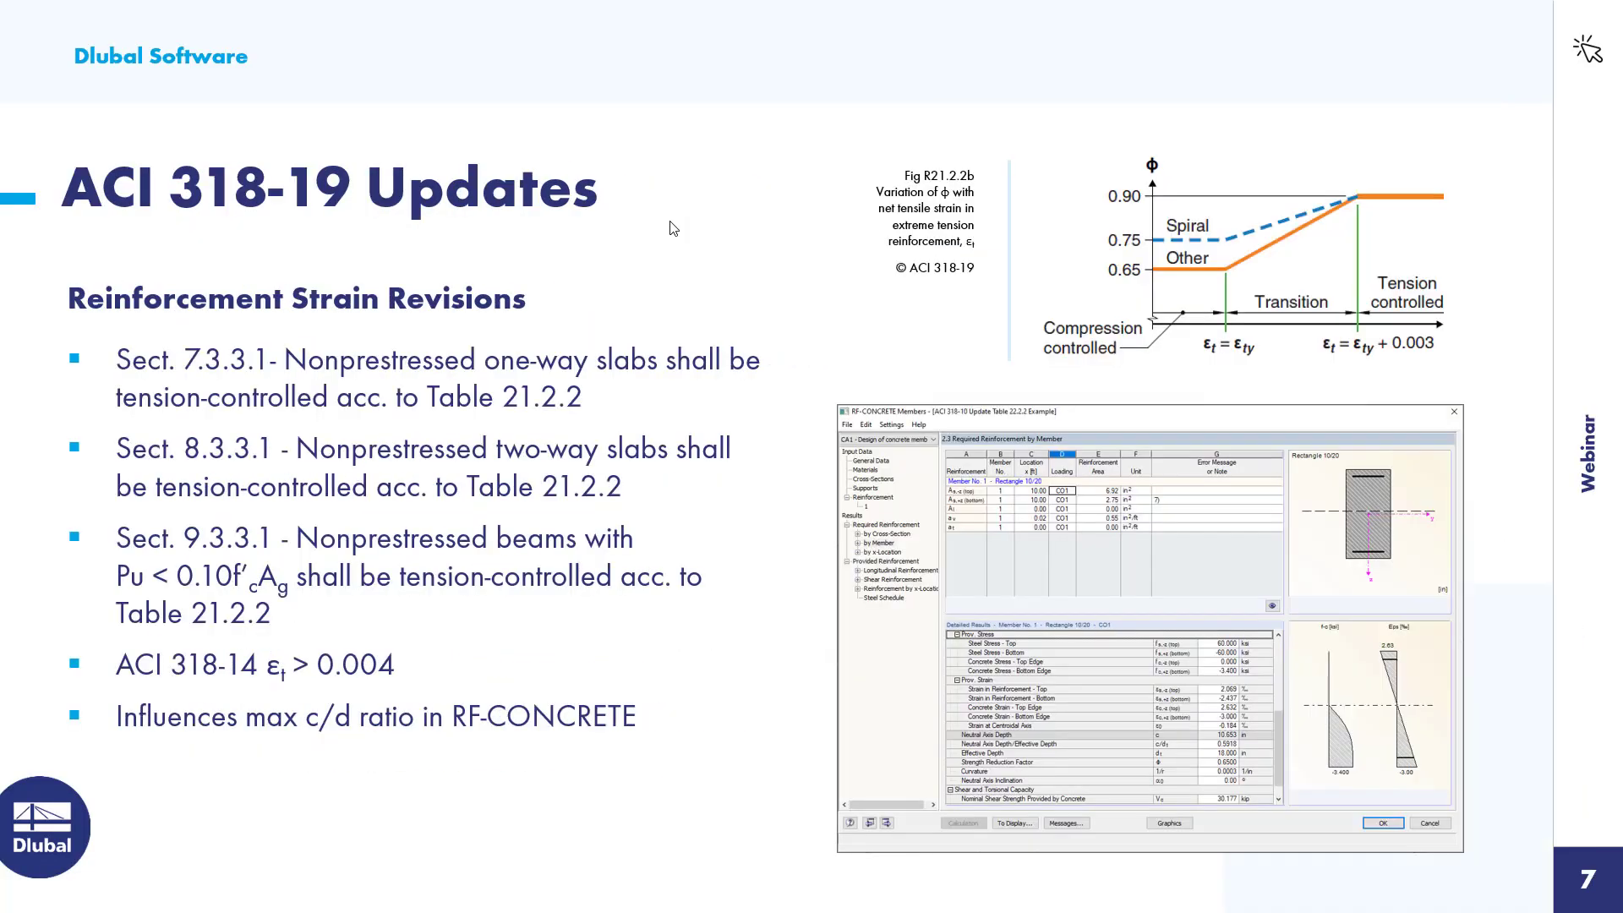
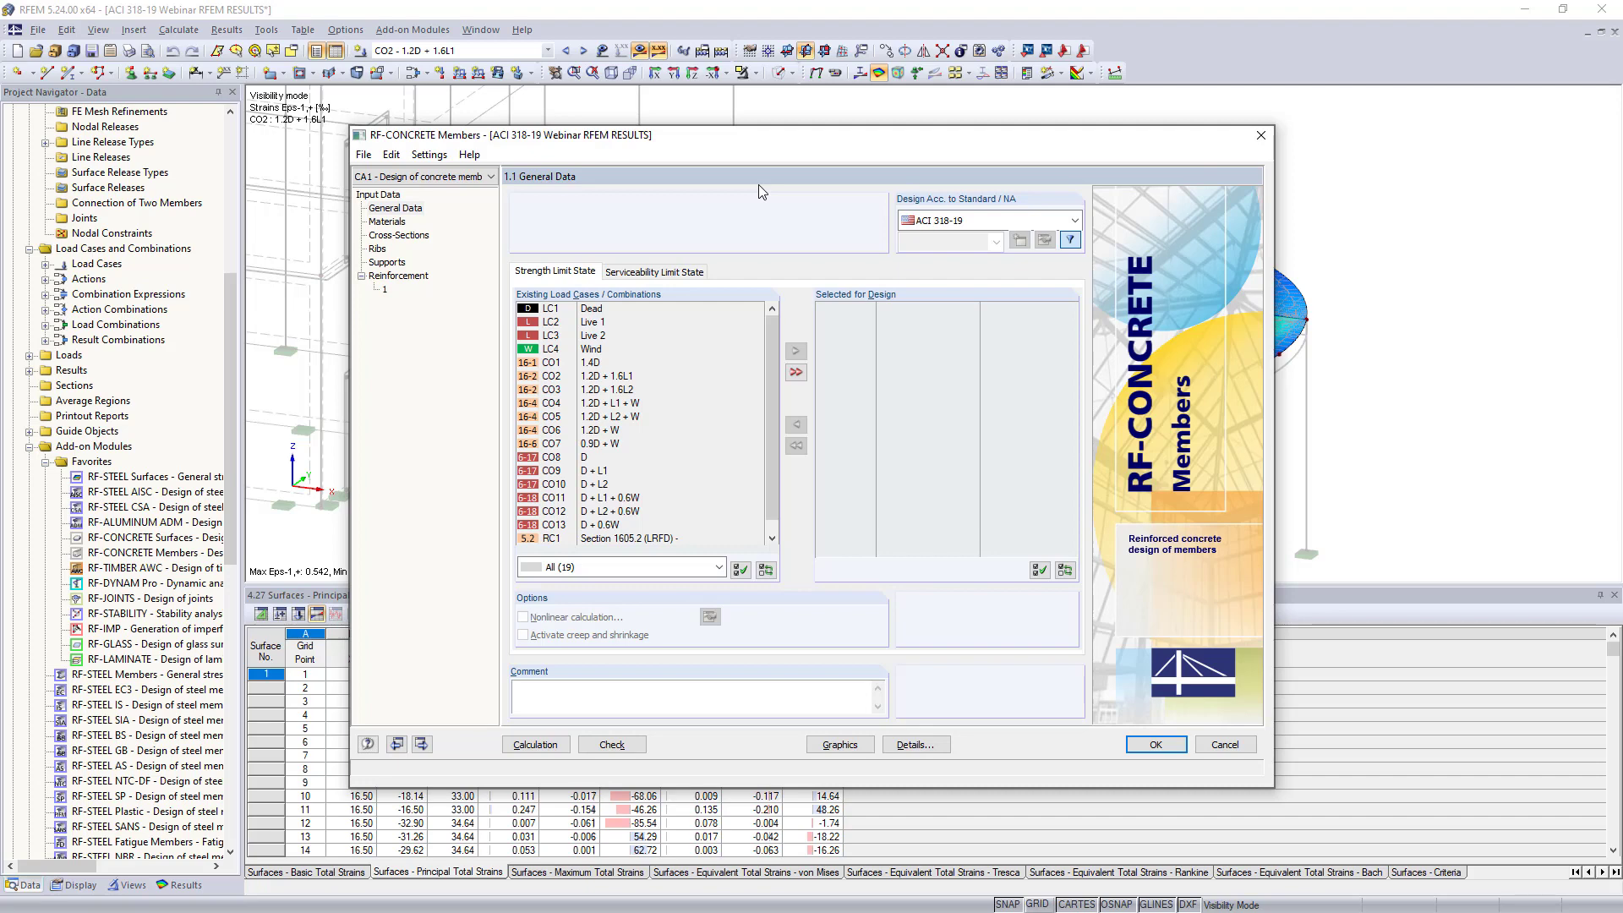
Step: Keep ACI 318-19 as the design standard and add combinations CO1 to CO7 to the strength limit state design
{"action": "left_click_drag", "start_coordinate": [723, 143], "coordinate": [731, 115]}
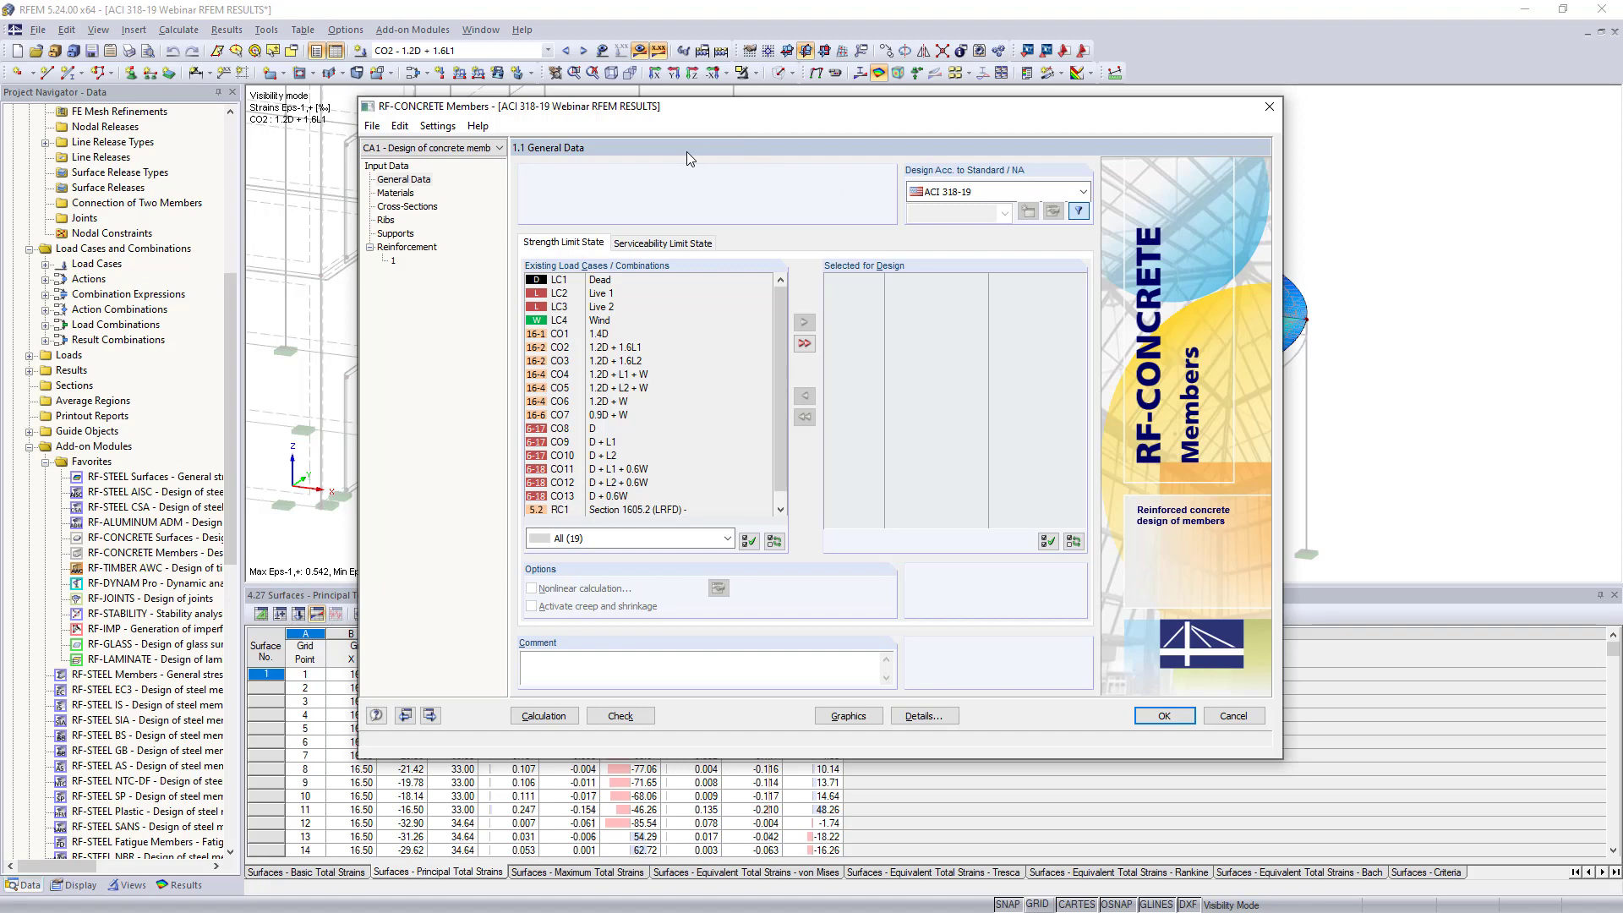
{"action": "left_click", "coordinate": [981, 192]}
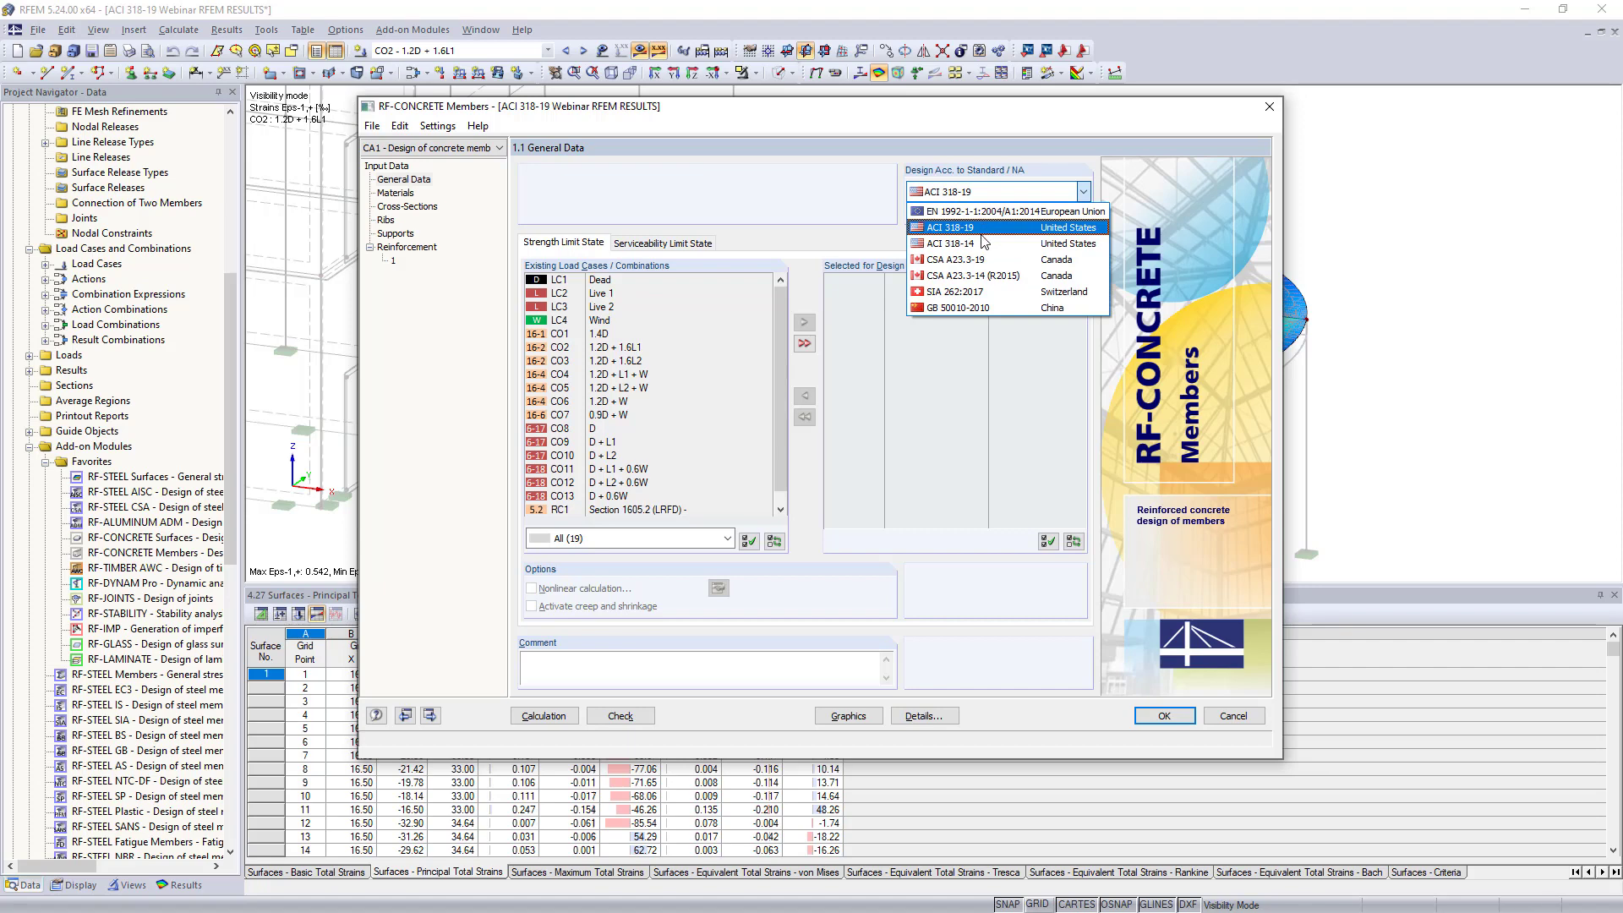
{"action": "left_click", "coordinate": [915, 194]}
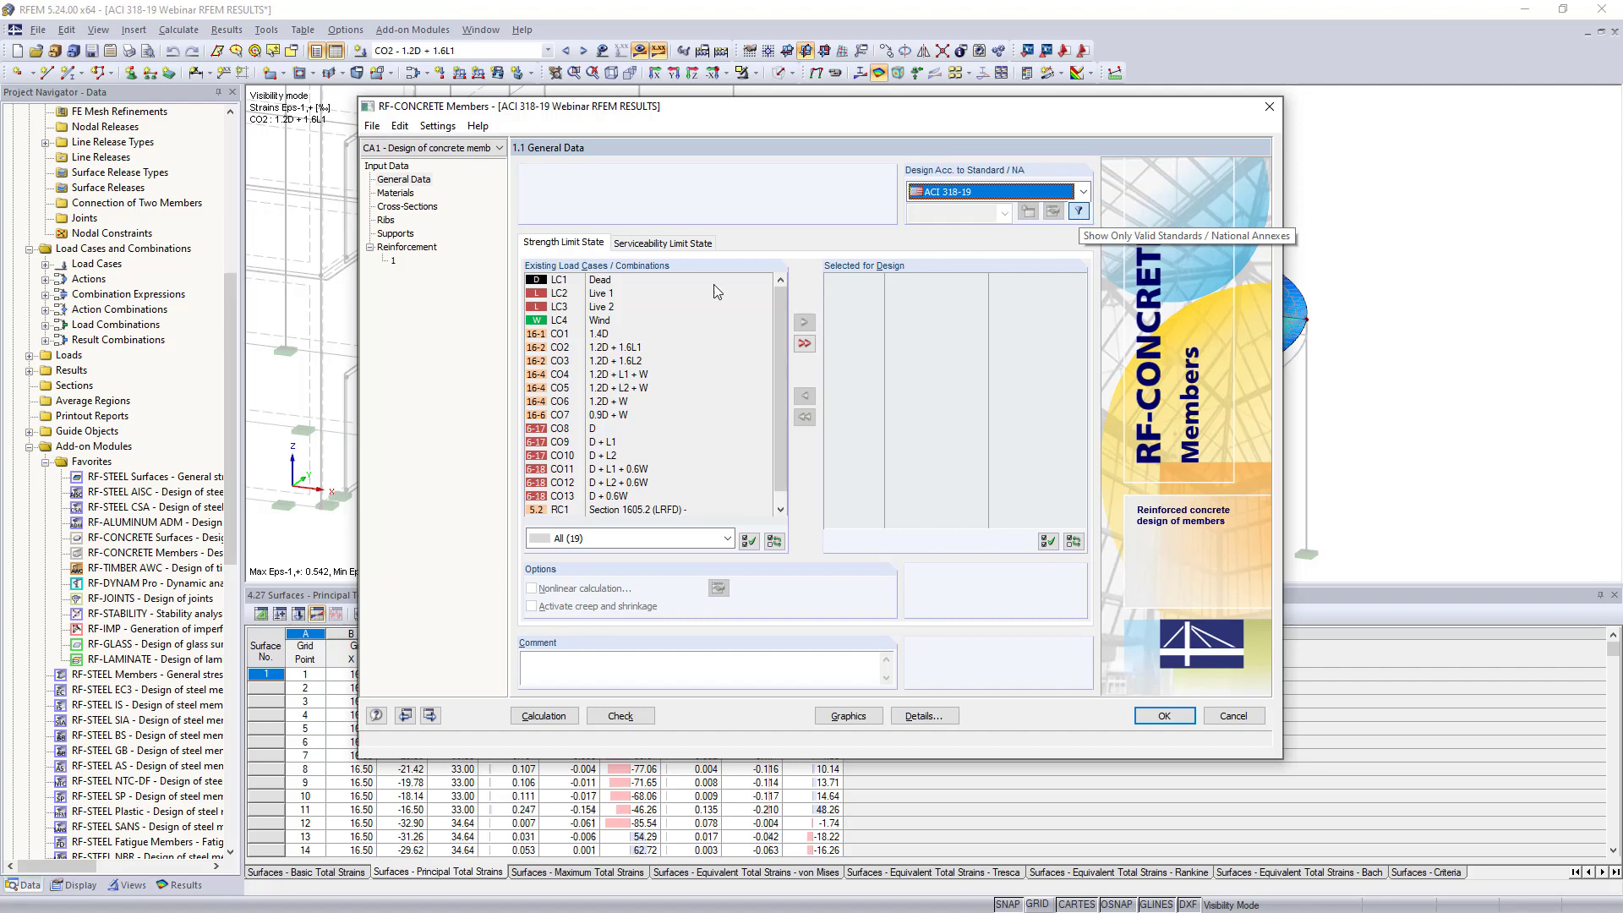
{"action": "left_click", "coordinate": [634, 331]}
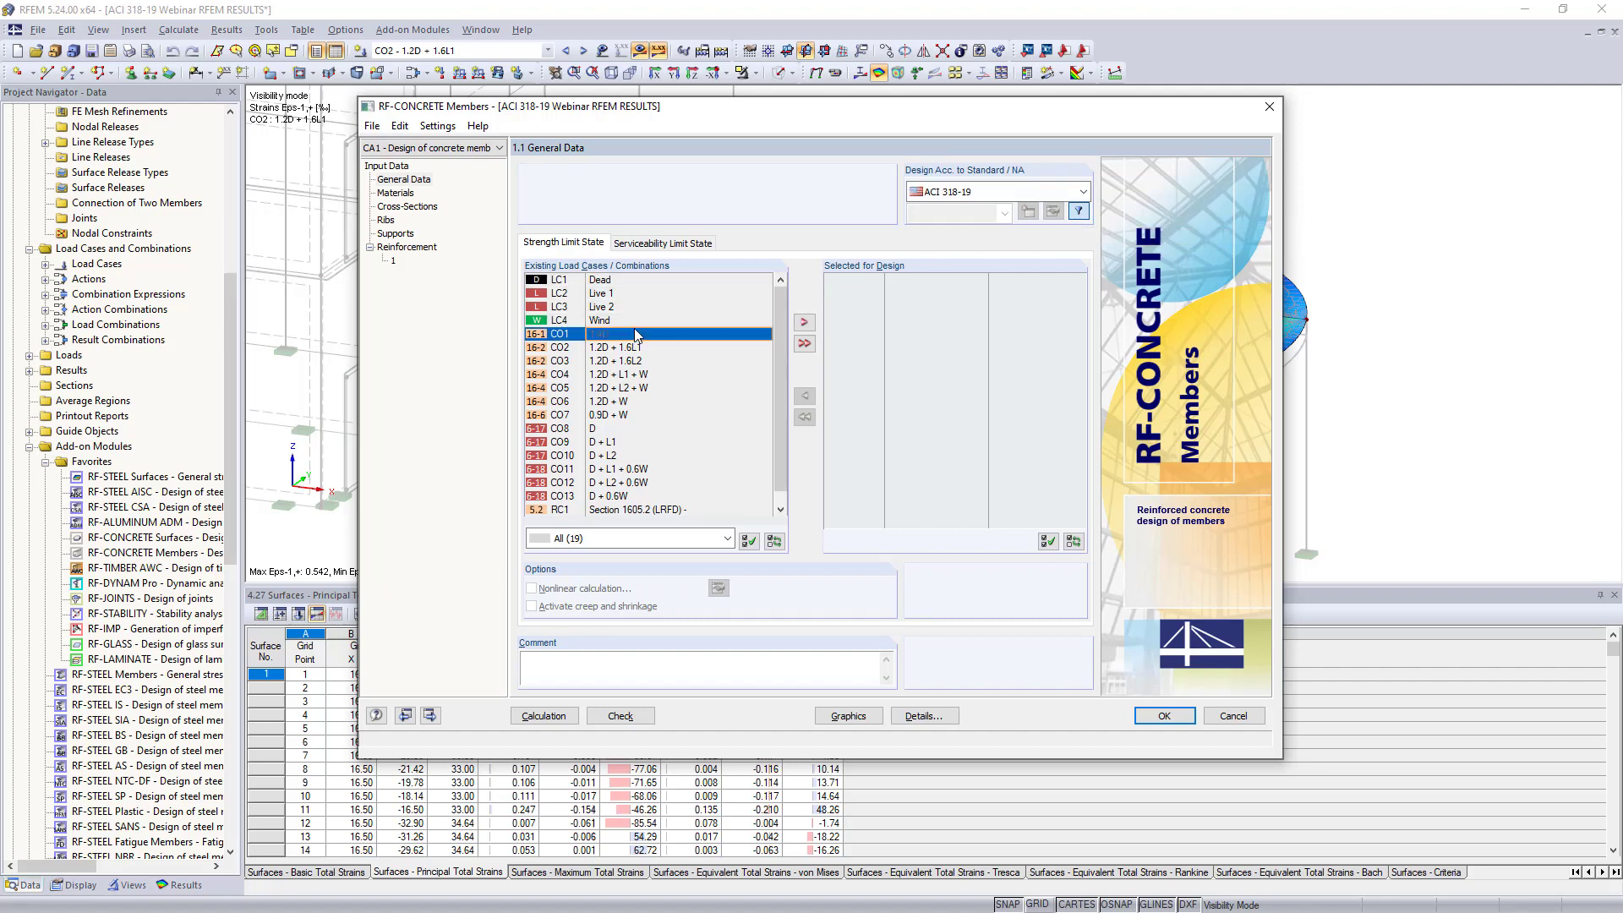
{"action": "left_click", "coordinate": [621, 415], "text": "shift"}
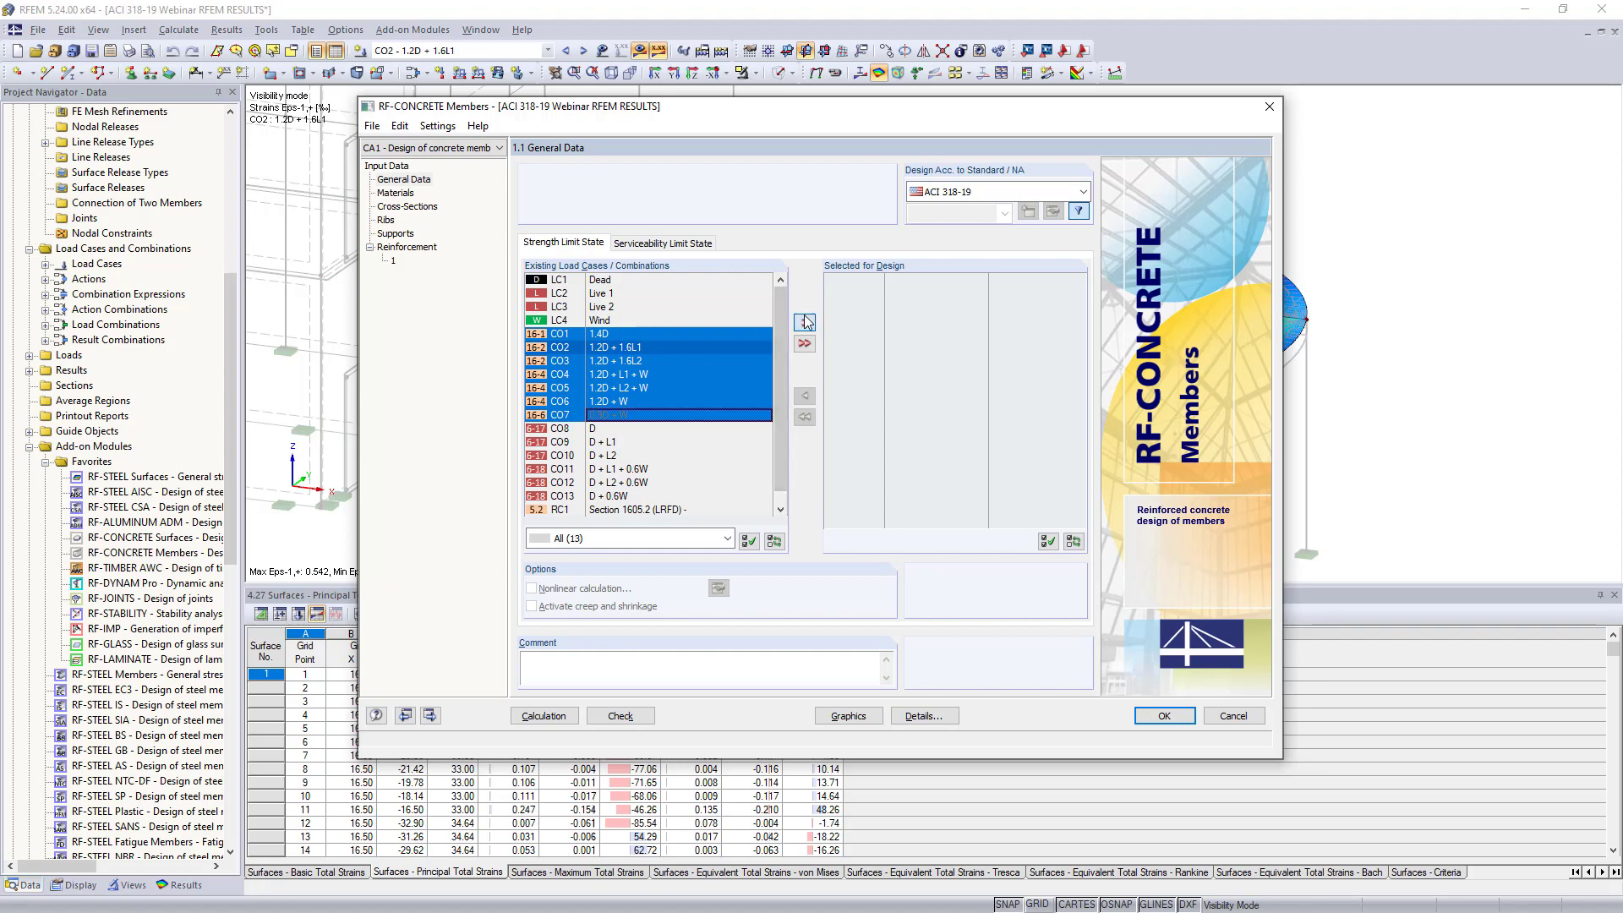
{"action": "left_click", "coordinate": [804, 322]}
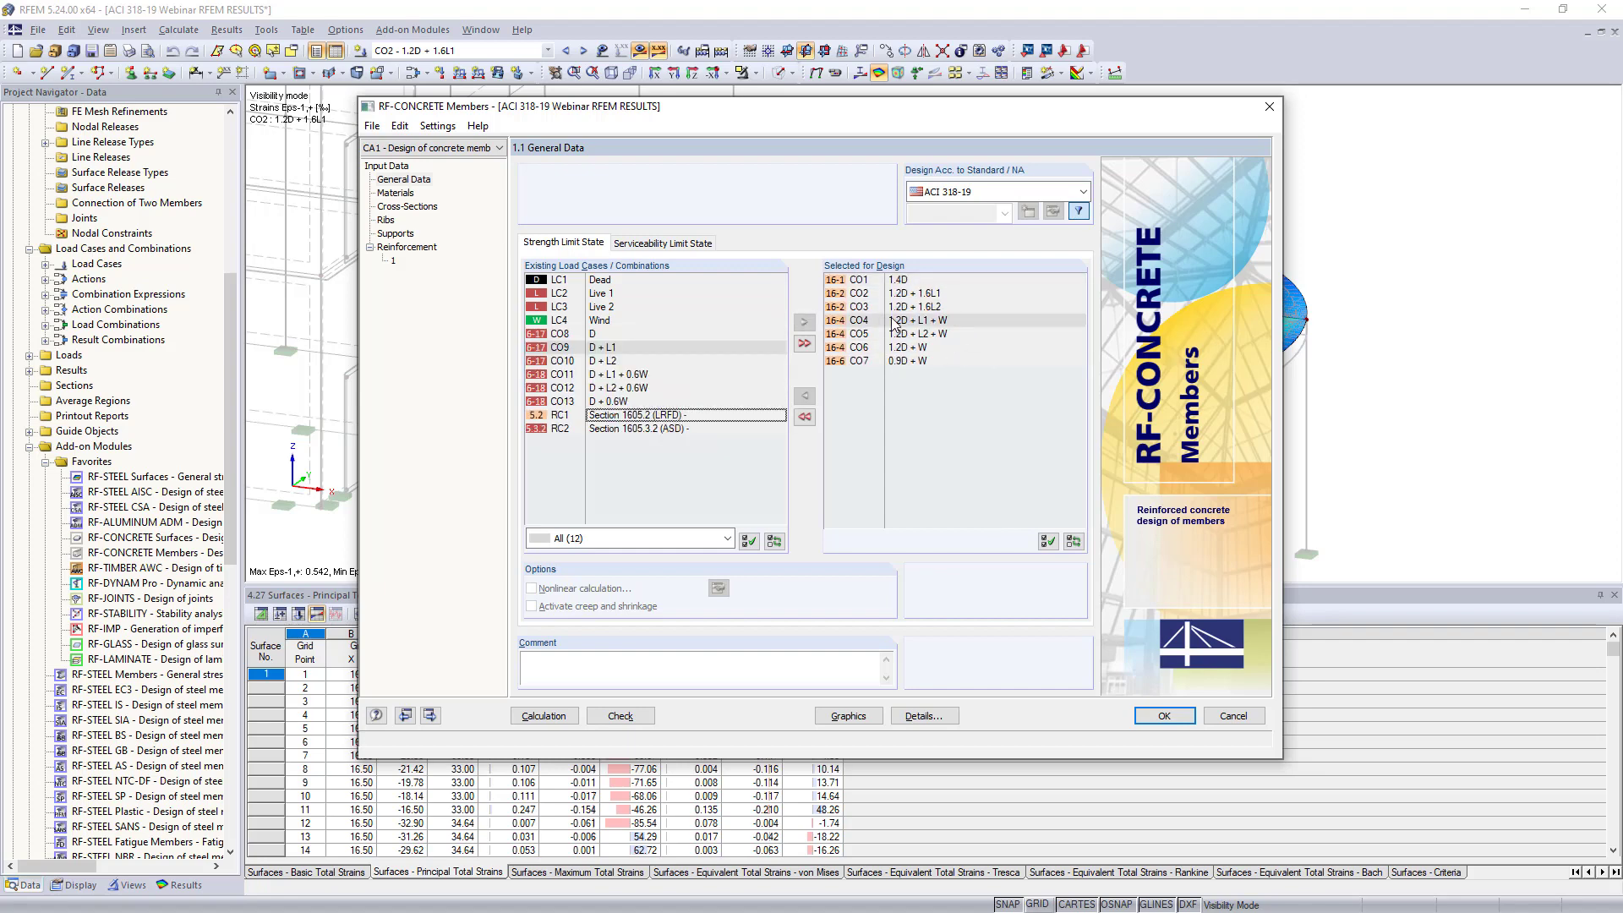
Step: Add load combinations CO8 to CO13 to the serviceability limit state design
{"action": "left_click", "coordinate": [684, 245]}
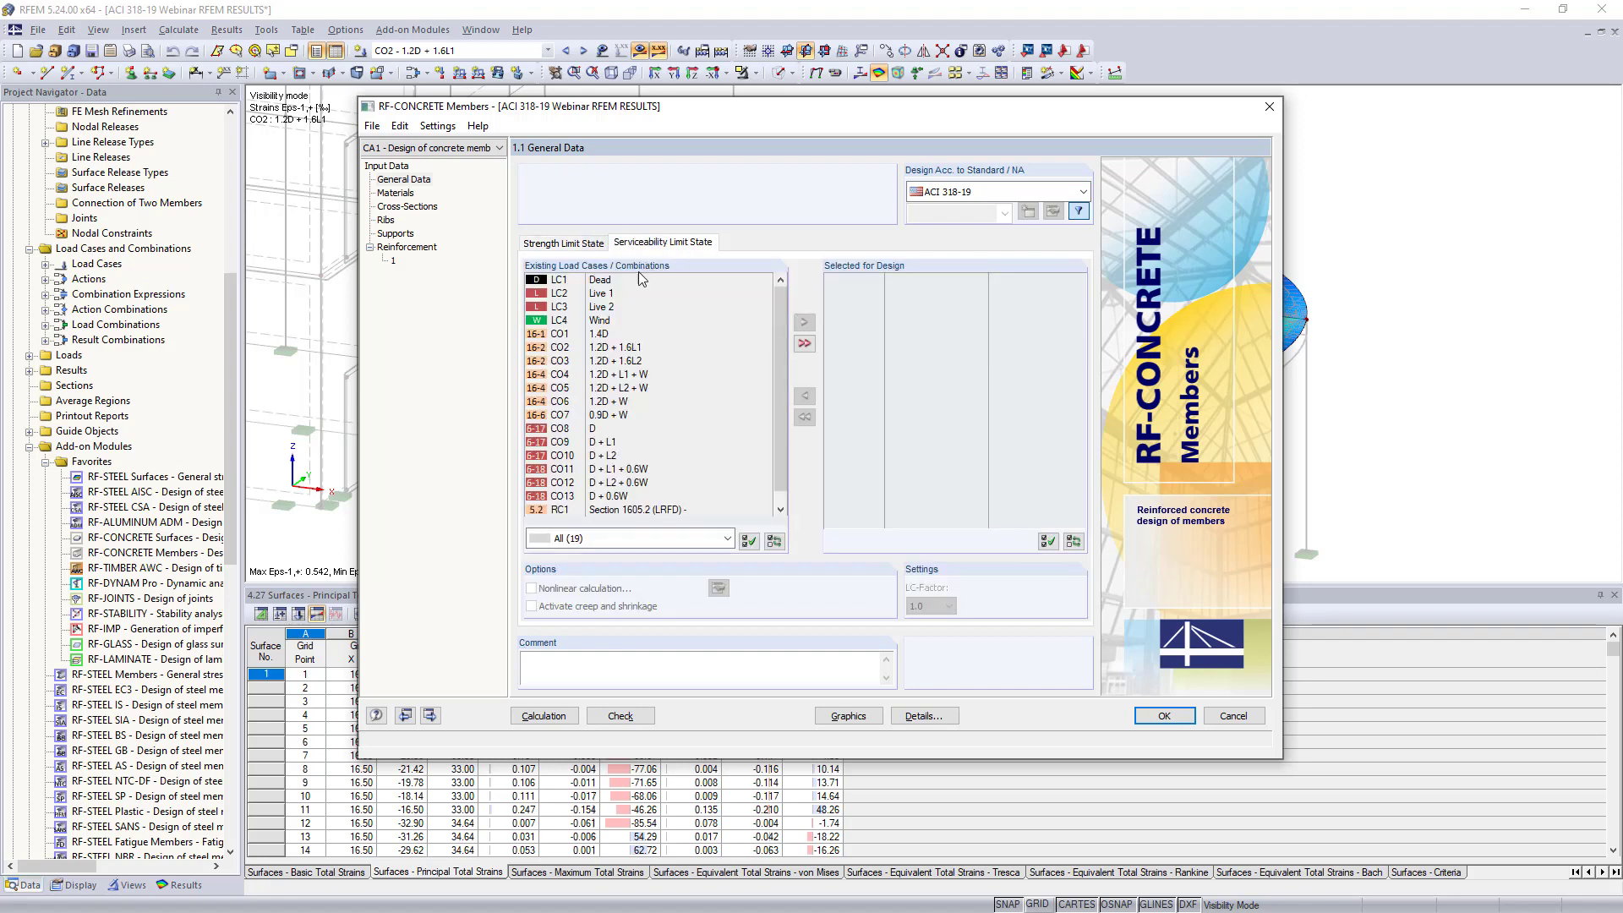
{"action": "left_click_drag", "start_coordinate": [591, 429], "coordinate": [647, 470]}
{"action": "left_click", "coordinate": [804, 322]}
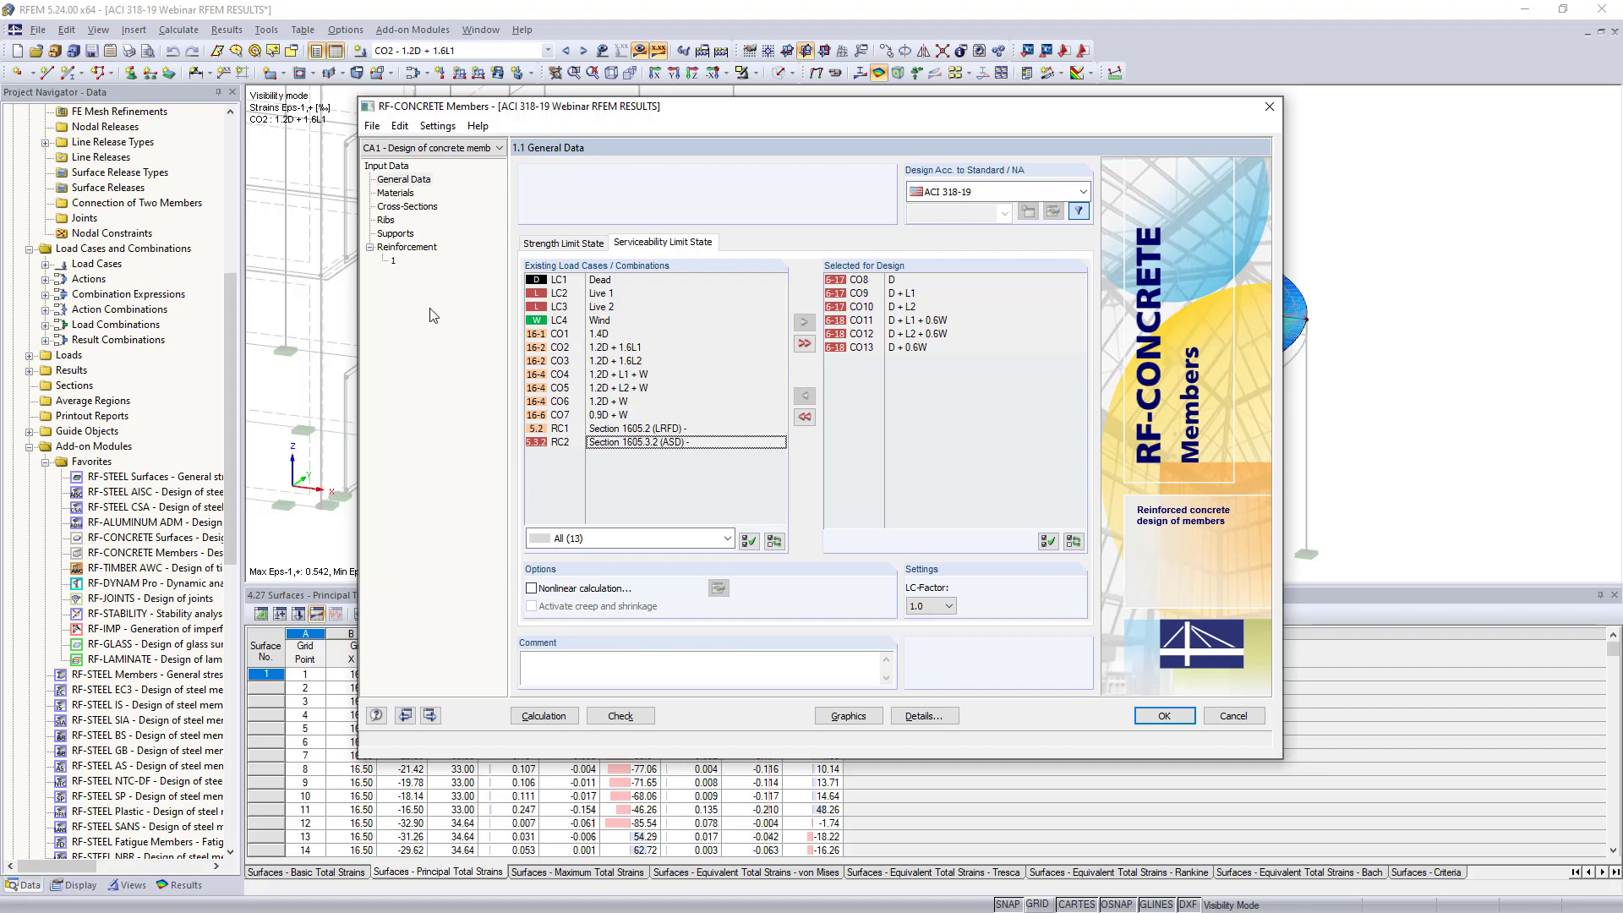
Step: Review the design materials and choose Grade 60 reinforcing steel for the 4000 psi concrete
{"action": "left_click", "coordinate": [395, 194]}
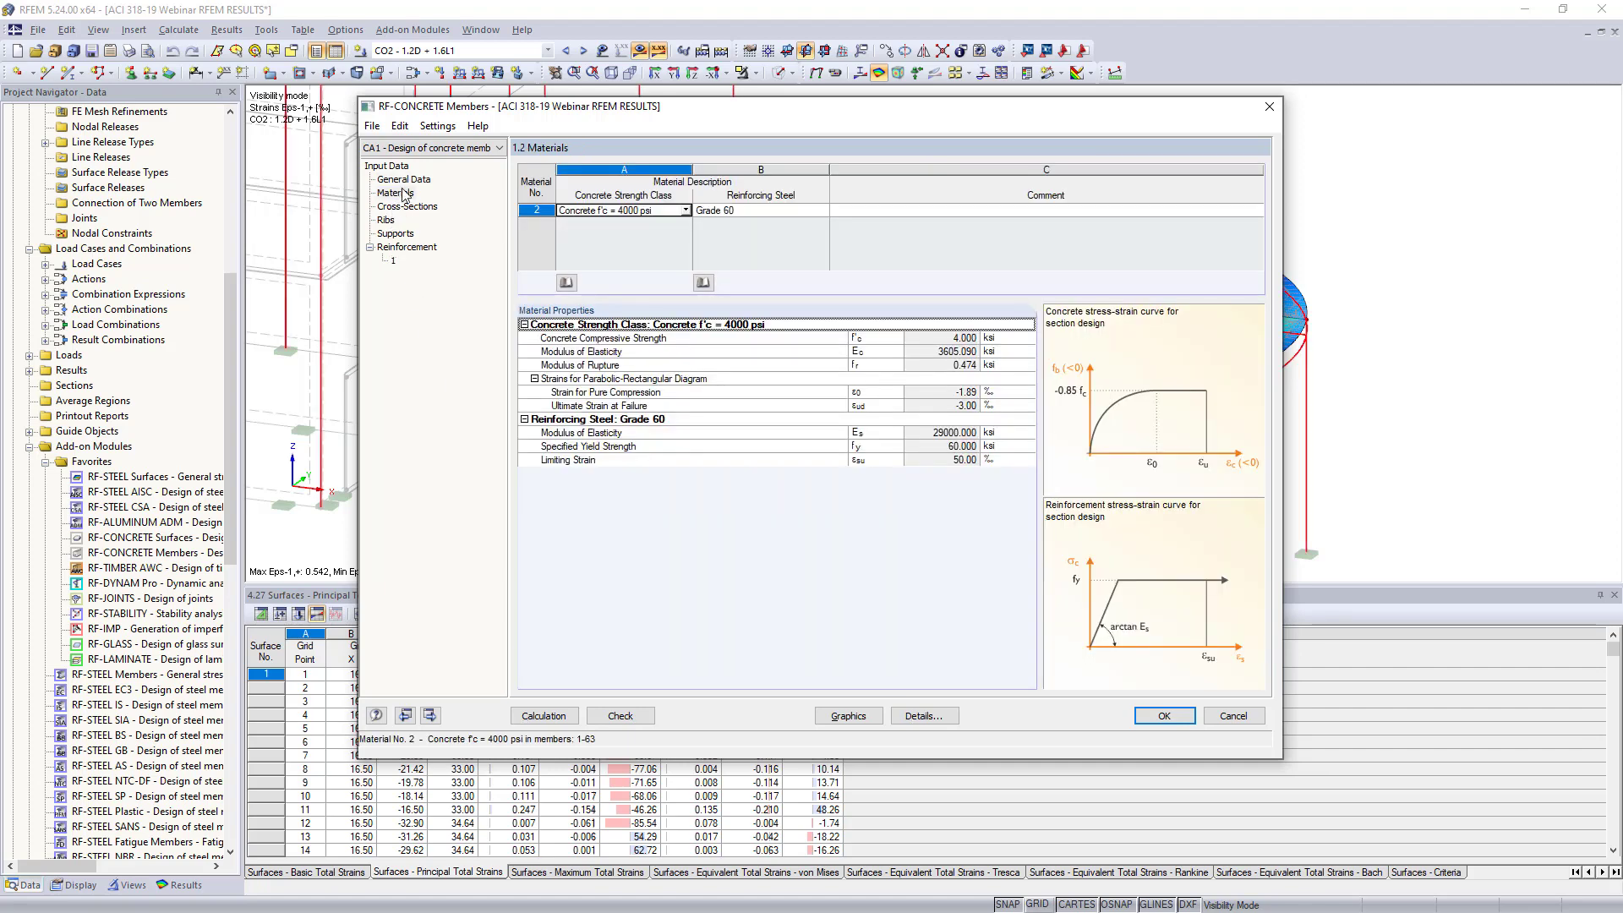
{"action": "left_click", "coordinate": [640, 215]}
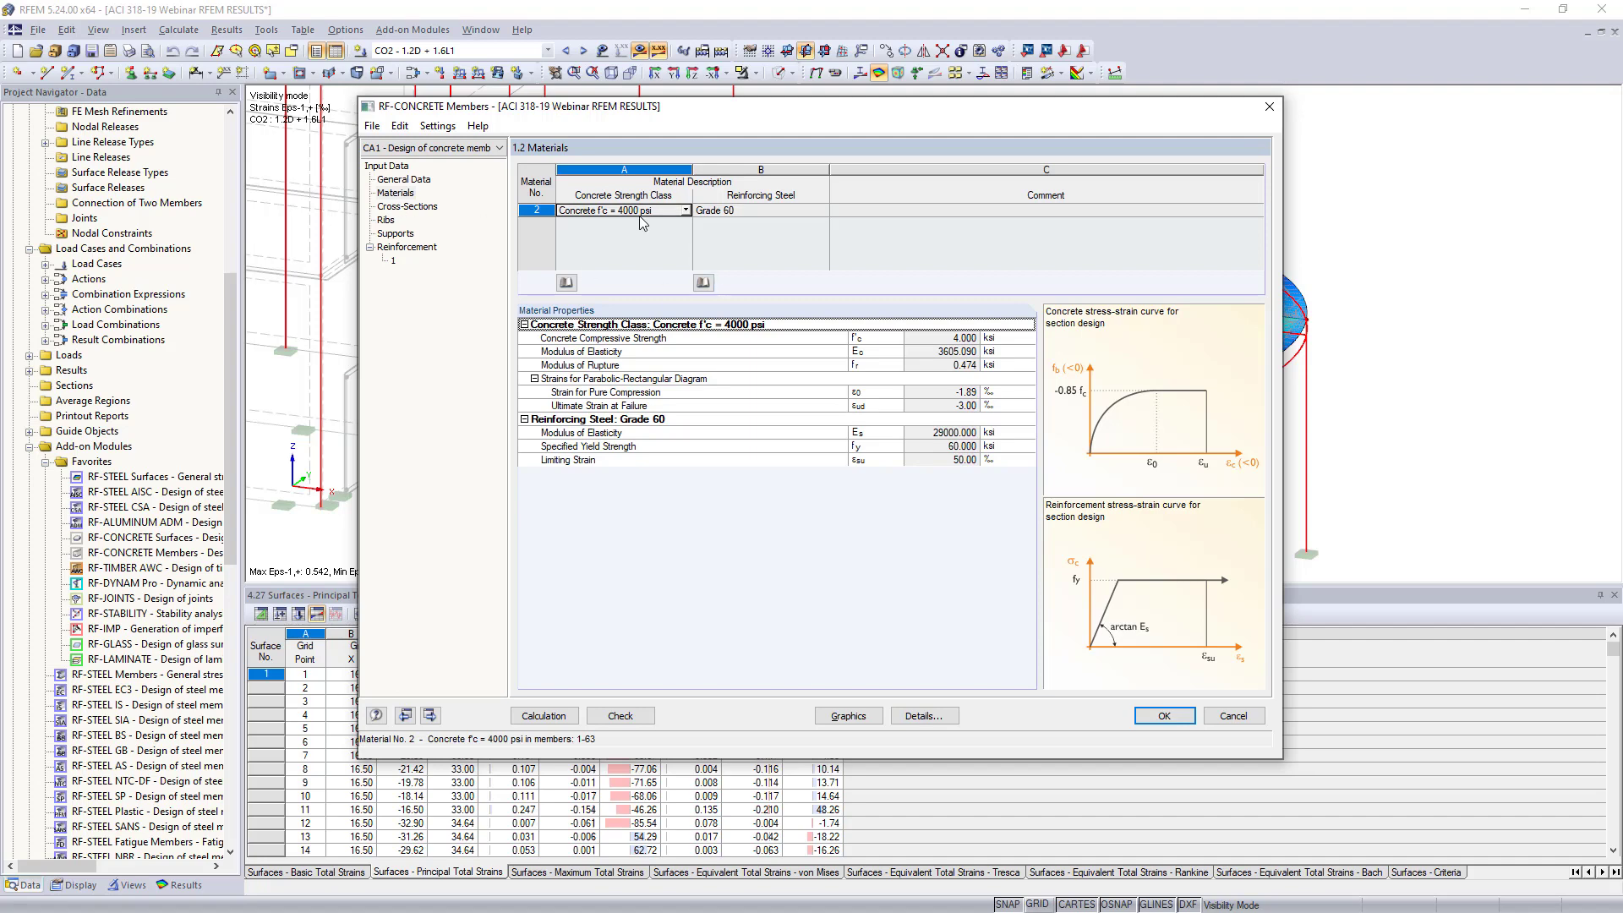
{"action": "left_click", "coordinate": [760, 211]}
{"action": "left_click", "coordinate": [822, 211]}
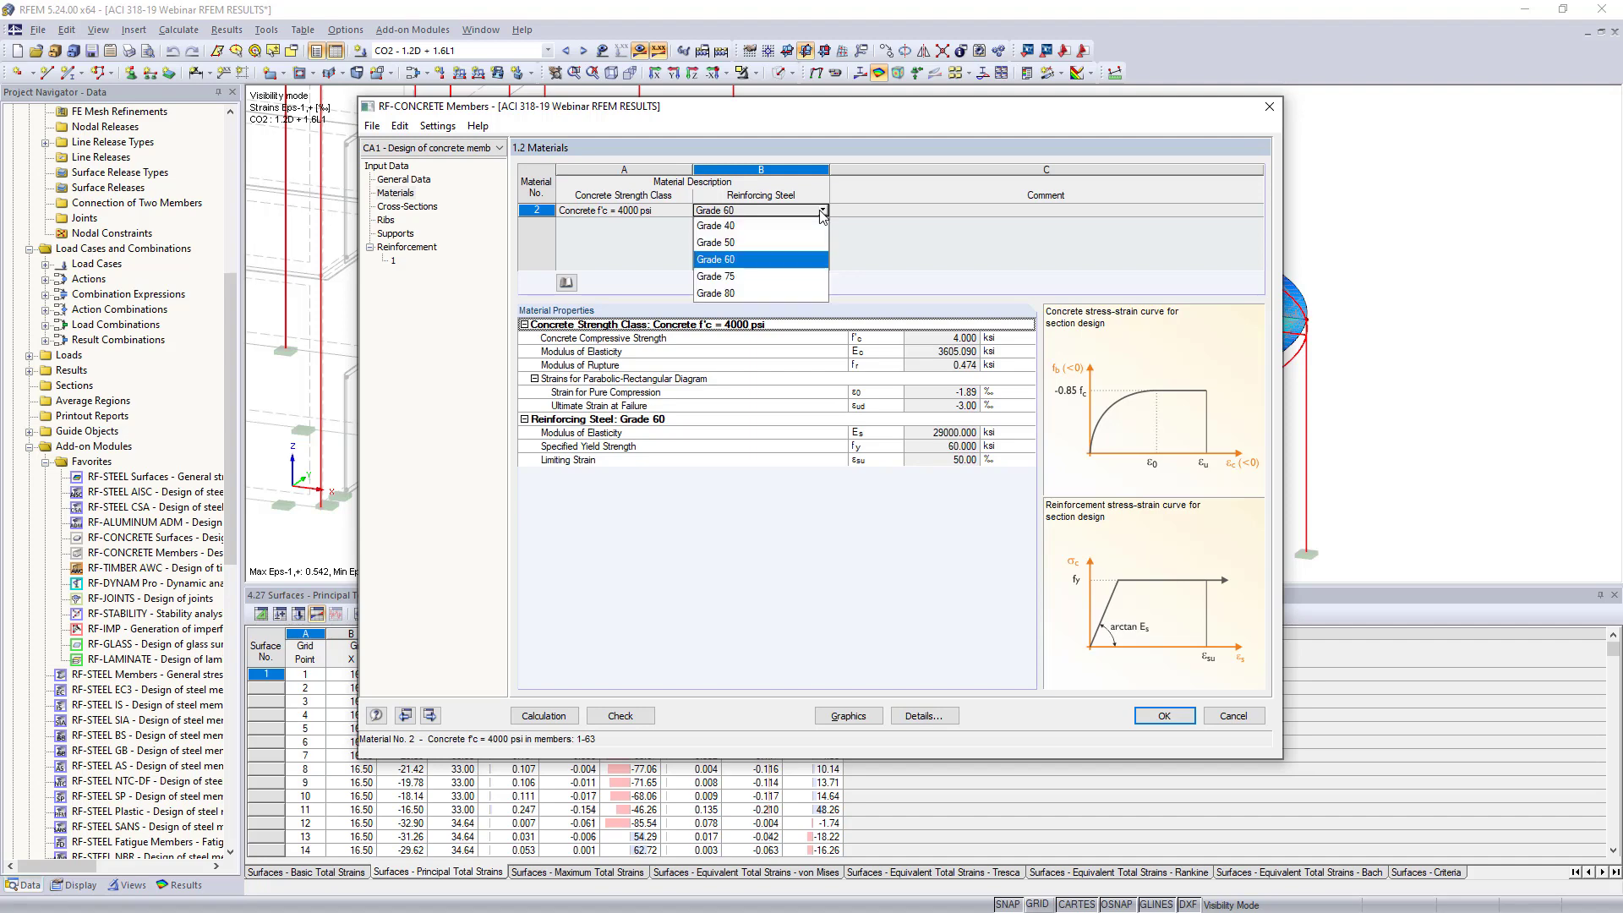
{"action": "left_click", "coordinate": [790, 267]}
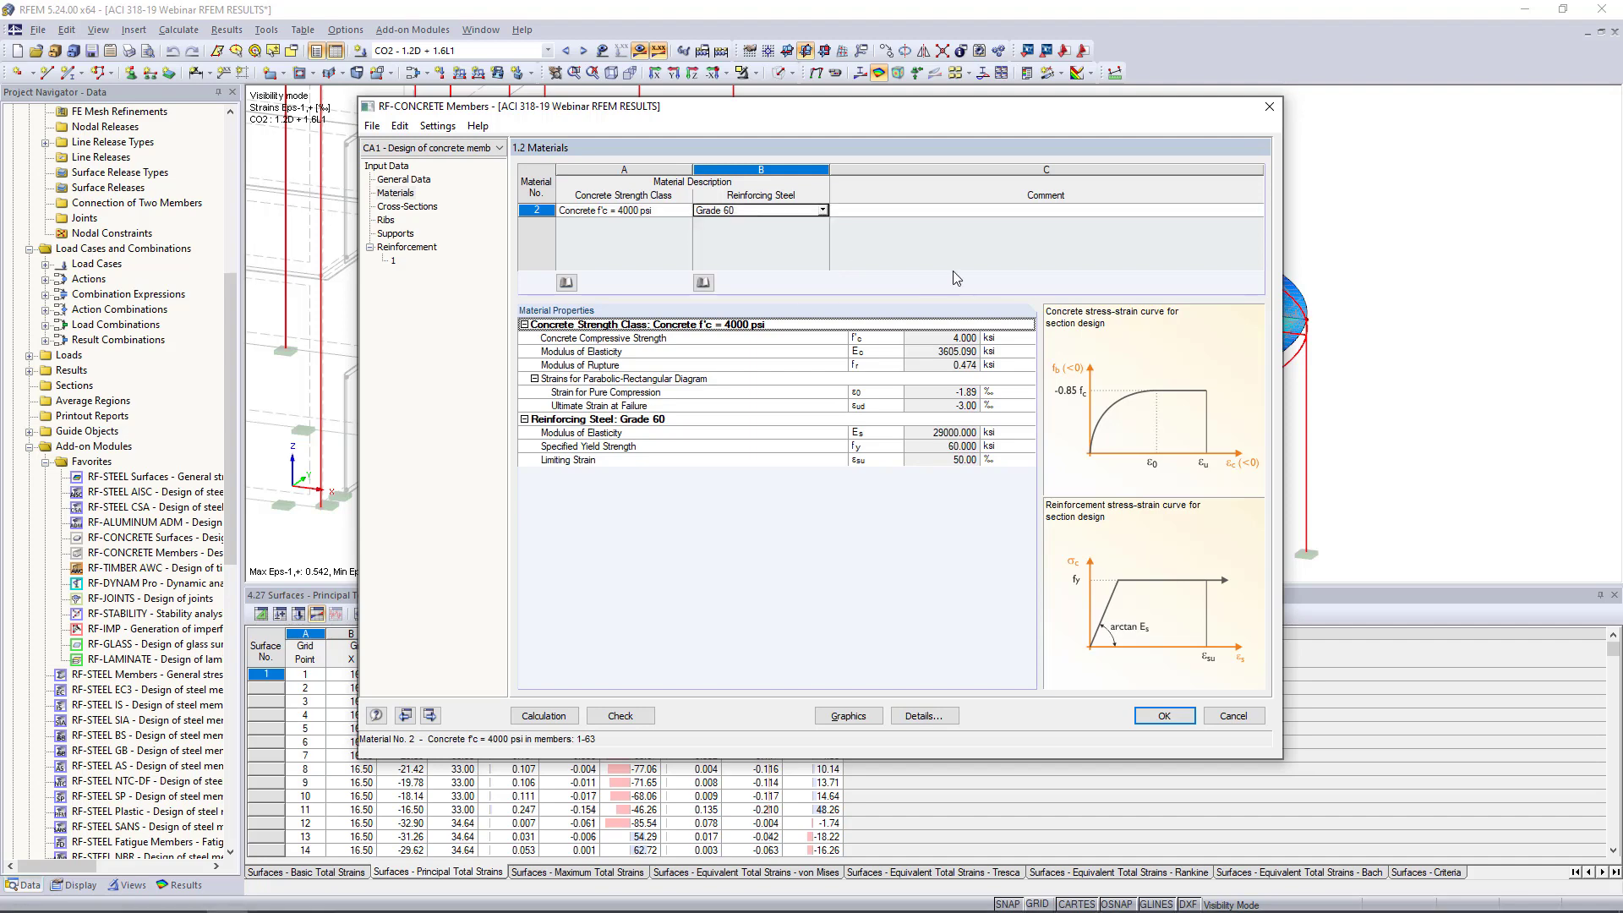
Step: Review the Rectangle 10/18 and Rectangle 12/12 cross-sections assigned for member design
{"action": "left_click", "coordinate": [423, 207]}
{"action": "left_click", "coordinate": [706, 212]}
{"action": "left_click", "coordinate": [705, 224]}
{"action": "left_click", "coordinate": [688, 210]}
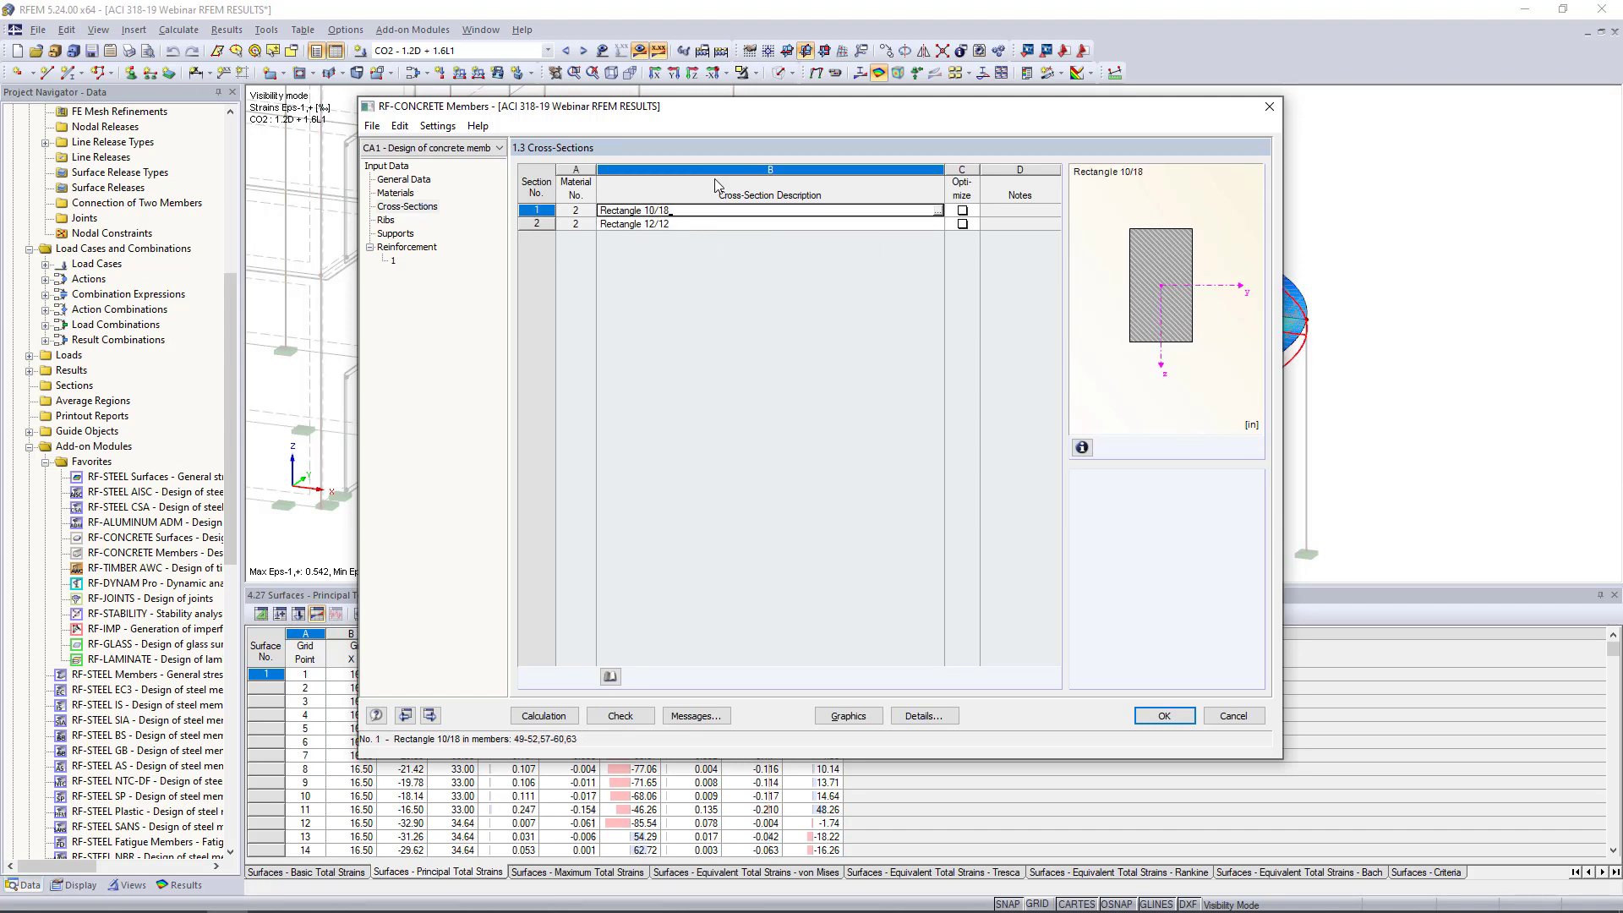
Step: Examine the rib effective widths and sections of members 49 and 50, and locate both members in the model
{"action": "left_click", "coordinate": [386, 221]}
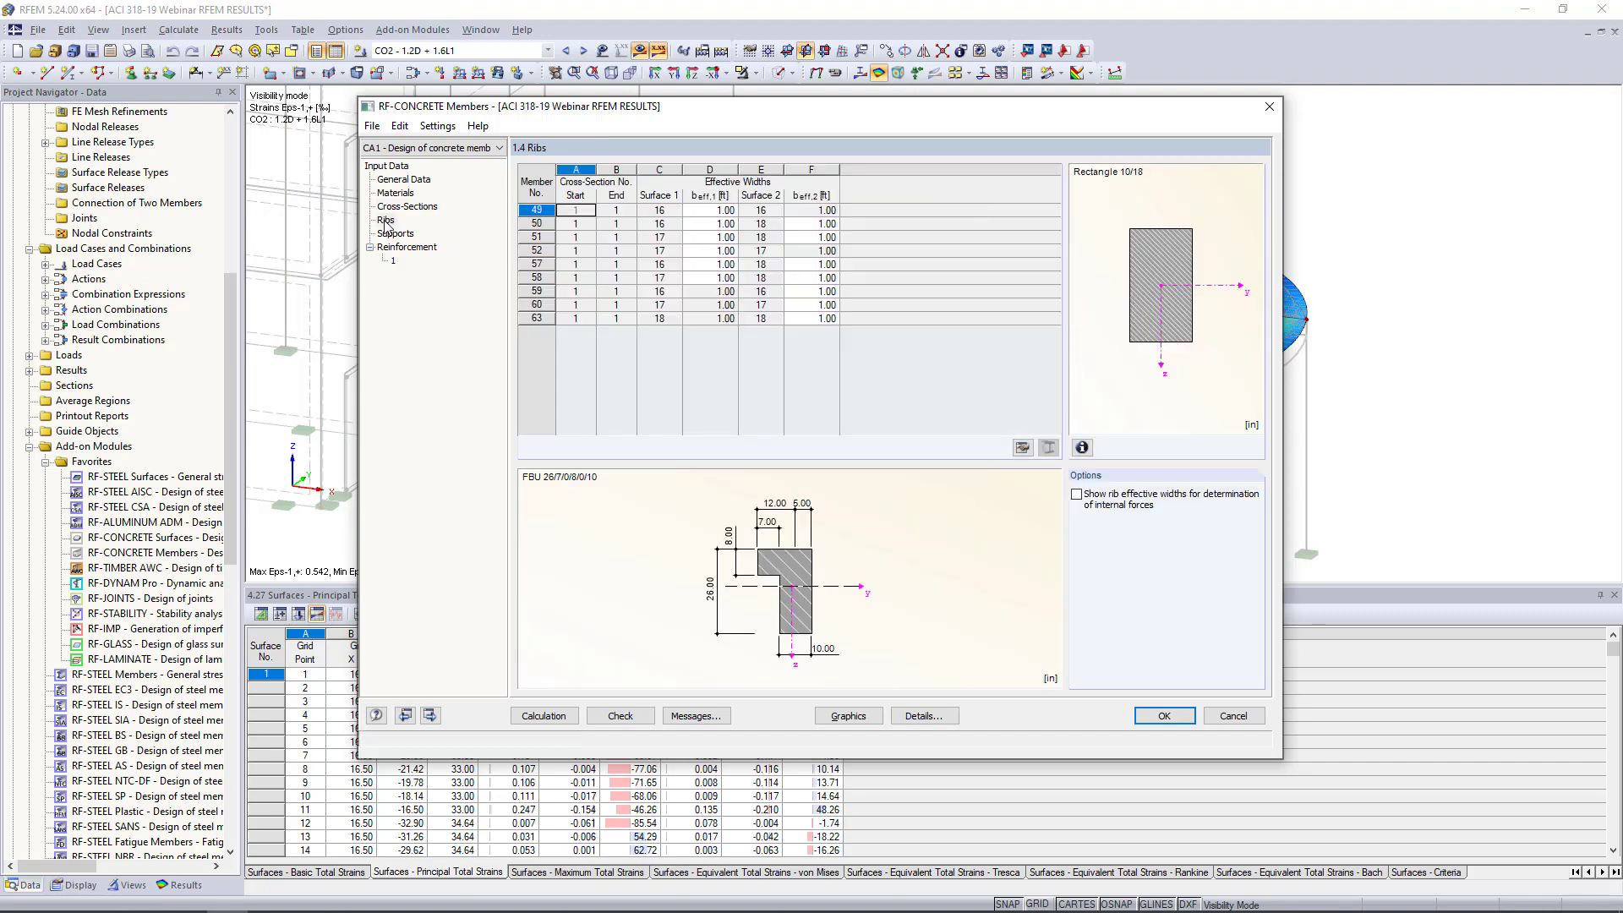
{"action": "left_click_drag", "start_coordinate": [673, 115], "coordinate": [627, 577]}
{"action": "left_click_drag", "start_coordinate": [775, 574], "coordinate": [781, 211]}
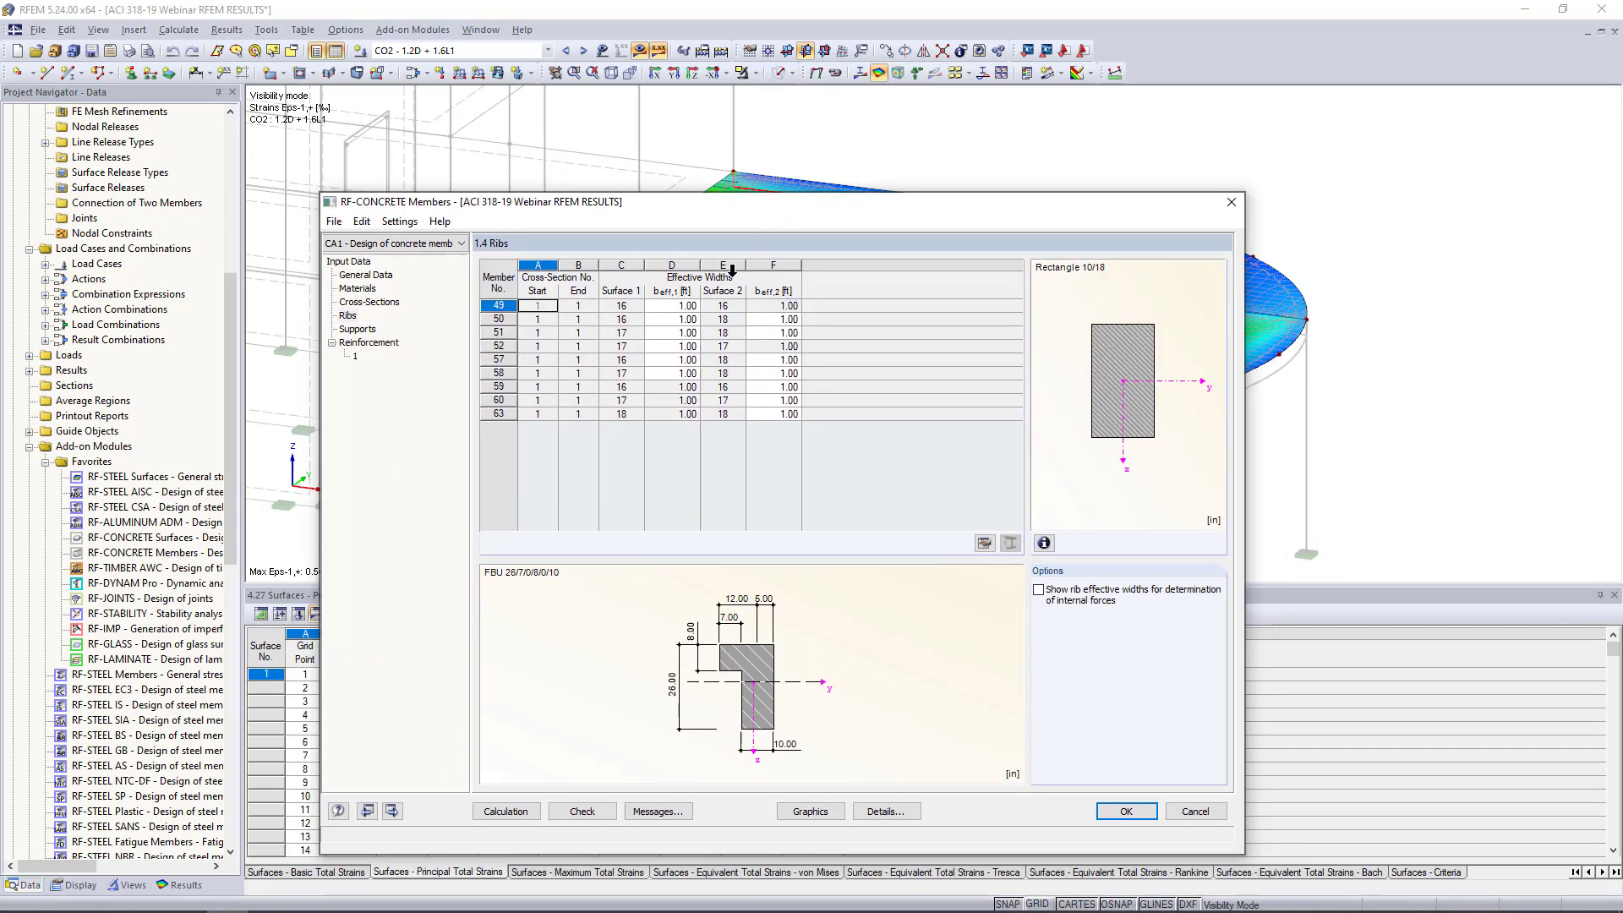
{"action": "left_click", "coordinate": [662, 301]}
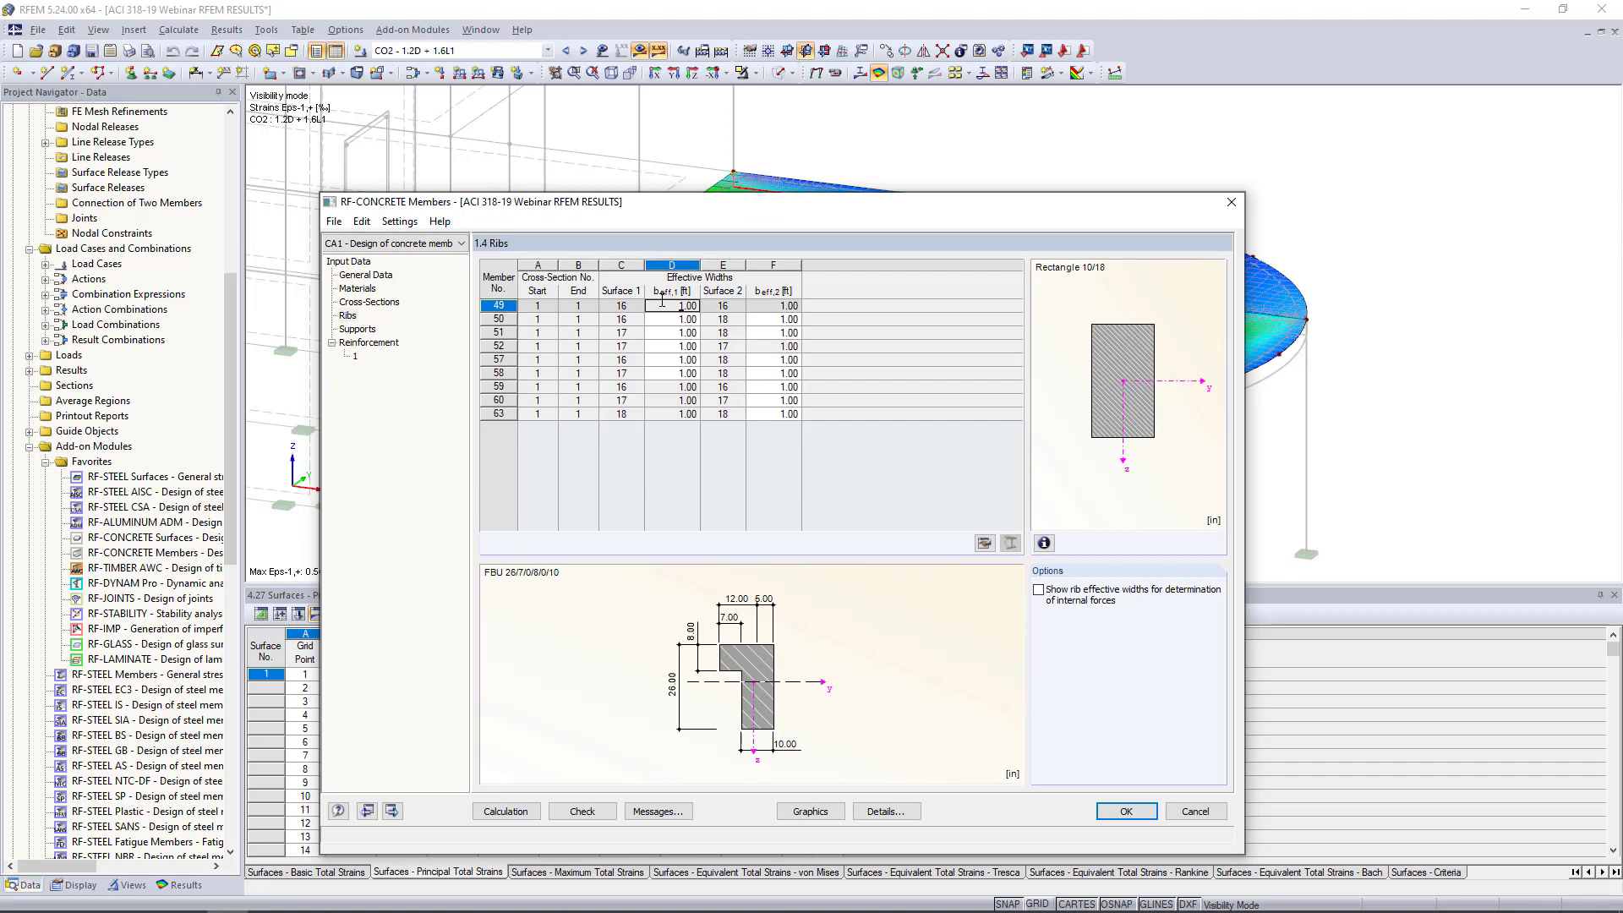
{"action": "left_click_drag", "start_coordinate": [703, 203], "coordinate": [720, 351]}
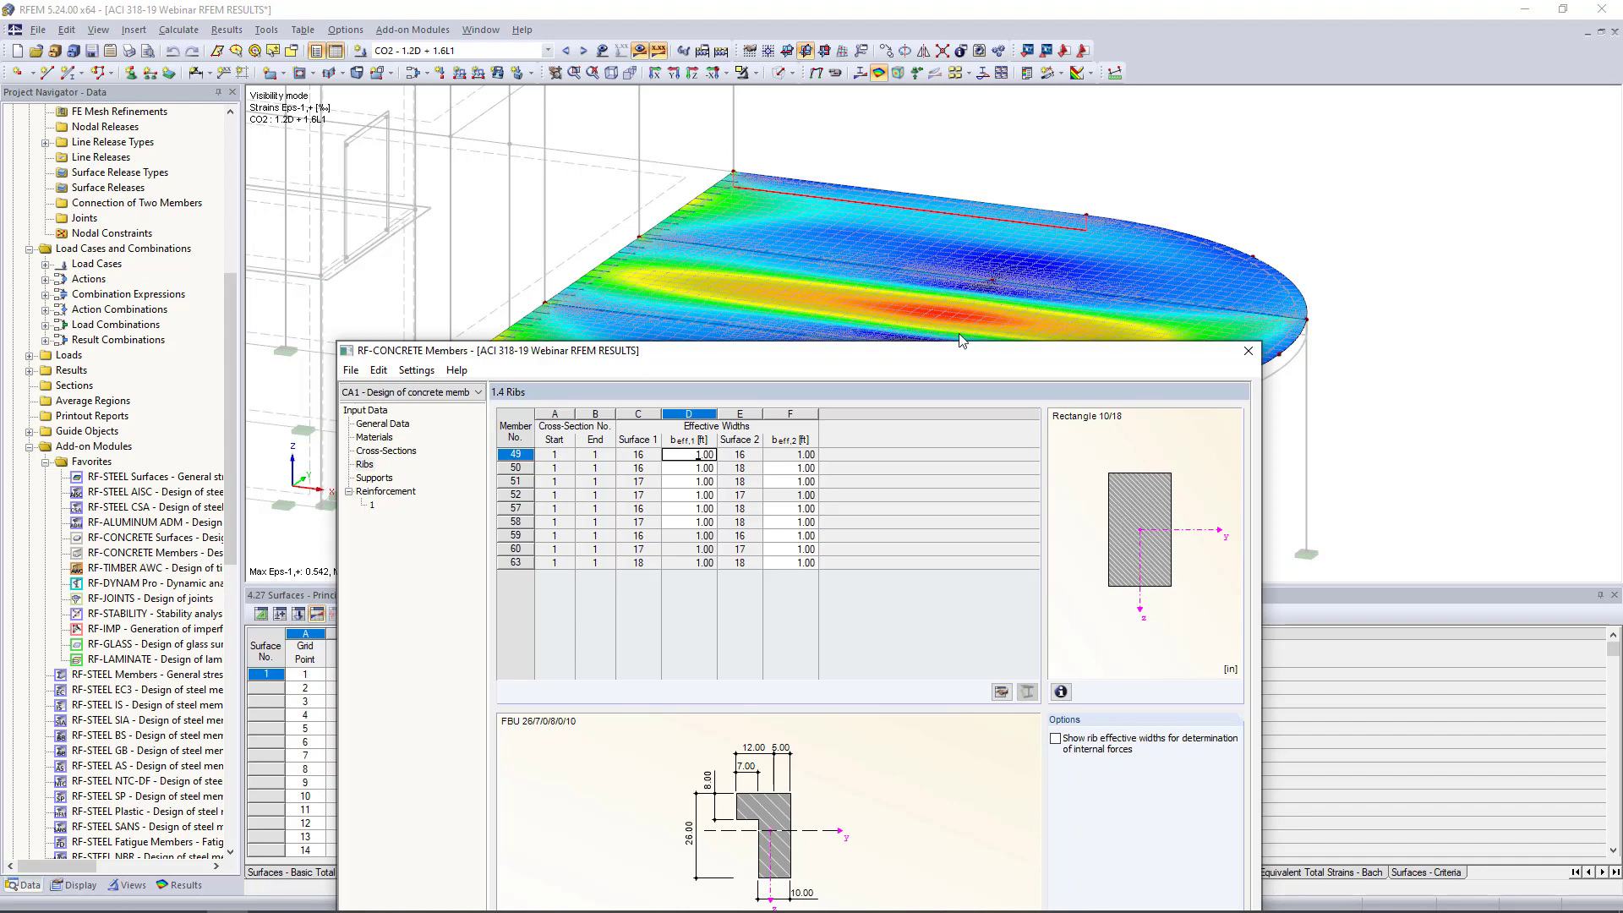
{"action": "left_click_drag", "start_coordinate": [955, 350], "coordinate": [993, 174]}
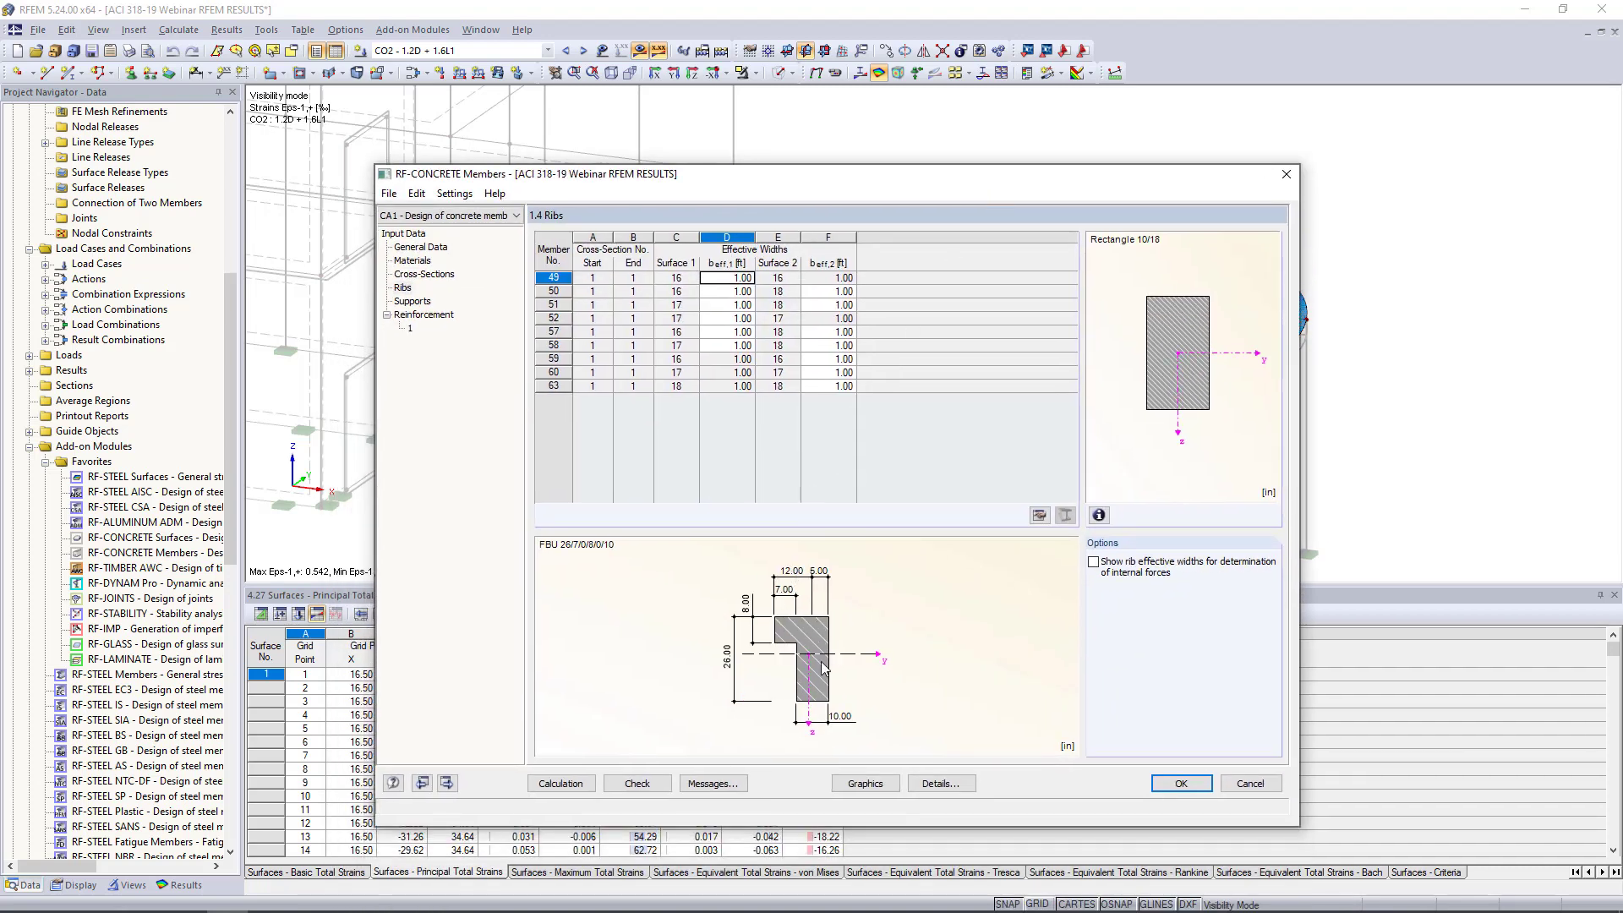
{"action": "left_click", "coordinate": [734, 292]}
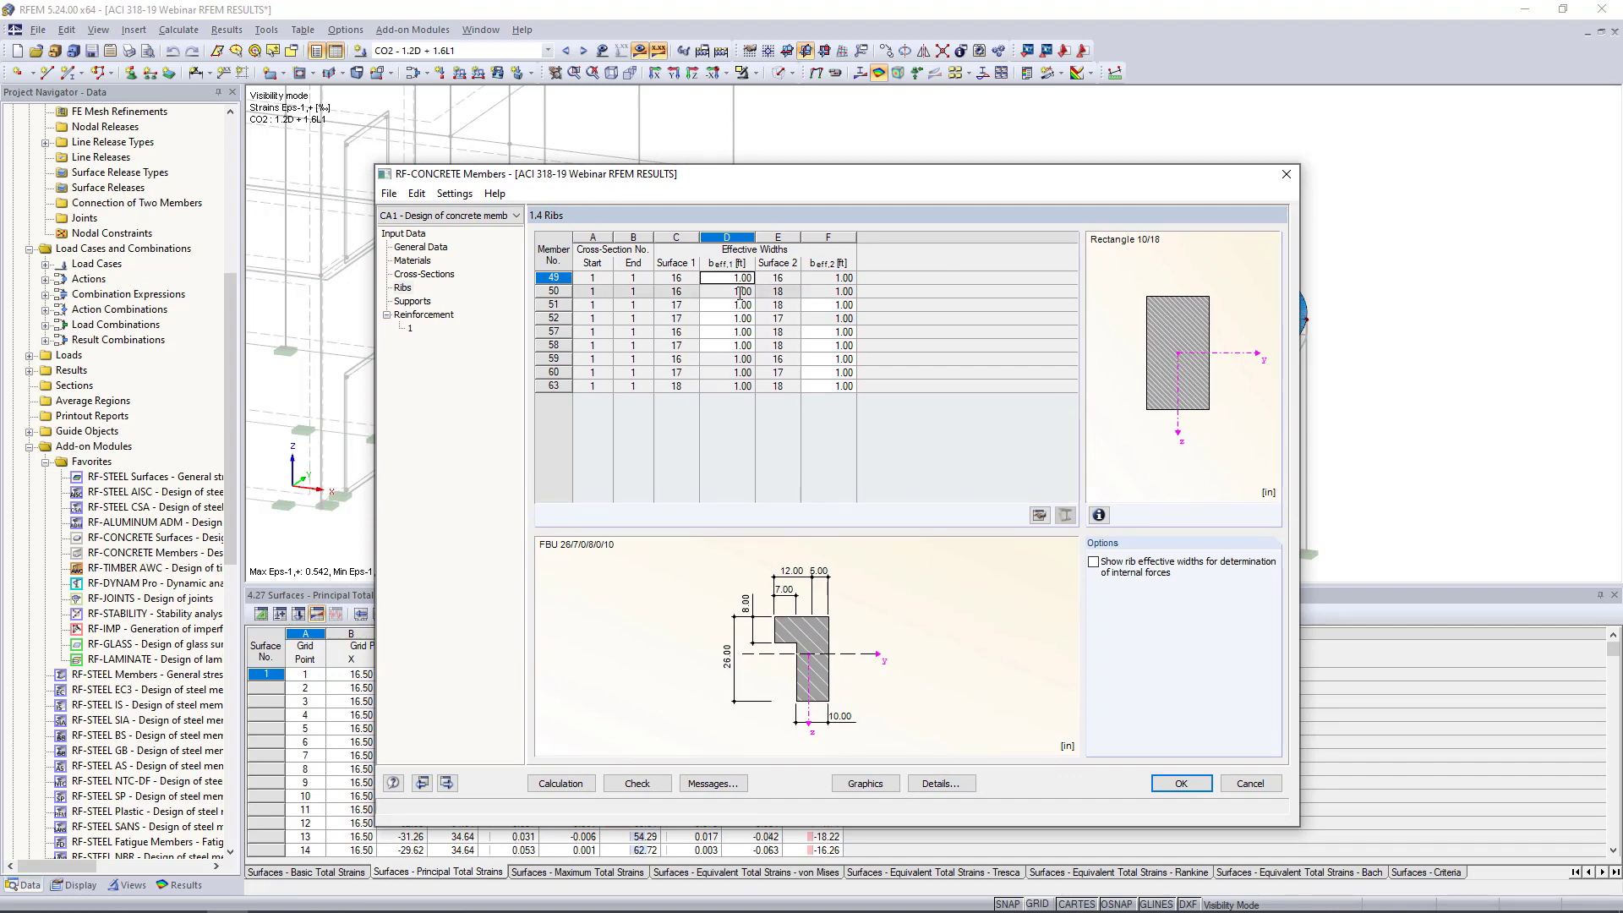
{"action": "left_click_drag", "start_coordinate": [786, 185], "coordinate": [788, 464]}
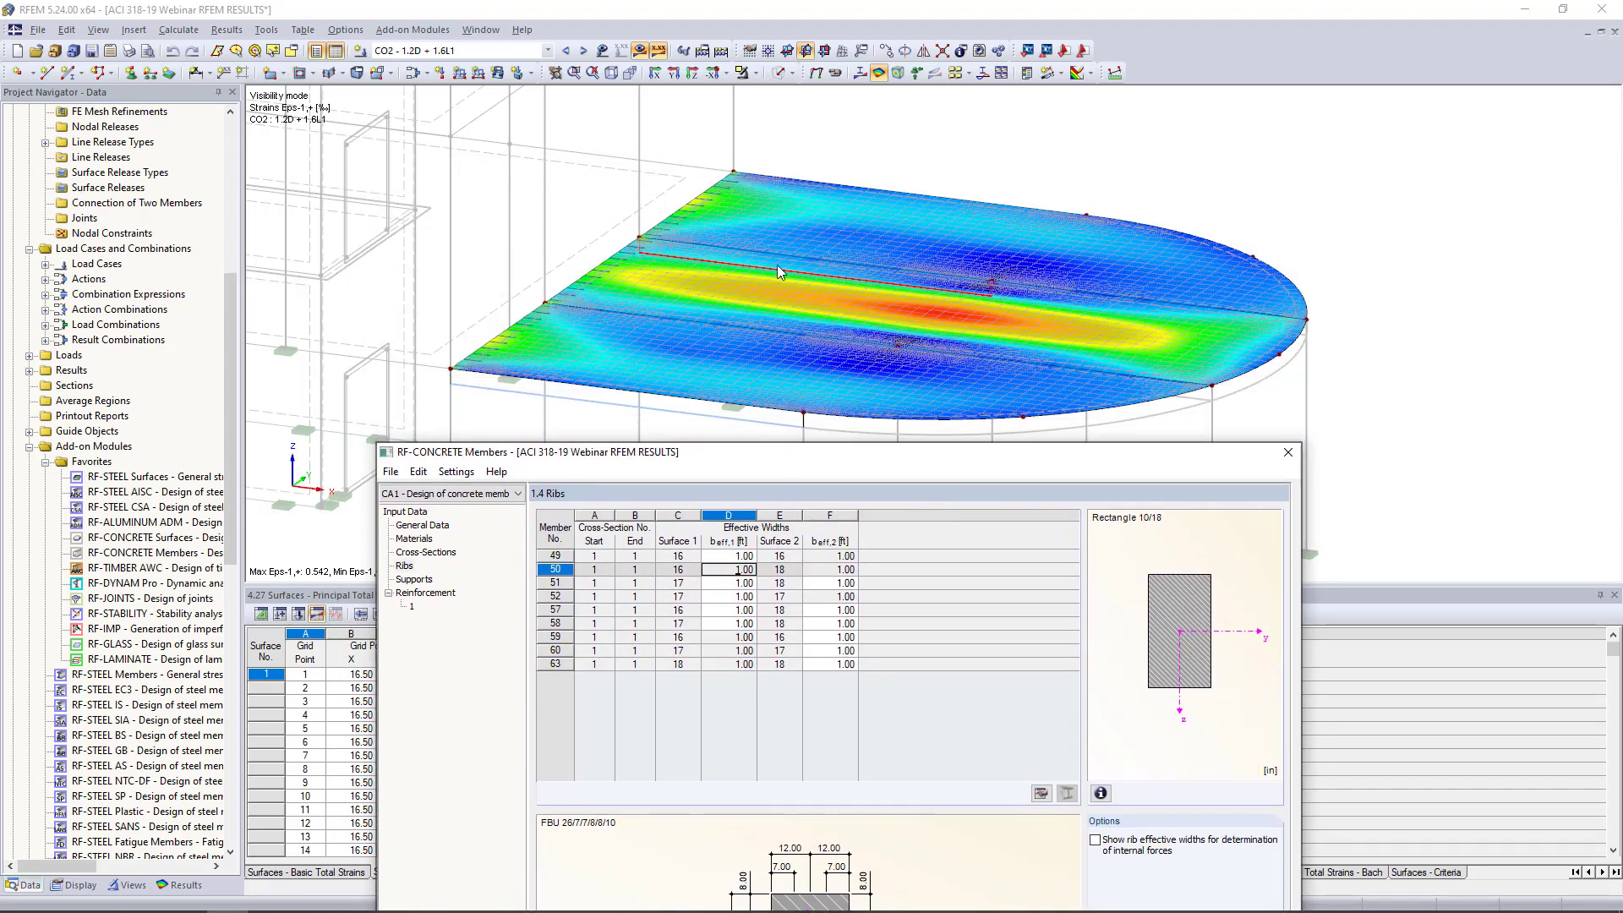
{"action": "mouse_move", "coordinate": [701, 454]}
{"action": "left_mouse_down"}
{"action": "mouse_move", "coordinate": [715, 222]}
{"action": "mouse_move", "coordinate": [700, 183]}
{"action": "left_mouse_up"}
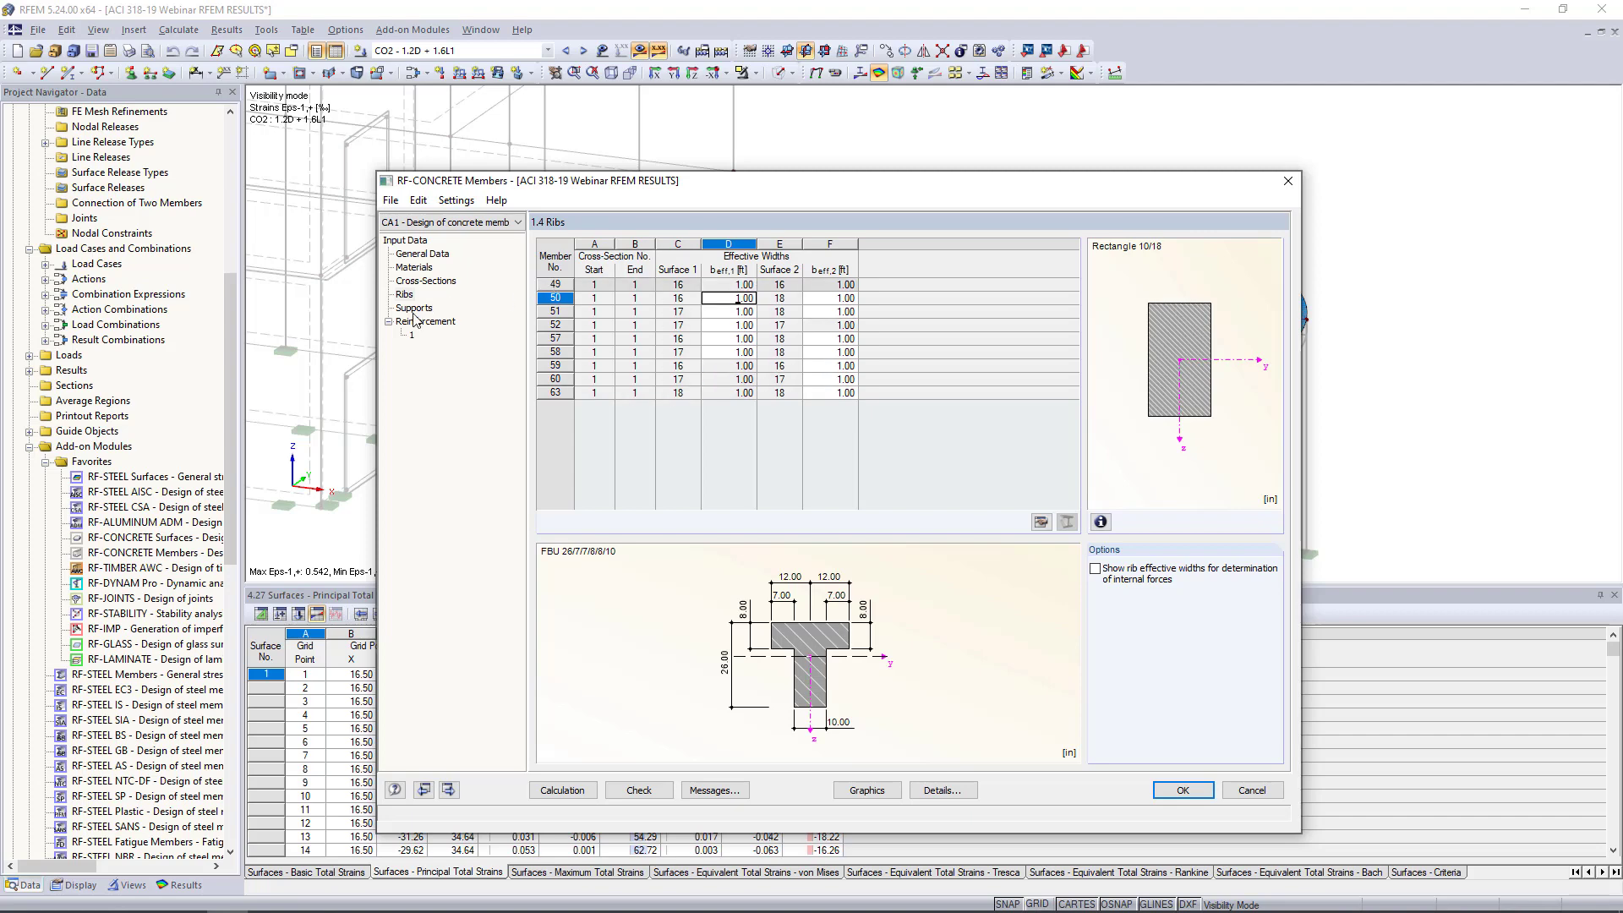
Step: Start picking nodes for the first support, and show the whole model in solid rendering without the result display
{"action": "left_click", "coordinate": [416, 314]}
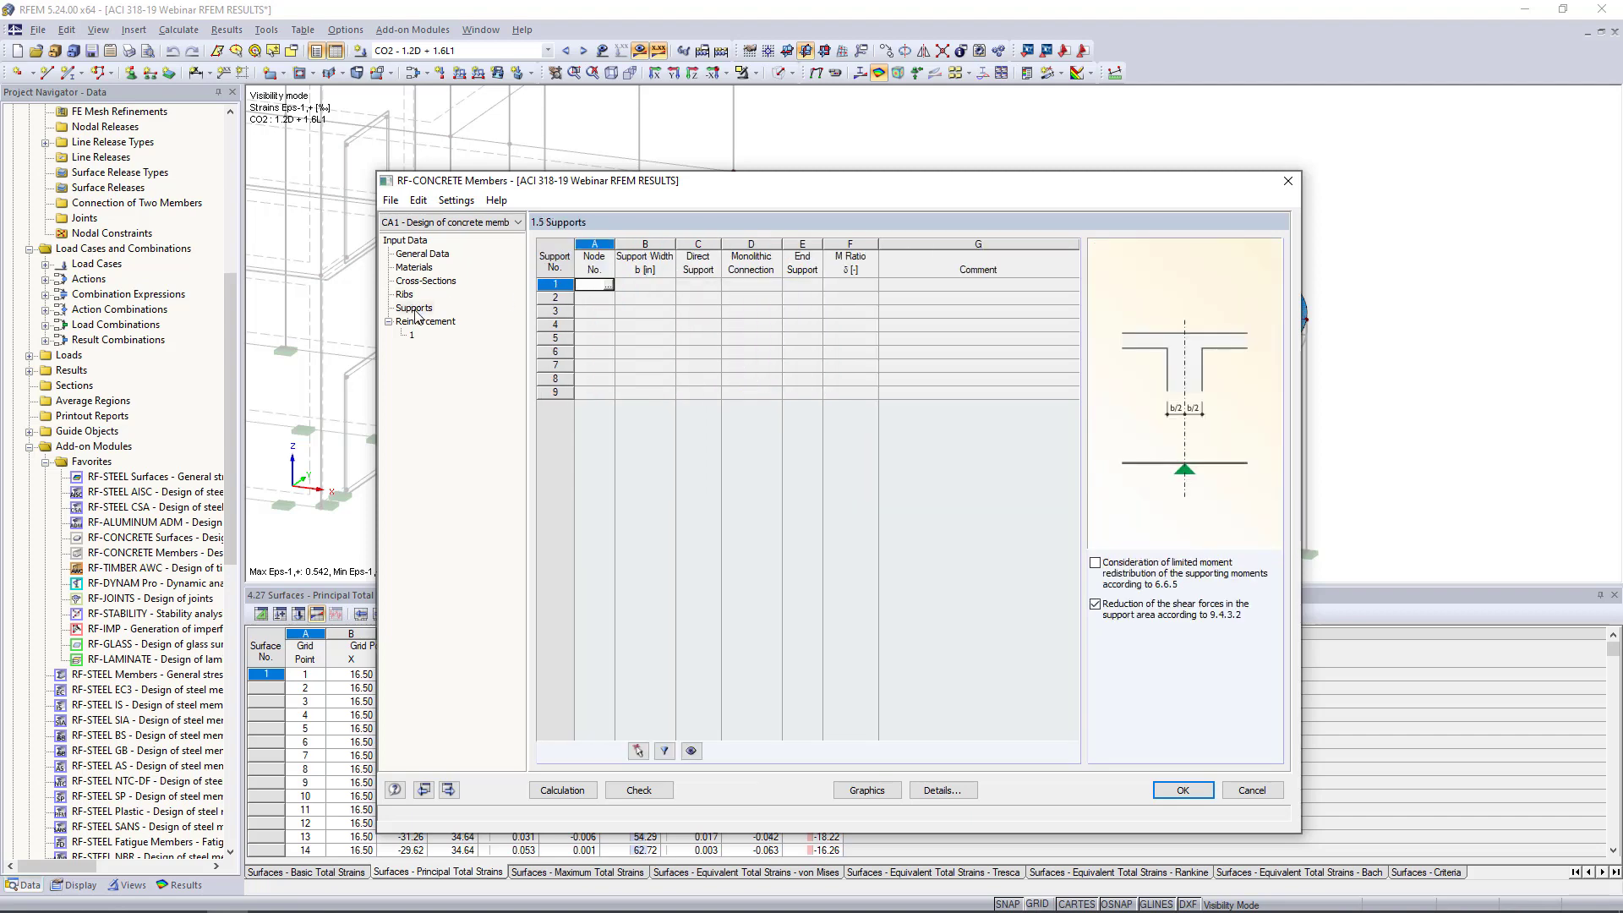
{"action": "left_click", "coordinate": [608, 286]}
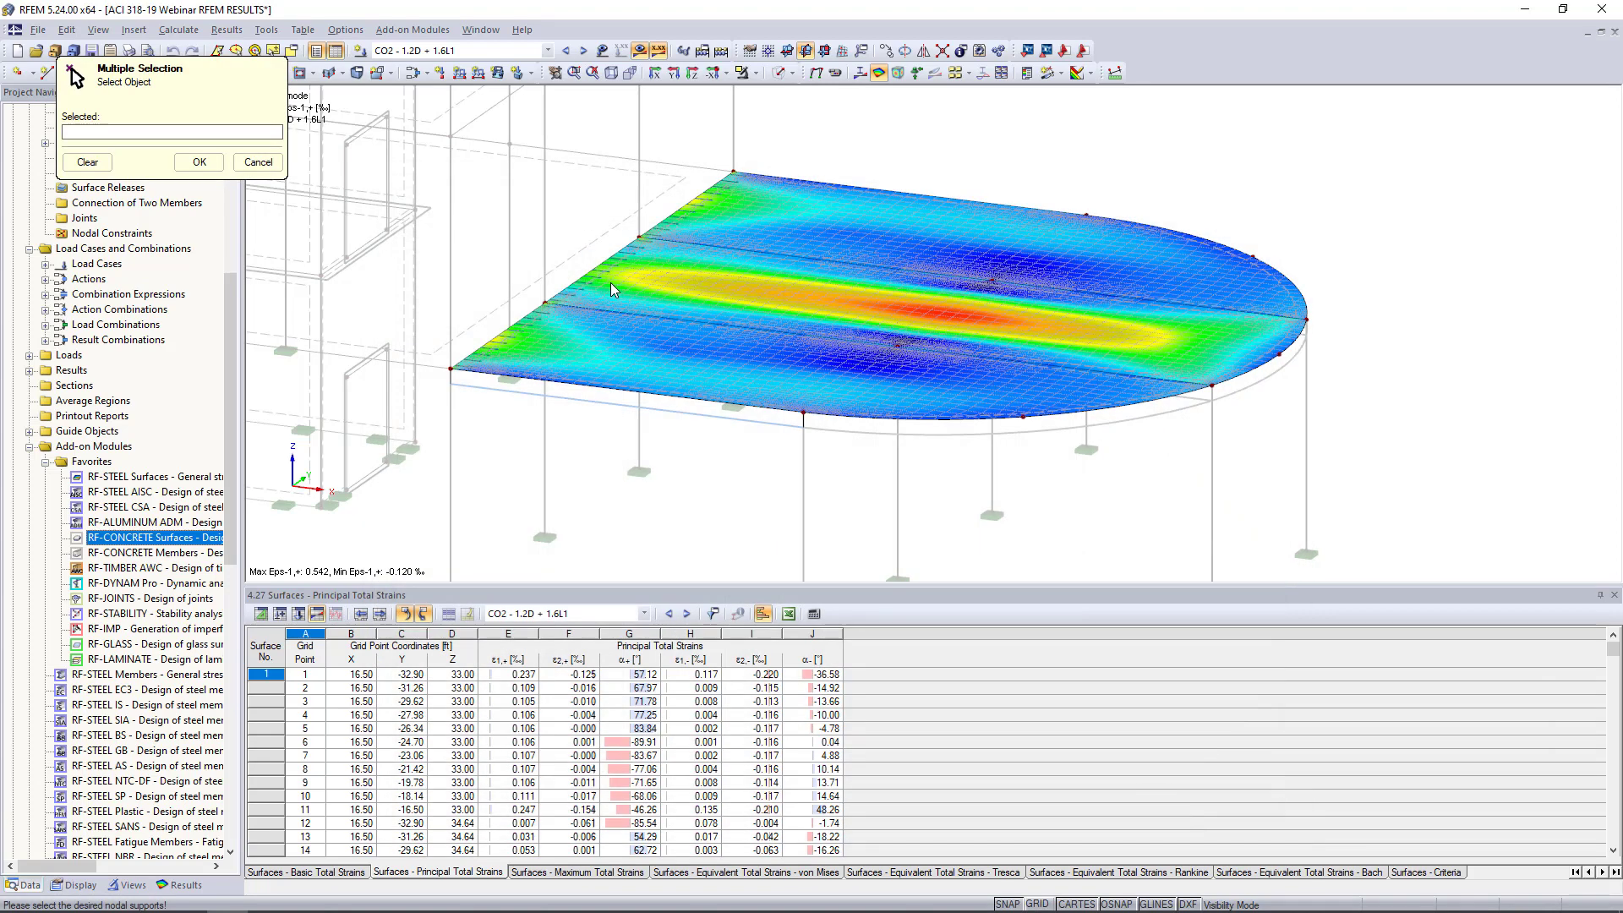
{"action": "left_click", "coordinate": [753, 72]}
{"action": "left_click", "coordinate": [805, 217]}
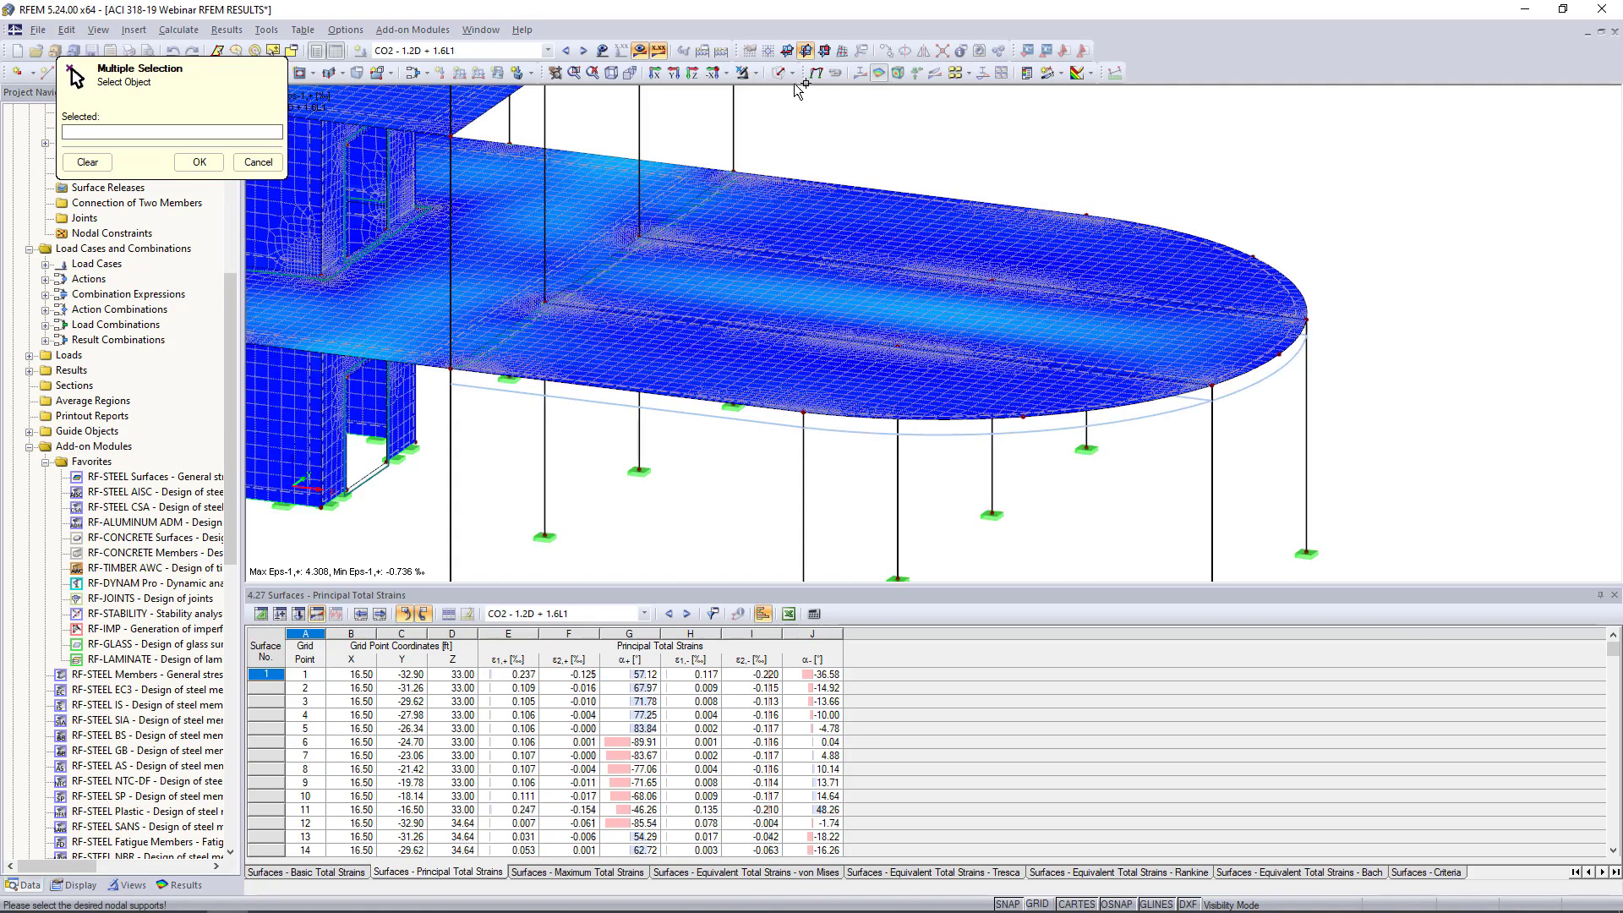
{"action": "left_click", "coordinate": [645, 50]}
{"action": "left_click", "coordinate": [790, 73]}
{"action": "left_click", "coordinate": [809, 131]}
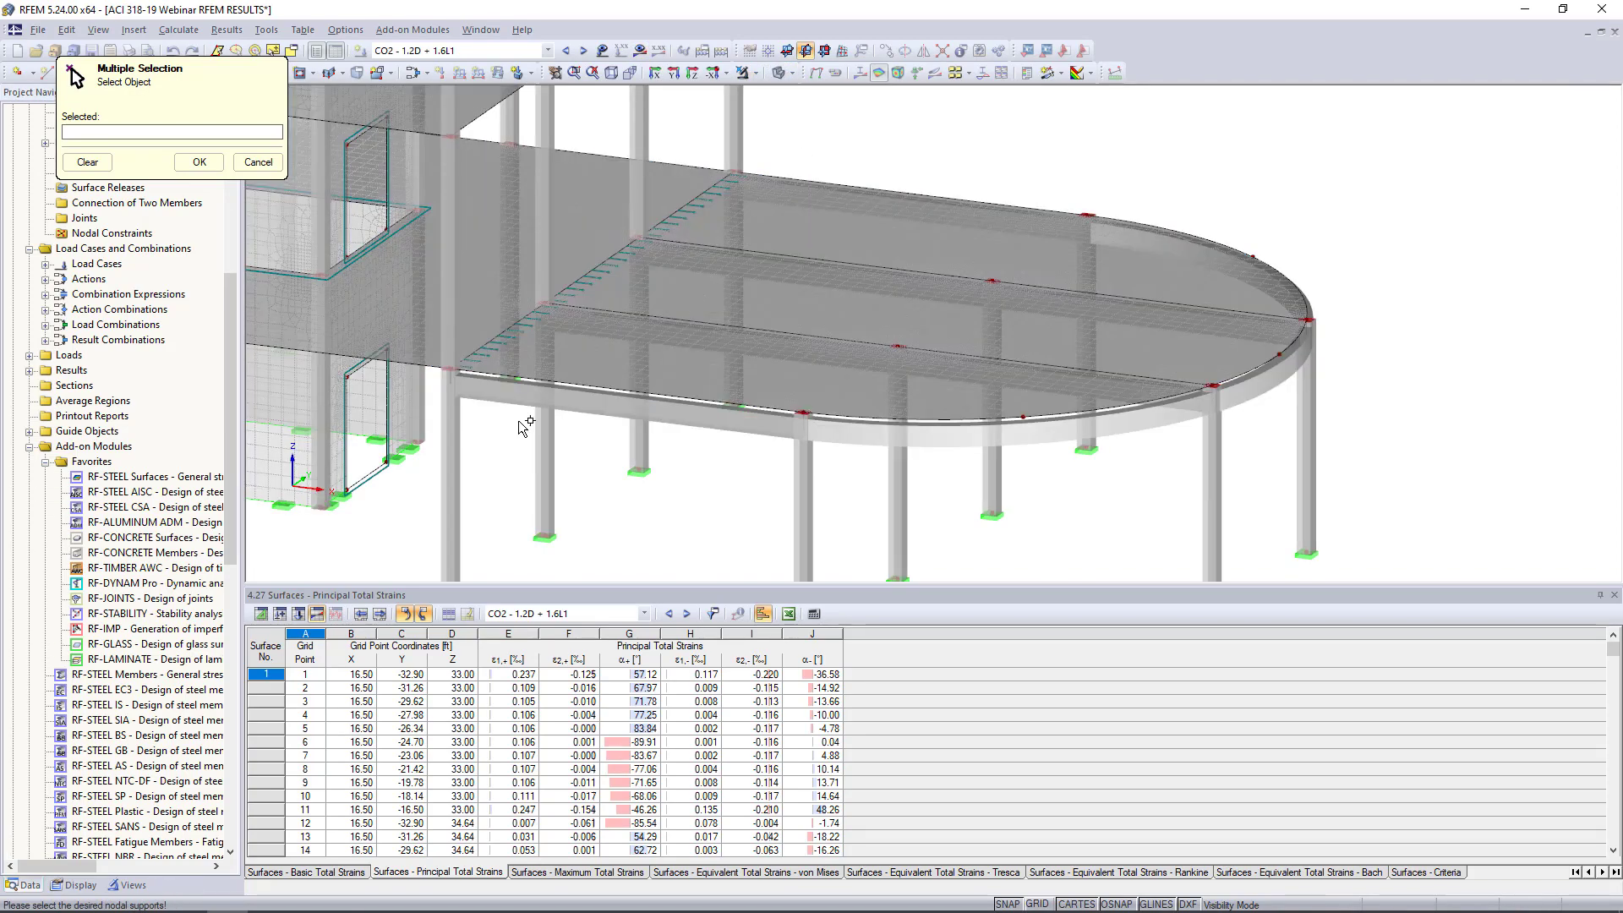
Step: Add nodes 63 and 71 along the straight edge of the curved slab as member supports
{"action": "left_click", "coordinate": [451, 370]}
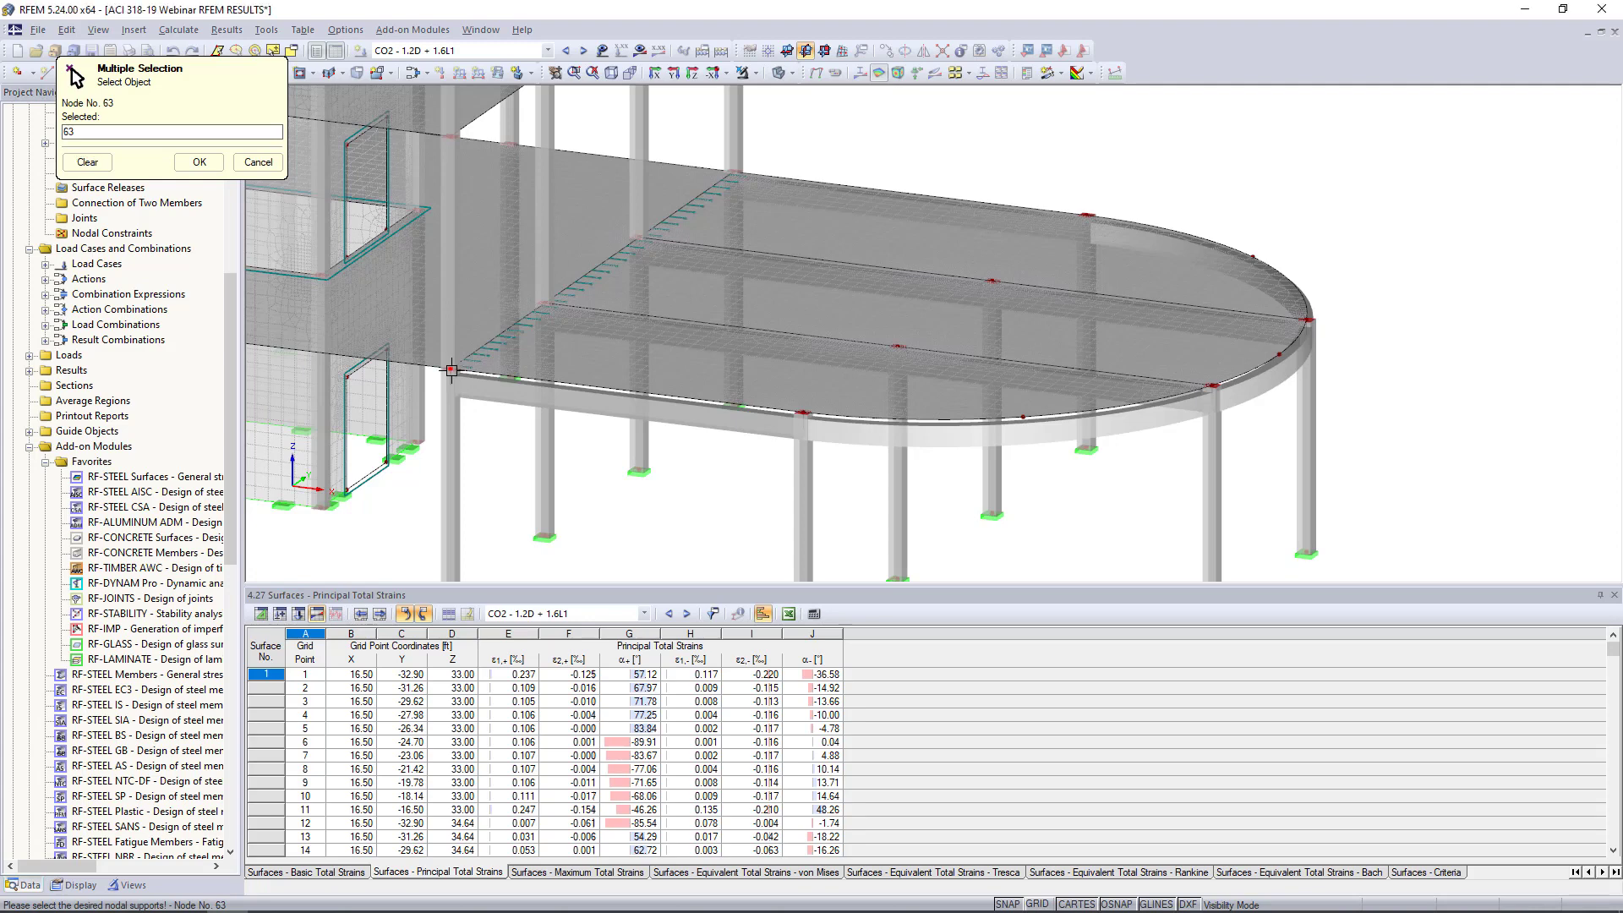
{"action": "left_click", "coordinate": [804, 413]}
{"action": "left_click", "coordinate": [200, 161]}
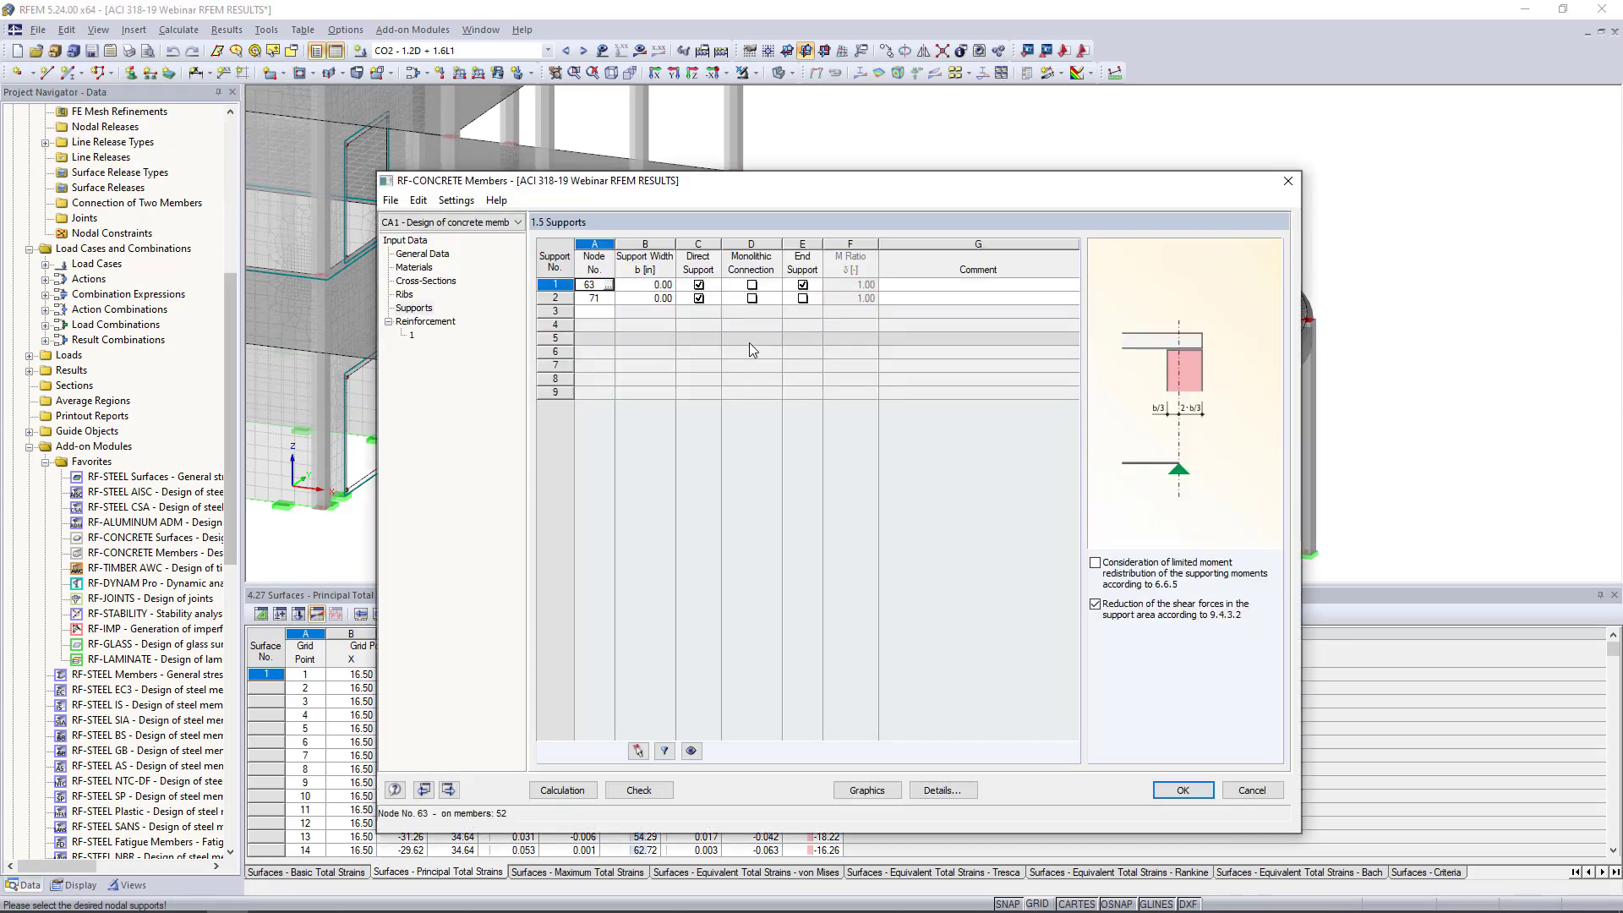
Step: Set the support width to 12 in for the supports at nodes 63 and 71
{"action": "left_click", "coordinate": [648, 284]}
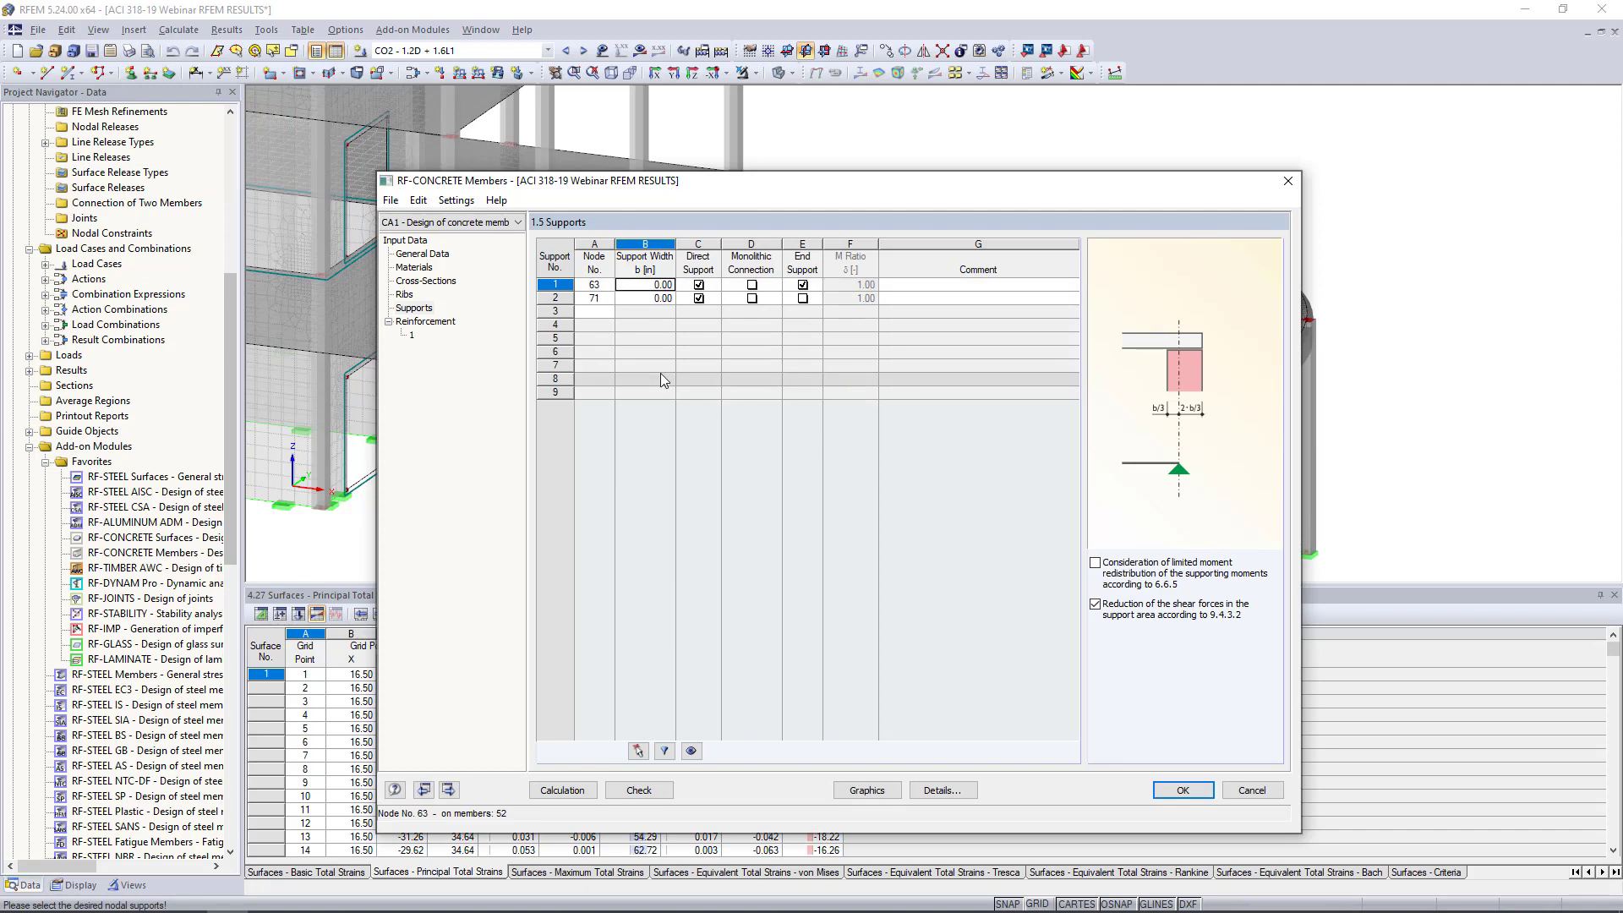
{"action": "type", "text": "12."}
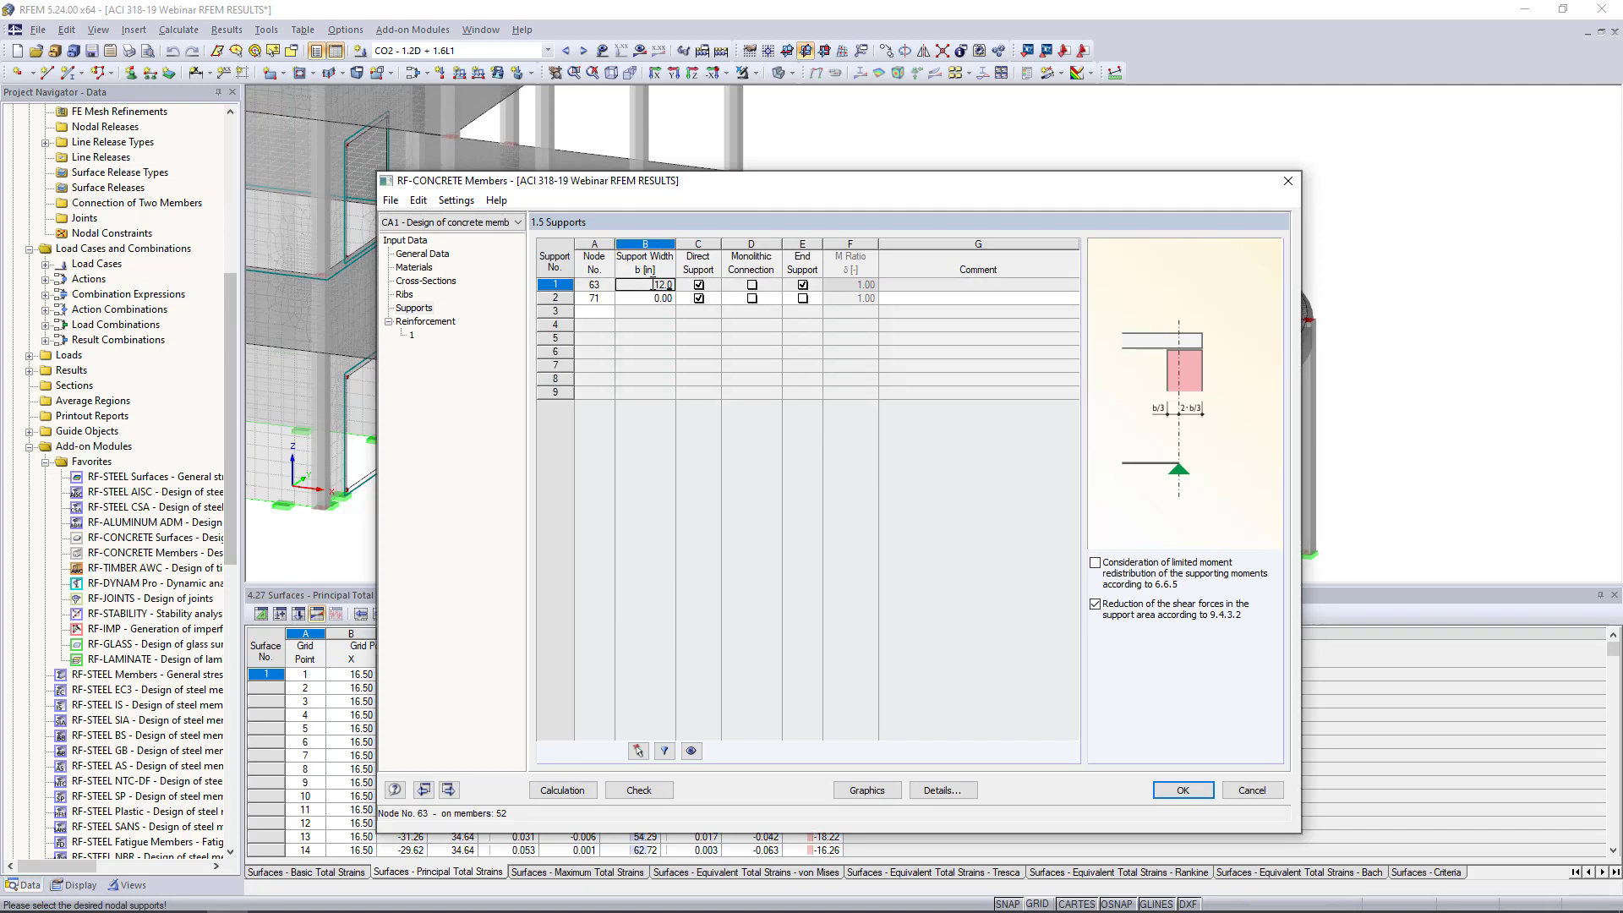
{"action": "left_click", "coordinate": [654, 302]}
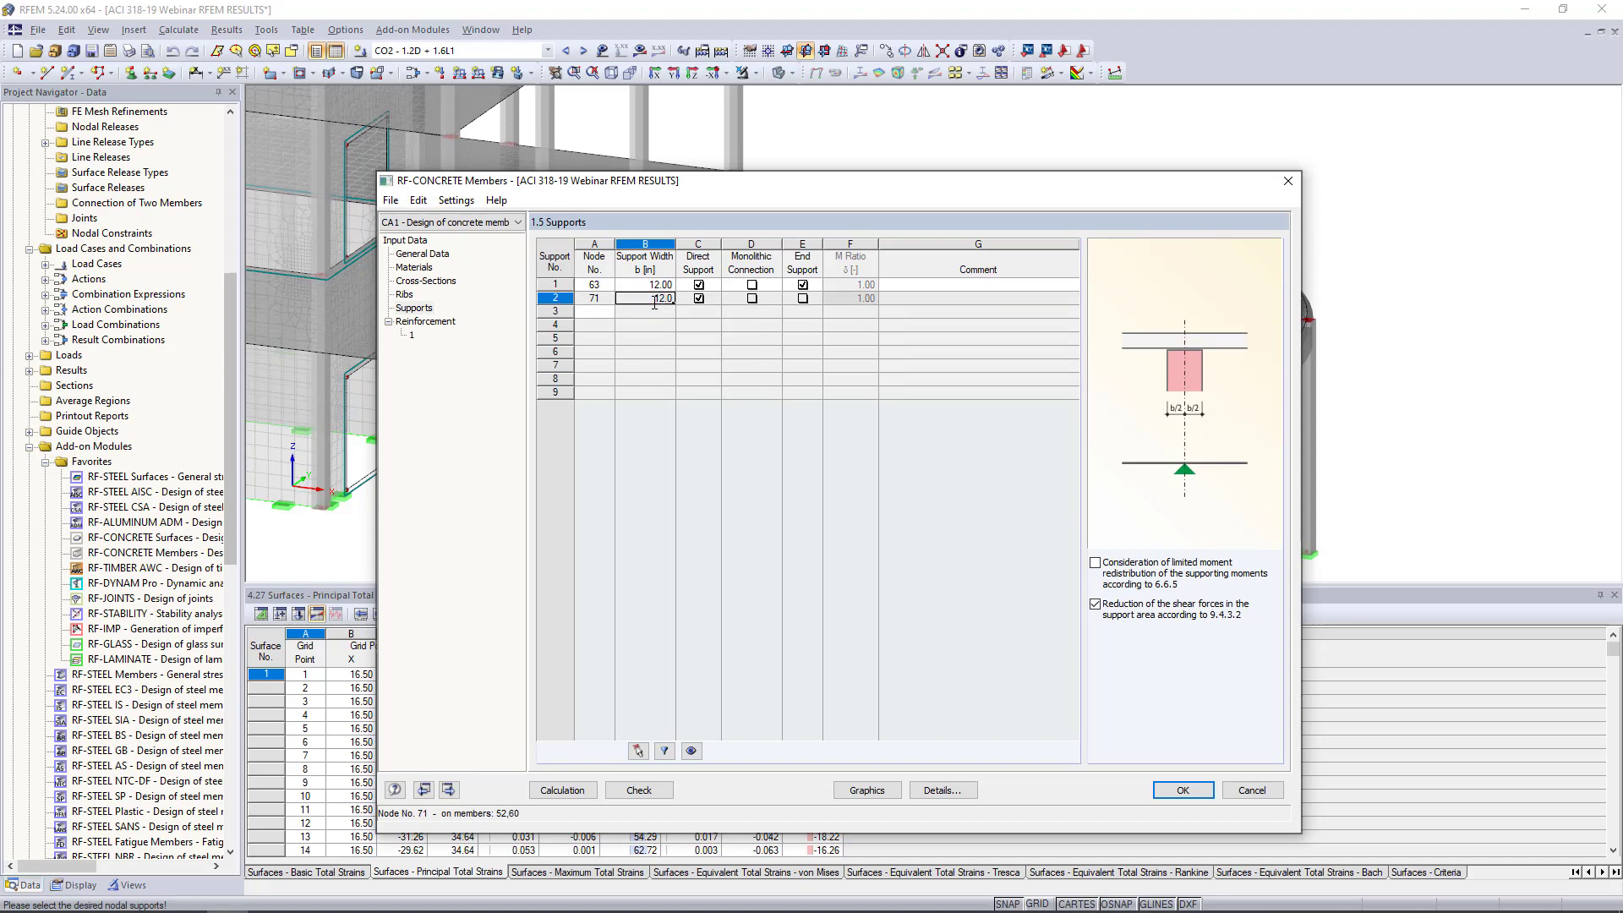
Step: Try the direct support and monolithic connection options for the node 63 support, and delete both support rows
{"action": "left_click", "coordinate": [699, 286]}
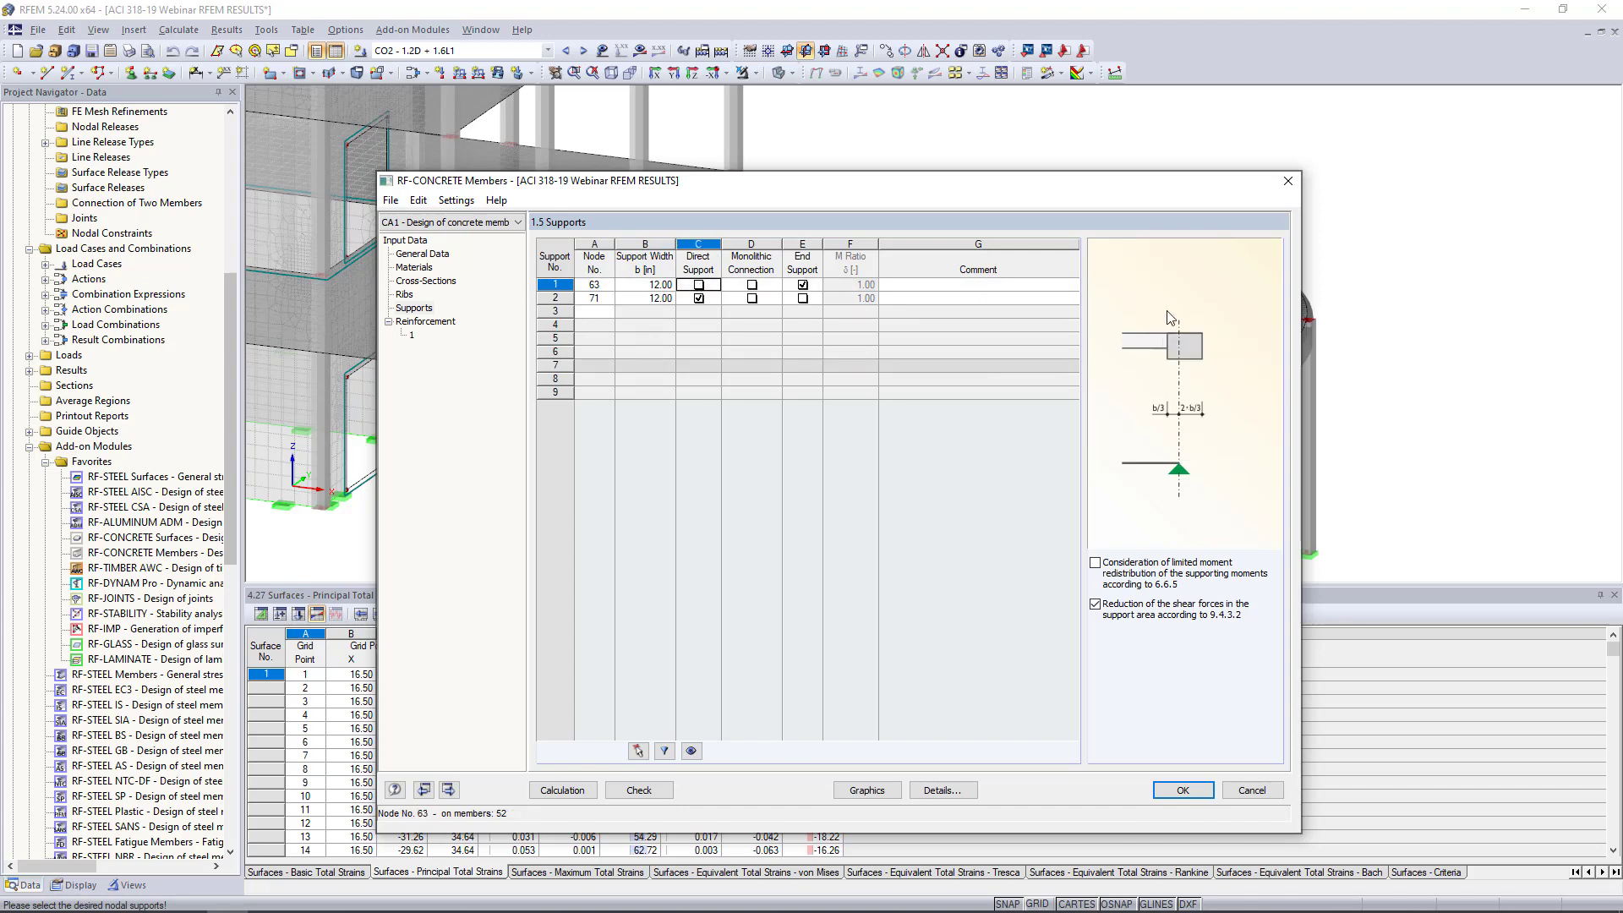
{"action": "left_click", "coordinate": [699, 286]}
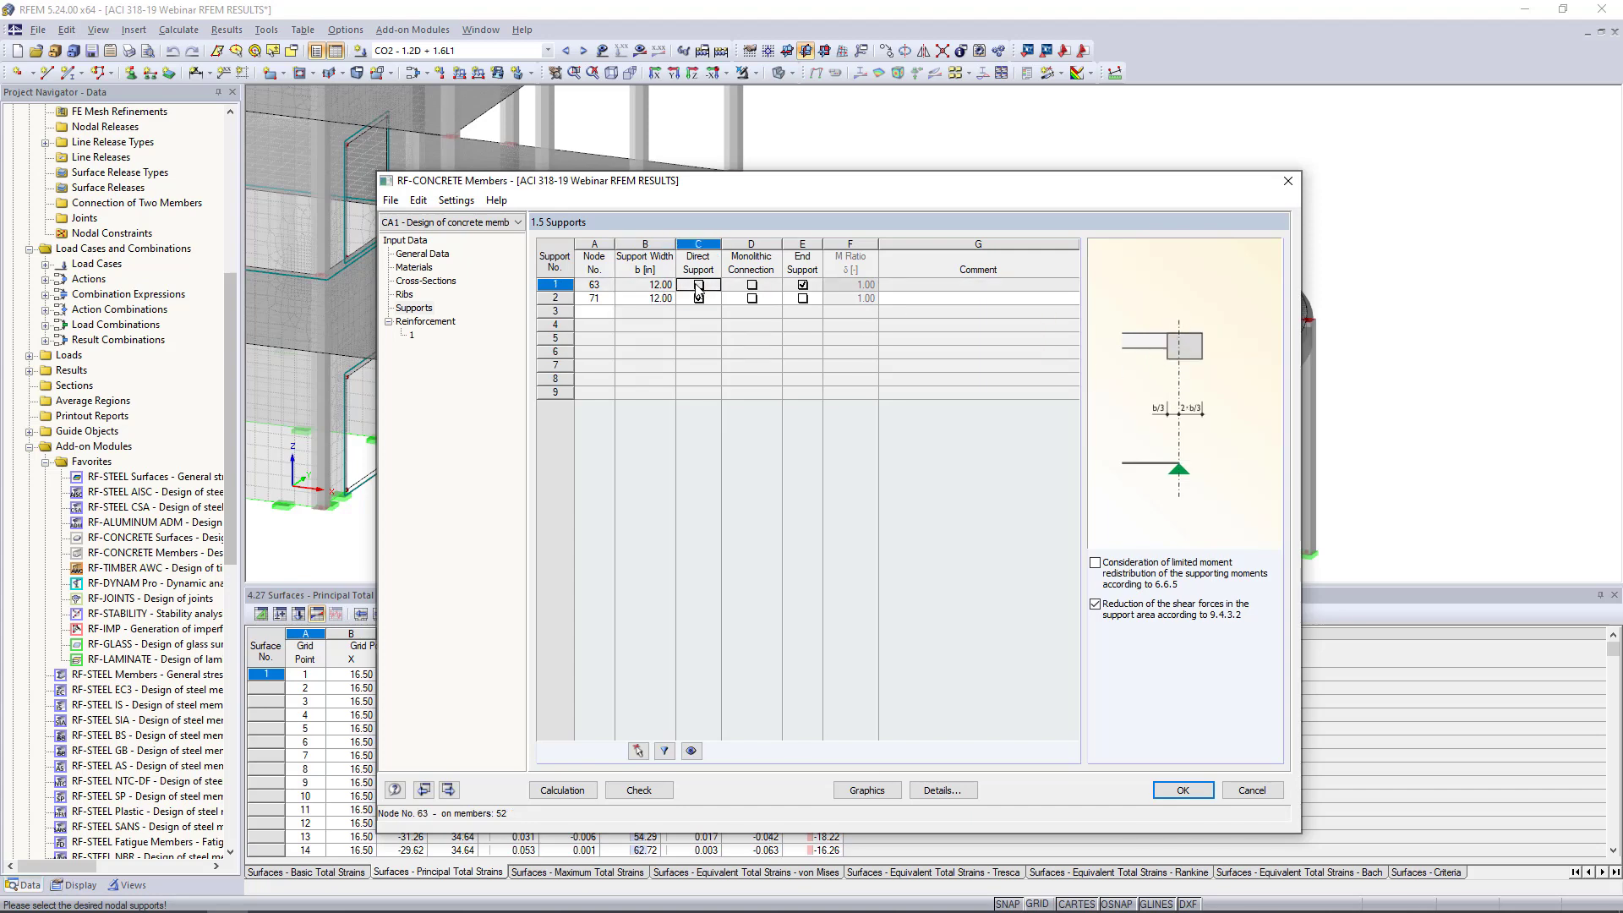
{"action": "left_click", "coordinate": [752, 286]}
{"action": "left_click", "coordinate": [751, 285]}
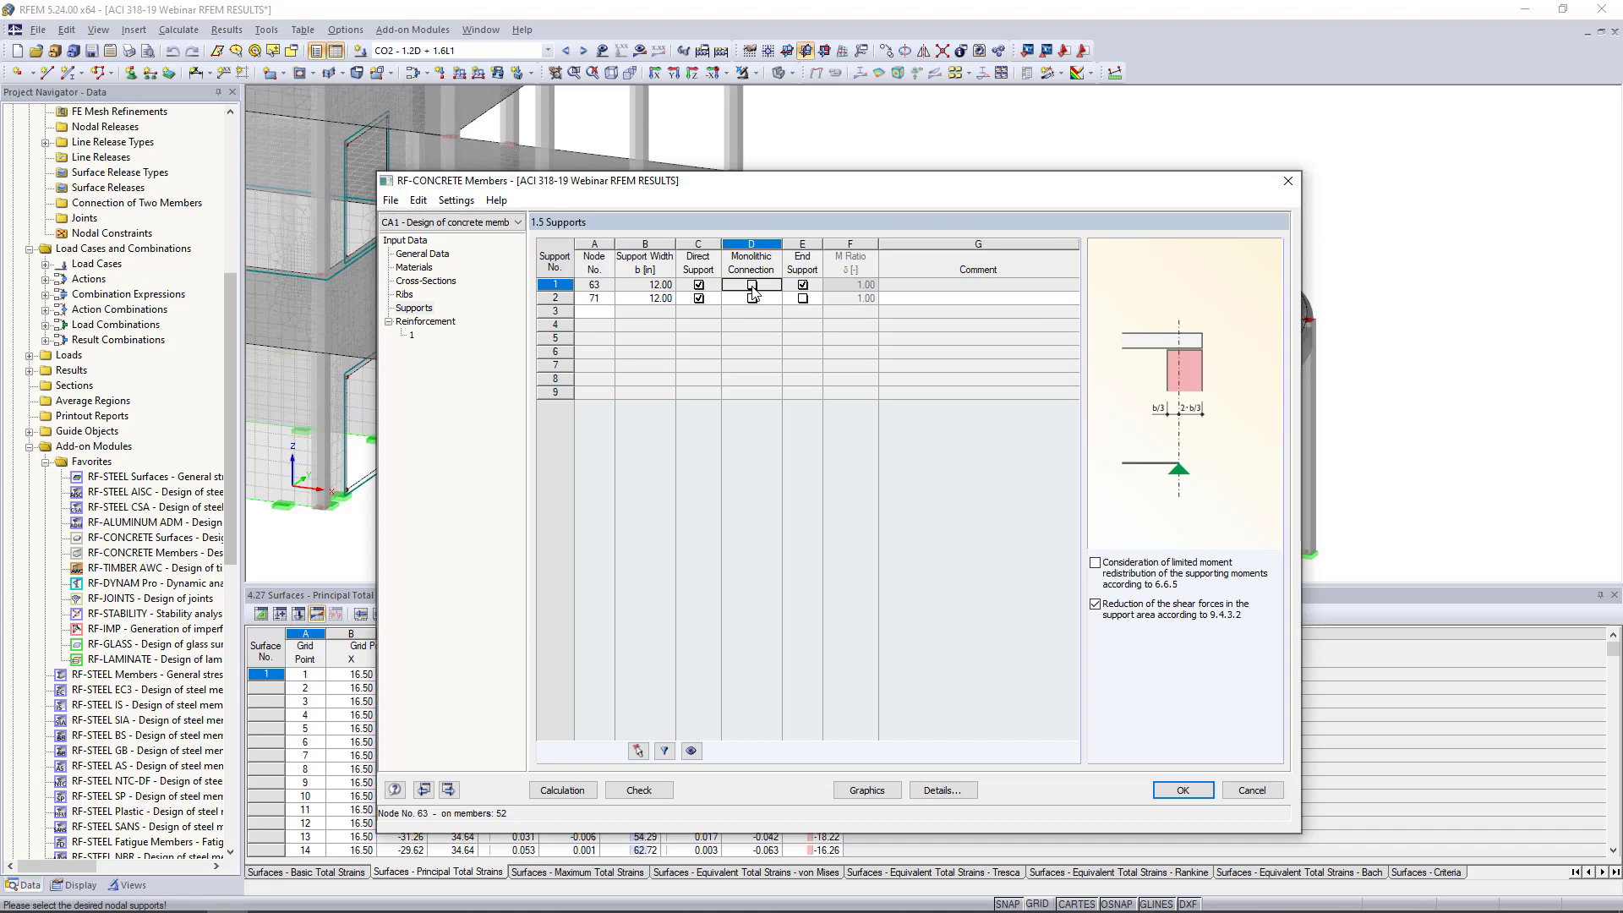
{"action": "left_click", "coordinate": [799, 299]}
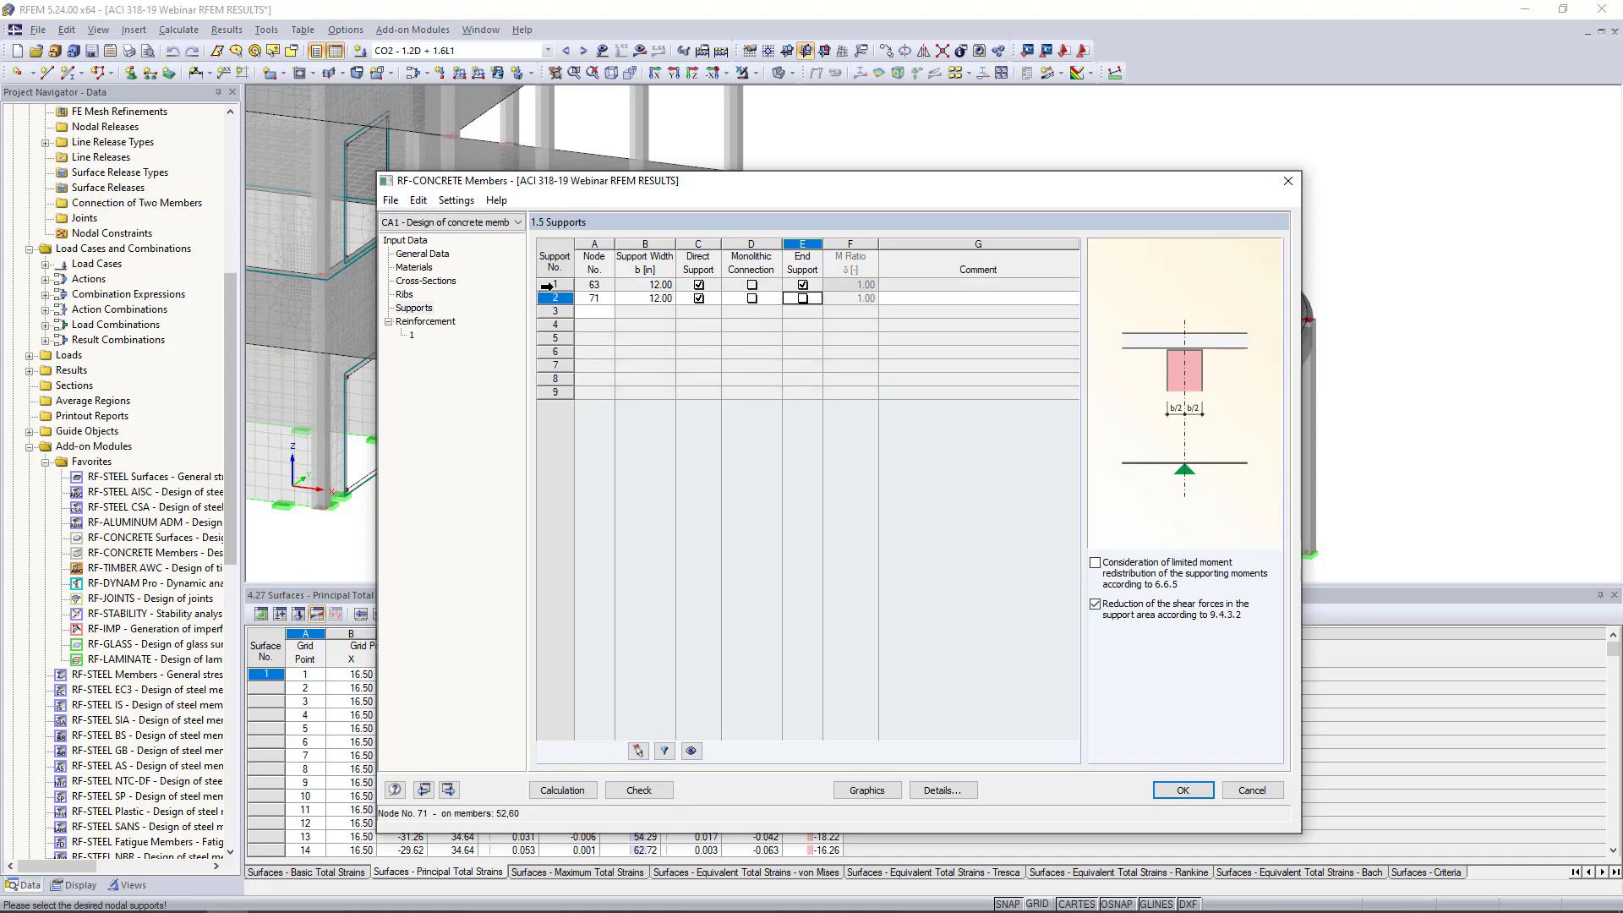
{"action": "left_click_drag", "start_coordinate": [551, 282], "coordinate": [551, 295]}
{"action": "key", "text": "Delete"}
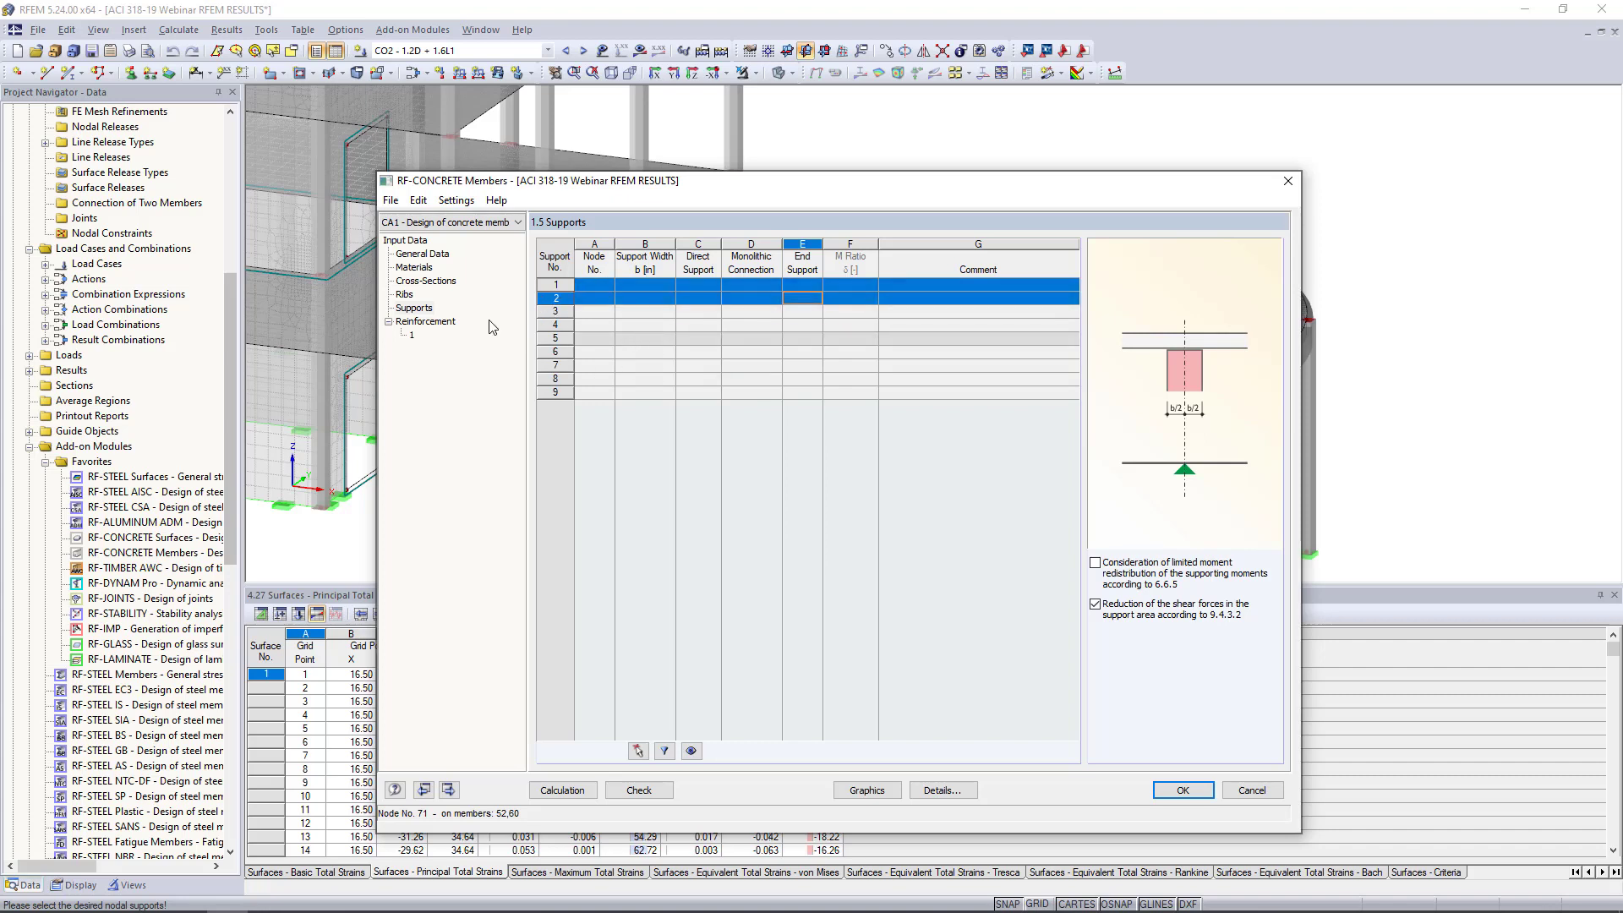
Step: Name the first reinforcement group Columns and clear the members it applies to
{"action": "left_click", "coordinate": [442, 328]}
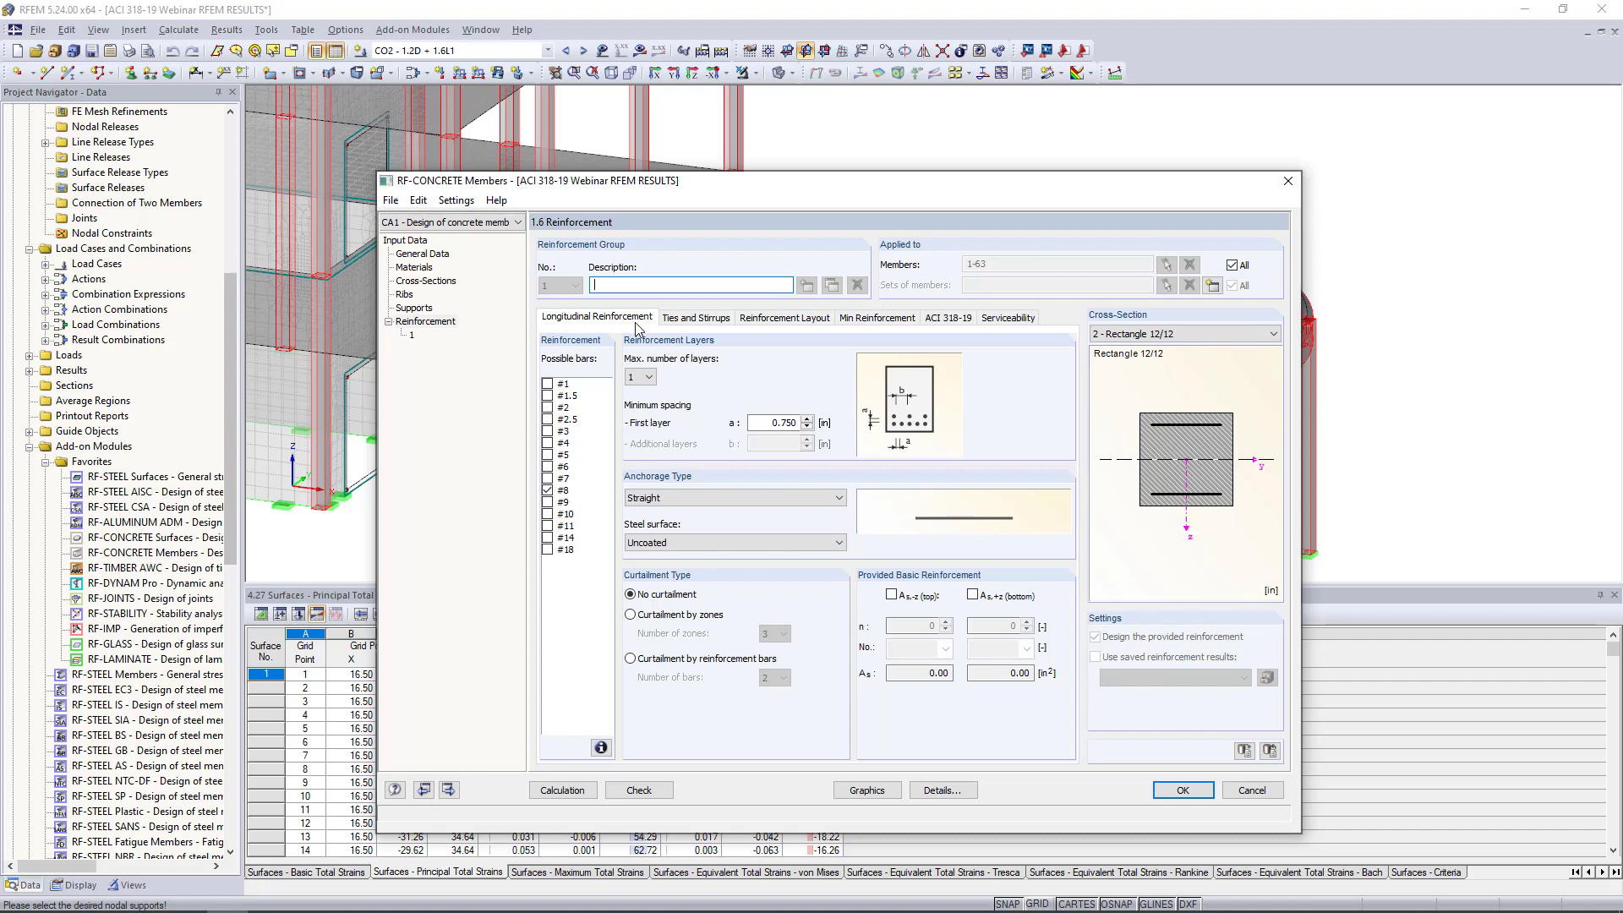
{"action": "type", "text": "Column"}
{"action": "left_click", "coordinate": [1232, 266]}
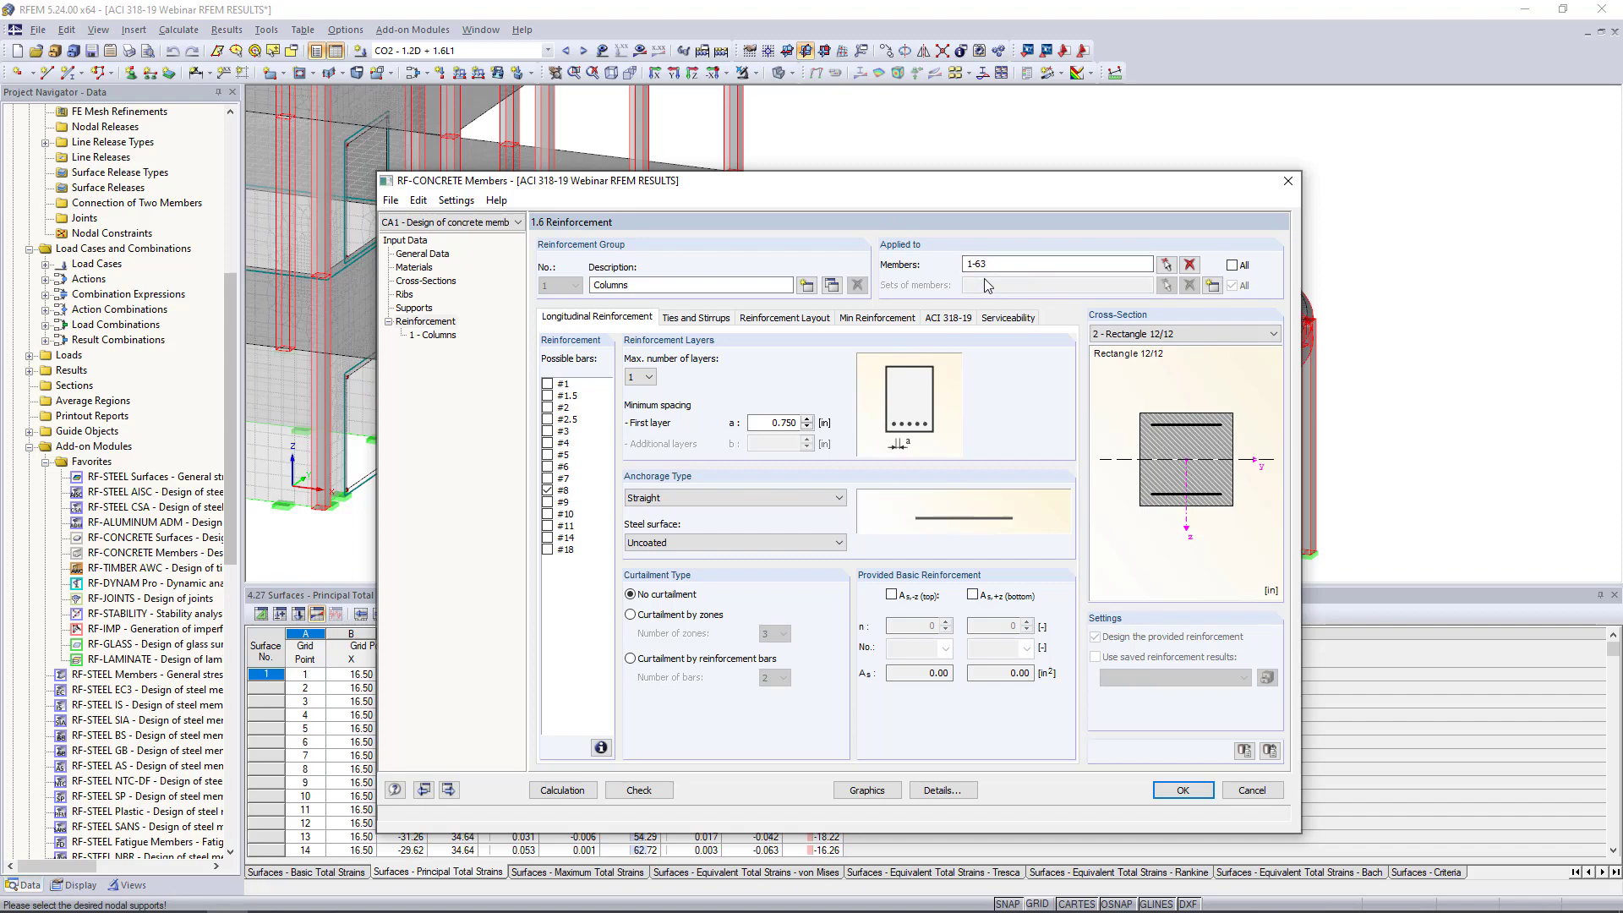
{"action": "left_click", "coordinate": [1189, 264]}
Step: Apply the Columns group to the ground-level columns where the curved slab meets the building, members 39, 42, 45 and 48
{"action": "left_click", "coordinate": [1166, 265]}
{"action": "middle_click_drag", "start_coordinate": [693, 421], "coordinate": [801, 379], "text": "ctrl"}
{"action": "left_click_drag", "start_coordinate": [726, 549], "coordinate": [547, 452]}
{"action": "scroll", "coordinate": [742, 394], "scroll_direction": "down", "scroll_amount": 7}
{"action": "middle_click_drag", "start_coordinate": [742, 394], "coordinate": [673, 458], "text": "ctrl"}
{"action": "scroll", "coordinate": [674, 459], "scroll_direction": "up", "scroll_amount": 3}
{"action": "scroll", "coordinate": [765, 415], "scroll_direction": "up", "scroll_amount": 1}
{"action": "middle_click_drag", "start_coordinate": [766, 415], "coordinate": [775, 470]}
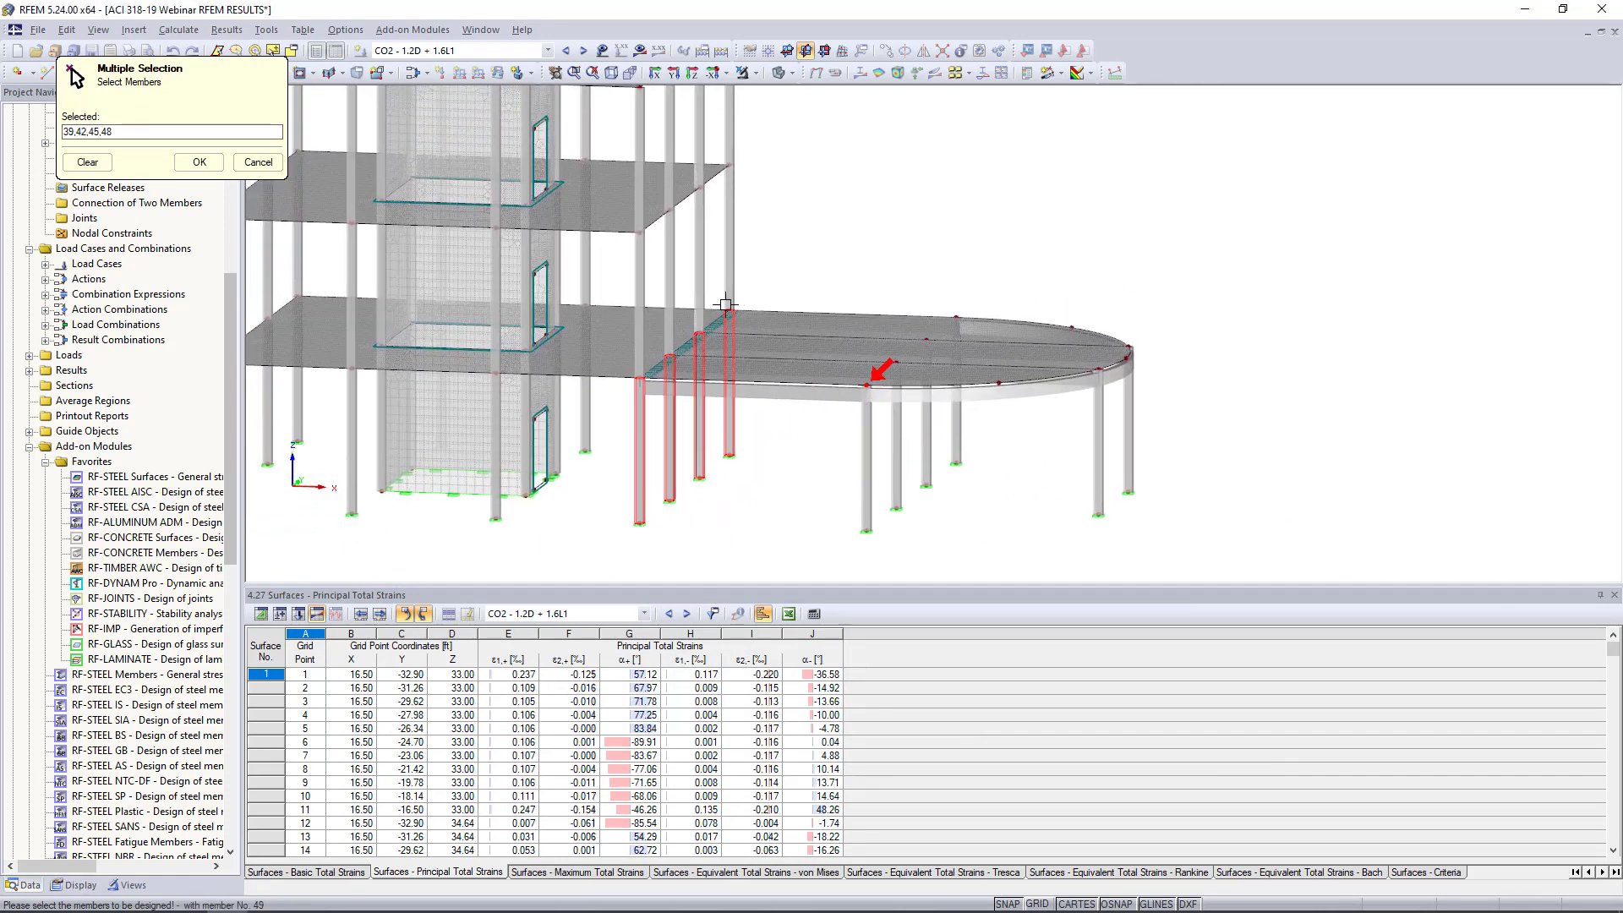
{"action": "left_click", "coordinate": [198, 168]}
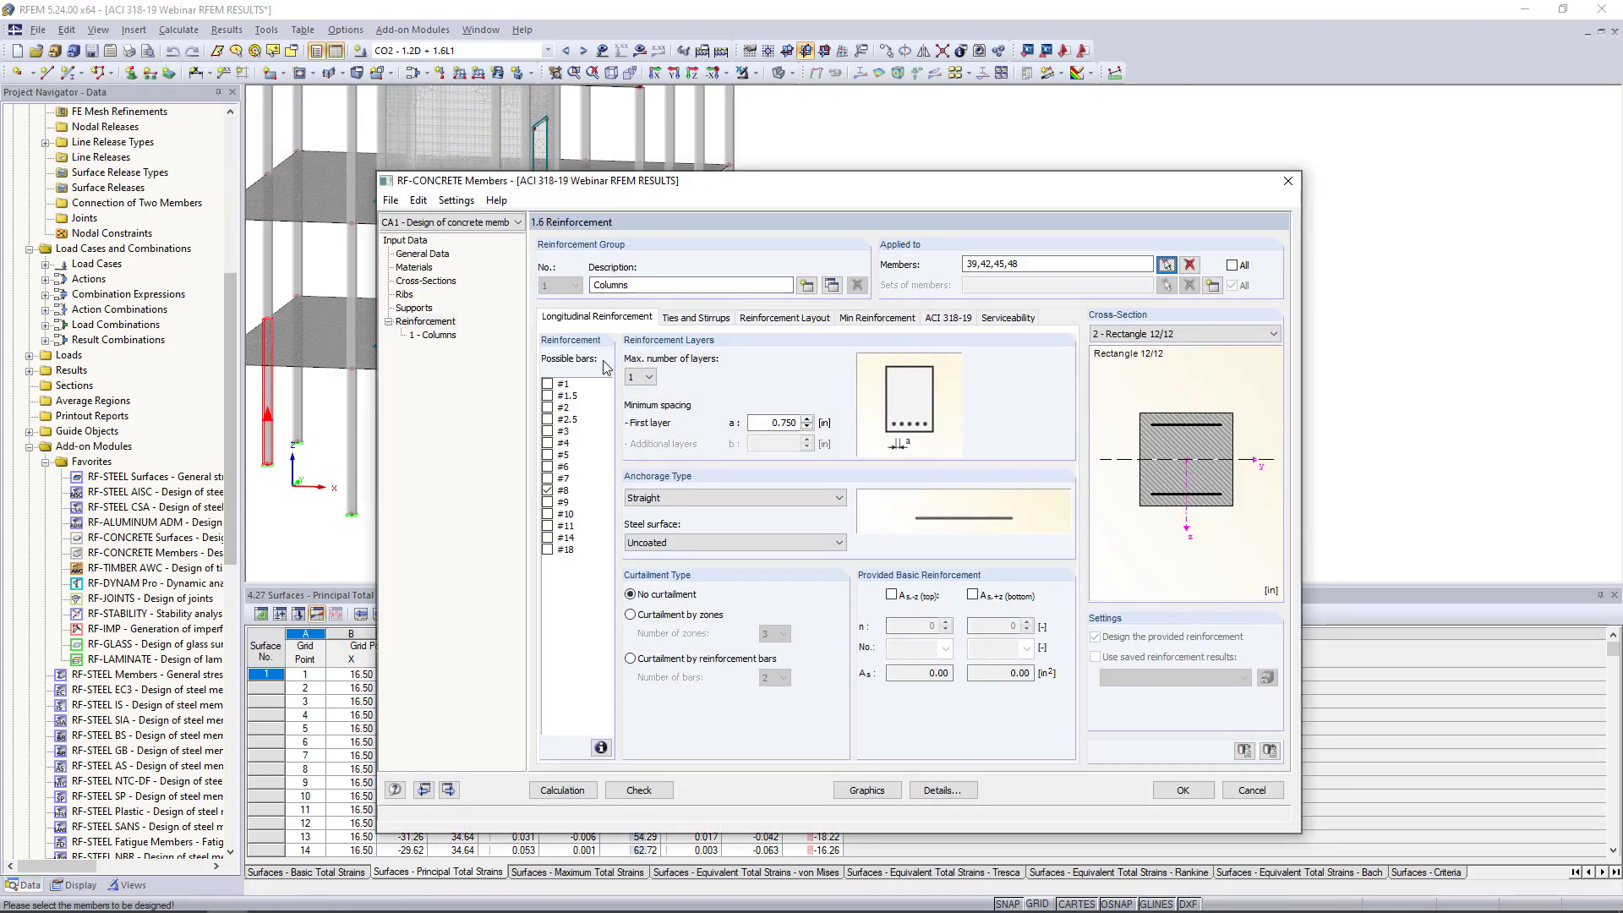
Step: Allow only #7 bars for the columns' longitudinal reinforcement
{"action": "left_click", "coordinate": [550, 480]}
{"action": "left_click", "coordinate": [547, 490]}
{"action": "left_click", "coordinate": [548, 490]}
Step: Preview the Hook and Bend anchorage types for the longitudinal bars, and restore Straight anchorage
{"action": "left_click", "coordinate": [740, 499]}
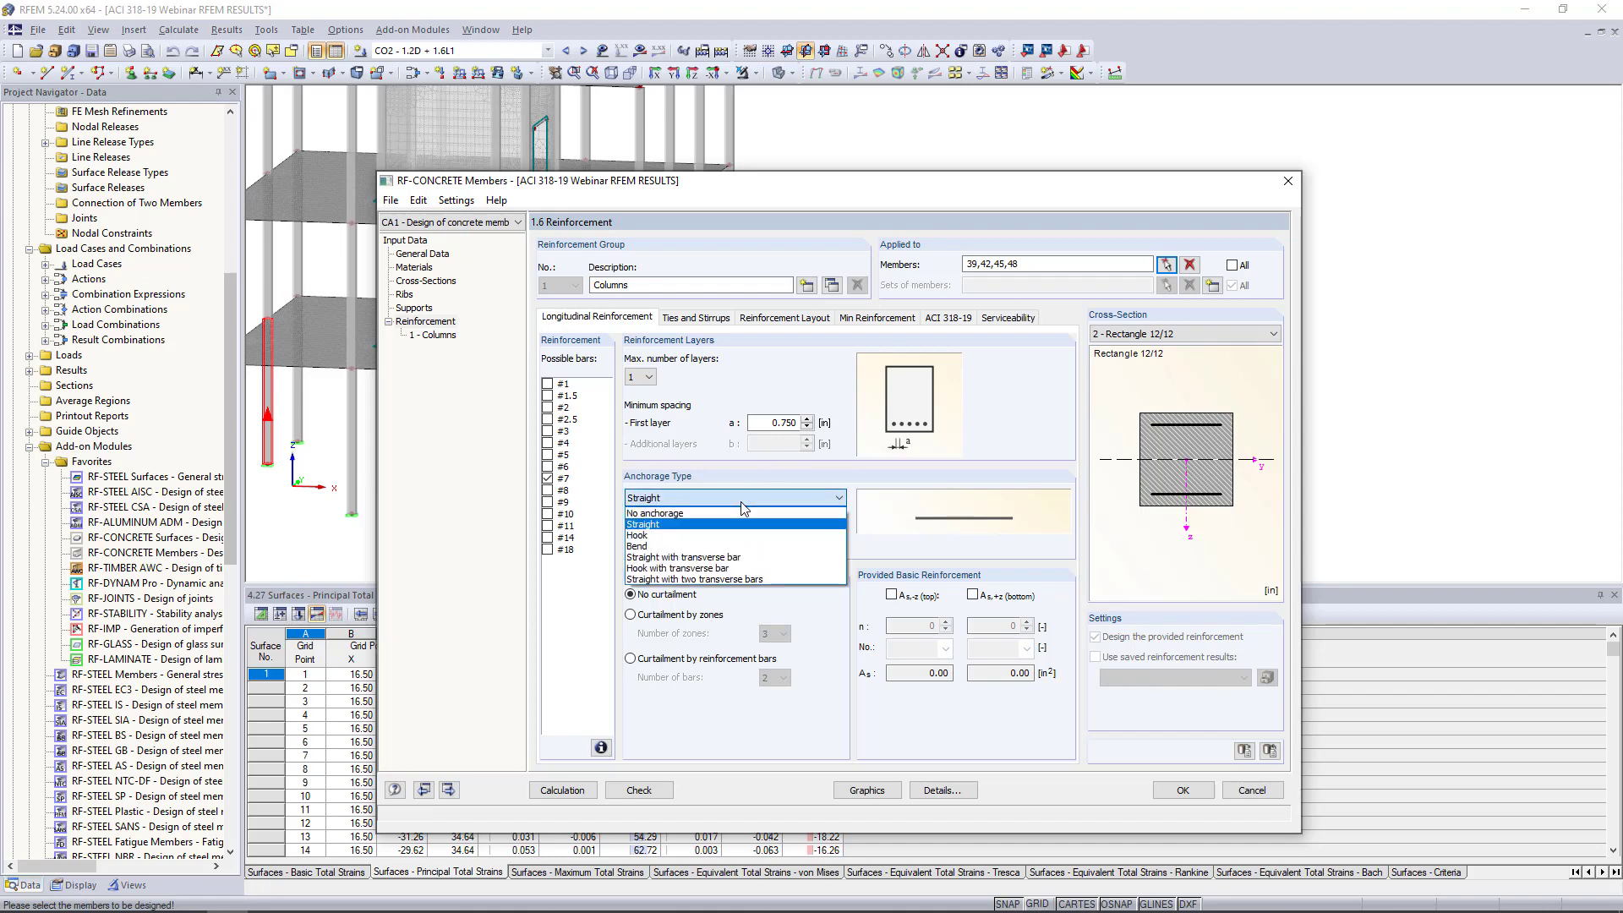
{"action": "left_click", "coordinate": [721, 535]}
{"action": "left_click", "coordinate": [732, 498]}
{"action": "left_click", "coordinate": [708, 546]}
{"action": "left_click", "coordinate": [723, 499]}
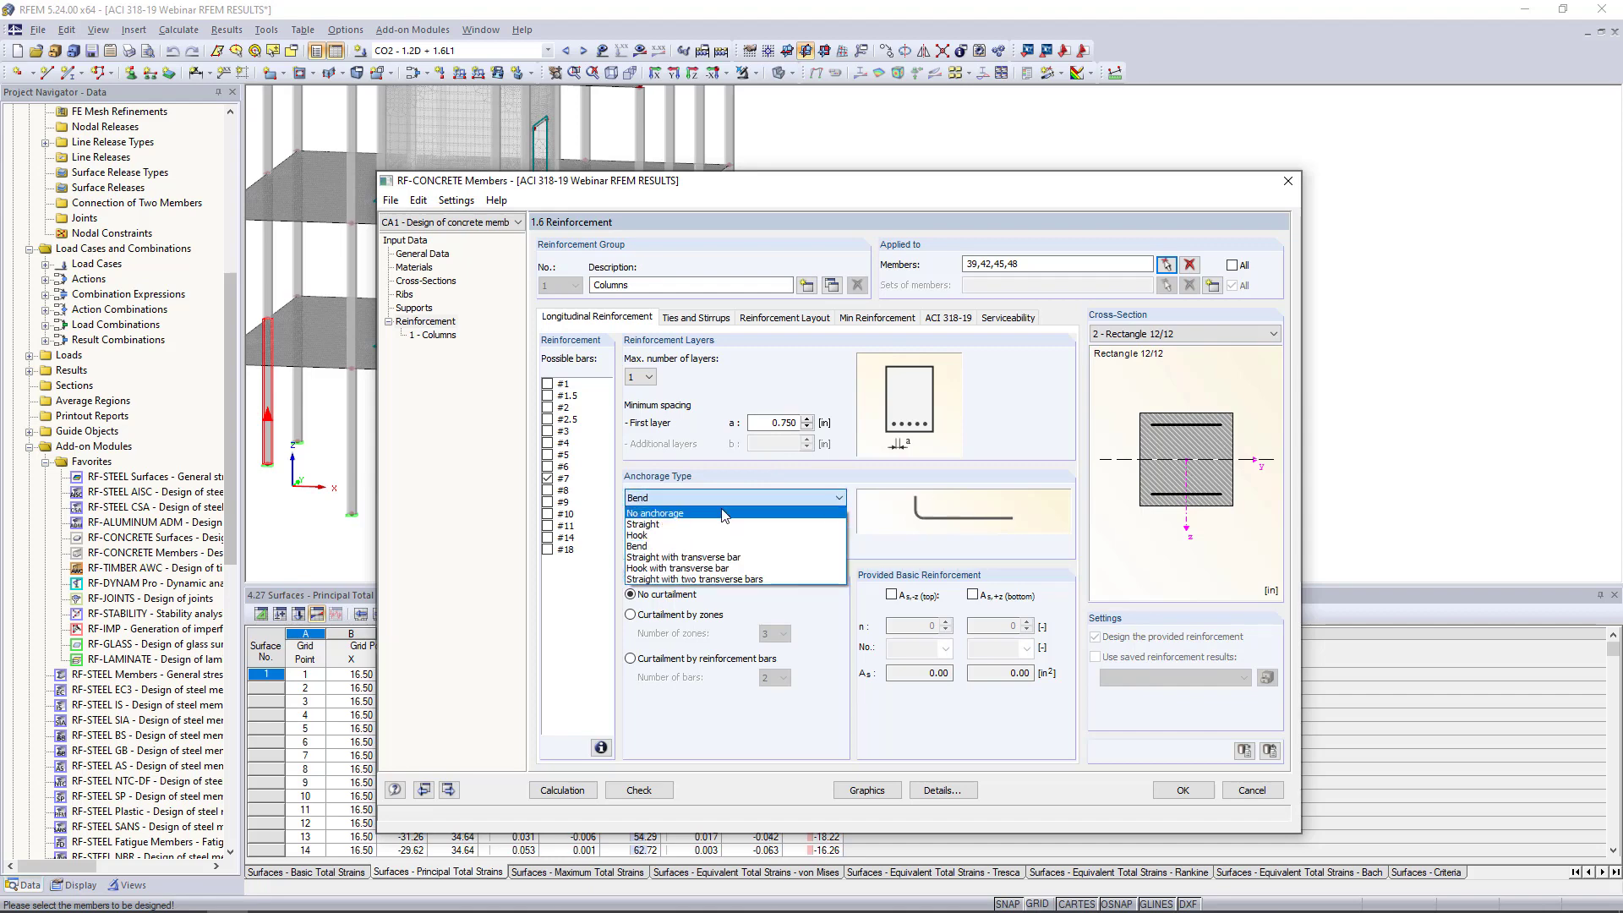
{"action": "left_click", "coordinate": [712, 525]}
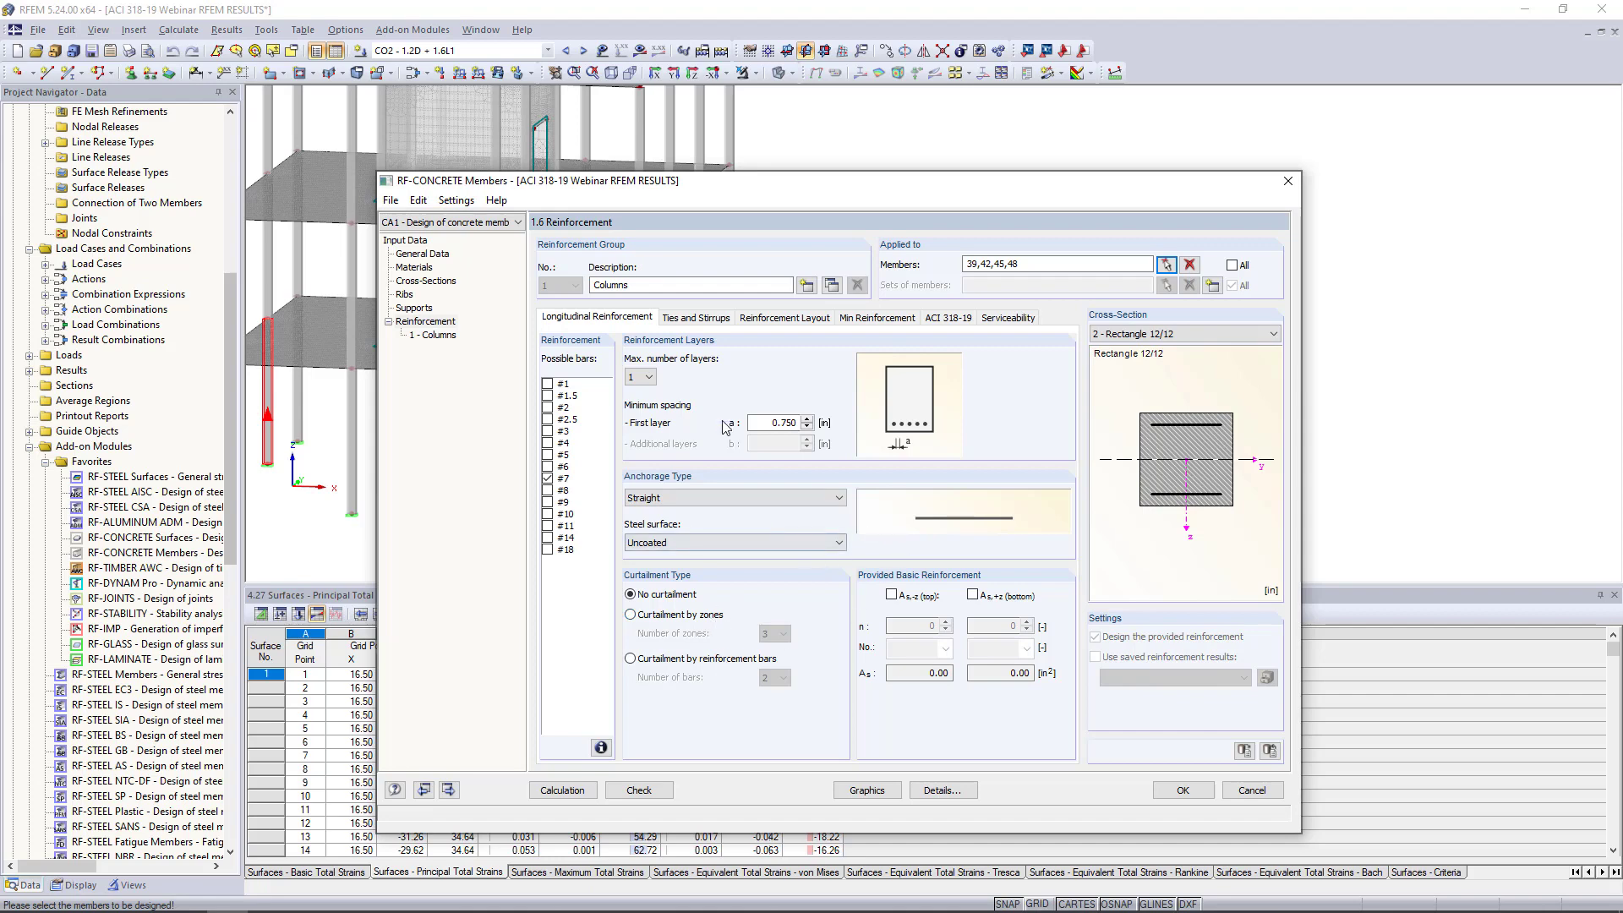
Step: Use #4 bars for the column ties and review the available anchorage types, keeping Hook
{"action": "left_click", "coordinate": [707, 319]}
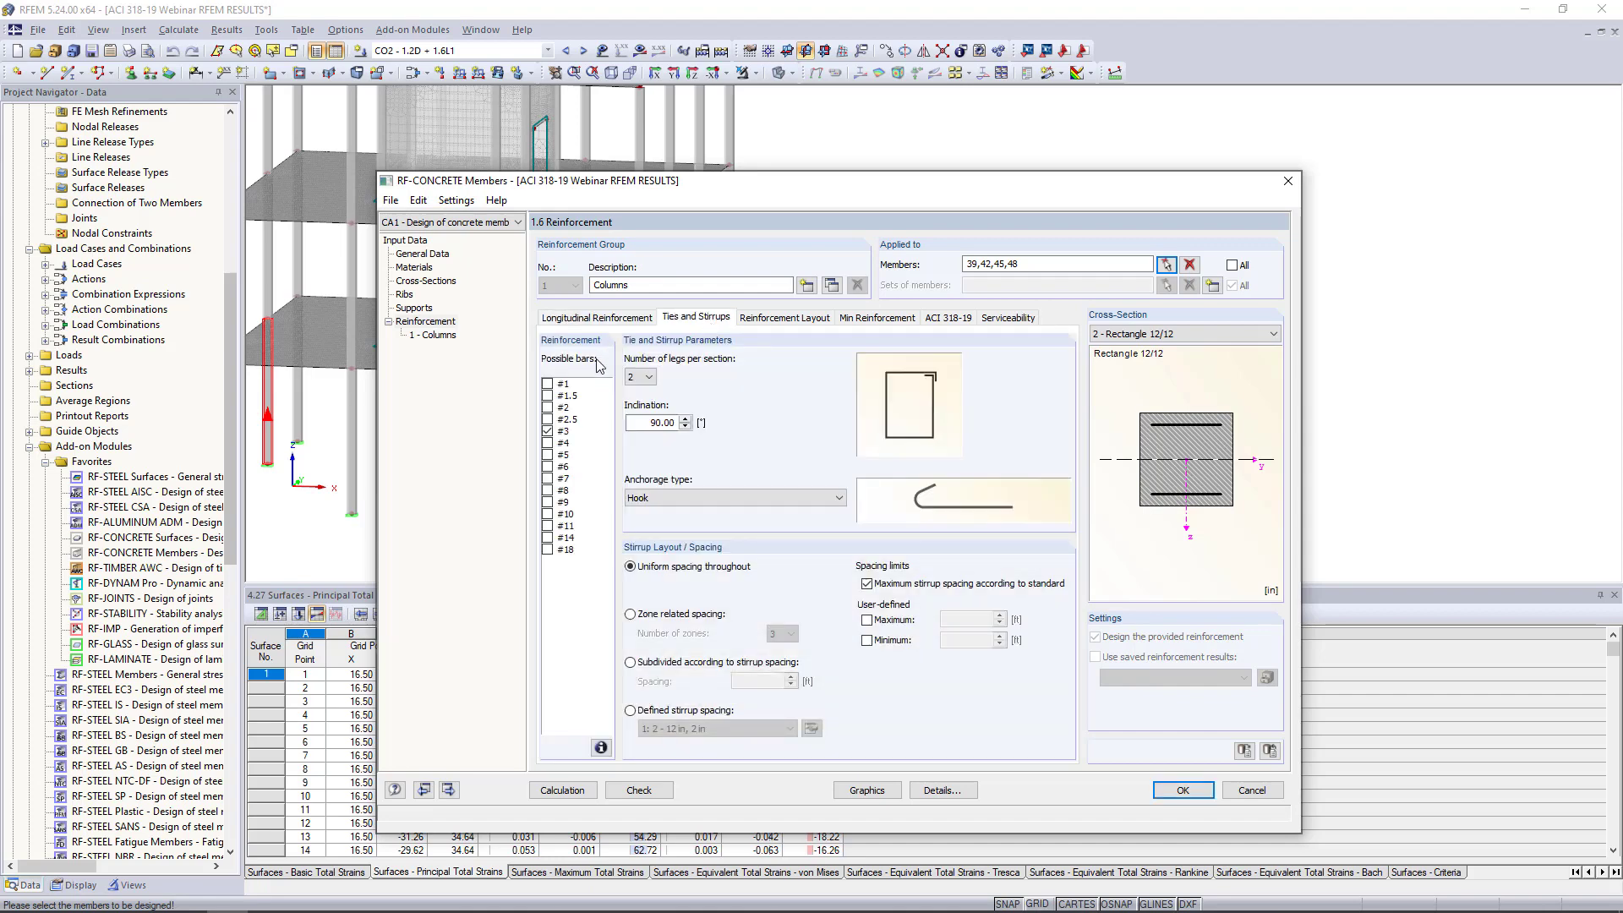
{"action": "left_click", "coordinate": [547, 443]}
{"action": "left_click", "coordinate": [700, 497]}
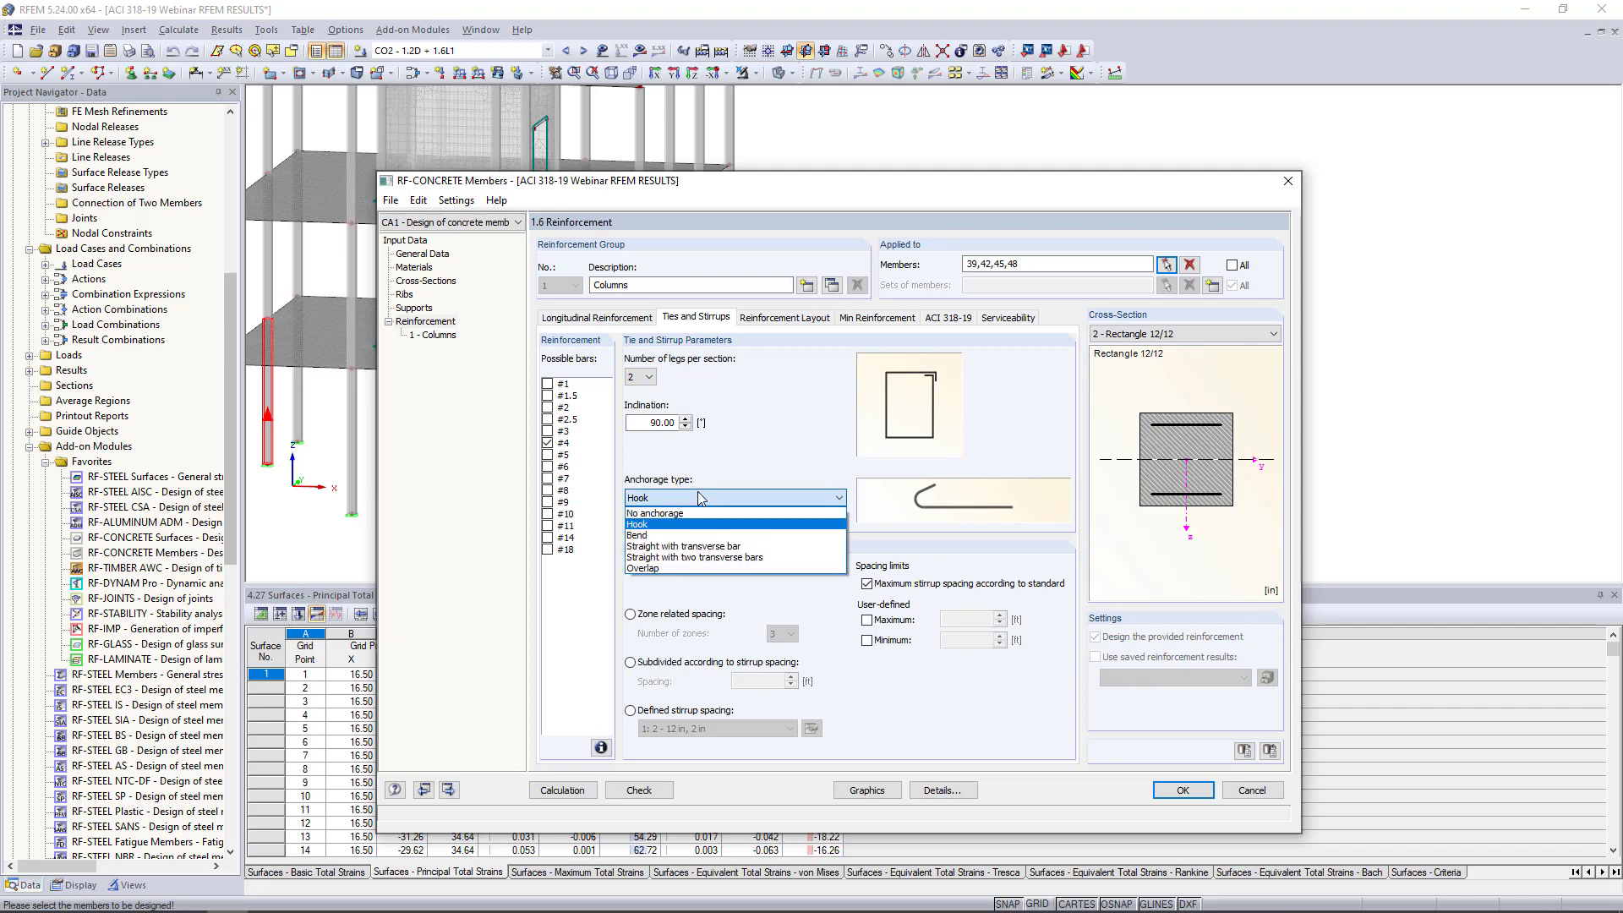
{"action": "left_click", "coordinate": [698, 493]}
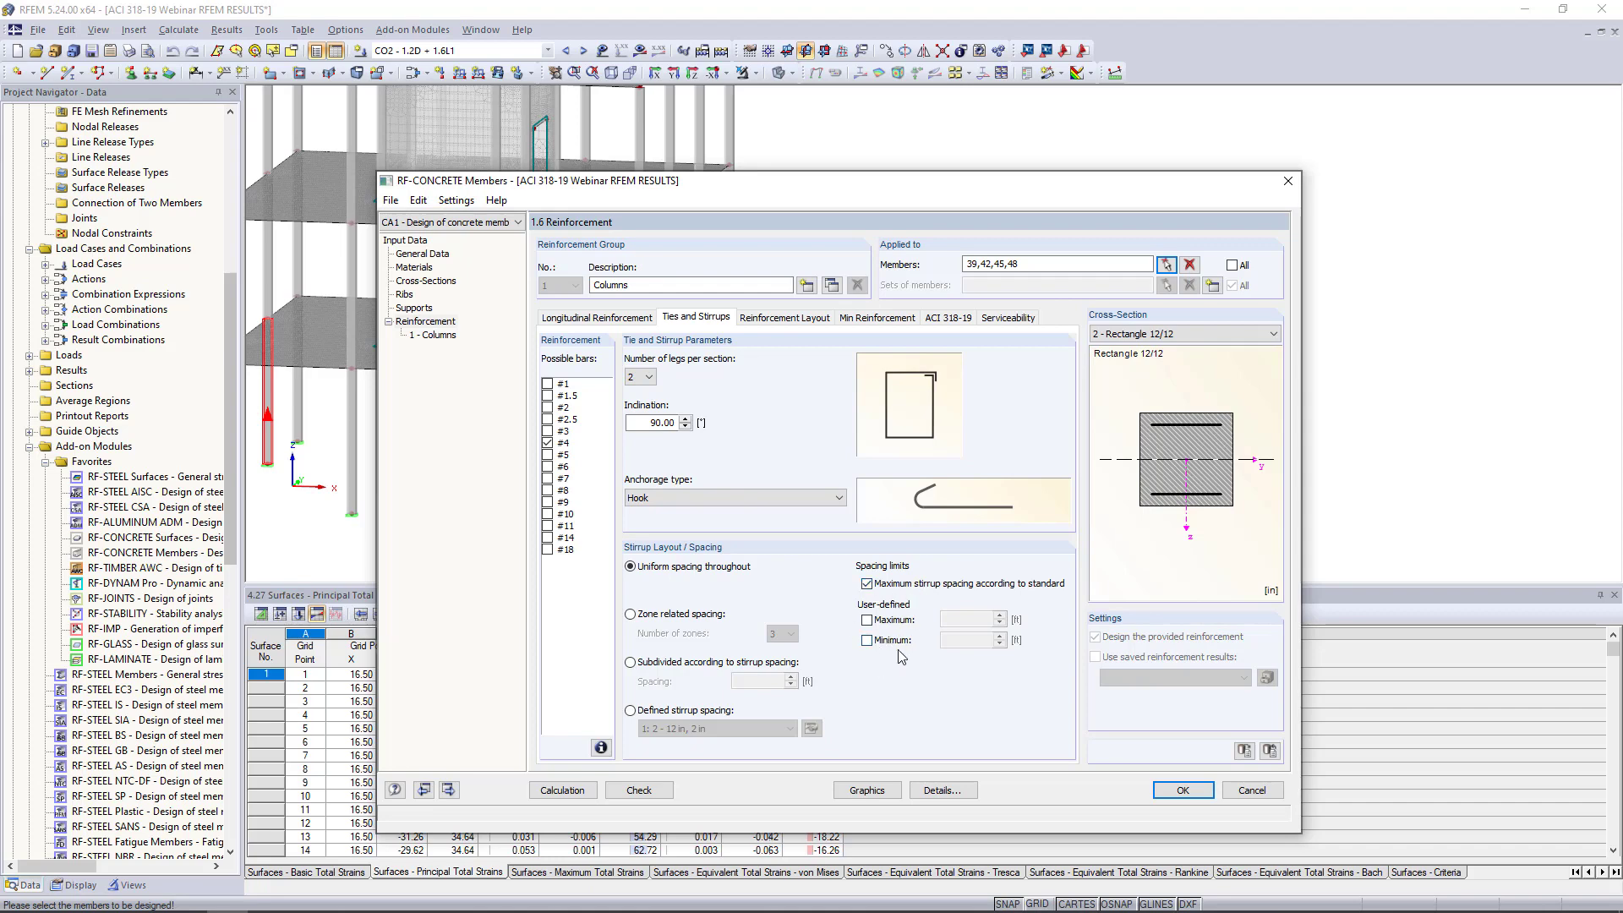
Step: Review the concrete cover and set the columns' reinforcement layout to Uniformly surrounding
{"action": "left_click", "coordinate": [786, 318]}
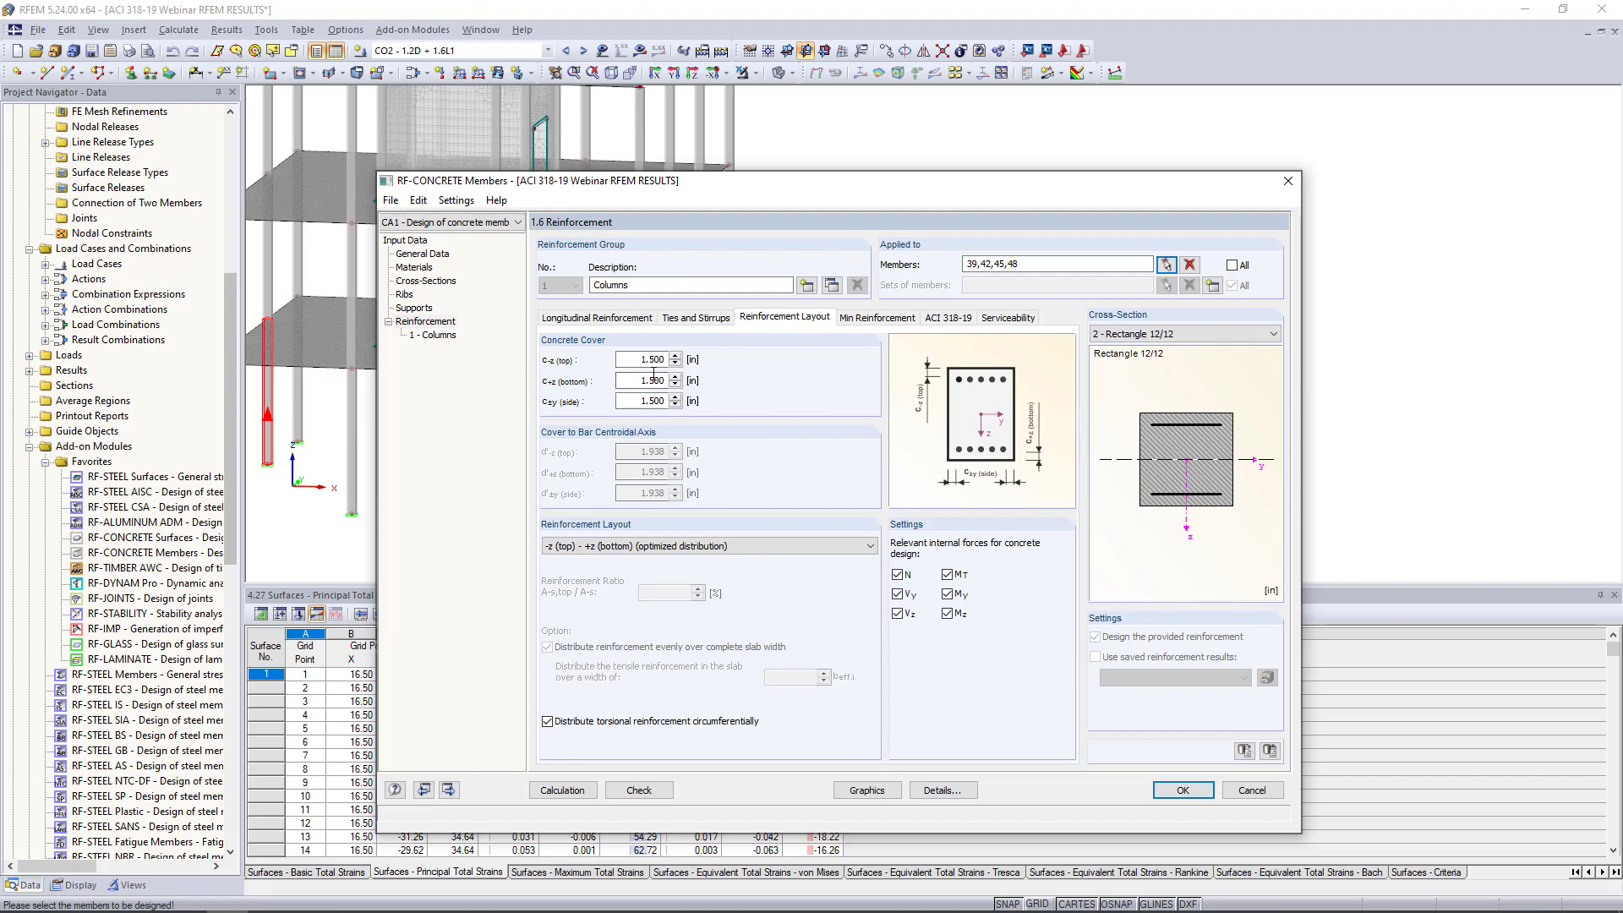
{"action": "left_click", "coordinate": [748, 546]}
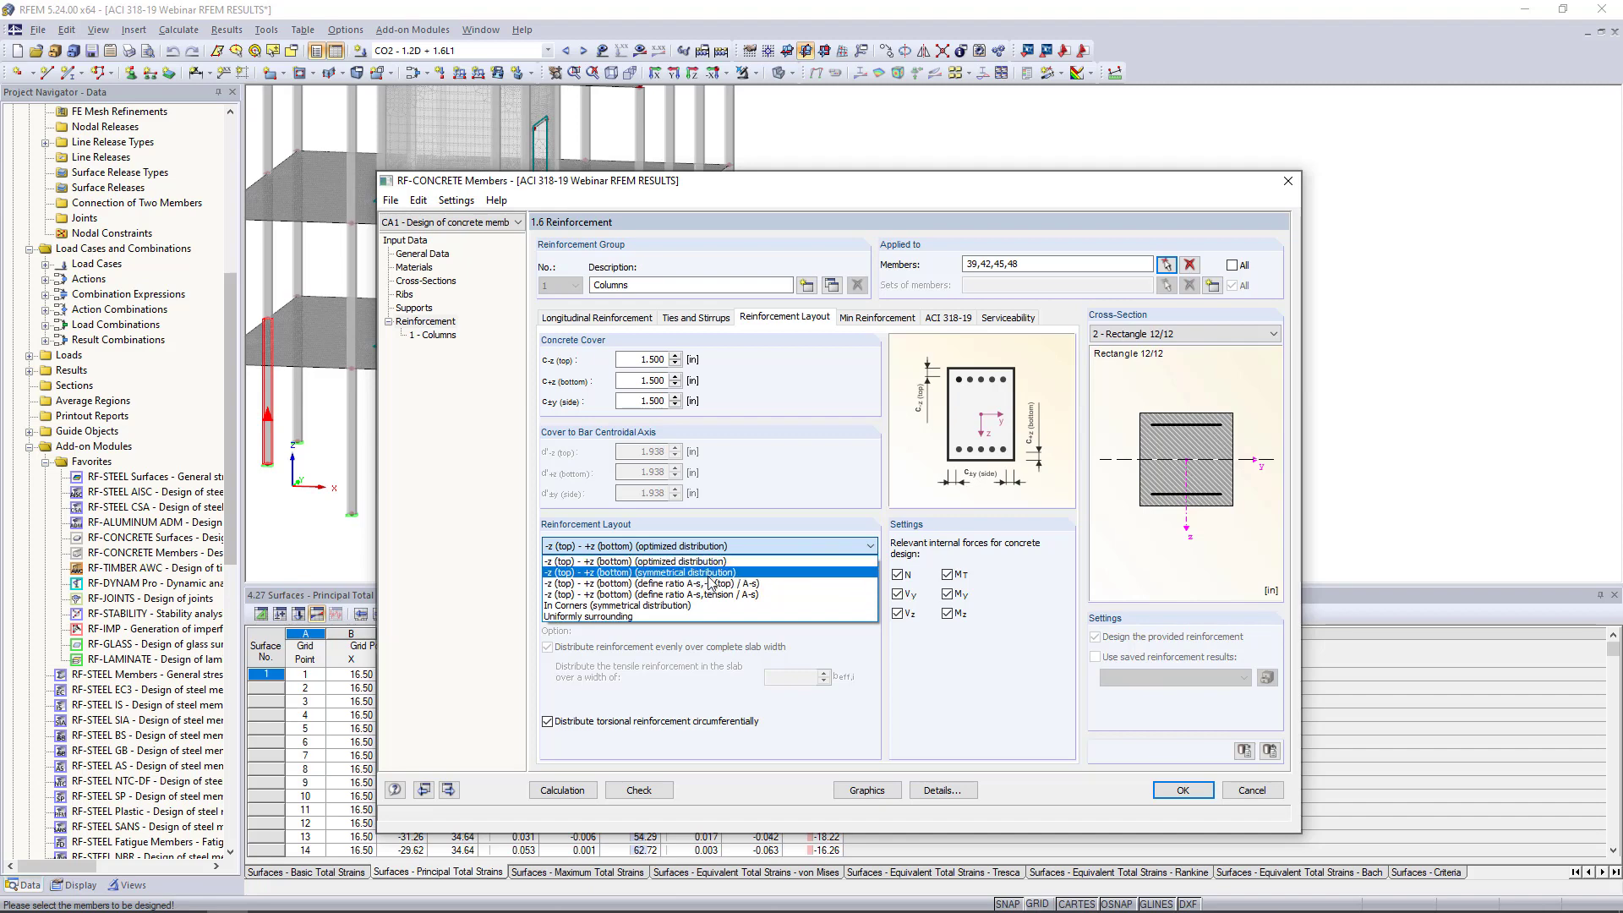
{"action": "left_click", "coordinate": [614, 620]}
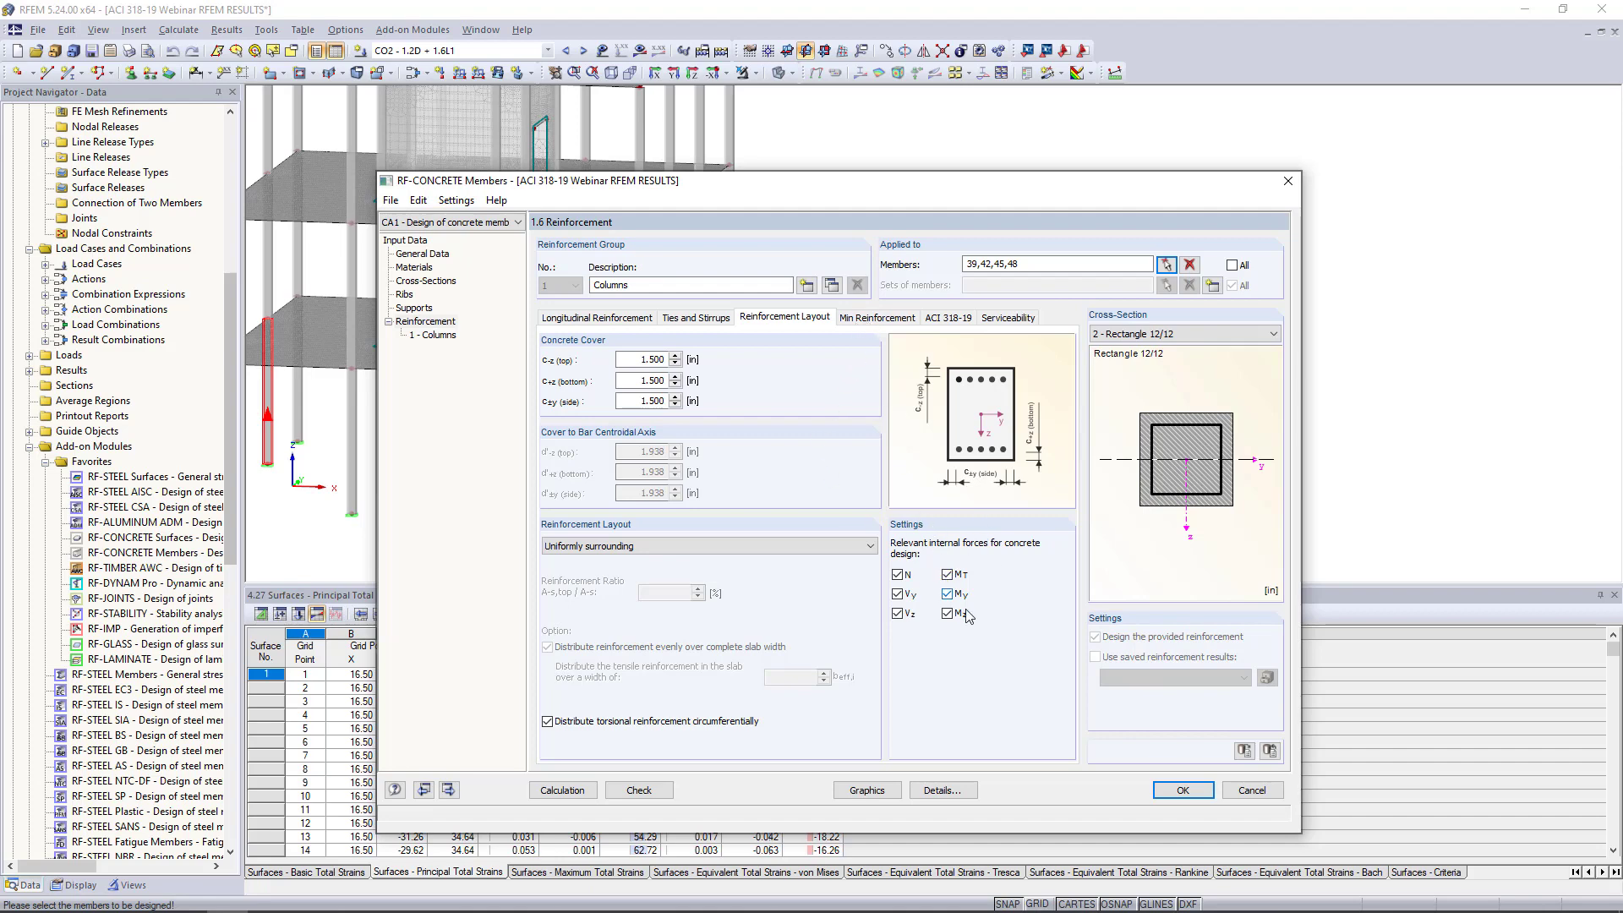
Step: Review the minimum reinforcement and ACI 318-19 settings, and set the top crack width limit to 0.016 in for dry air or protective membrane
{"action": "left_click", "coordinate": [871, 322]}
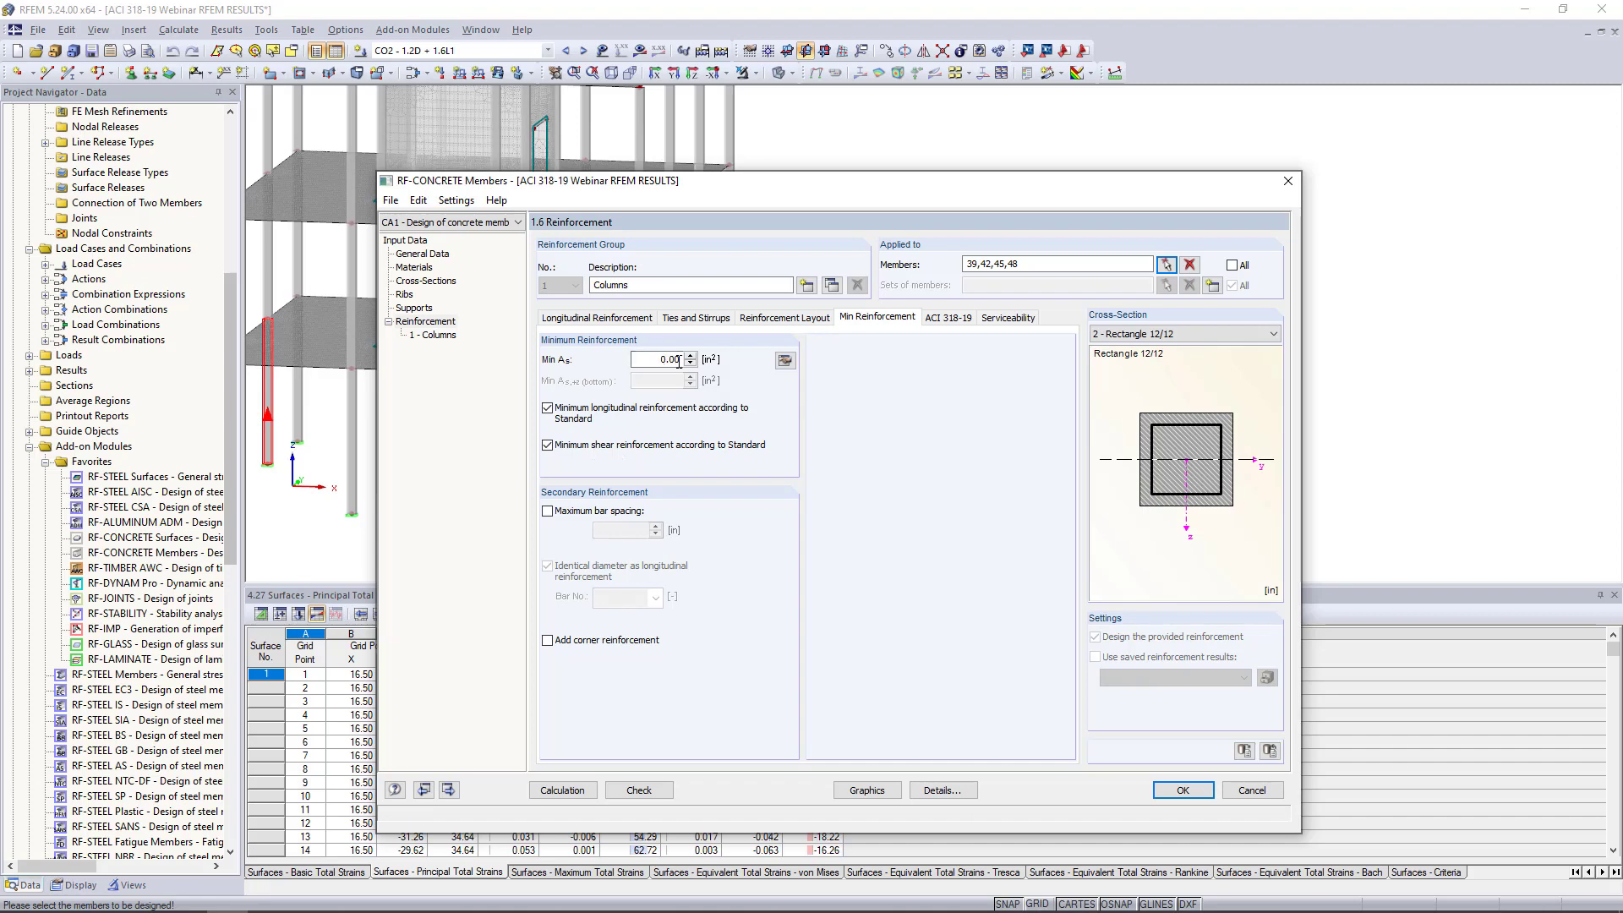
{"action": "left_click", "coordinate": [948, 318]}
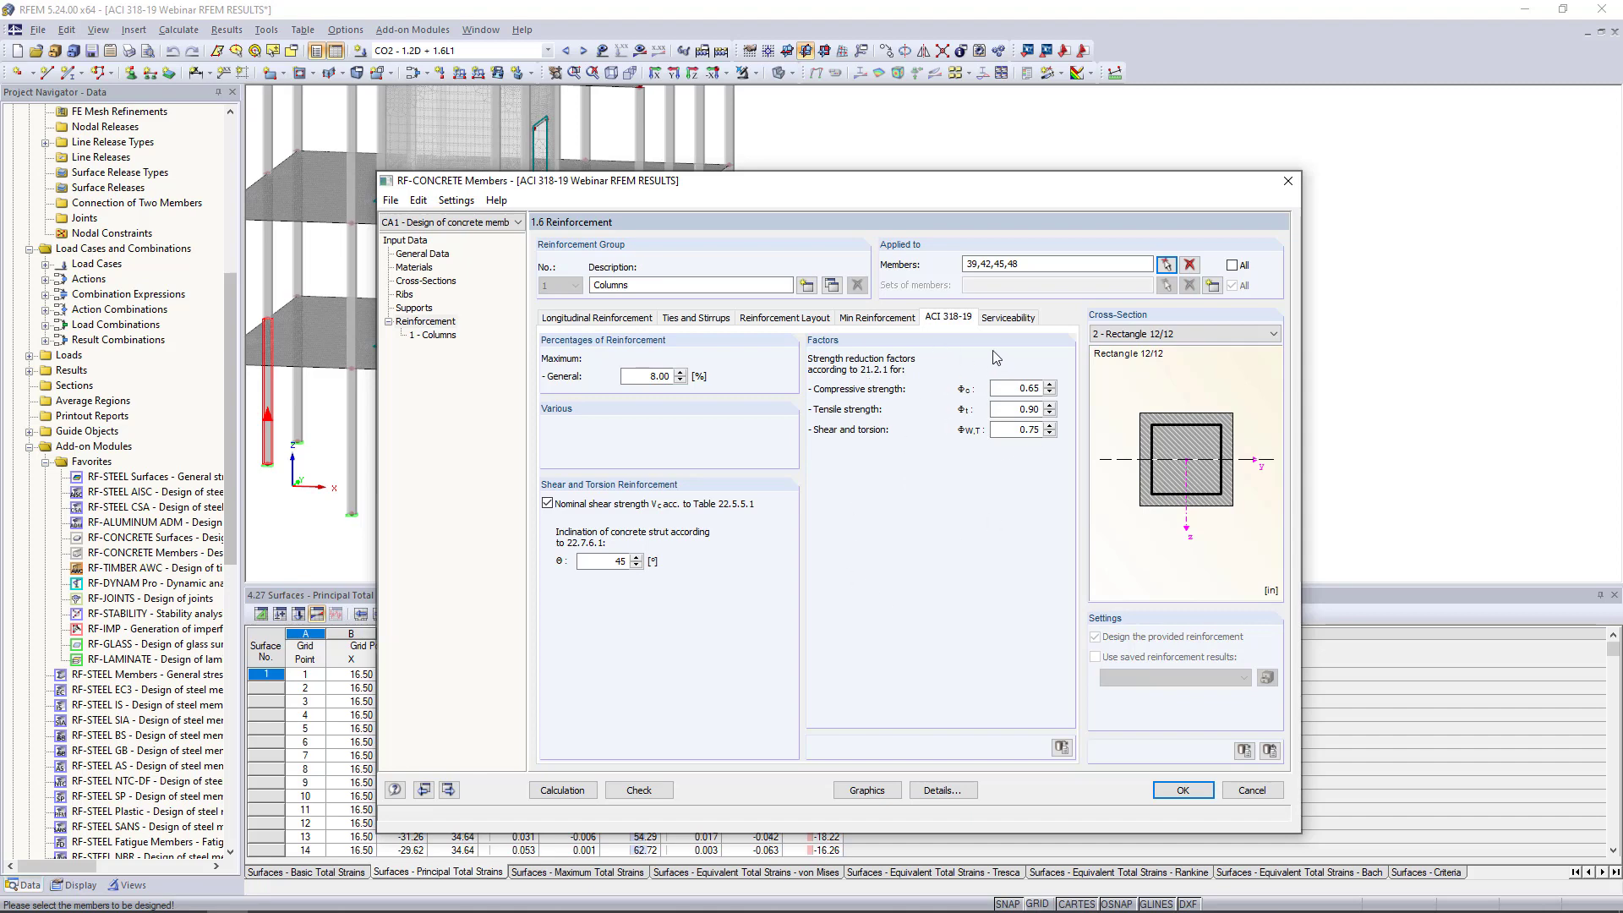
{"action": "left_click", "coordinate": [1011, 319]}
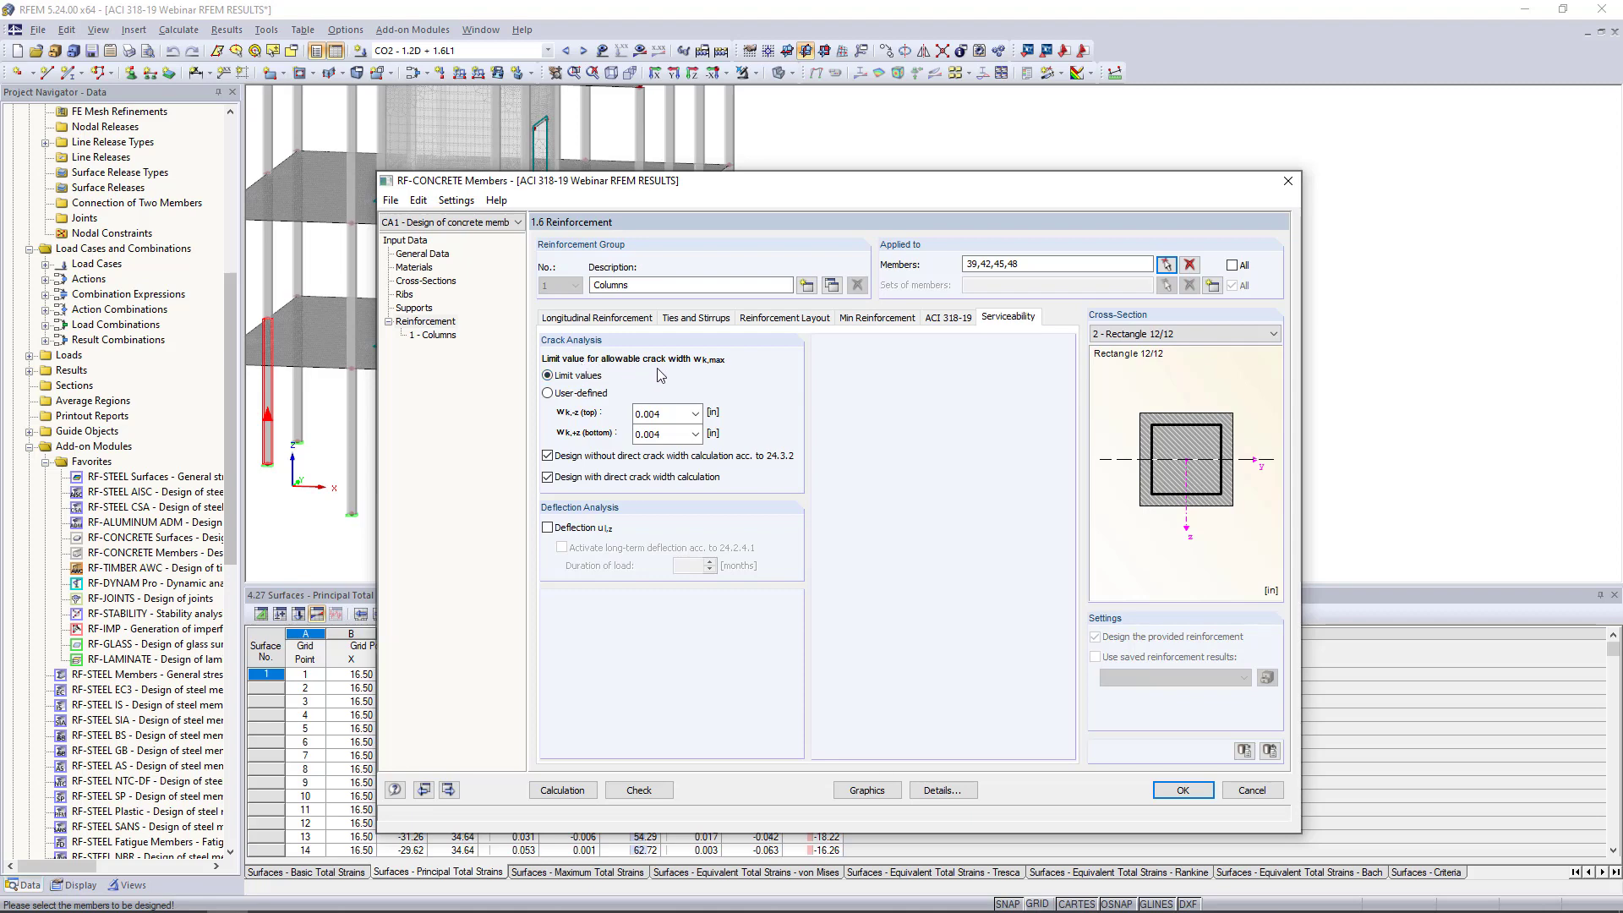
{"action": "left_click", "coordinate": [686, 415]}
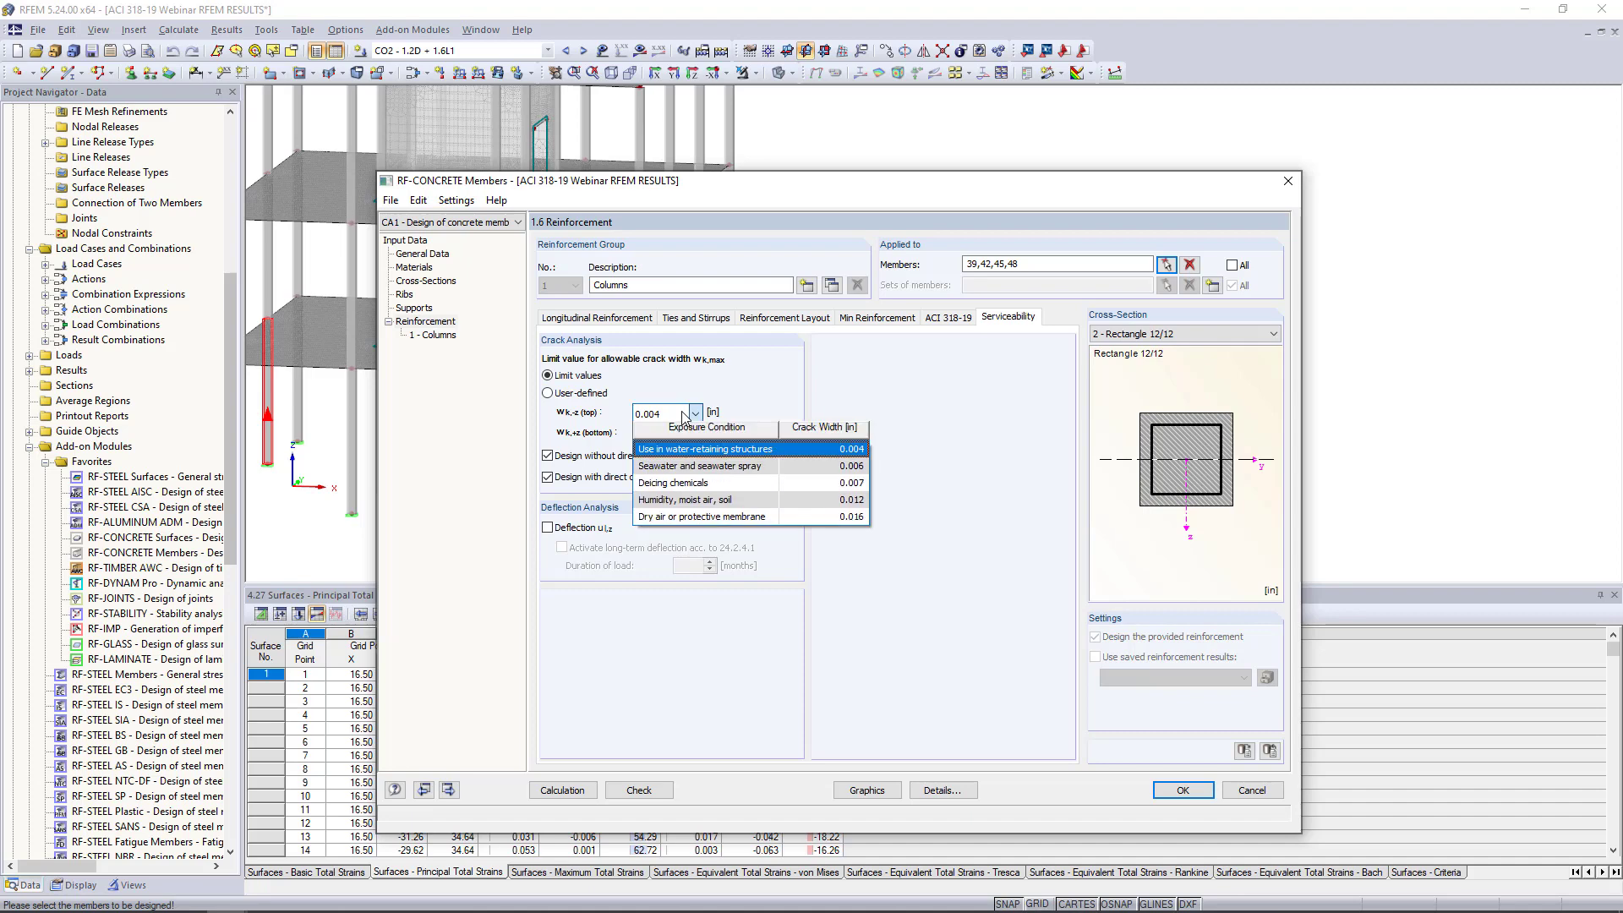
{"action": "left_click", "coordinate": [677, 517]}
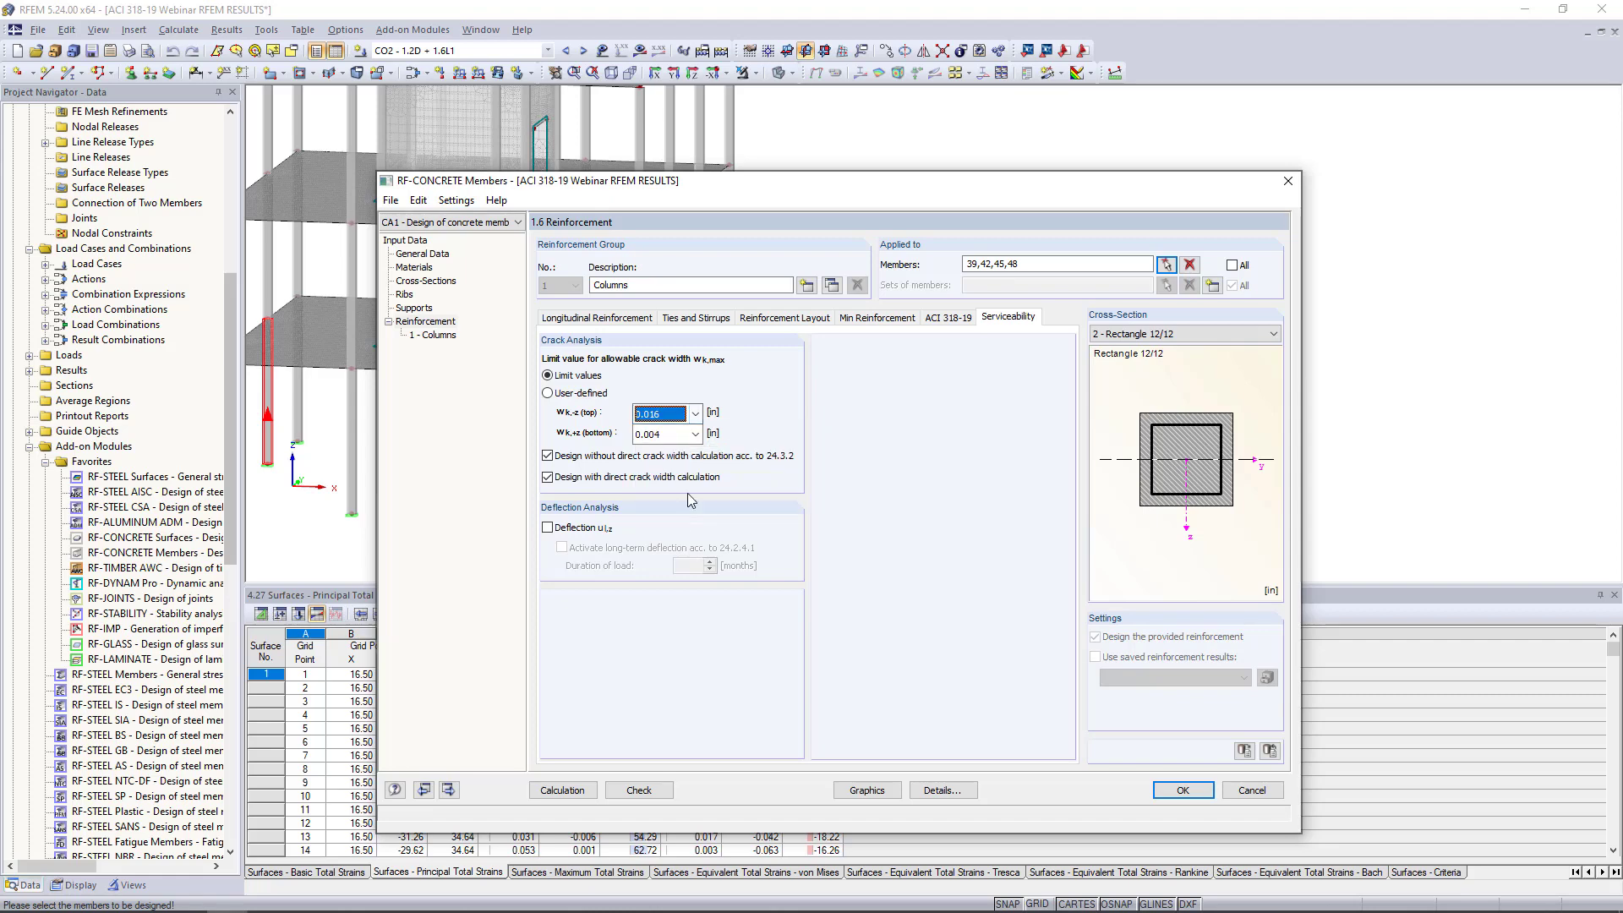
Step: Set the bottom crack width limit to 0.016 in for dry air or protective membrane, and activate deflection analysis including long-term deflection per 24.2.4.1
{"action": "left_click", "coordinate": [694, 433]}
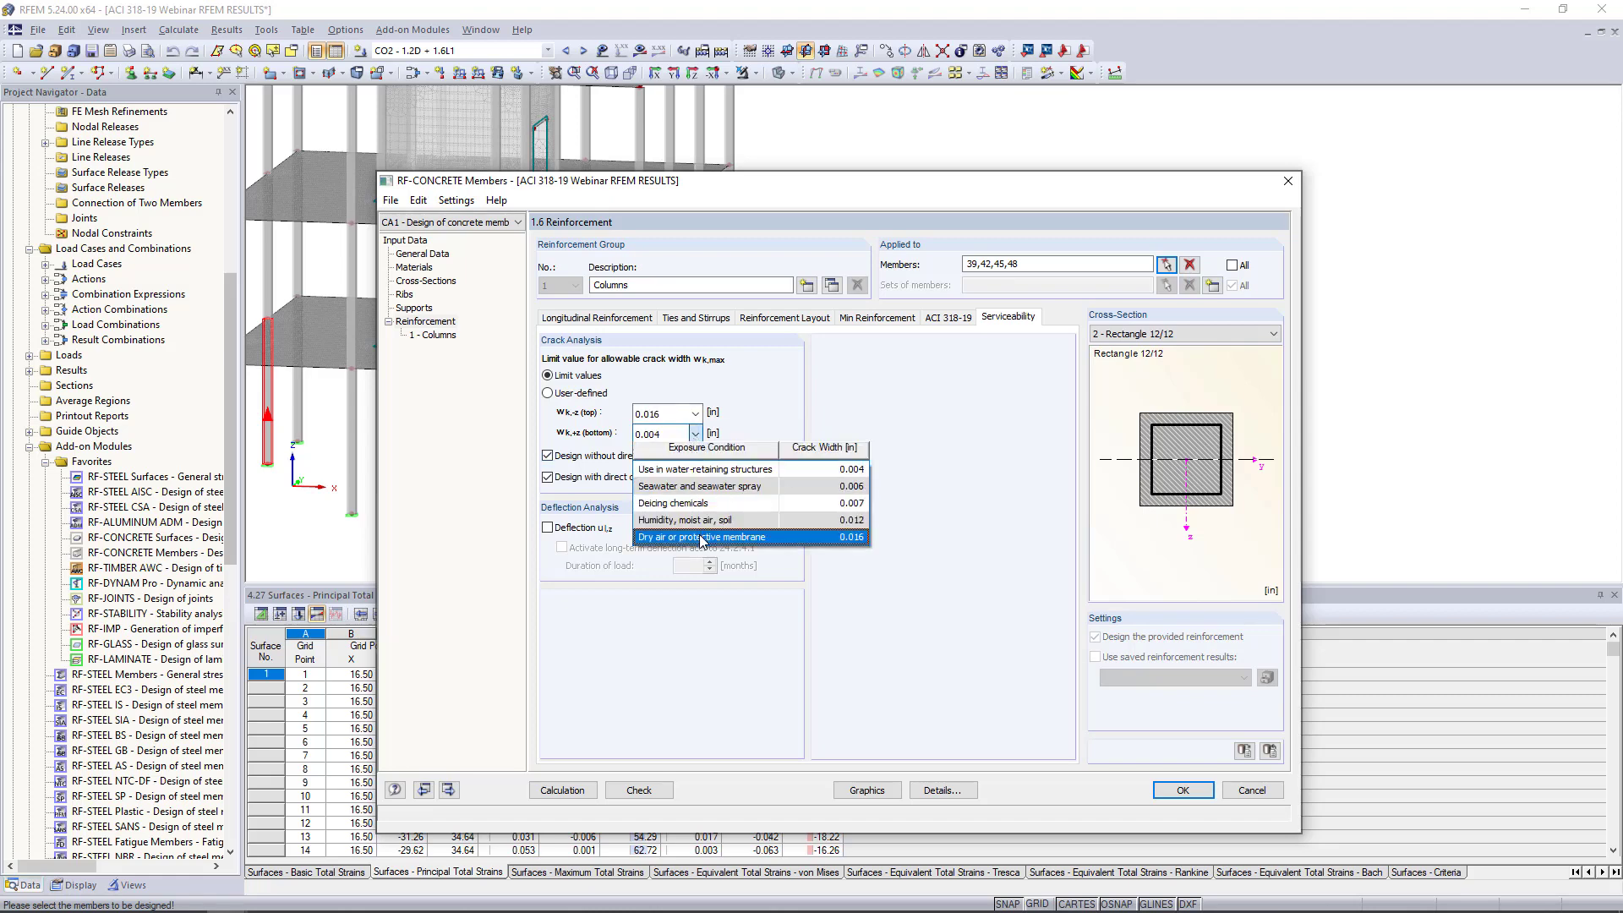
{"action": "left_click", "coordinate": [693, 537]}
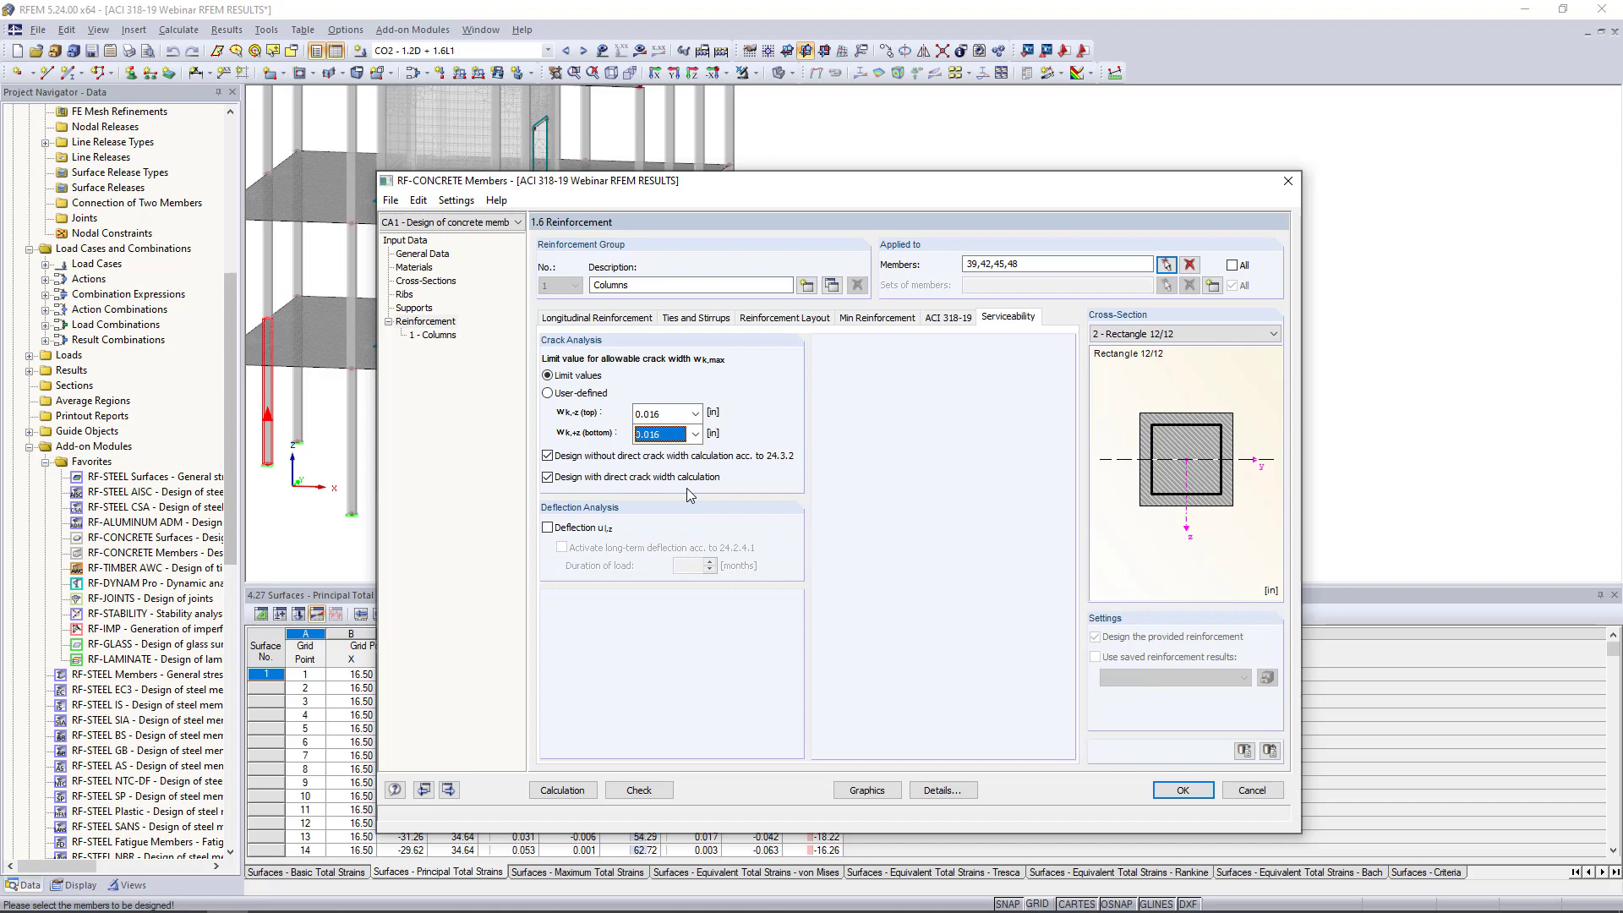
{"action": "left_click", "coordinate": [547, 528]}
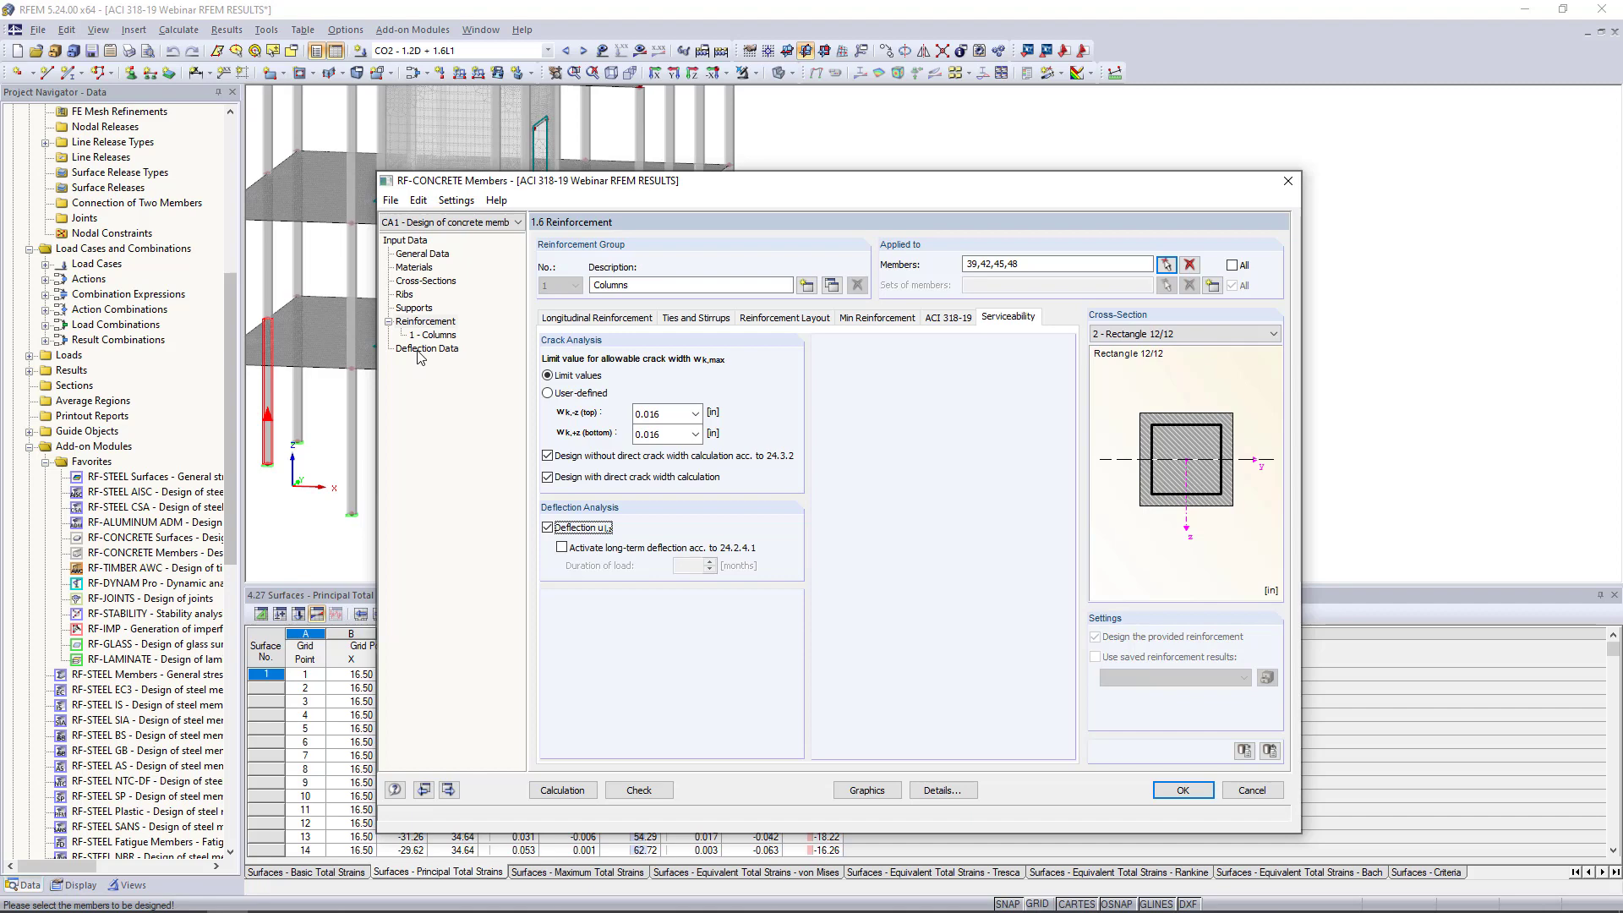
{"action": "left_click", "coordinate": [562, 548]}
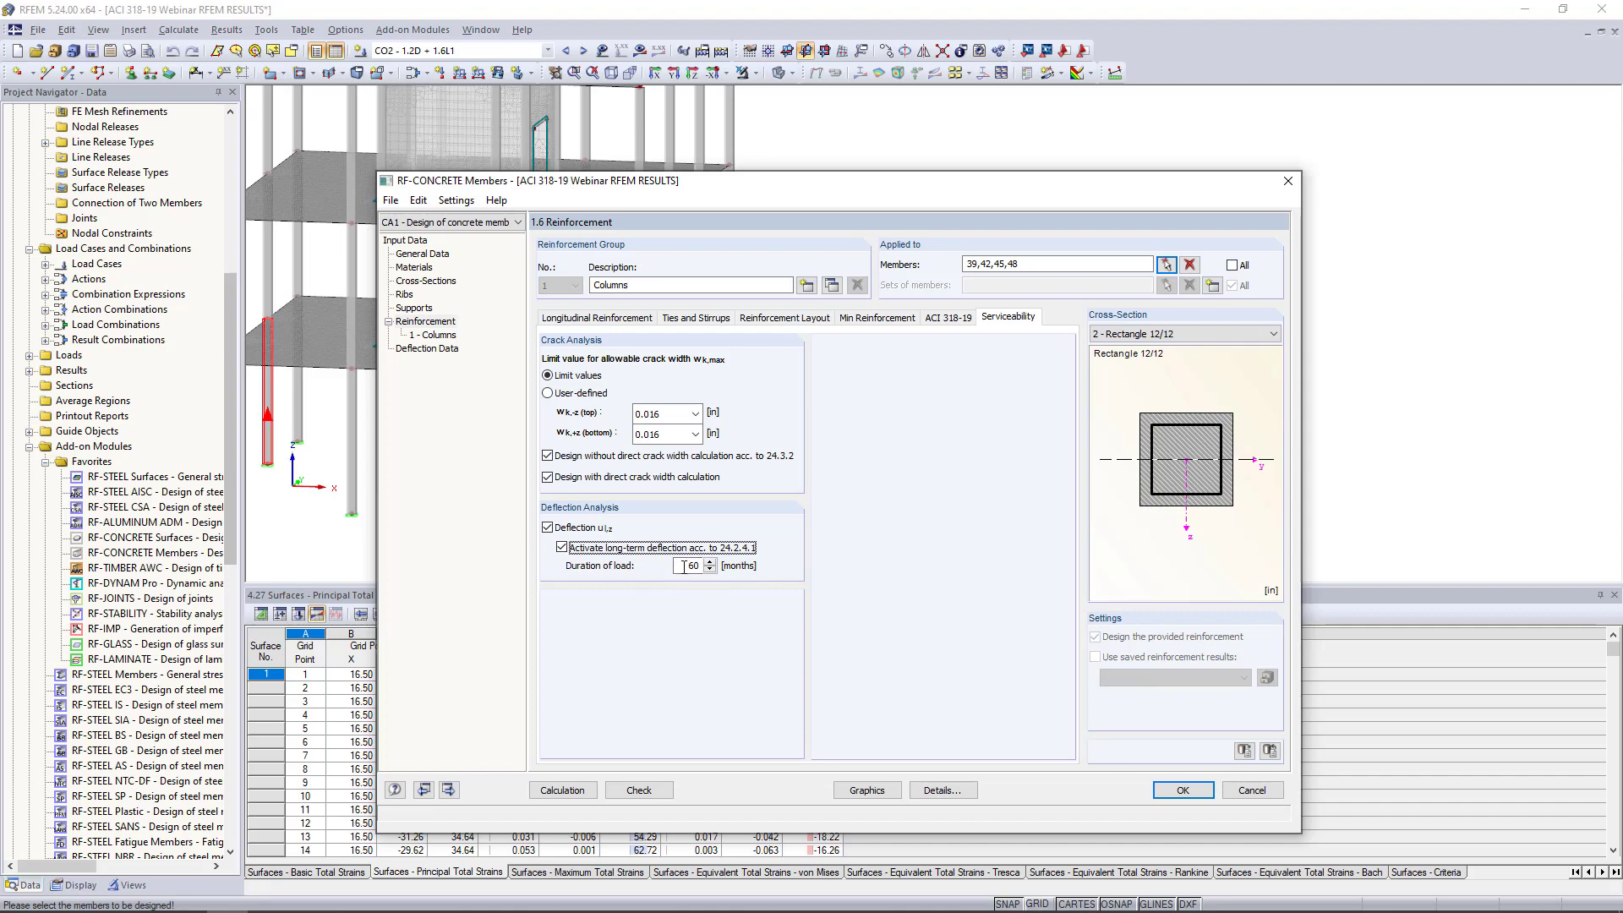
Step: Set the deflection limit value to L/360 for members 39, 42, 45 and 48 in the deflection data
{"action": "left_click", "coordinate": [429, 350]}
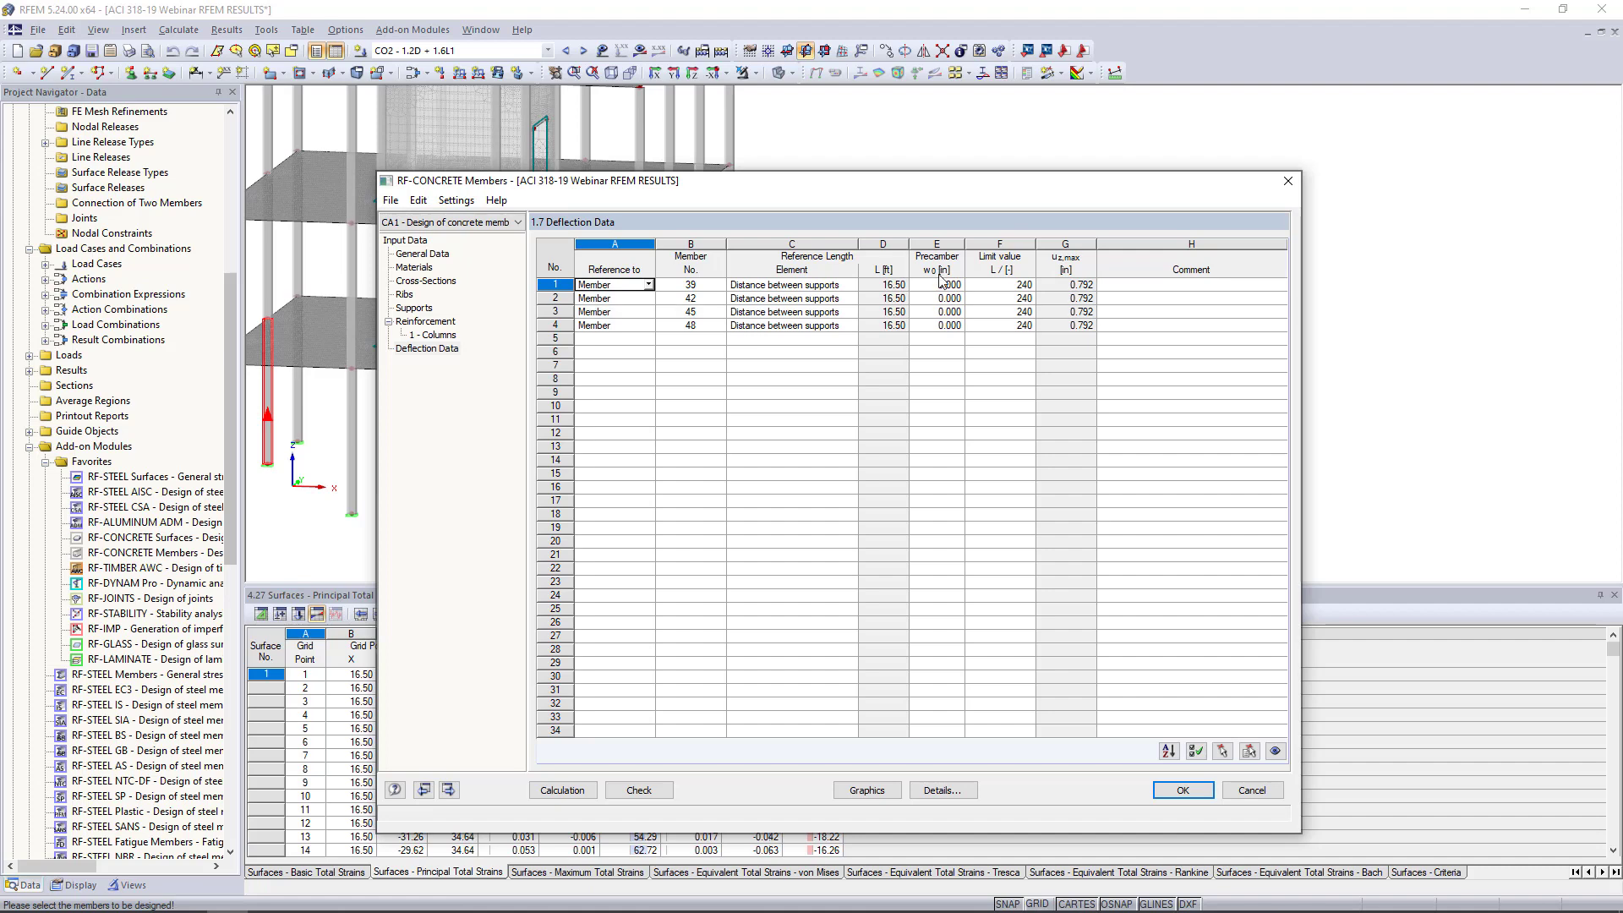
{"action": "left_click", "coordinate": [1008, 283]}
{"action": "left_click", "coordinate": [1029, 285]}
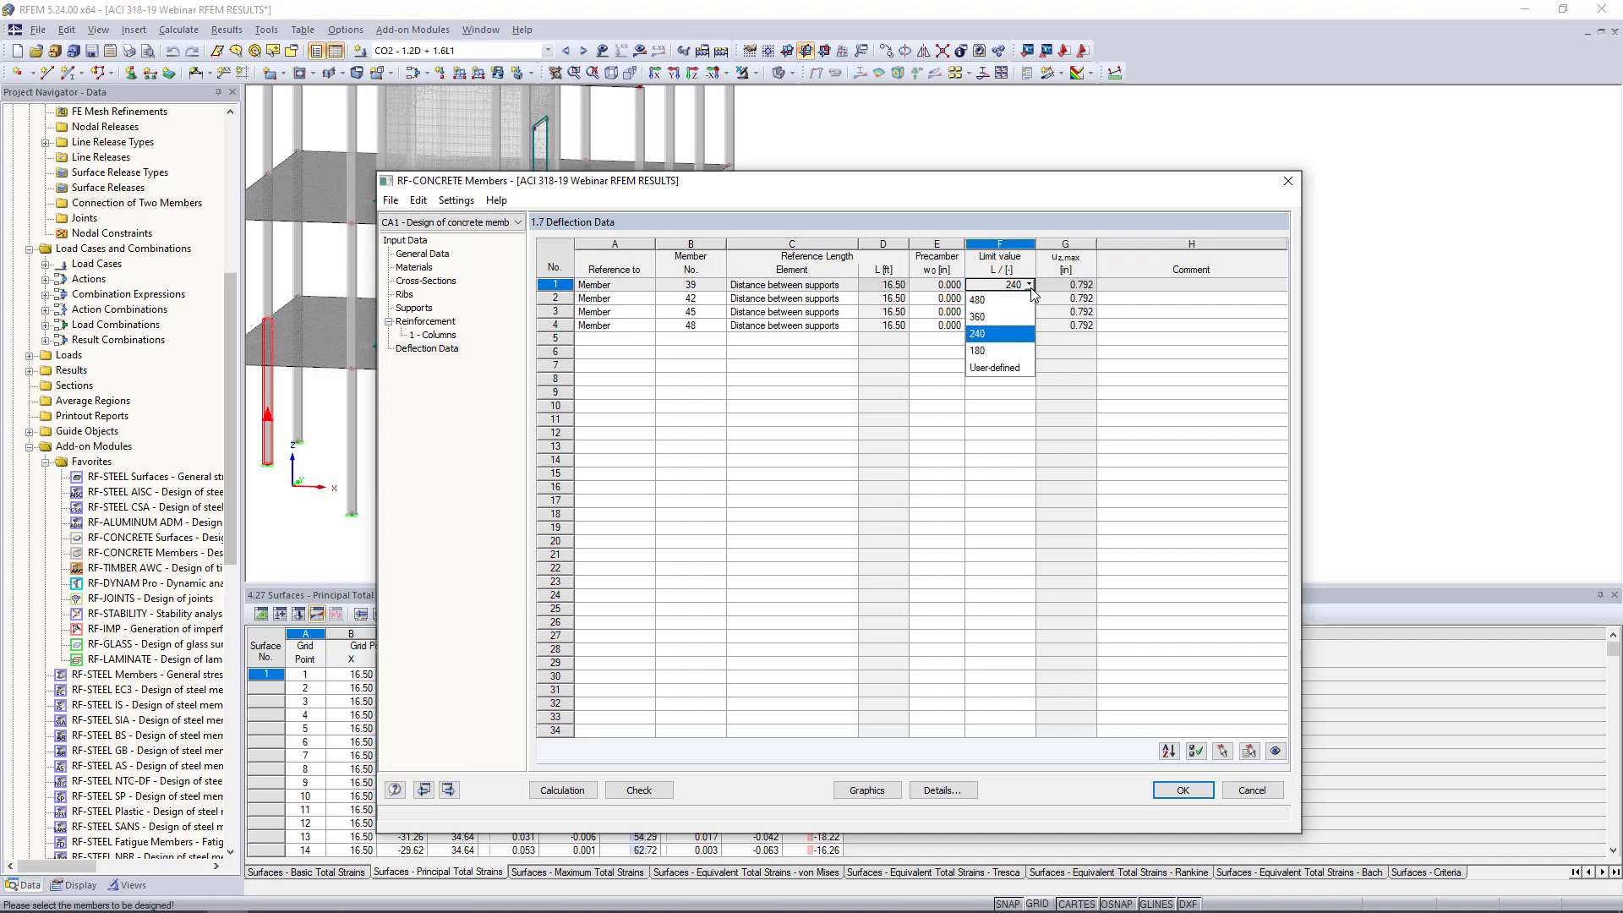
{"action": "left_click", "coordinate": [996, 317]}
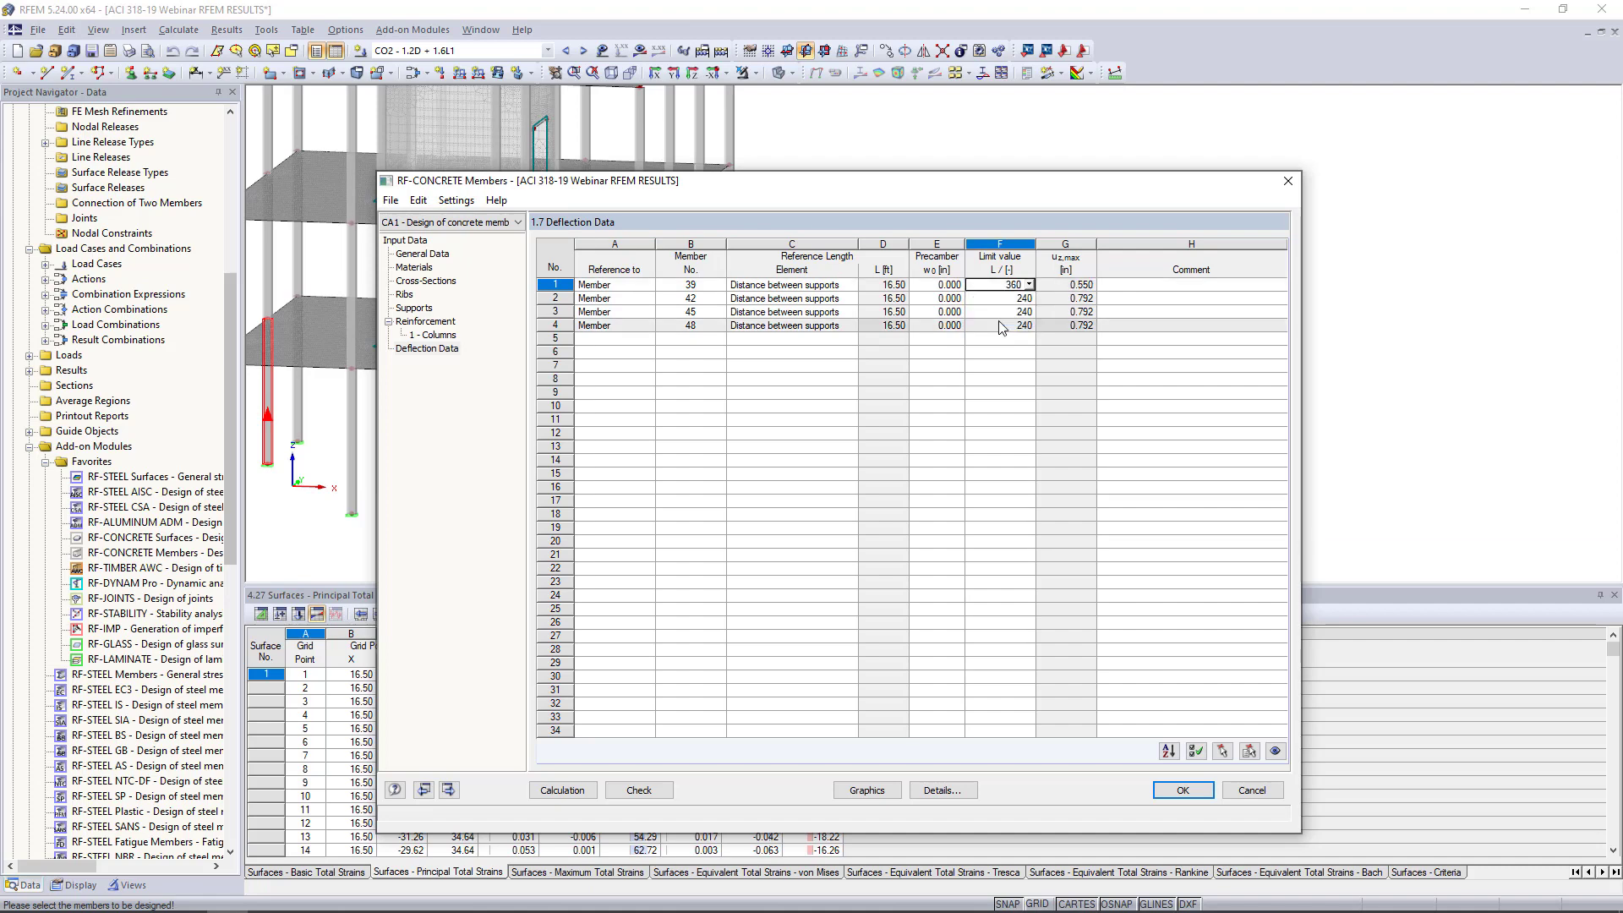
{"action": "key", "text": "Down"}
{"action": "type", "text": "360"}
{"action": "key", "text": "Down"}
{"action": "type", "text": "360"}
{"action": "key", "text": "Down"}
{"action": "type", "text": "360"}
{"action": "key", "text": "Down"}
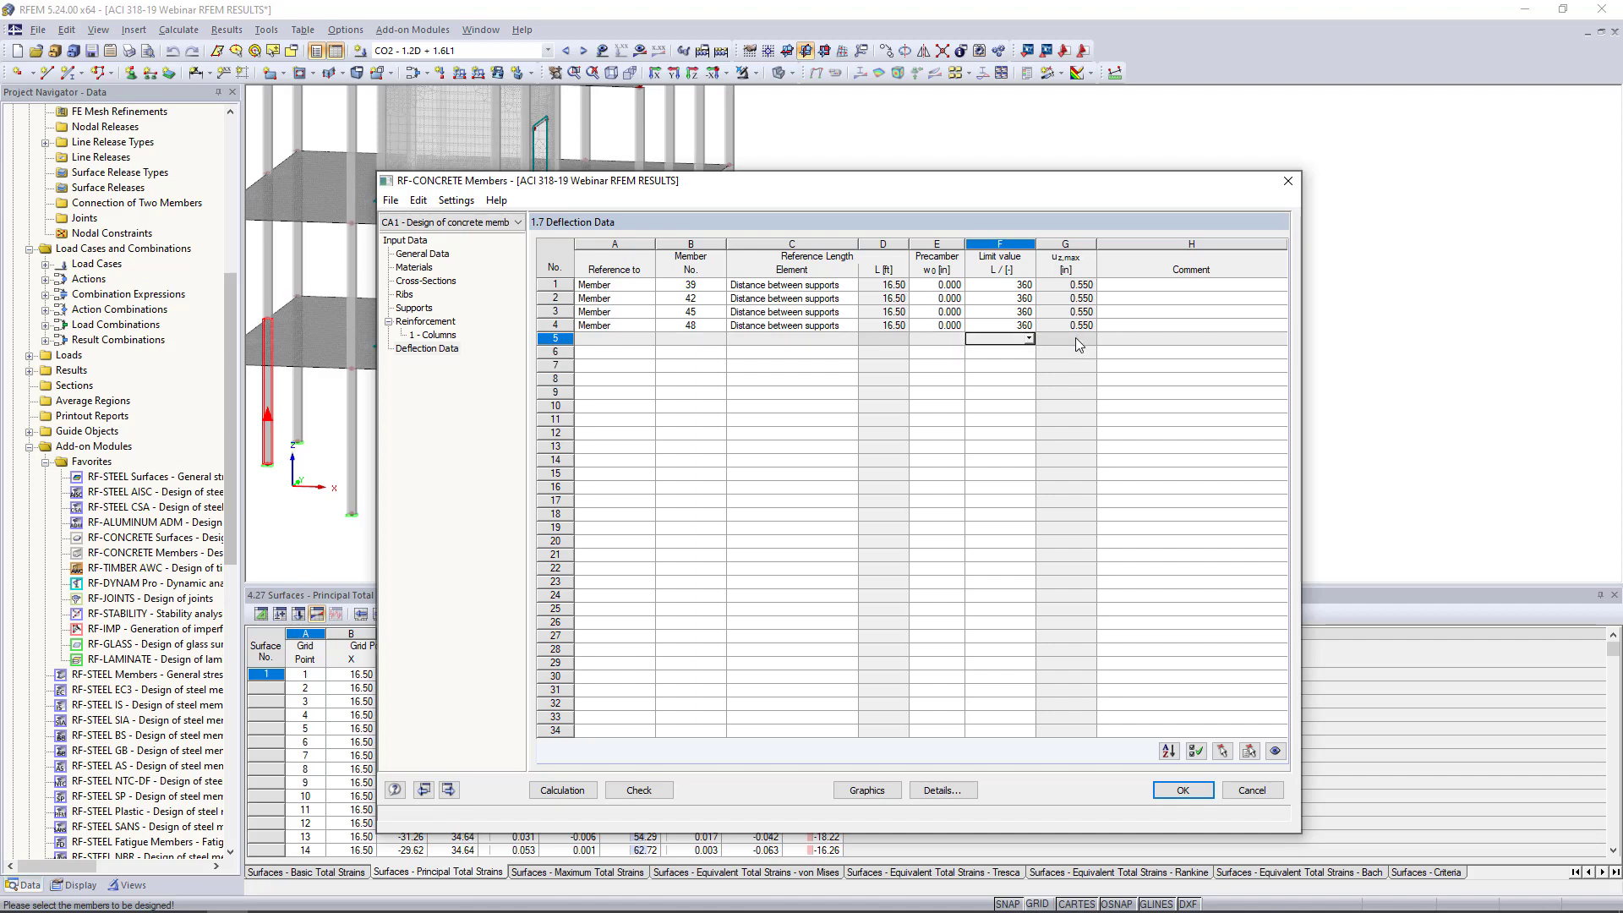
Step: Run the design calculation and examine the required reinforcement by member for columns 39, 42 and 45, including the detailed results
{"action": "left_click", "coordinate": [560, 789]}
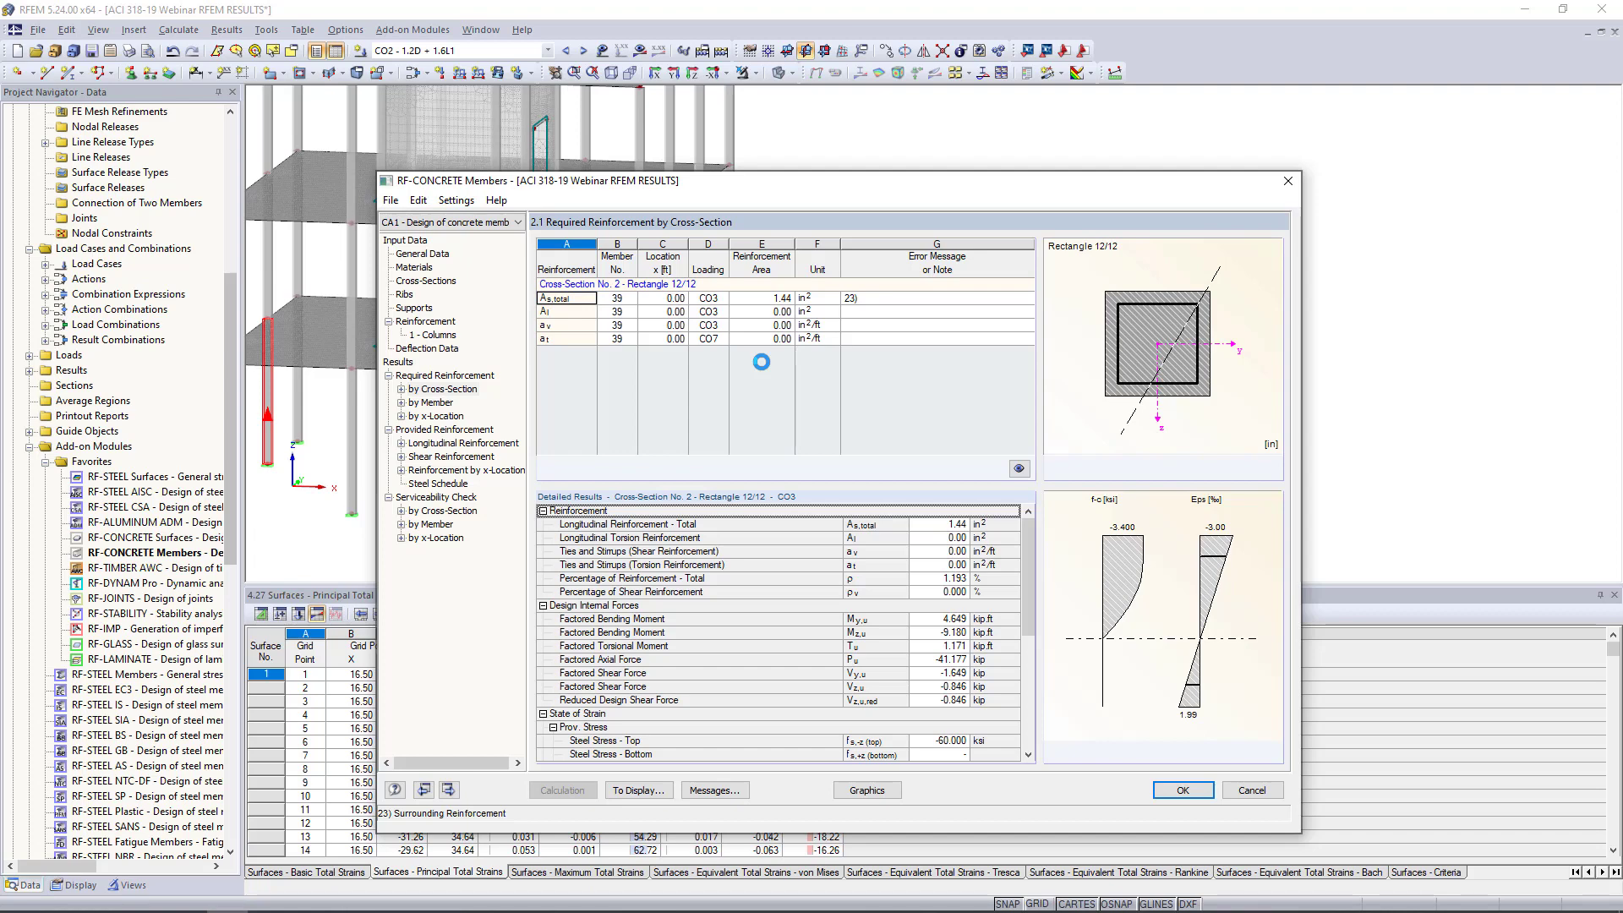
{"action": "left_click", "coordinate": [433, 403]}
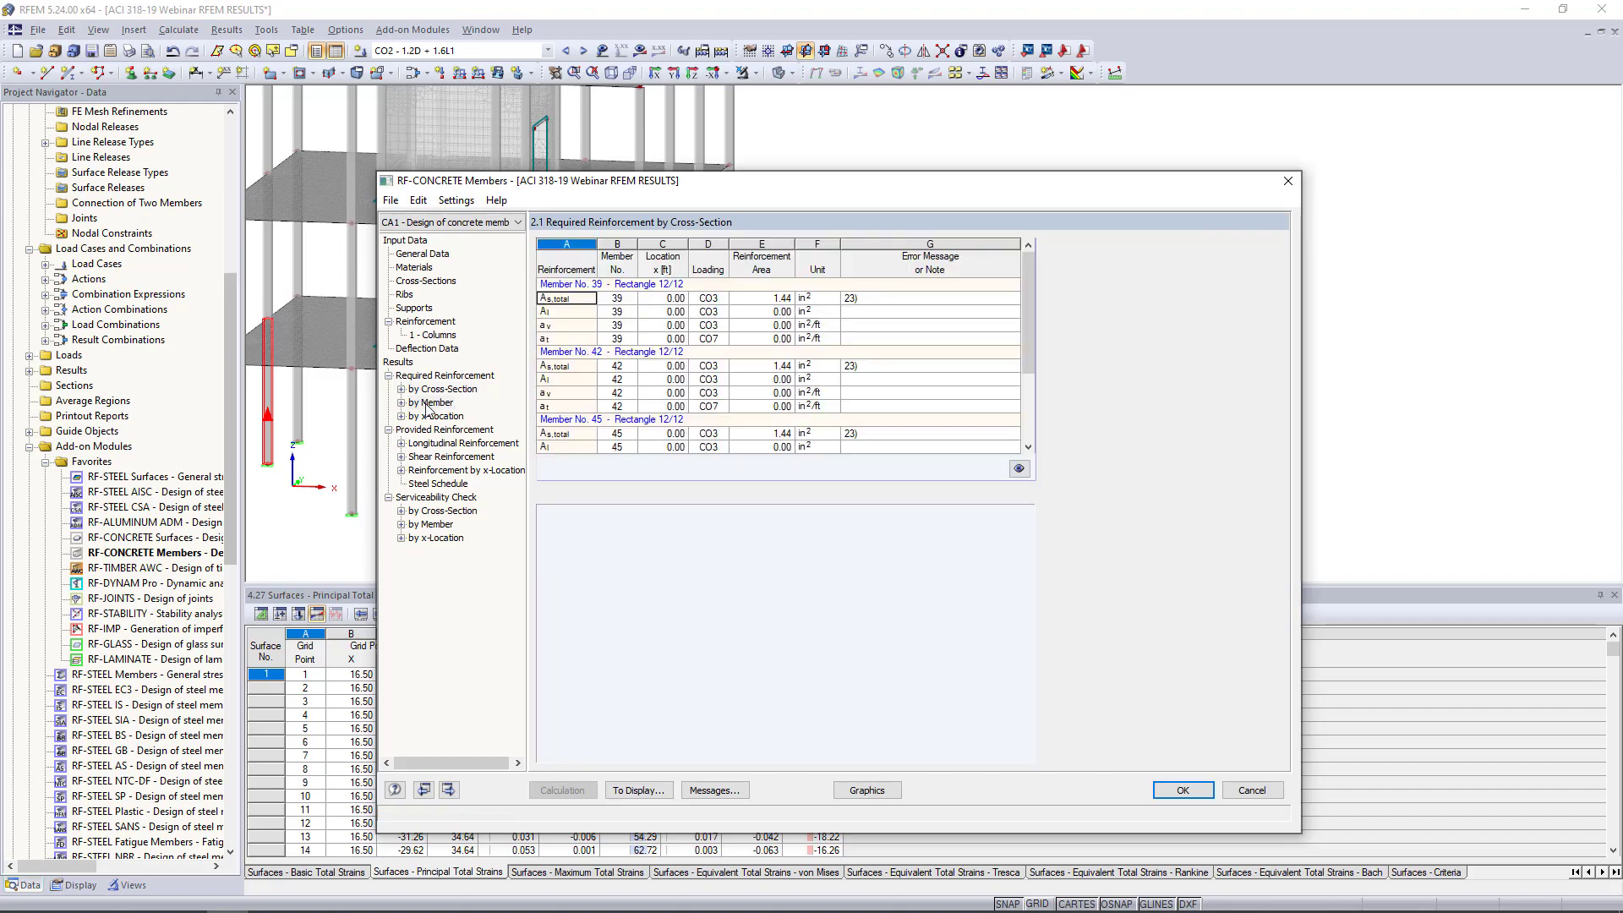
{"action": "left_click_drag", "start_coordinate": [655, 183], "coordinate": [590, 521]}
{"action": "left_click", "coordinate": [600, 640]}
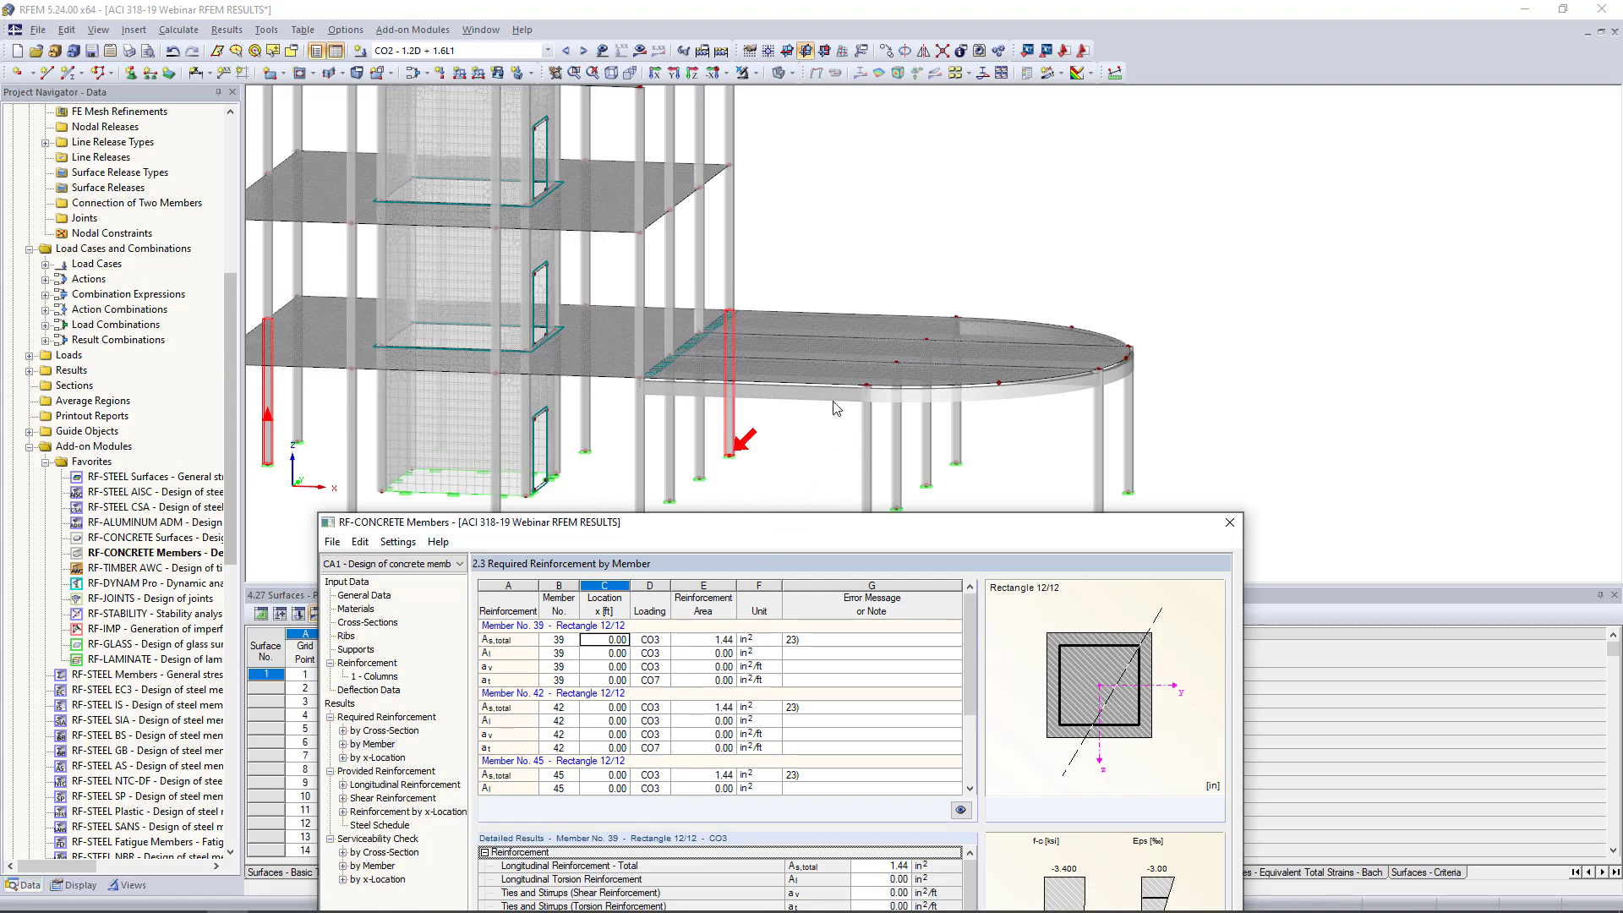
{"action": "left_click", "coordinate": [623, 719]}
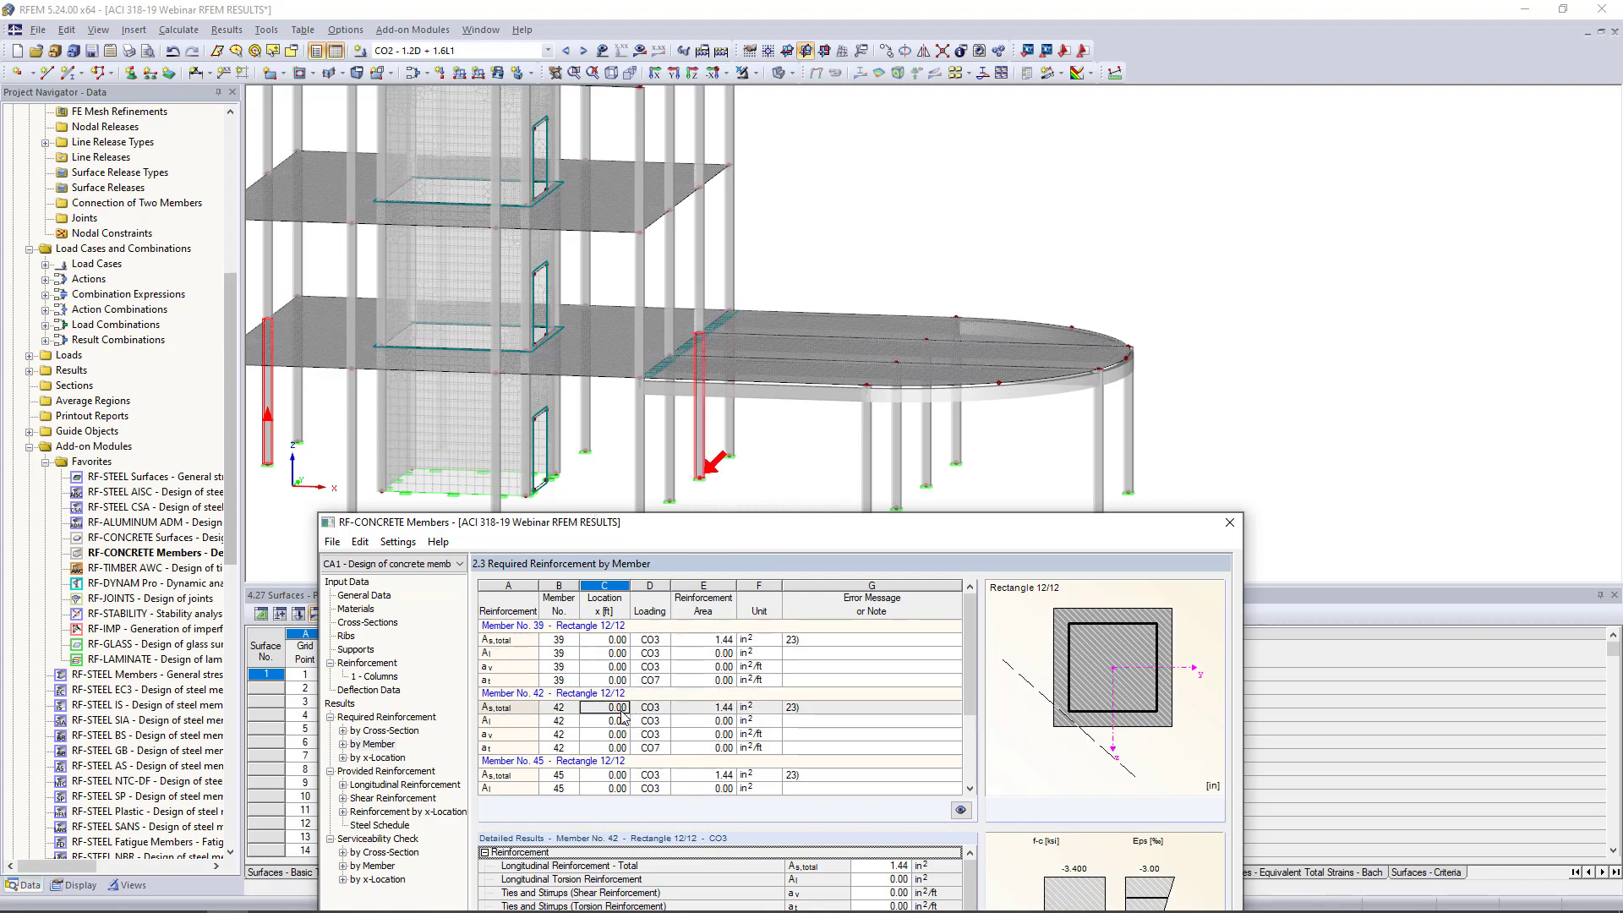
{"action": "left_click", "coordinate": [623, 733]}
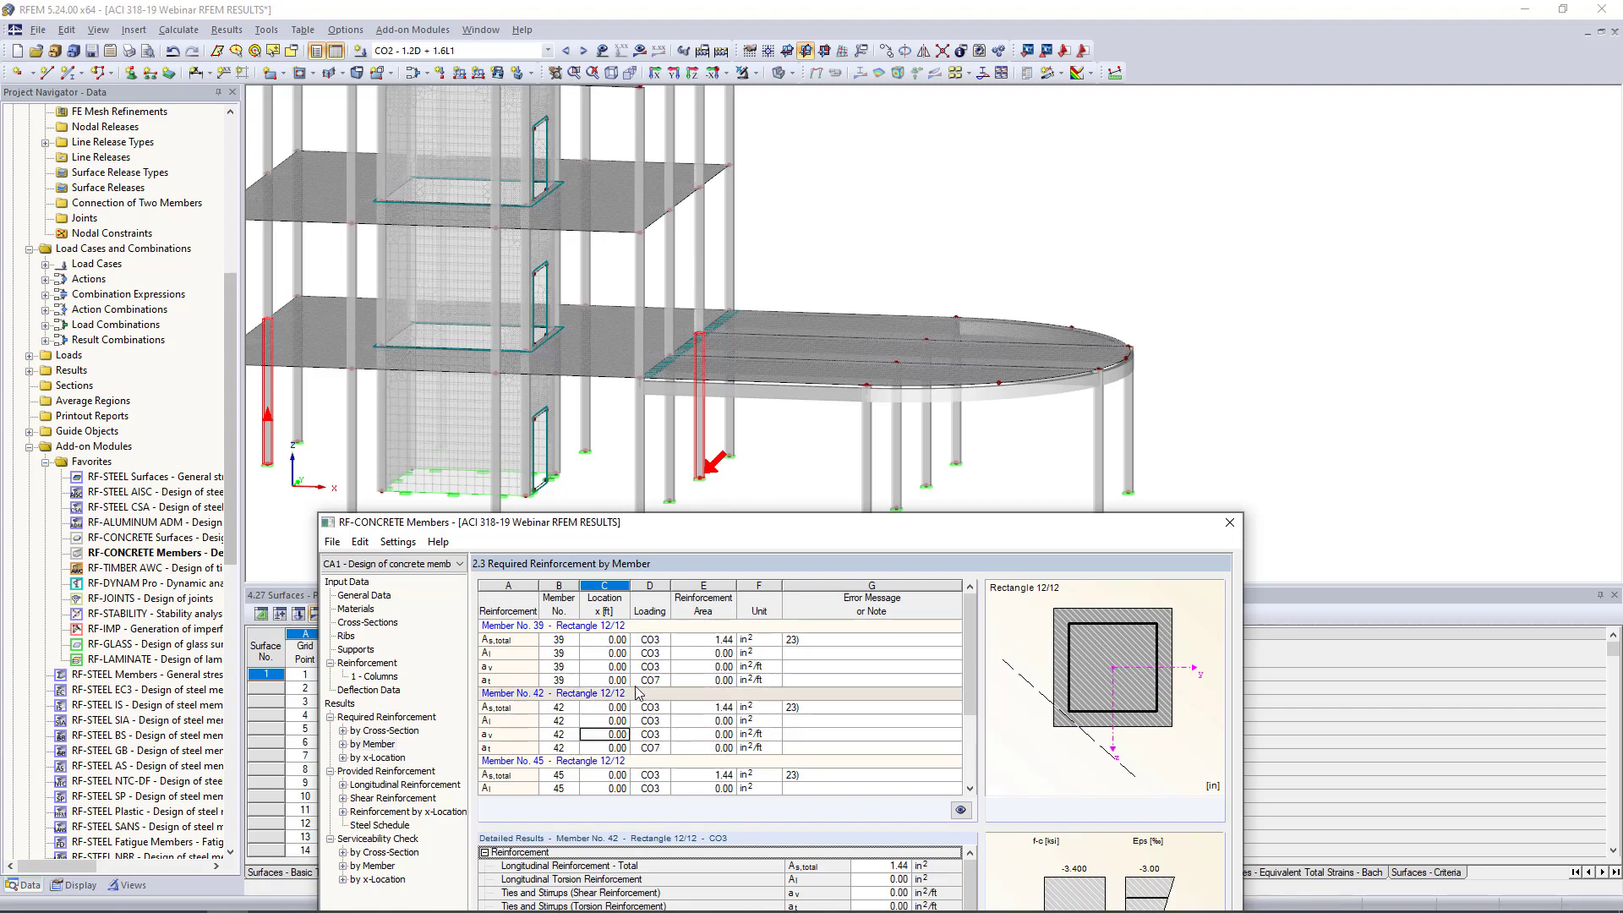
{"action": "left_click", "coordinate": [623, 775]}
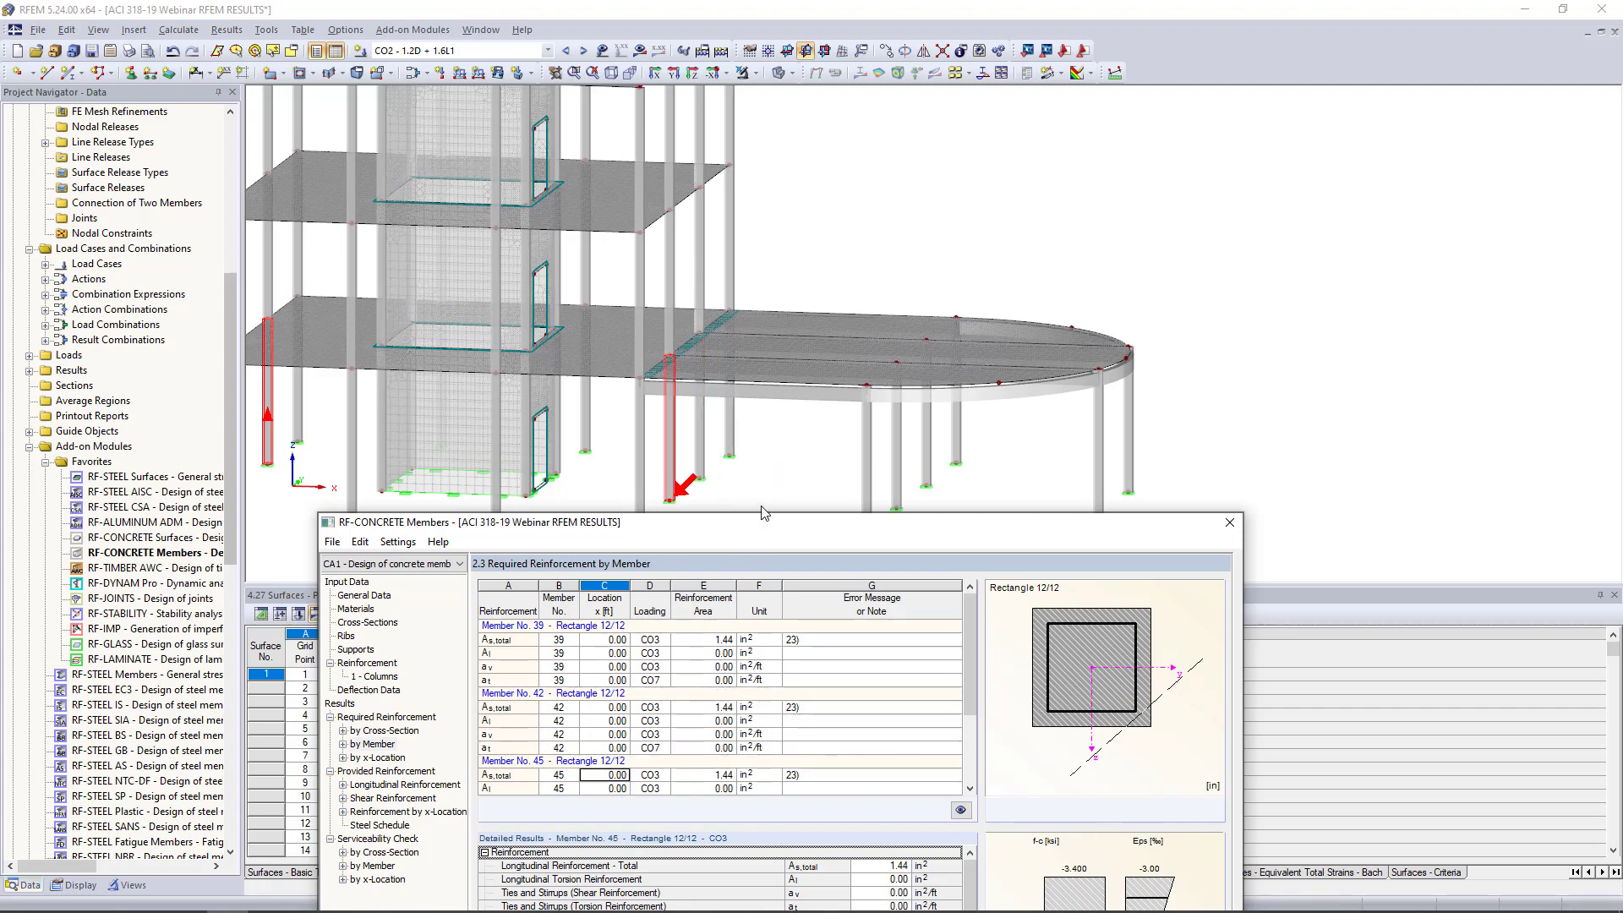
{"action": "left_click_drag", "start_coordinate": [764, 523], "coordinate": [752, 118]}
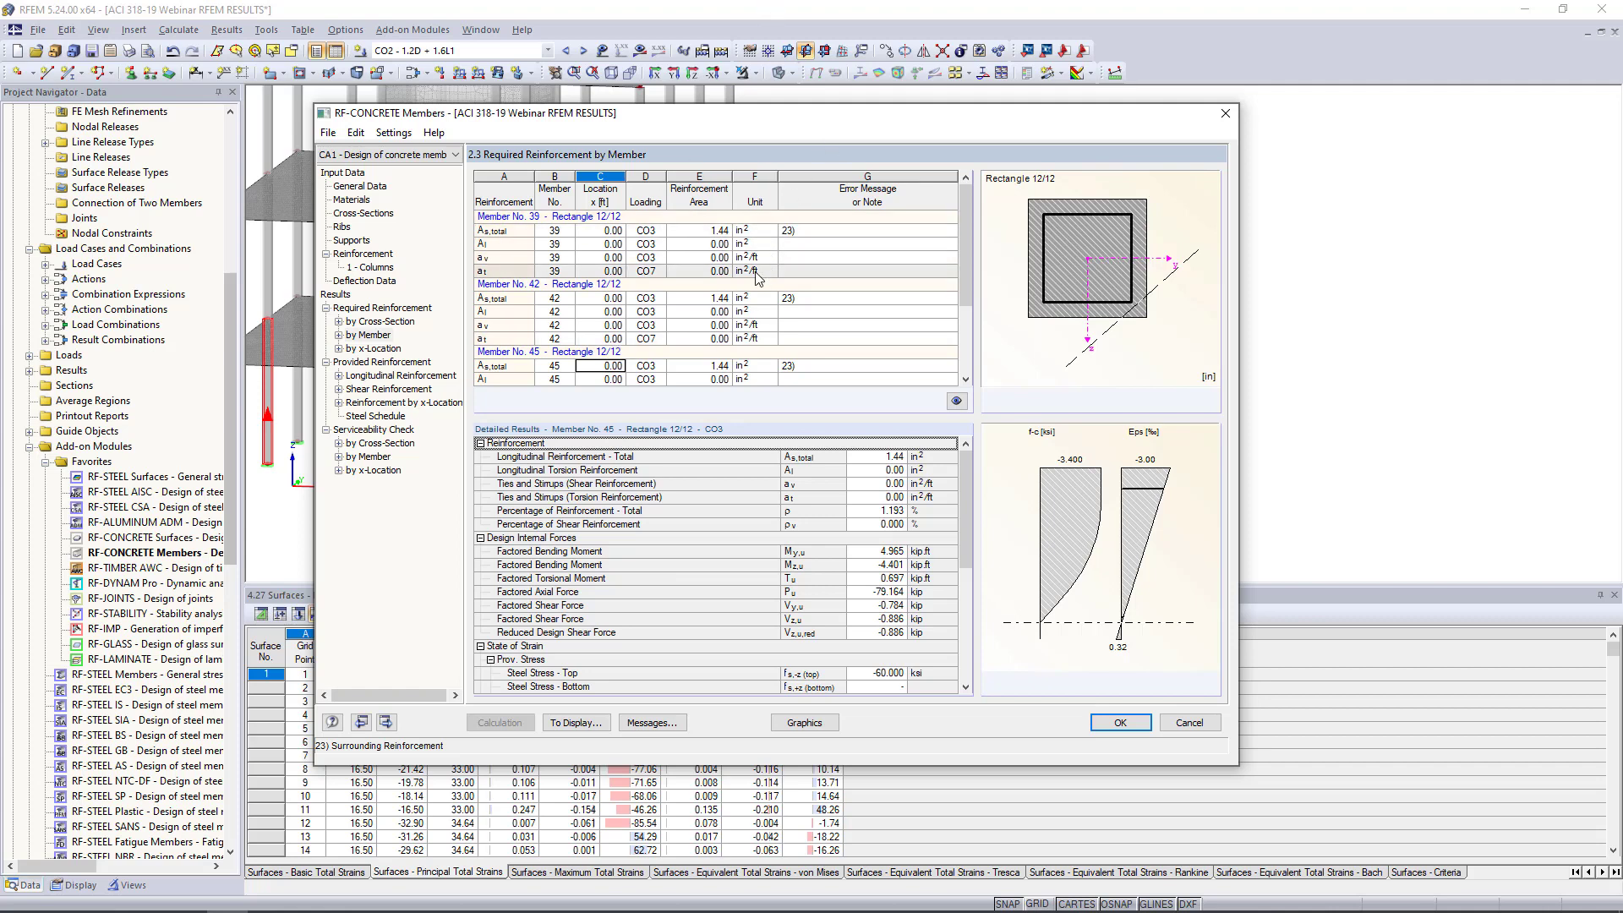
{"action": "left_click", "coordinate": [764, 298]}
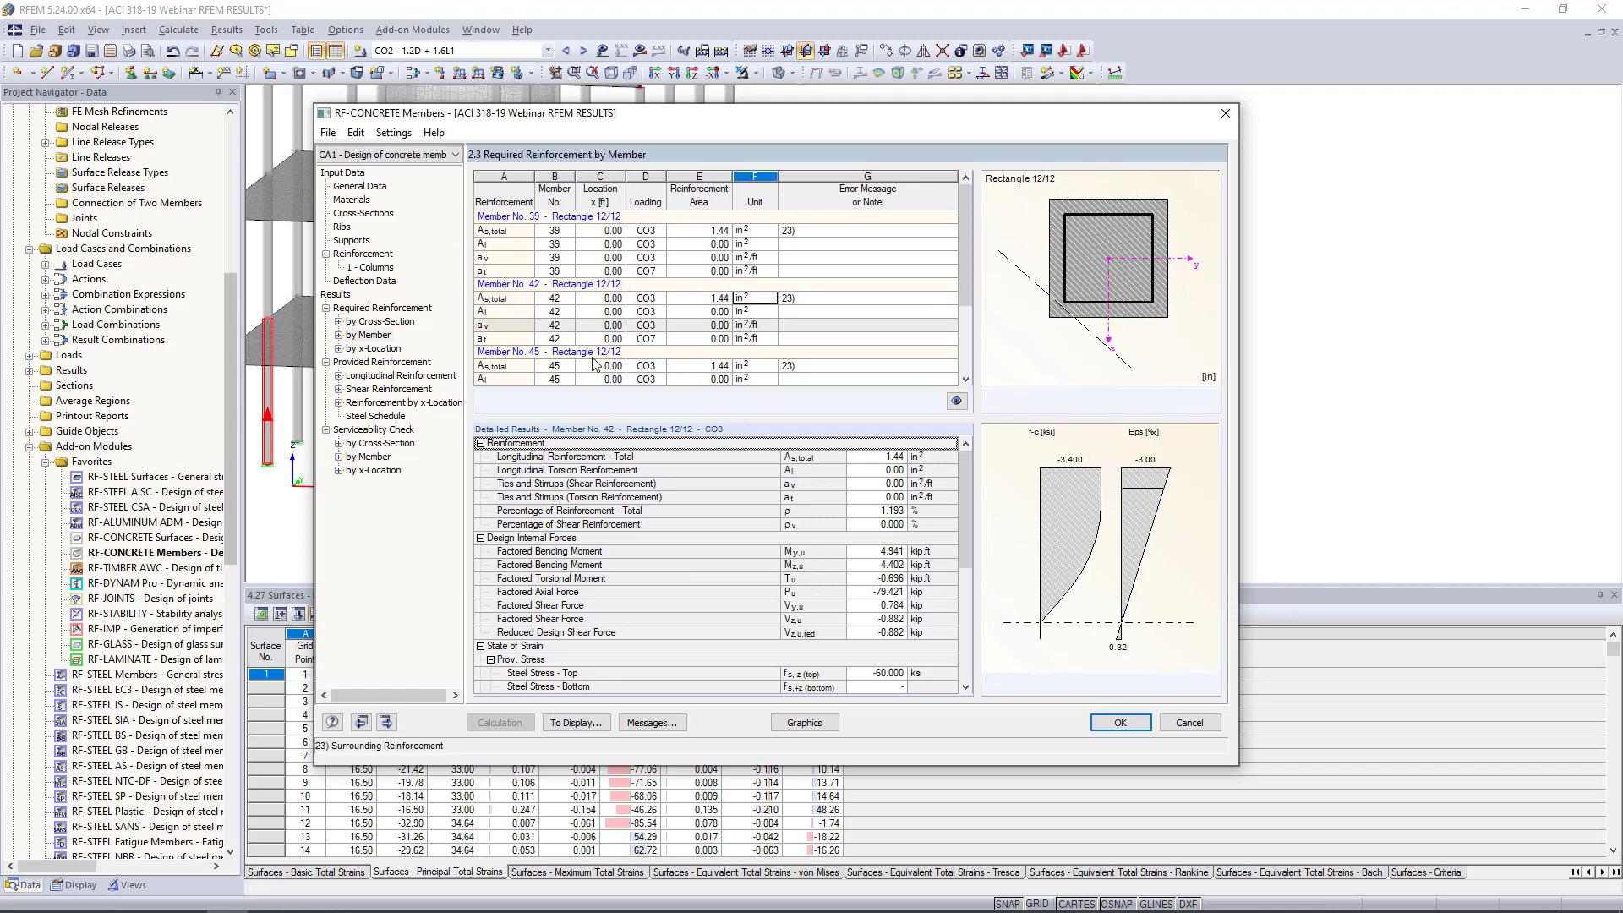
{"action": "left_click_drag", "start_coordinate": [965, 491], "coordinate": [958, 605]}
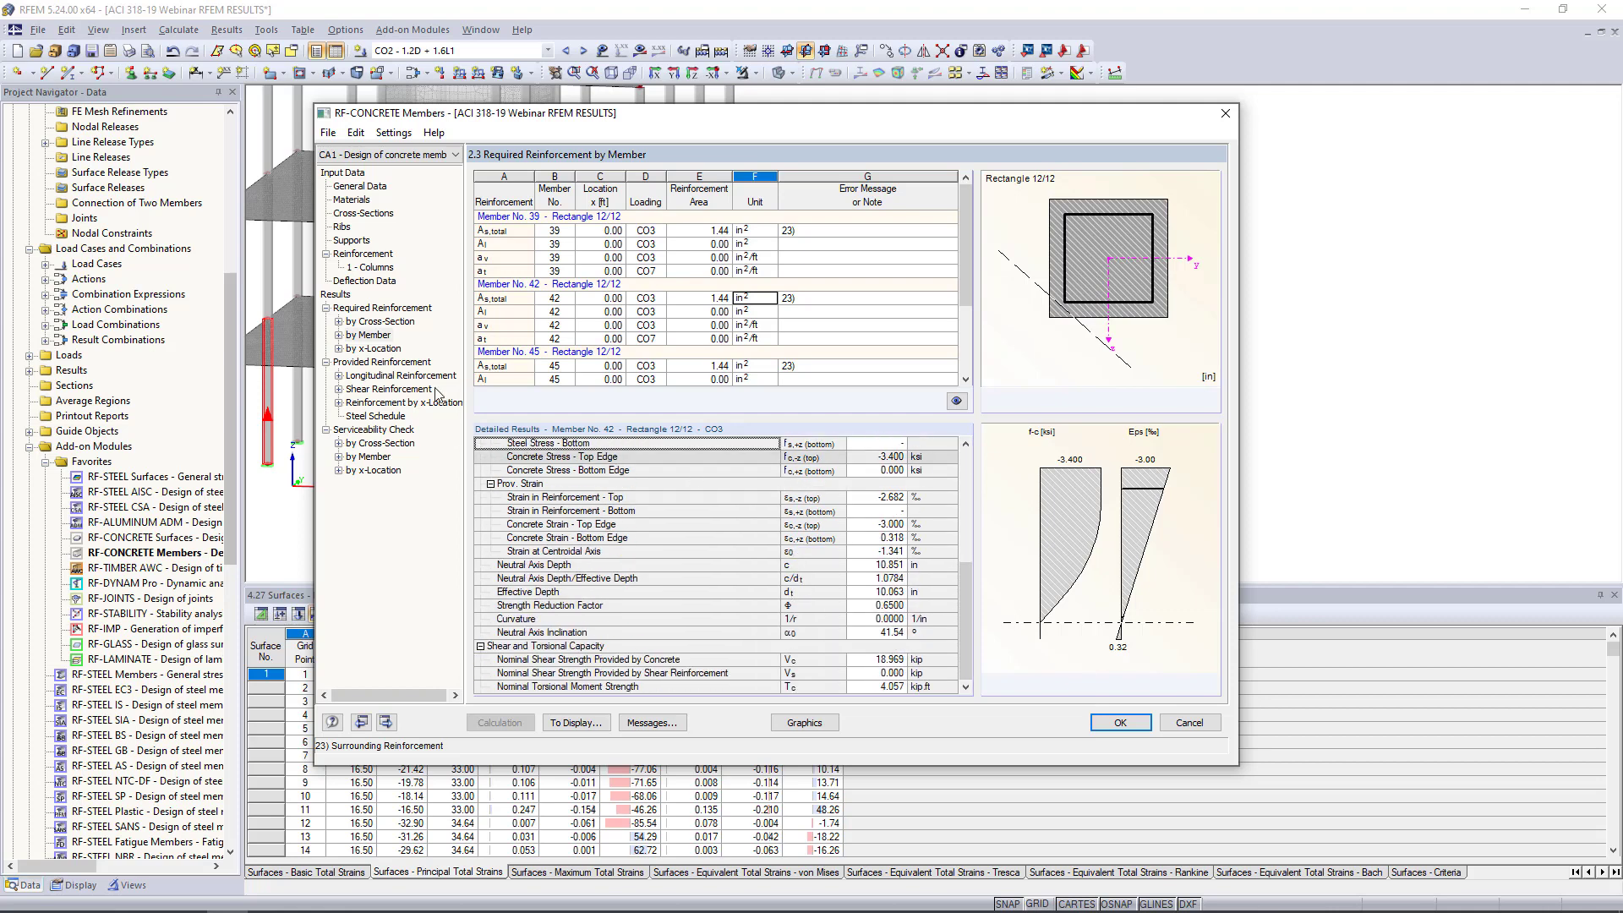
Step: Examine the provided longitudinal reinforcement of member 39 in the table and in a rotated 3D view
{"action": "left_click", "coordinate": [401, 376]}
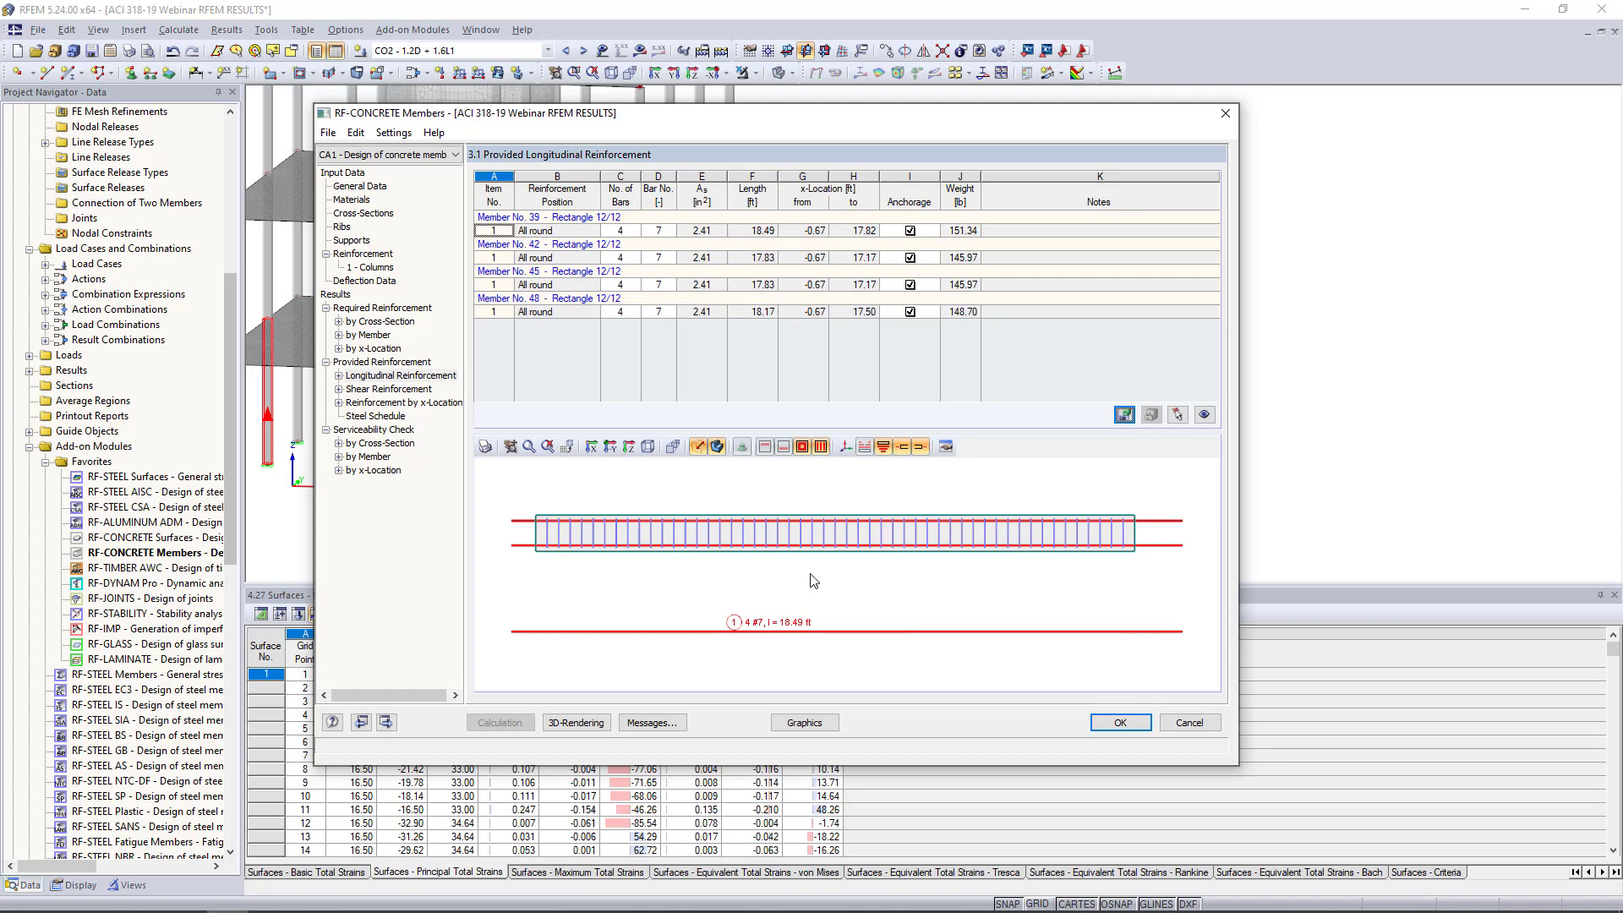
{"action": "scroll", "coordinate": [994, 607], "scroll_direction": "up", "scroll_amount": 1}
{"action": "middle_click_drag", "start_coordinate": [994, 606], "coordinate": [791, 629], "text": "ctrl"}
{"action": "middle_click_drag", "start_coordinate": [919, 556], "coordinate": [861, 577], "text": "ctrl"}
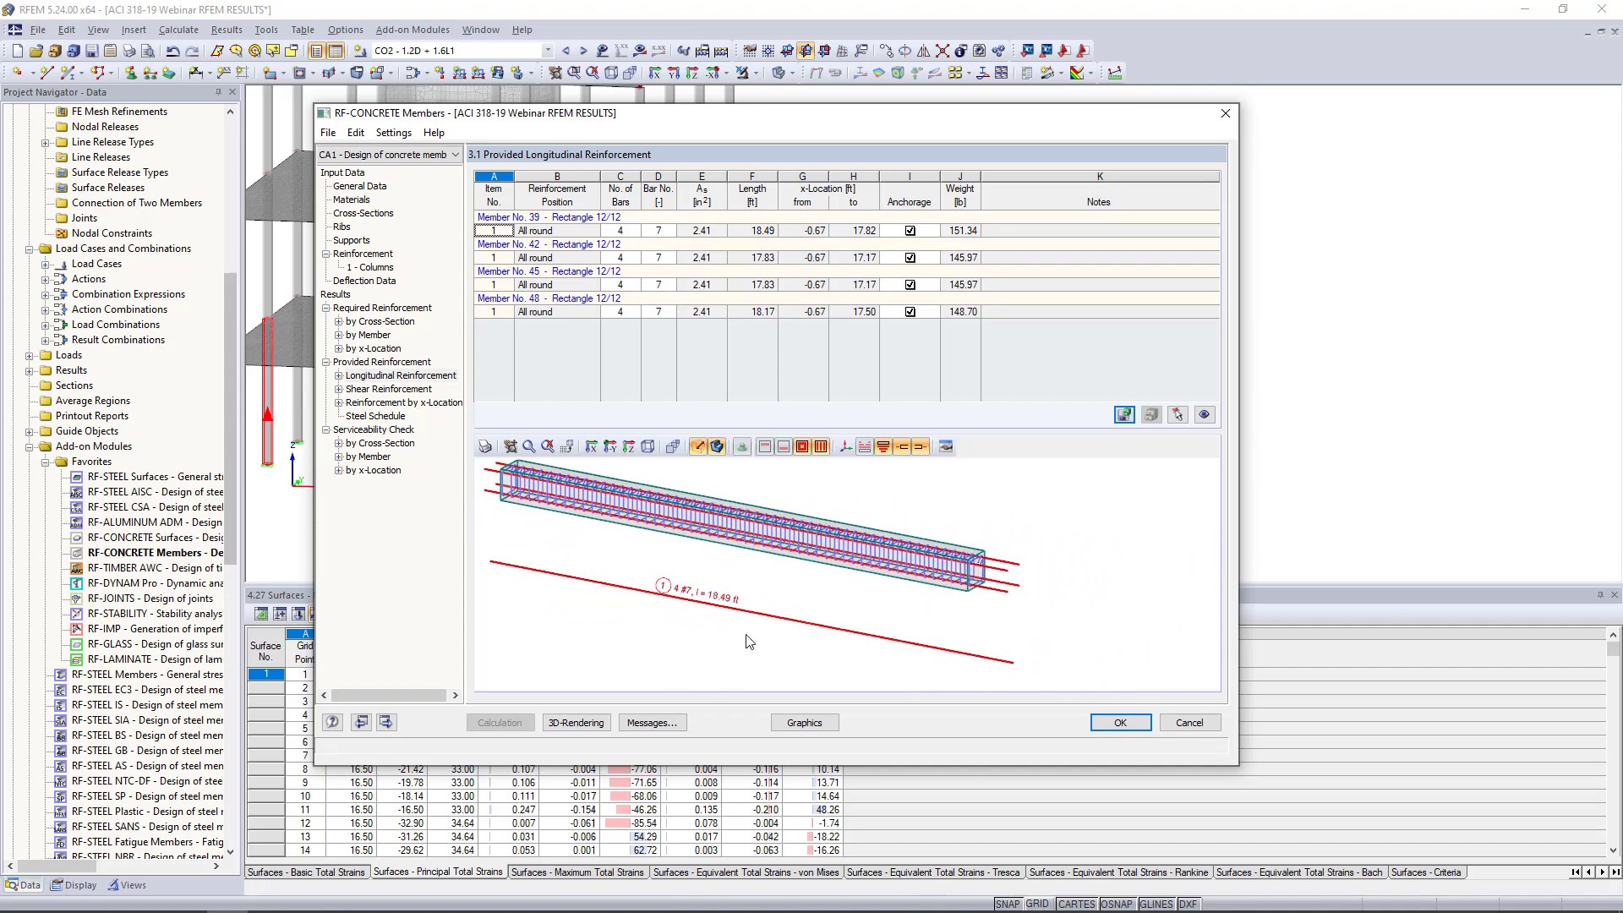
{"action": "middle_click_drag", "start_coordinate": [922, 622], "coordinate": [640, 499], "text": "ctrl"}
{"action": "scroll", "coordinate": [677, 515], "scroll_direction": "up", "scroll_amount": 5}
{"action": "scroll", "coordinate": [795, 550], "scroll_direction": "down", "scroll_amount": 5}
Step: Display the provided shear reinforcement of member 39 and inspect its stirrups in the enlarged 3D view
{"action": "left_click", "coordinate": [394, 389]}
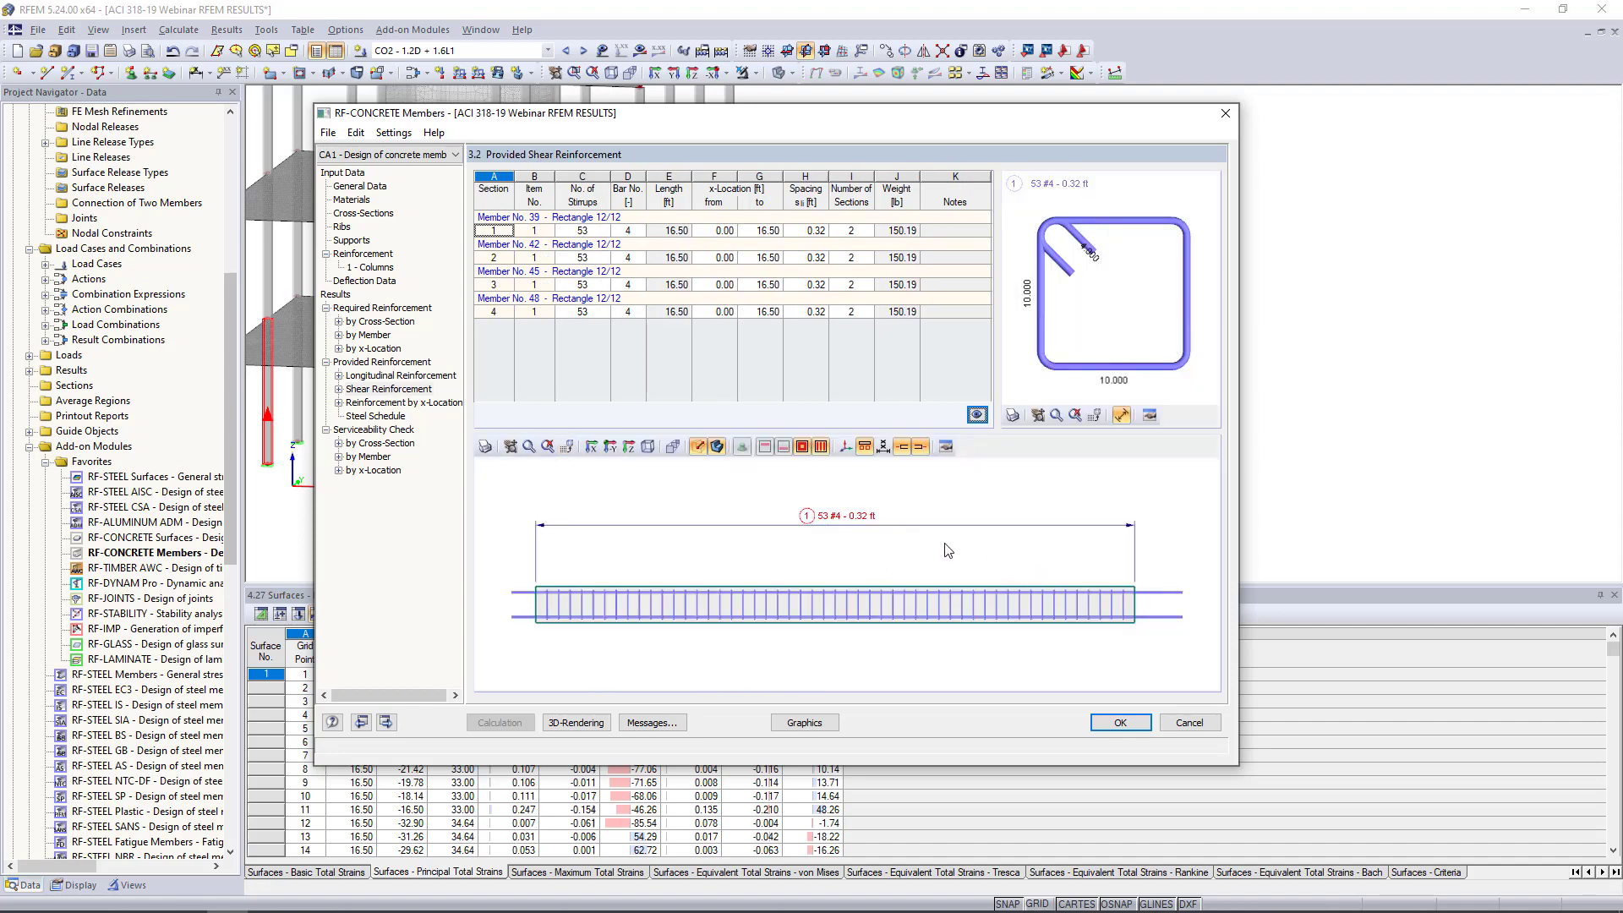
{"action": "middle_click_drag", "start_coordinate": [983, 533], "coordinate": [946, 551], "text": "ctrl"}
{"action": "double_click", "coordinate": [965, 510]}
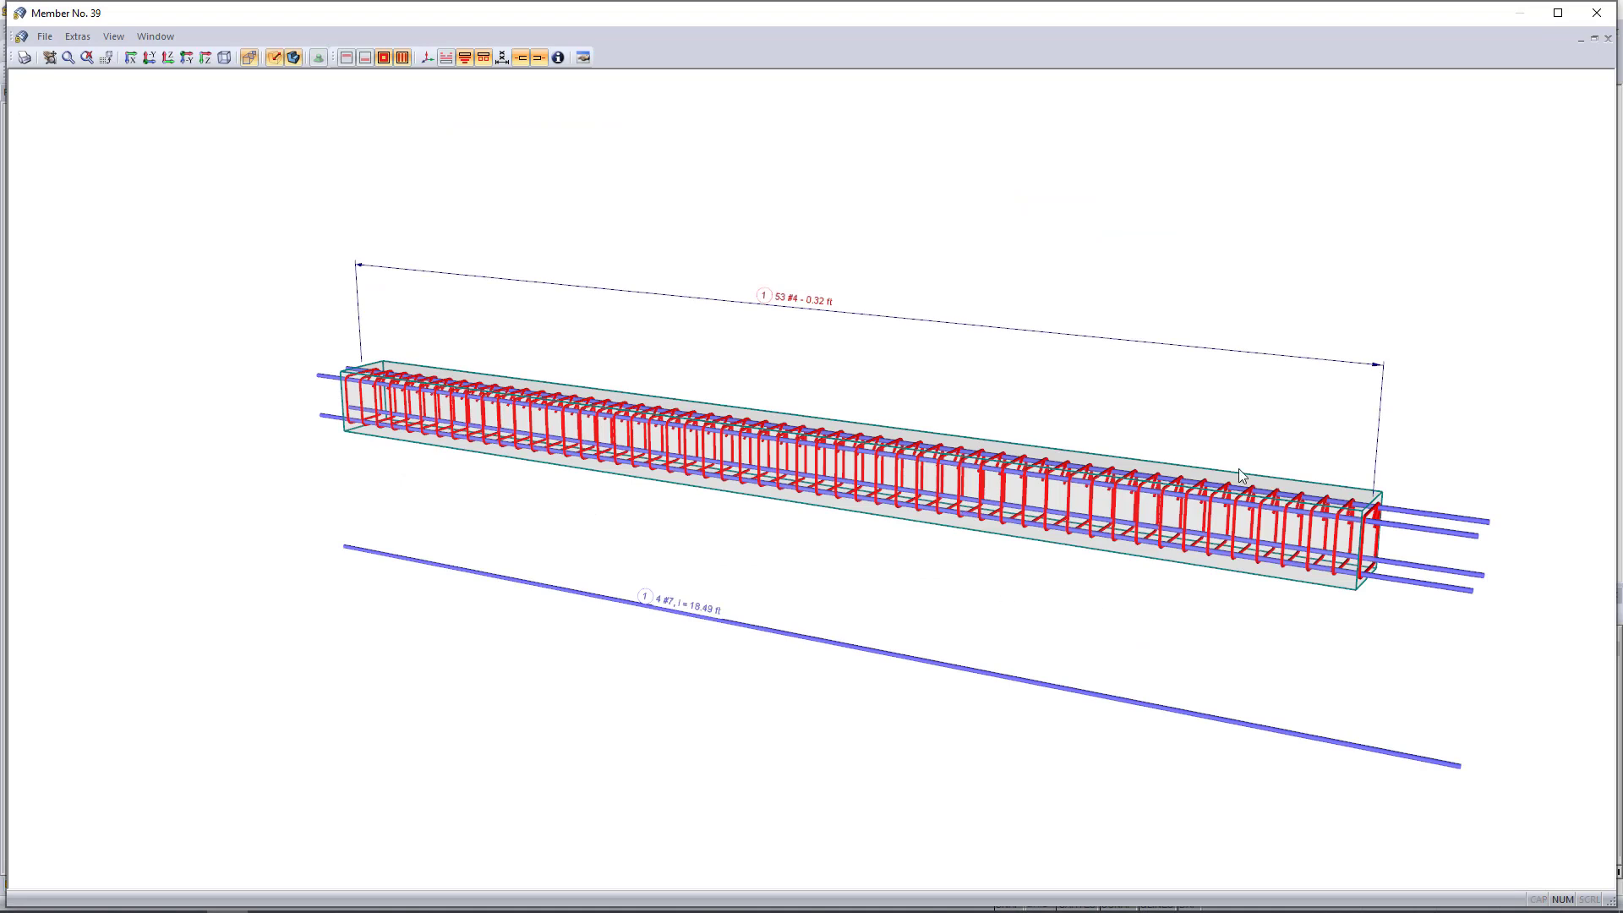
{"action": "middle_click_drag", "start_coordinate": [1071, 435], "coordinate": [992, 410], "text": "ctrl"}
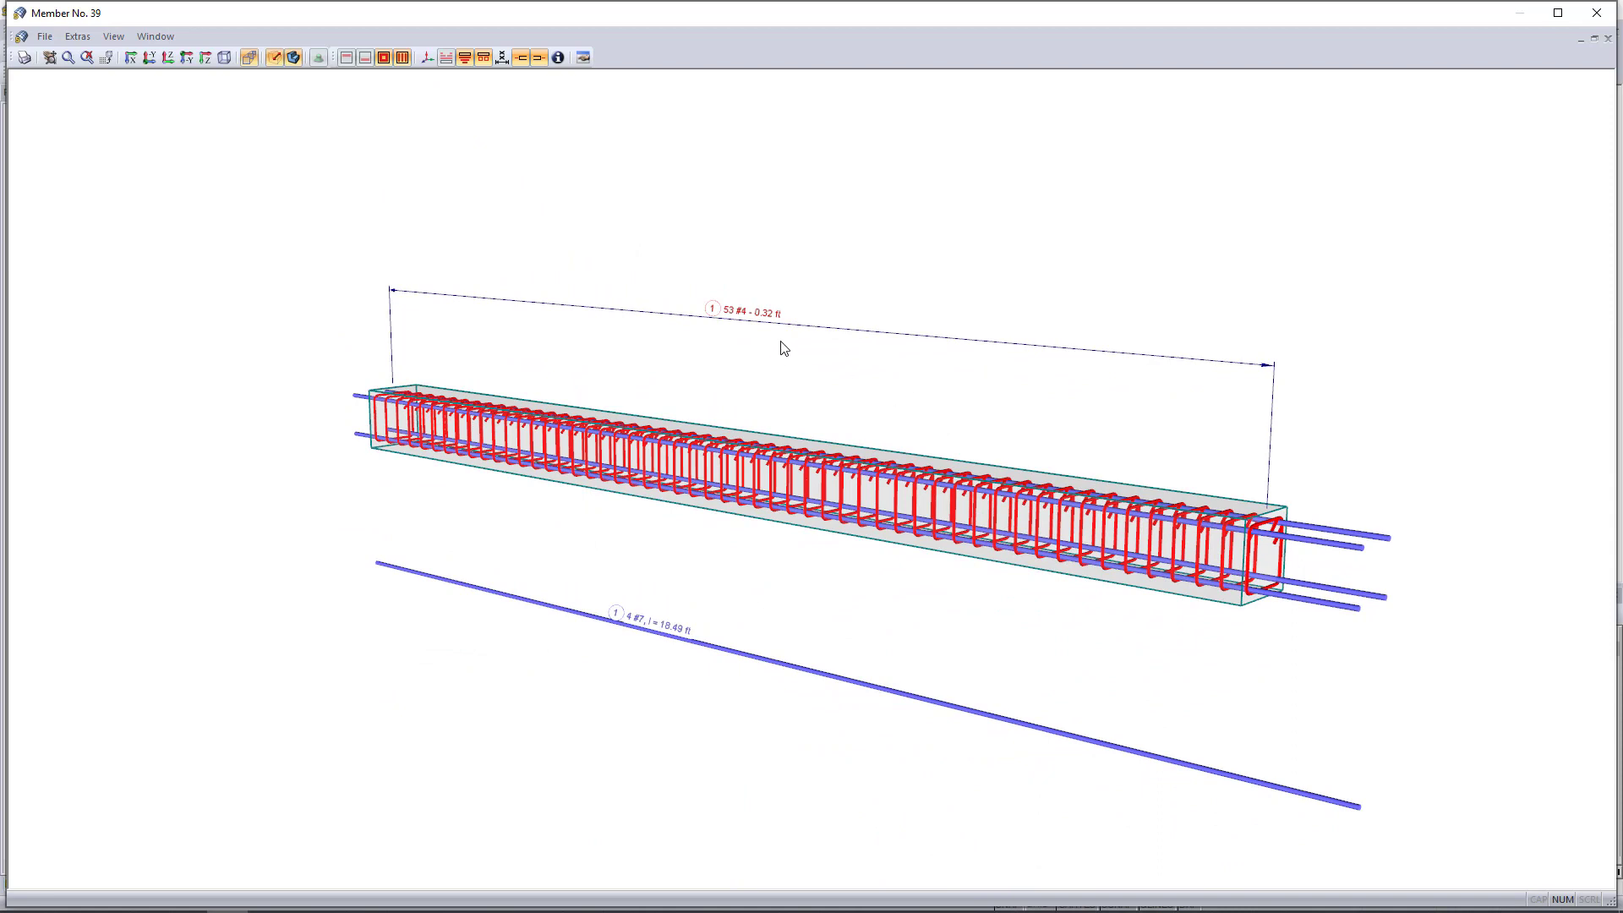
Step: Change member 39's stirrups to bar no. 3 at a spacing of 0.25 ft
{"action": "double_click", "coordinate": [760, 314]}
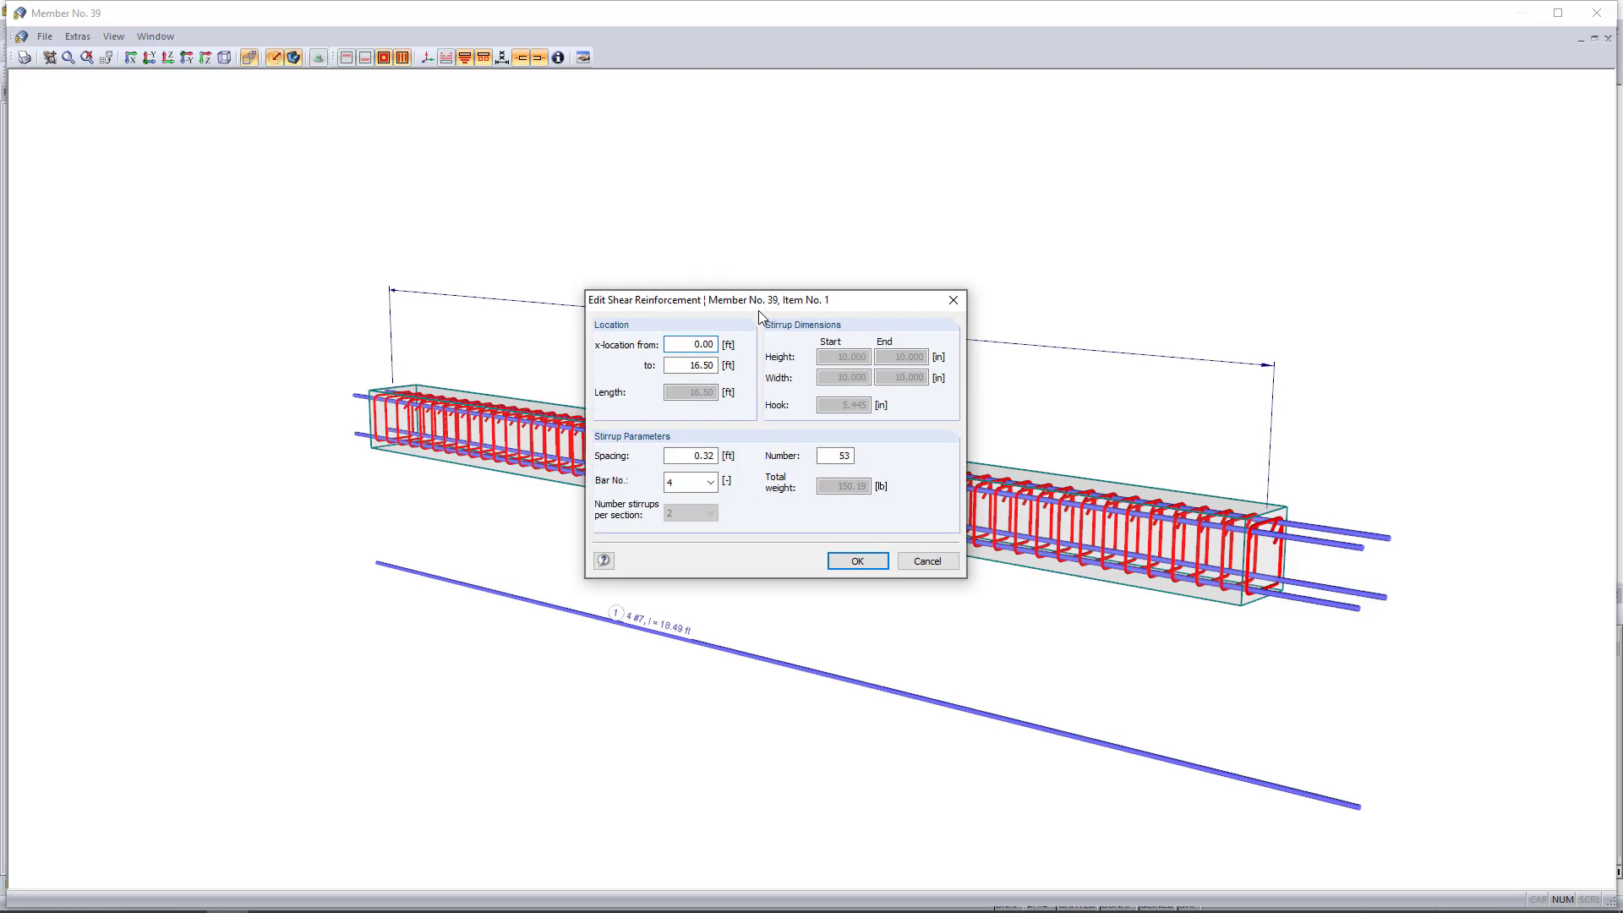
{"action": "left_click_drag", "start_coordinate": [762, 301], "coordinate": [757, 404]}
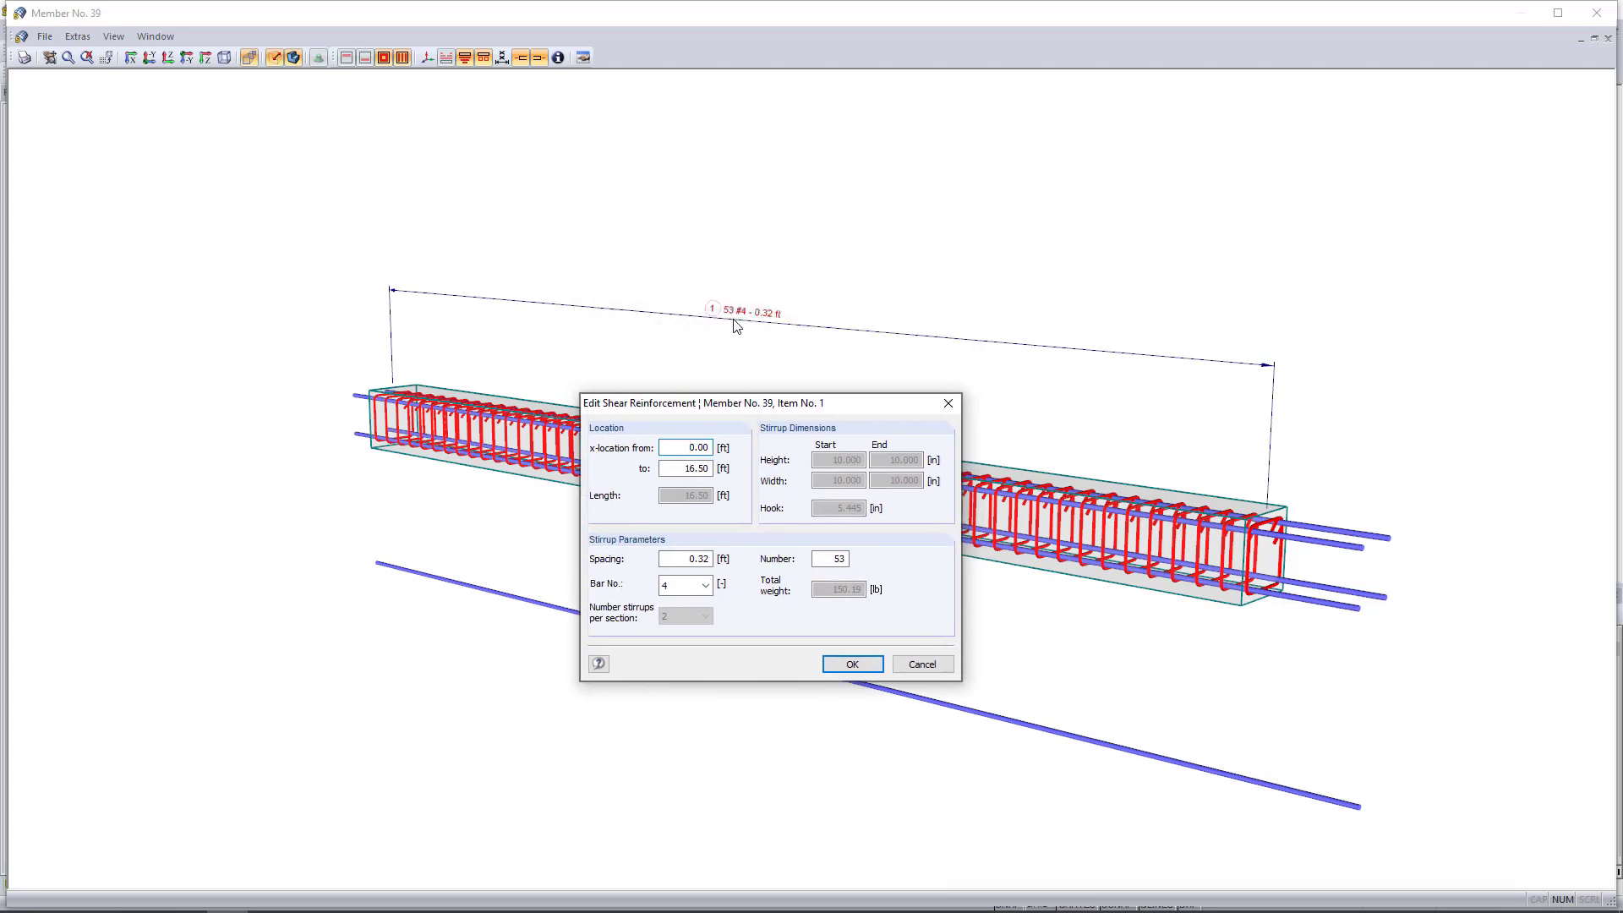
{"action": "left_click", "coordinate": [706, 586]}
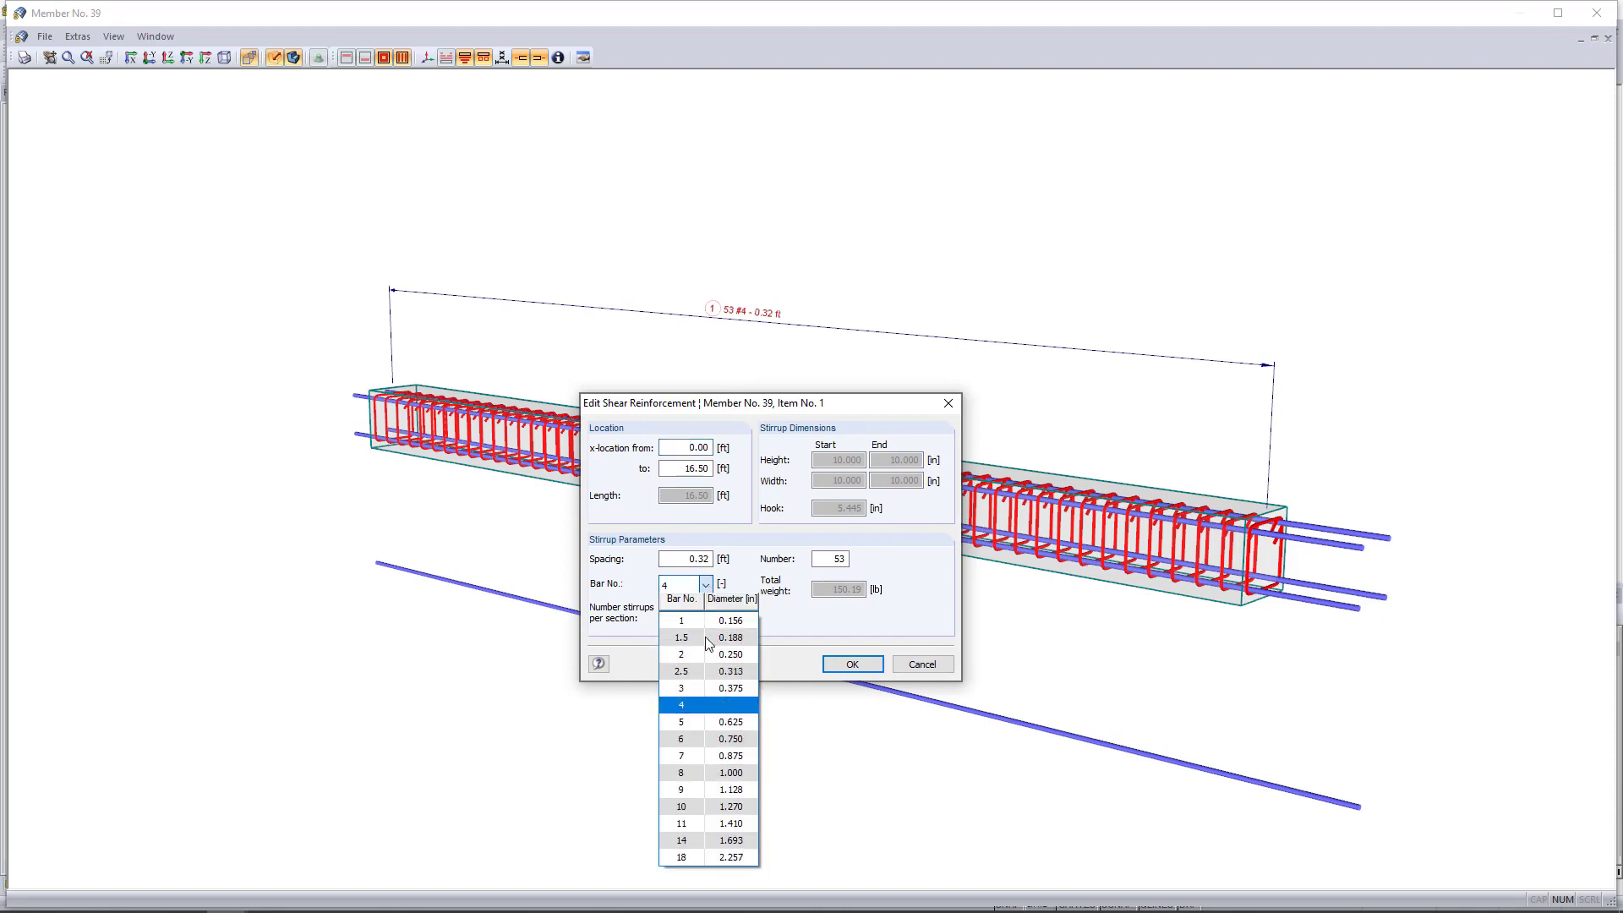
{"action": "left_click", "coordinate": [699, 687]}
{"action": "key", "text": "shift+Tab"}
{"action": "type", "text": "0"}
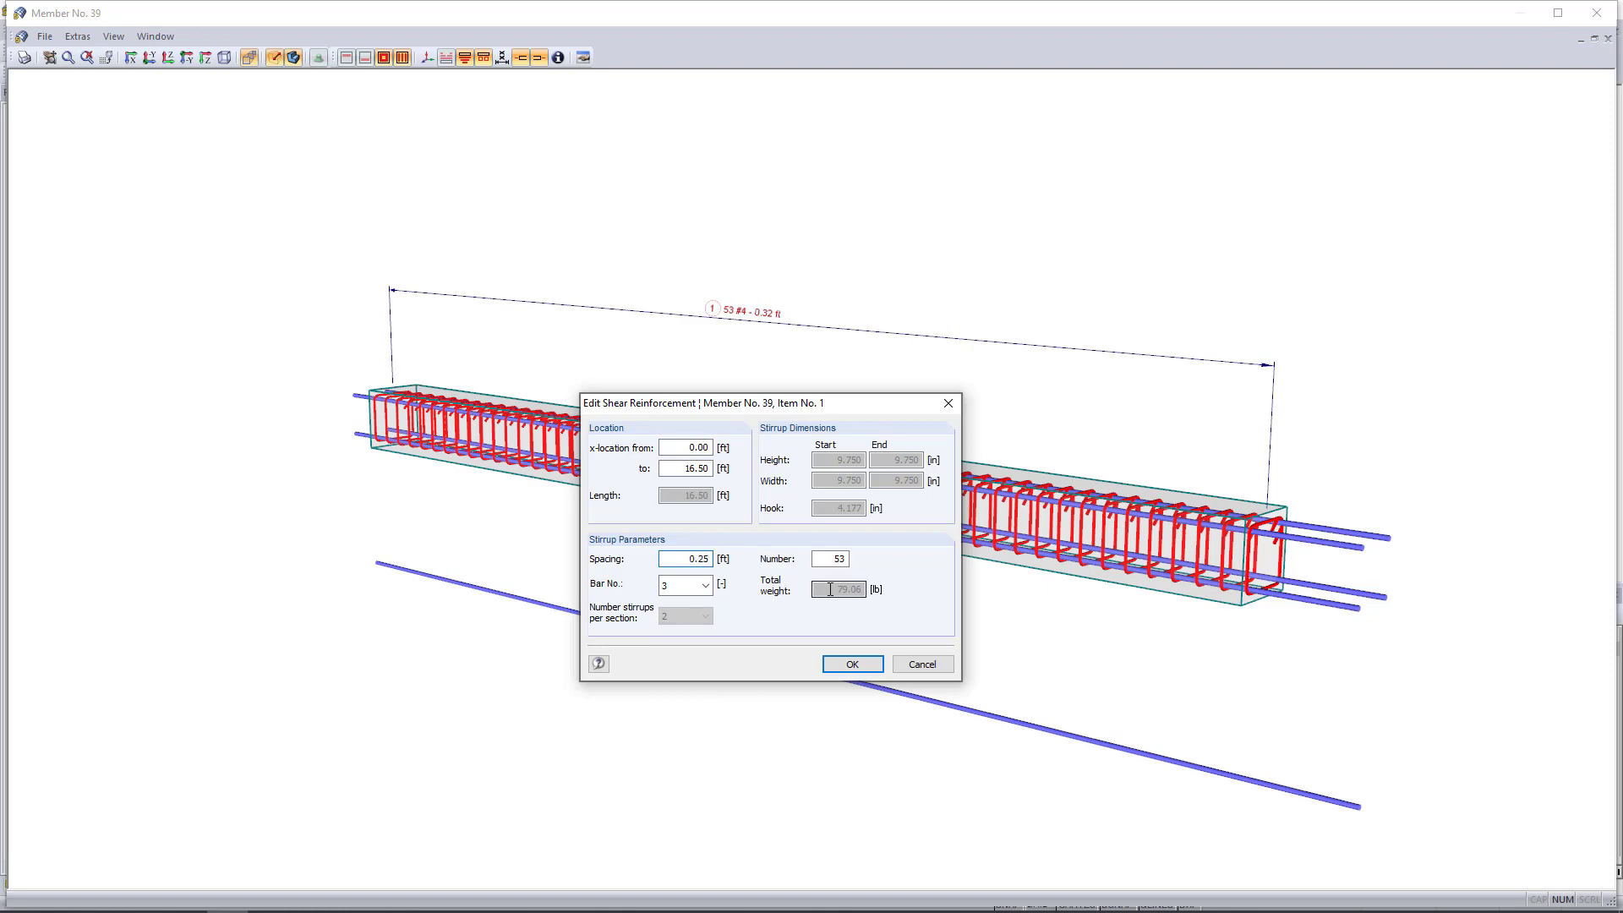
{"action": "left_click", "coordinate": [852, 665]}
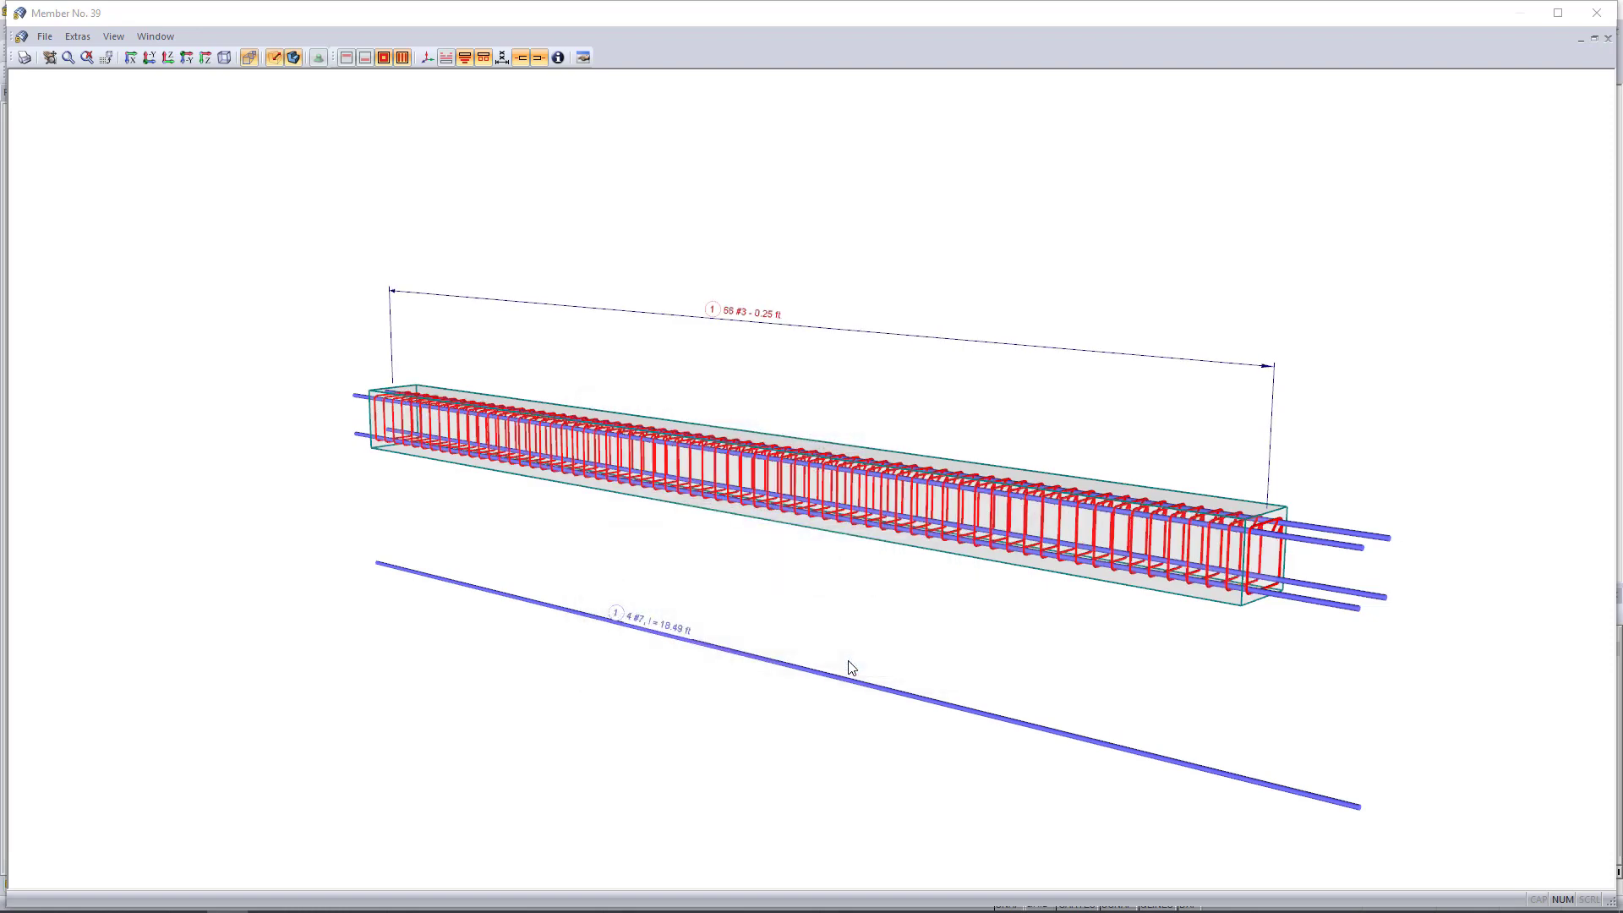
Step: Close the enlarged view of member 39 and recalculate the provided safety with the modified reinforcement
{"action": "middle_click_drag", "start_coordinate": [568, 525], "coordinate": [583, 613], "text": "ctrl"}
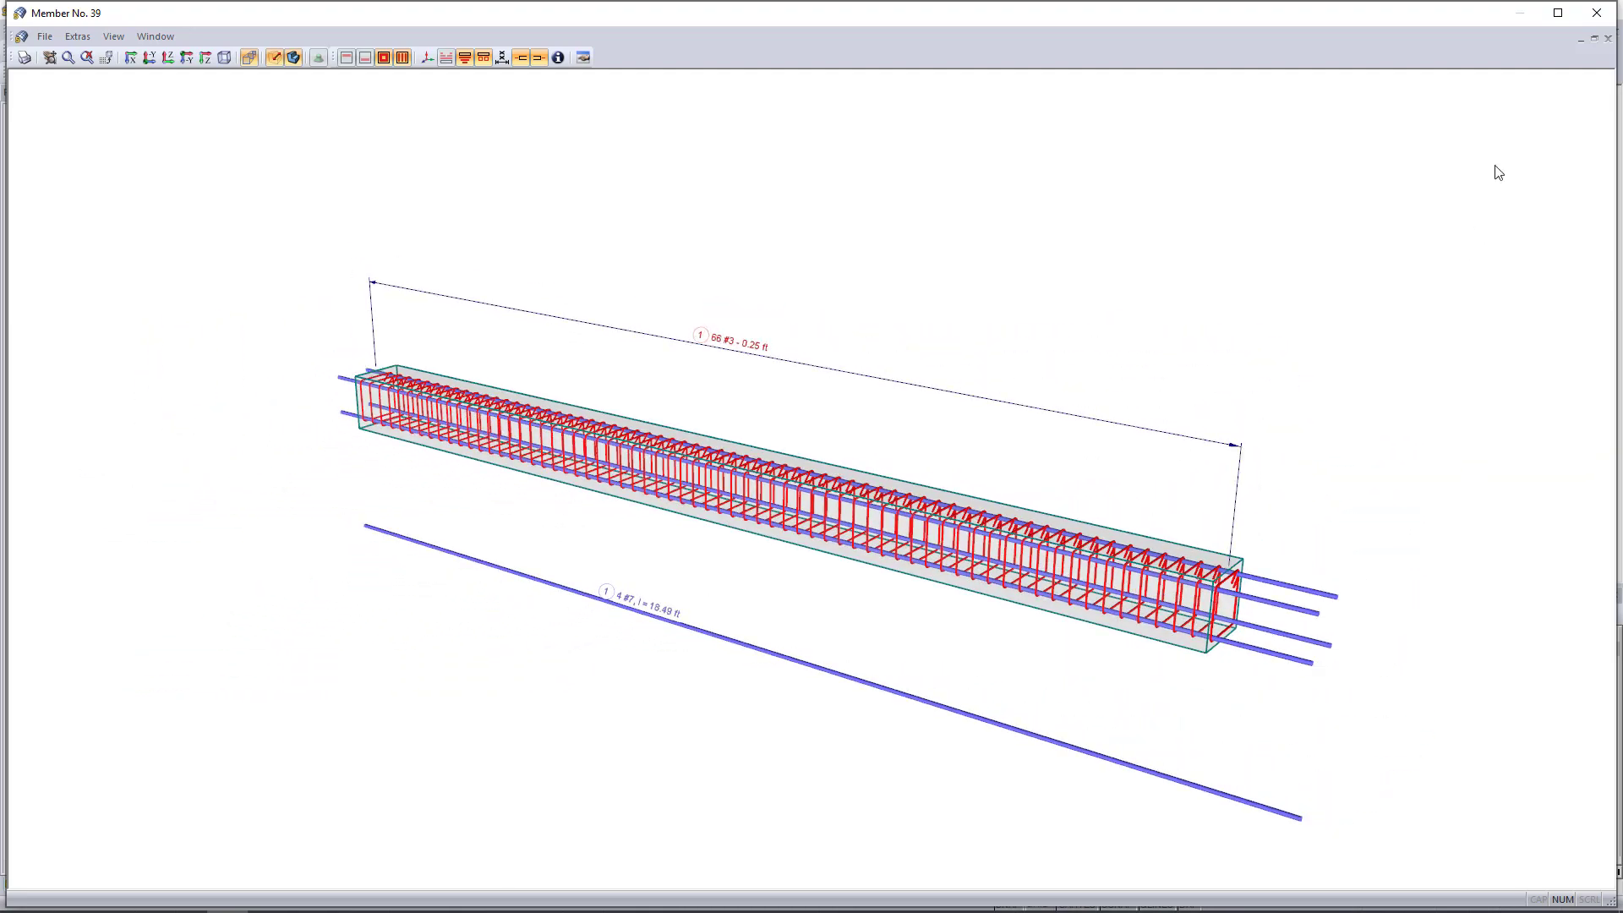
{"action": "left_click", "coordinate": [1599, 13]}
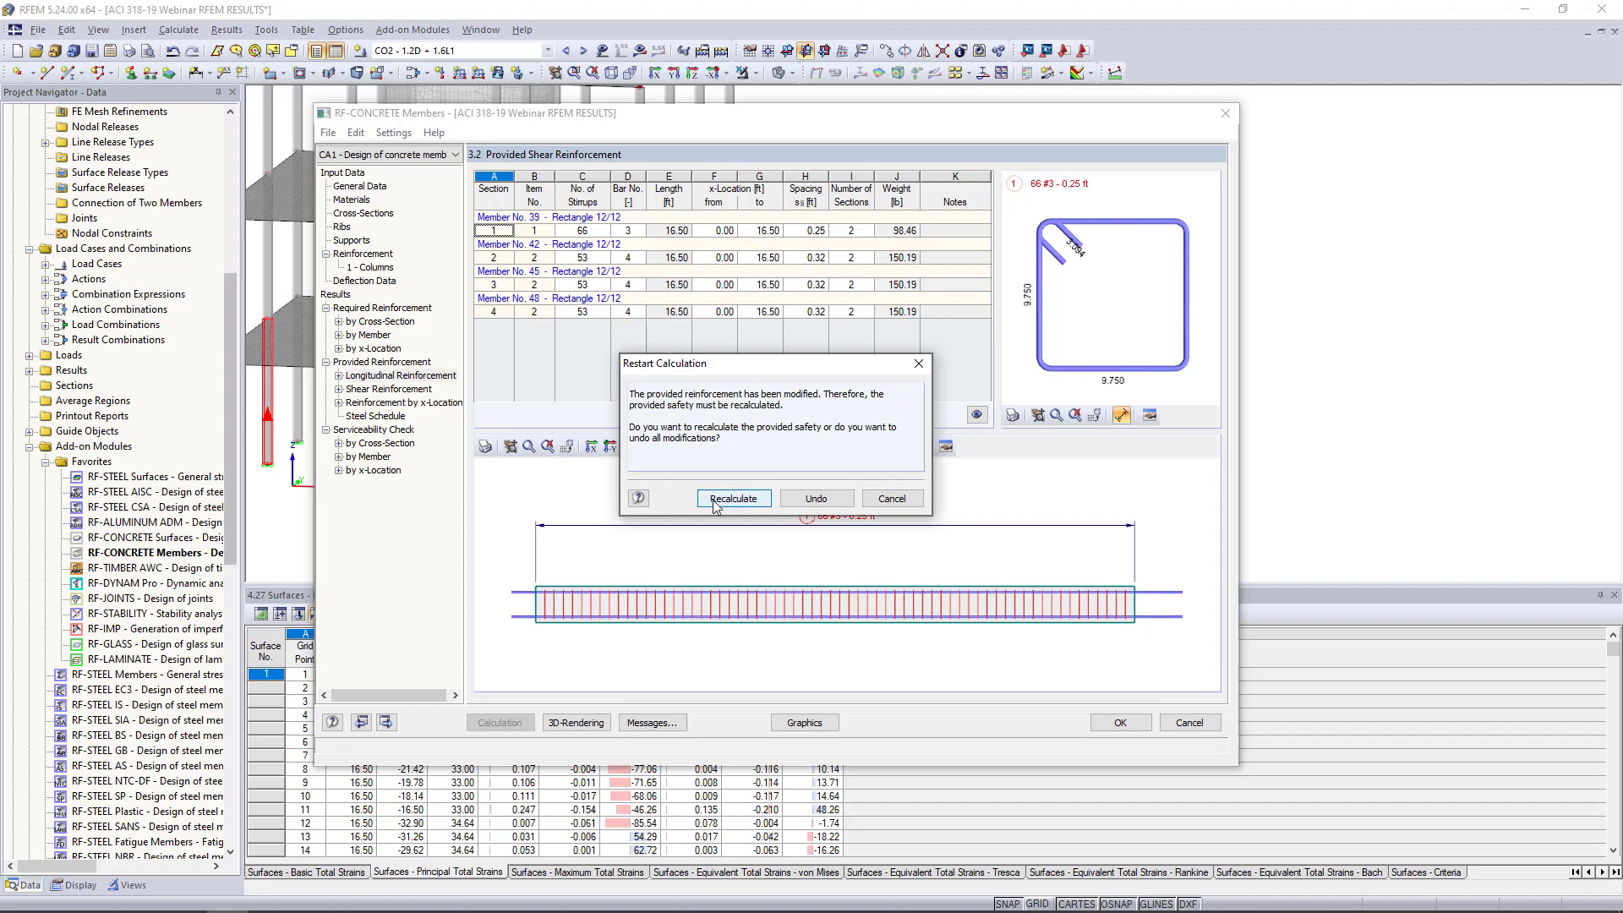
{"action": "left_click", "coordinate": [732, 499]}
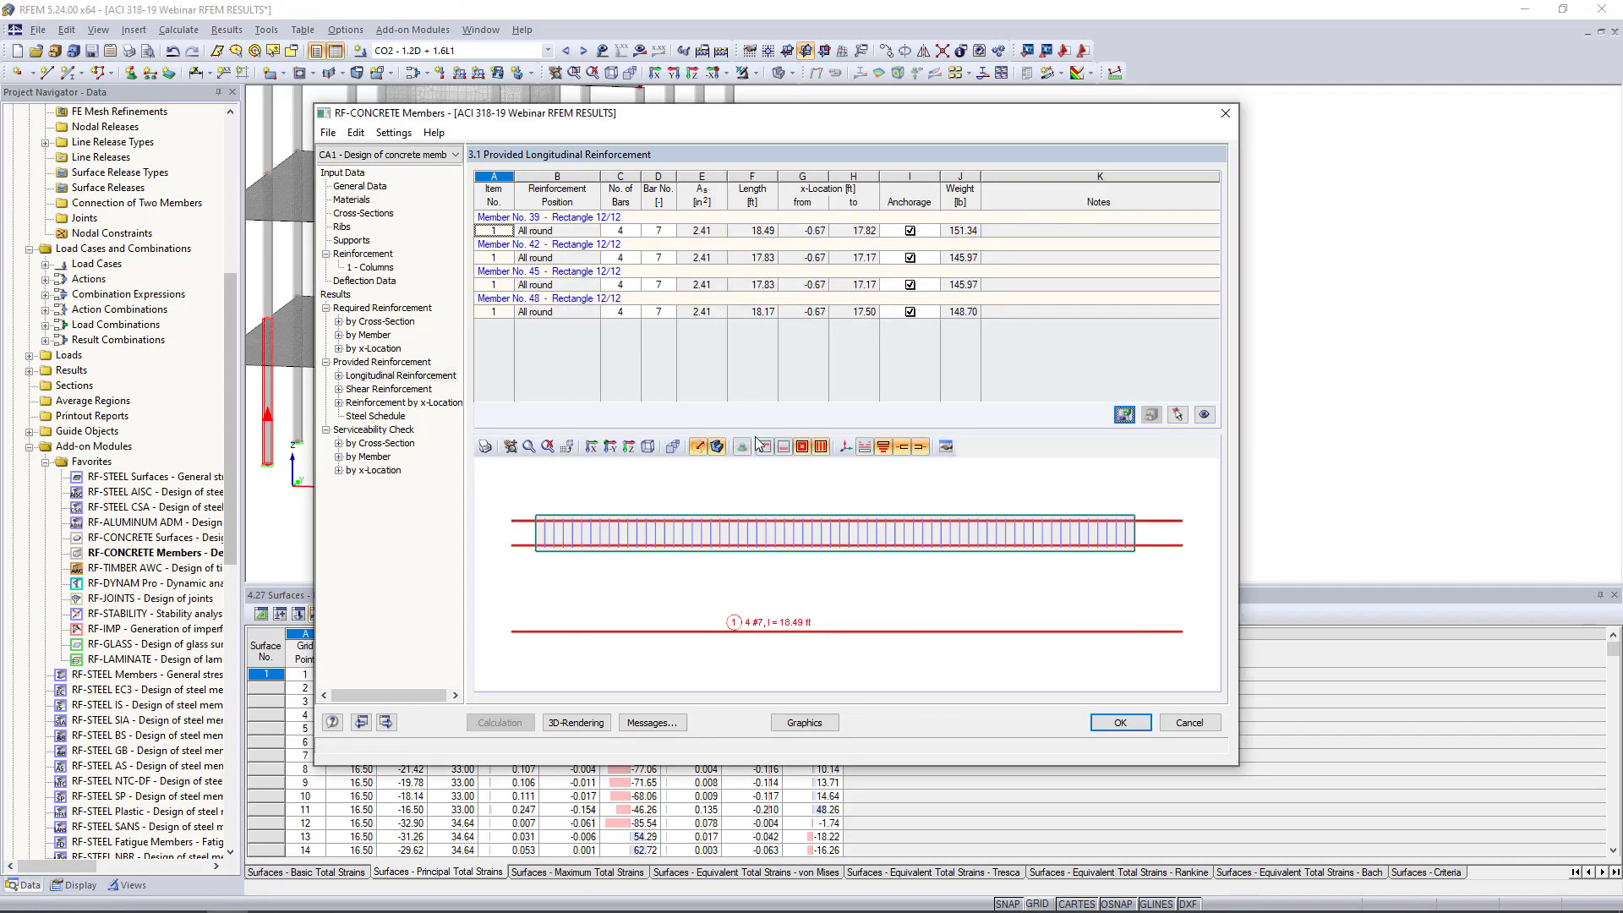
Step: Review the recalculated reinforcement tables and the serviceability checks by cross-section and by member
{"action": "left_click", "coordinate": [391, 389]}
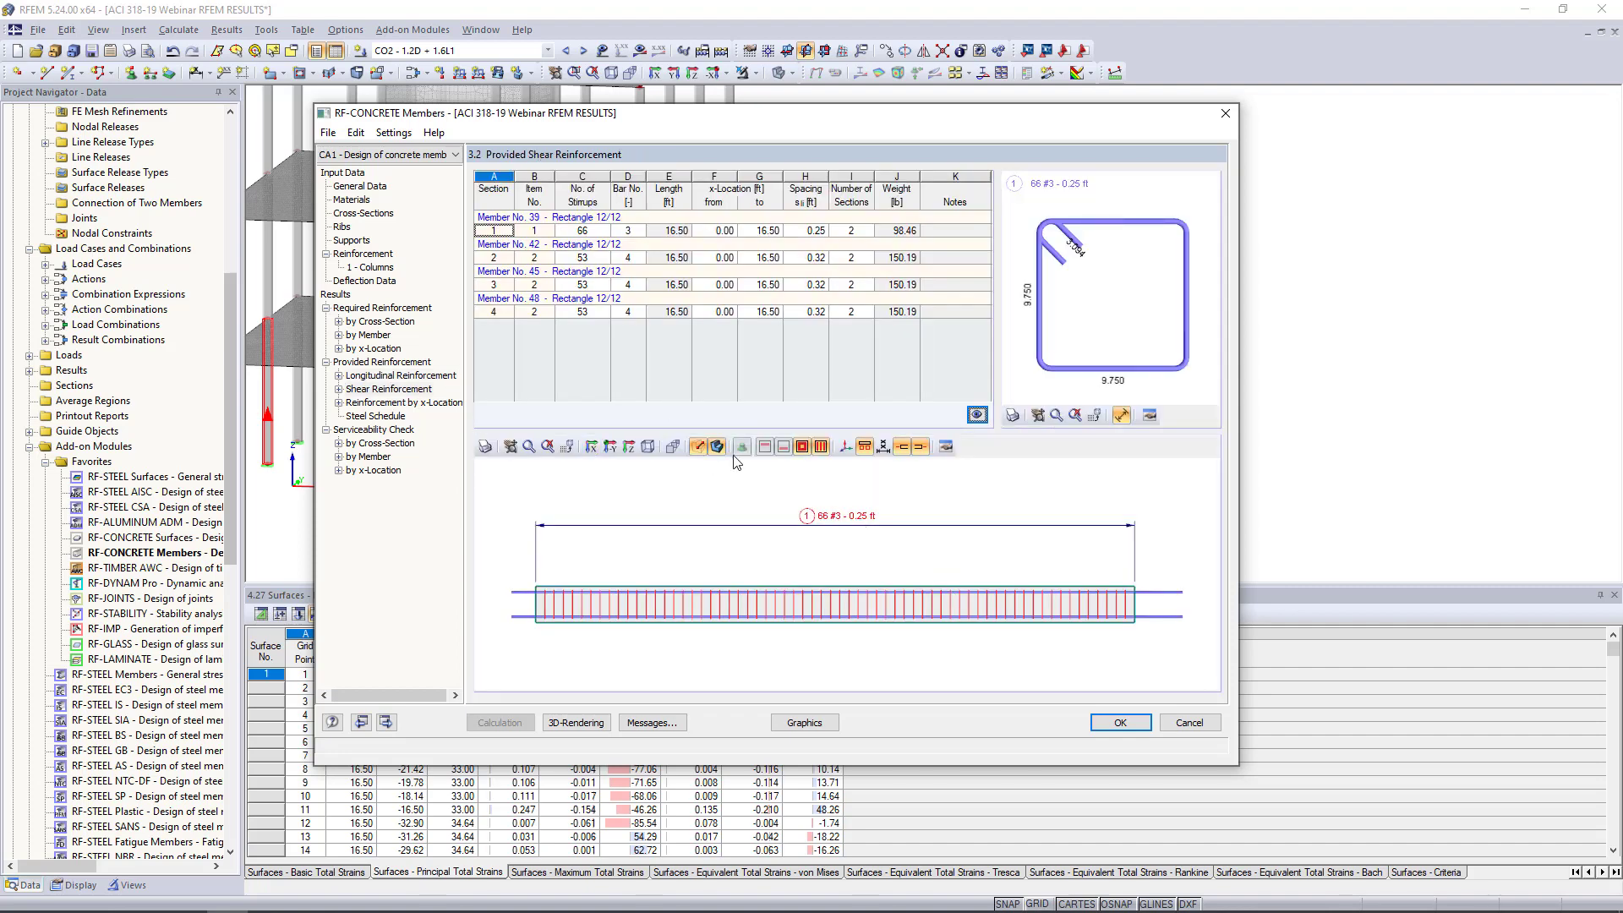
{"action": "left_click", "coordinate": [378, 444]}
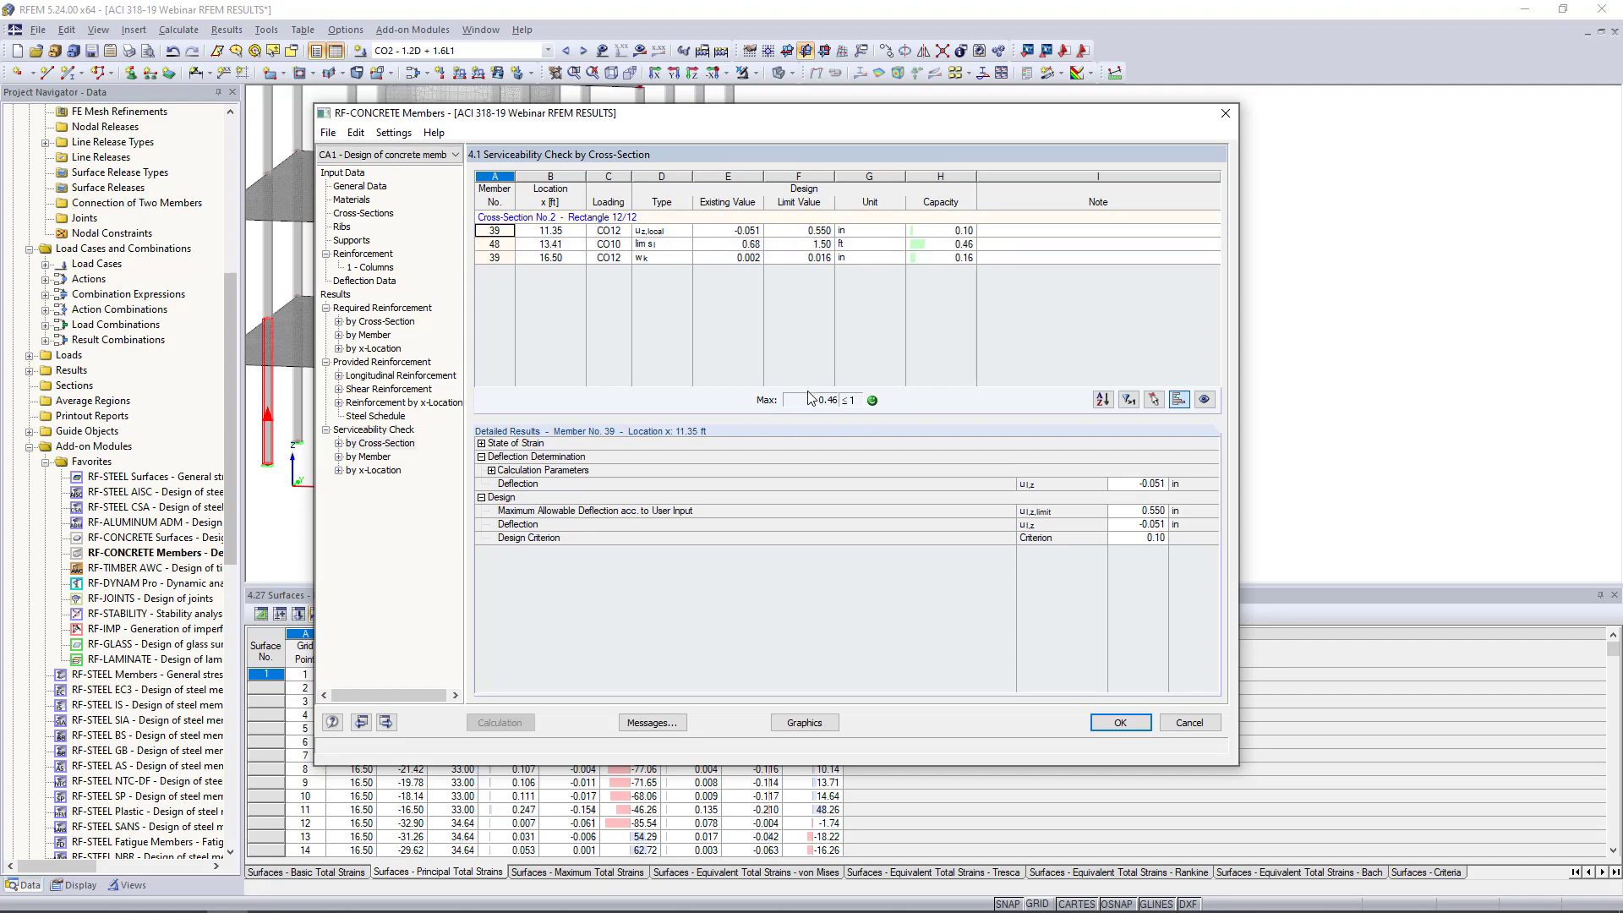
{"action": "left_click", "coordinate": [380, 457]}
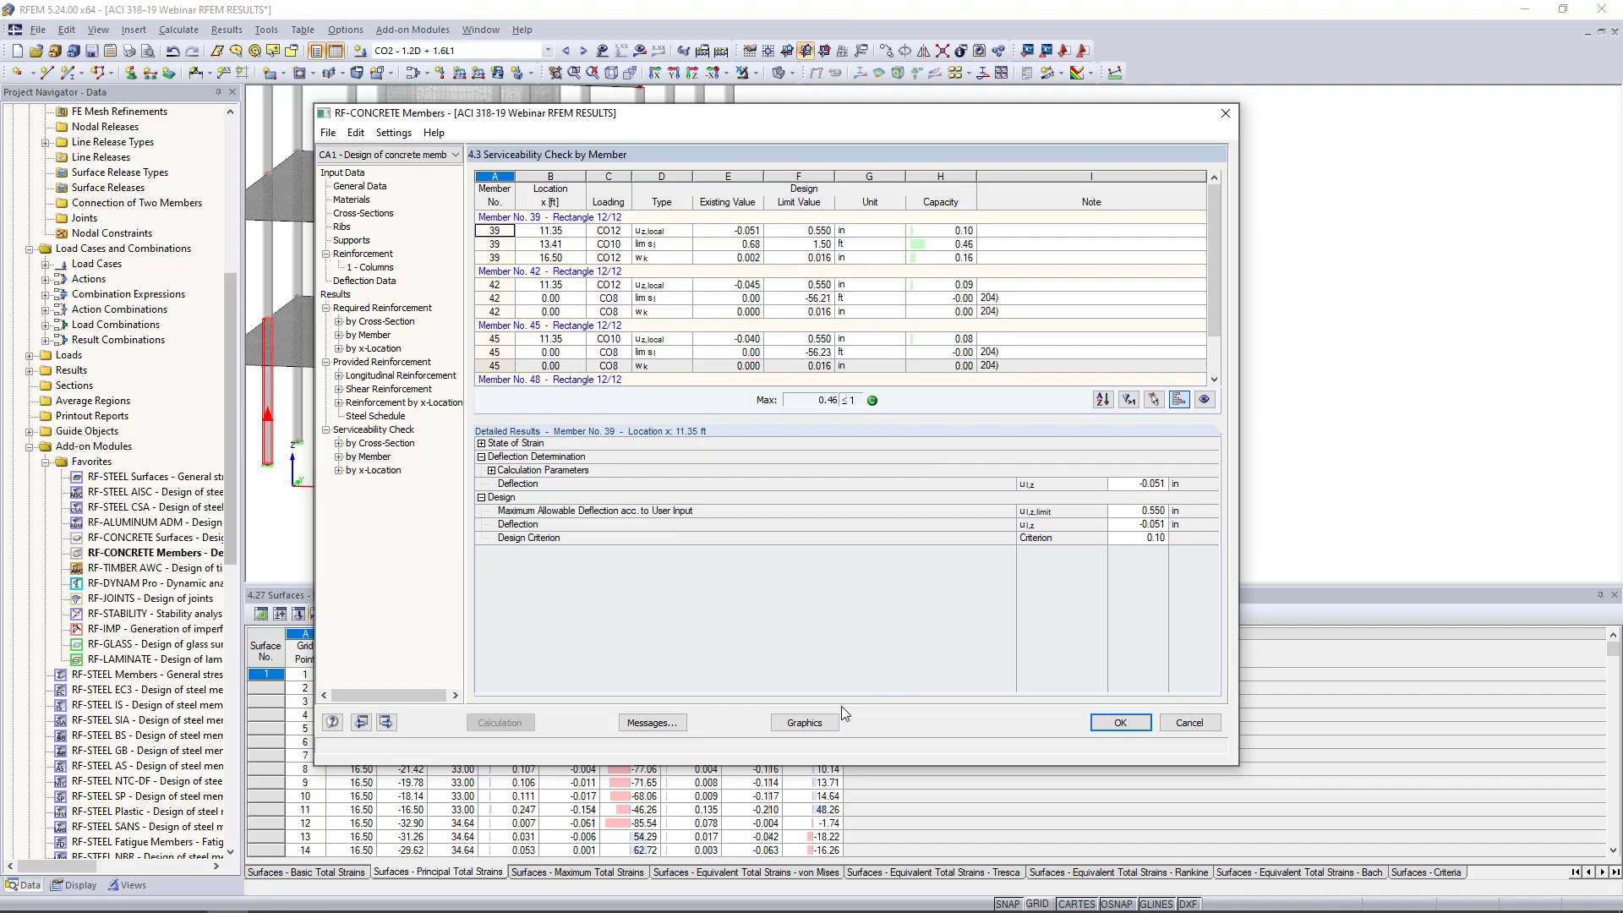
{"action": "left_click", "coordinate": [378, 323]}
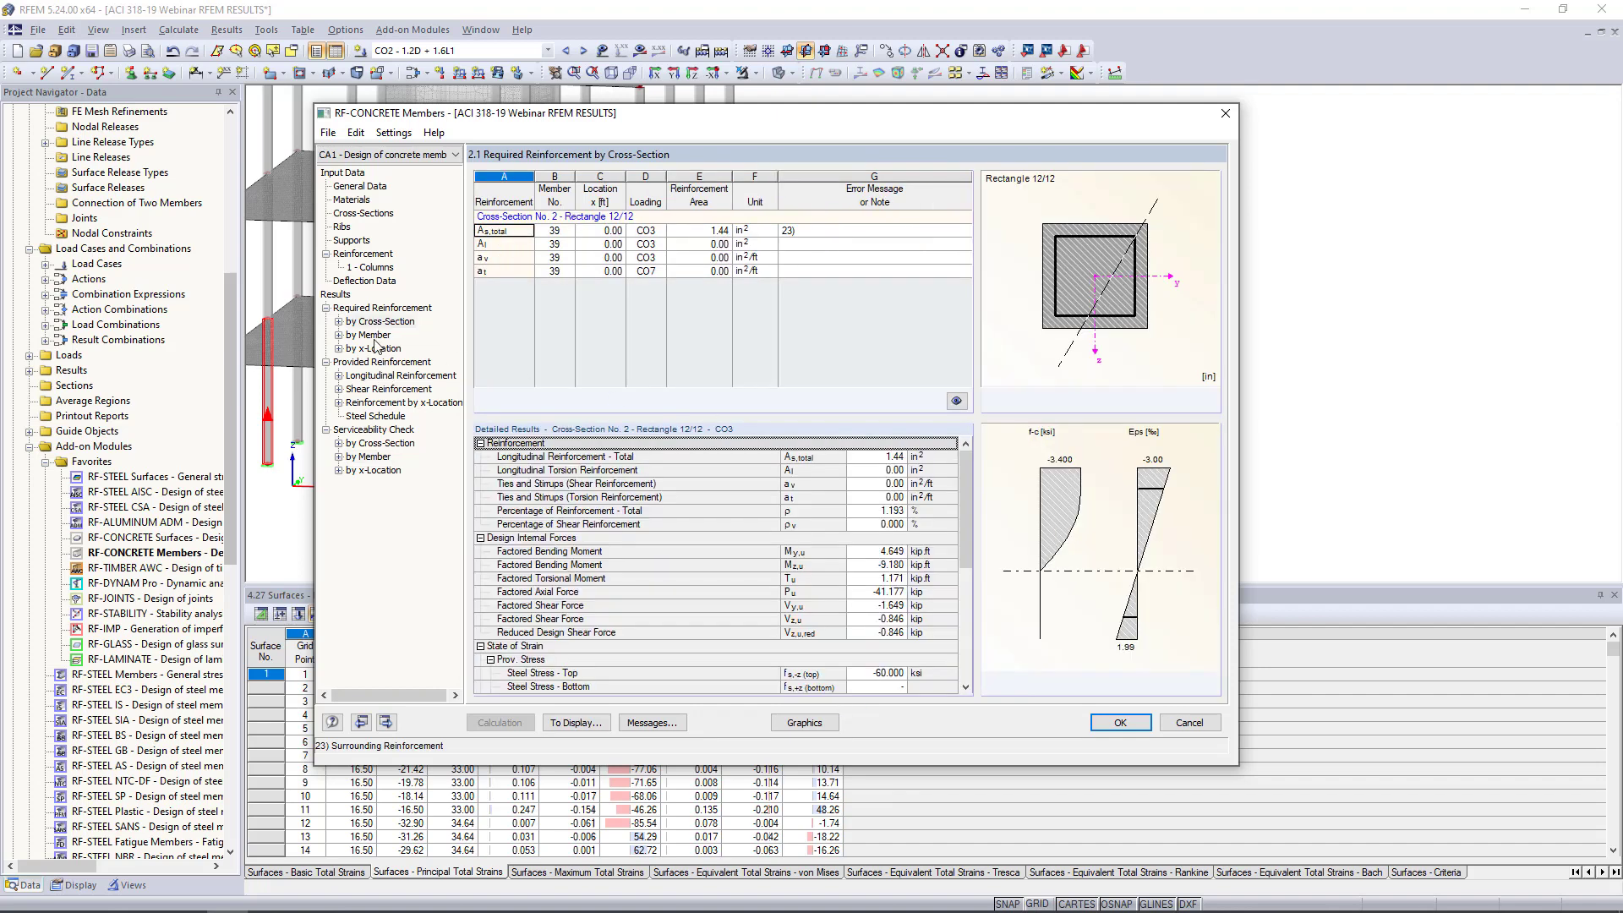
{"action": "left_click", "coordinate": [374, 377]}
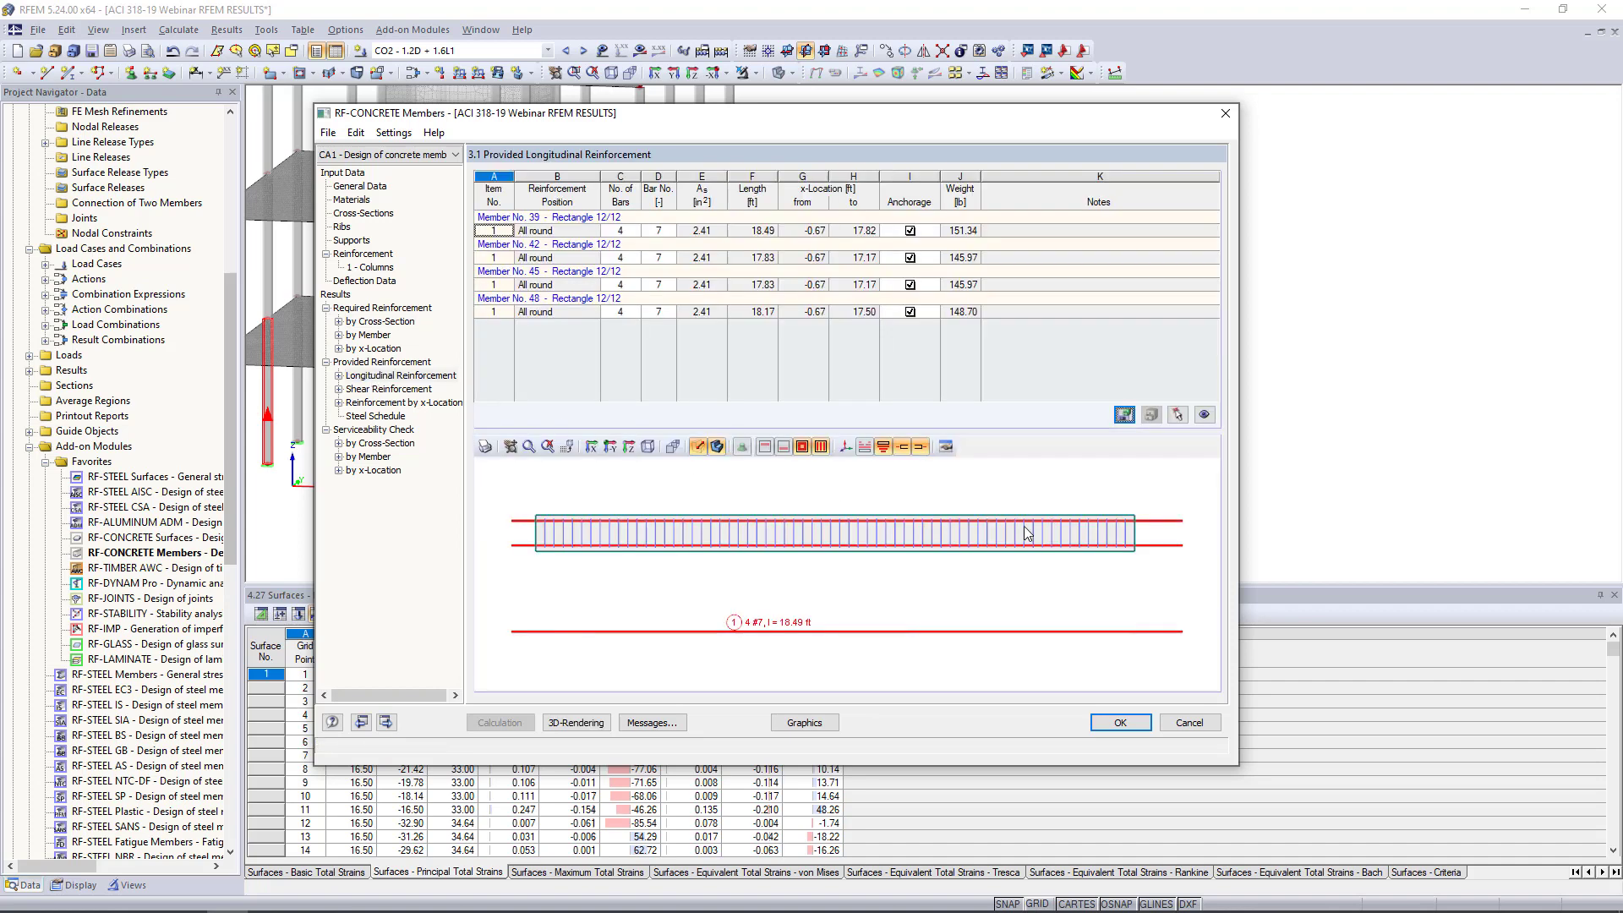
Step: Display the RF-CONCRETE Members CA1 results graphically in the model and hide the reinforcement rendering
{"action": "left_click", "coordinate": [803, 722]}
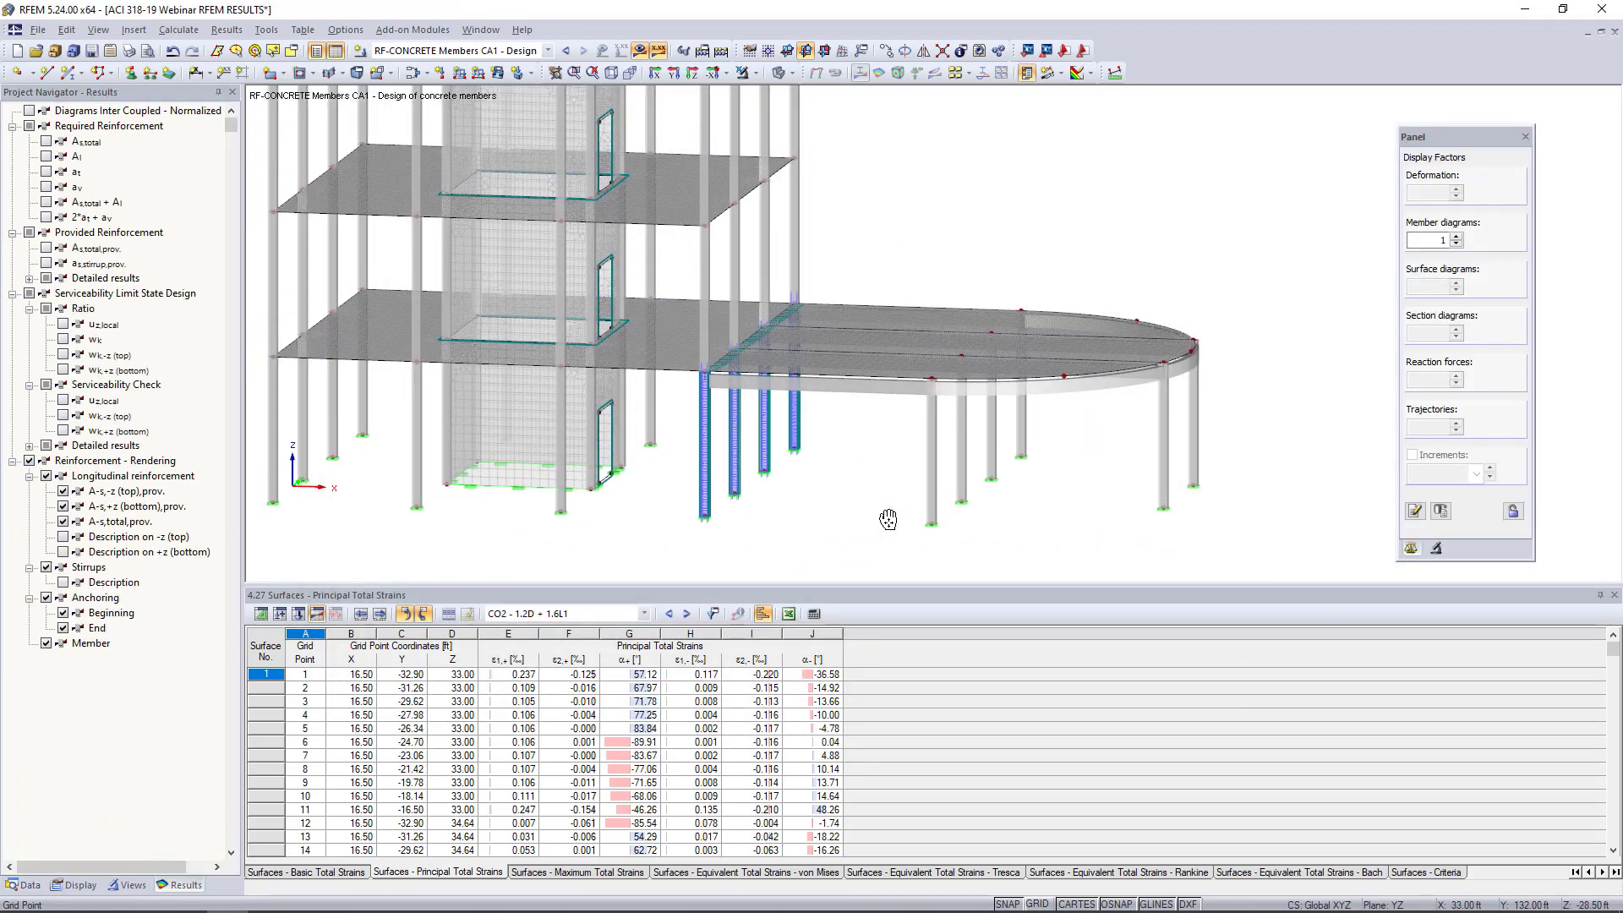
{"action": "left_click", "coordinate": [31, 462]}
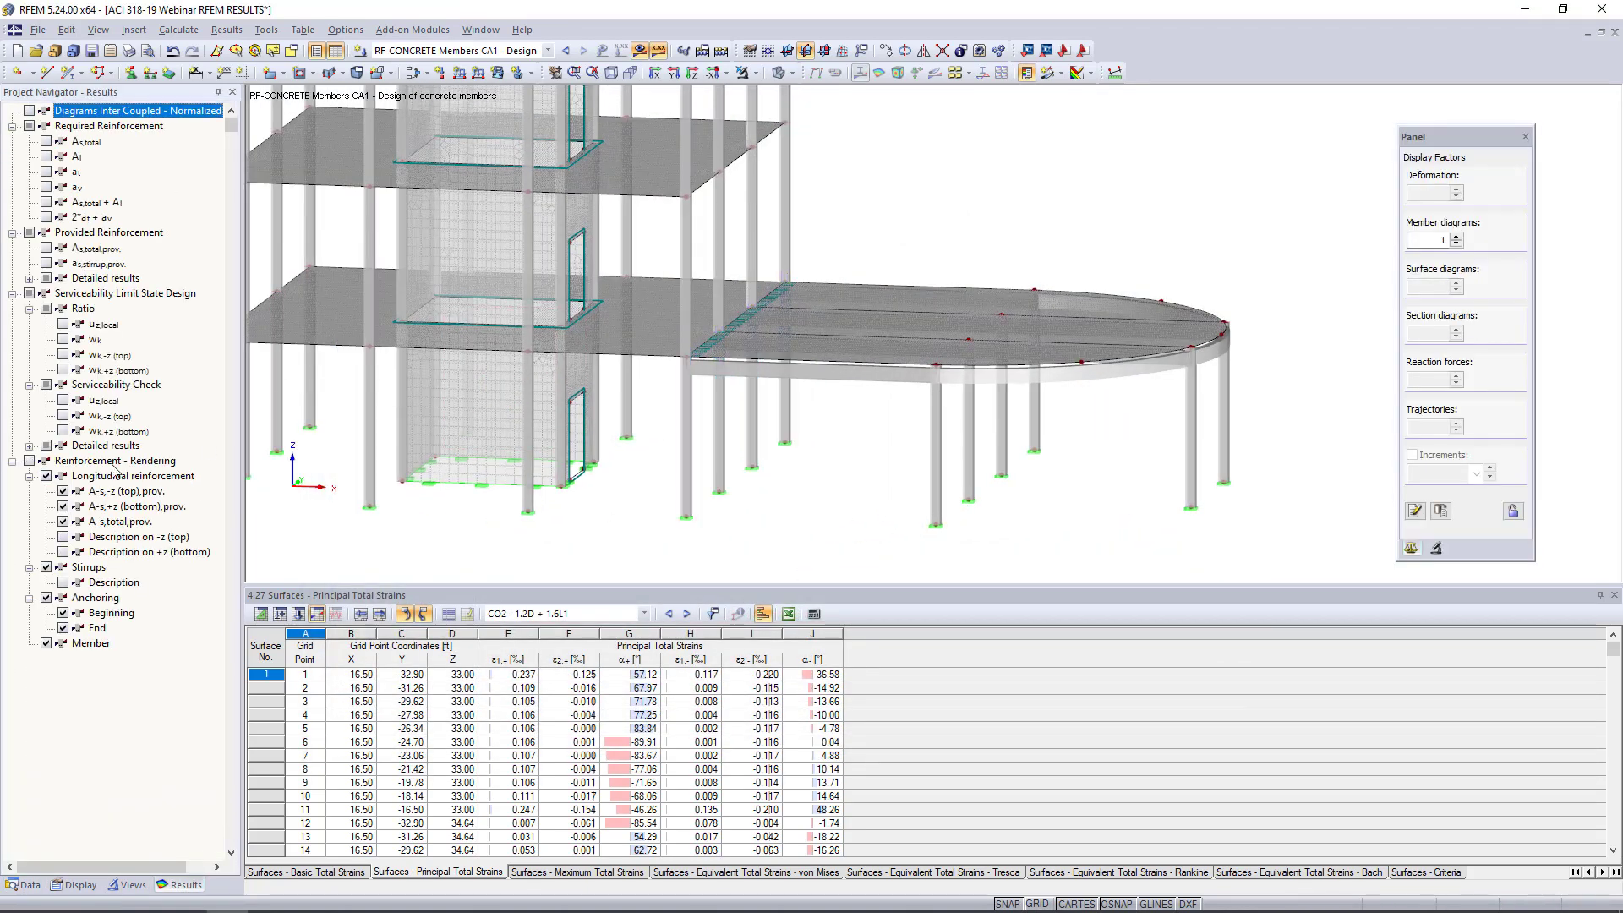
{"action": "left_click", "coordinate": [423, 52]}
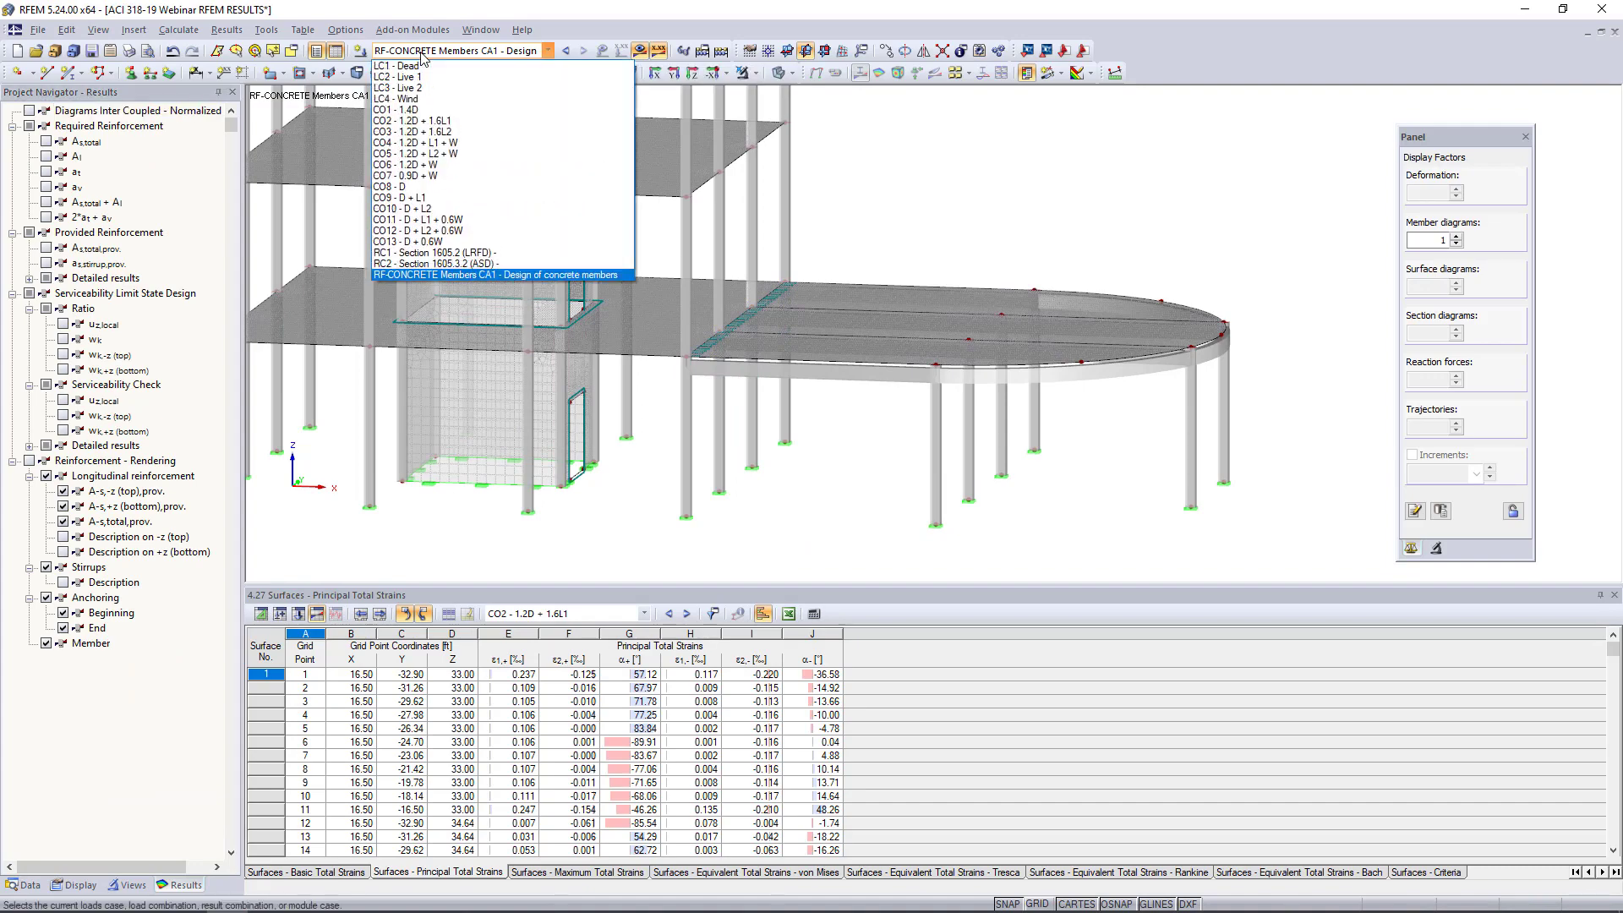
{"action": "left_click", "coordinate": [423, 277]}
Step: Select the four designed ground-floor columns and isolate them with Visibility by Selected Objects
{"action": "middle_click_drag", "start_coordinate": [804, 504], "coordinate": [856, 456], "text": "ctrl"}
{"action": "left_click_drag", "start_coordinate": [822, 519], "coordinate": [640, 424]}
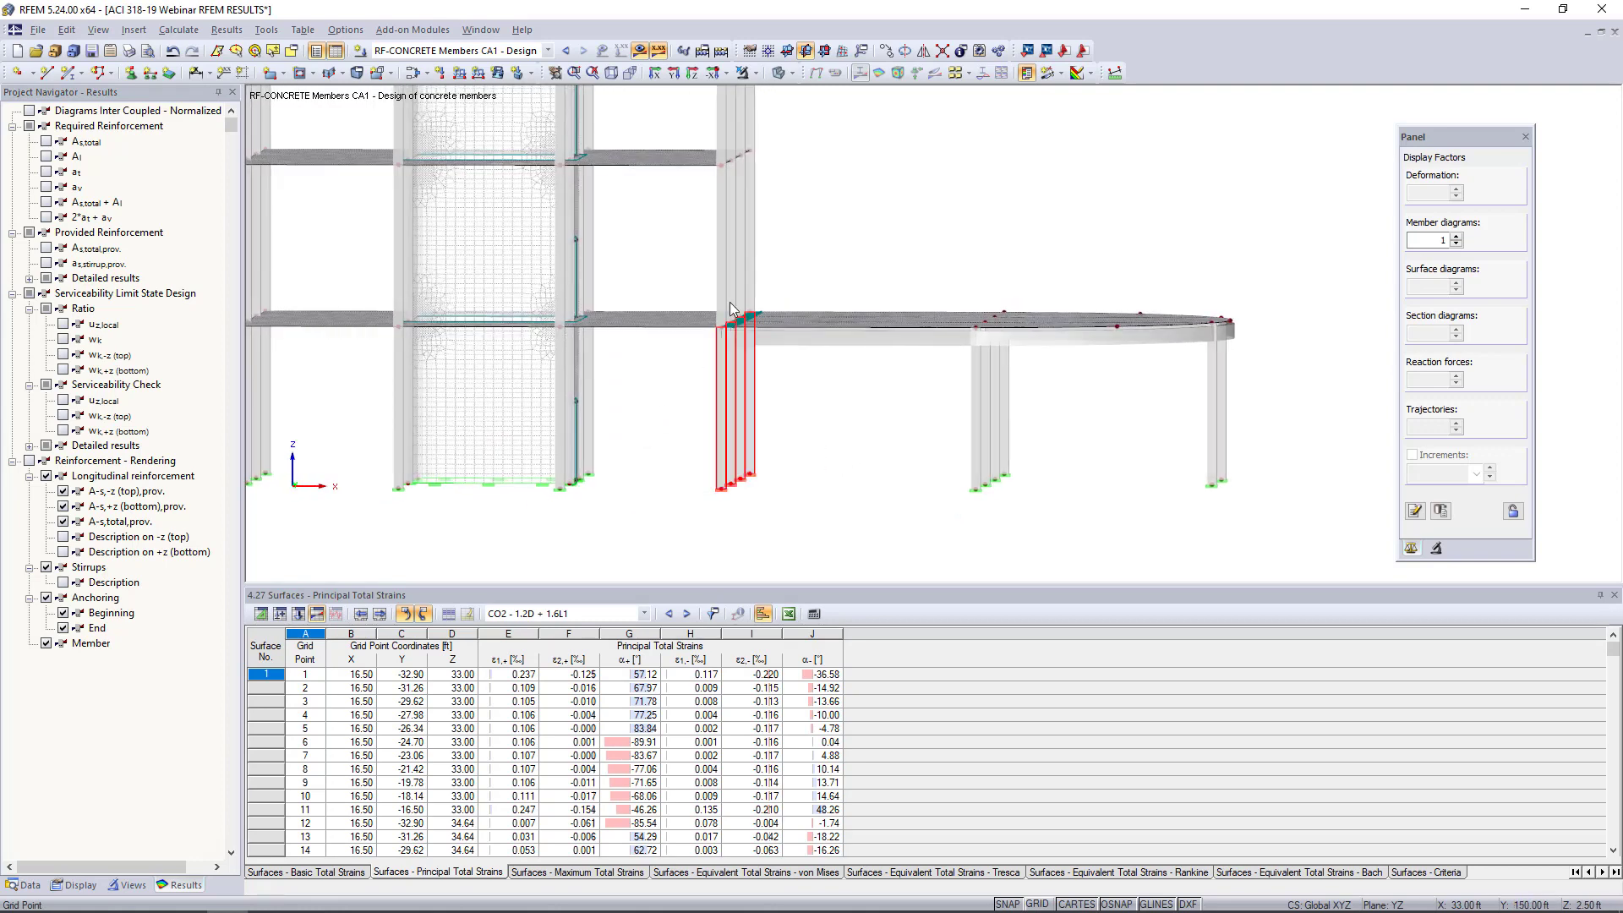
{"action": "left_click", "coordinate": [758, 74]}
{"action": "left_click", "coordinate": [755, 93]}
{"action": "middle_click_drag", "start_coordinate": [876, 252], "coordinate": [848, 272], "text": "ctrl"}
{"action": "scroll", "coordinate": [706, 392], "scroll_direction": "up", "scroll_amount": 7}
{"action": "middle_click_drag", "start_coordinate": [730, 371], "coordinate": [766, 378]}
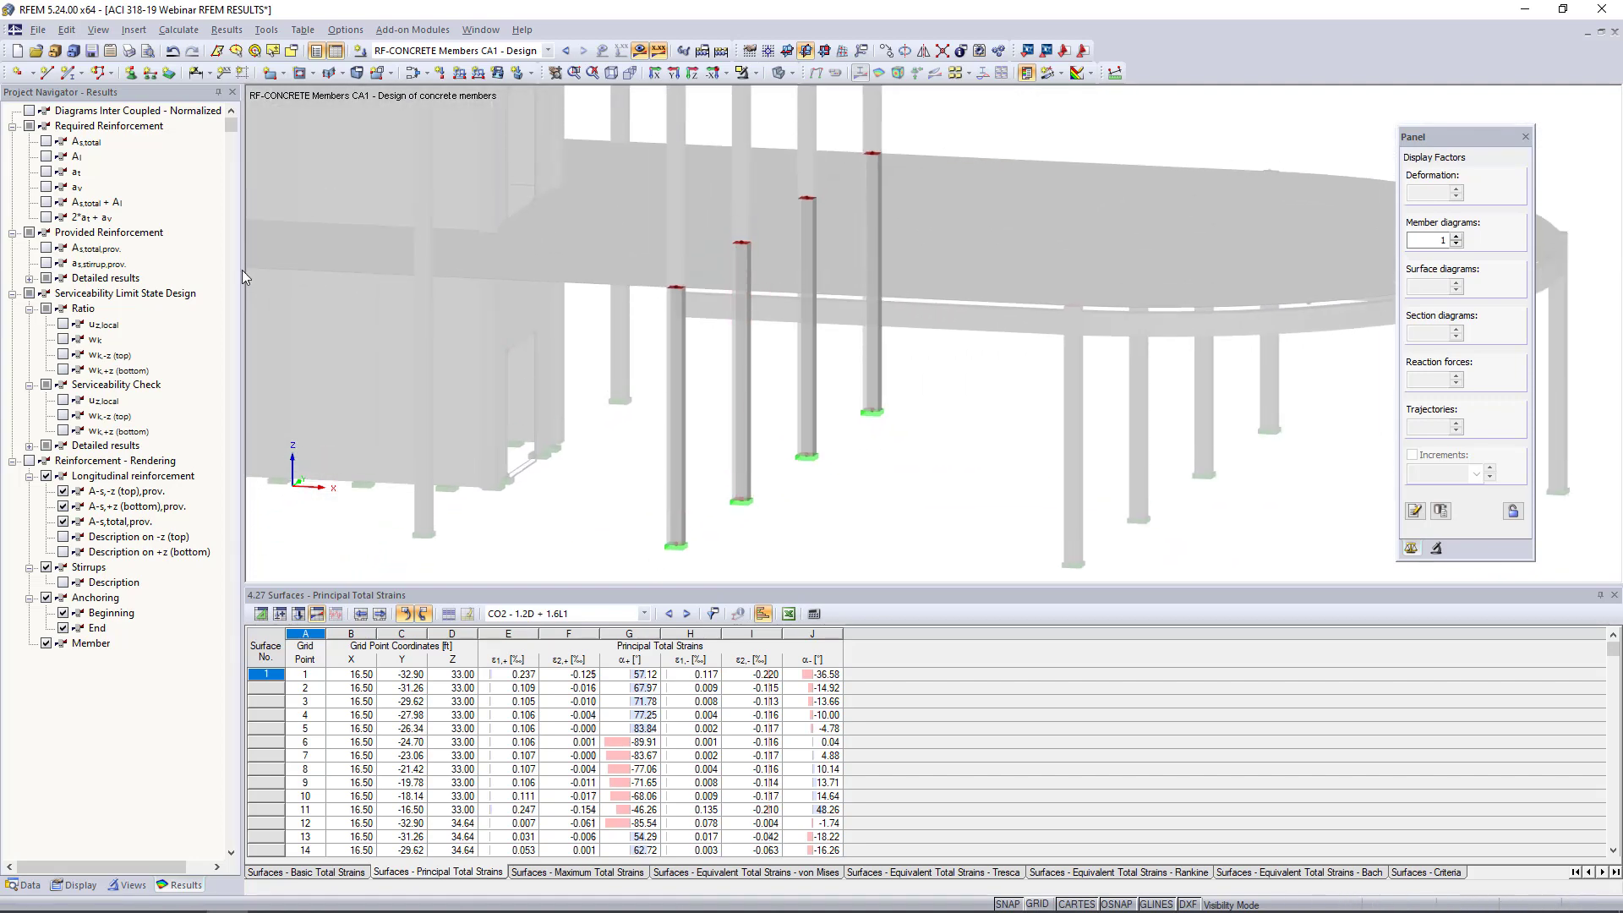
Step: Compare the columns' required and provided total longitudinal reinforcement diagrams, and show the provided stirrup reinforcement in place of the required one
{"action": "left_click", "coordinate": [47, 141]}
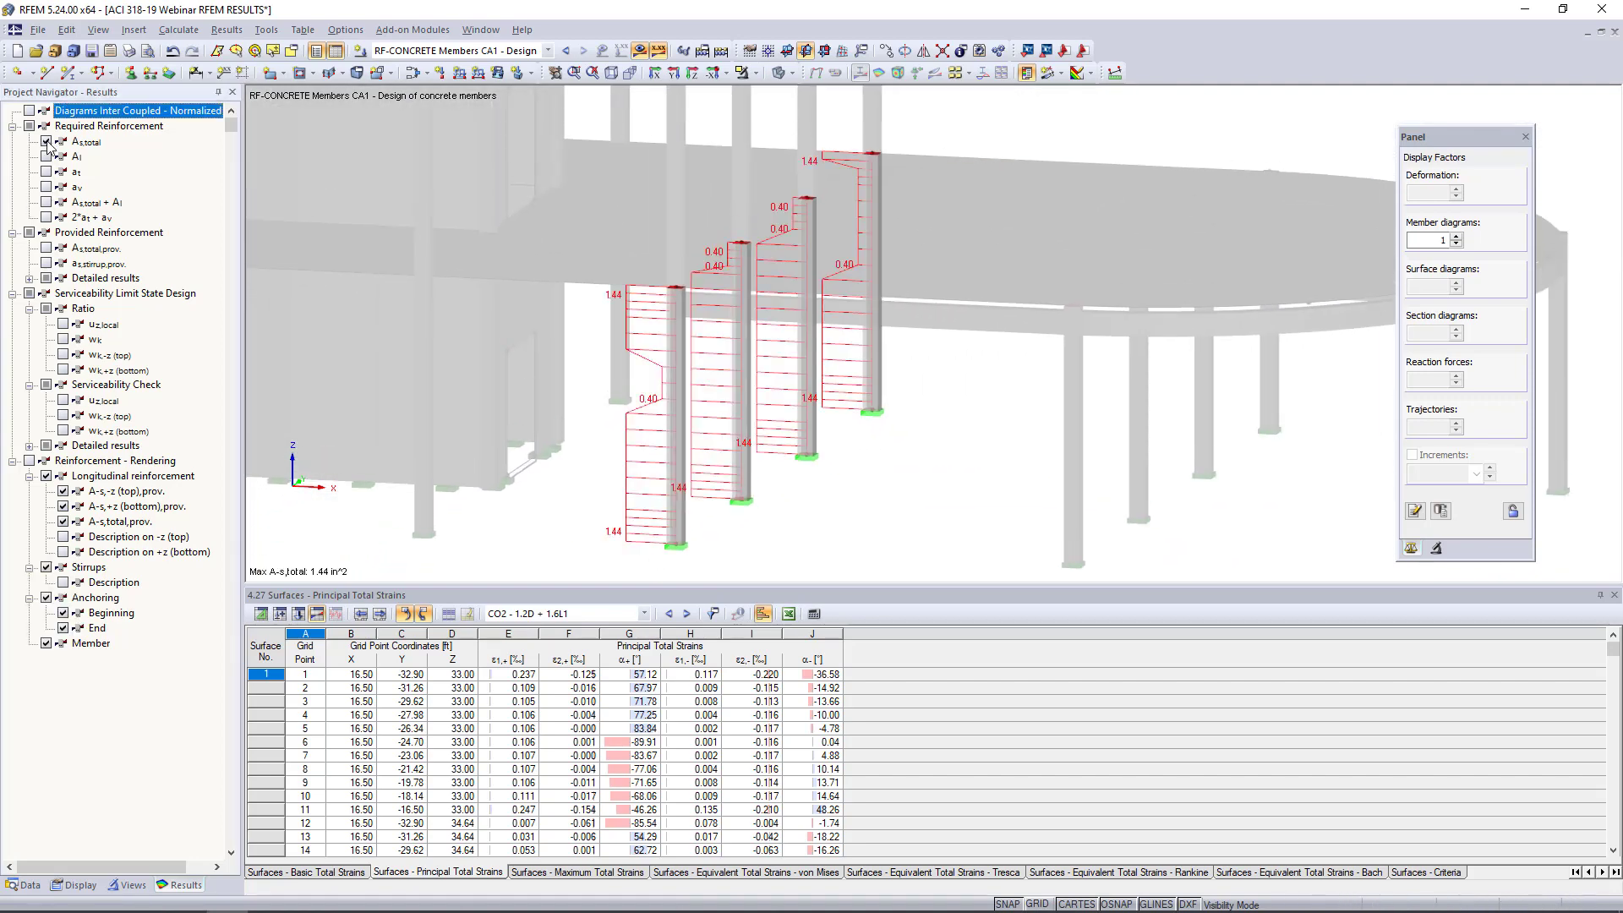
{"action": "middle_click_drag", "start_coordinate": [996, 456], "coordinate": [923, 460], "text": "ctrl"}
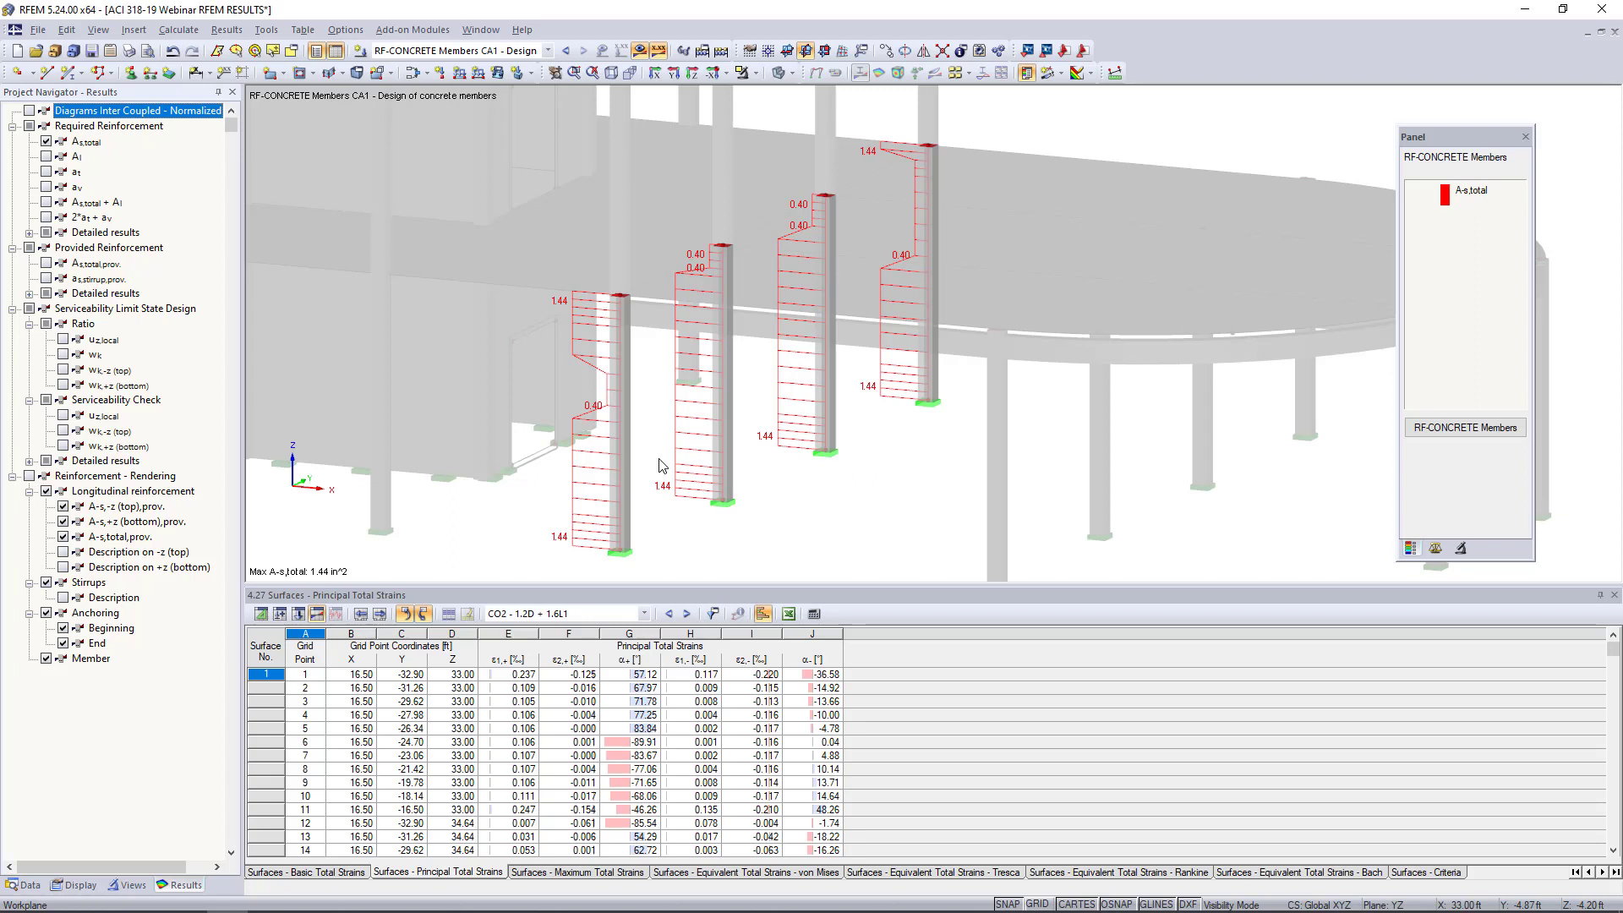
{"action": "left_click", "coordinate": [47, 263]}
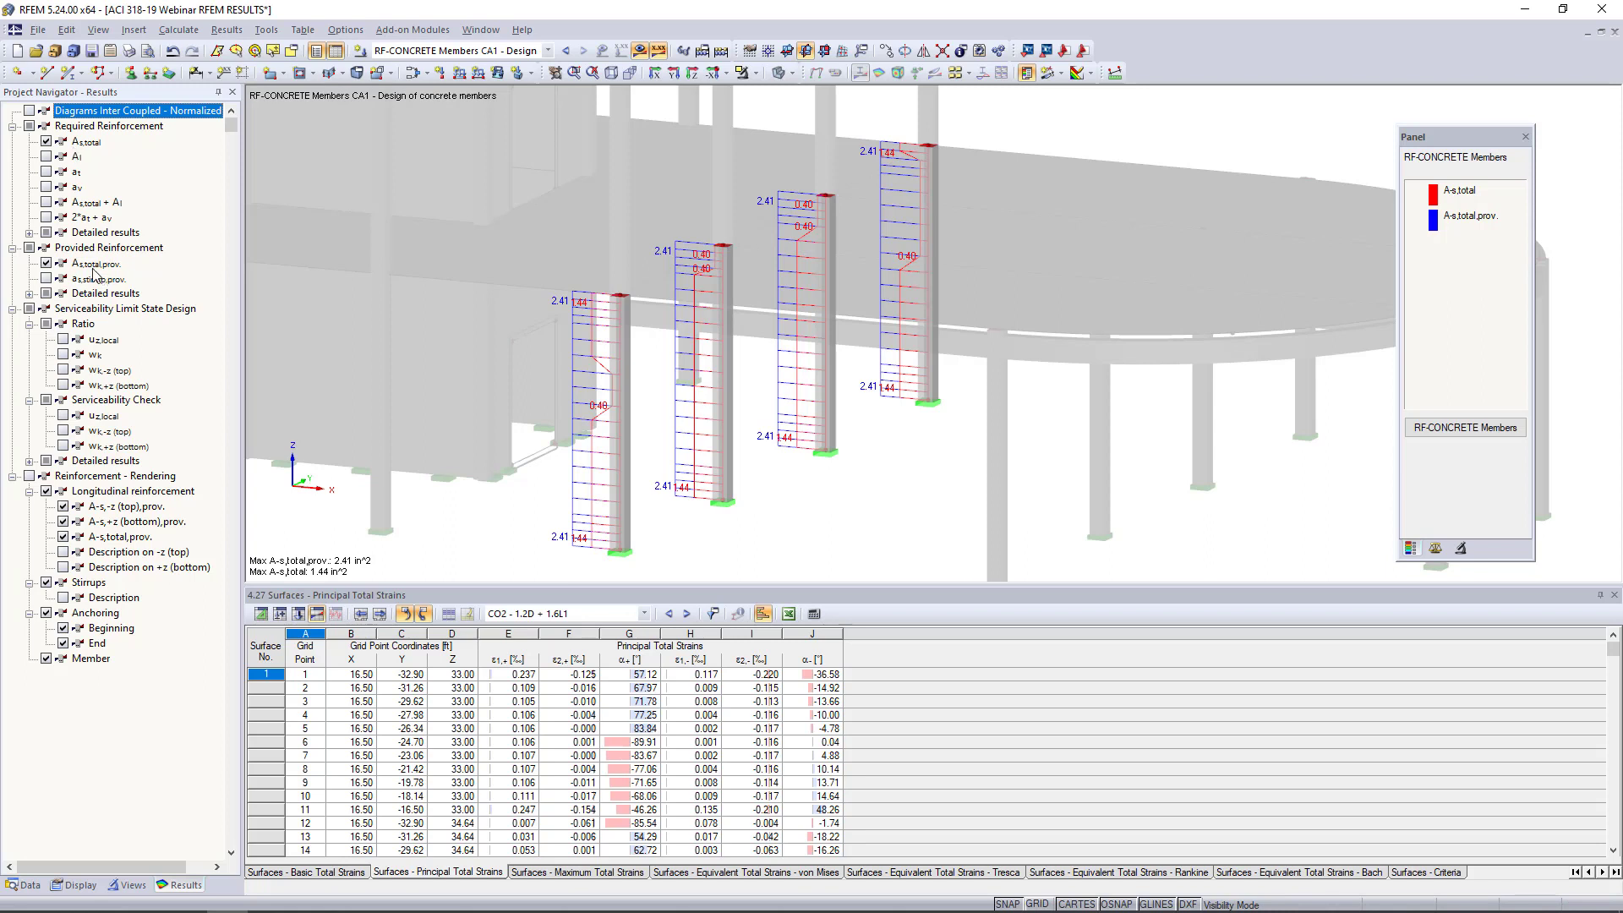
{"action": "left_click", "coordinate": [47, 141]}
{"action": "left_click", "coordinate": [46, 278]}
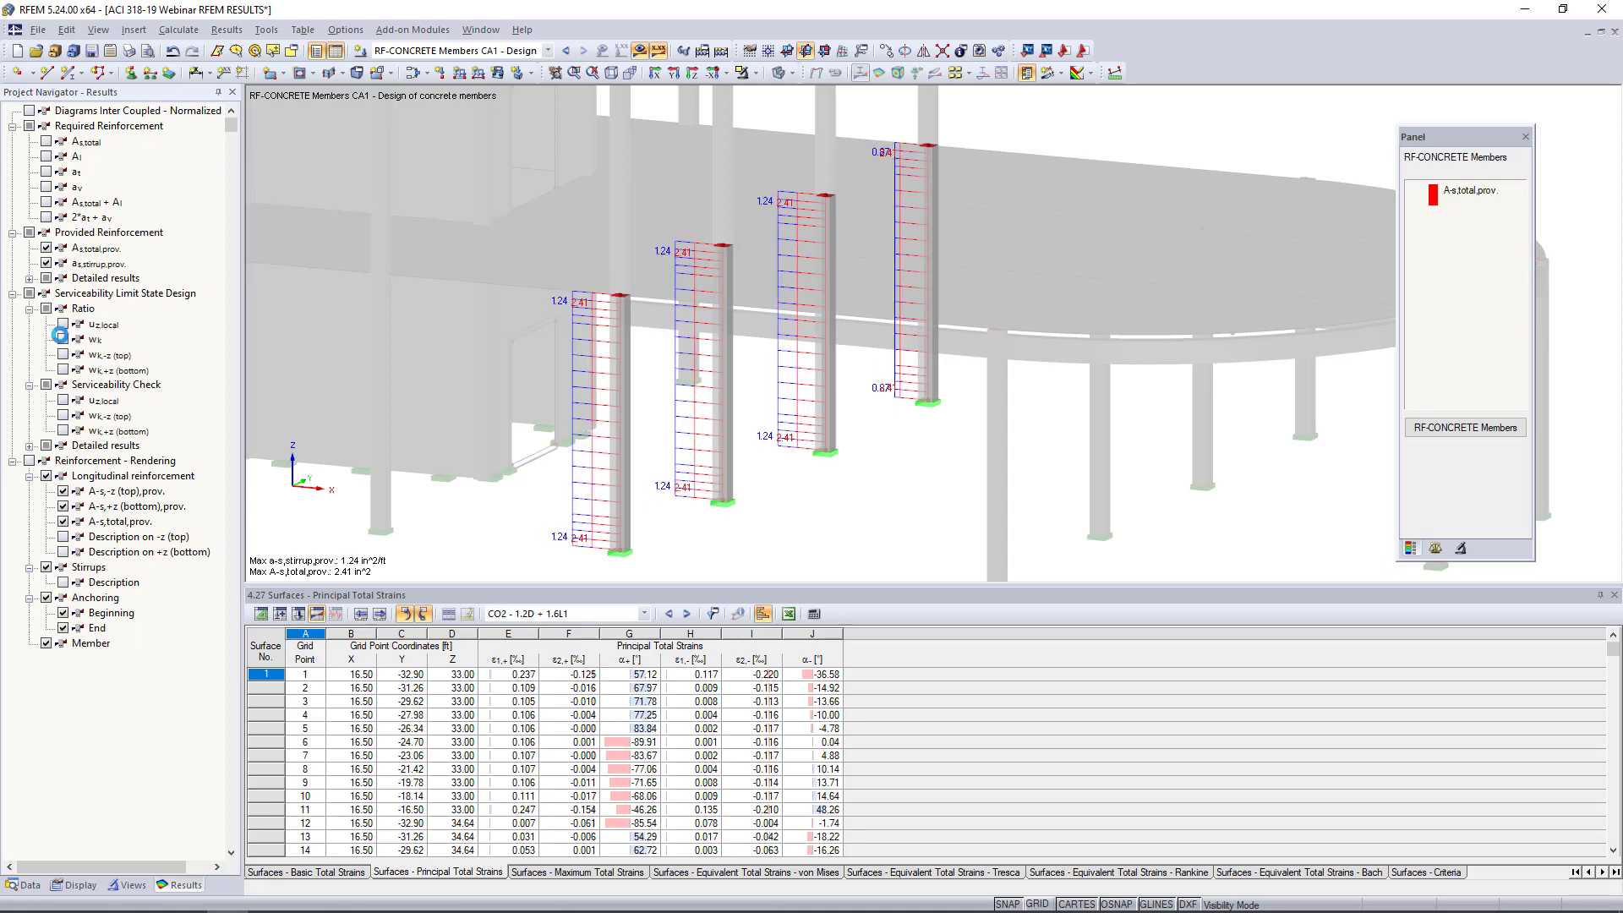
Step: Examine the serviceability ratio for local z-deflection on the columns without the provided reinforcement diagrams, and switch it off
{"action": "left_click", "coordinate": [63, 325]}
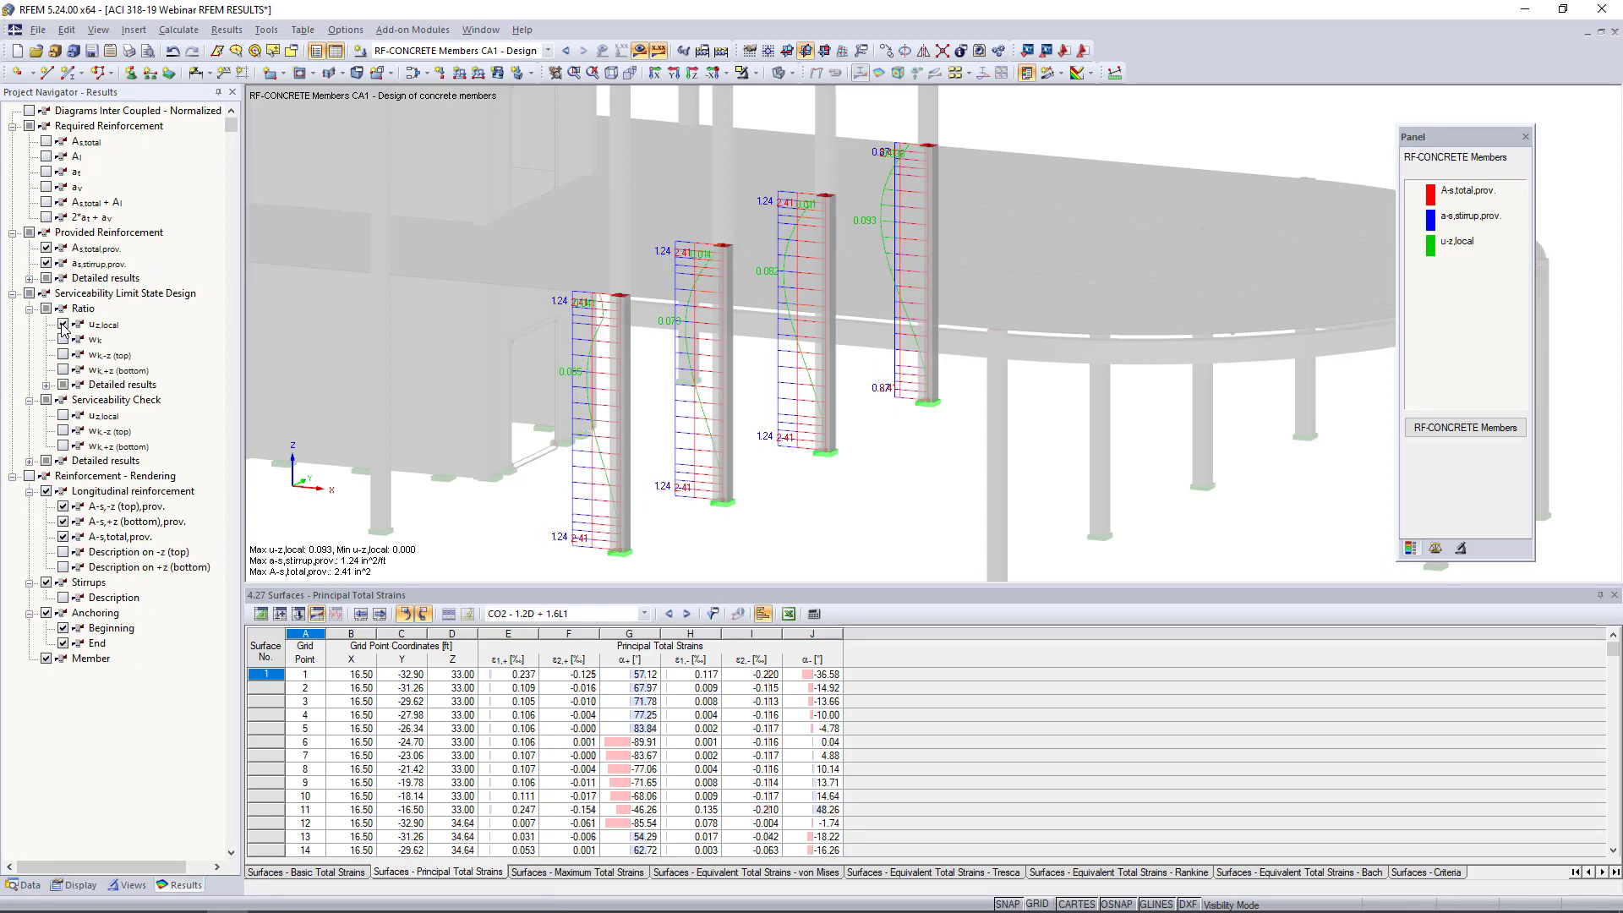
{"action": "left_click", "coordinate": [46, 248]}
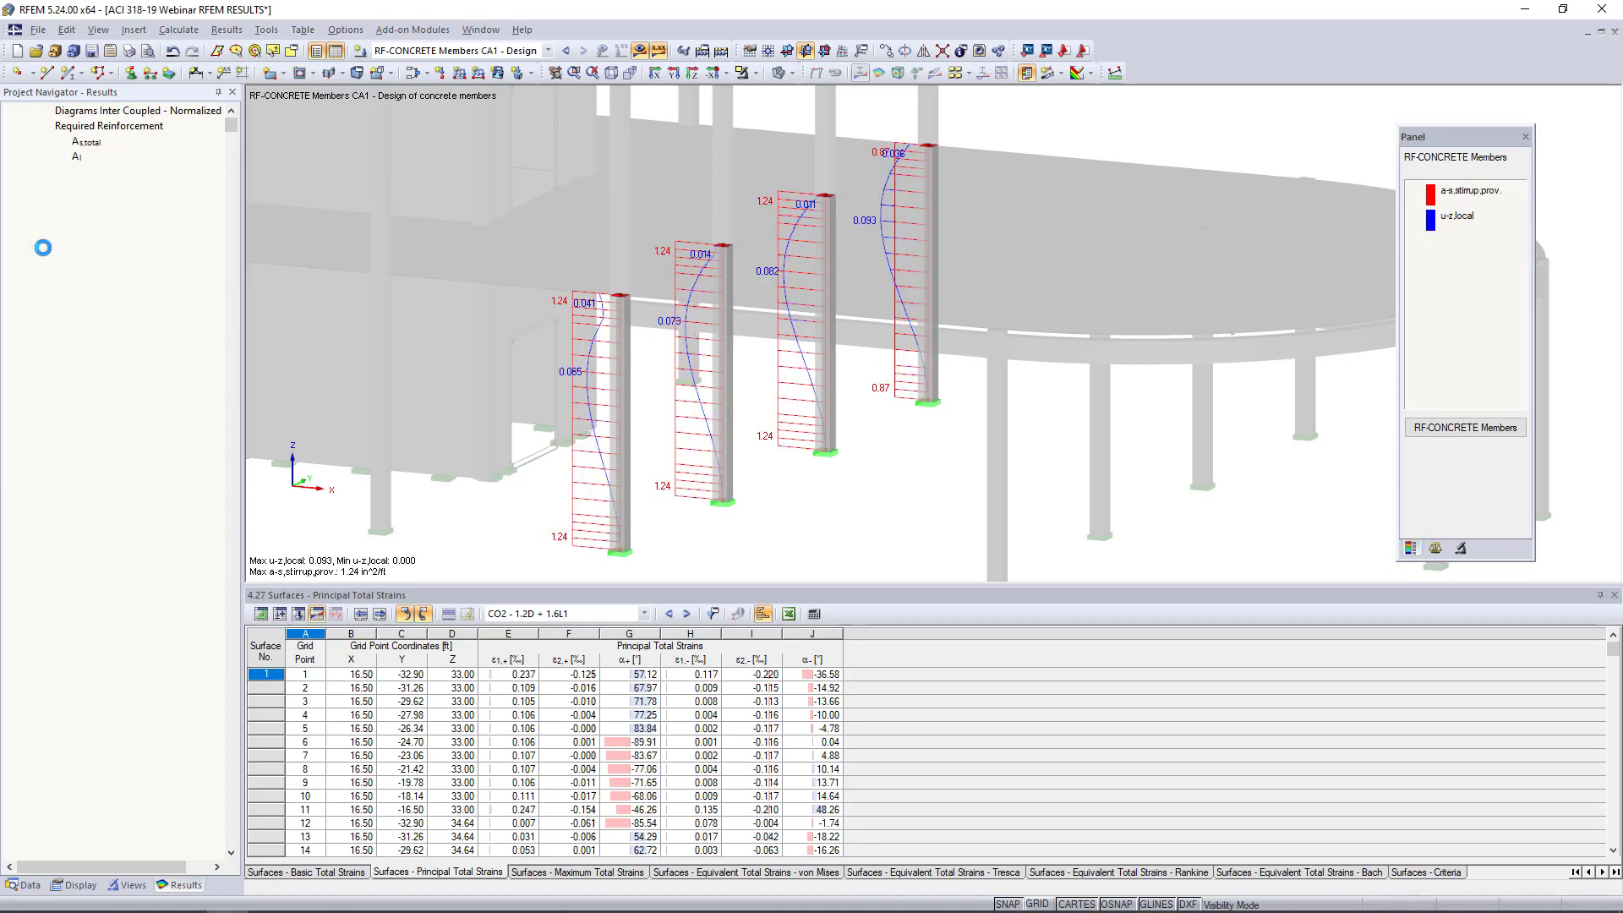
{"action": "left_click", "coordinate": [46, 264]}
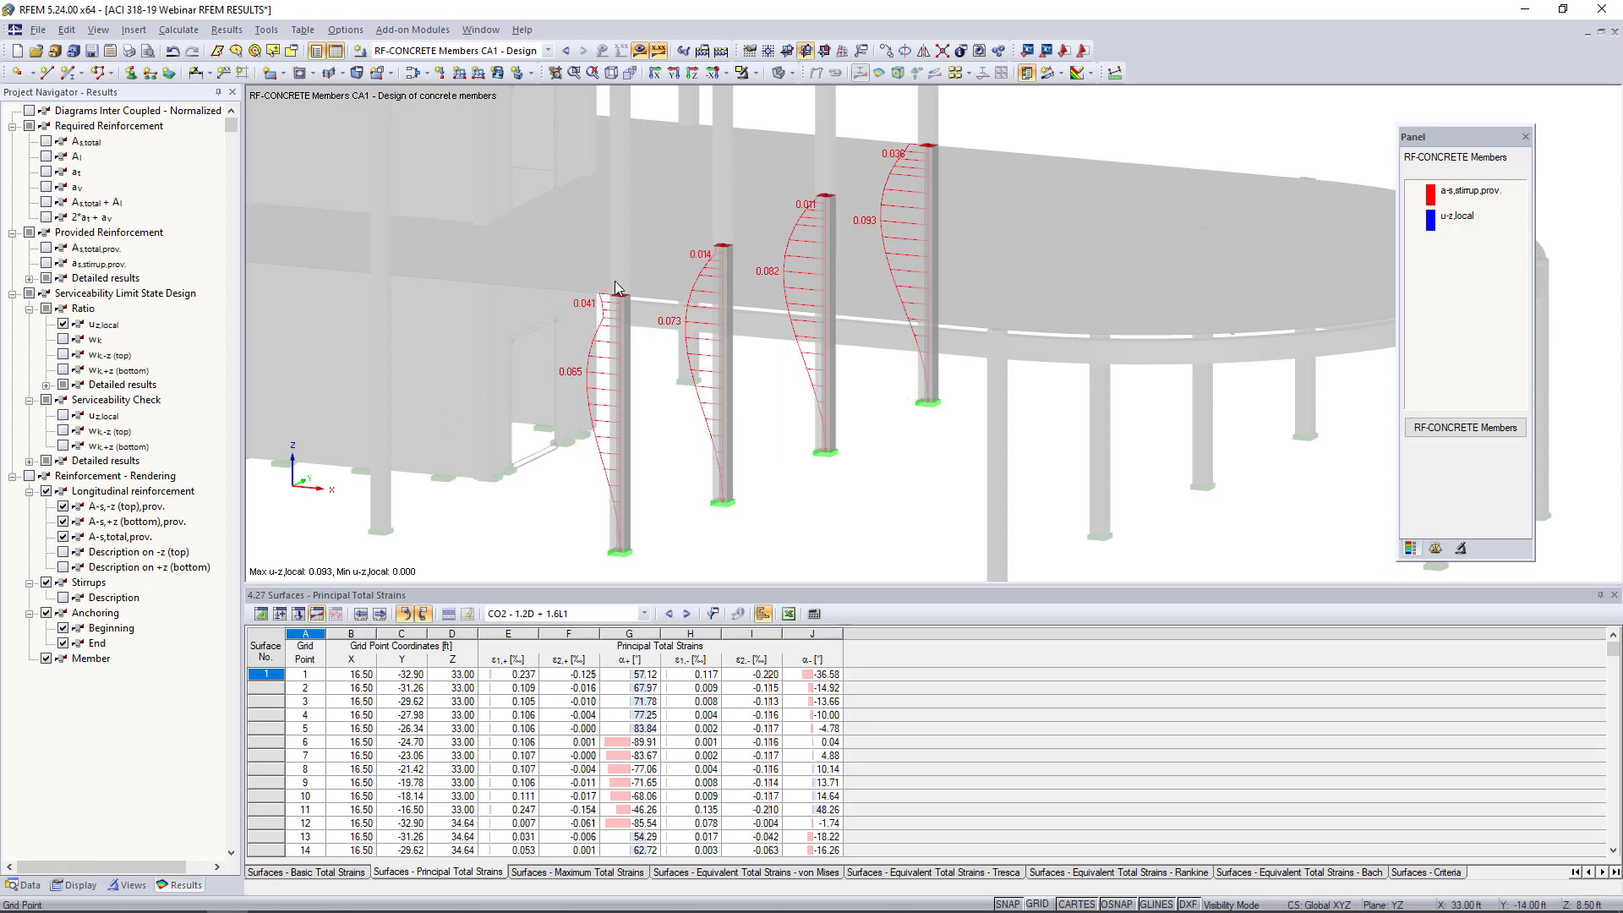
{"action": "left_click", "coordinate": [63, 324]}
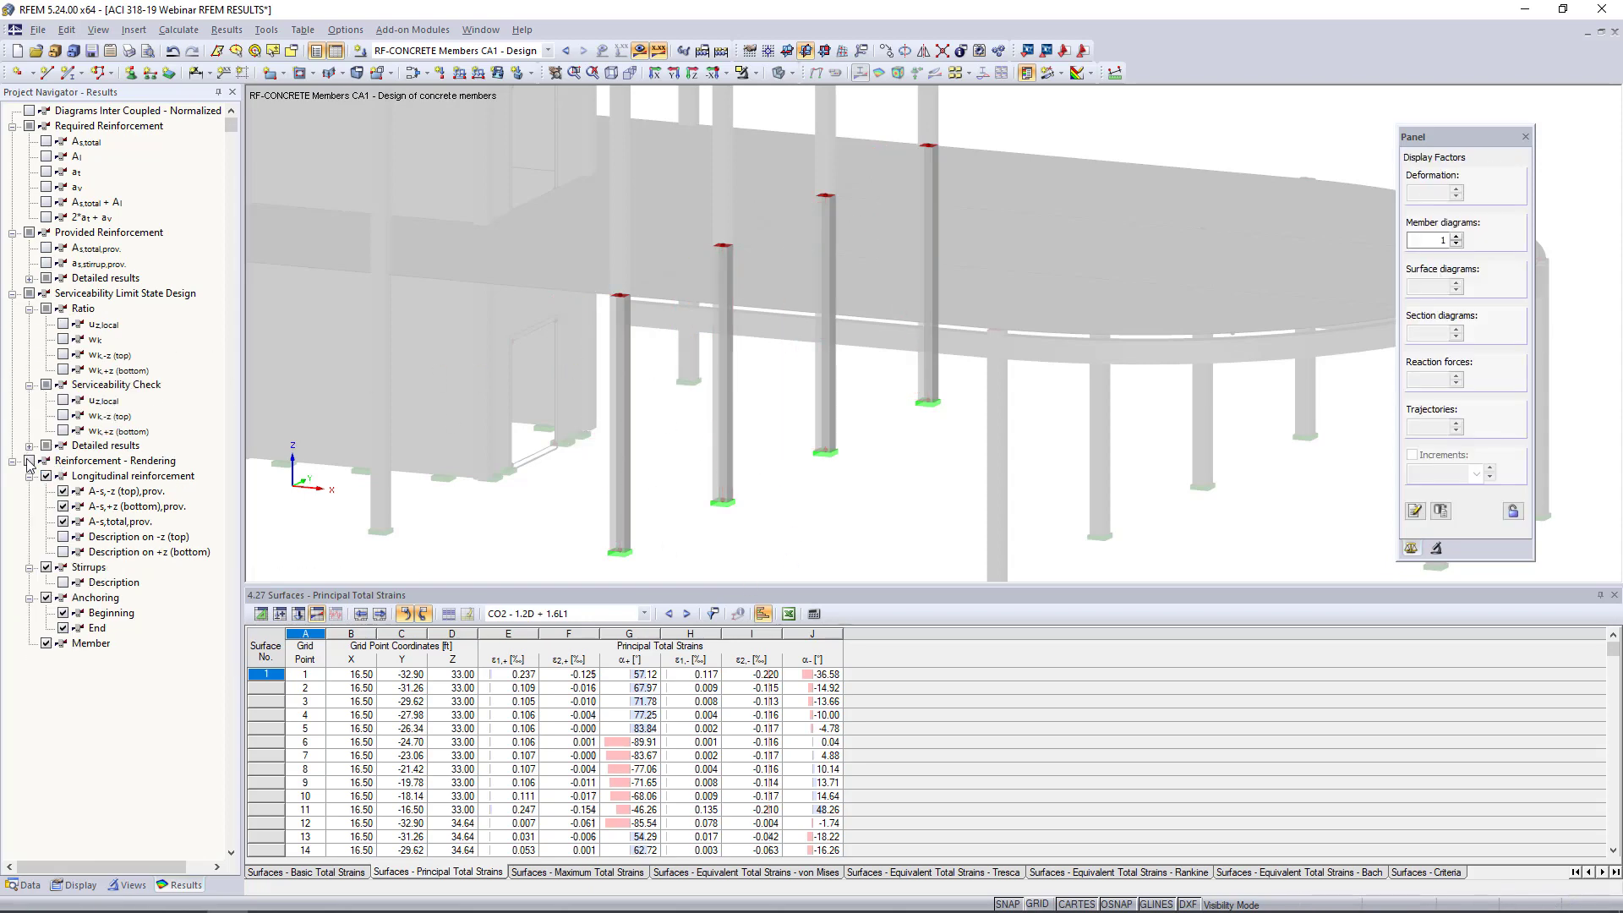
Step: Show the reinforcement rendering in the four columns and inspect the bars and stirrups up close
{"action": "left_click", "coordinate": [29, 461]}
{"action": "mouse_move", "coordinate": [719, 451]}
{"action": "middle_mouse_down", "text": "ctrl"}
{"action": "mouse_move", "coordinate": [634, 464]}
{"action": "mouse_move", "coordinate": [700, 467]}
{"action": "middle_mouse_up", "text": "ctrl"}
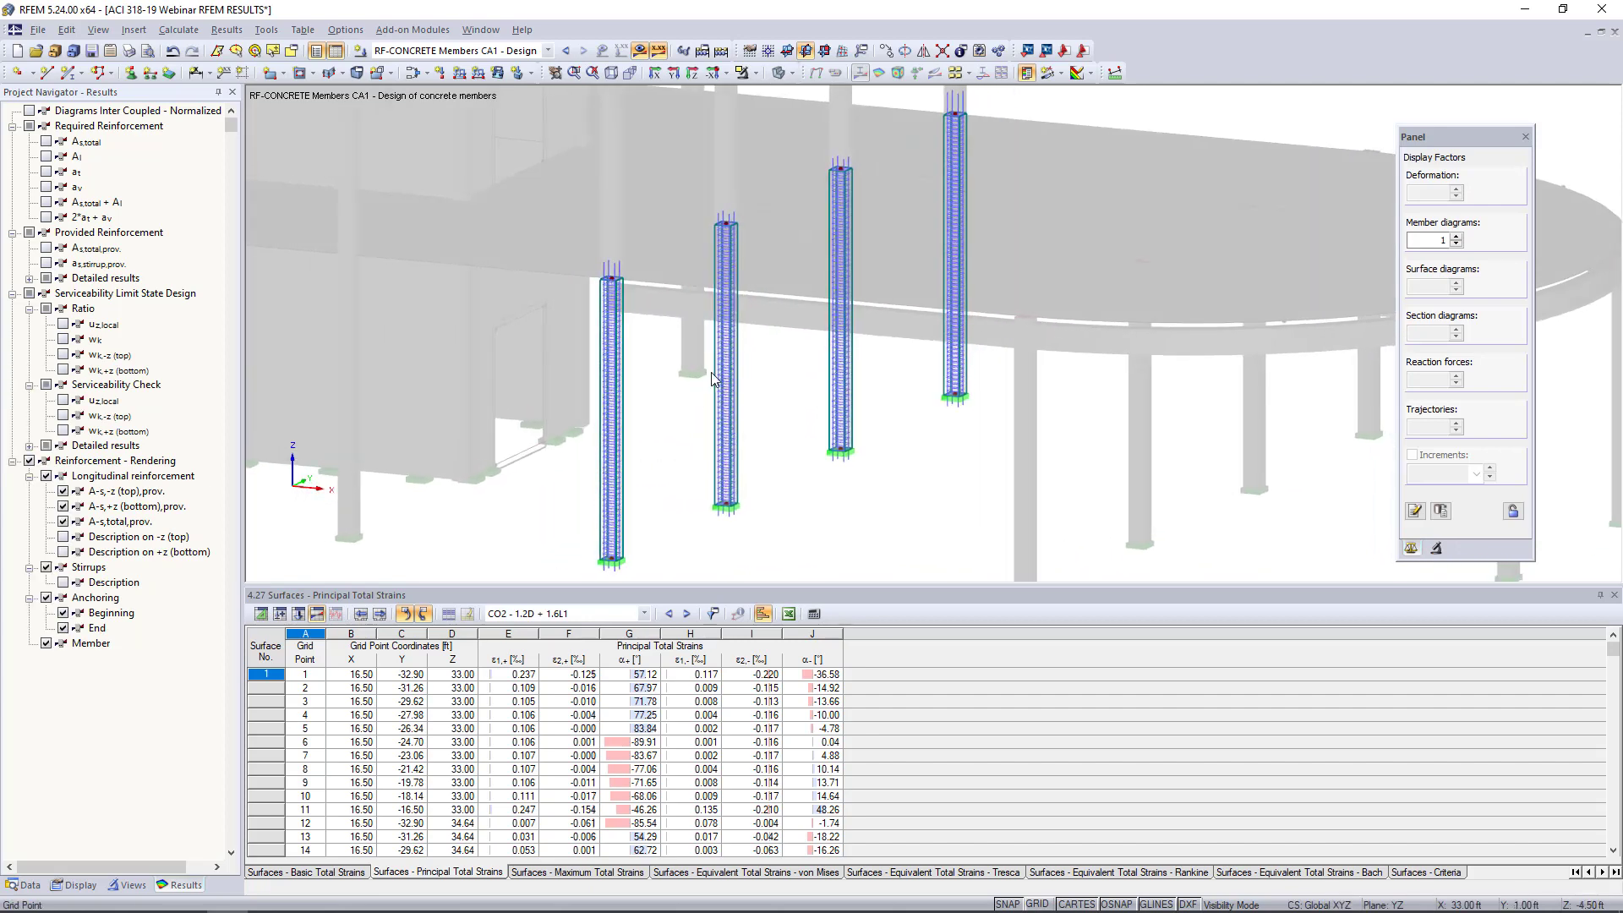
{"action": "scroll", "coordinate": [587, 267], "scroll_direction": "up", "scroll_amount": 5}
{"action": "scroll", "coordinate": [626, 269], "scroll_direction": "up", "scroll_amount": 3}
{"action": "scroll", "coordinate": [656, 299], "scroll_direction": "down", "scroll_amount": 6}
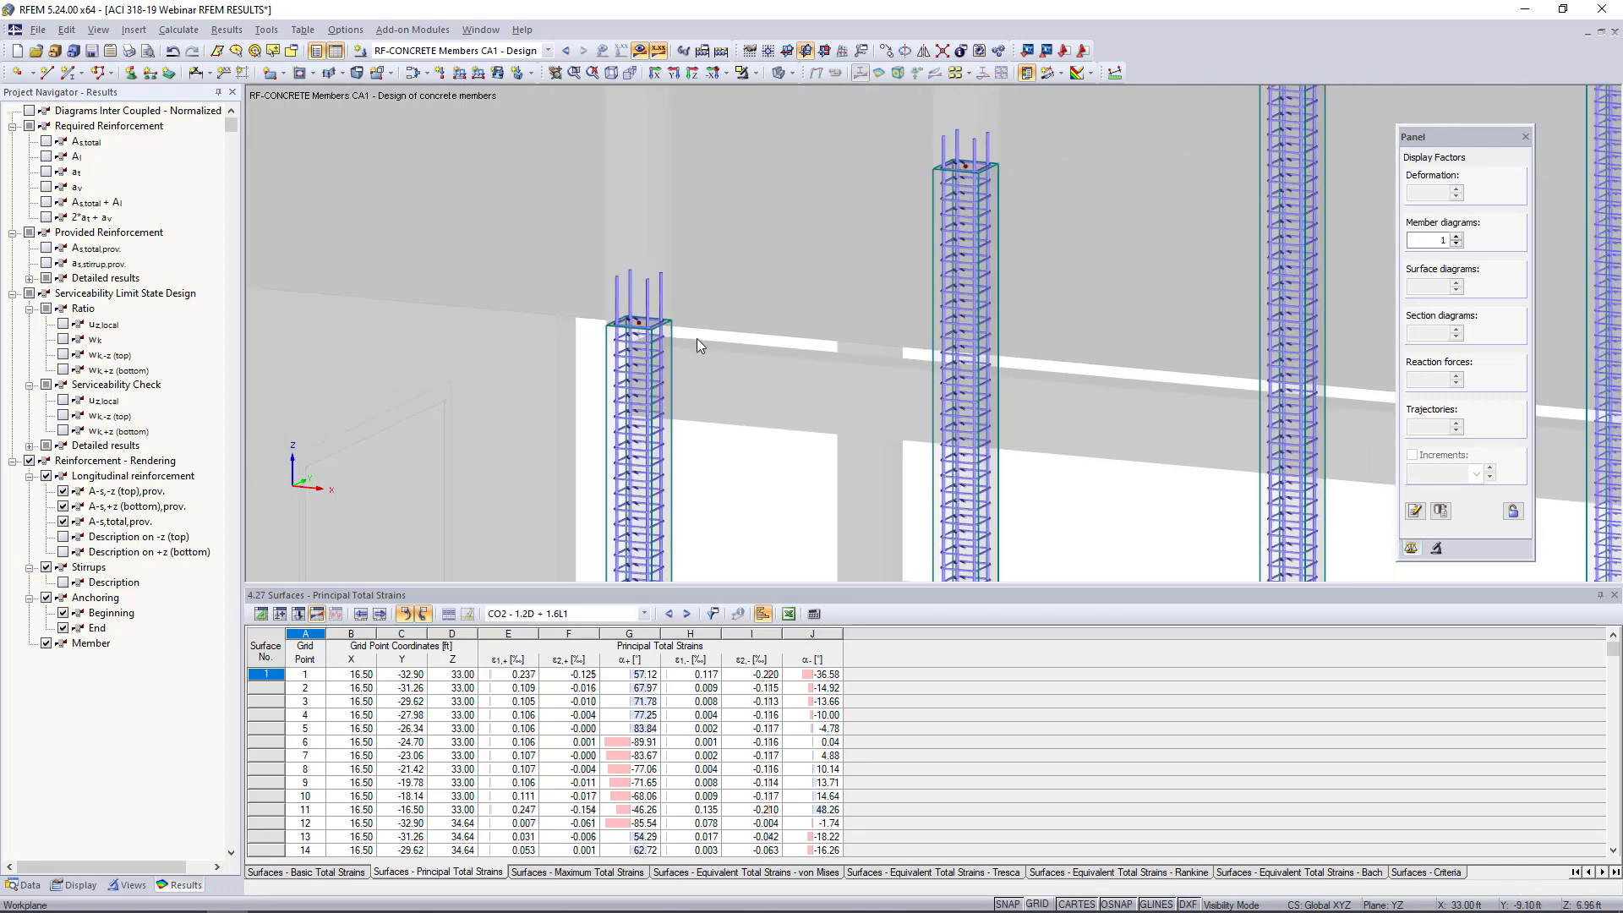
{"action": "middle_click_drag", "start_coordinate": [803, 404], "coordinate": [829, 353], "text": "ctrl"}
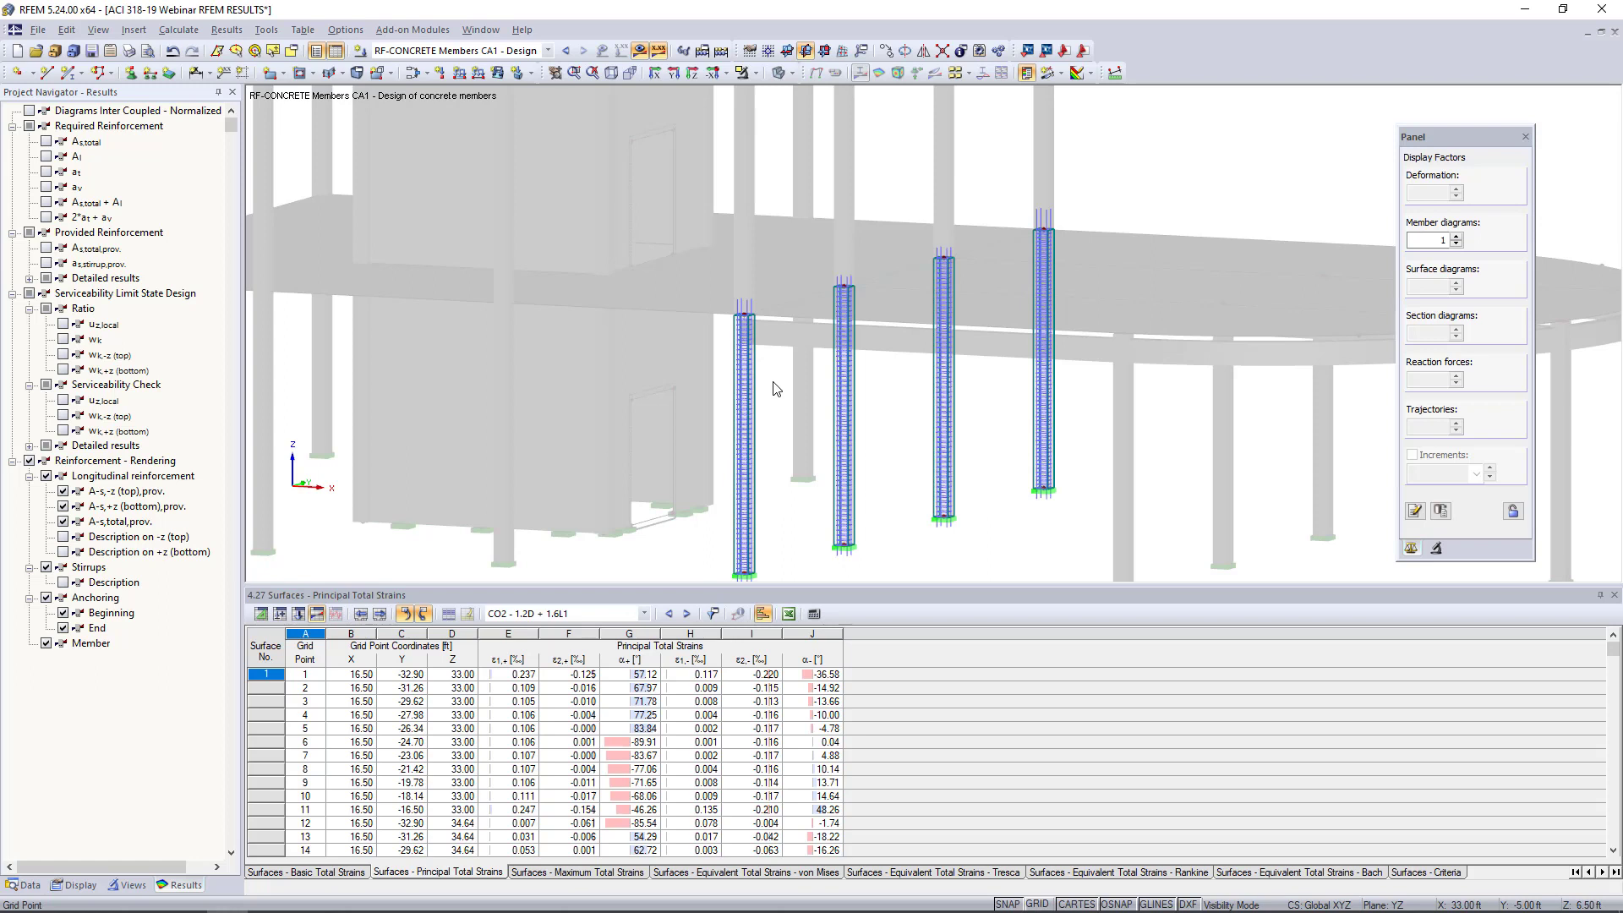
Step: Cancel the visibility mode to restore the full model and hide the column design results
{"action": "left_click", "coordinate": [24, 885]}
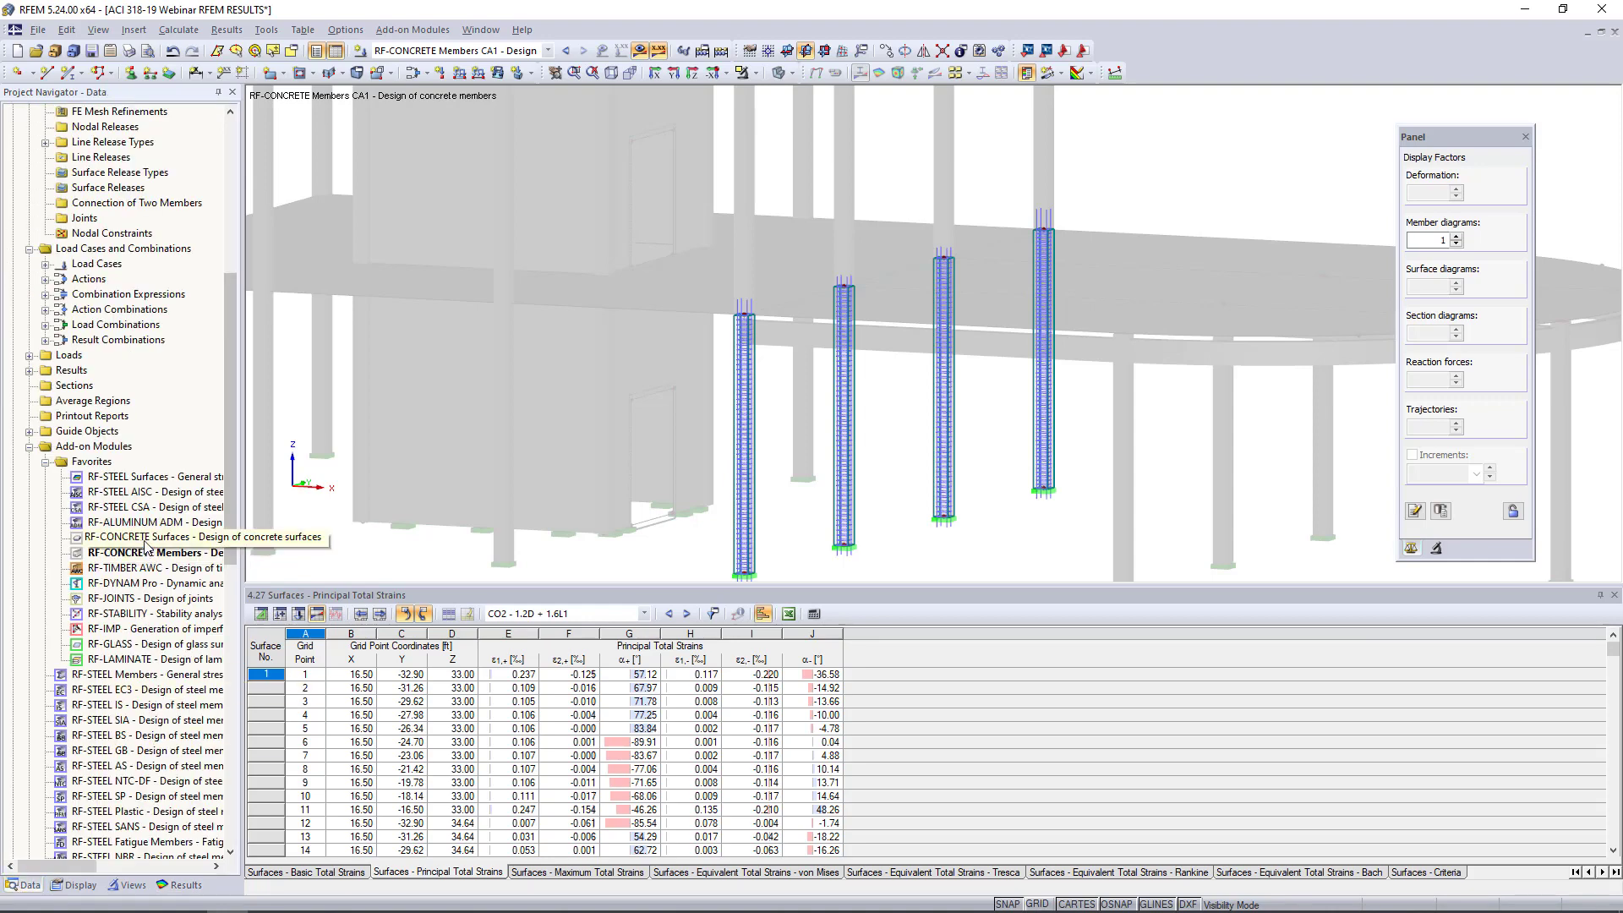
{"action": "left_click", "coordinate": [755, 73]}
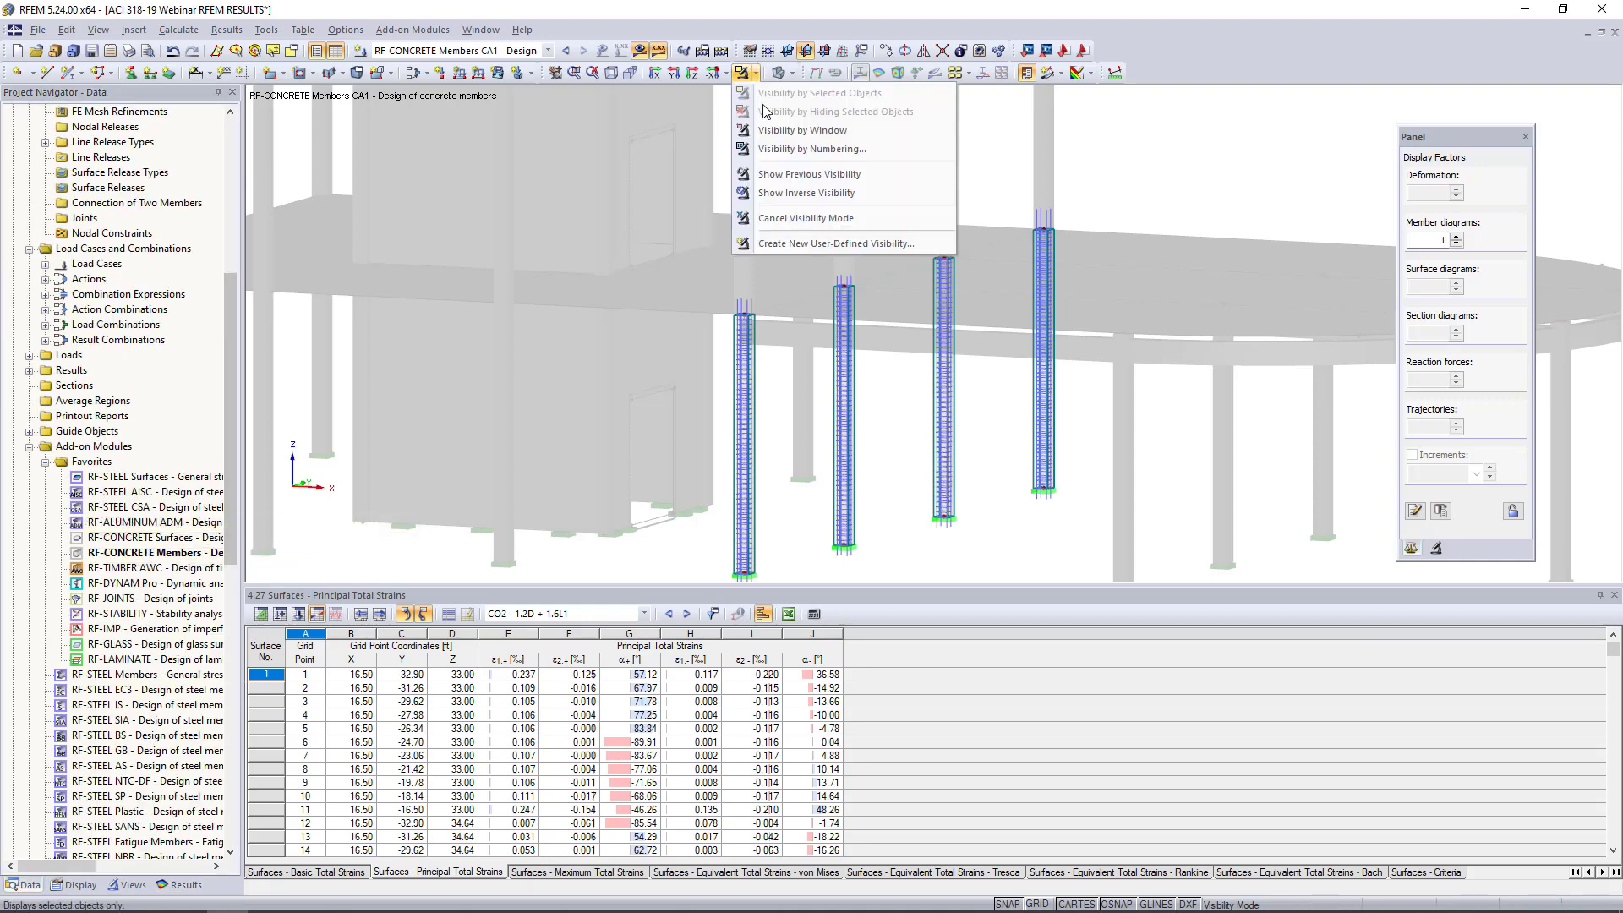
{"action": "left_click", "coordinate": [785, 218]}
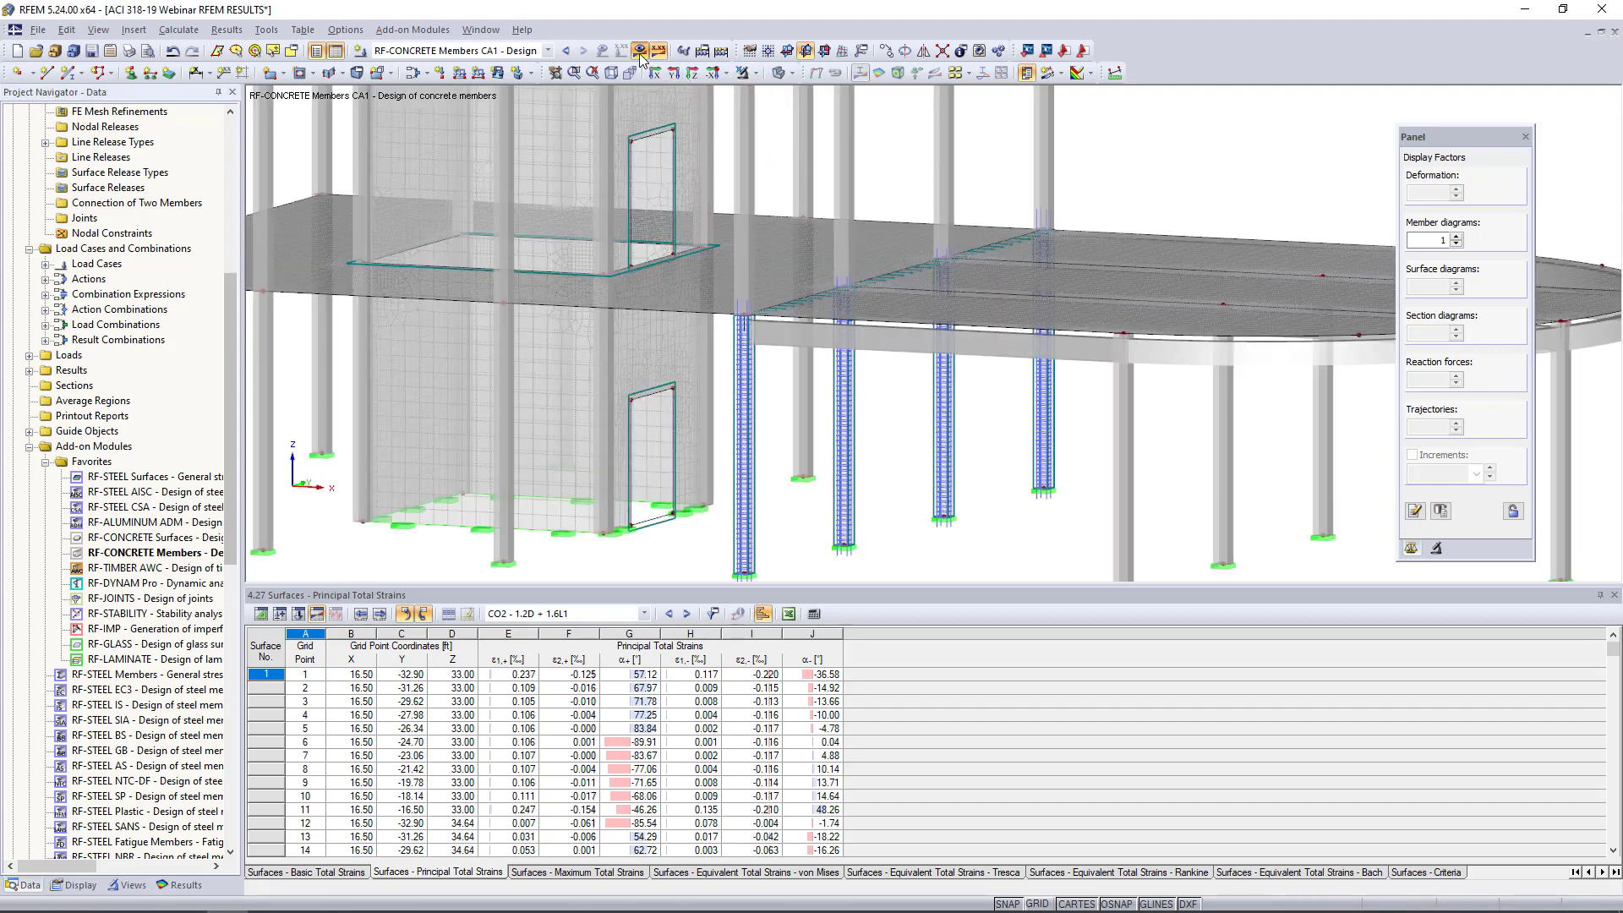
{"action": "left_click", "coordinate": [640, 55]}
{"action": "scroll", "coordinate": [835, 257], "scroll_direction": "up", "scroll_amount": 5}
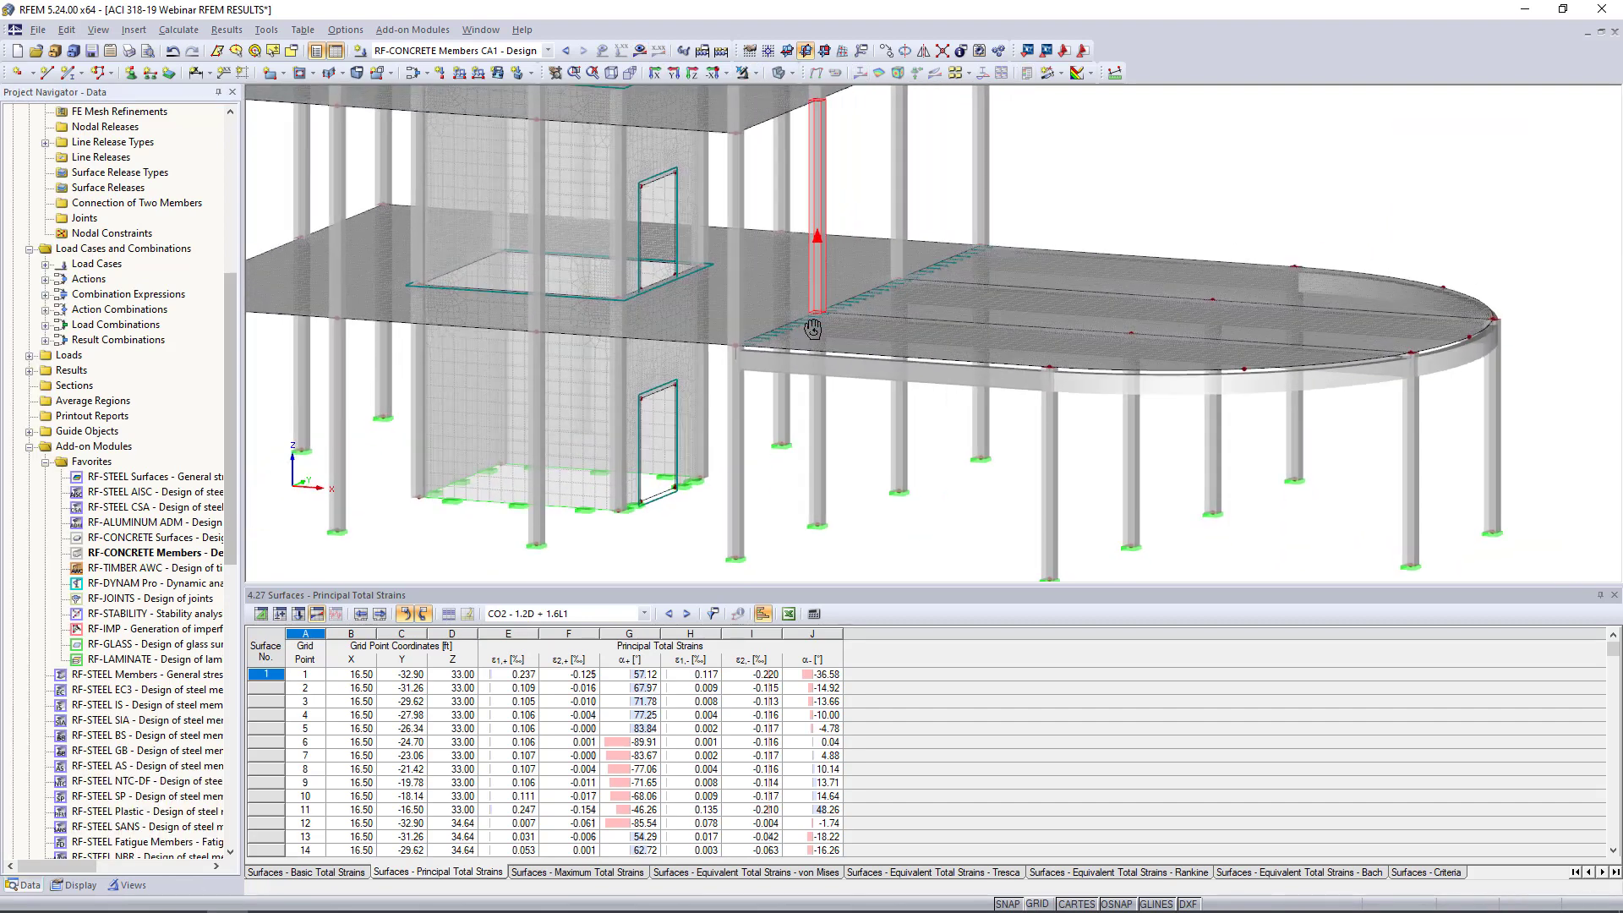
{"action": "scroll", "coordinate": [798, 322], "scroll_direction": "down", "scroll_amount": 3}
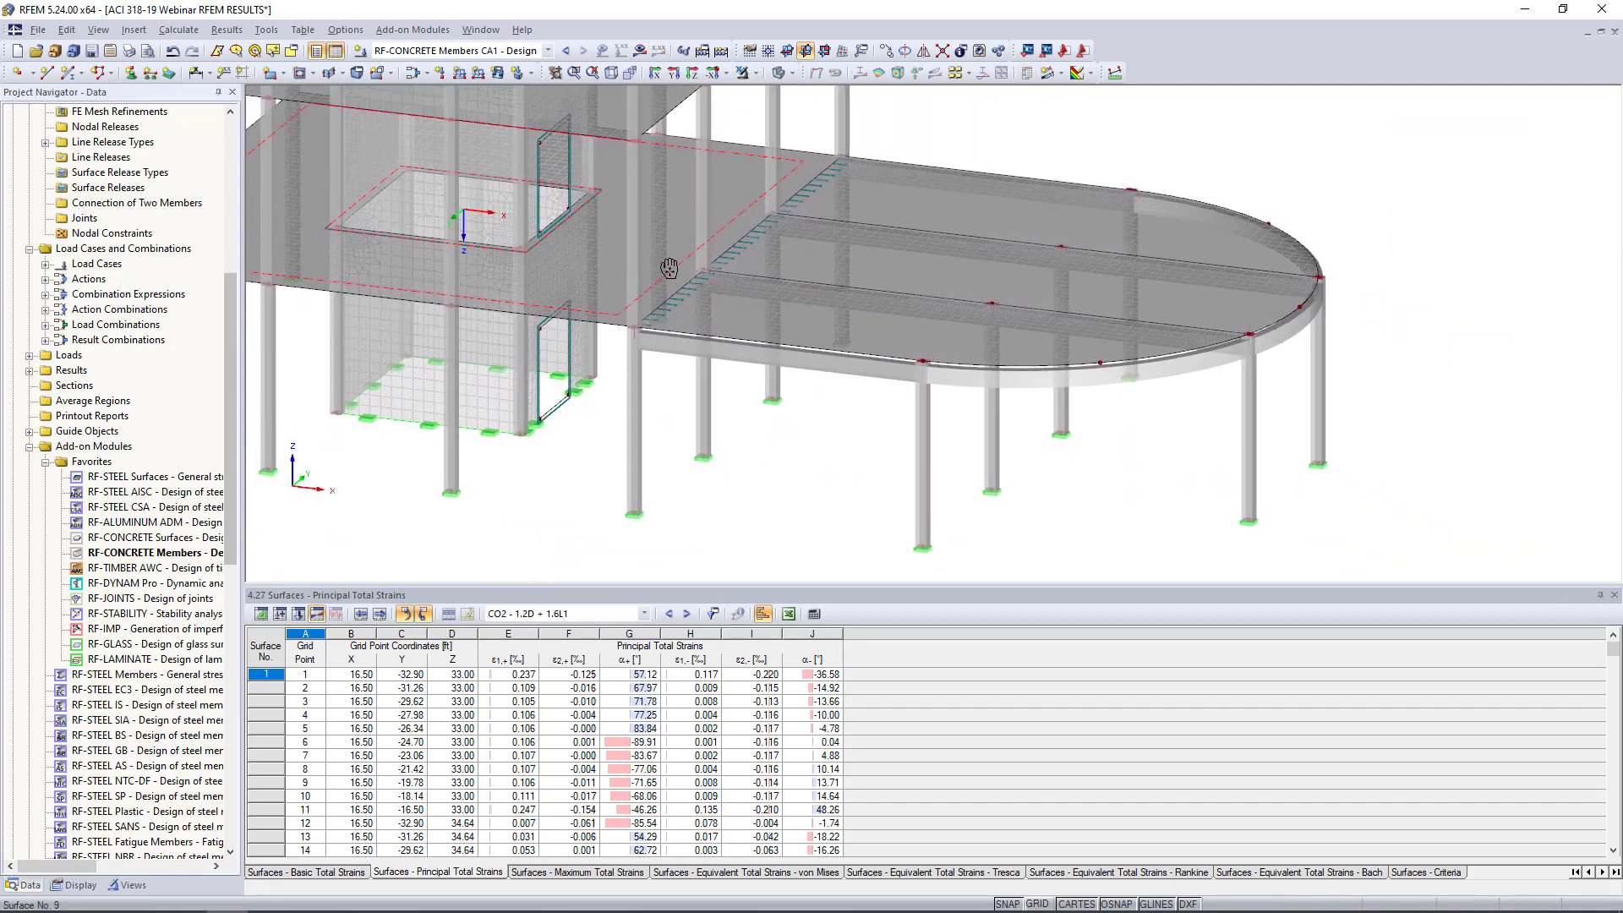
Step: Open the RF-CONCRETE Surfaces design module and choose ACI 318-19 as the design standard
{"action": "double_click", "coordinate": [164, 542]}
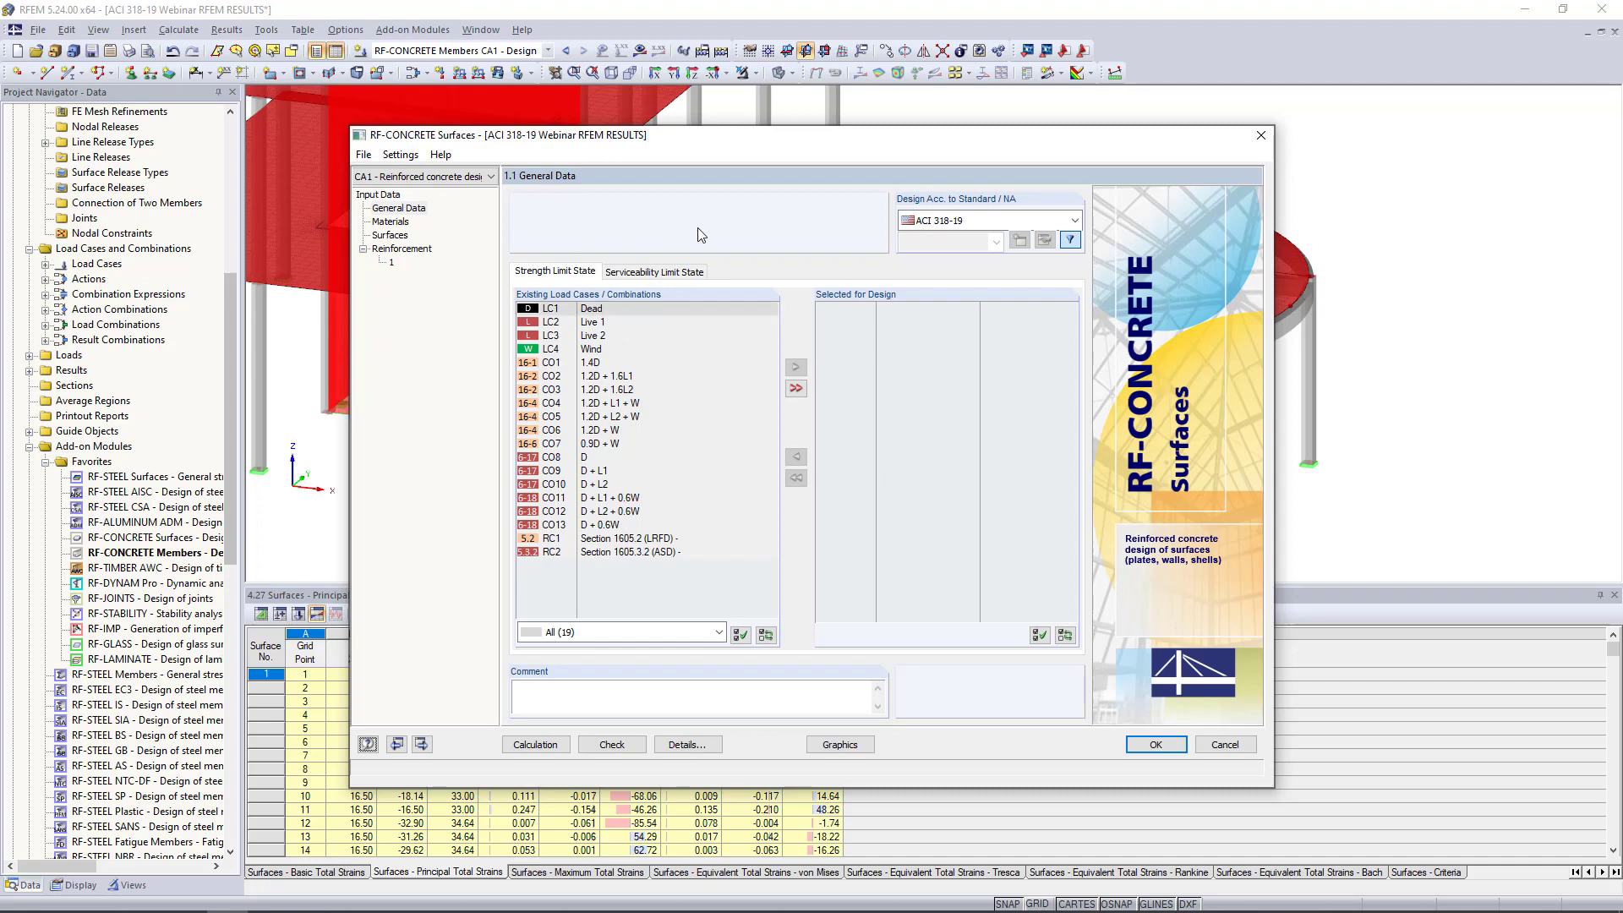
{"action": "left_click", "coordinate": [949, 223]}
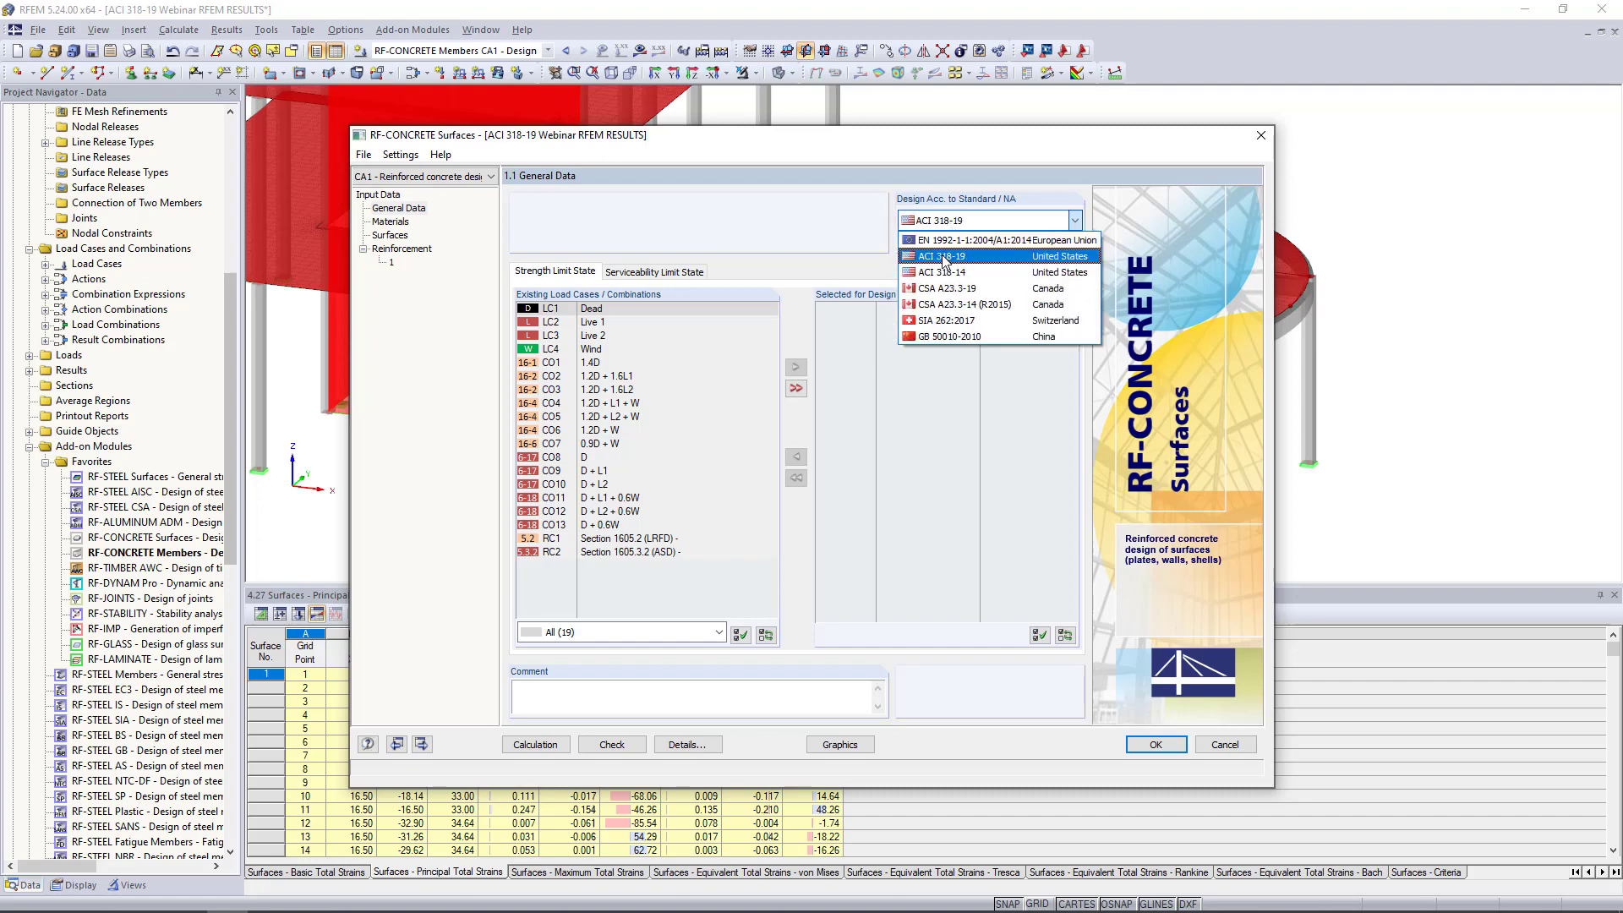
{"action": "left_click", "coordinate": [945, 258]}
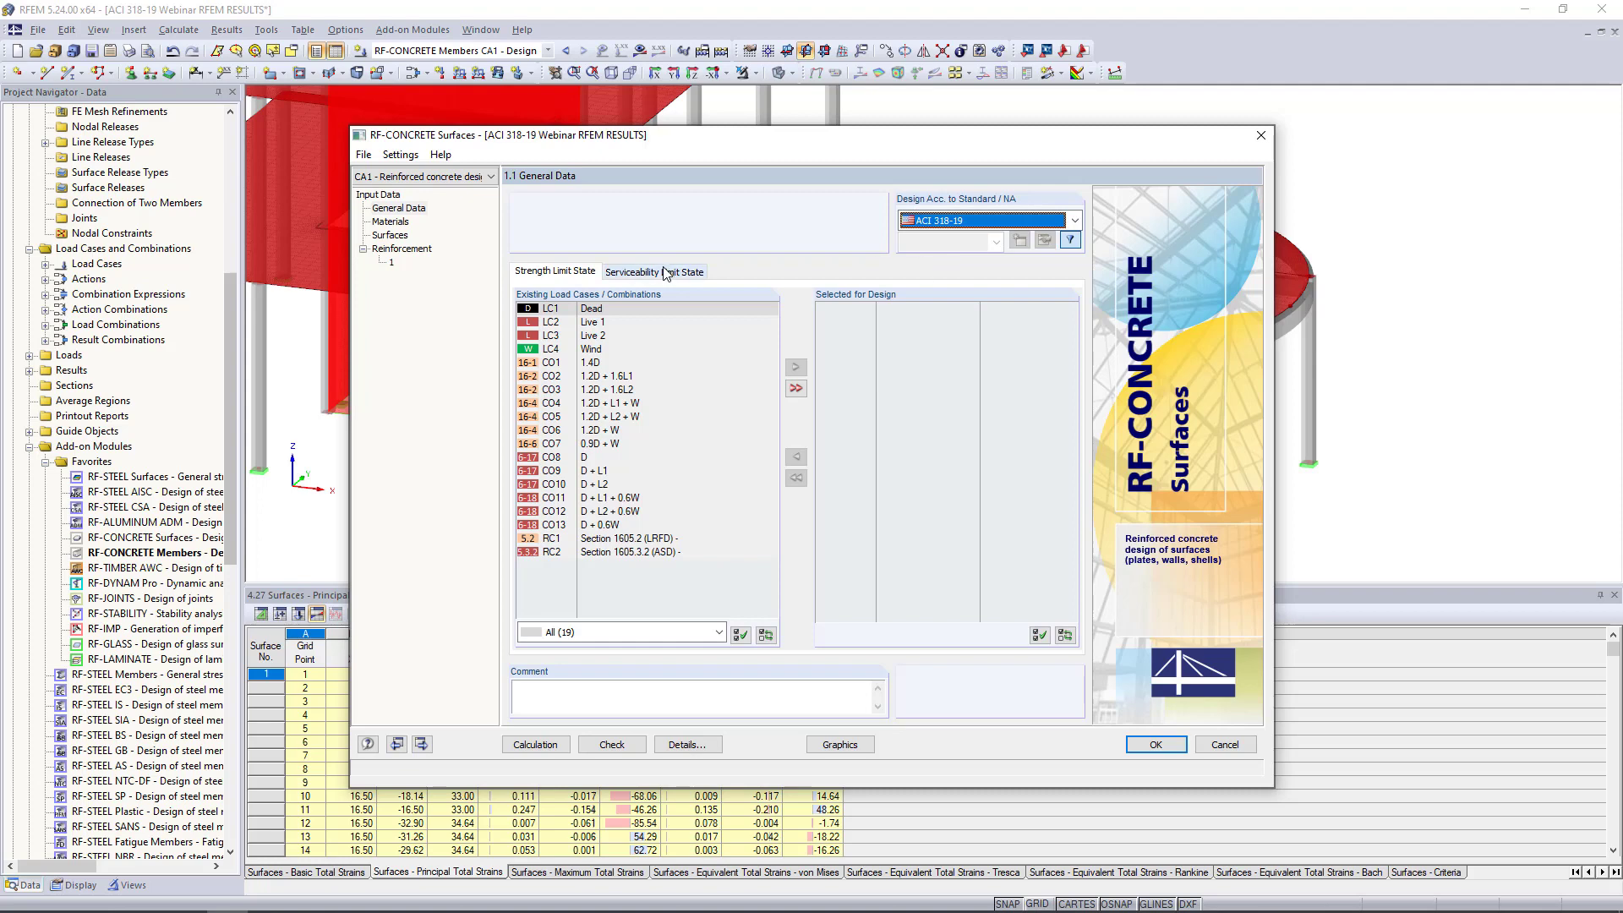
Step: Add load combinations CO1 to CO7 to the strength limit state design of the surfaces
{"action": "left_click", "coordinate": [592, 363]}
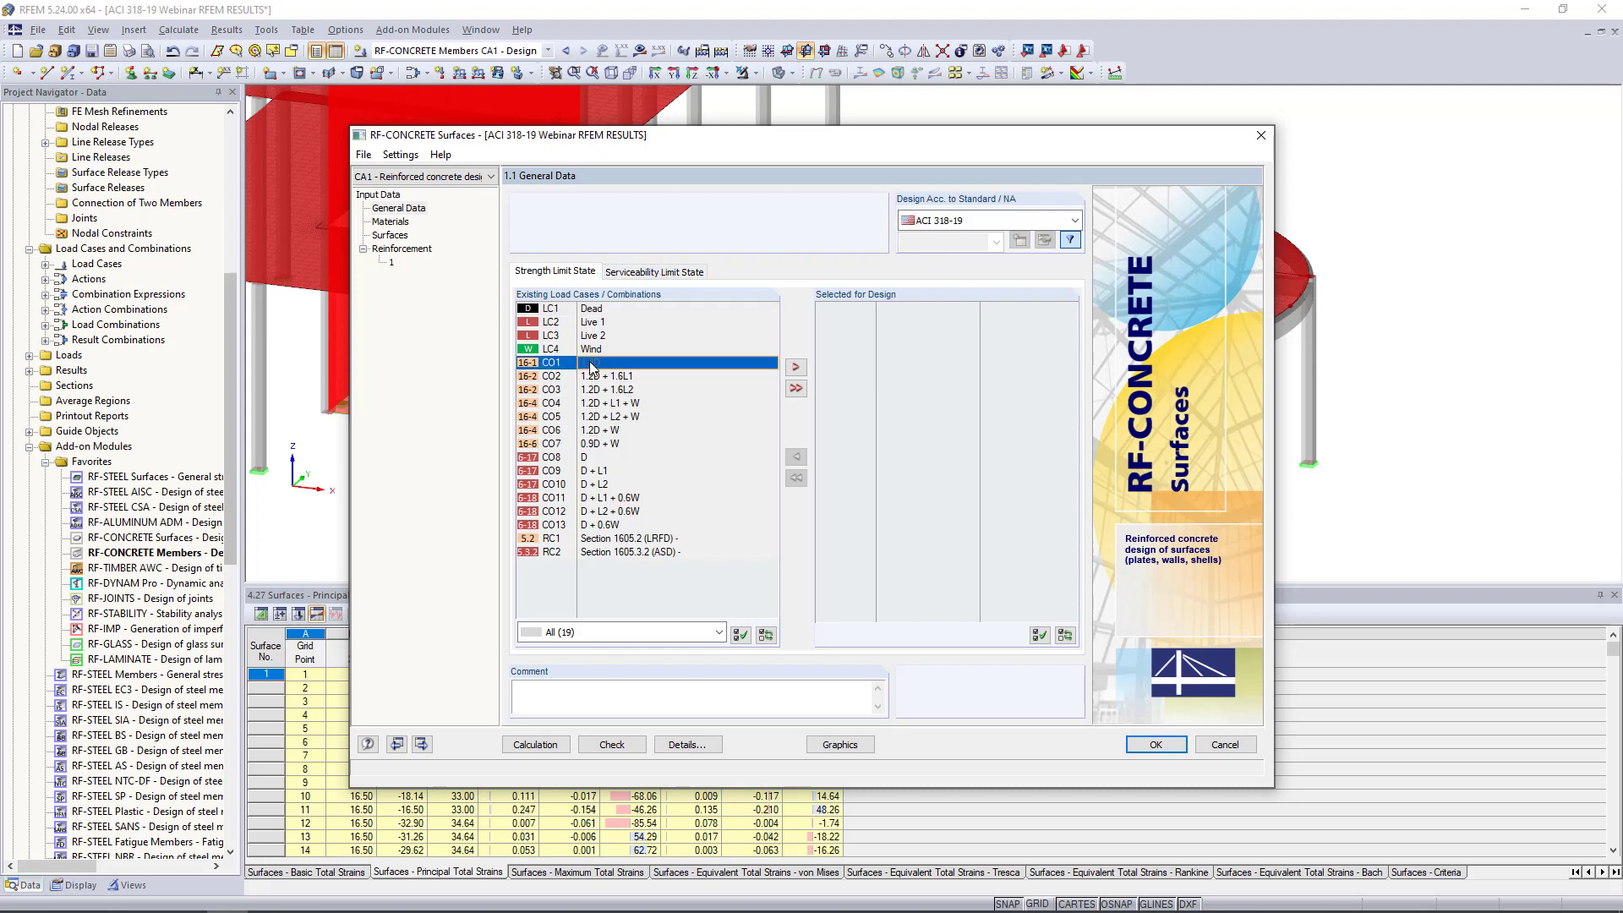
{"action": "left_click", "coordinate": [596, 443], "text": "shift"}
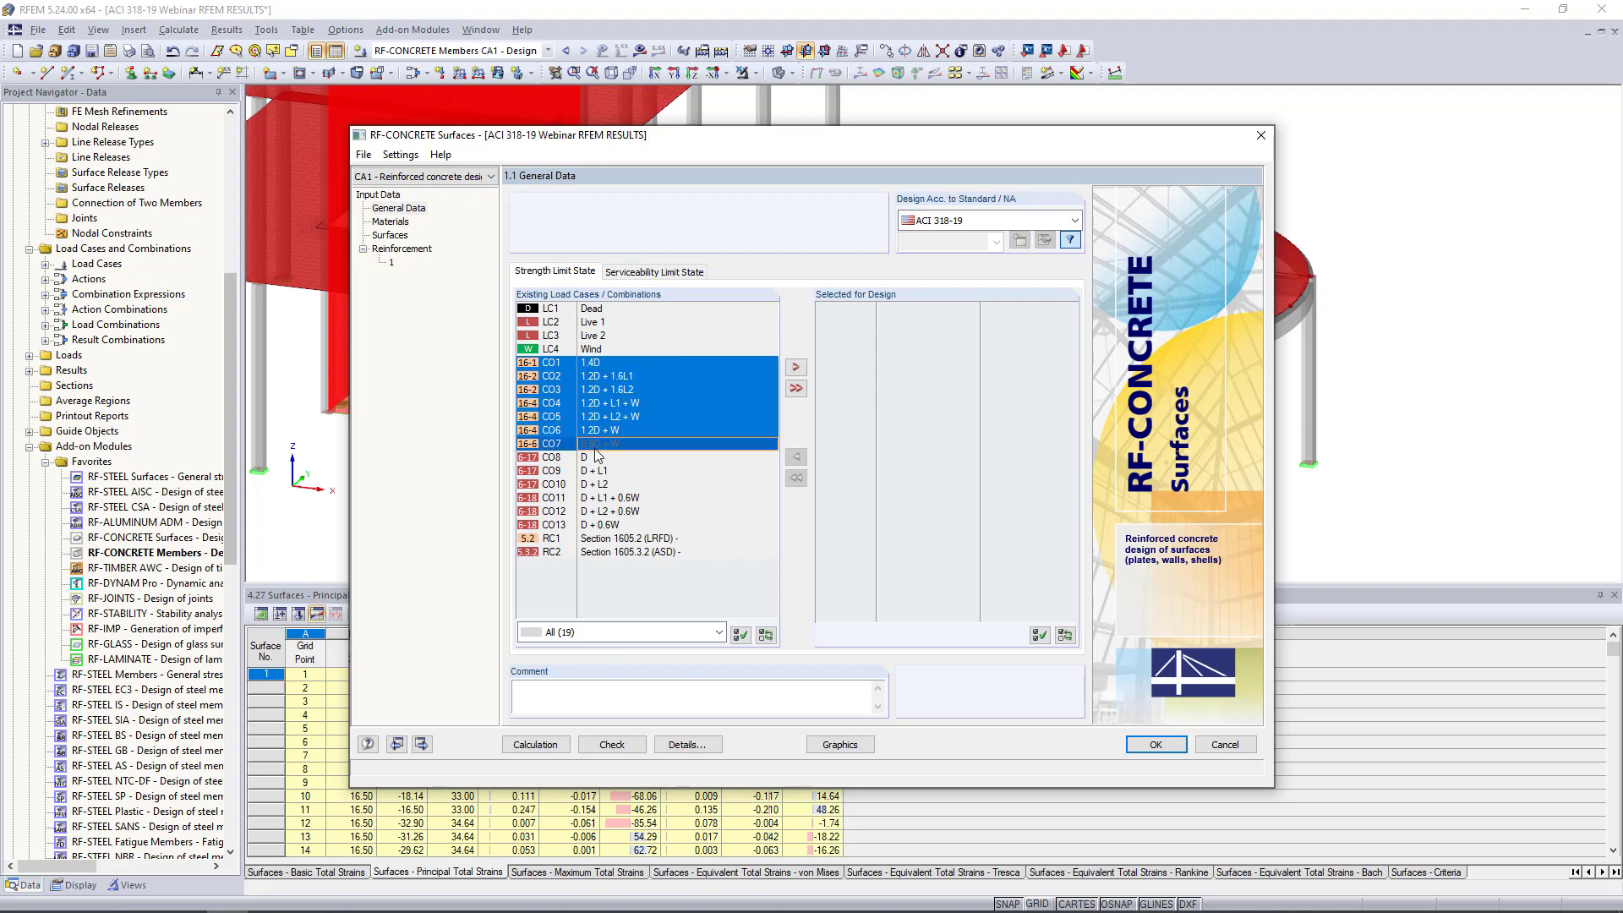
{"action": "left_click", "coordinate": [795, 367]}
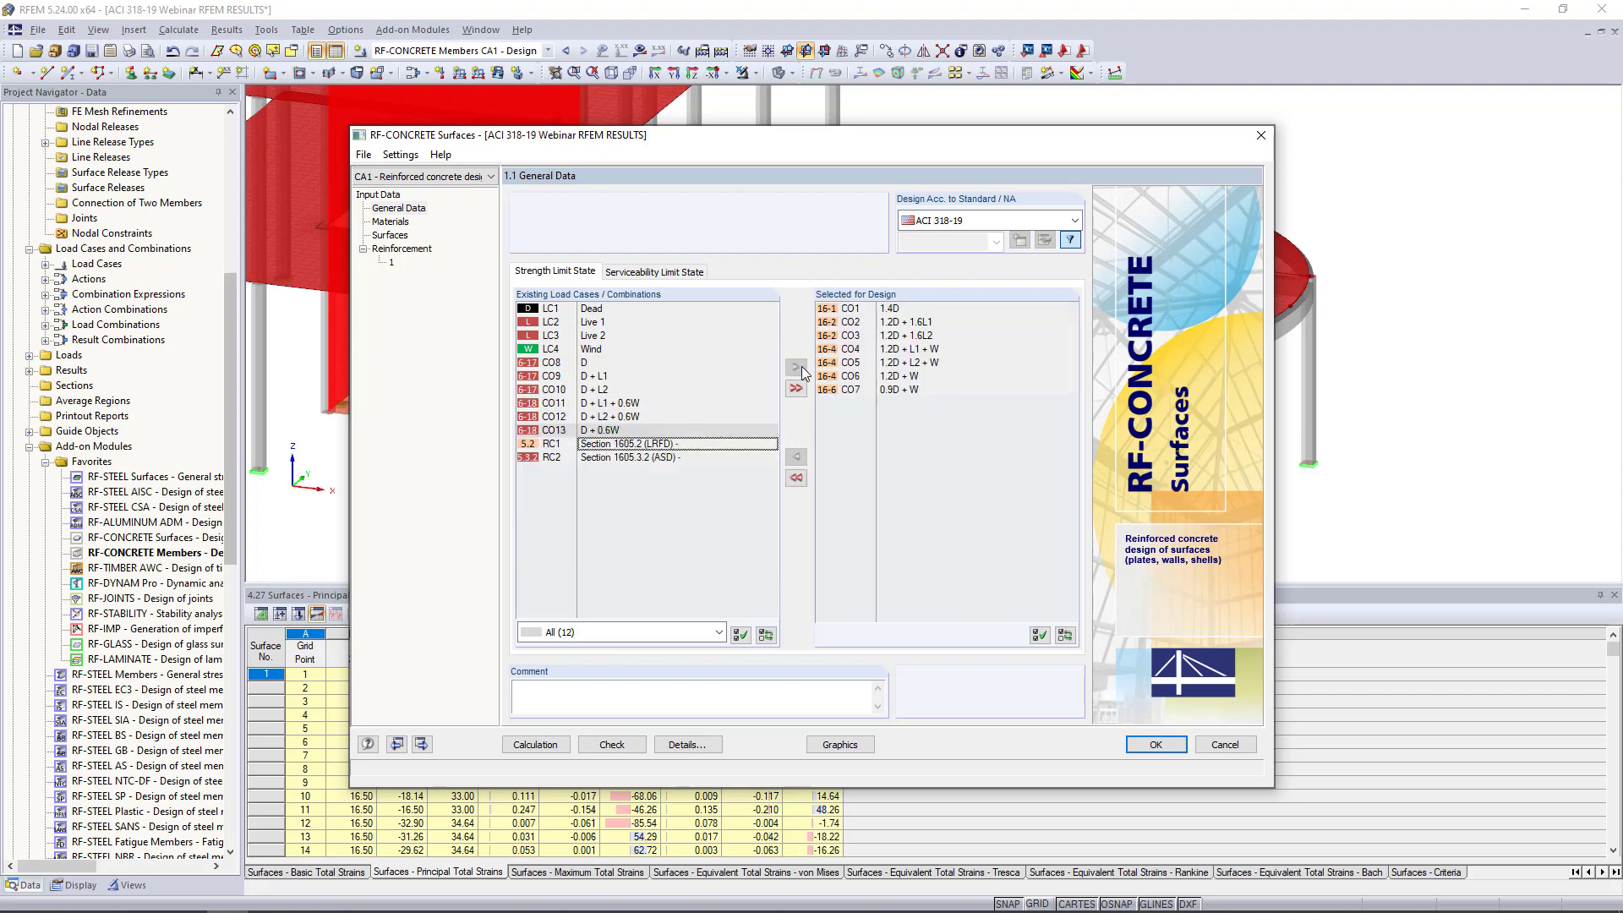
Step: Add load combinations CO8 to CO13 to the serviceability limit state design of the surfaces
{"action": "left_click", "coordinate": [682, 272]}
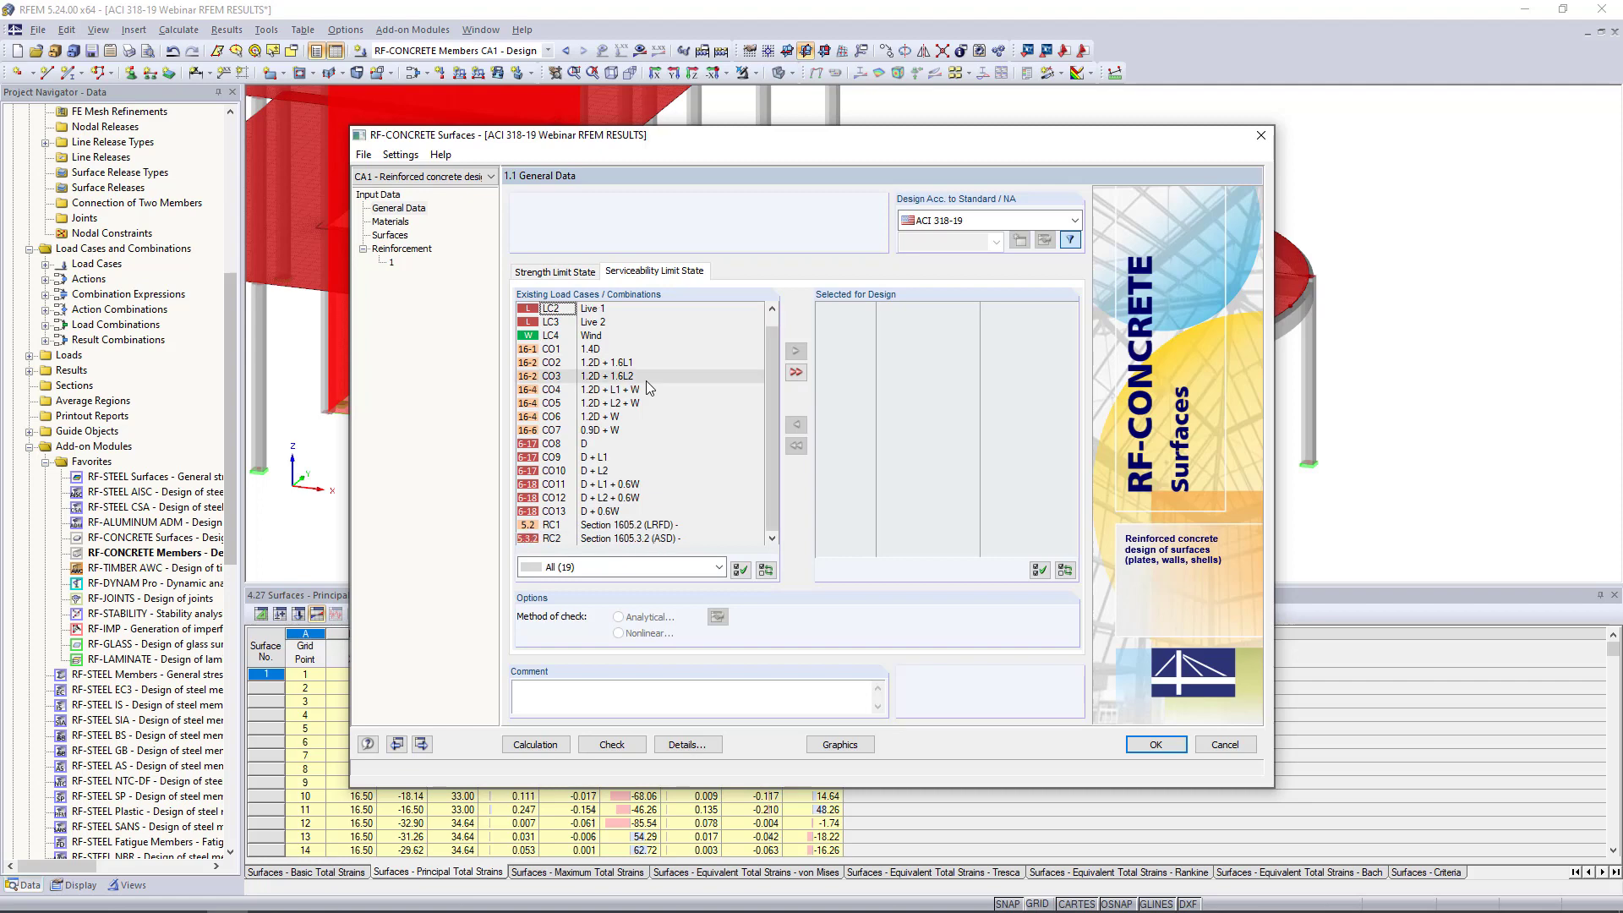
{"action": "left_click", "coordinate": [607, 512]}
{"action": "left_click", "coordinate": [705, 445], "text": "shift"}
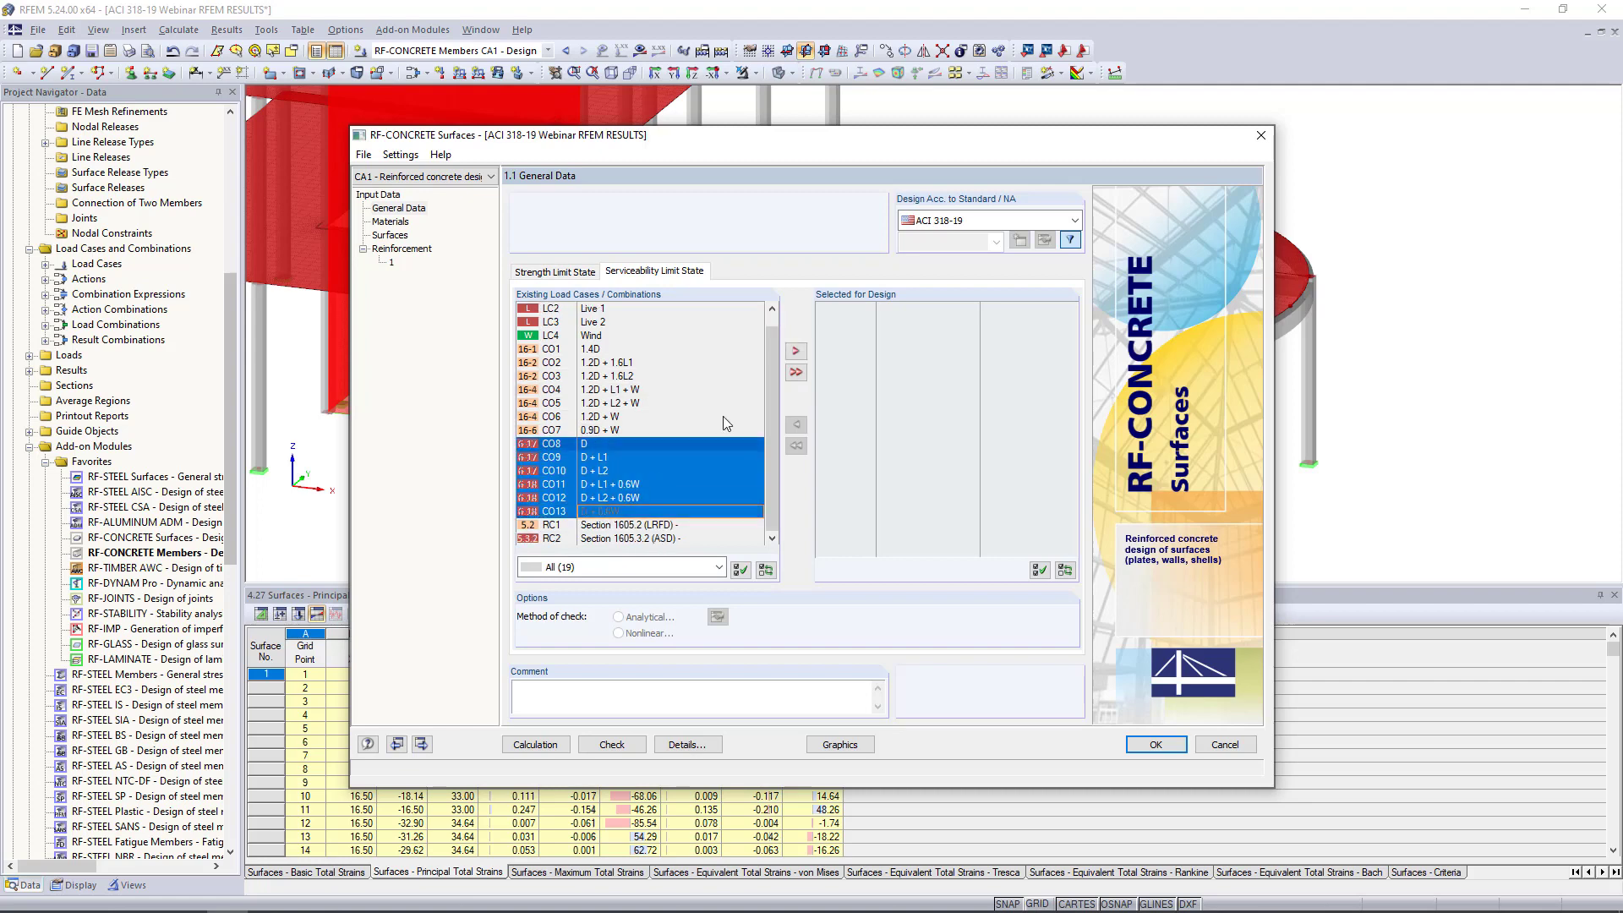
{"action": "left_click", "coordinate": [796, 350]}
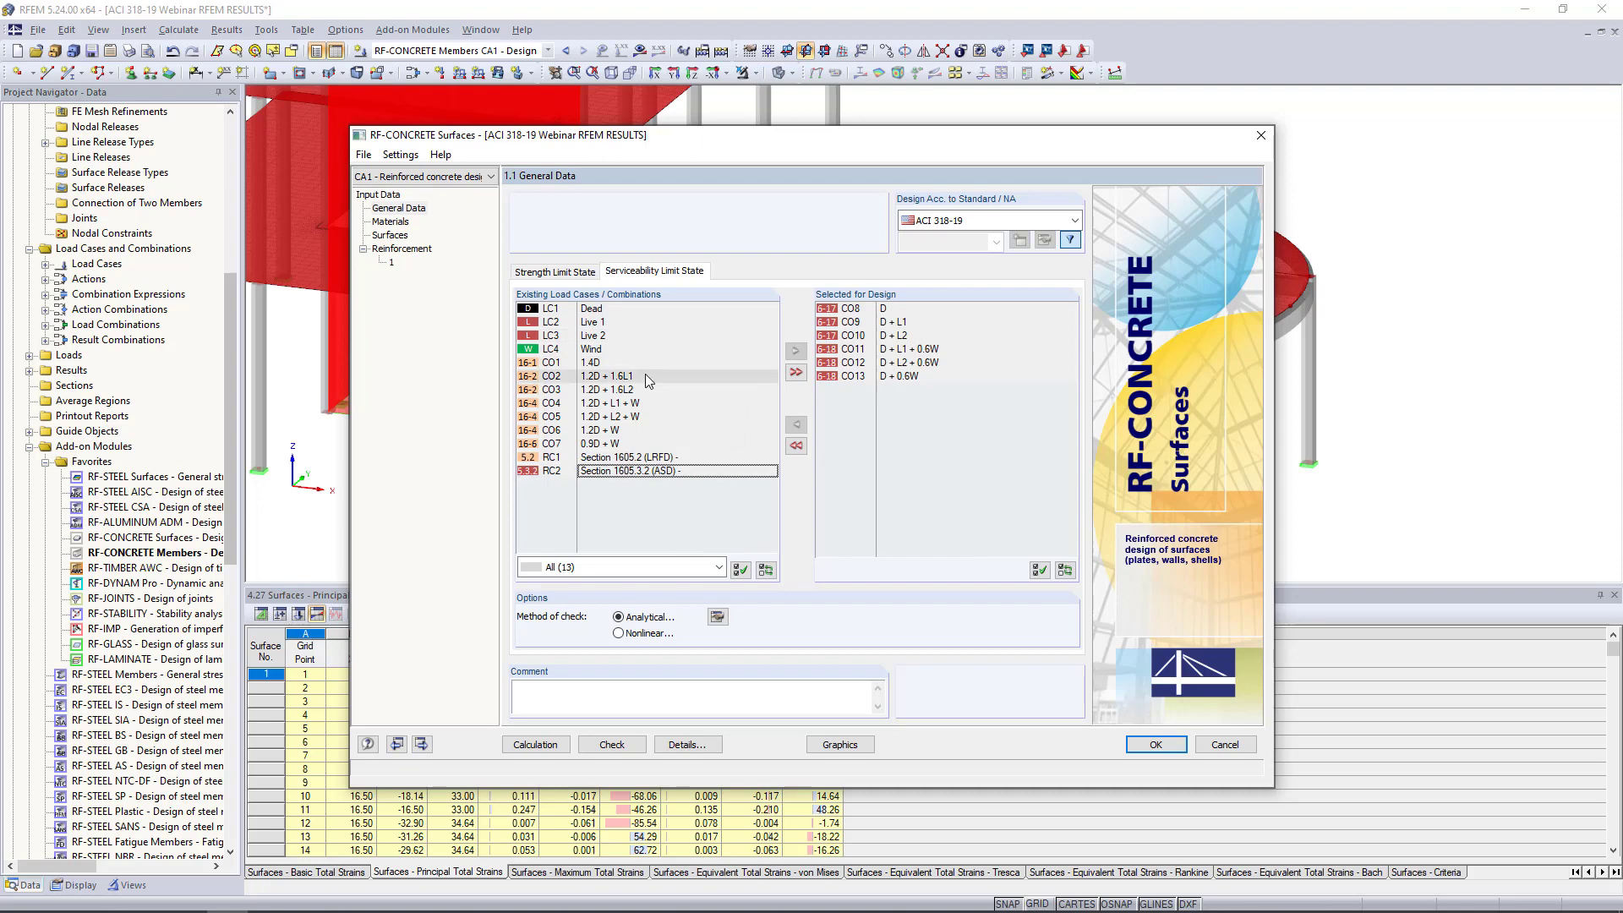
Step: Enable the RF-CONCRETE Deflect deflection check in the analytical method settings, with long-term deflection over 60 months and tension stiffening
{"action": "left_click", "coordinate": [717, 618]}
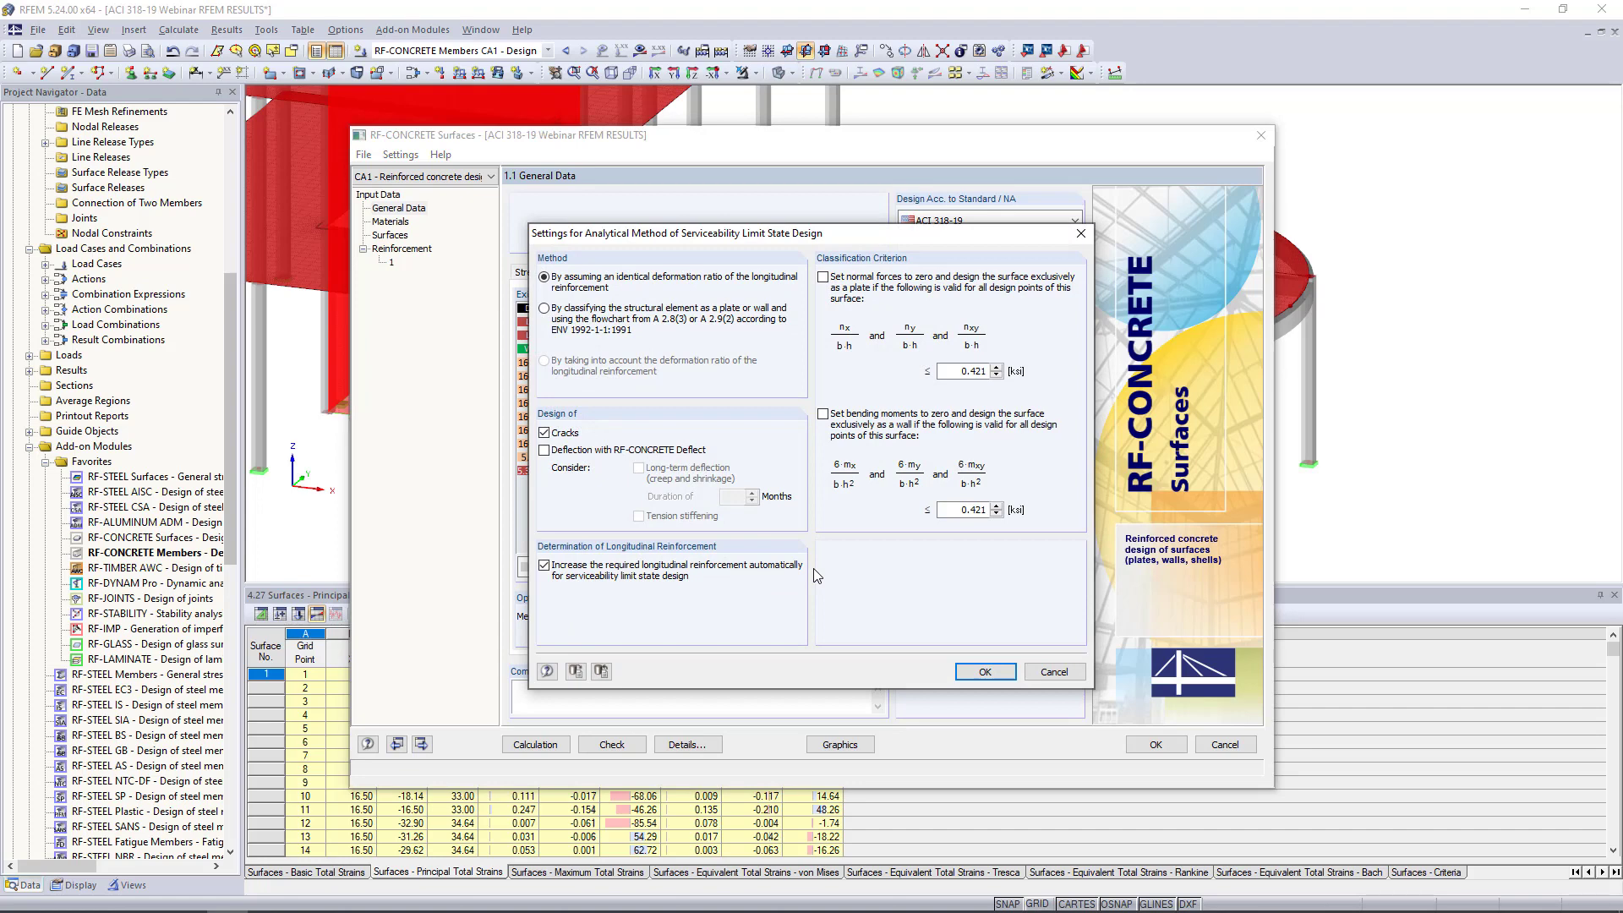
{"action": "left_click", "coordinate": [544, 450]}
{"action": "left_click", "coordinate": [809, 490]}
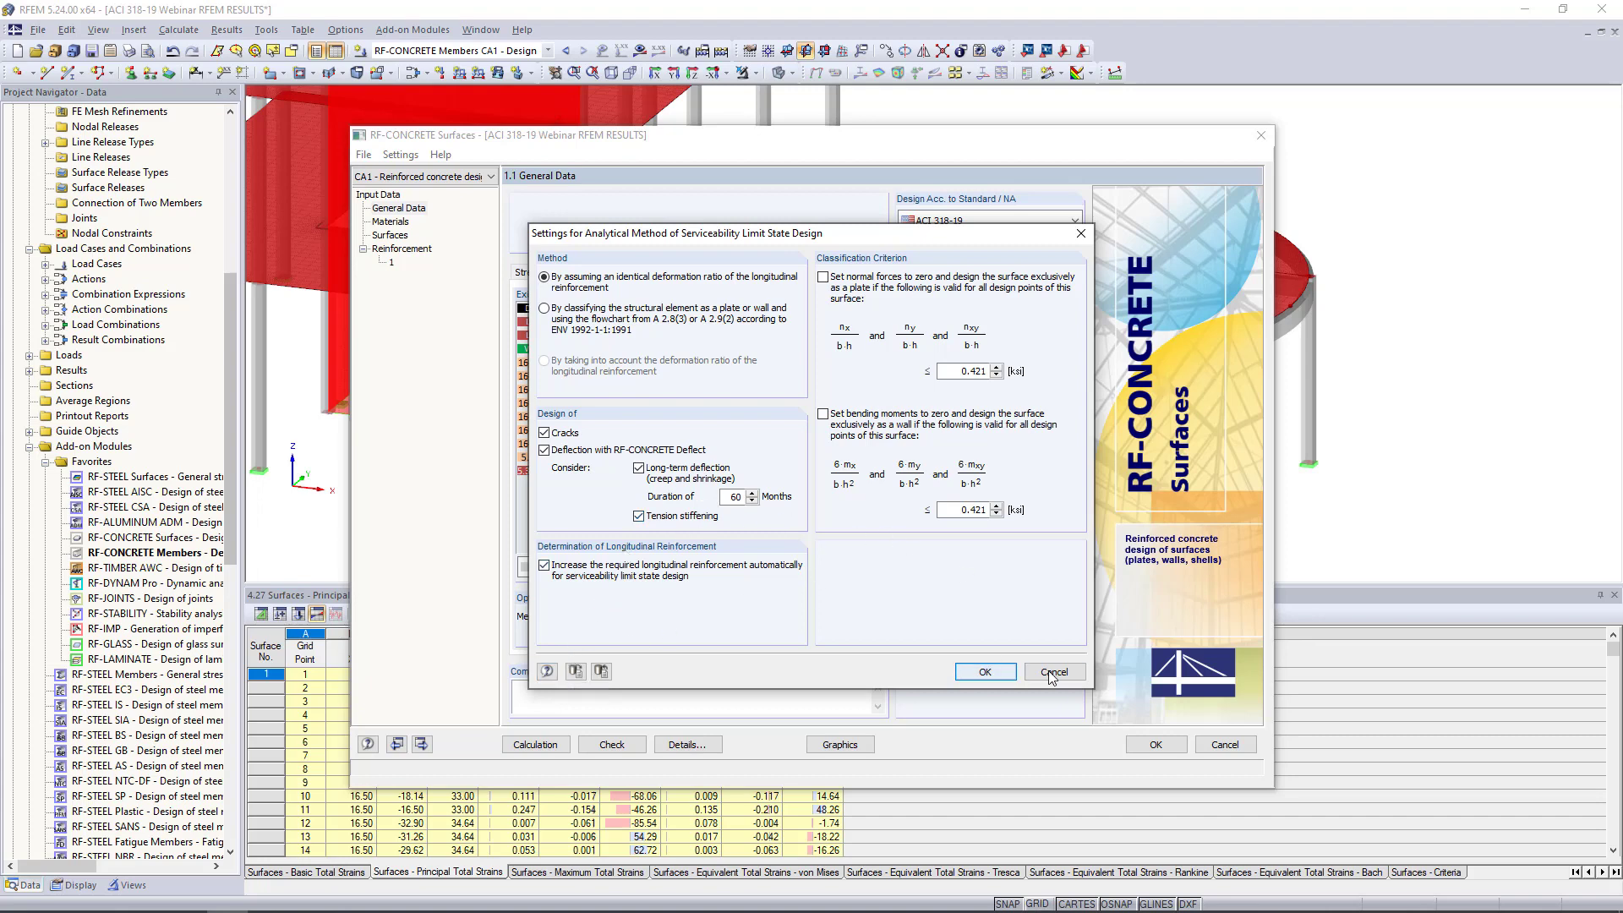
{"action": "left_click", "coordinate": [975, 670]}
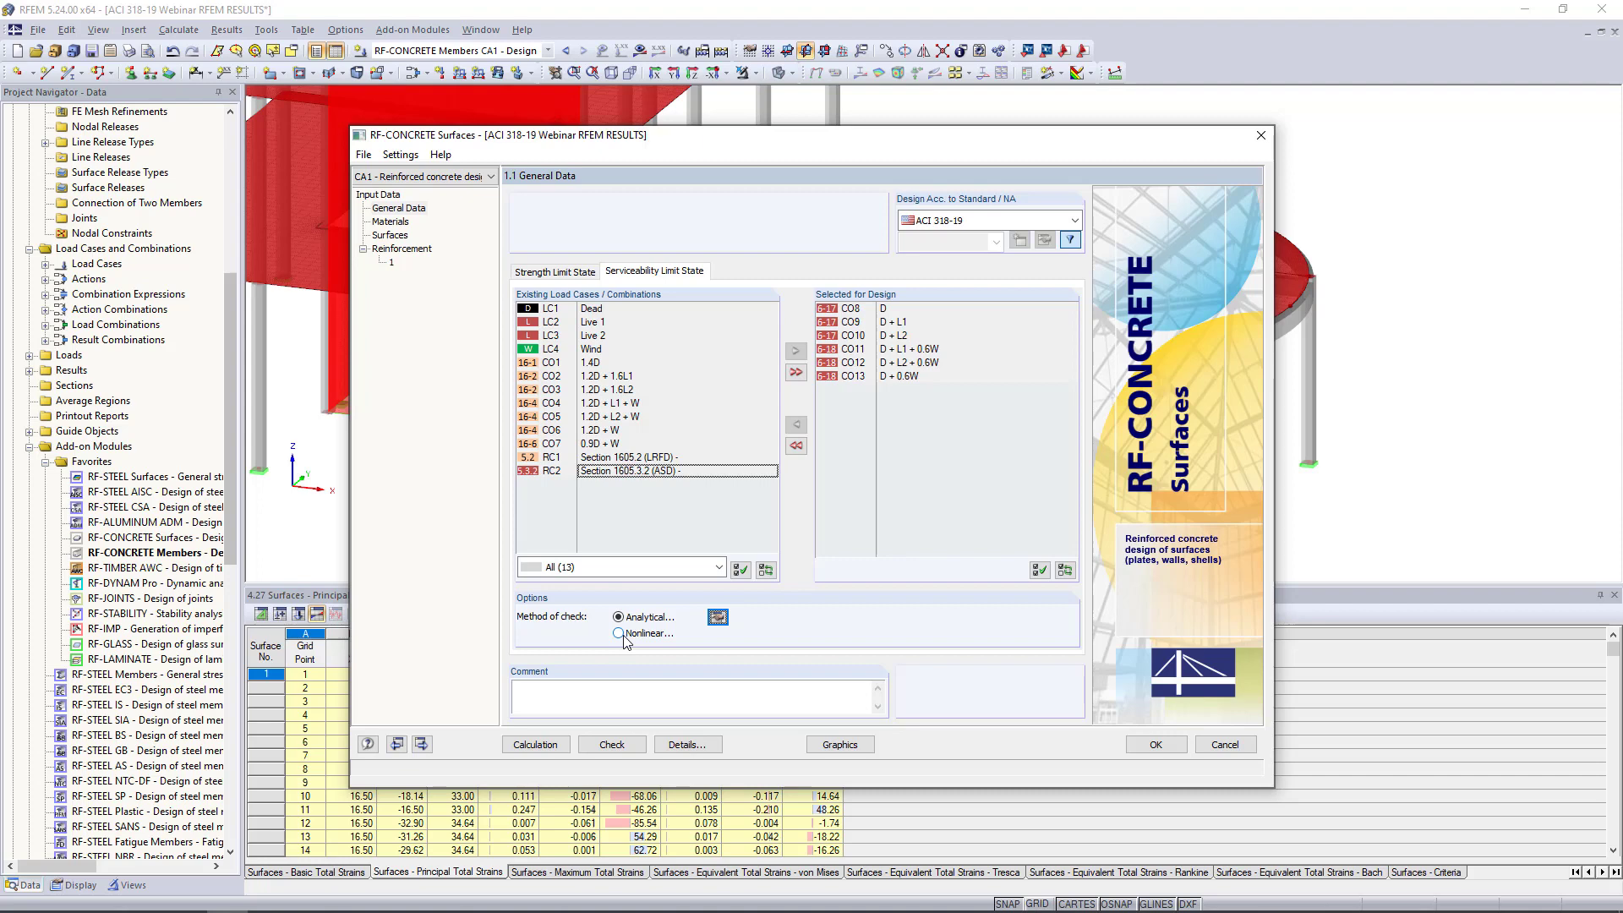
Step: Review the surface design materials, then examine the thickness, deflection limits and crack width limits listed for surfaces 1-18
{"action": "left_click", "coordinate": [390, 222]}
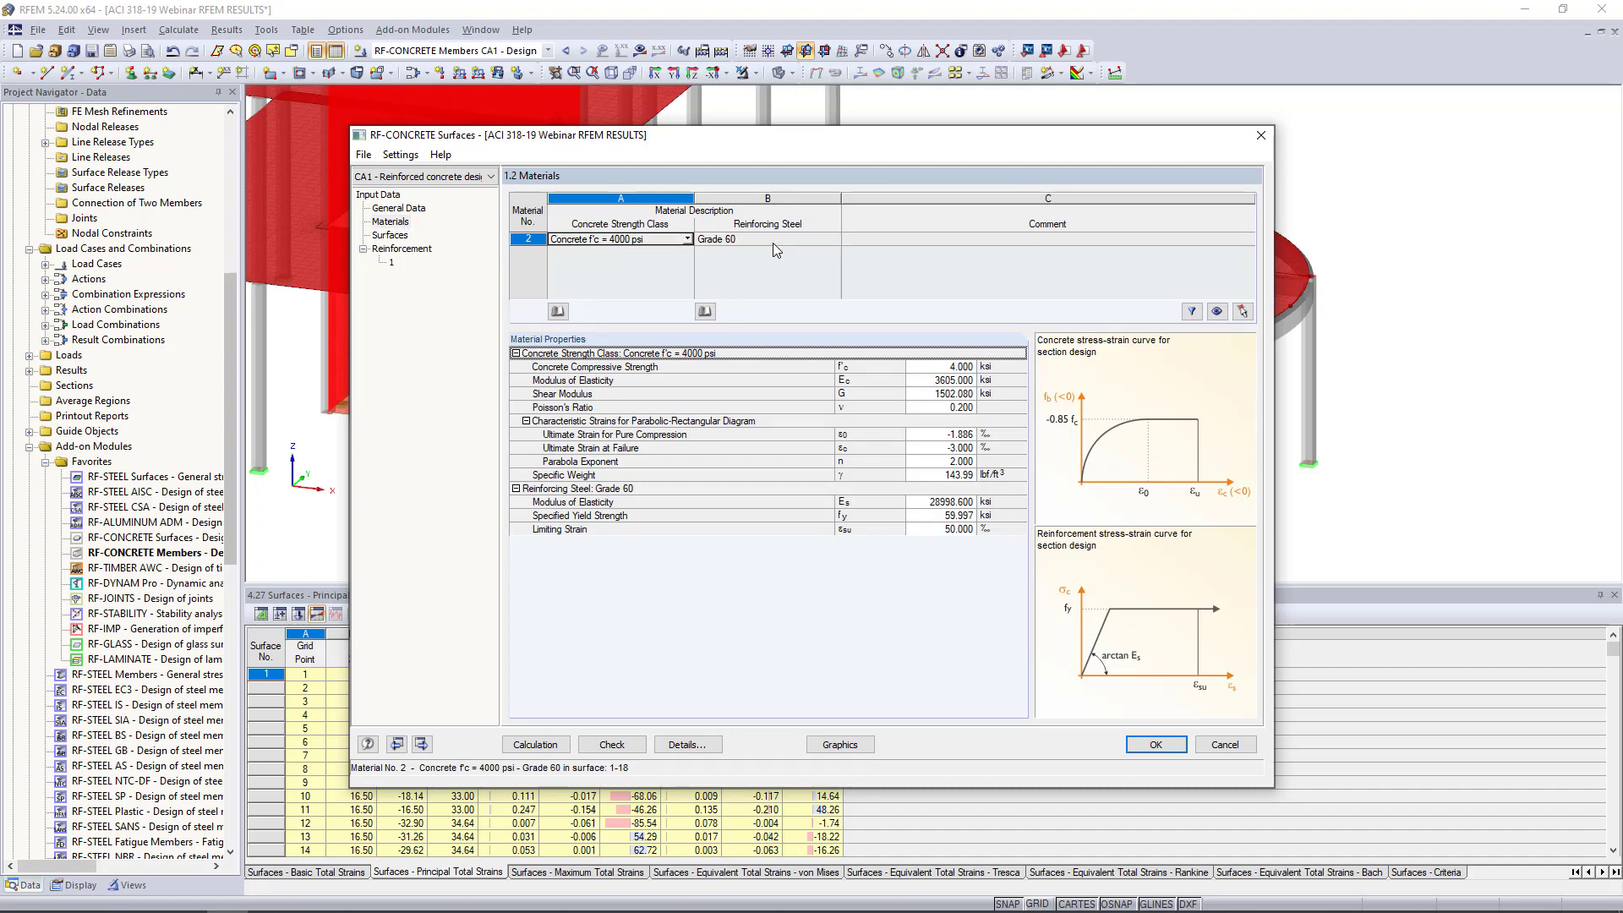
{"action": "left_click", "coordinate": [389, 235]}
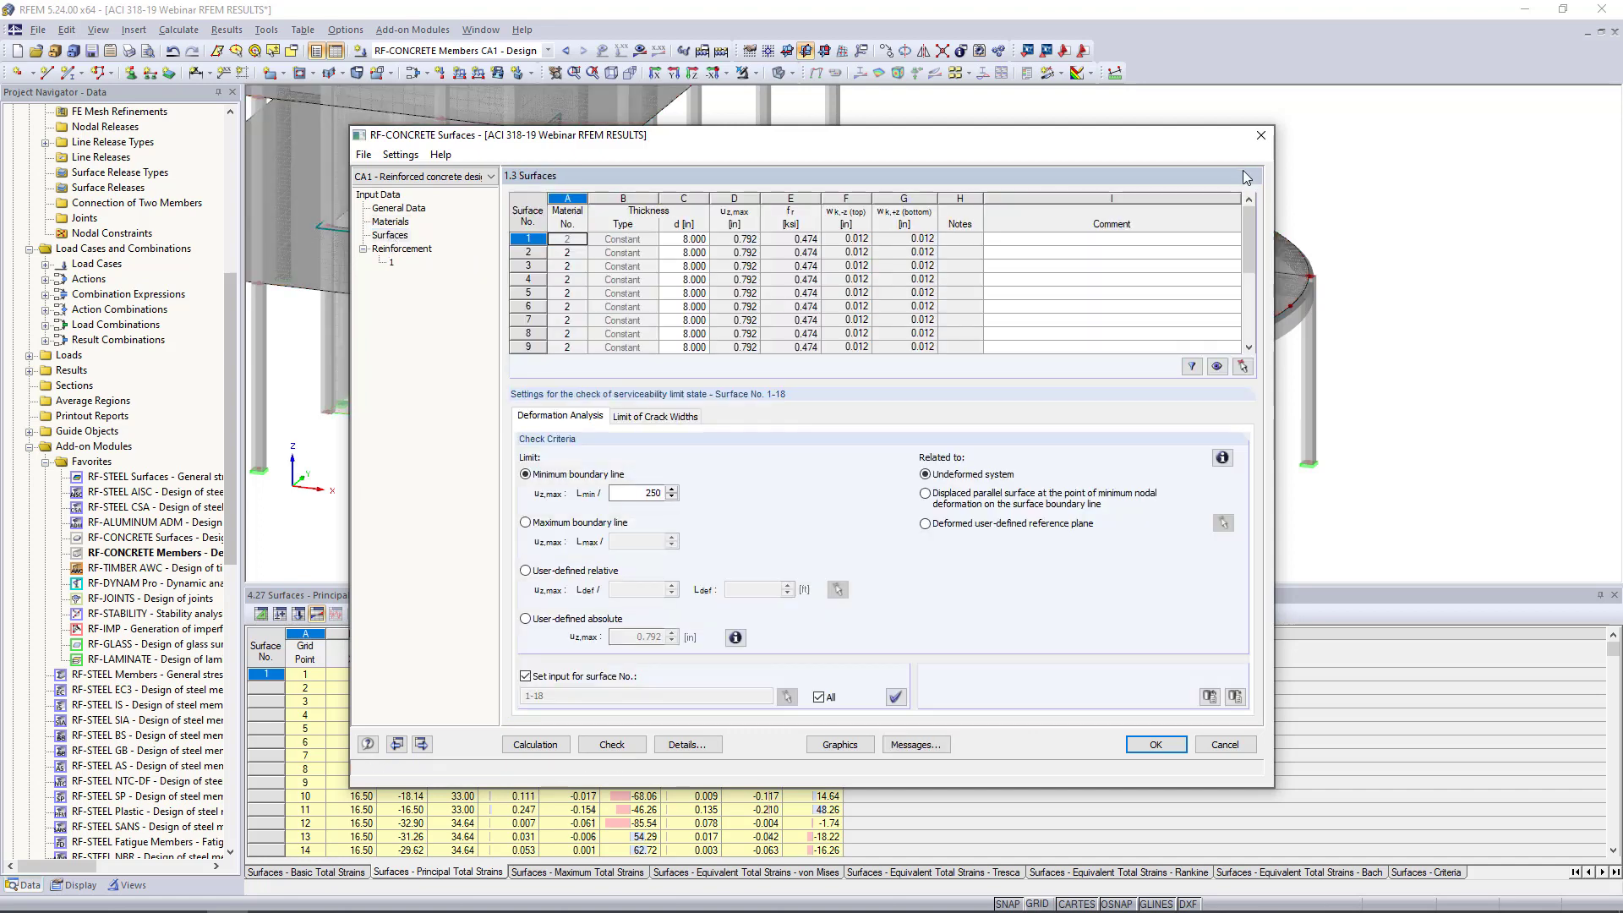
{"action": "left_click_drag", "start_coordinate": [1247, 211], "coordinate": [1253, 255]}
{"action": "left_click_drag", "start_coordinate": [950, 135], "coordinate": [961, 436]}
{"action": "scroll", "coordinate": [695, 578], "scroll_direction": "up", "scroll_amount": 1}
{"action": "left_click", "coordinate": [694, 577]}
{"action": "left_click", "coordinate": [696, 590]}
{"action": "left_click", "coordinate": [700, 578]}
{"action": "left_click", "coordinate": [712, 540]}
{"action": "left_click", "coordinate": [709, 554]}
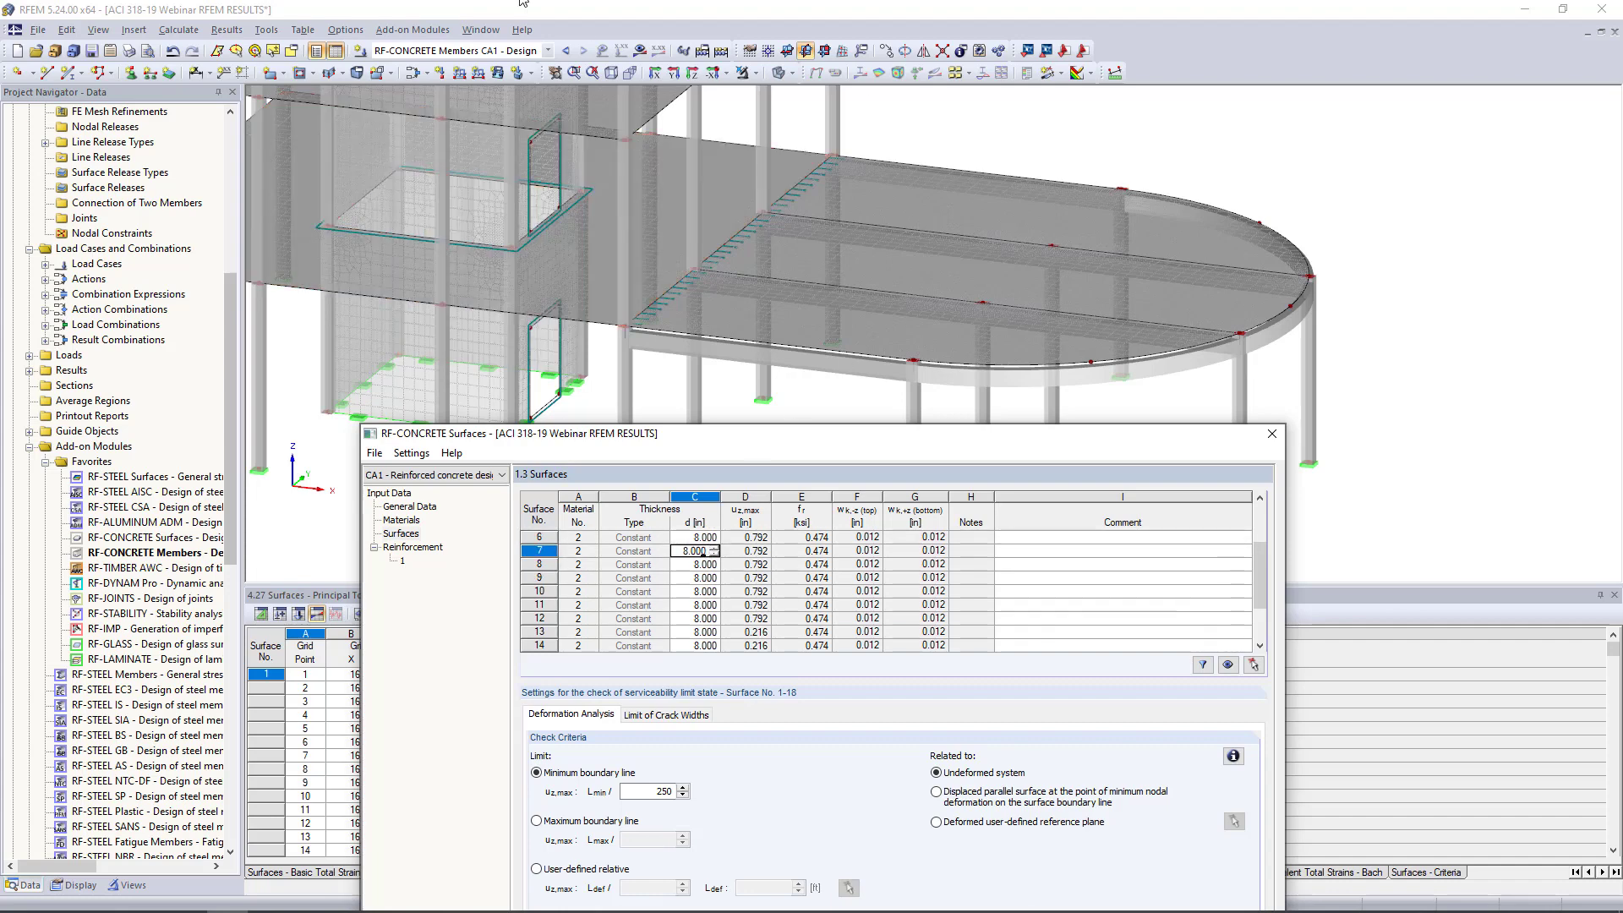
{"action": "left_click_drag", "start_coordinate": [735, 435], "coordinate": [772, 269]}
{"action": "left_click_drag", "start_coordinate": [758, 181], "coordinate": [757, 128]}
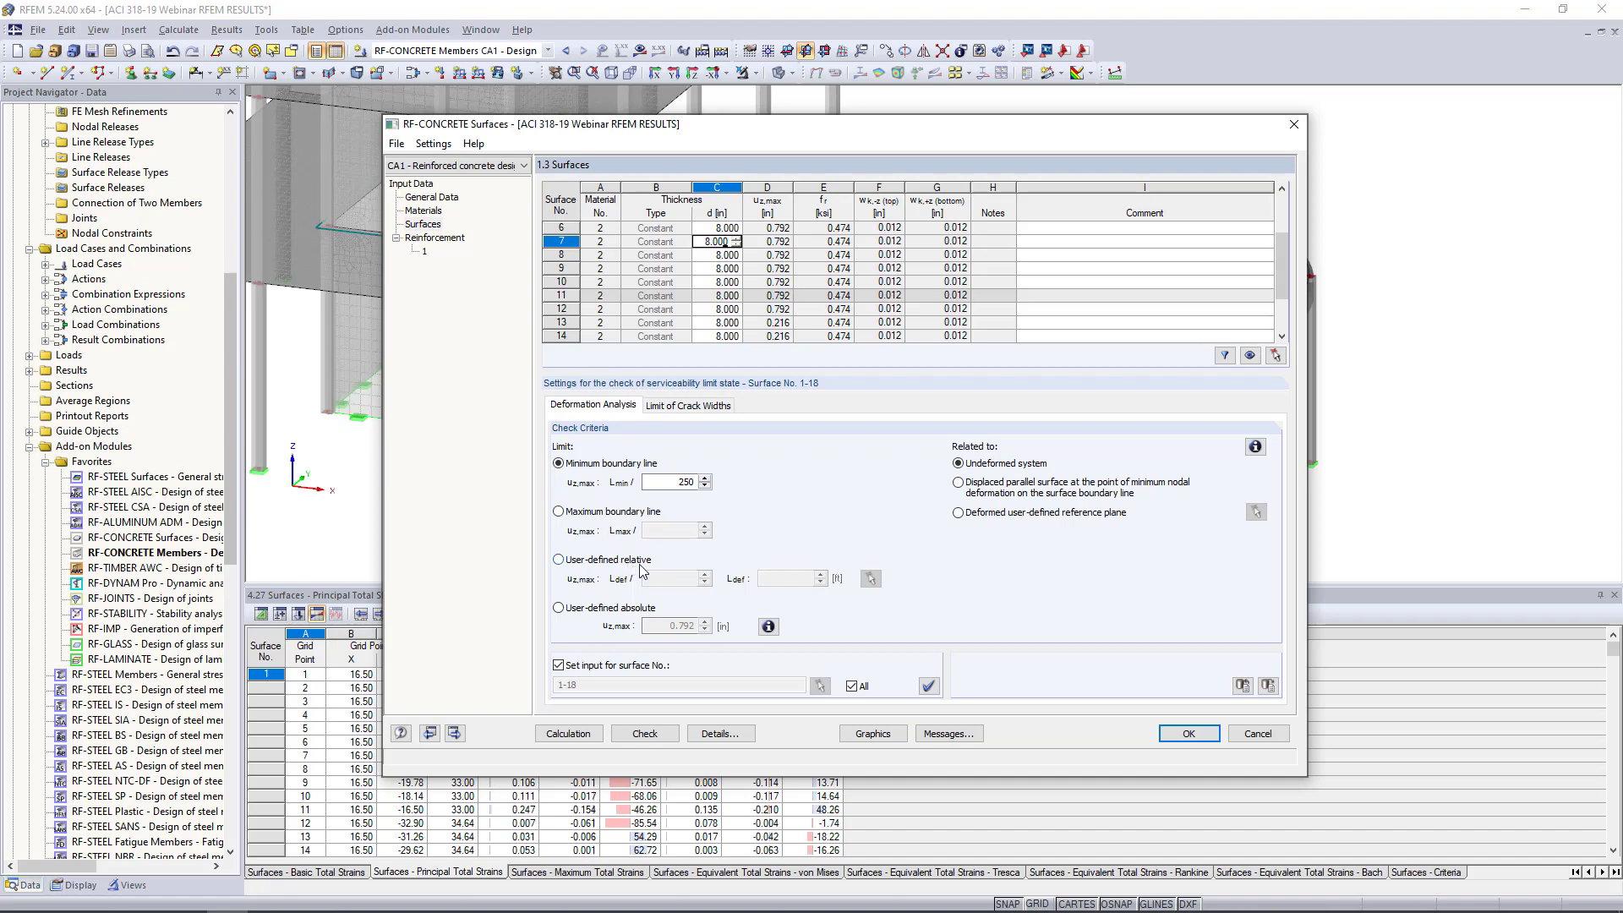
Step: Set a user-defined absolute deflection limit of 0.5 in for all surfaces and consult the diagrams explaining boundary lines and deformation references
{"action": "left_click", "coordinate": [559, 609]}
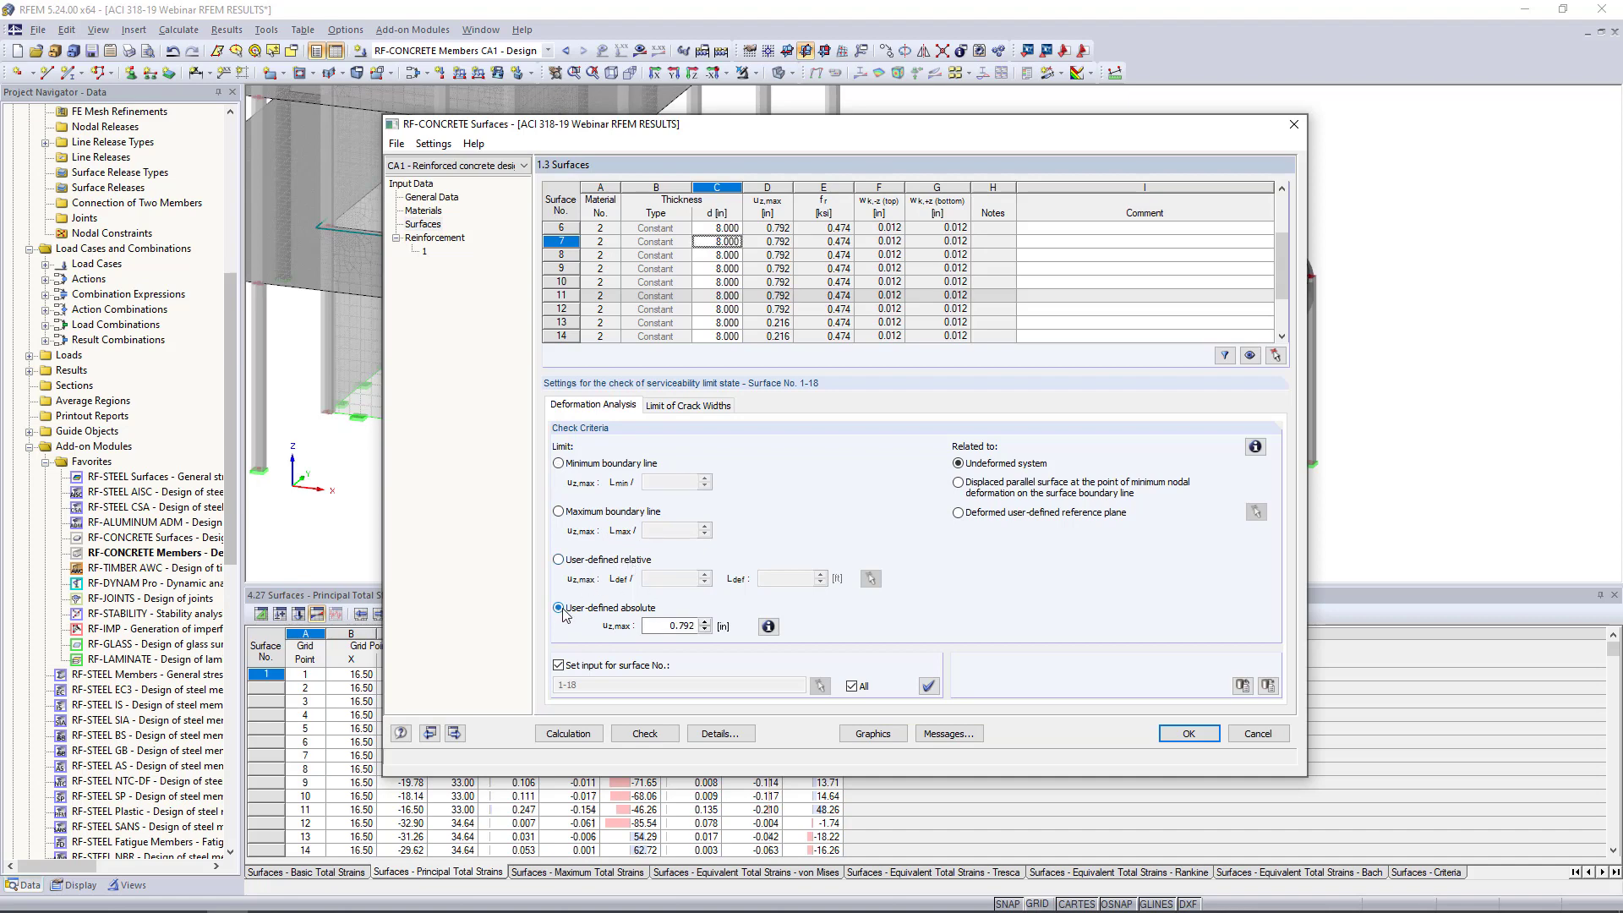
{"action": "double_click", "coordinate": [664, 627]}
{"action": "type", "text": "0.5"}
{"action": "left_click", "coordinate": [767, 626]}
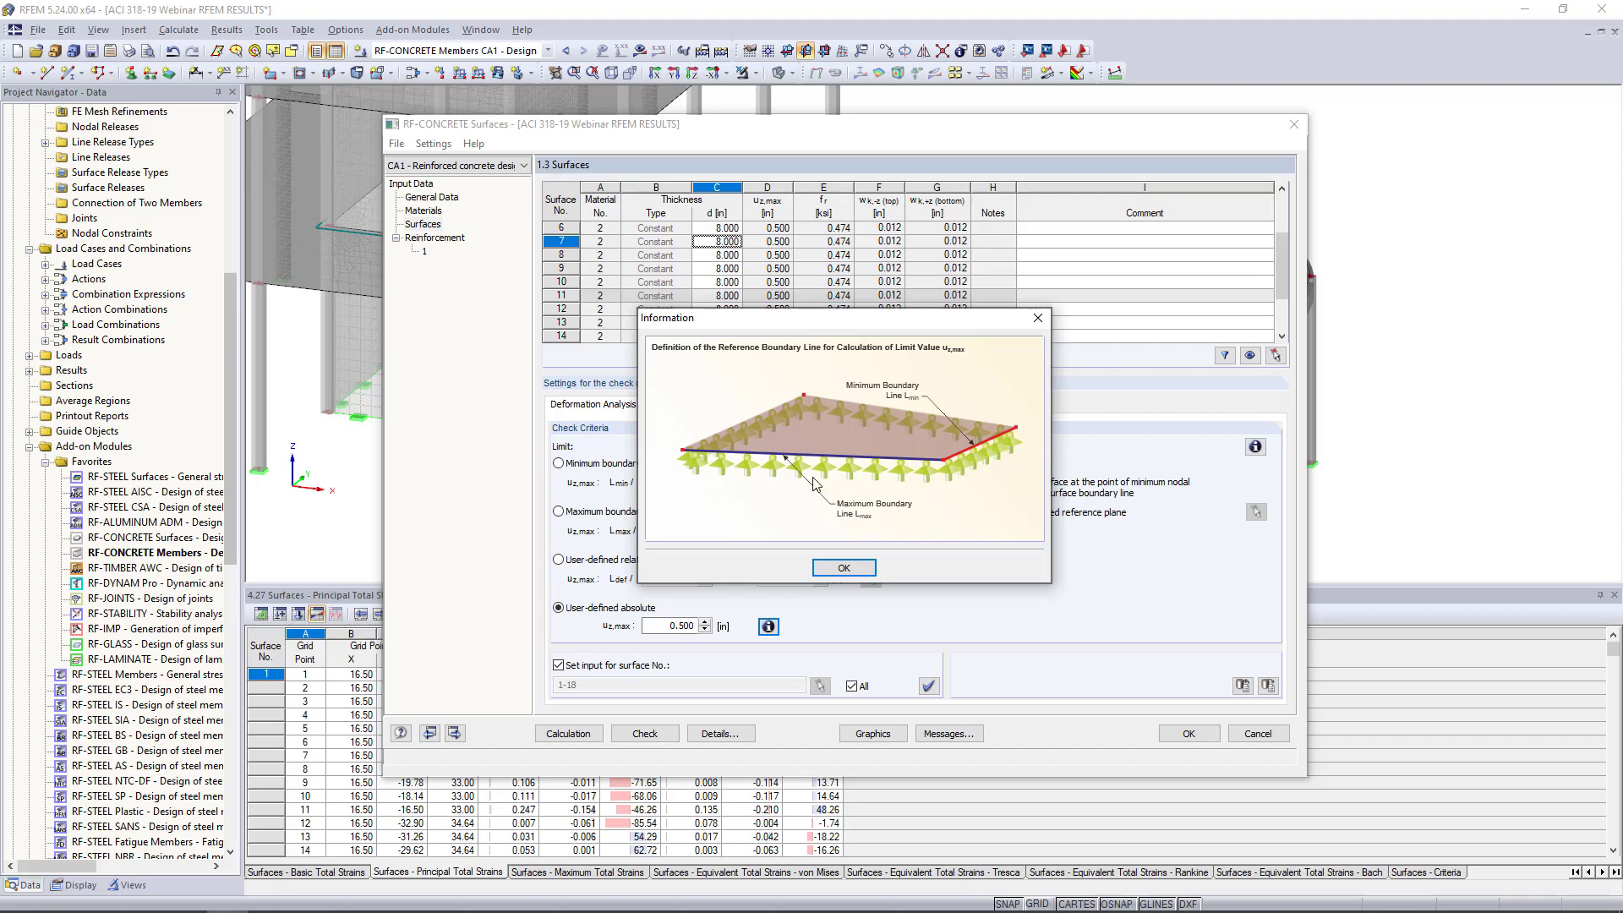
{"action": "left_click", "coordinate": [1034, 322]}
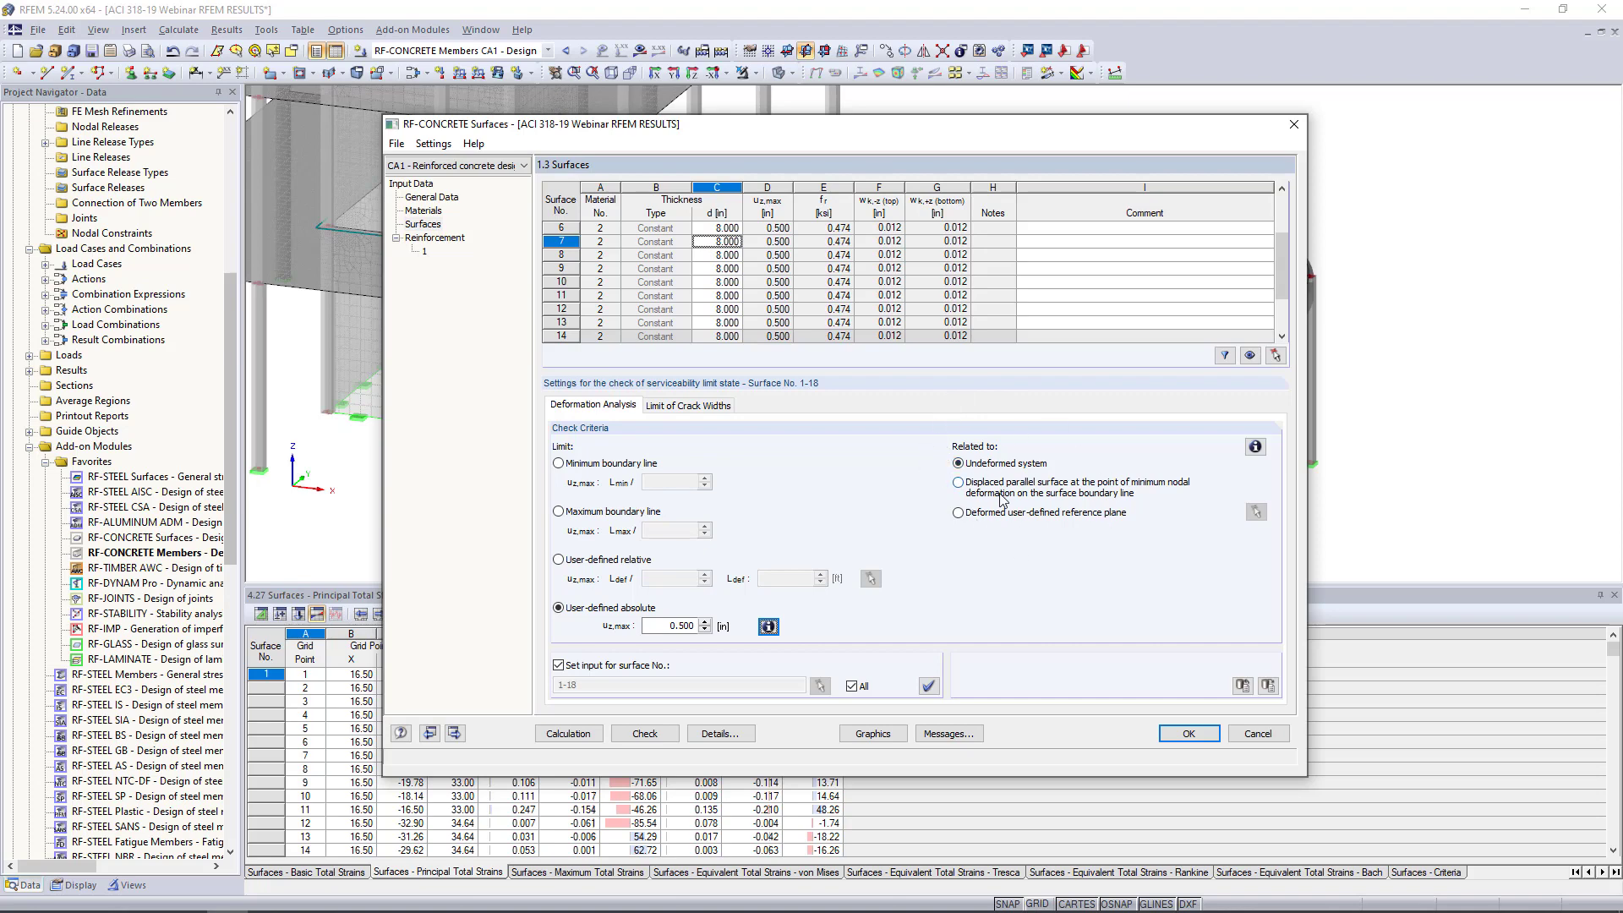
{"action": "left_click", "coordinate": [1255, 448]}
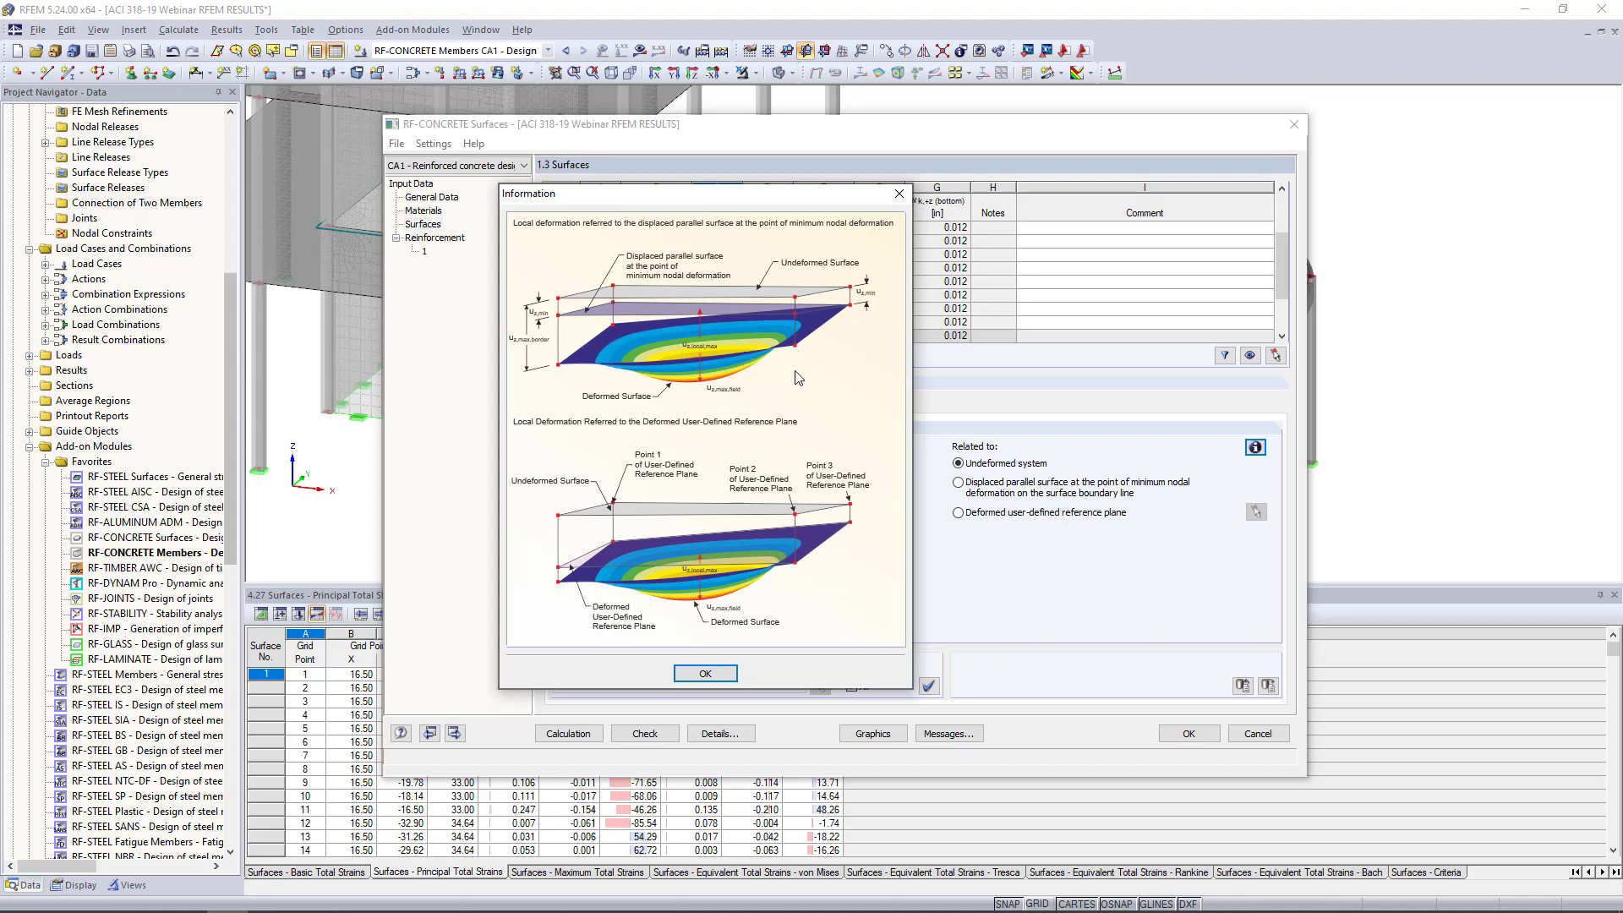
{"action": "left_click", "coordinate": [900, 187]}
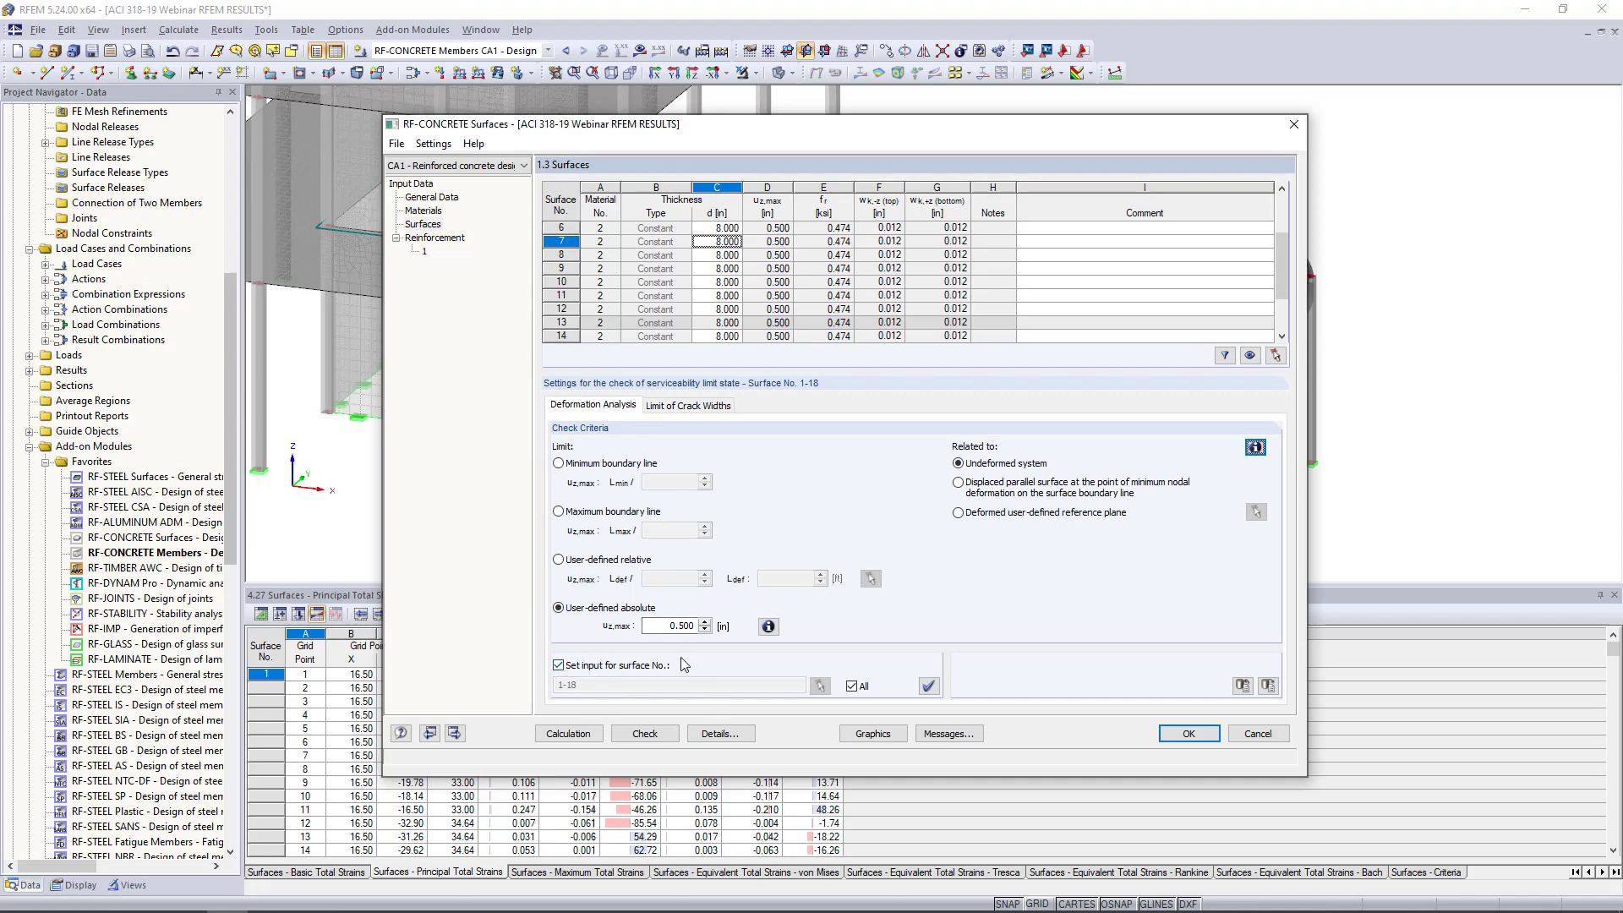
Step: Set the allowable crack width to 0.016 in (dry air or protective membrane) for both the top and bottom of all surfaces
{"action": "left_click", "coordinate": [700, 405]}
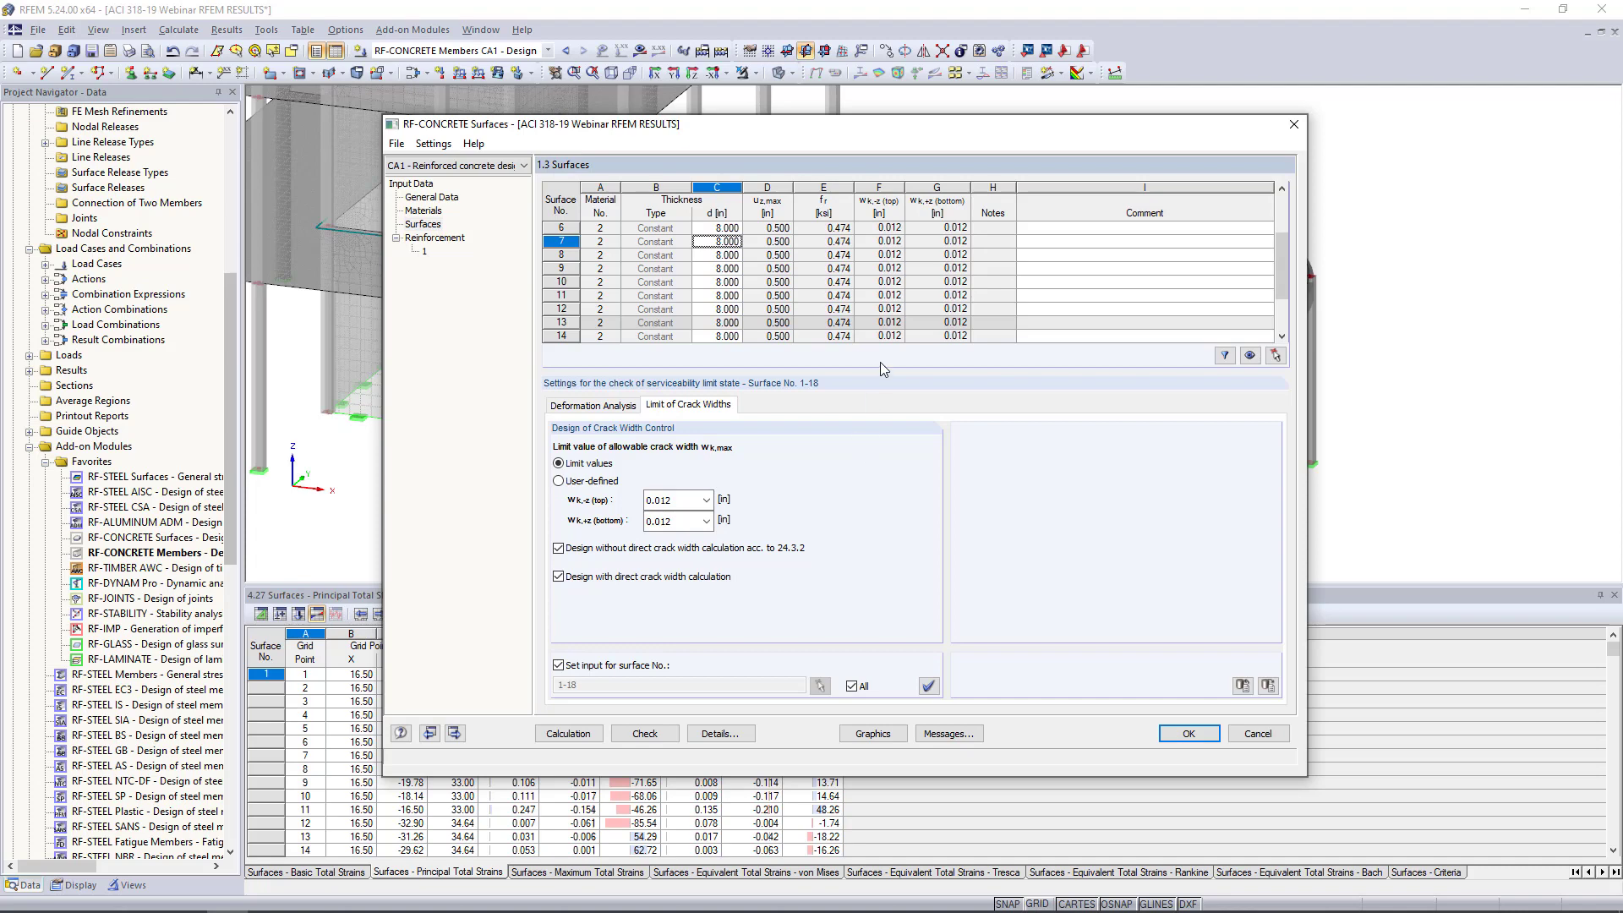
{"action": "left_click", "coordinate": [706, 499]}
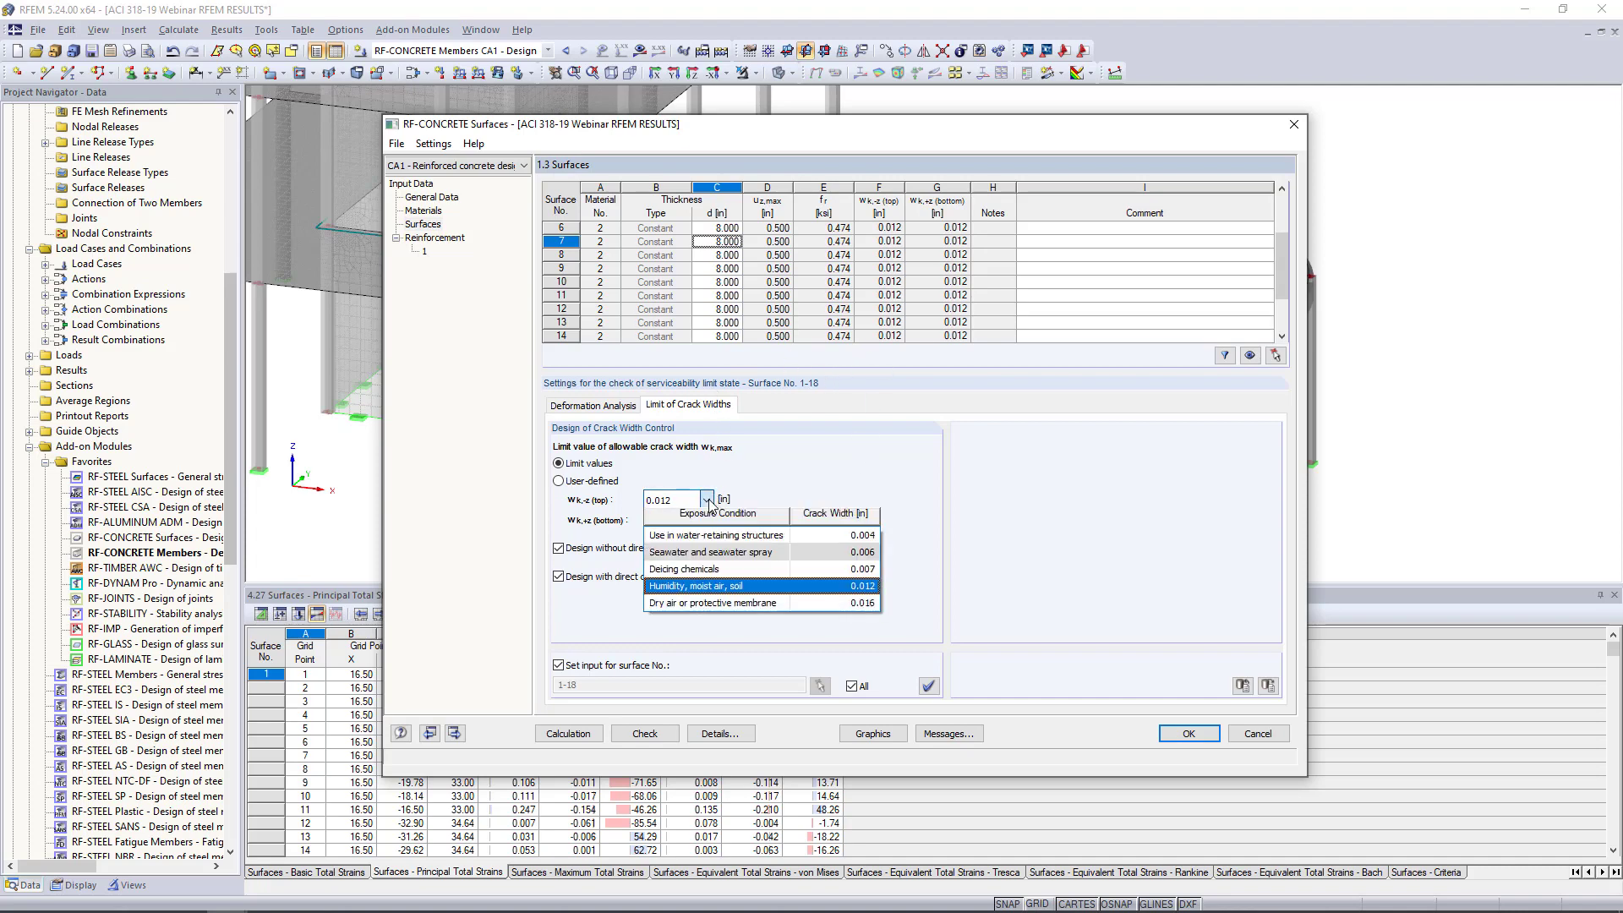
{"action": "left_click", "coordinate": [699, 603]}
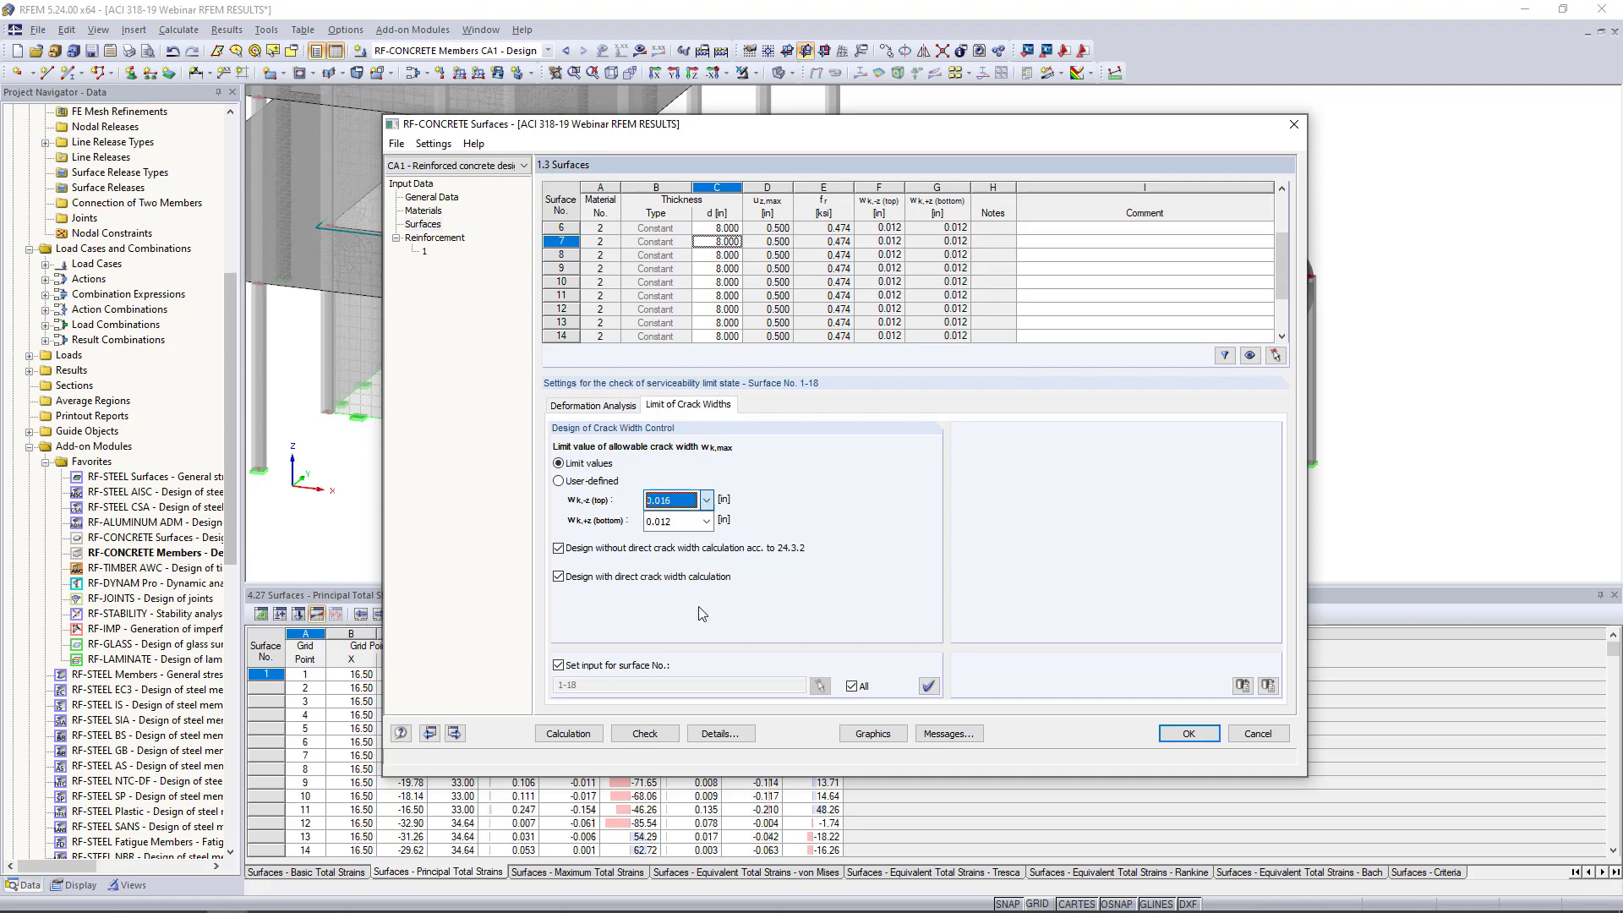
{"action": "left_click", "coordinate": [706, 521]}
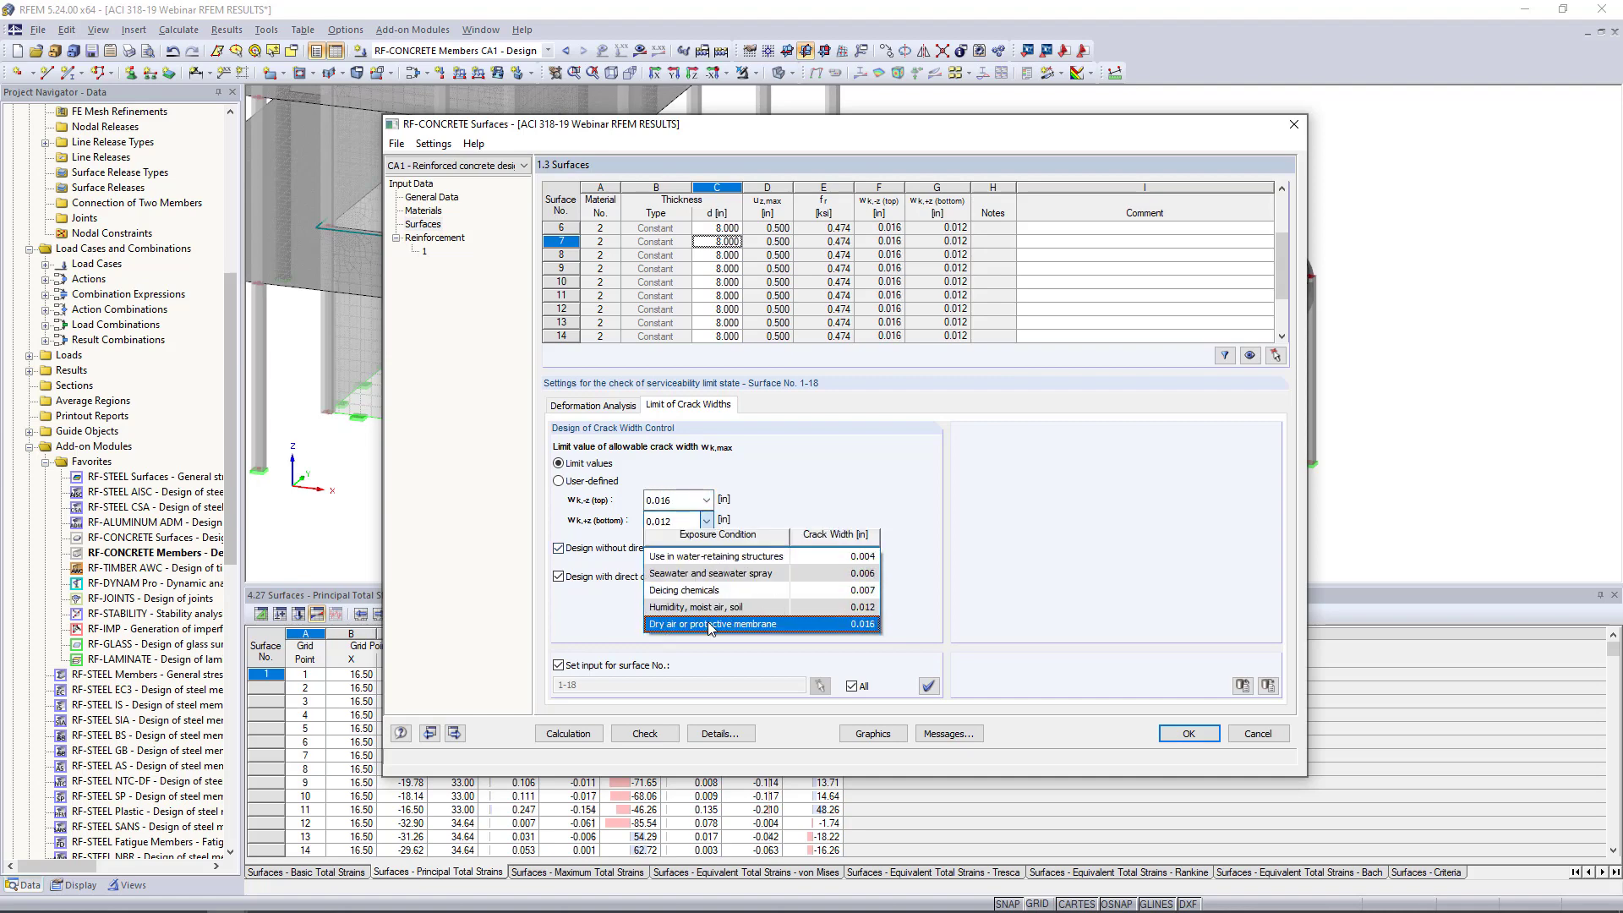
{"action": "left_click", "coordinate": [709, 625]}
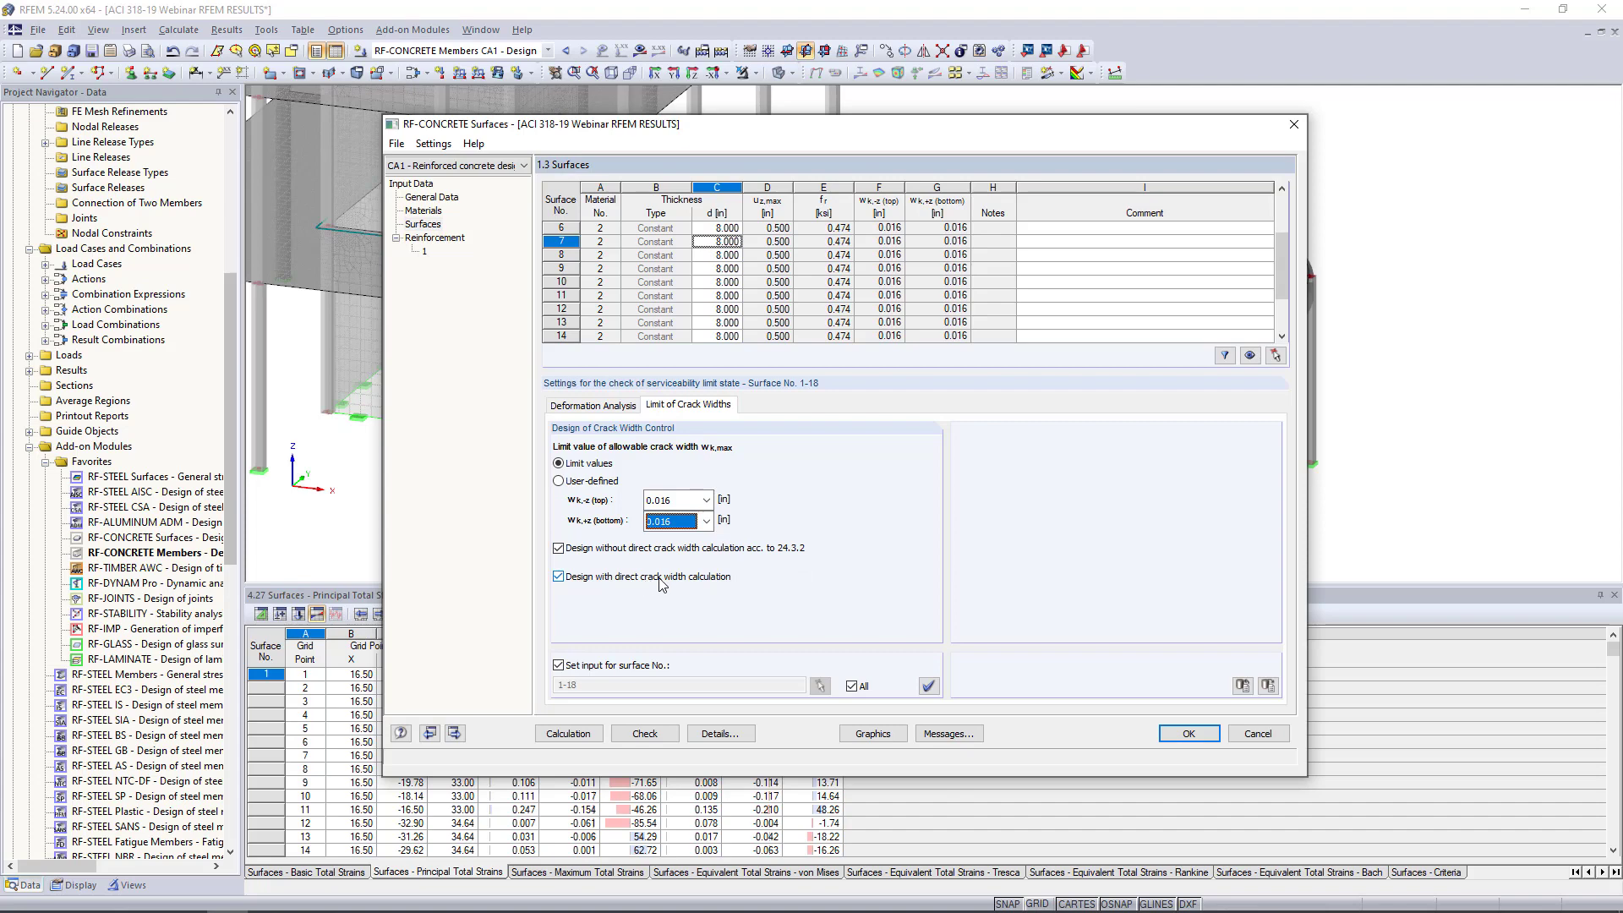
Step: Name the first reinforcement group "Slabs" and apply it only to surfaces 16-18, picked in the model
{"action": "left_click", "coordinate": [455, 240]}
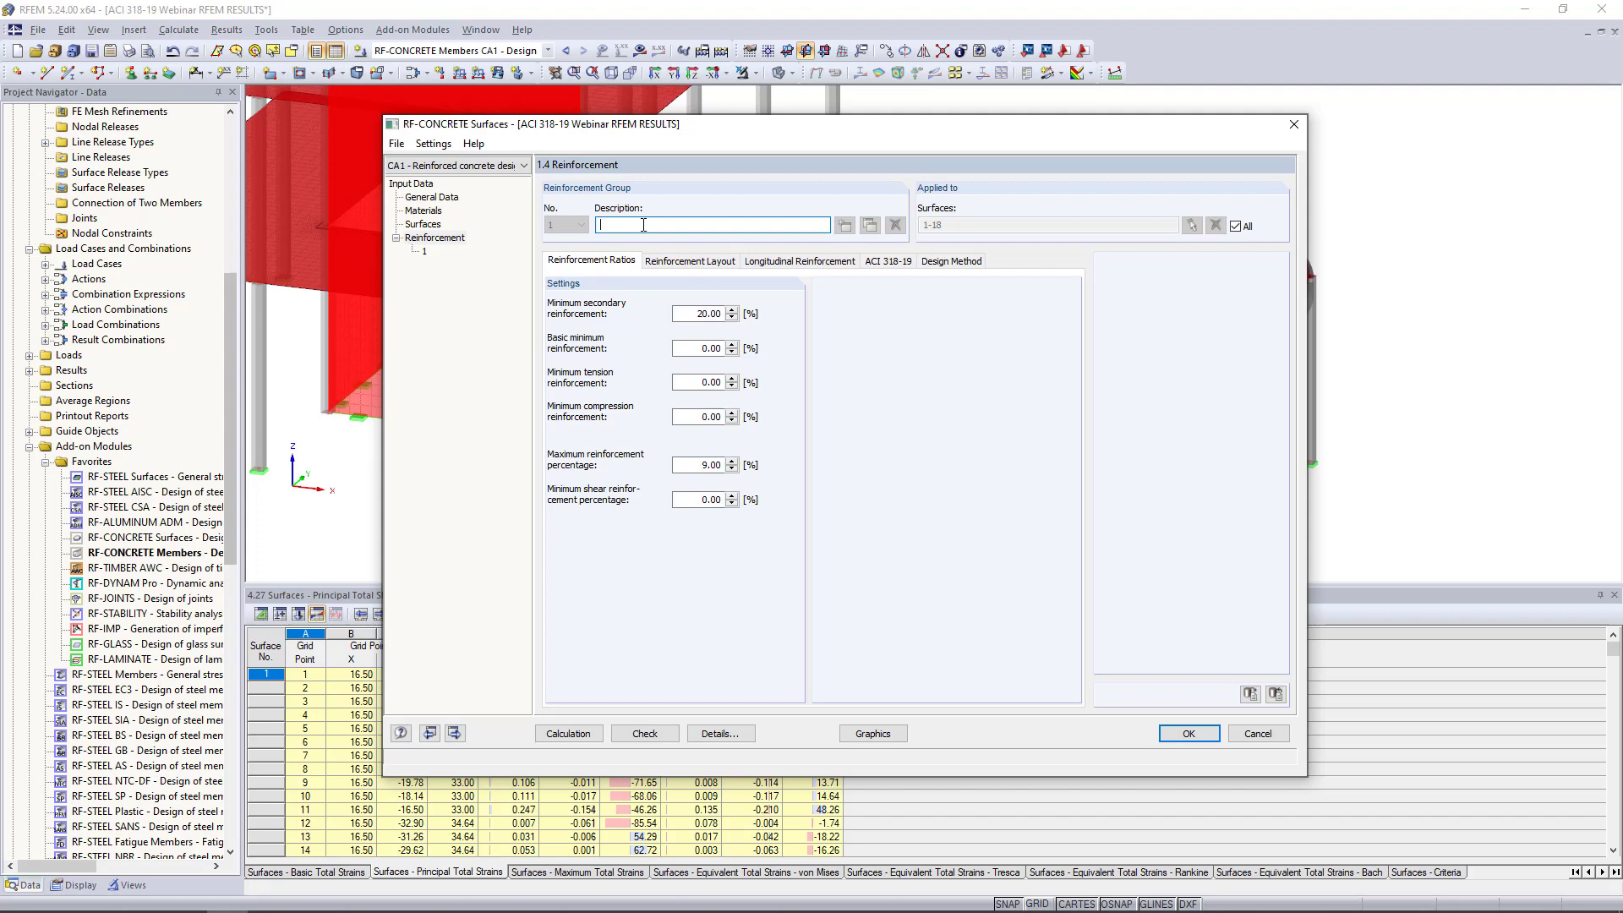
{"action": "type", "text": "Slabs"}
{"action": "left_click", "coordinate": [1236, 227]}
{"action": "left_click", "coordinate": [1215, 224]}
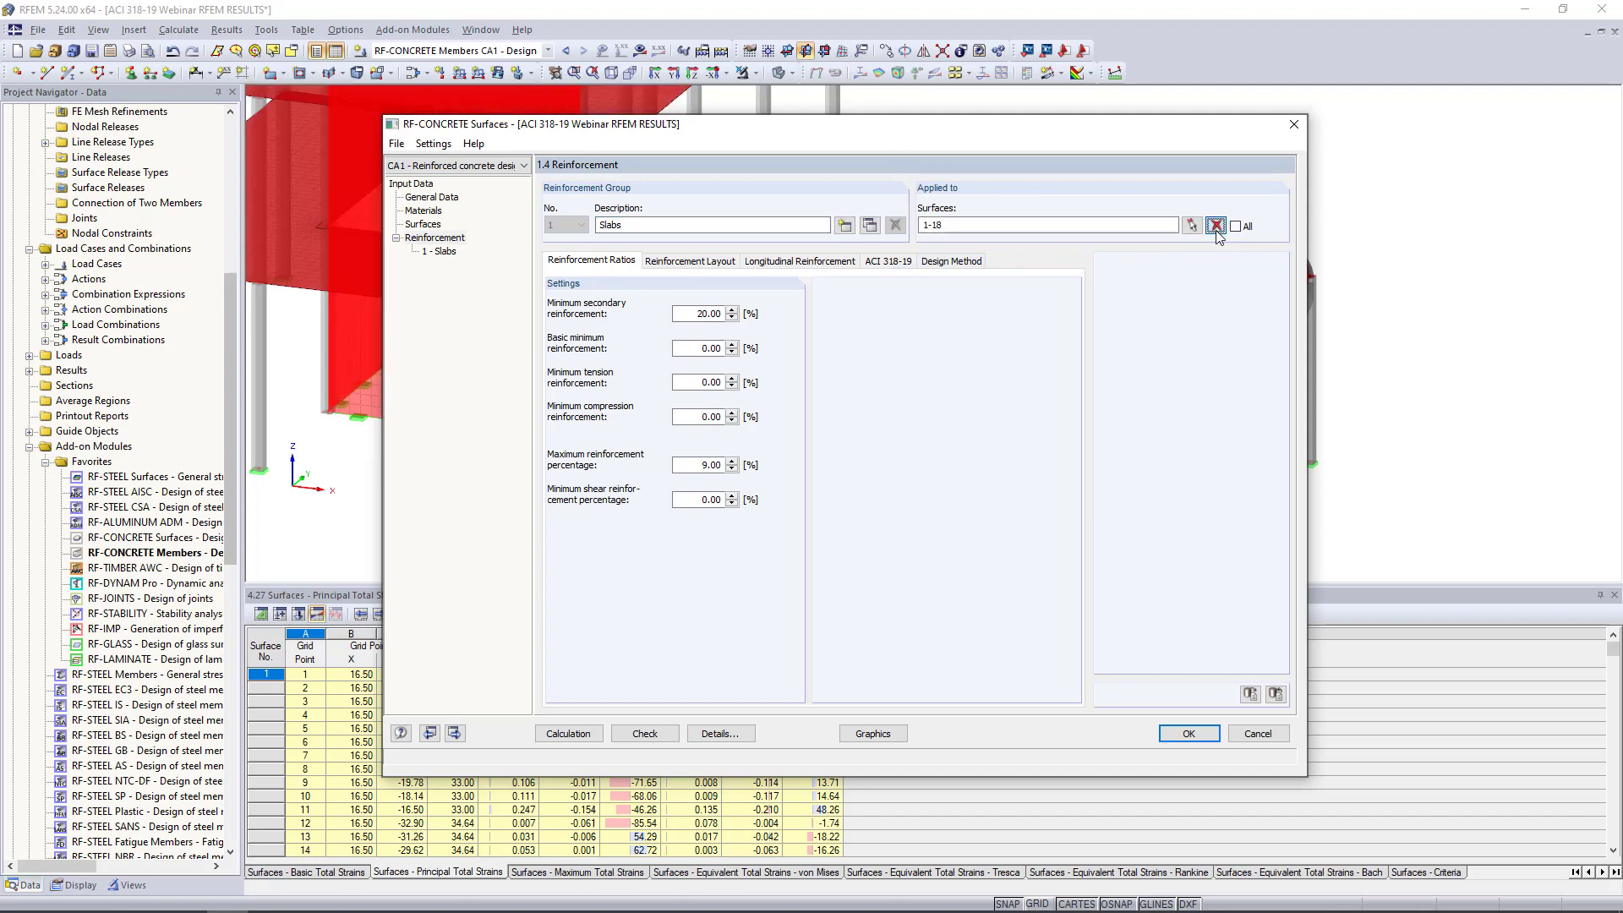
{"action": "left_click", "coordinate": [1193, 224]}
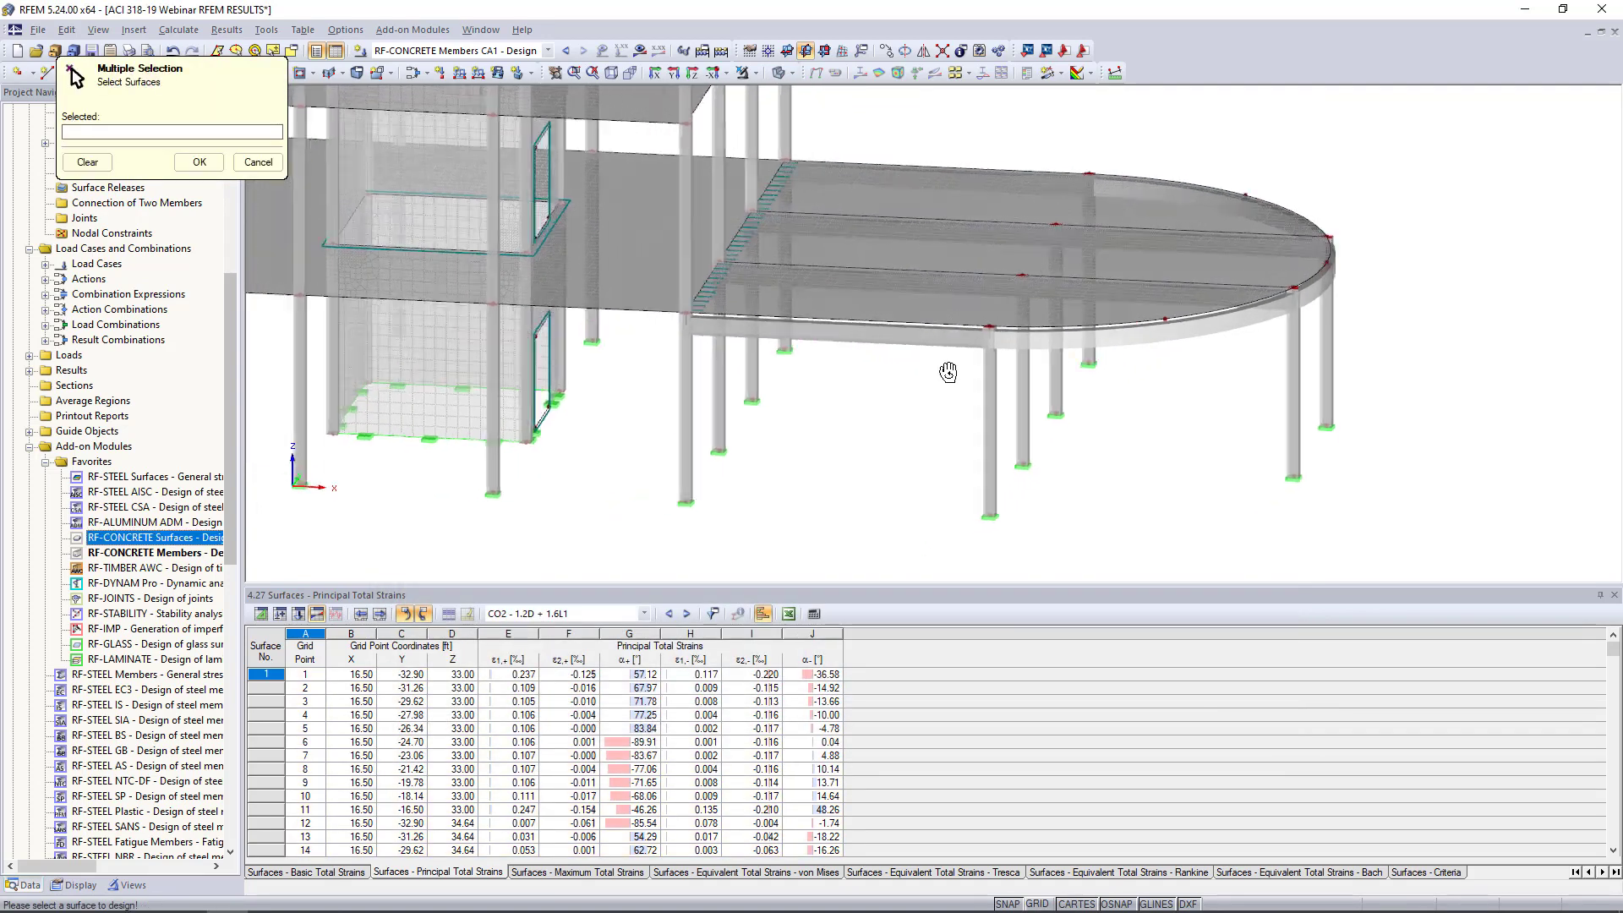
{"action": "left_click_drag", "start_coordinate": [950, 253], "coordinate": [916, 176]}
{"action": "middle_click_drag", "start_coordinate": [1054, 186], "coordinate": [907, 289], "text": "ctrl"}
{"action": "middle_click_drag", "start_coordinate": [988, 147], "coordinate": [960, 190]}
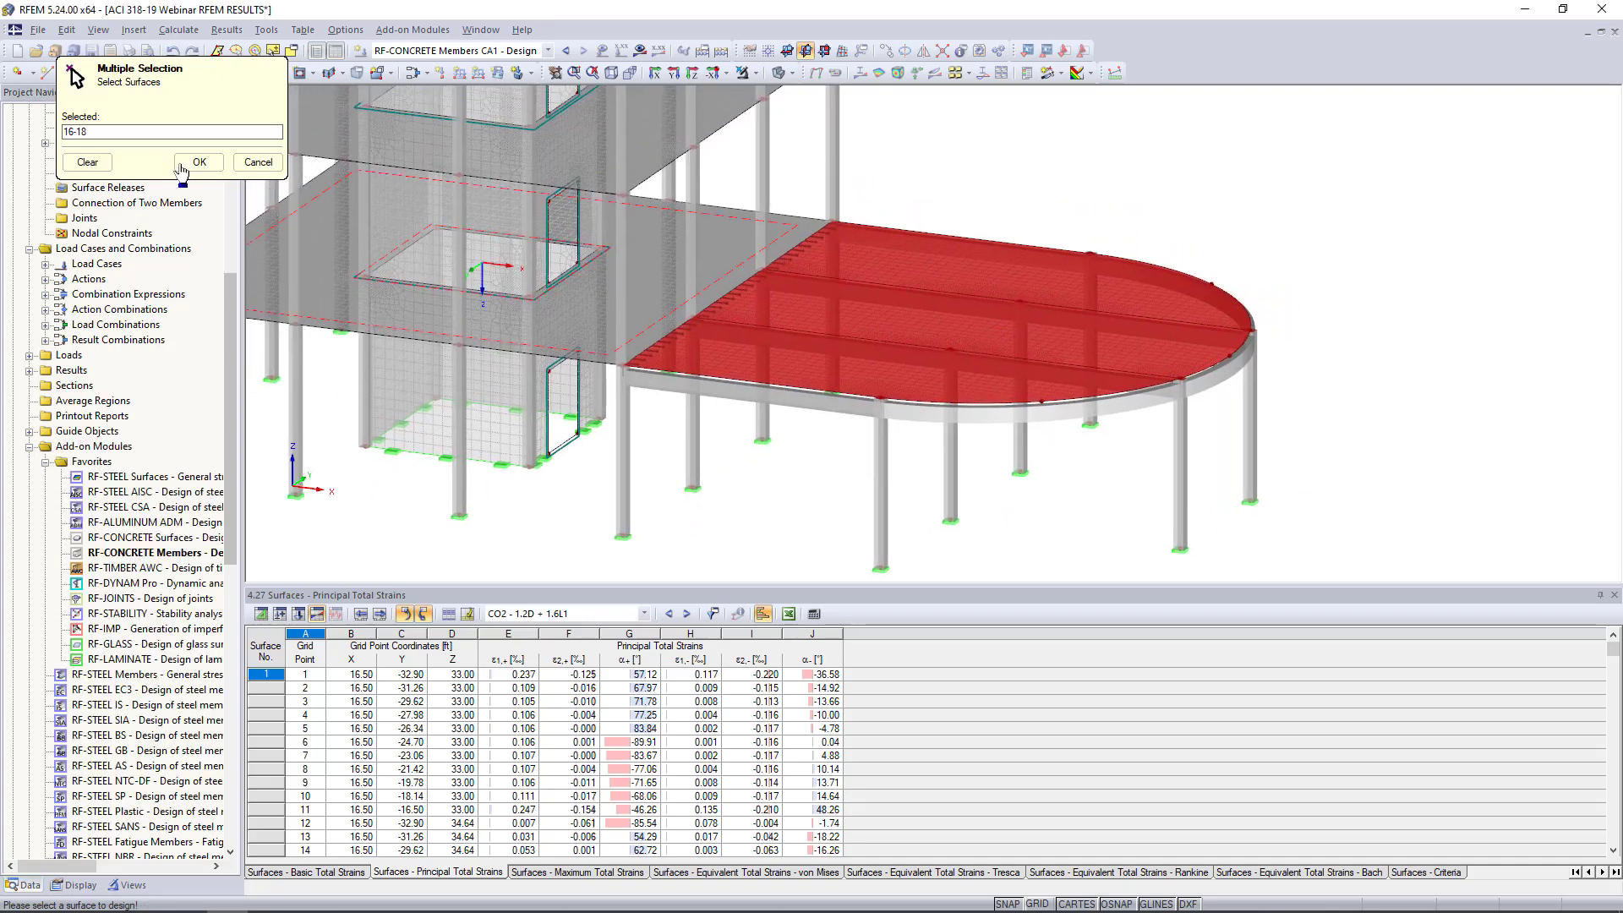
{"action": "left_click", "coordinate": [199, 162]}
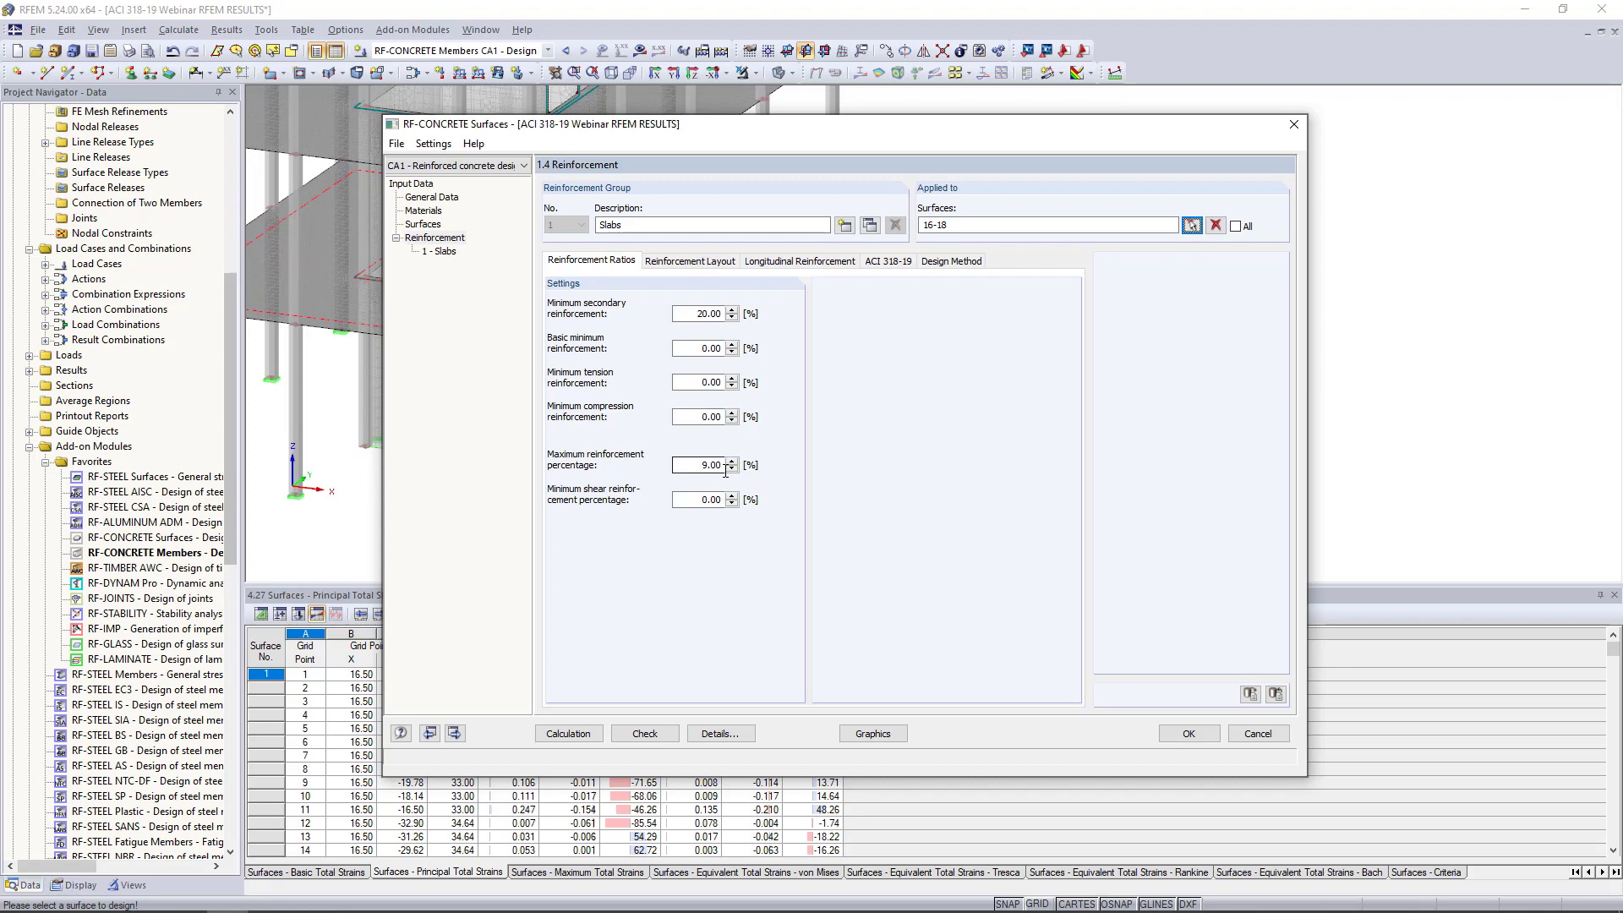
Step: Refer the slab concrete cover to the edge and set it to 0.75 in, top and bottom, for basic and additional reinforcement
{"action": "left_click", "coordinate": [693, 264]}
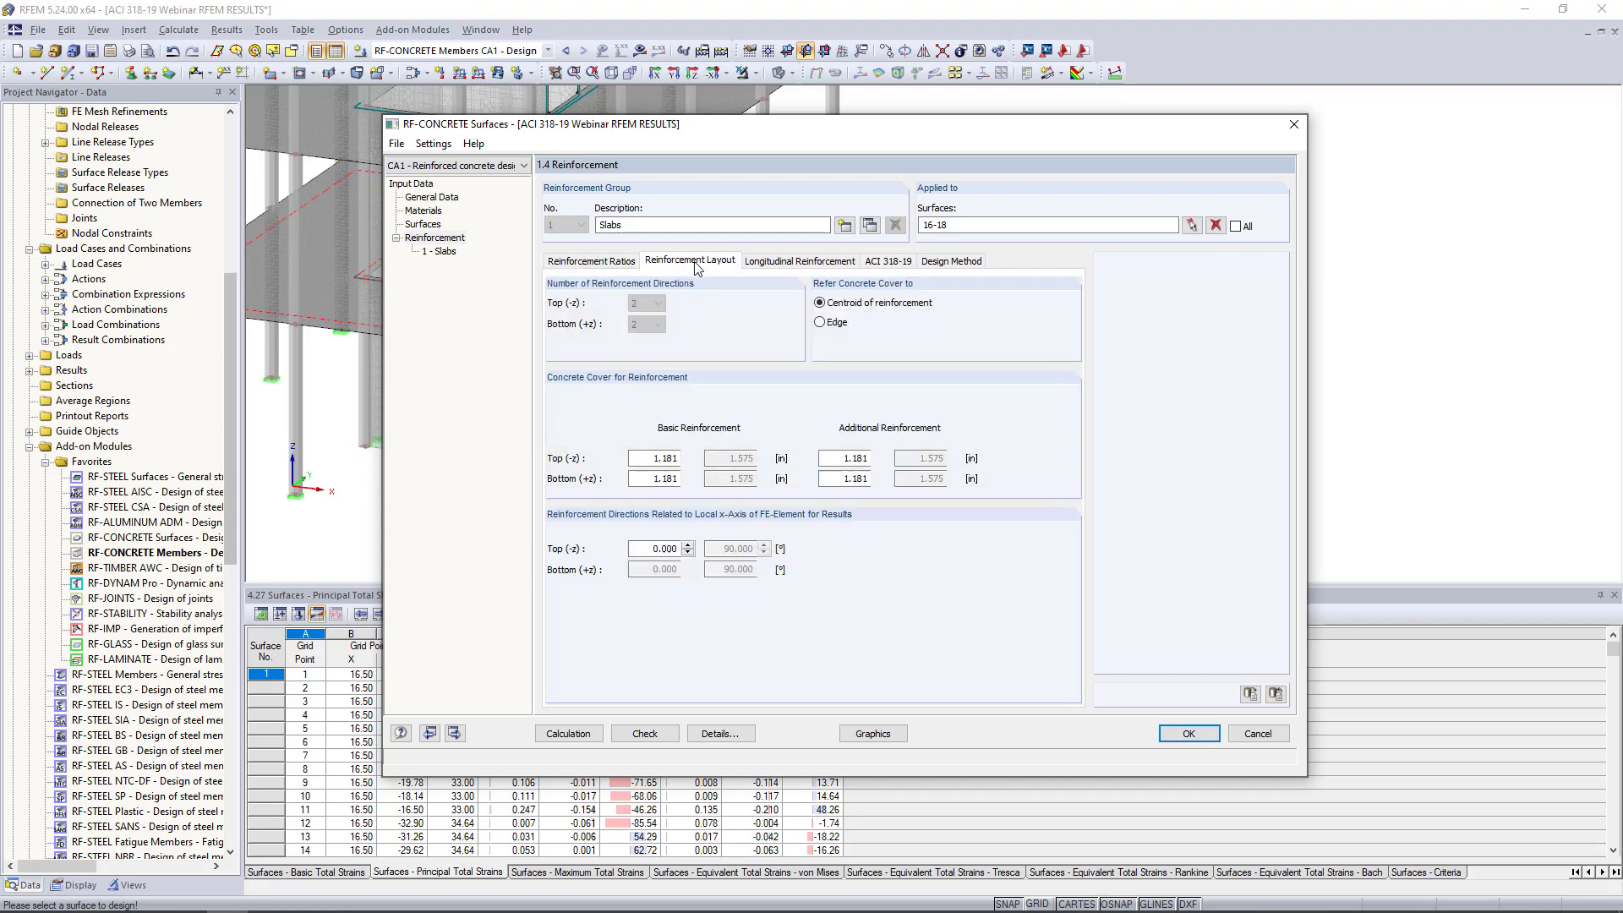
{"action": "left_click", "coordinate": [819, 322]}
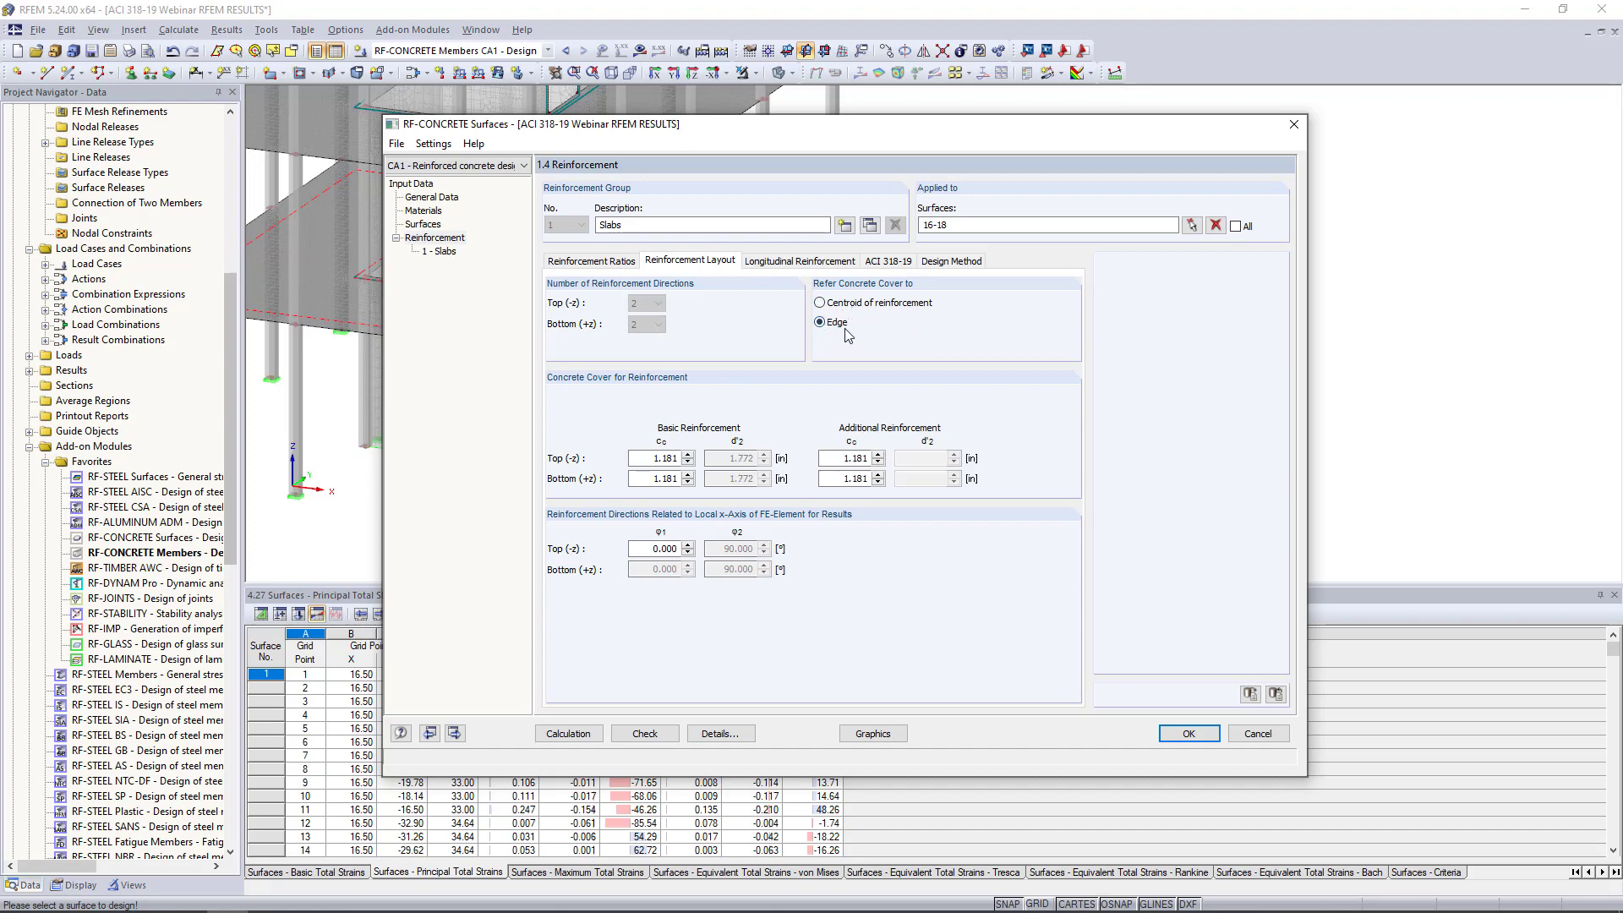
{"action": "double_click", "coordinate": [664, 459]}
{"action": "type", "text": "0.75"}
{"action": "key", "text": "Tab"}
{"action": "type", "text": "0.75"}
{"action": "key", "text": "Tab"}
{"action": "type", "text": "0.75"}
{"action": "key", "text": "Tab"}
{"action": "type", "text": "0.75"}
Step: Define the basic longitudinal reinforcement from 0.75 in bars at 12 in spacing, top and bottom in both directions
{"action": "left_click", "coordinate": [788, 264]}
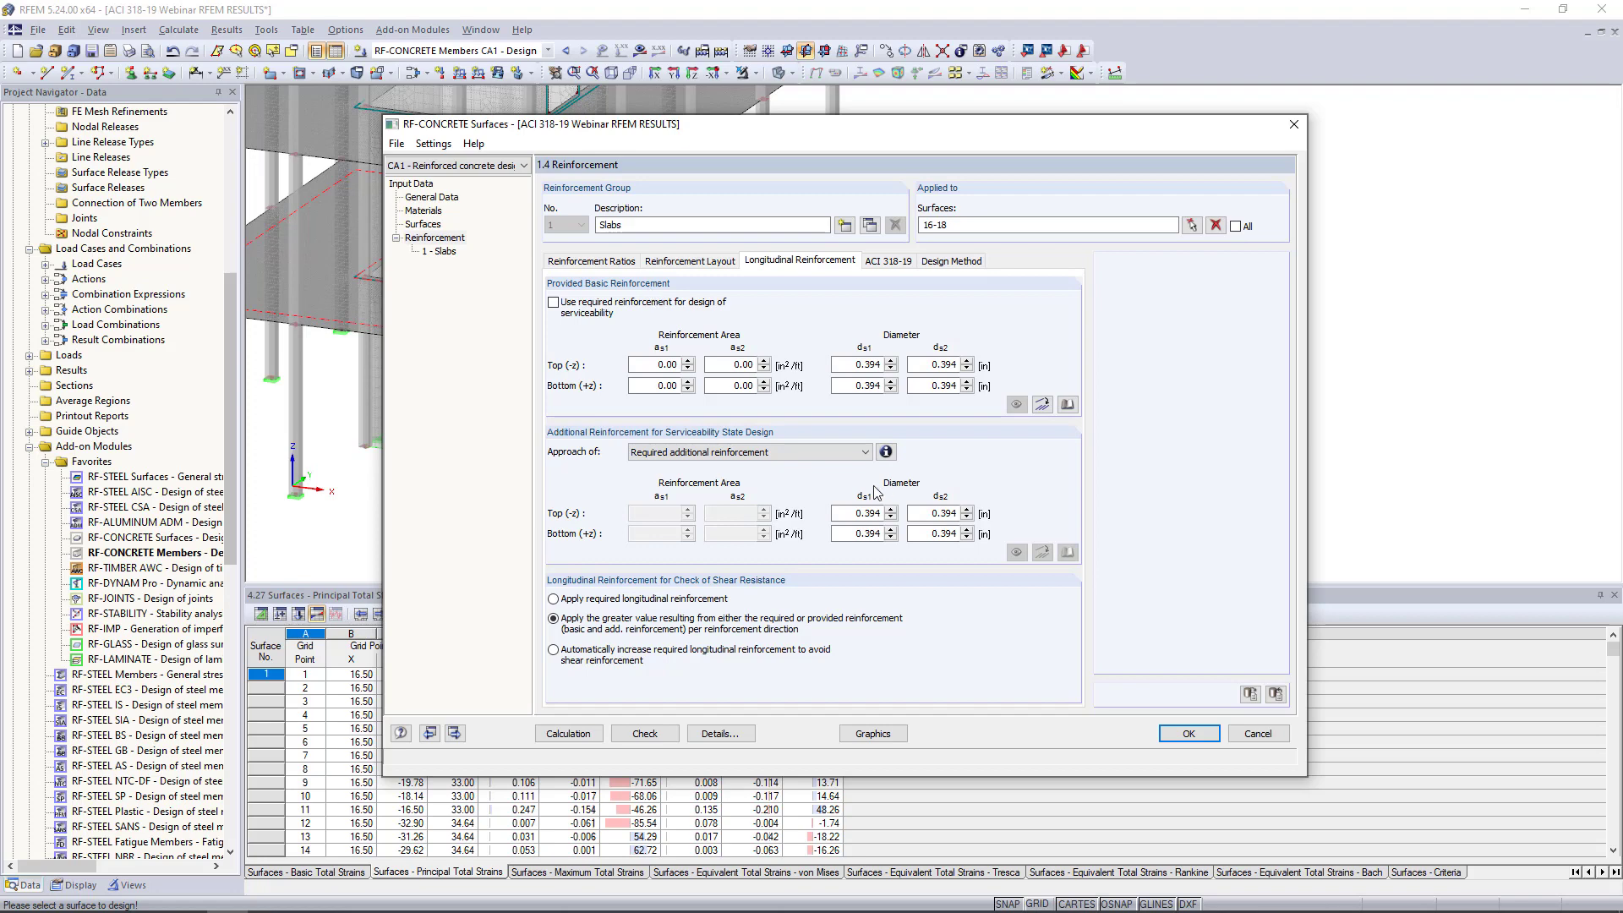
{"action": "left_click", "coordinate": [1043, 405]}
{"action": "double_click", "coordinate": [758, 410]}
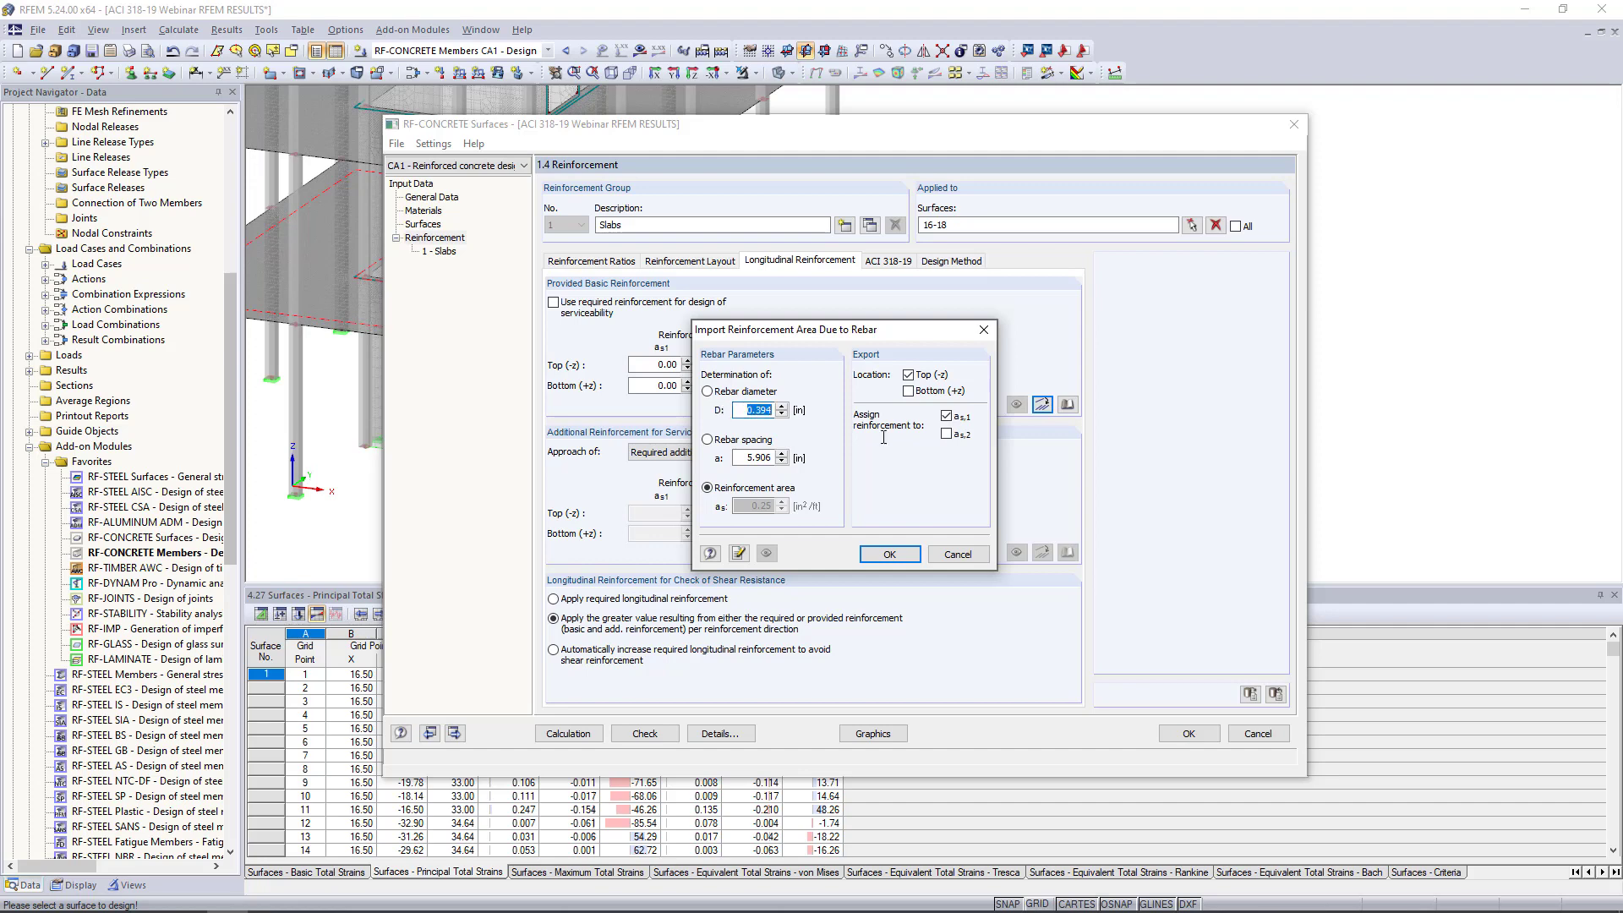
{"action": "type", "text": "0.75"}
{"action": "key", "text": "Tab"}
{"action": "type", "text": "12"}
{"action": "left_click", "coordinate": [909, 390]}
{"action": "left_click", "coordinate": [947, 434]}
{"action": "left_click", "coordinate": [897, 556]}
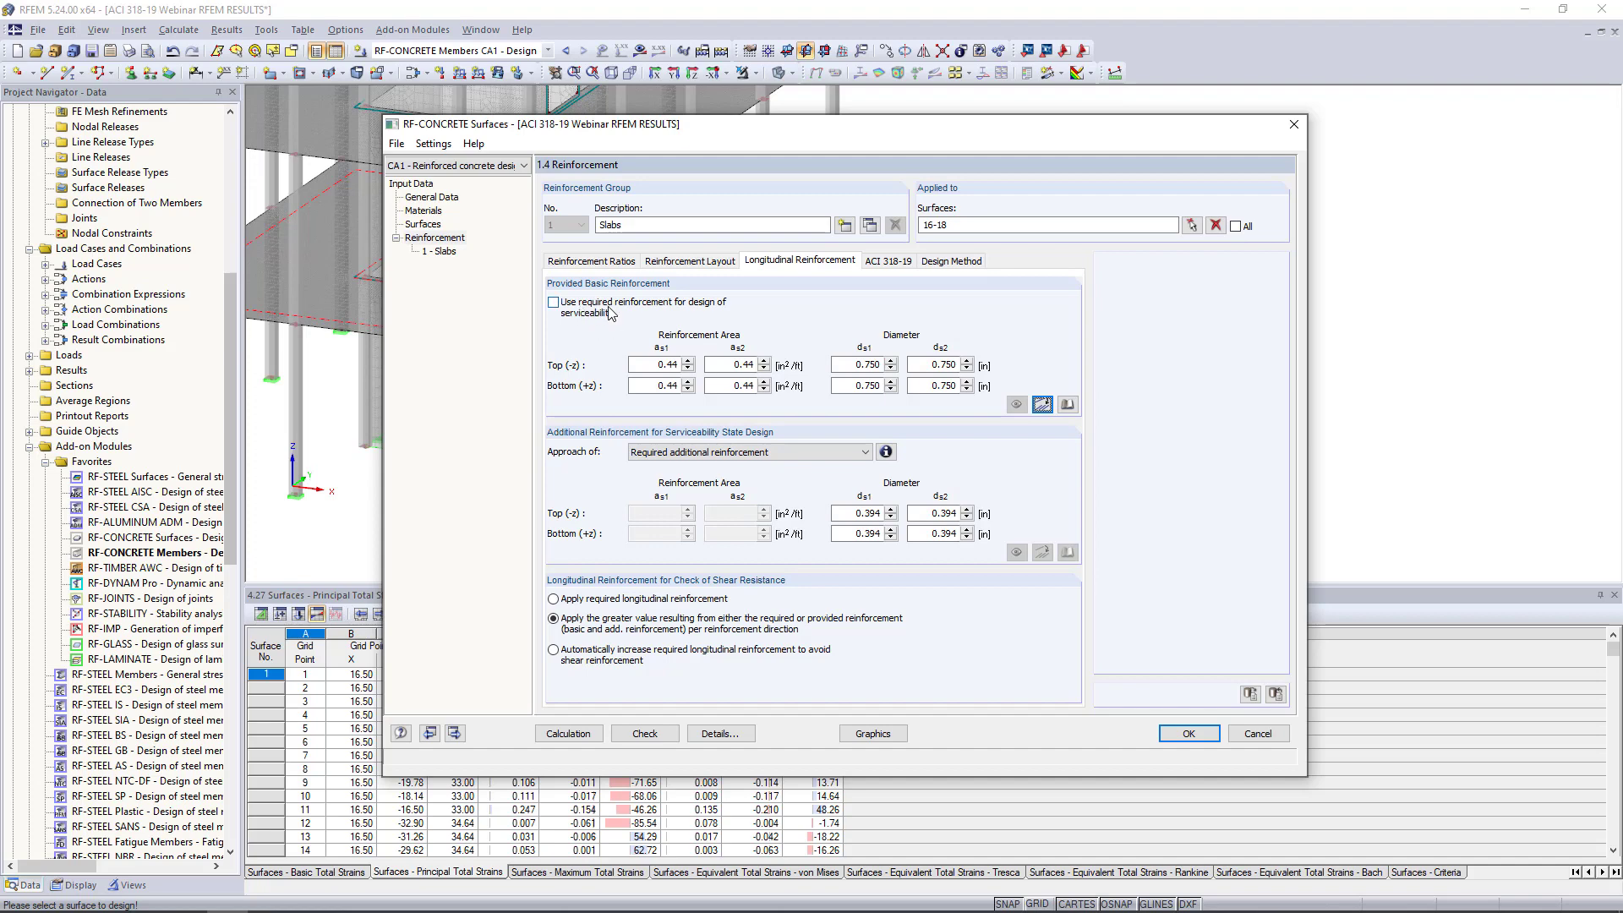
Step: Try using the required reinforcement for serviceability design, and examine the additional reinforcement approaches and their explanatory diagrams
{"action": "left_click", "coordinate": [553, 304]}
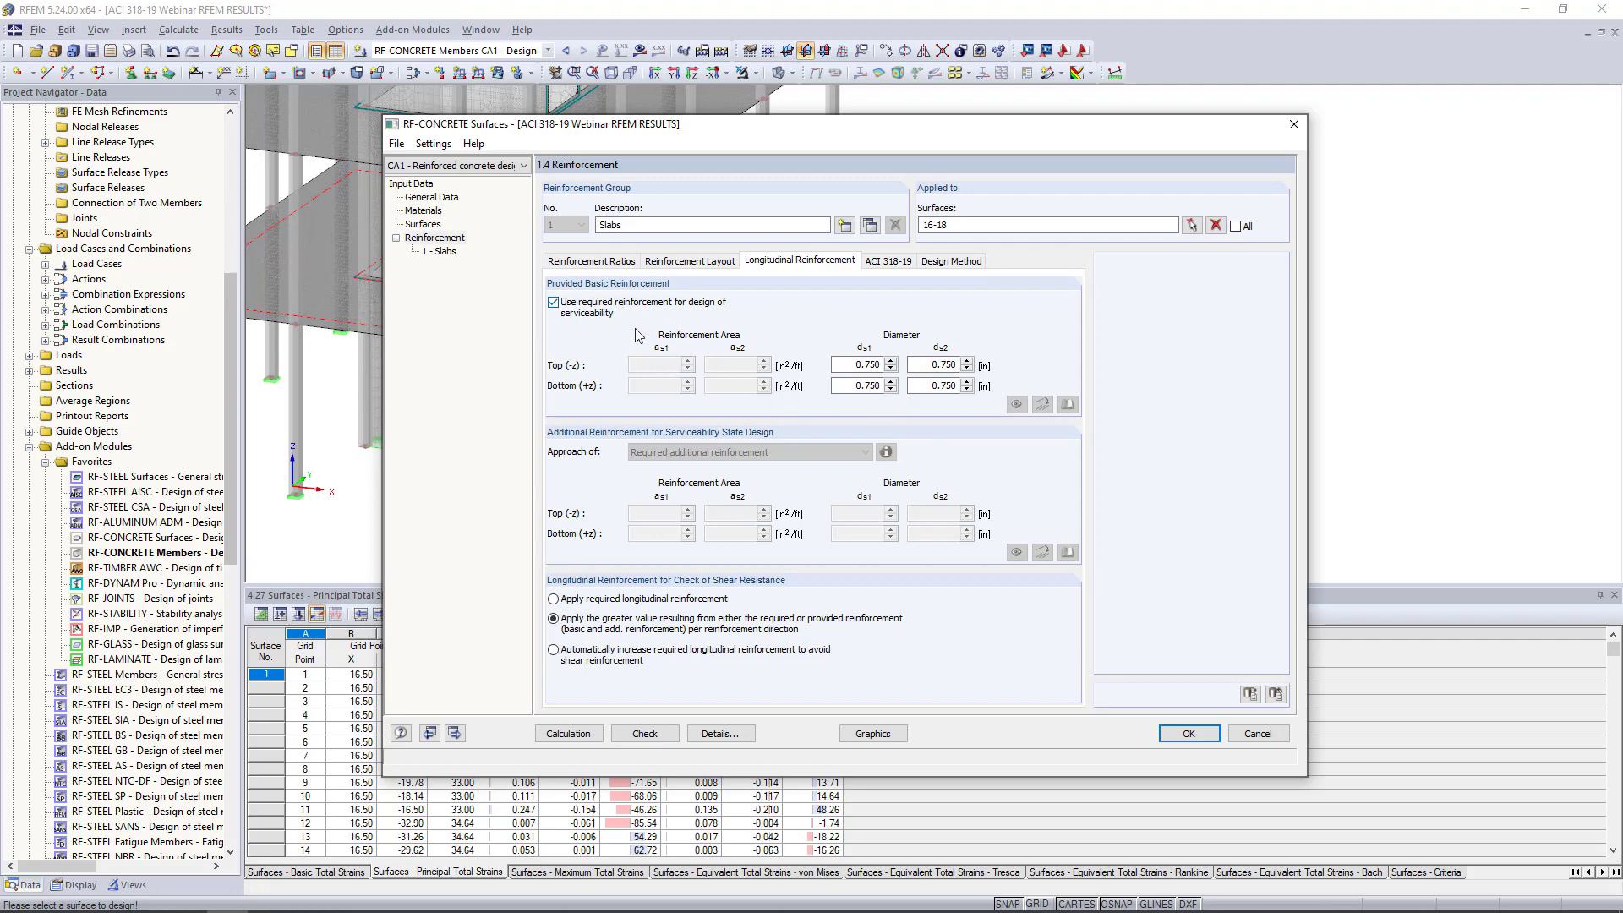
{"action": "left_click", "coordinate": [553, 303]}
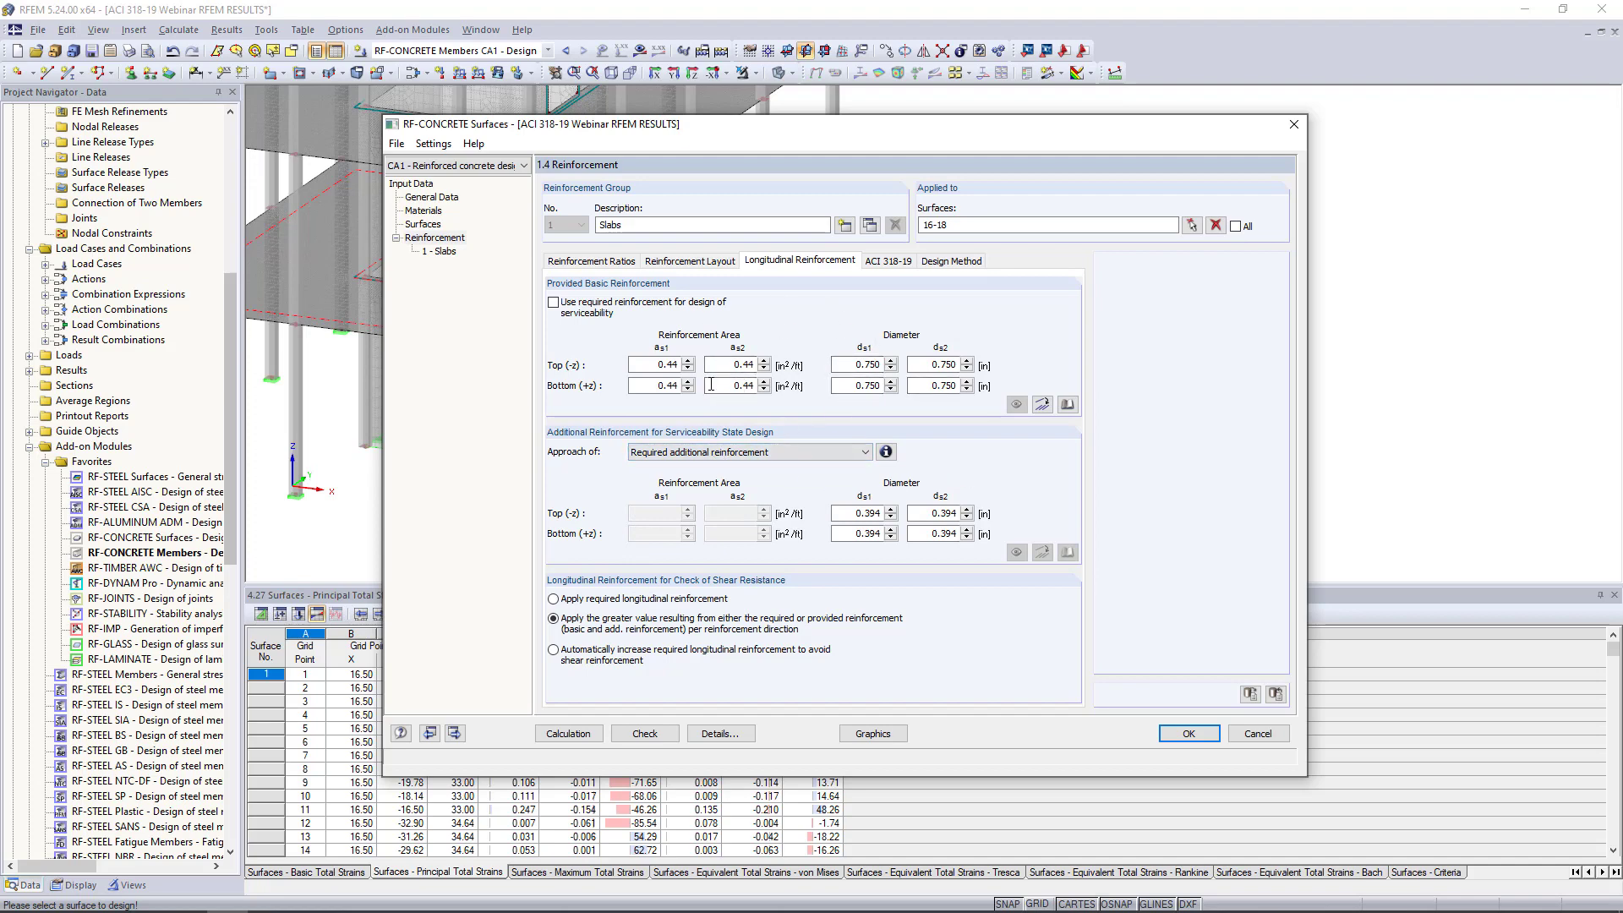
{"action": "left_click", "coordinate": [725, 454]}
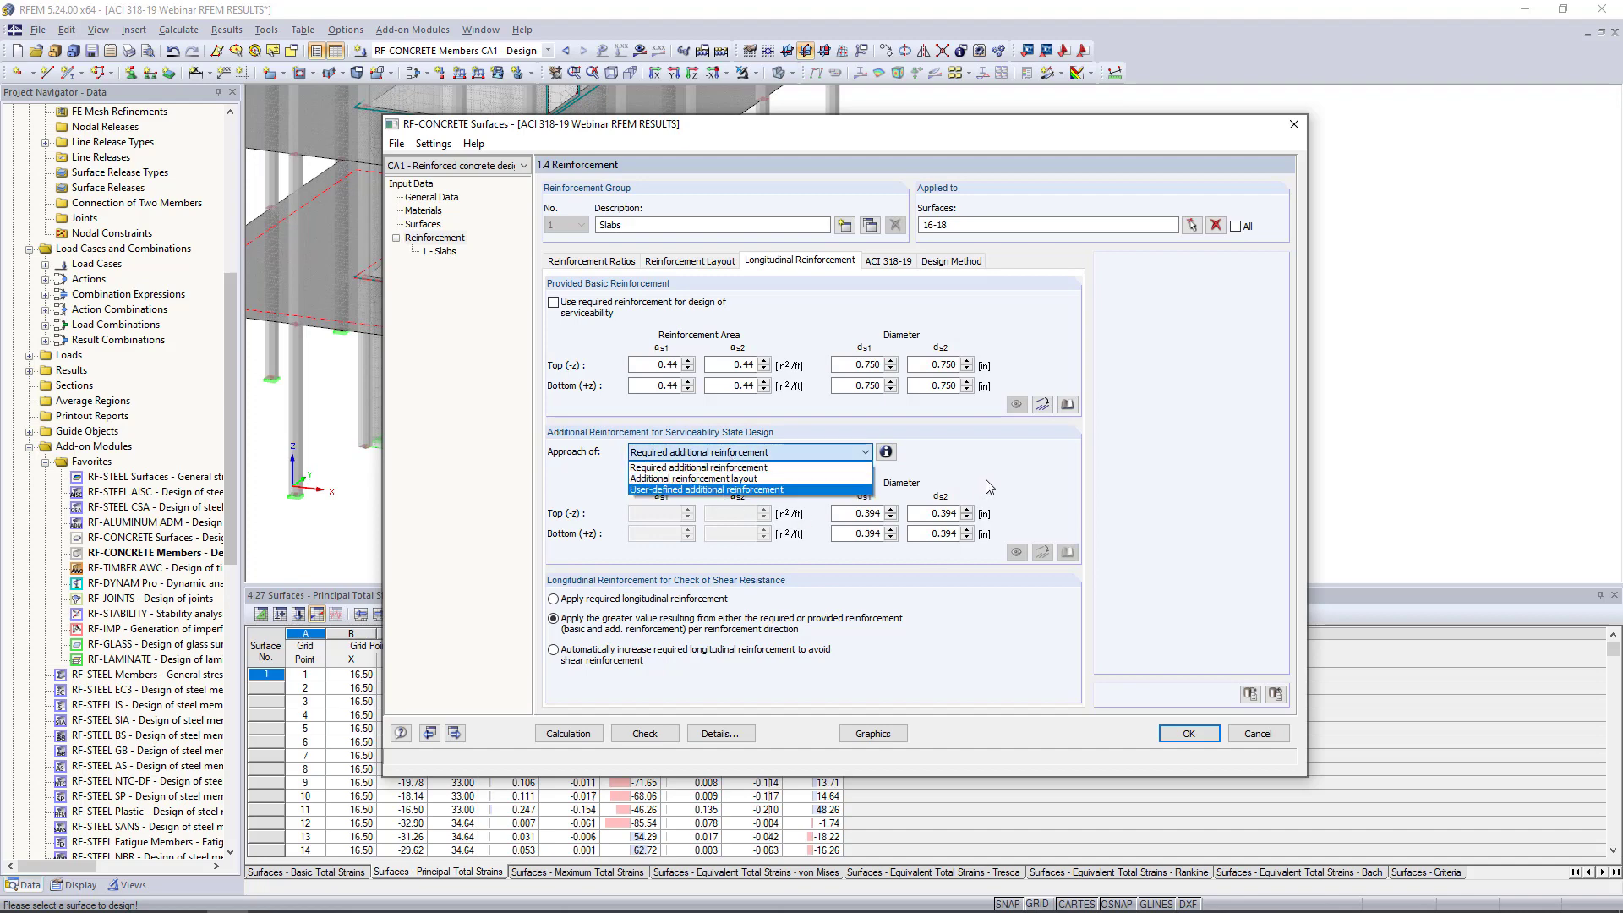
{"action": "left_click", "coordinate": [939, 477]}
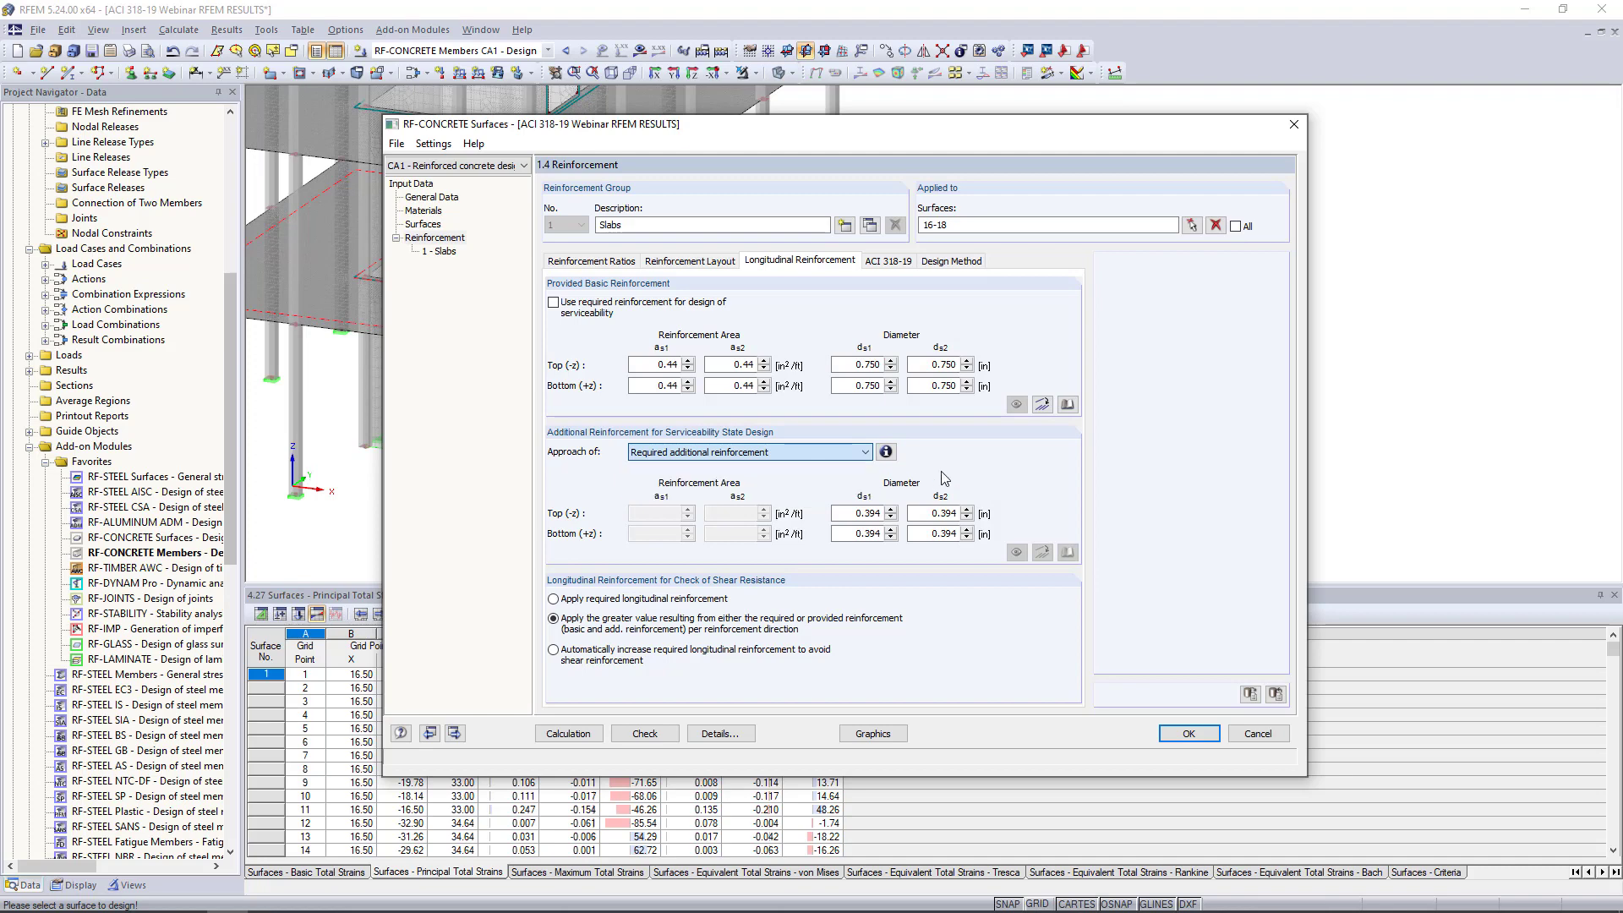
{"action": "left_click", "coordinate": [885, 453]}
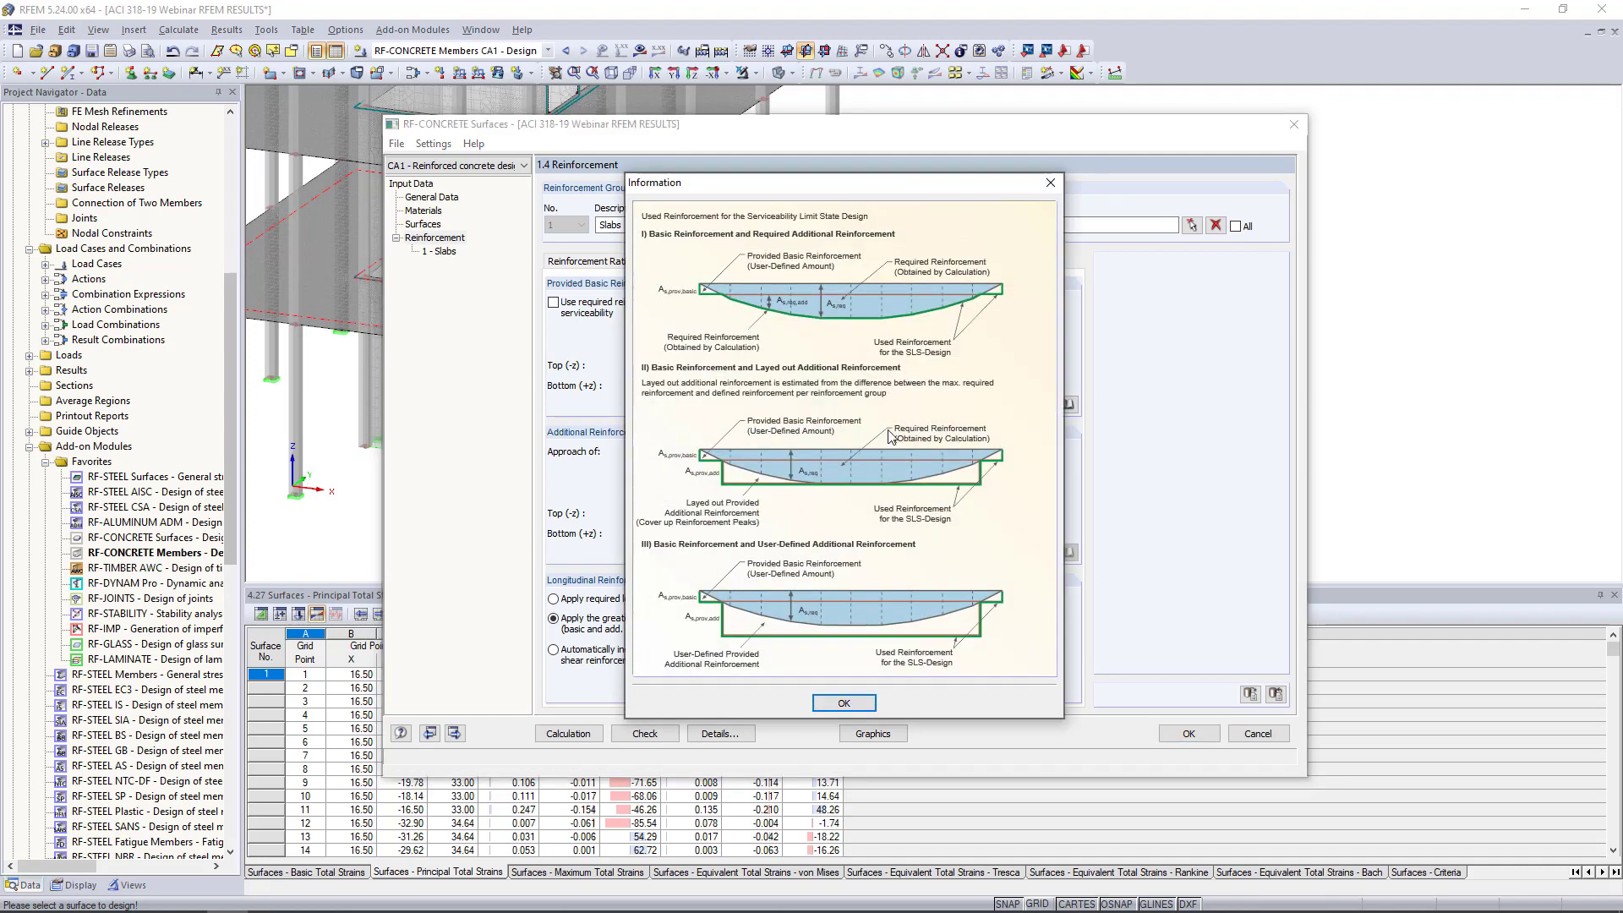
{"action": "left_click_drag", "start_coordinate": [1091, 204], "coordinate": [1110, 181]}
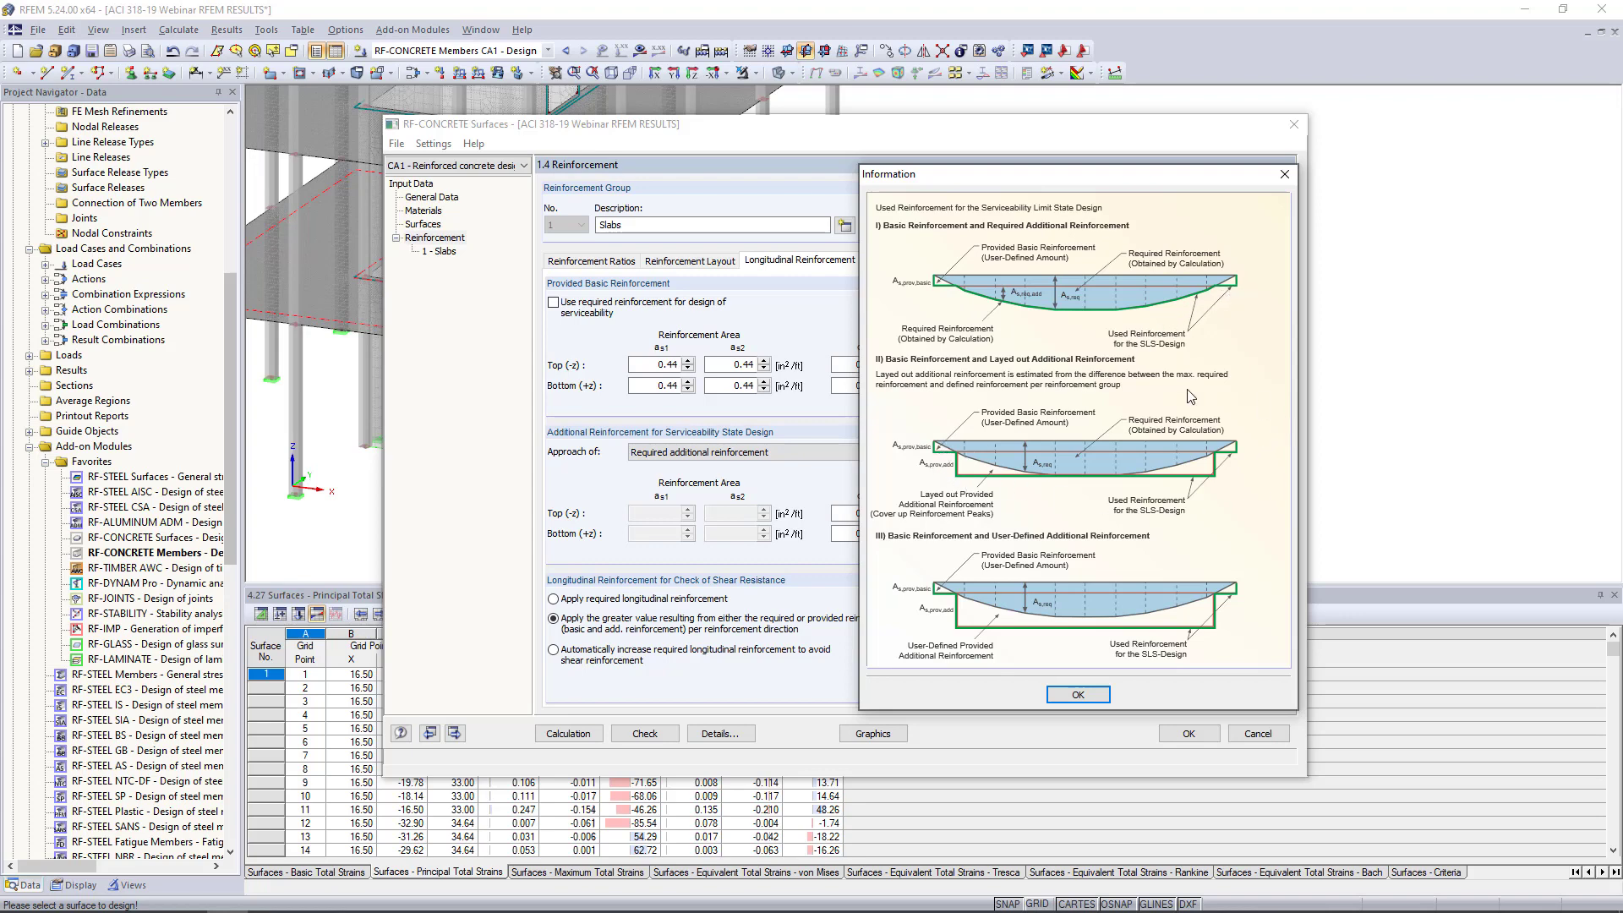
{"action": "left_click", "coordinate": [1284, 175]}
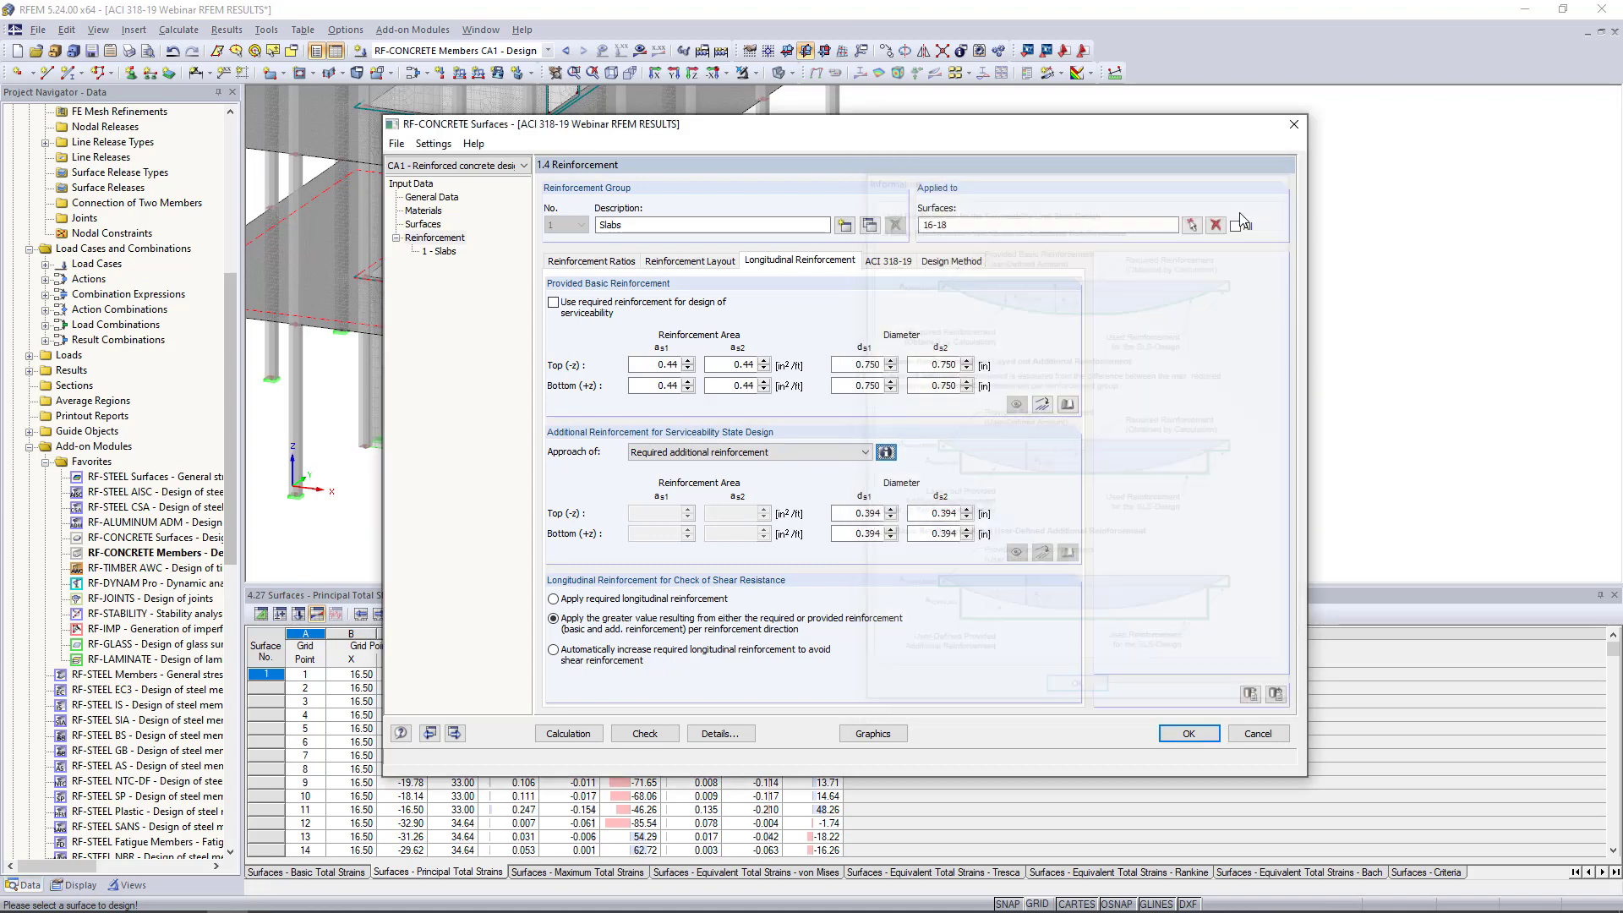
Step: Set the additional serviceability reinforcement diameters to 0.75 in, top and bottom in both directions
{"action": "double_click", "coordinate": [862, 513]}
{"action": "type", "text": "0"}
{"action": "key", "text": "Tab"}
{"action": "type", "text": "0.7"}
{"action": "key", "text": "Tab"}
{"action": "type", "text": "0.7"}
{"action": "key", "text": "Tab"}
{"action": "key", "text": "BackSpace"}
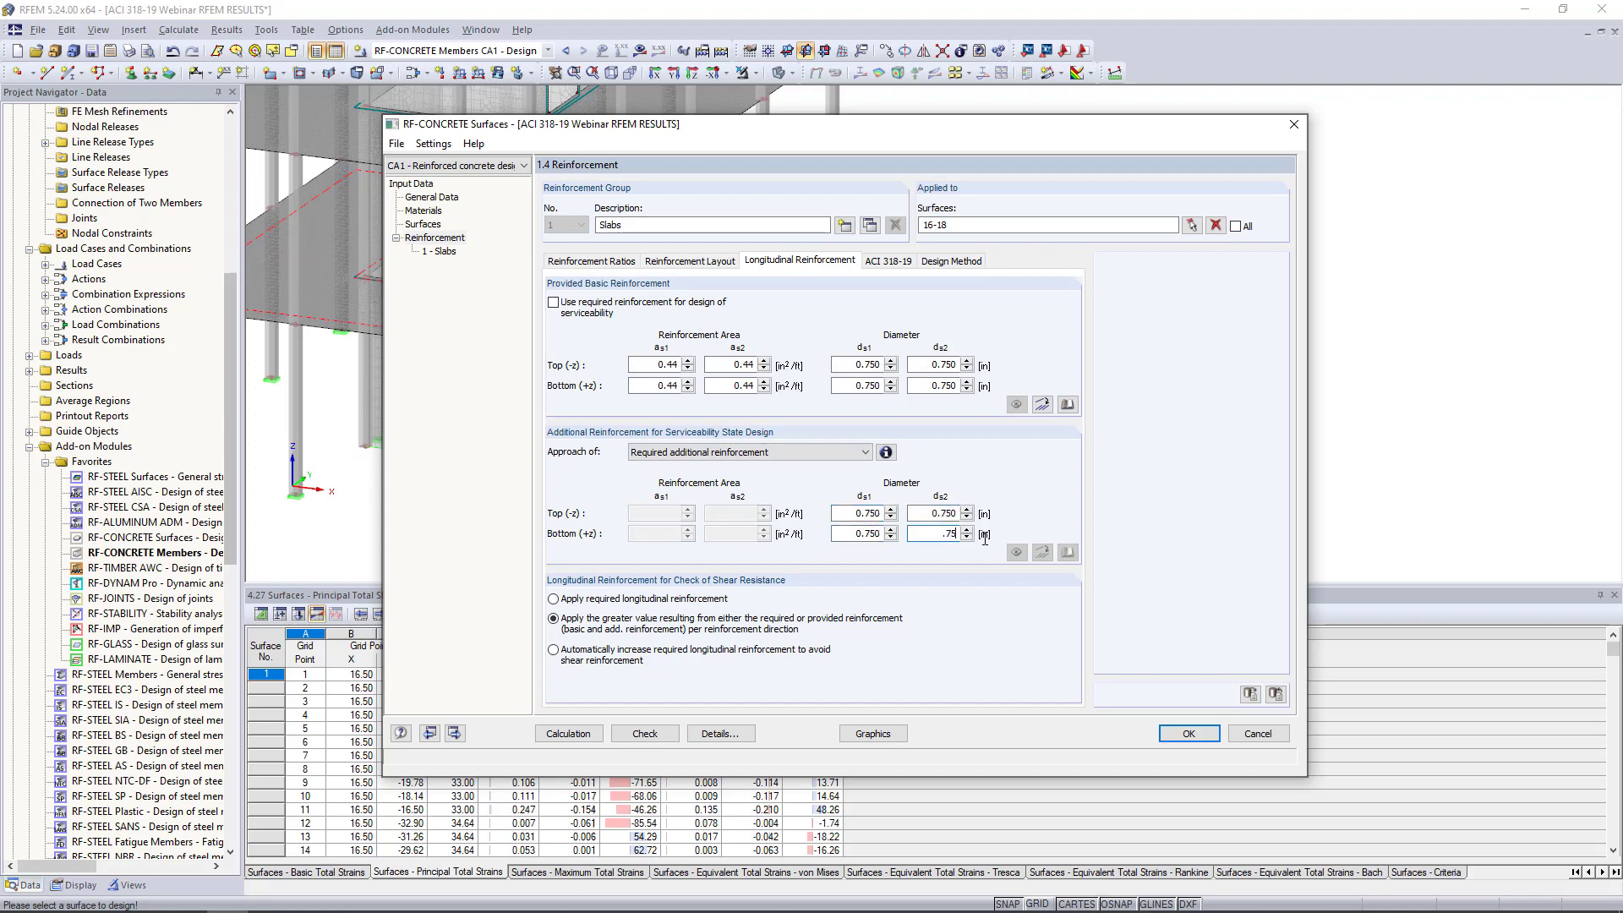
{"action": "type", "text": ".75"}
{"action": "left_click", "coordinate": [945, 513]}
Step: In the ACI 318-19 settings, disable minimum longitudinal reinforcement for plates and enable the minimum for walls according to Chapter 11
{"action": "left_click", "coordinate": [899, 266]}
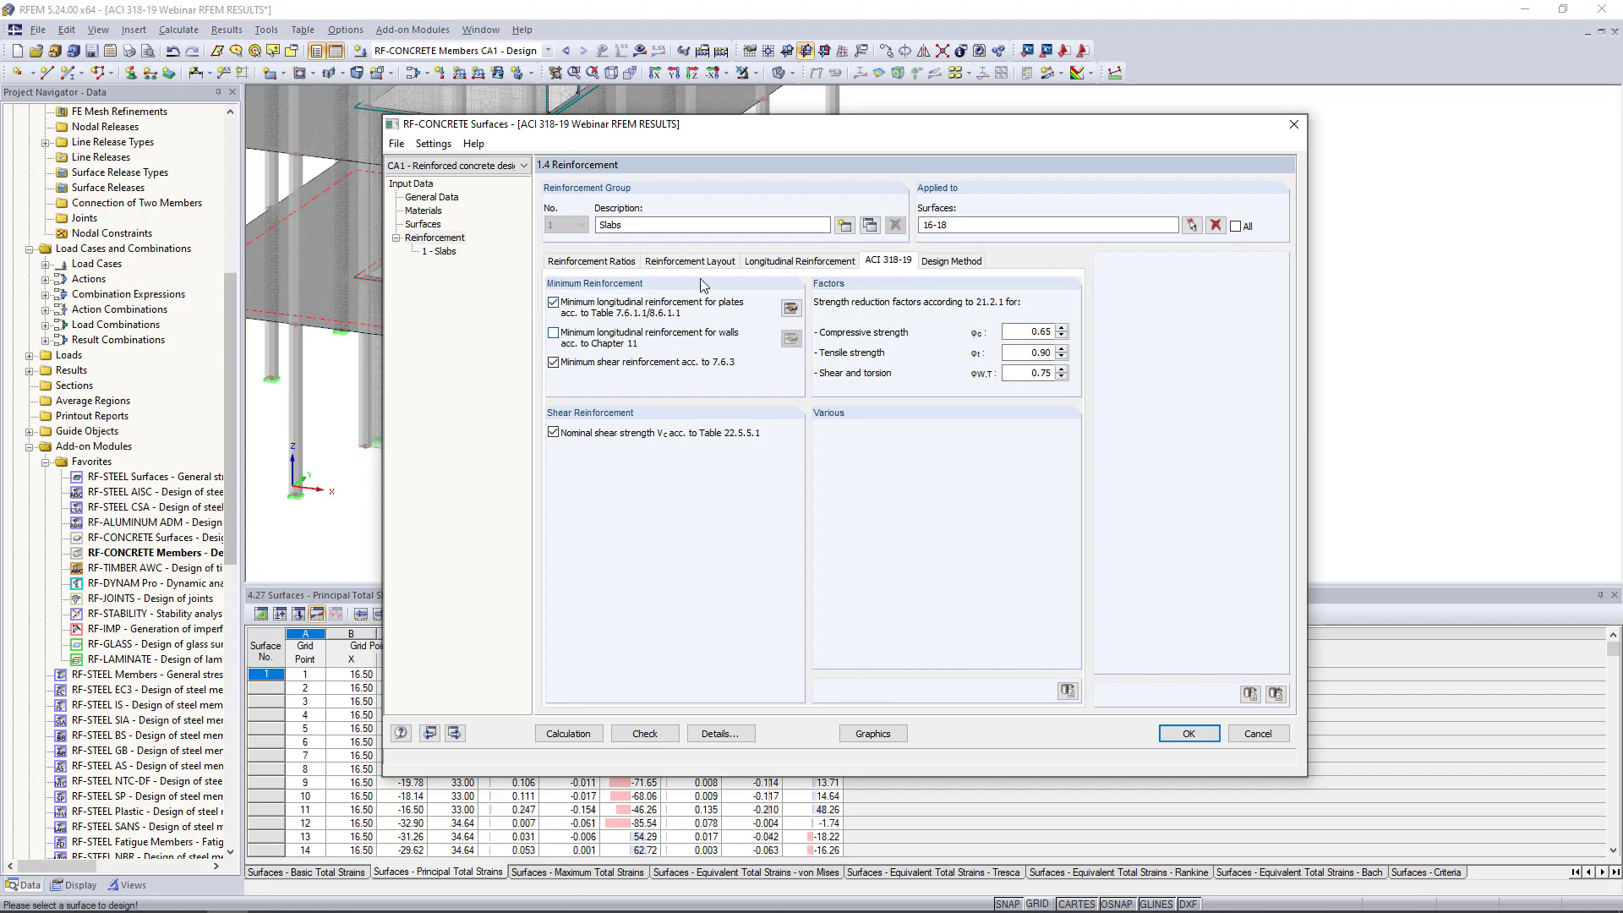
{"action": "left_click_drag", "start_coordinate": [930, 137], "coordinate": [826, 124]}
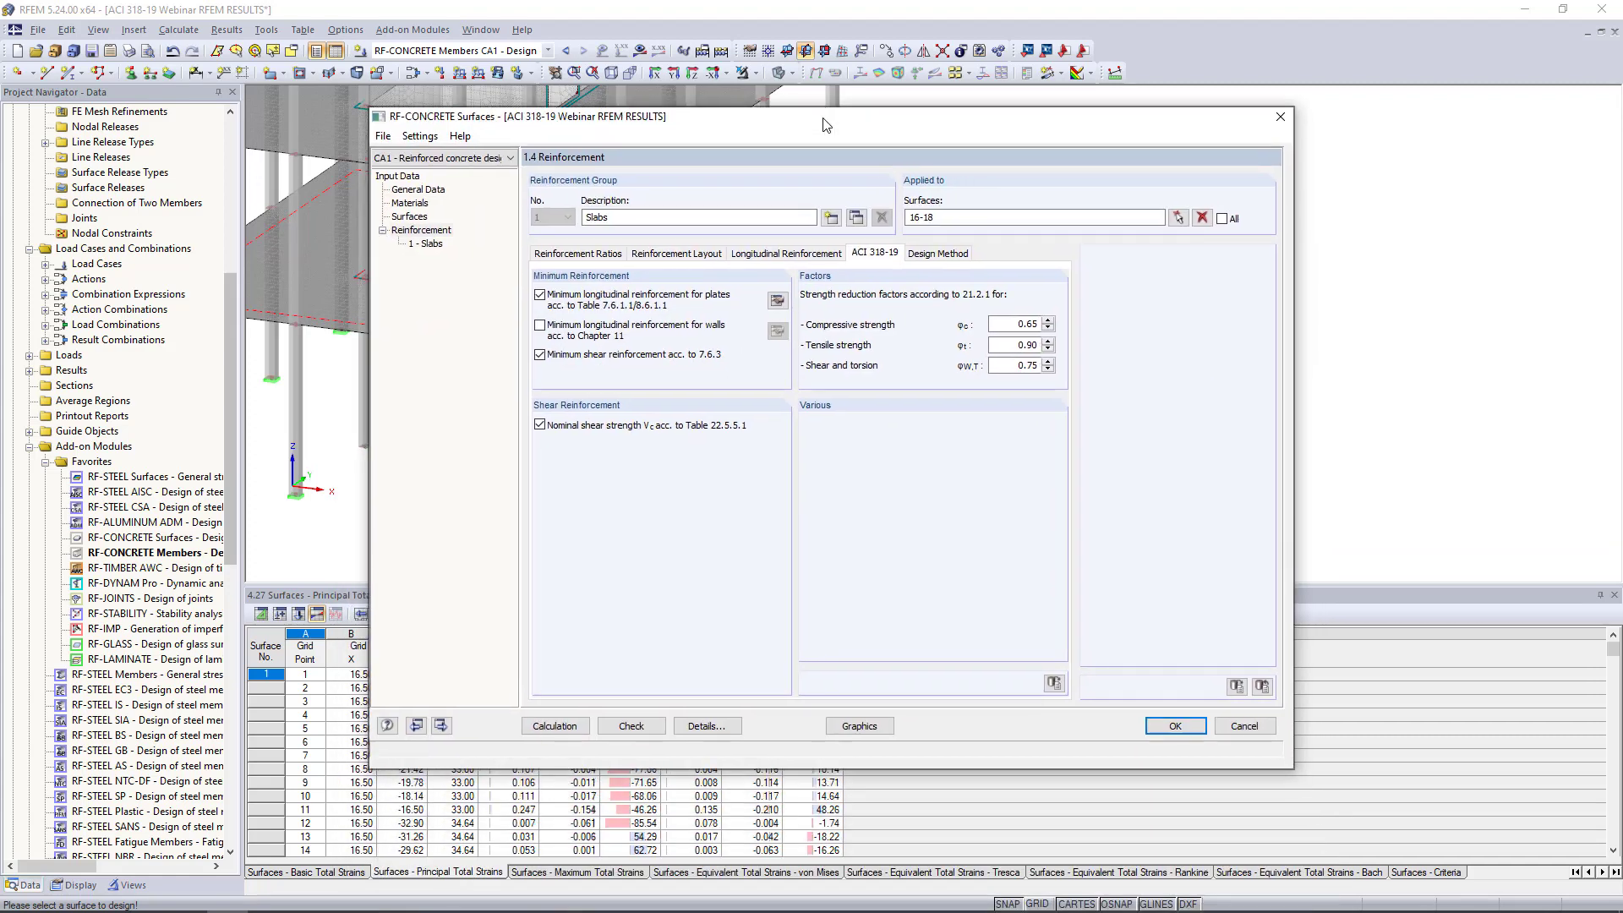
{"action": "left_click_drag", "start_coordinate": [642, 120], "coordinate": [910, 267]}
{"action": "left_click", "coordinate": [807, 441]}
{"action": "left_click", "coordinate": [807, 472]}
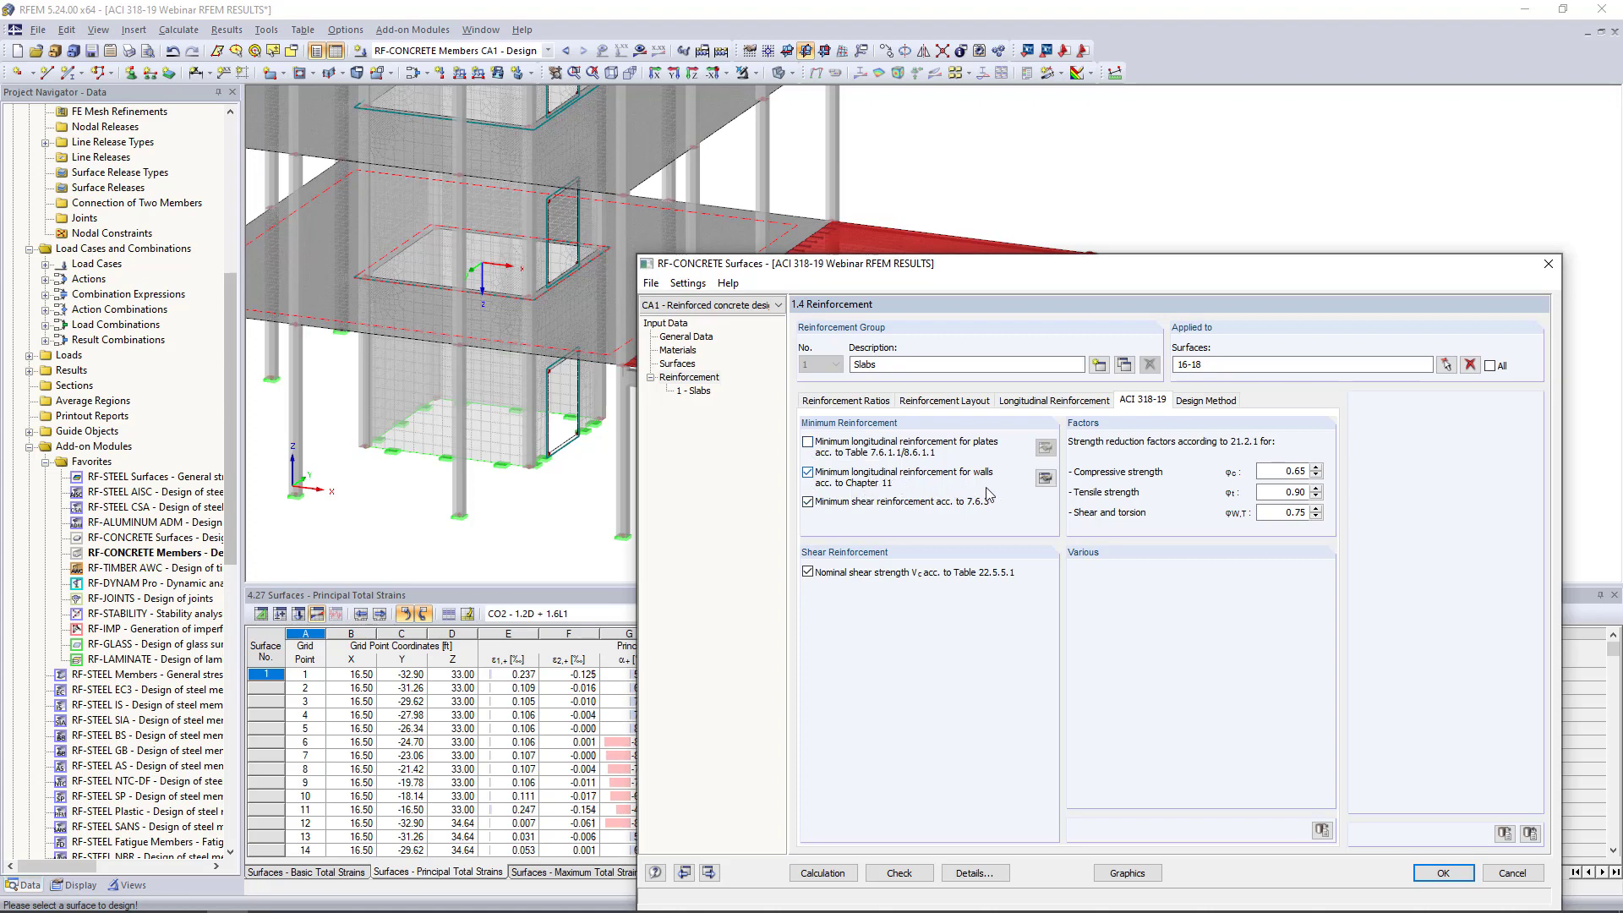
Step: Disable the Chapter 11 wall minimum, enable minimum longitudinal reinforcement for plates per Table 7.6.1.1/8.6.1.1, check the design method, and accept the module input
{"action": "left_click", "coordinate": [807, 473]}
{"action": "left_click", "coordinate": [807, 441]}
{"action": "left_click_drag", "start_coordinate": [1035, 278], "coordinate": [778, 102]}
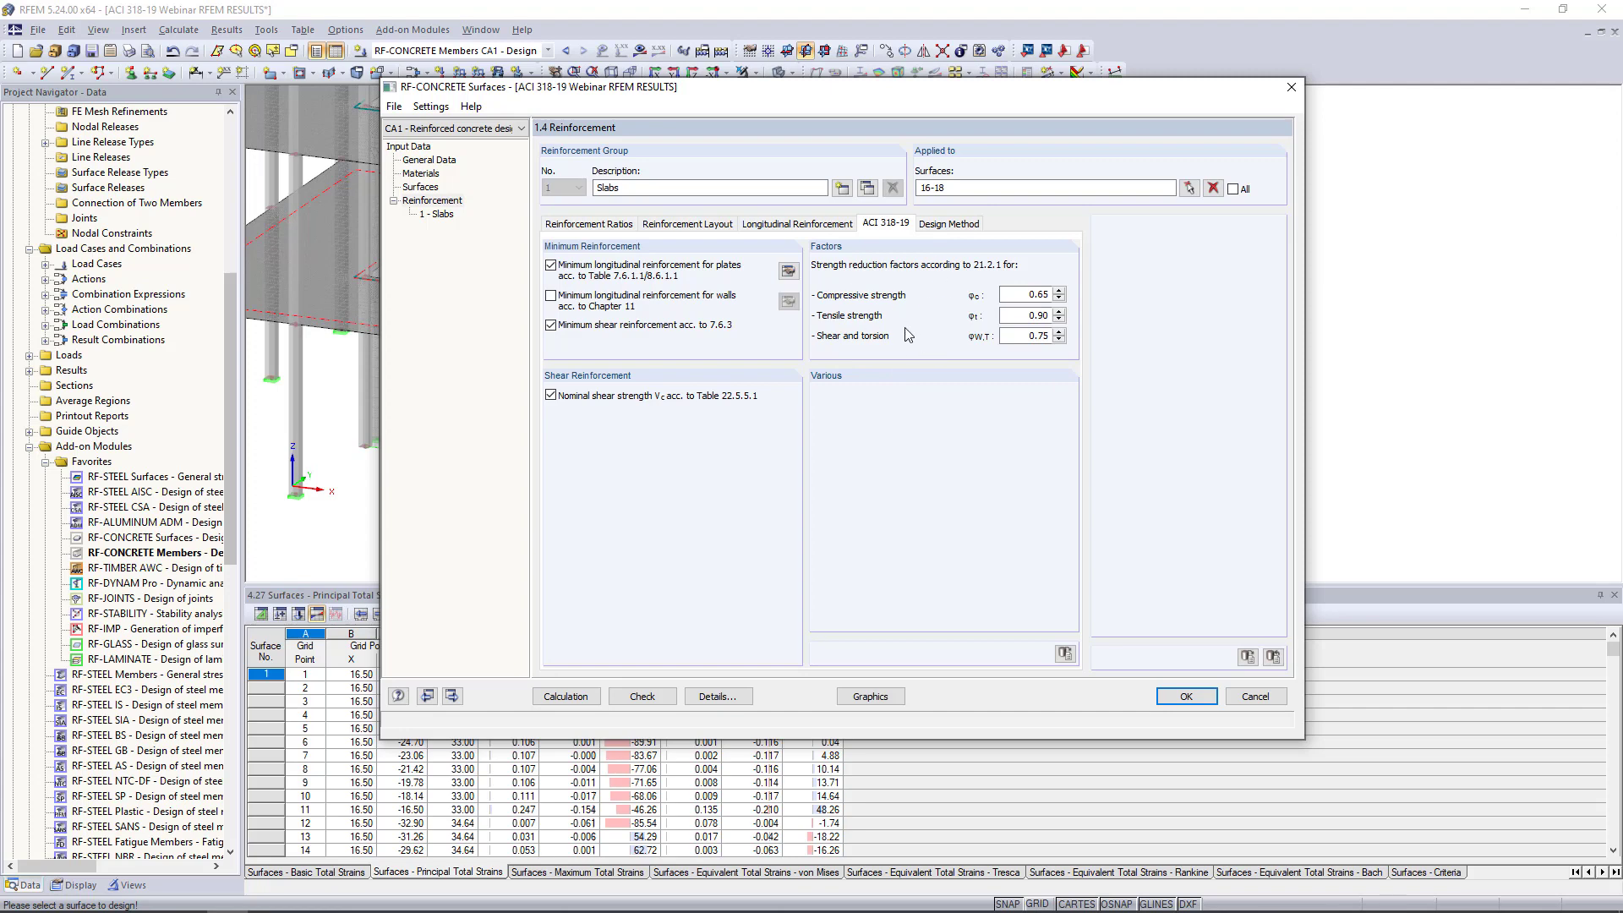
{"action": "left_click", "coordinate": [950, 224]}
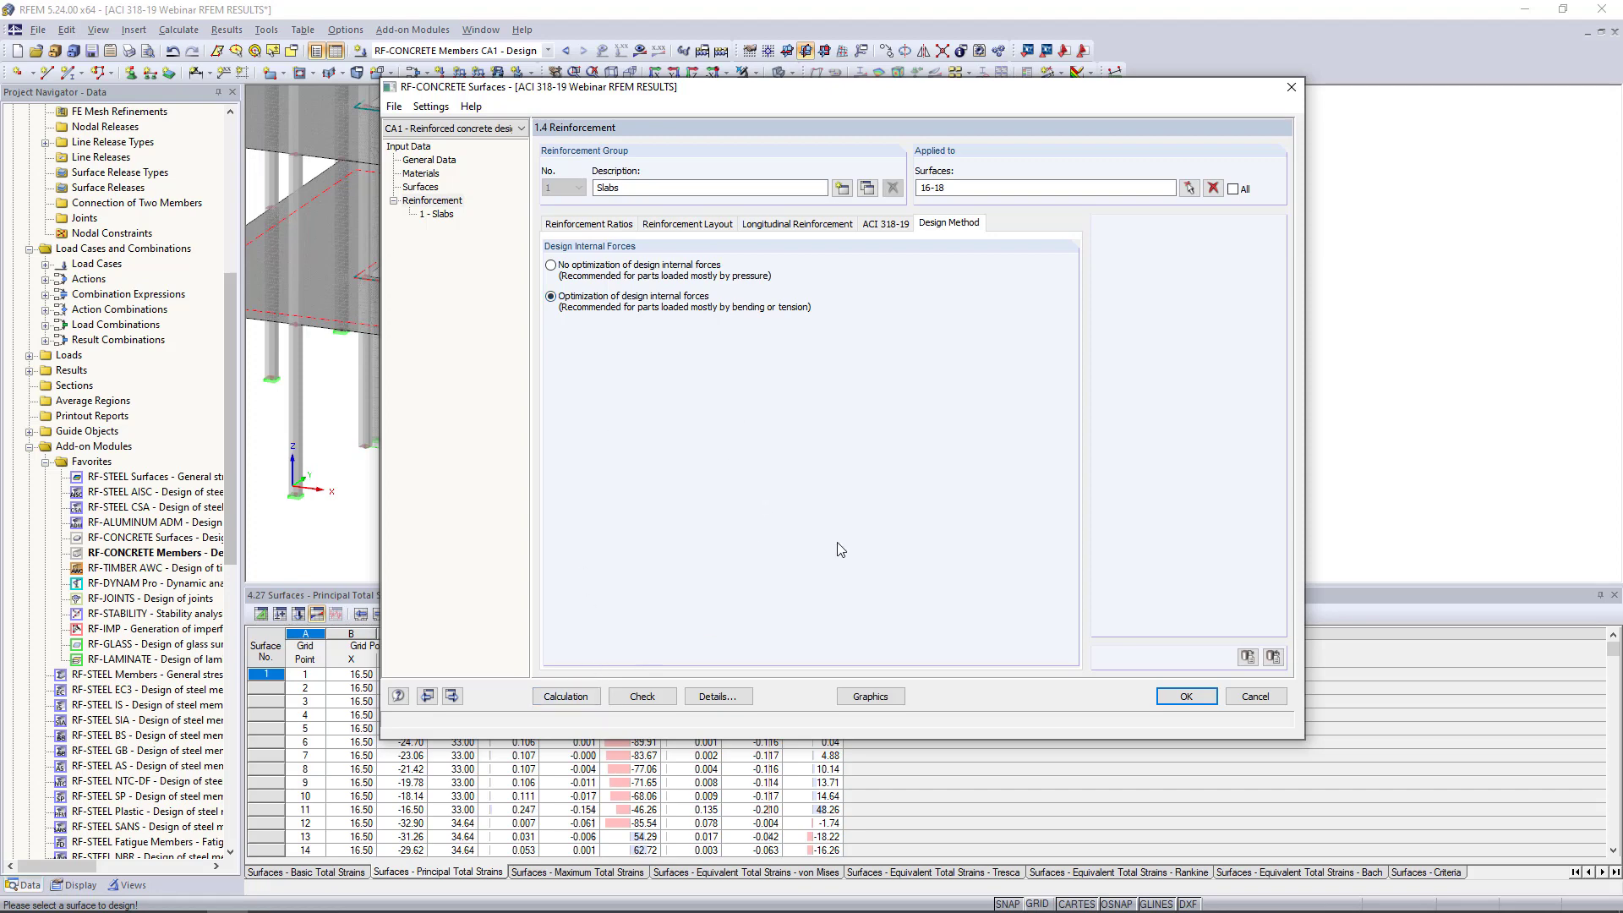
{"action": "left_click", "coordinate": [1184, 695]}
Step: Switch to the ACI 318-19 Webinar RF-CONC SURFACES model and open its RF-CONCRETE Surfaces design case
{"action": "left_click", "coordinate": [481, 29]}
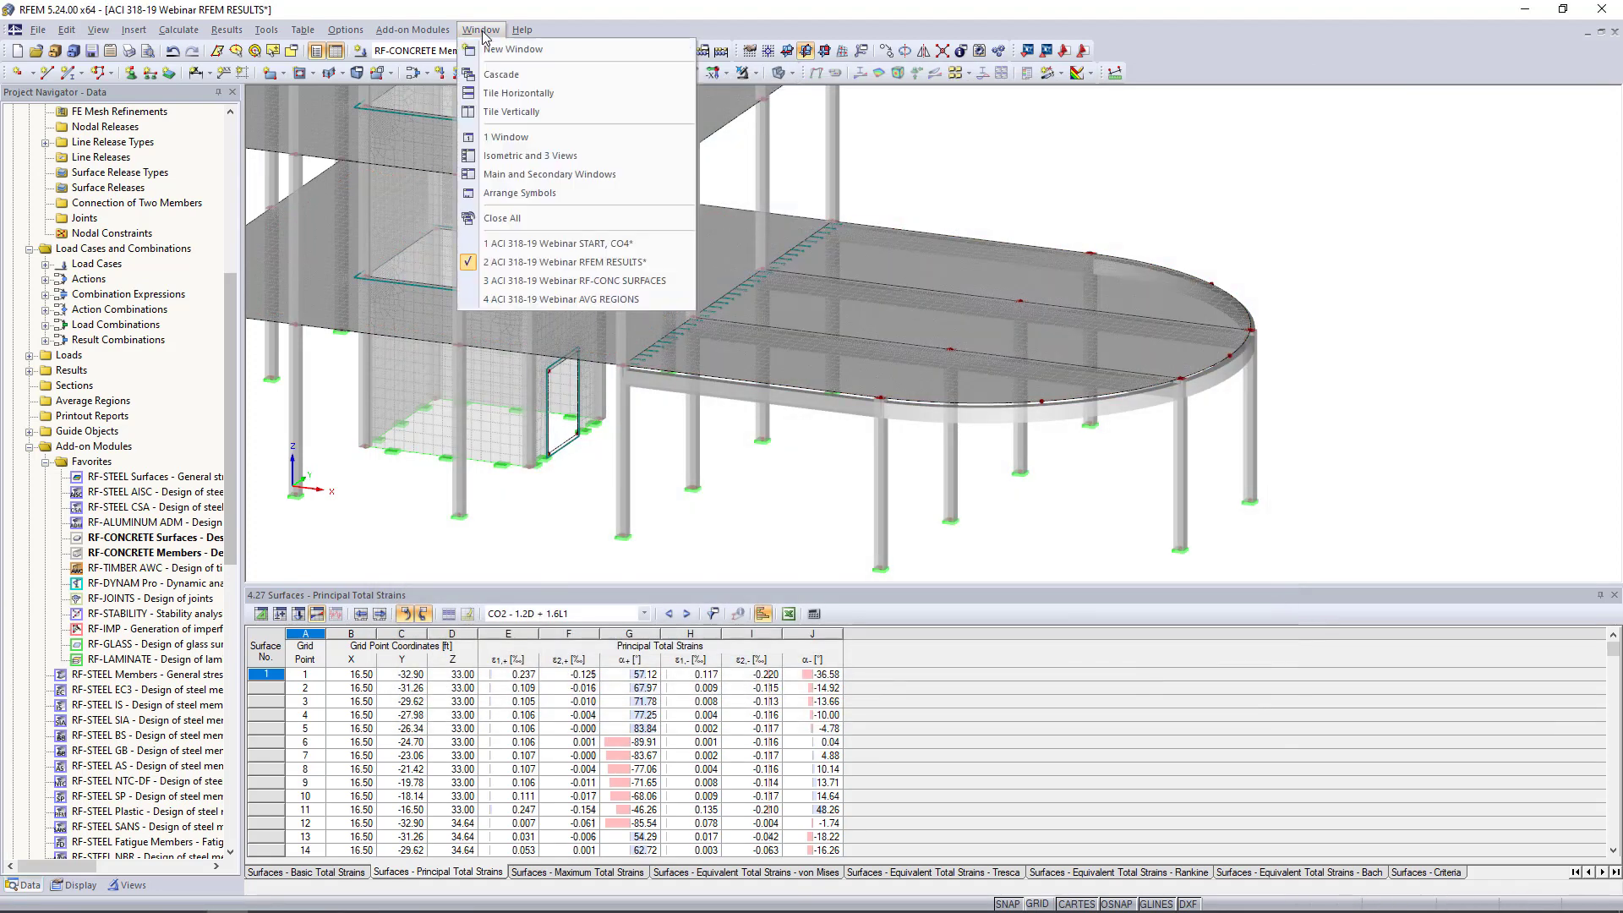
{"action": "left_click", "coordinate": [583, 272]}
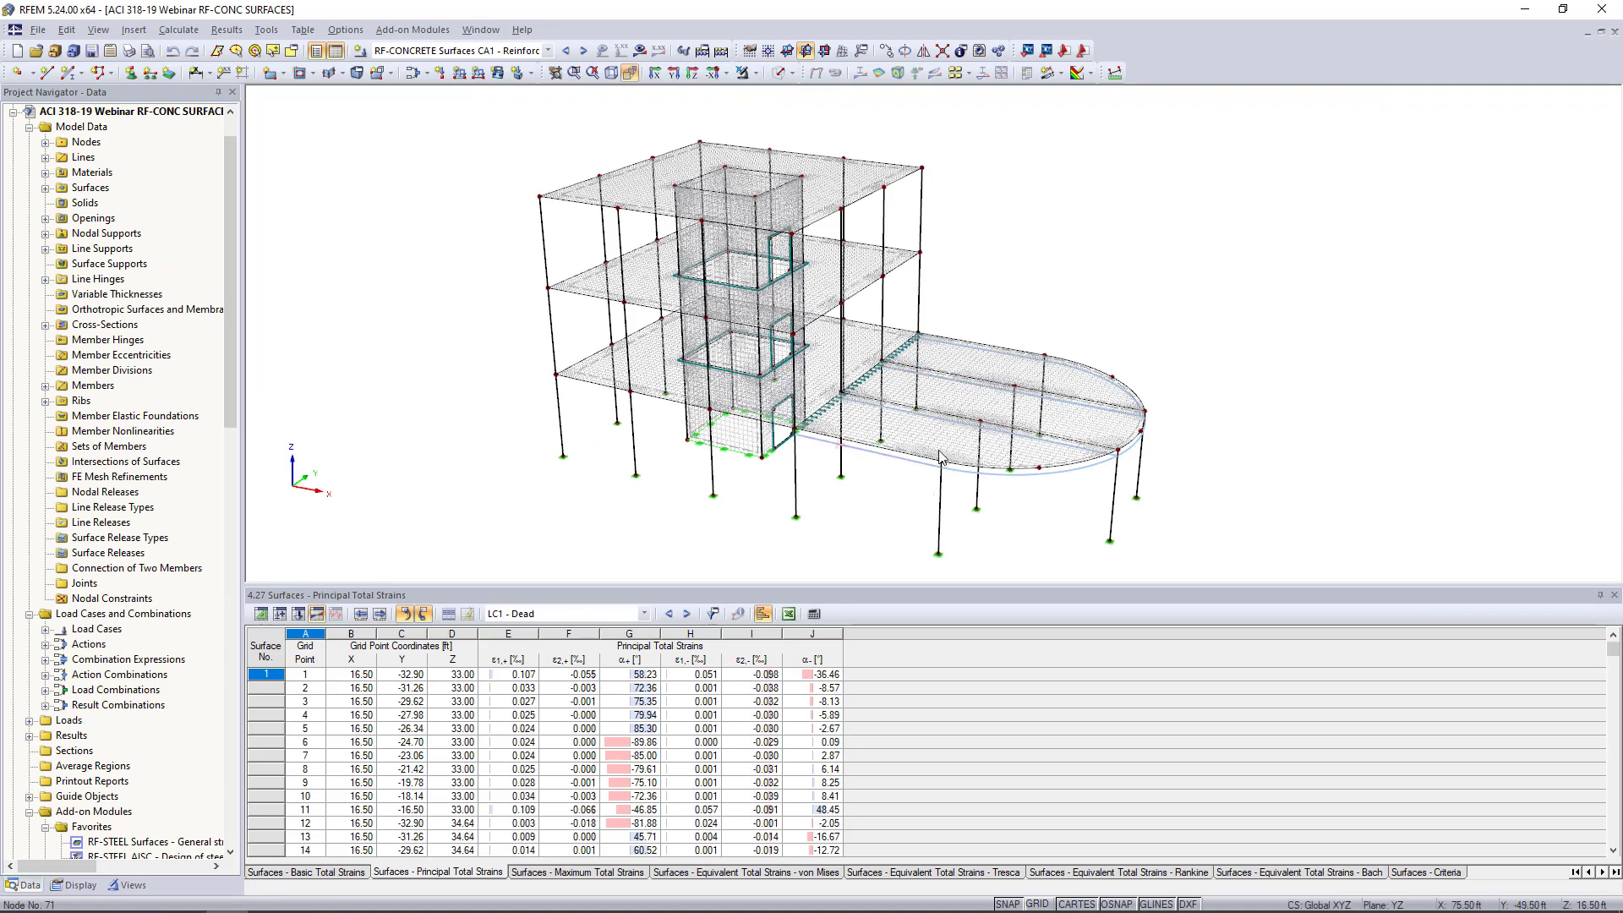
{"action": "scroll", "coordinate": [857, 429], "scroll_direction": "up", "scroll_amount": 3}
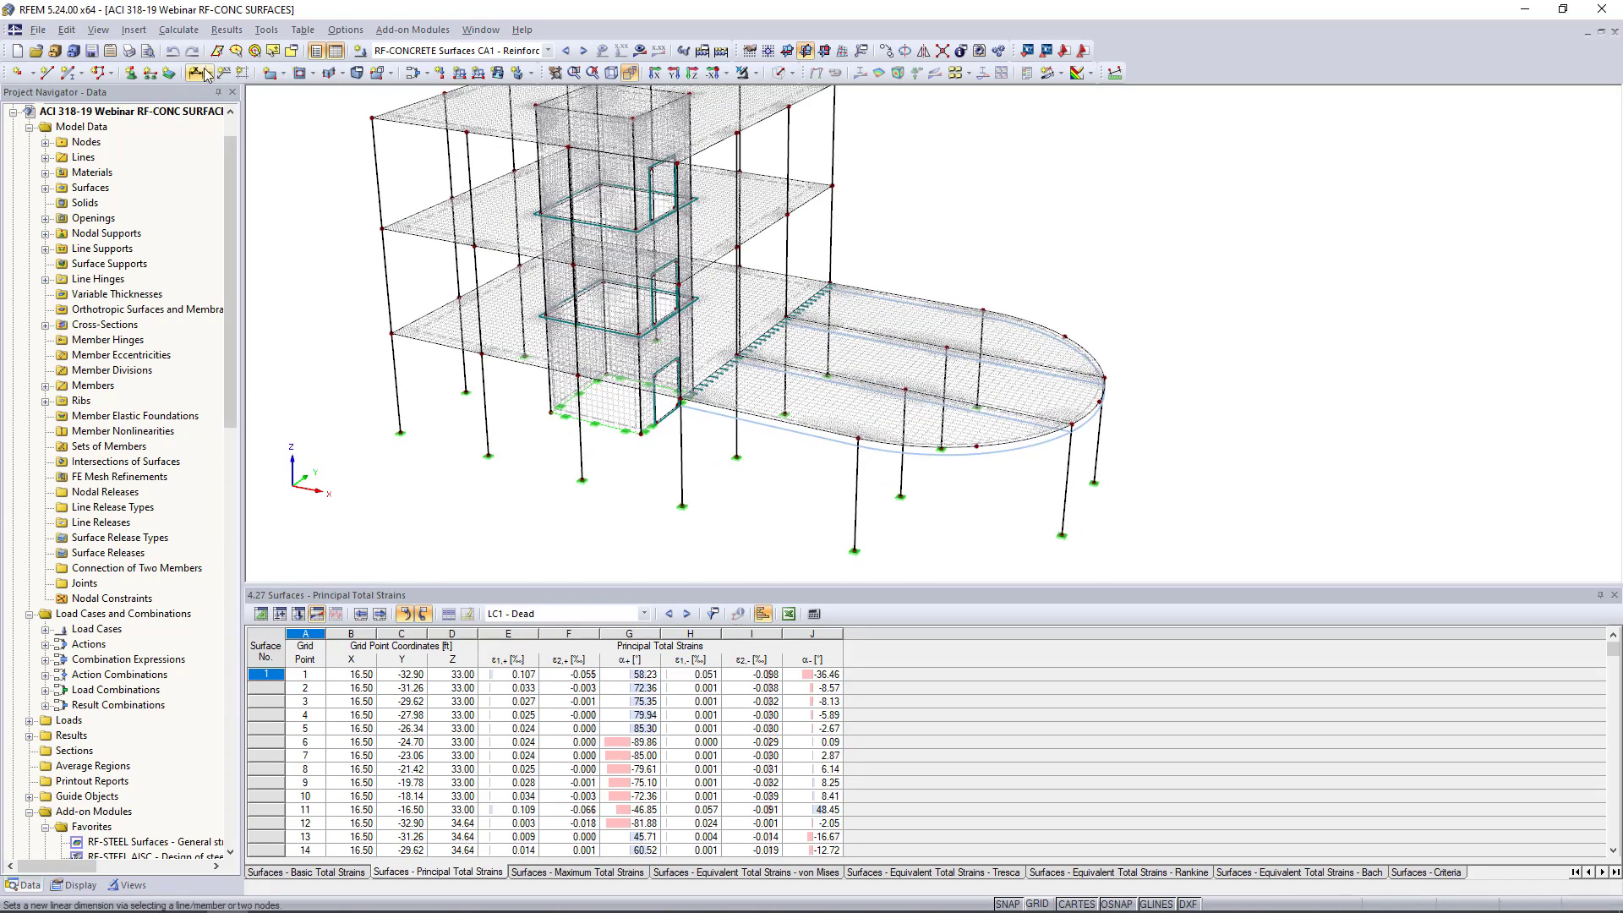
{"action": "left_click", "coordinate": [412, 30]}
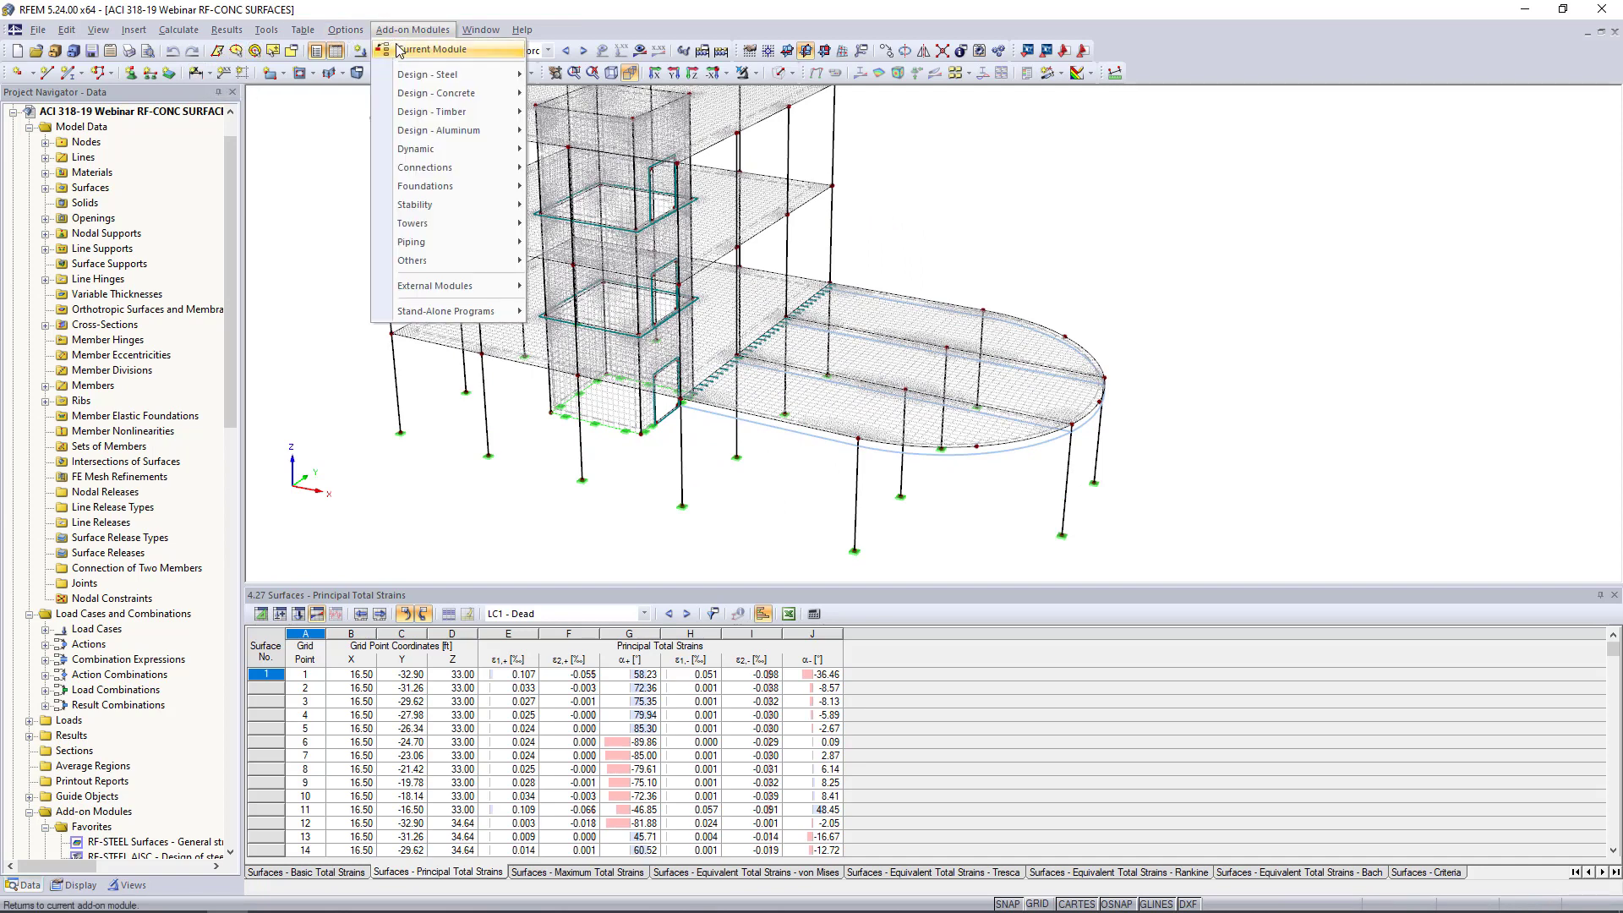
{"action": "left_click", "coordinate": [403, 53]}
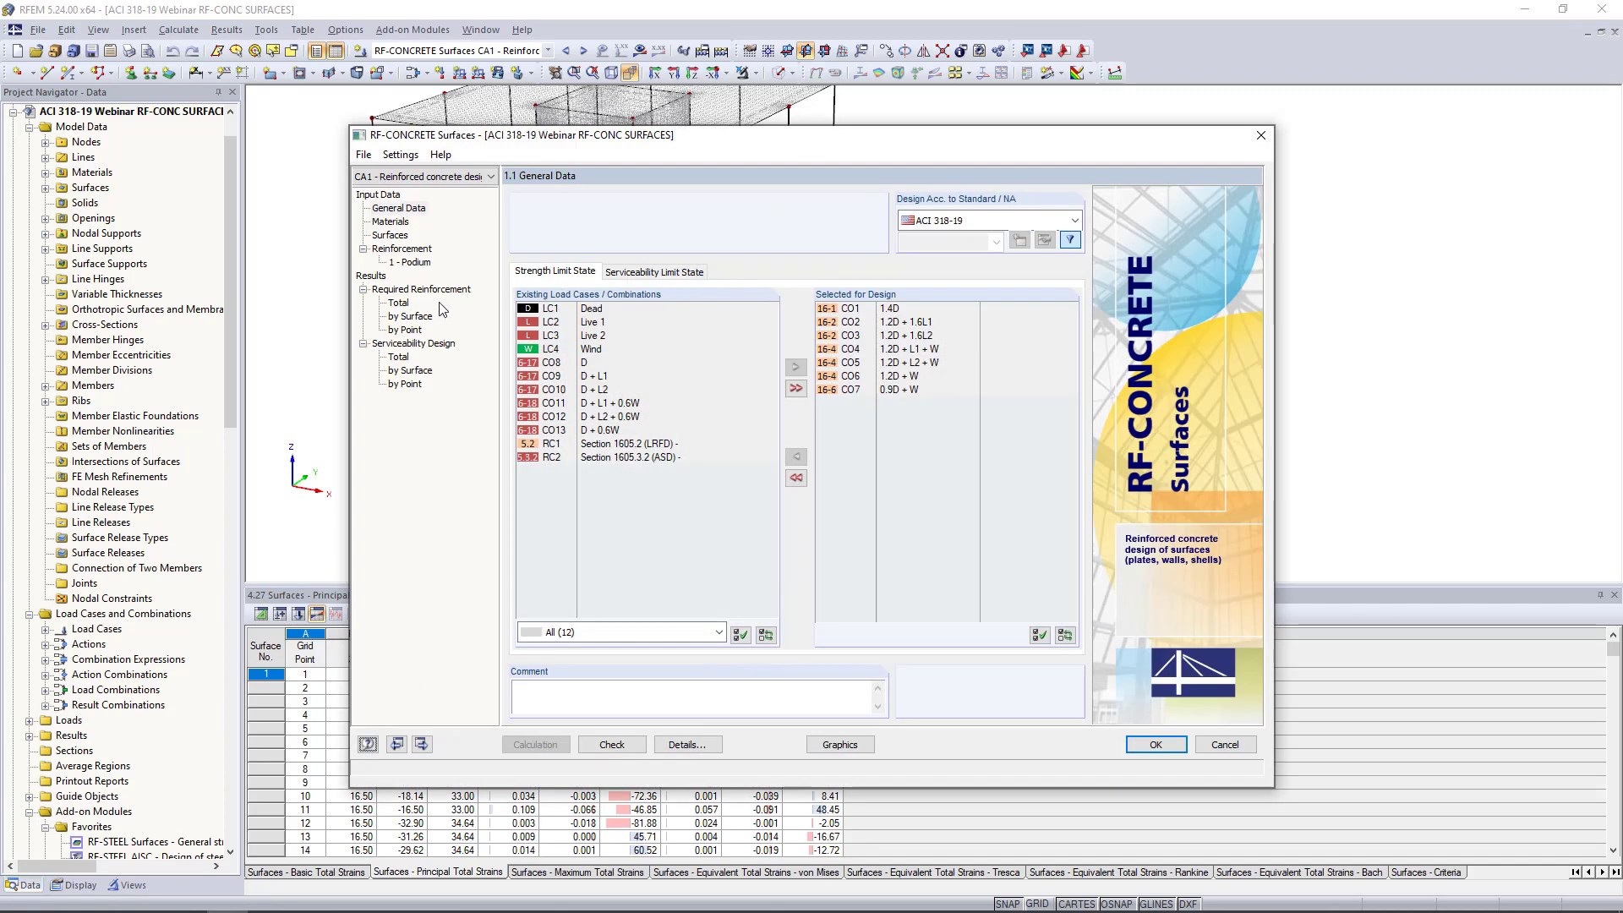
Step: Review the required reinforcement in total and by surface, locating governing points of surfaces 16 and 17 in the model
{"action": "left_click", "coordinate": [398, 303]}
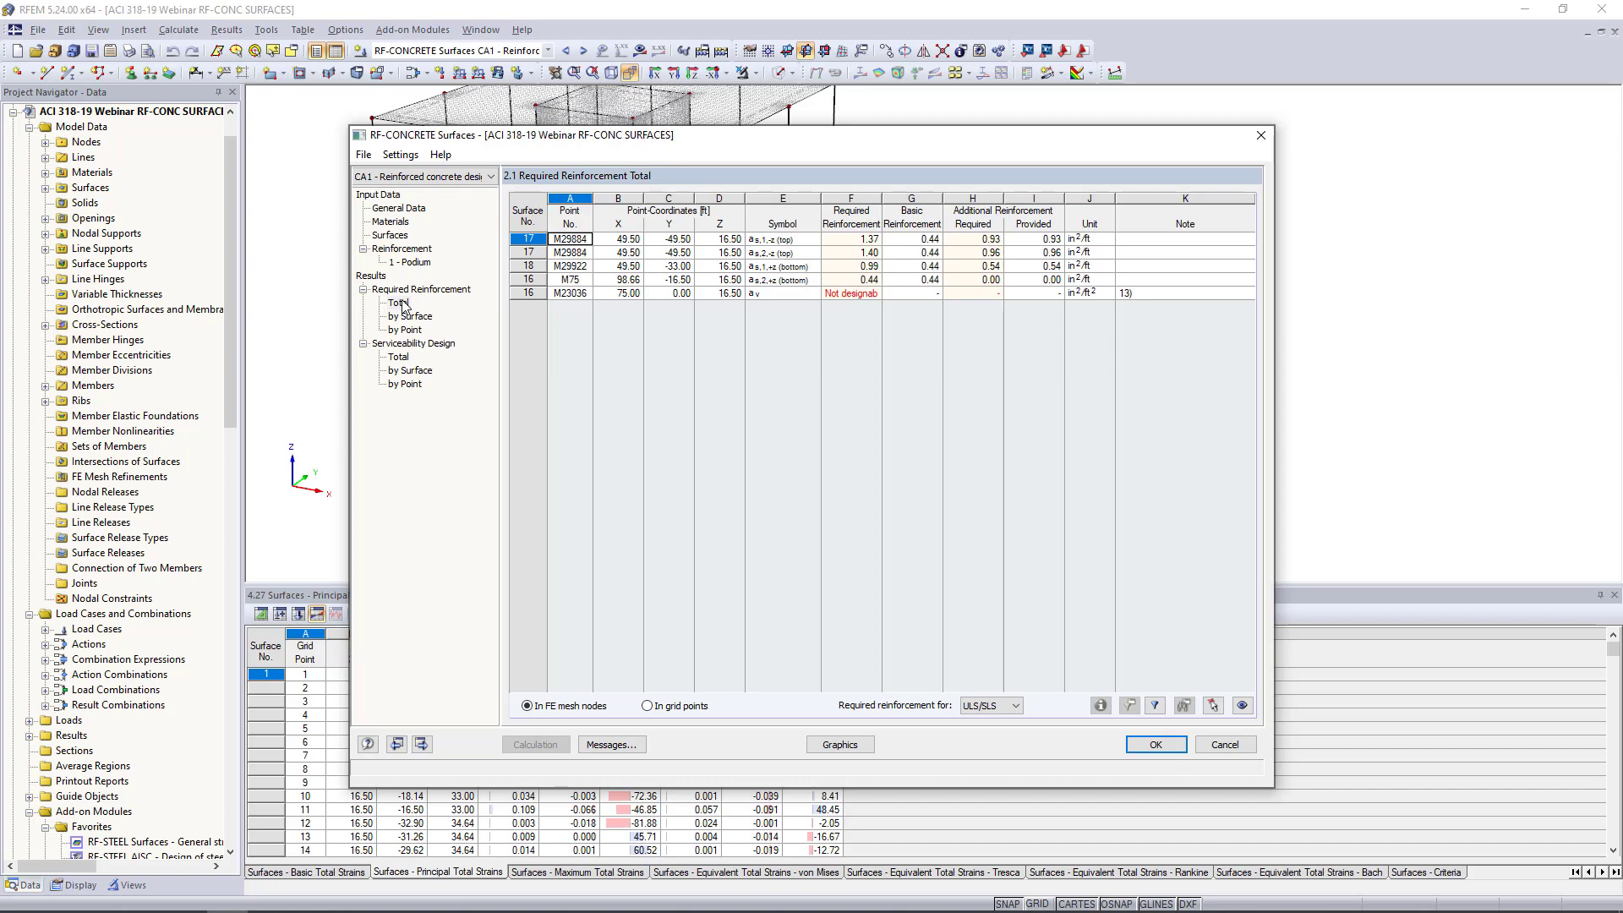
{"action": "left_click", "coordinate": [410, 316]}
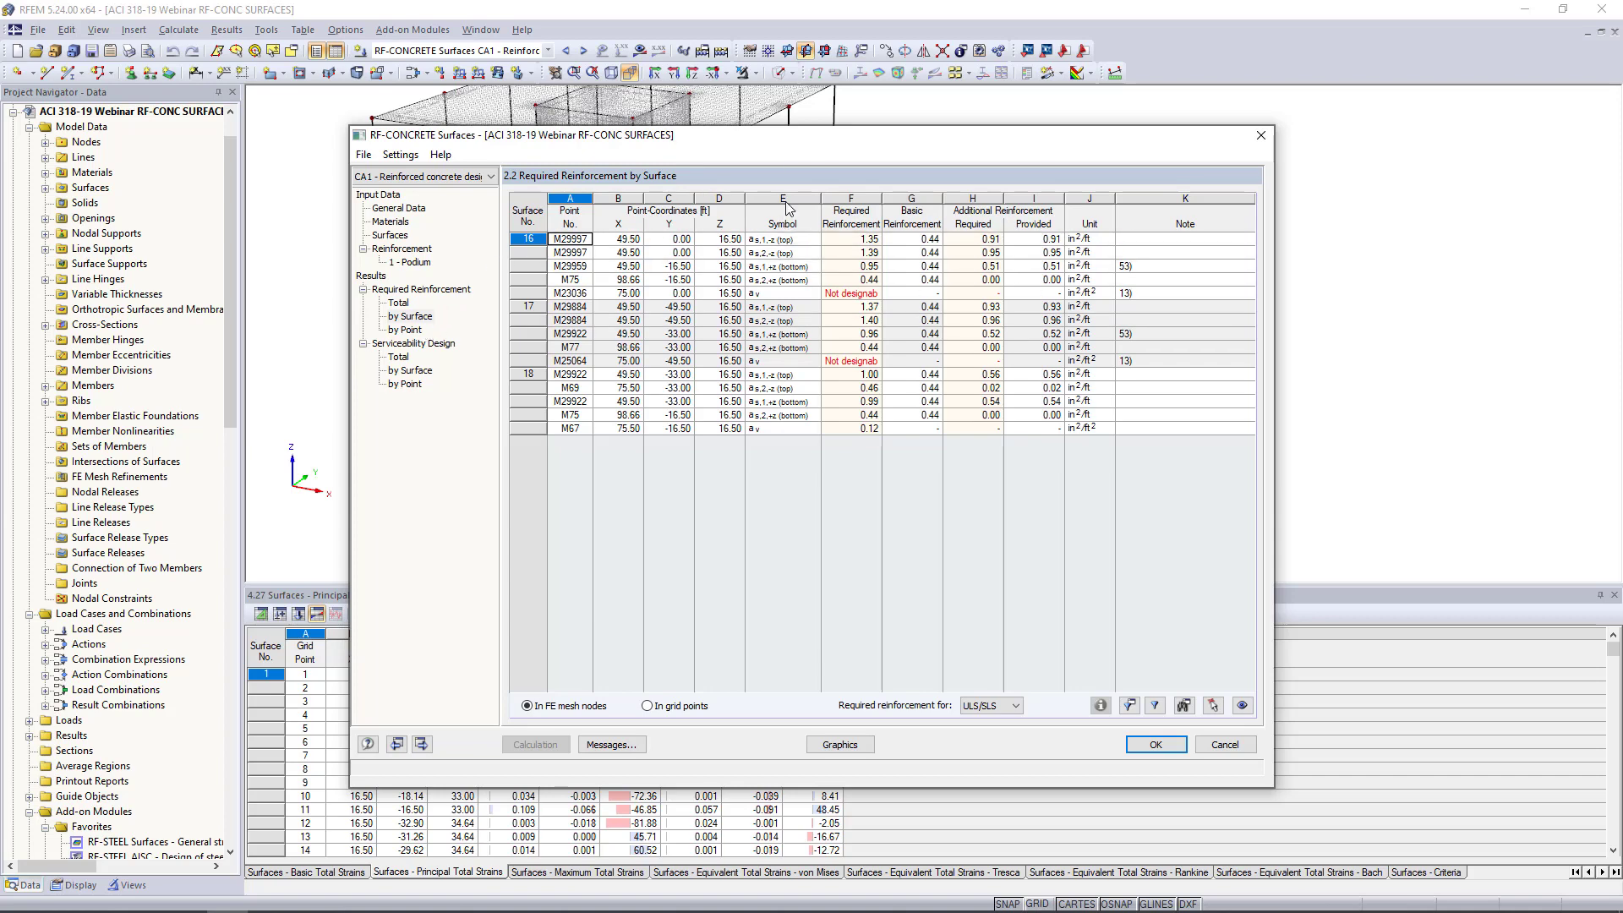
{"action": "left_click_drag", "start_coordinate": [797, 145], "coordinate": [758, 557]}
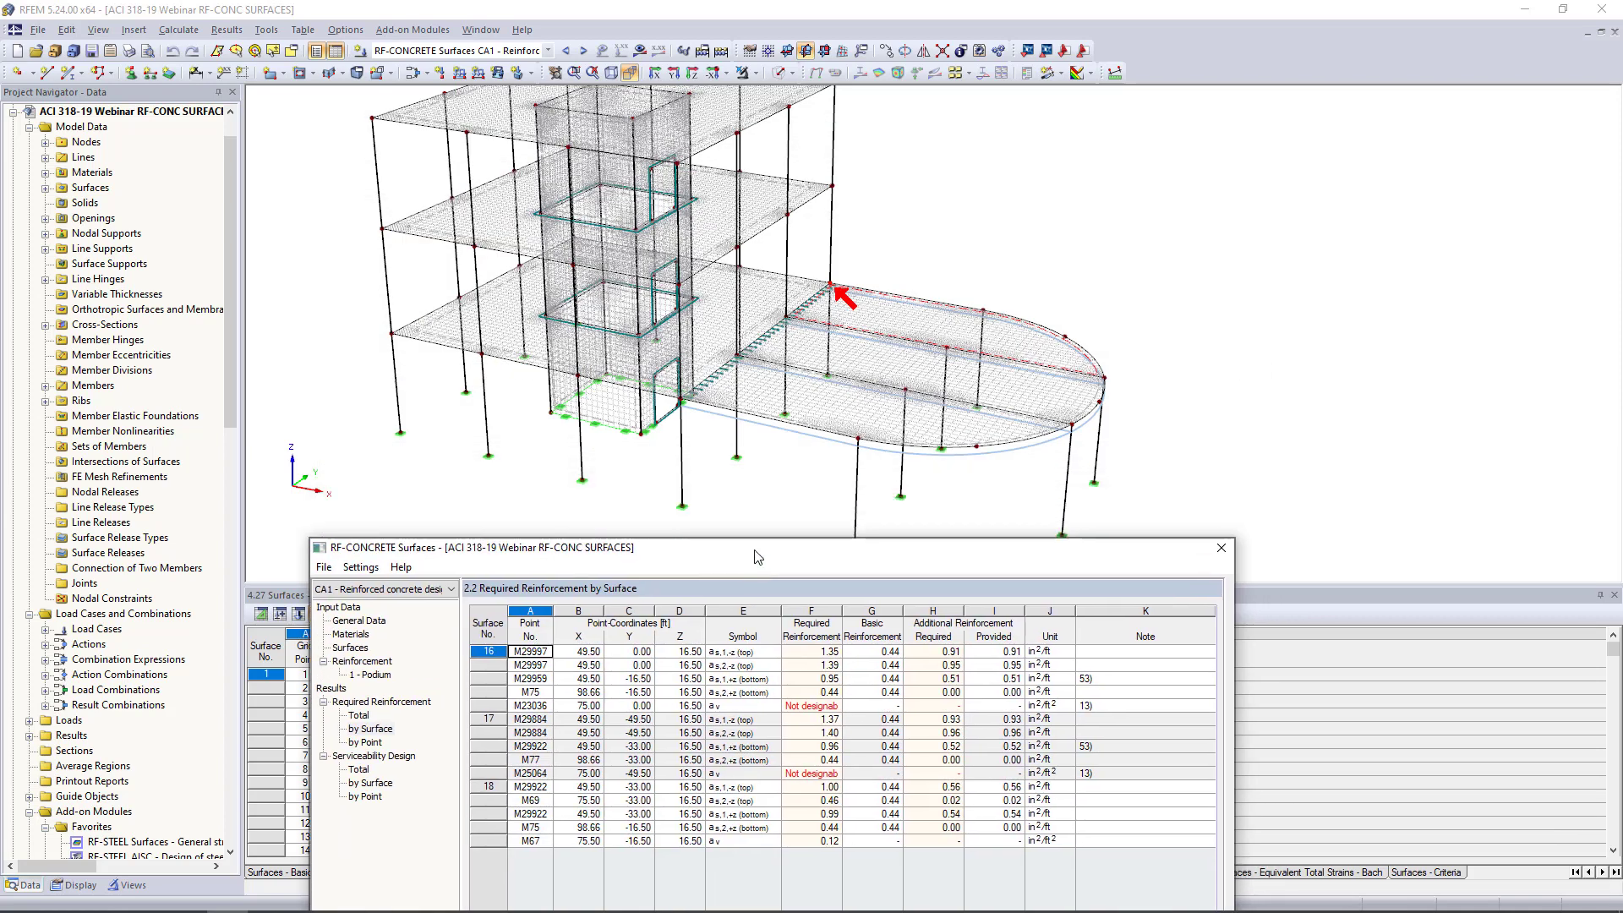
{"action": "left_click", "coordinate": [744, 652]}
{"action": "left_click", "coordinate": [742, 693]}
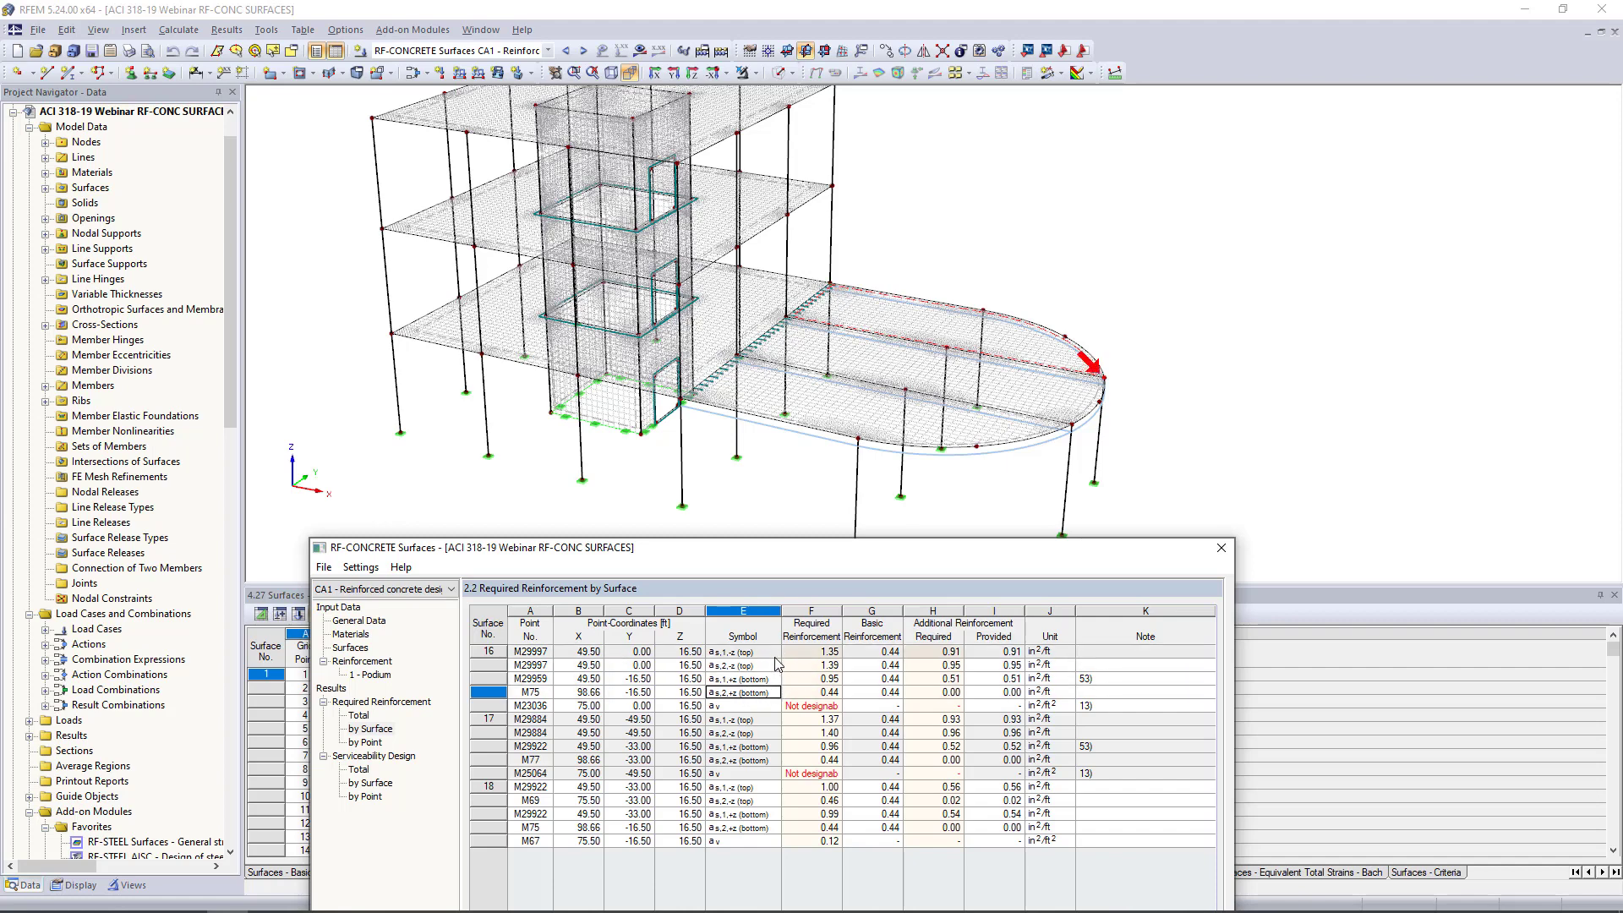
{"action": "left_click", "coordinate": [758, 733]}
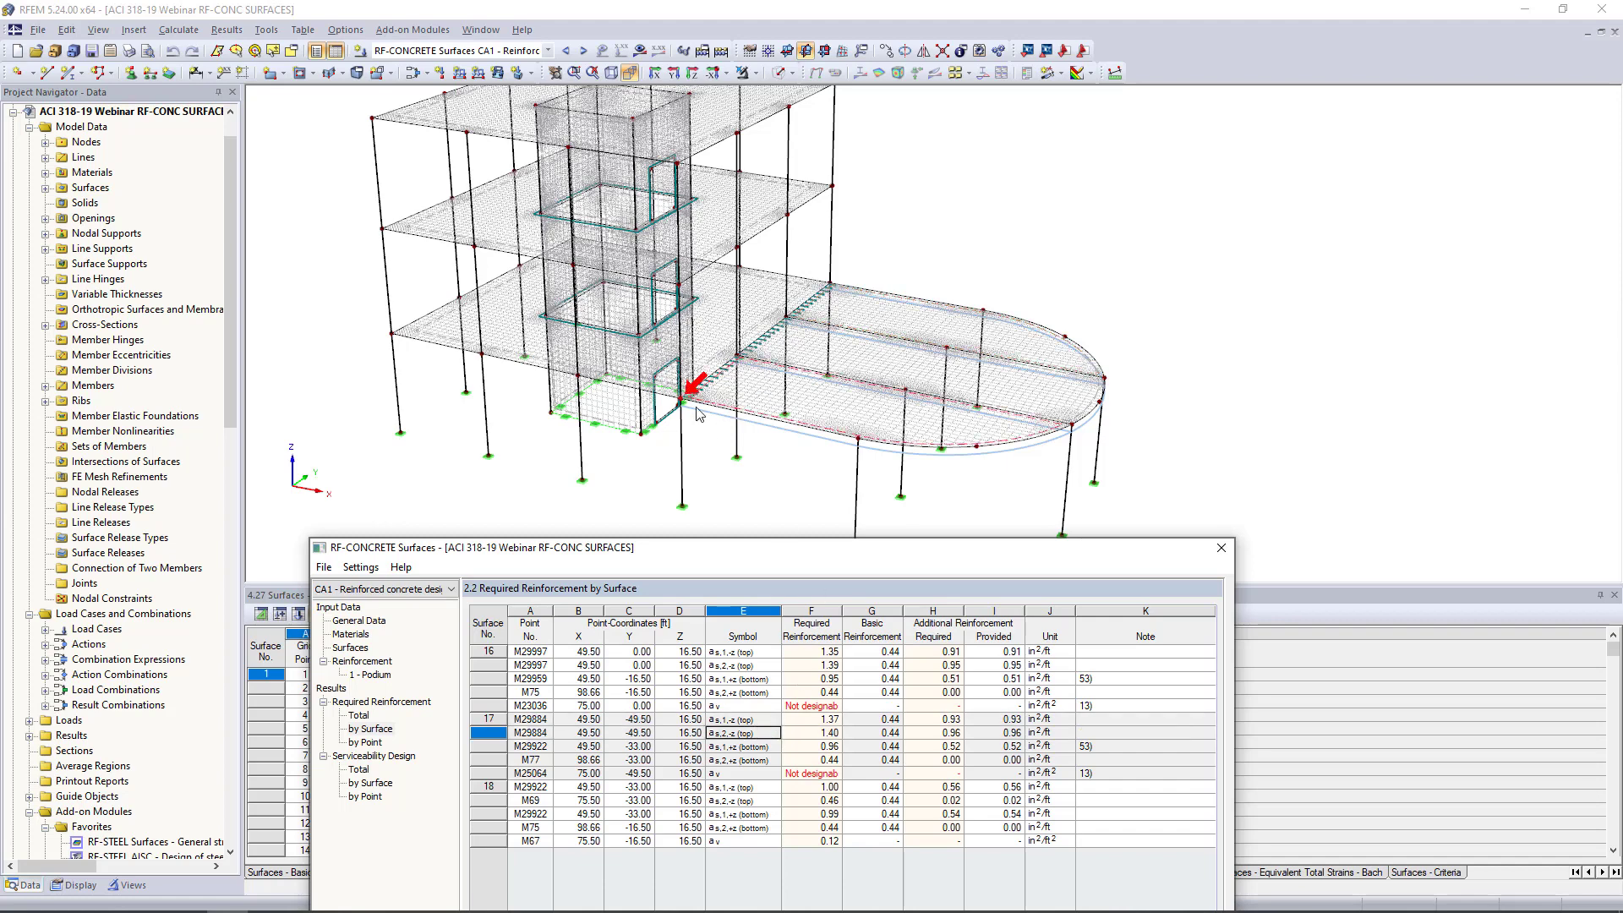
Step: Widen the Required Reinforcement column and read the note for the shear reinforcement result at point M23036 on surface 16
{"action": "left_click_drag", "start_coordinate": [738, 564], "coordinate": [786, 161]}
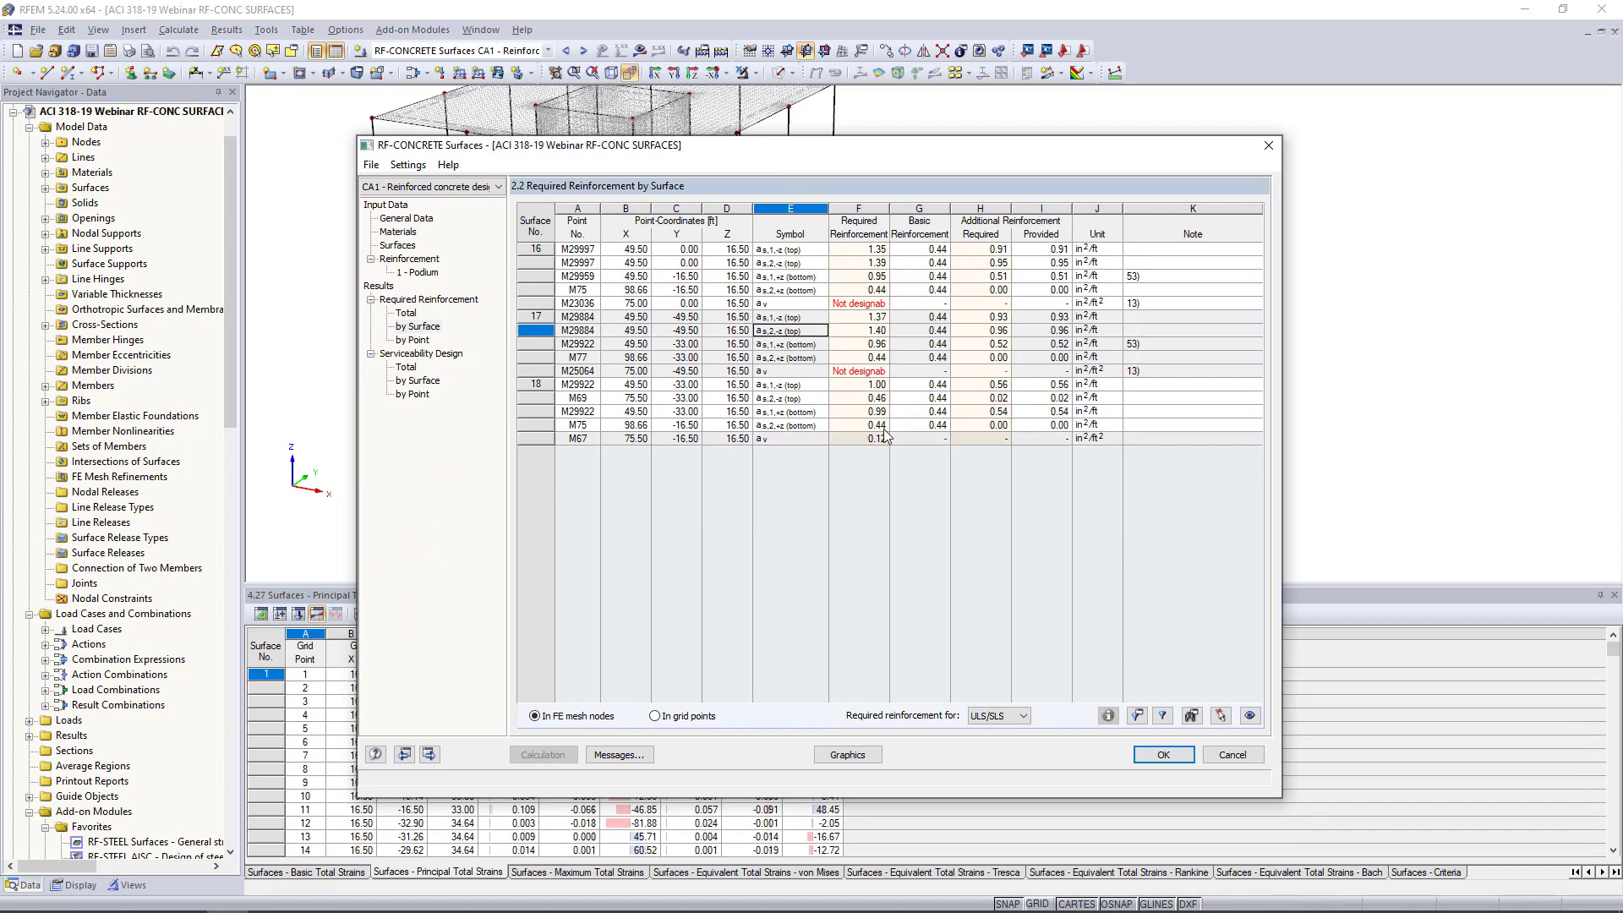
{"action": "left_click_drag", "start_coordinate": [888, 207], "coordinate": [915, 208]}
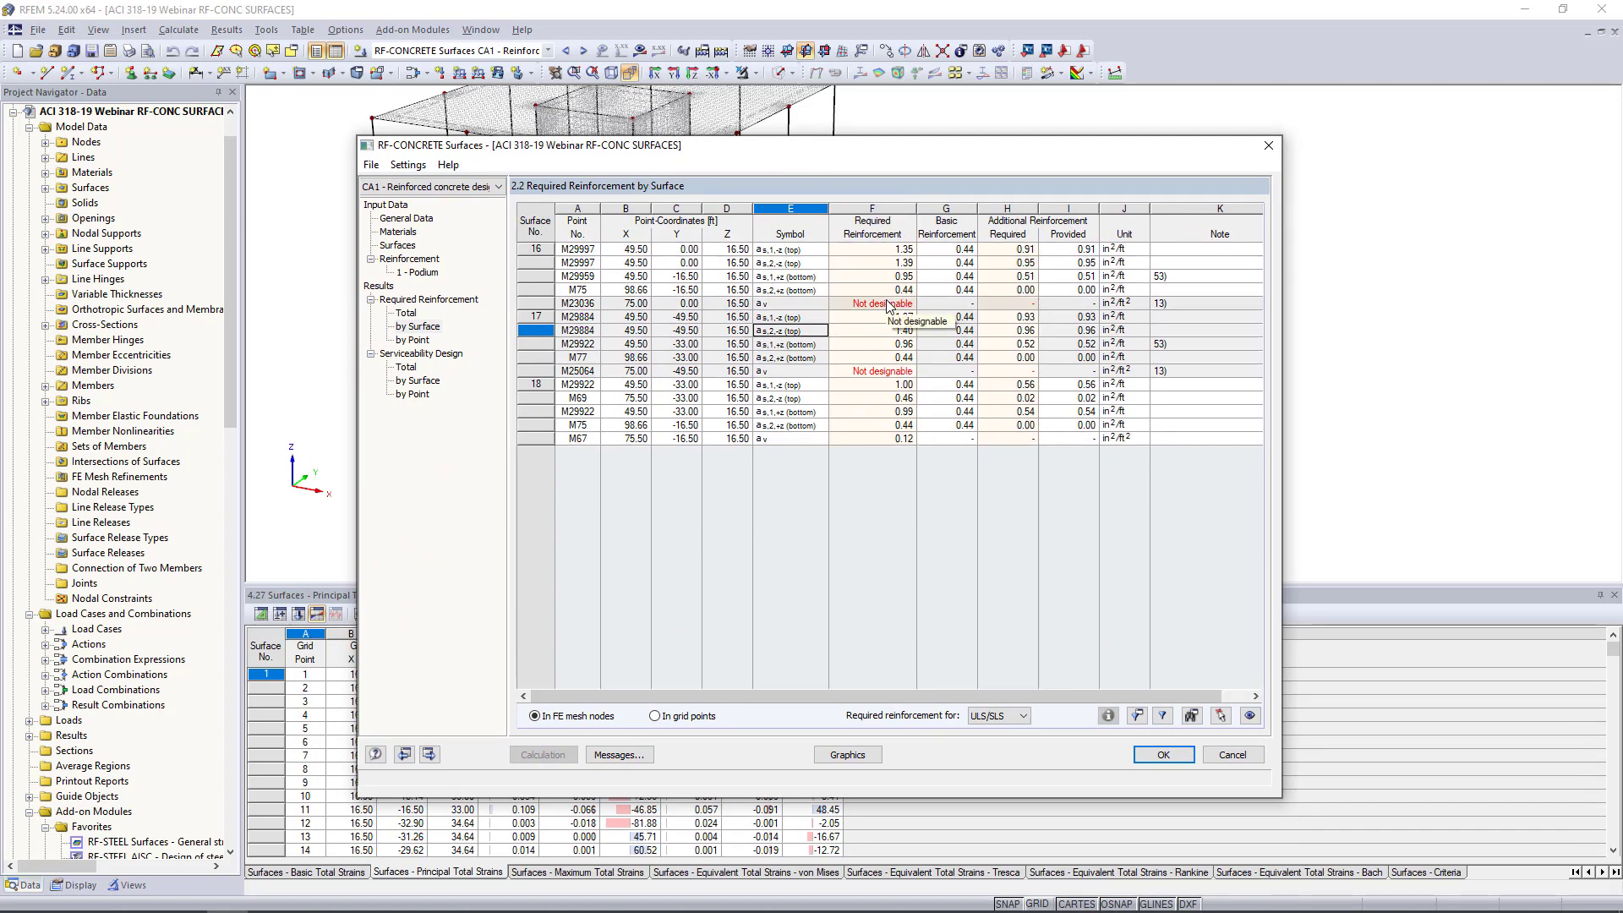
{"action": "left_click", "coordinate": [890, 303]}
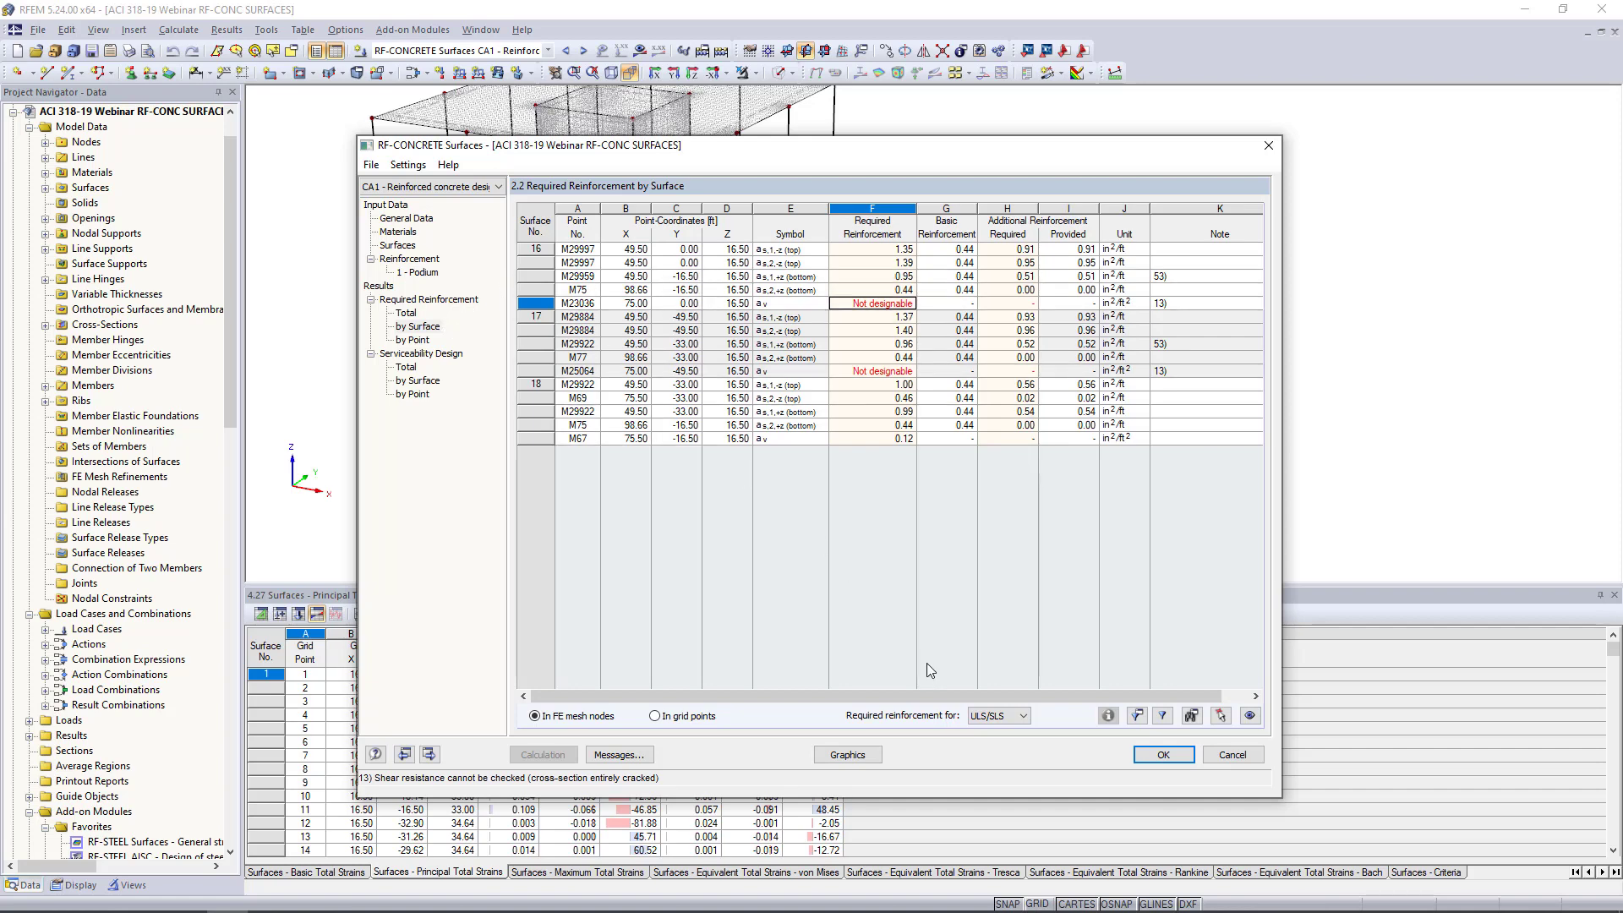
Step: Show the required reinforcement for ULS only and open the design details for surface 16's top reinforcement in direction 2
{"action": "left_click", "coordinate": [1020, 715]}
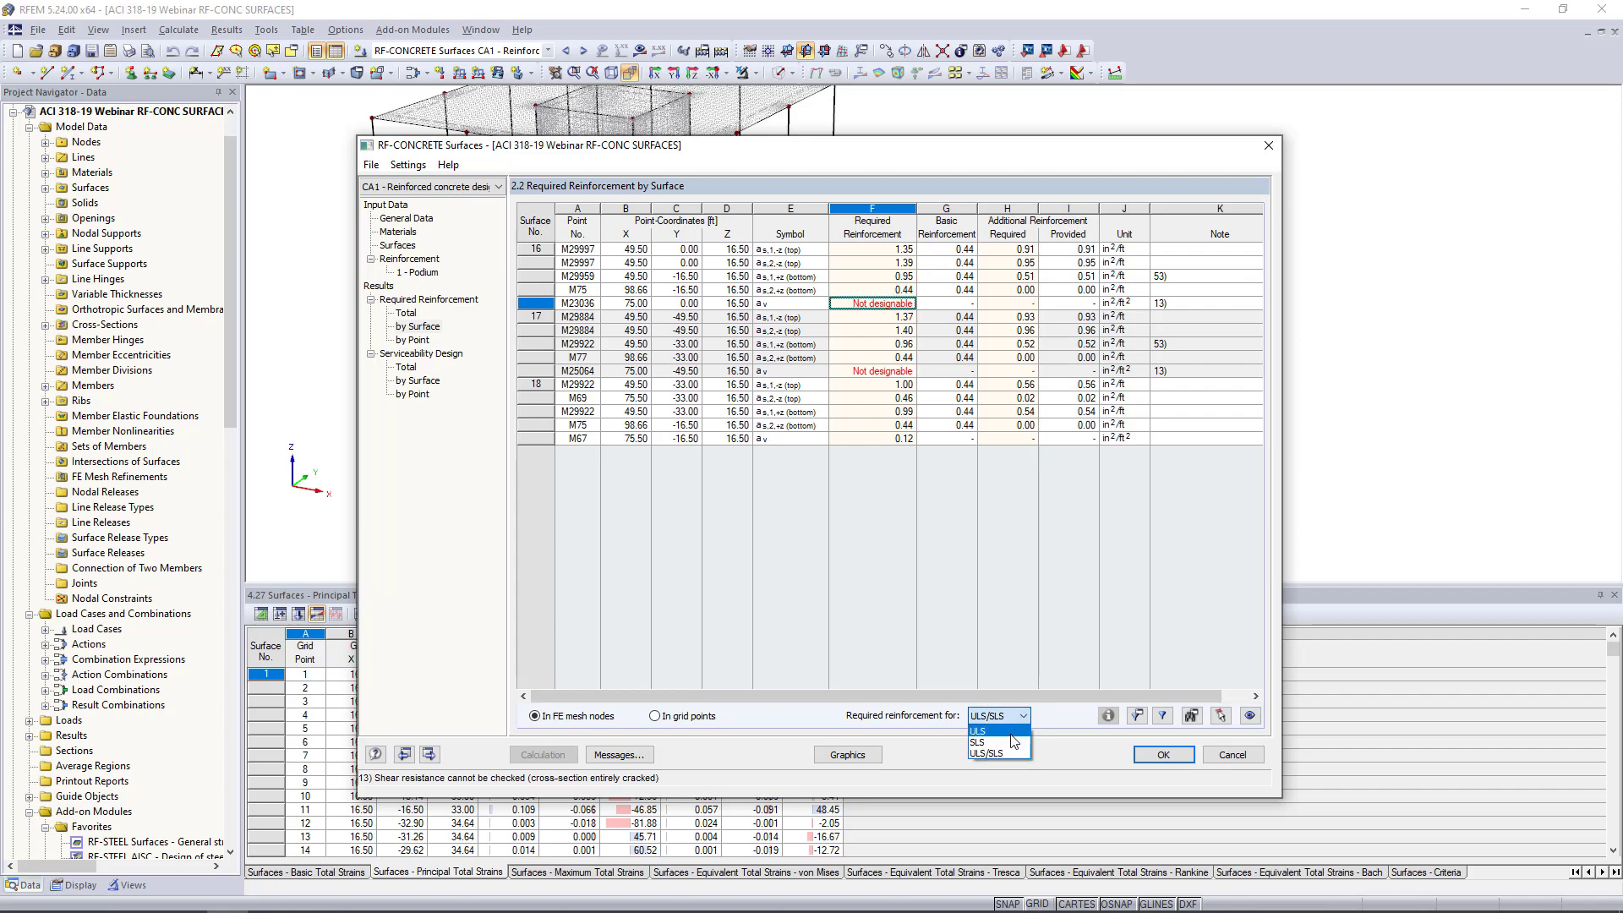
{"action": "left_click", "coordinate": [1012, 731]}
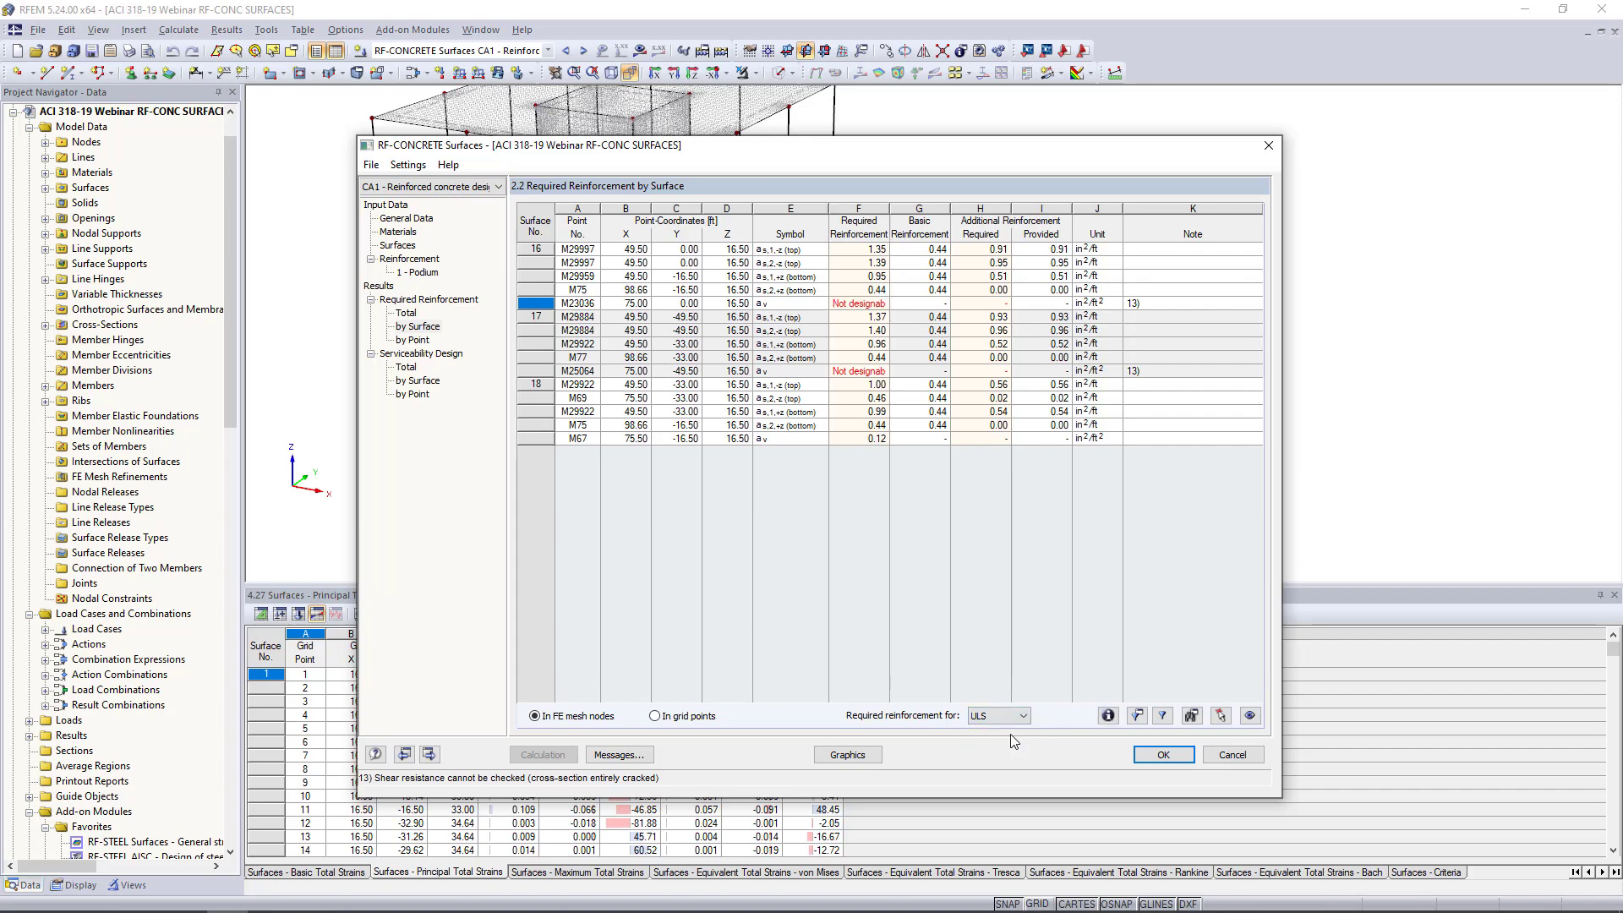
{"action": "left_click", "coordinate": [817, 262]}
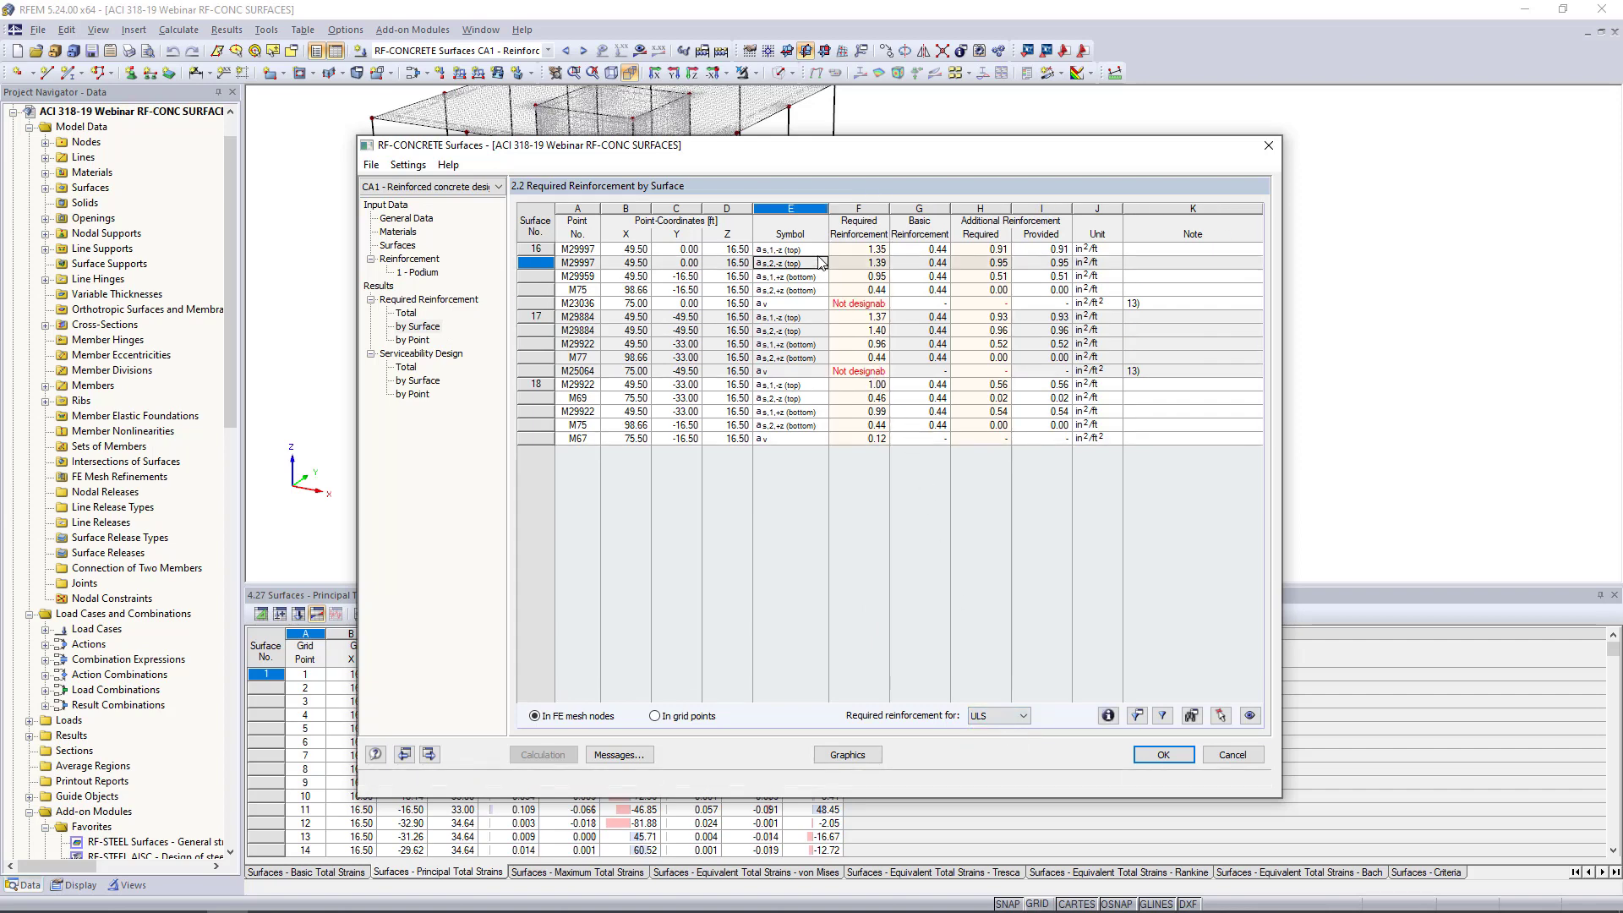
{"action": "left_click", "coordinate": [1022, 716]}
{"action": "left_click", "coordinate": [1026, 730]}
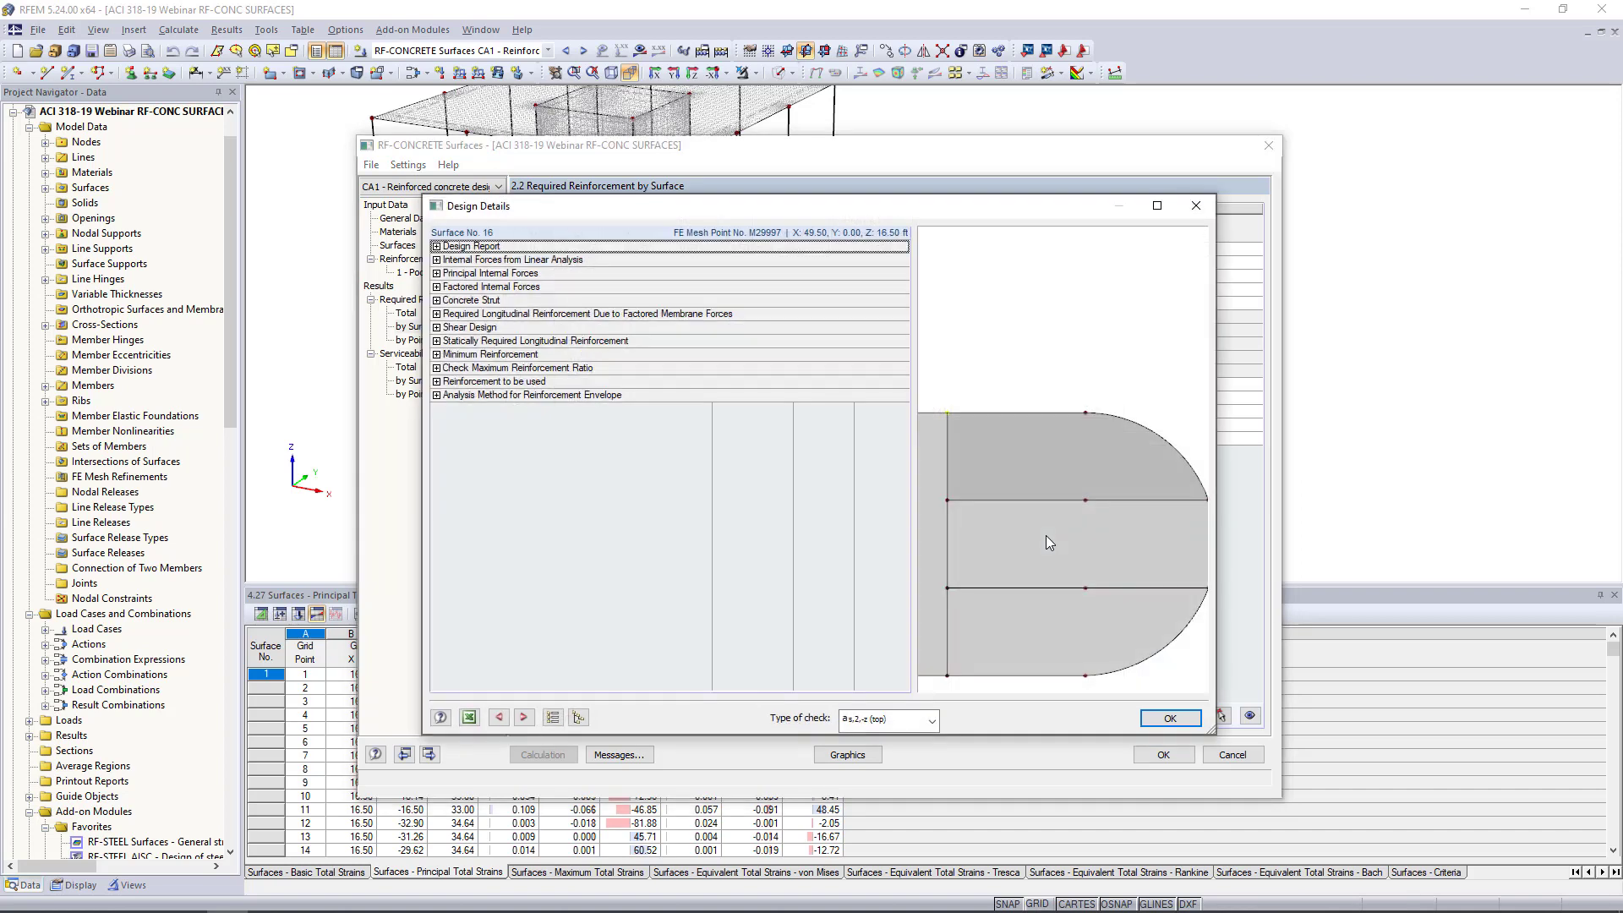
Step: Examine the bottom surface's factored bending moments in the design details, including the principal moments and differential angles
{"action": "left_click", "coordinate": [436, 287]}
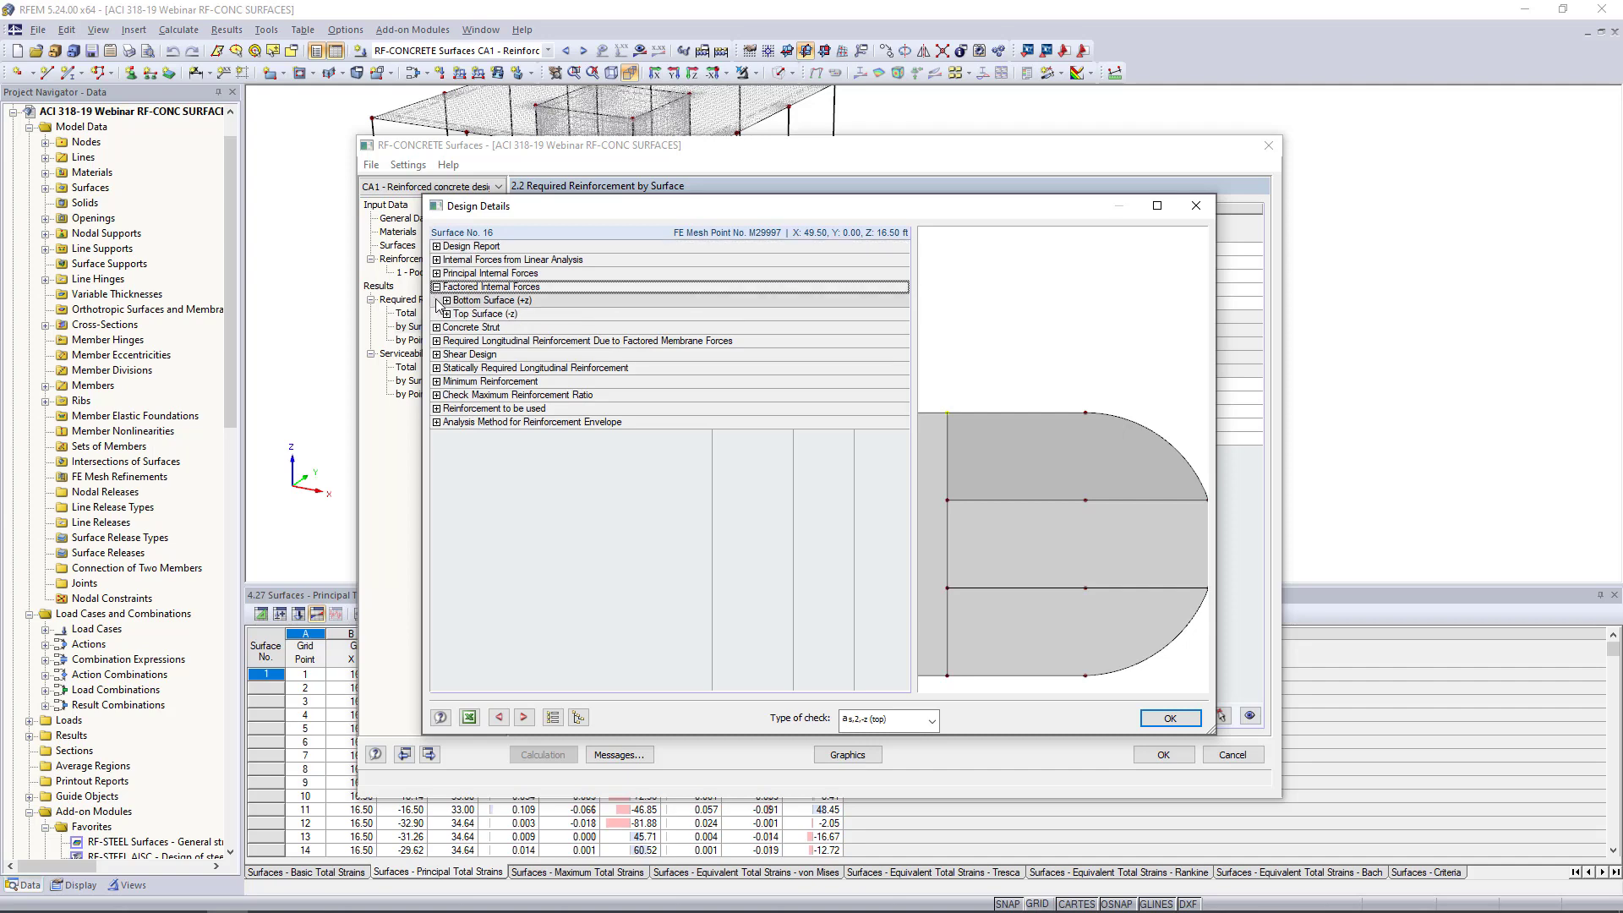
{"action": "left_click", "coordinate": [447, 301]}
{"action": "left_click", "coordinate": [457, 313]}
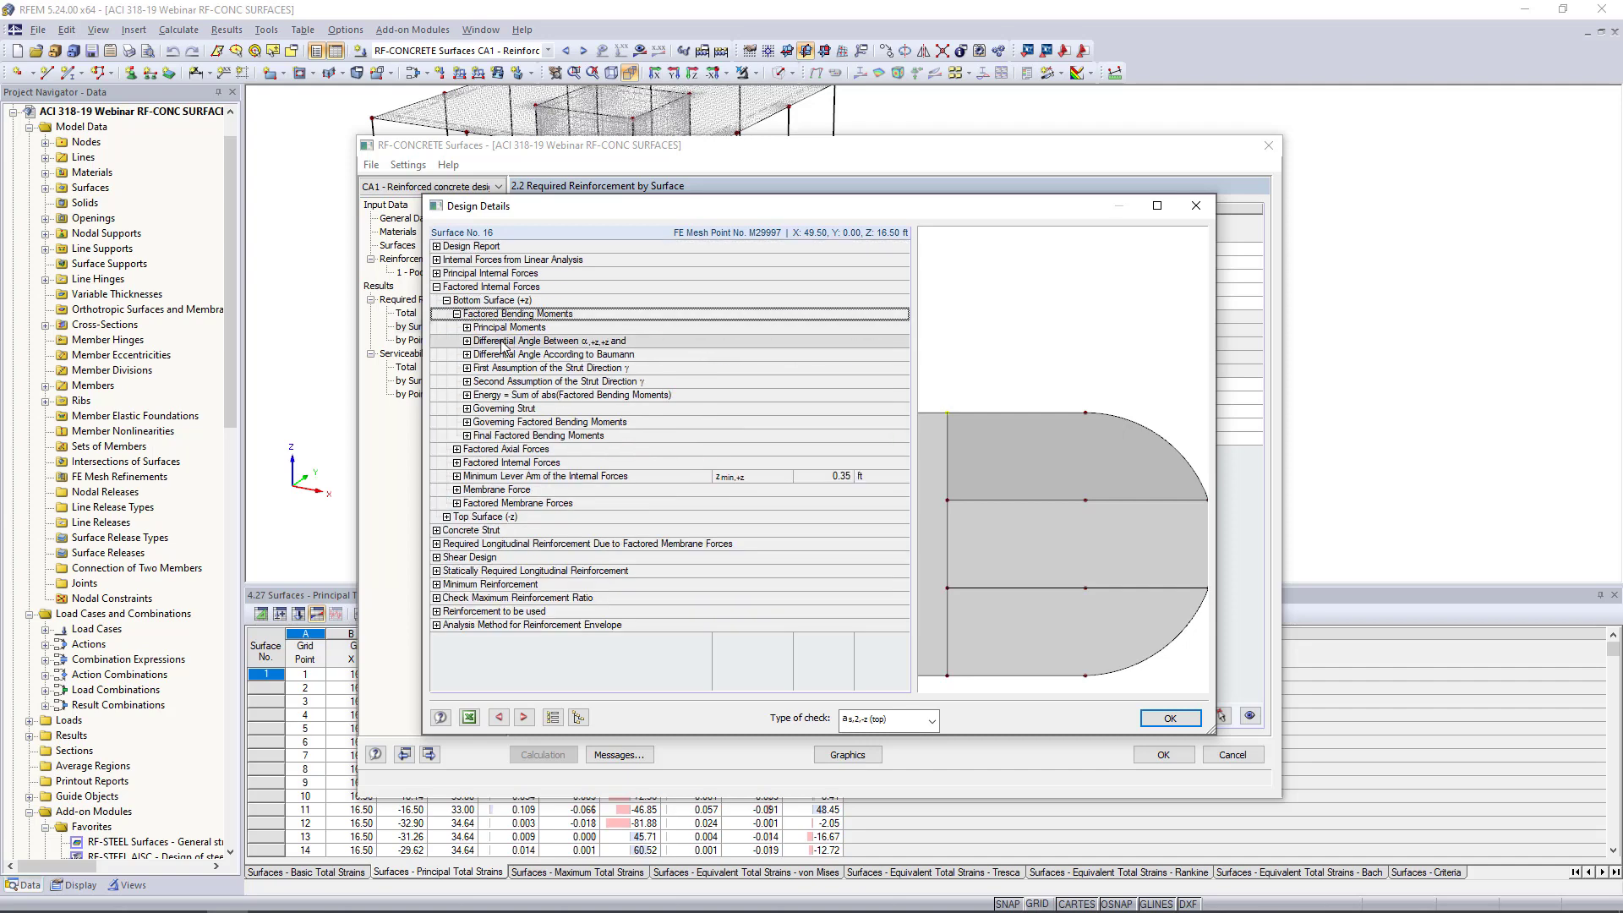
{"action": "left_click", "coordinate": [467, 328]}
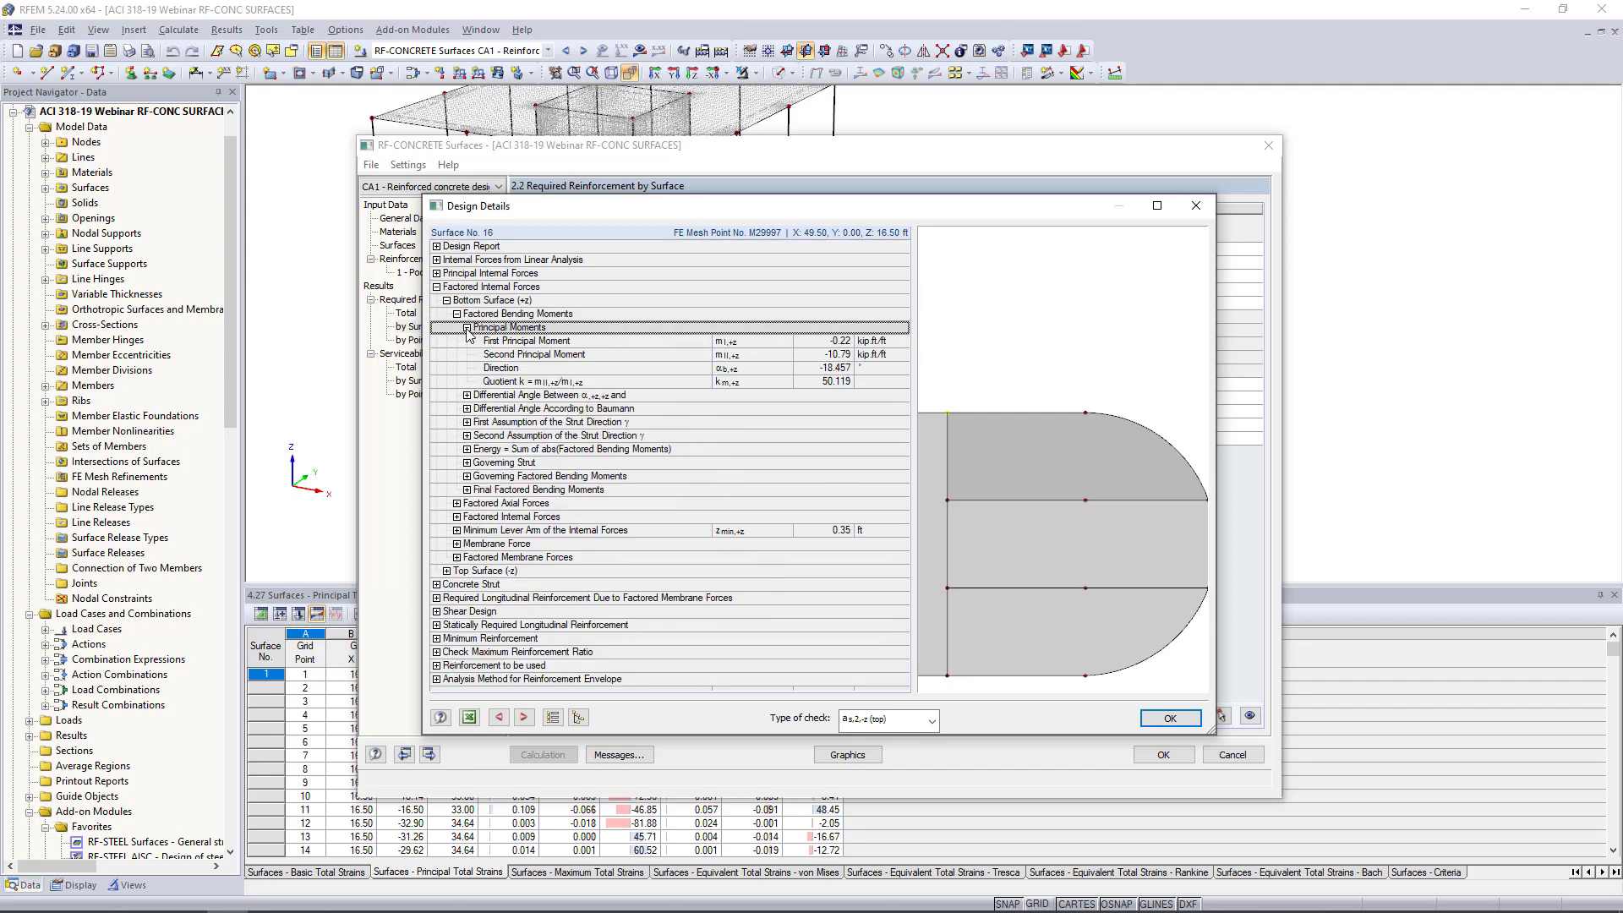
{"action": "left_click", "coordinate": [466, 395]}
{"action": "scroll", "coordinate": [466, 399], "scroll_direction": "down", "scroll_amount": 1}
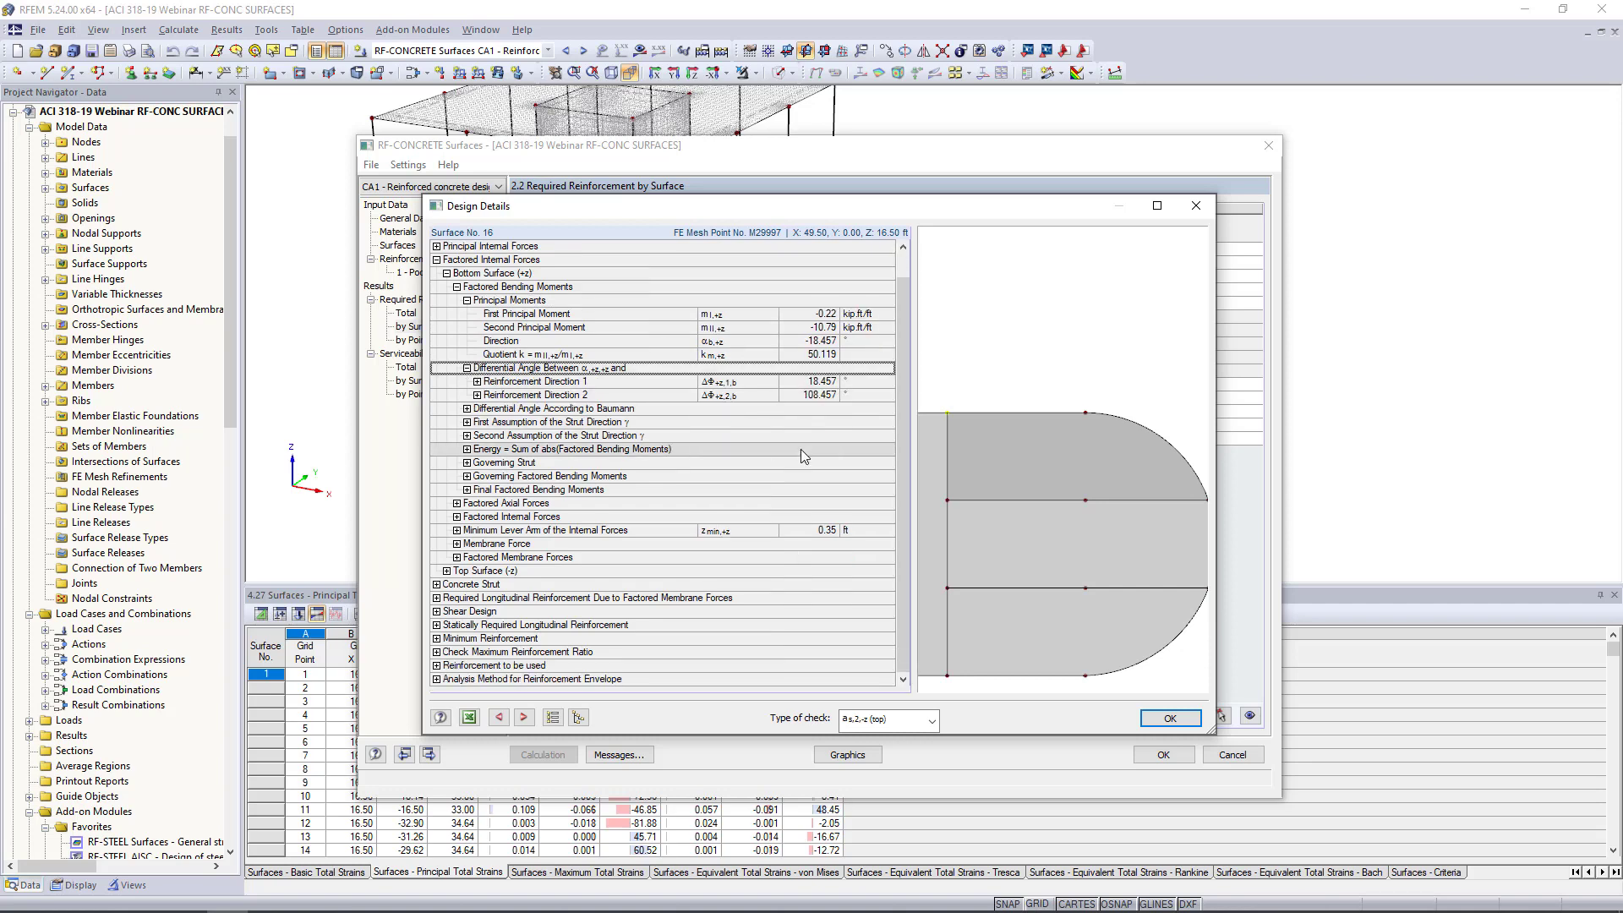
Step: Examine the shear design details down to the design shear strength without shear reinforcement, check the available check types, and close the details
{"action": "left_click", "coordinate": [436, 611]}
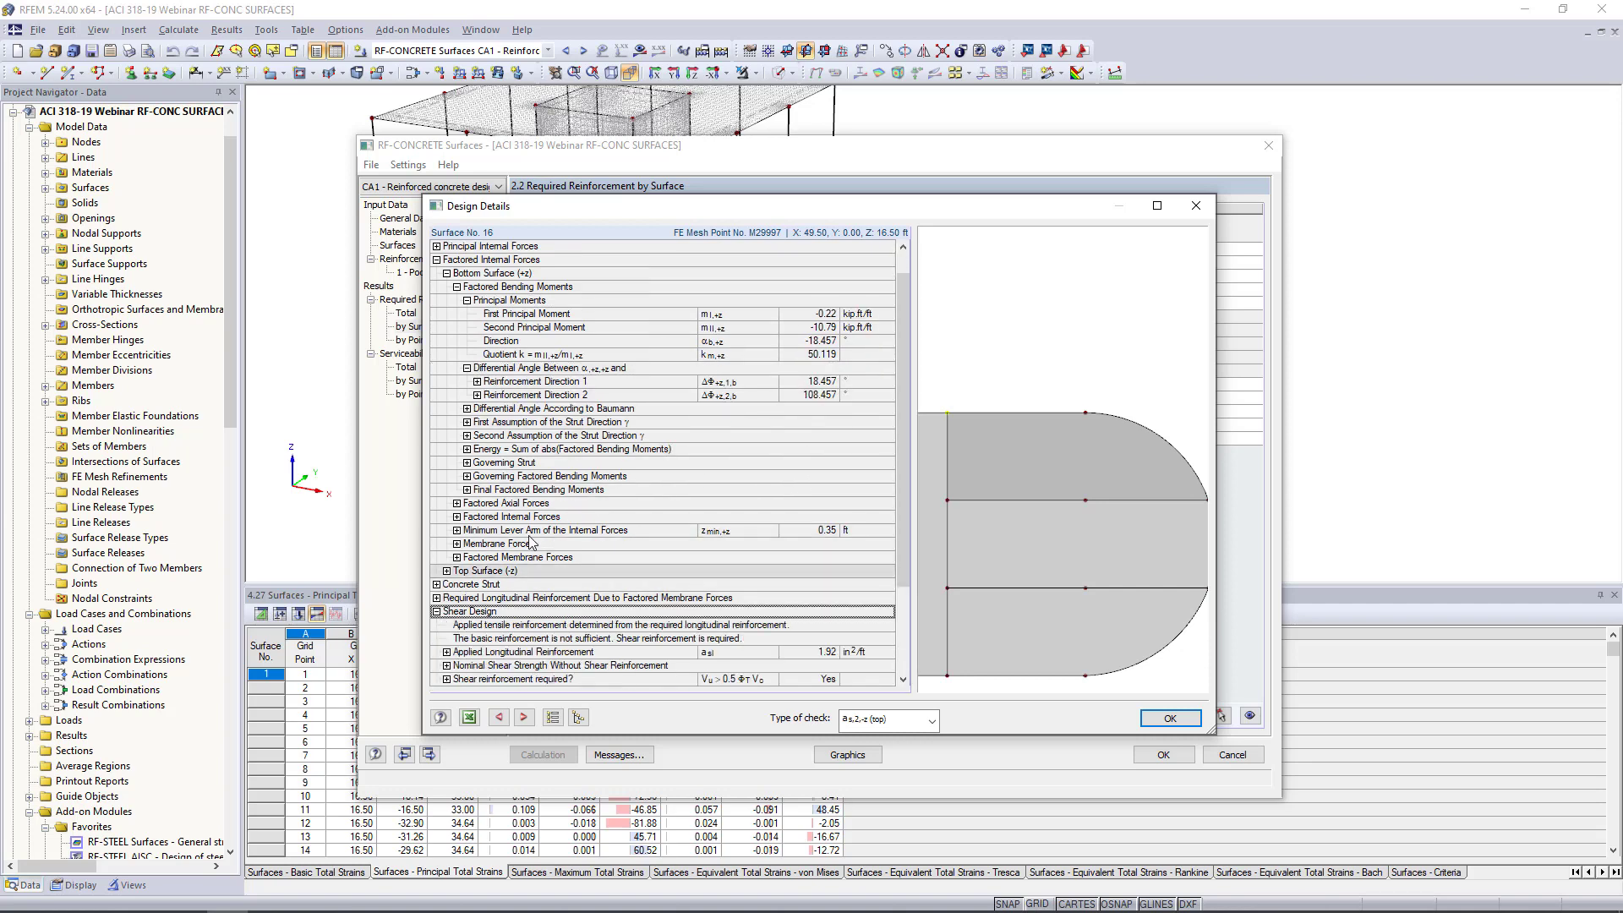
{"action": "scroll", "coordinate": [603, 498], "scroll_direction": "down", "scroll_amount": 3}
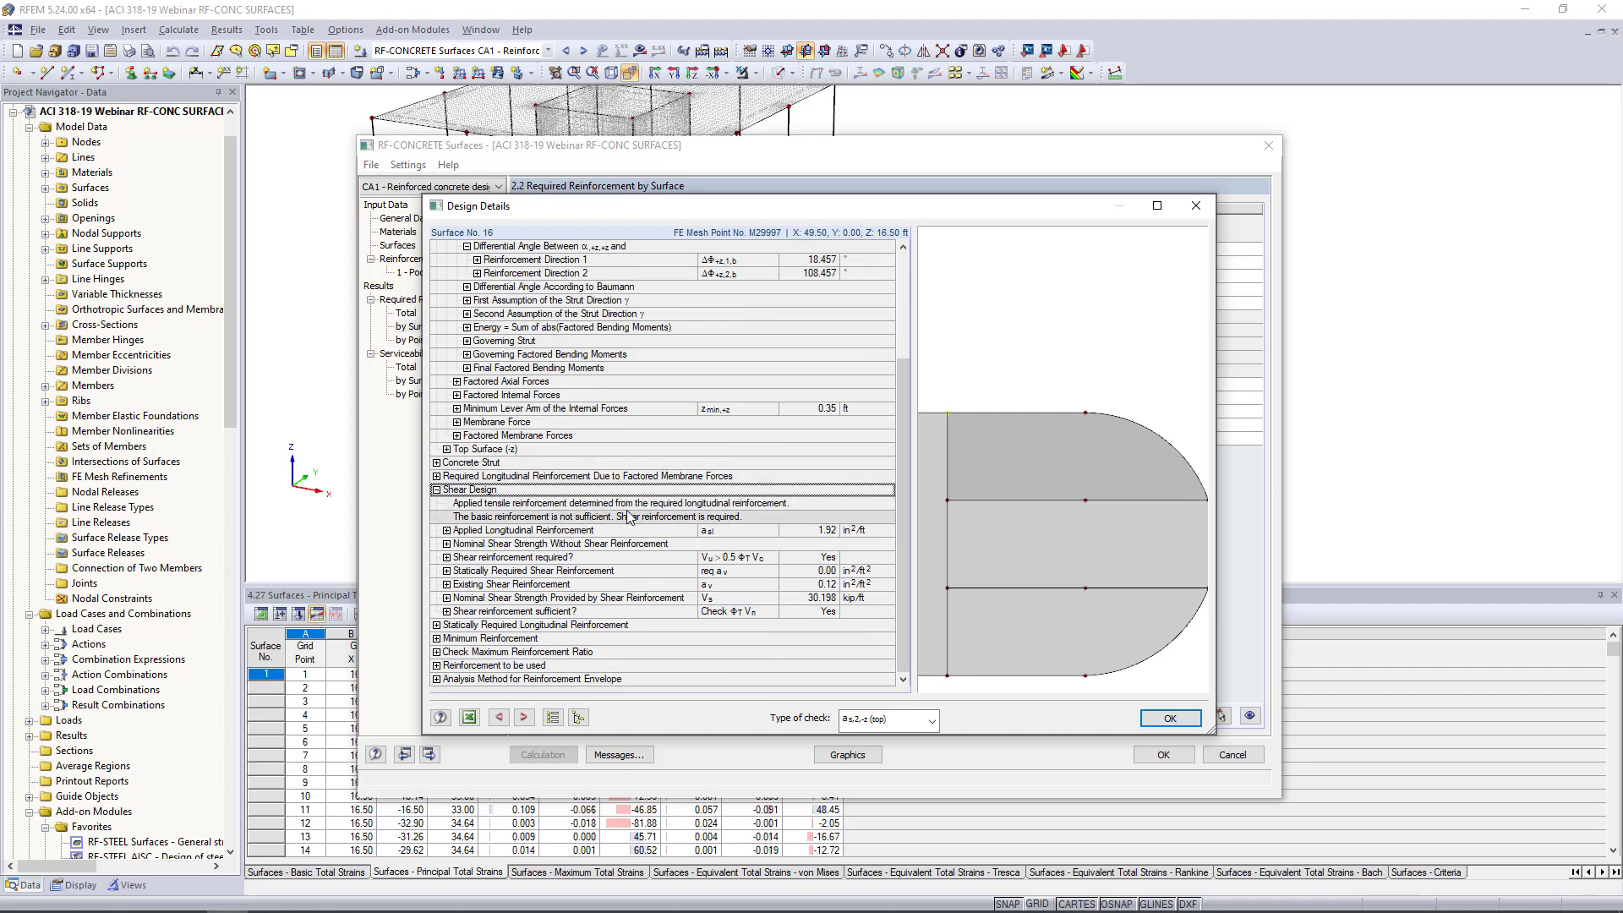
{"action": "left_click", "coordinate": [446, 557]}
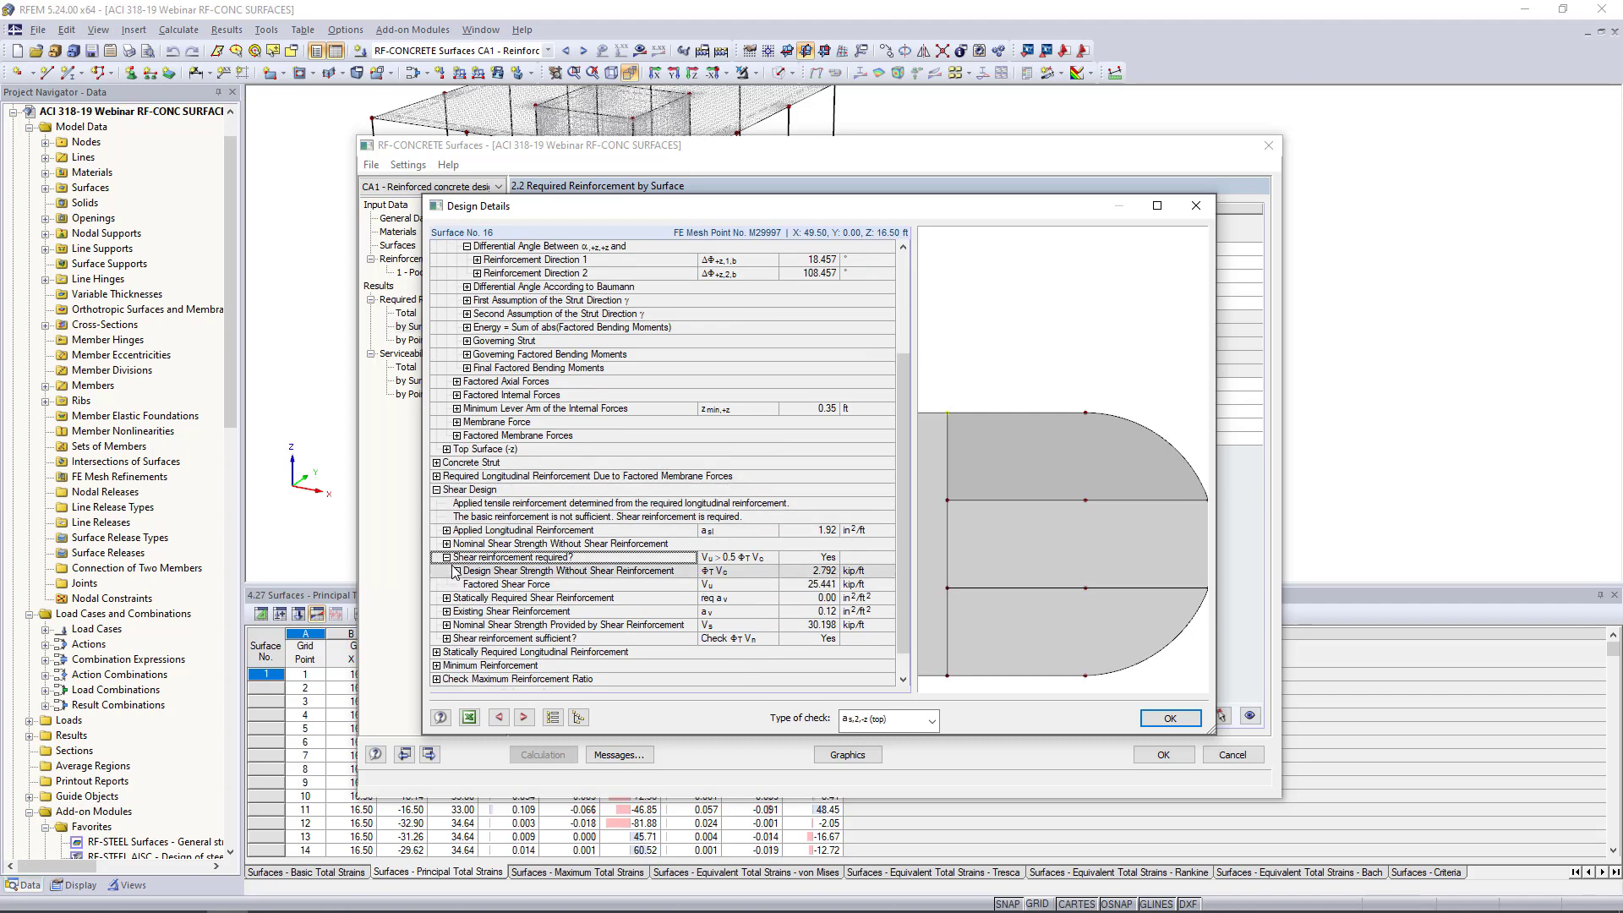
{"action": "left_click", "coordinate": [457, 571]}
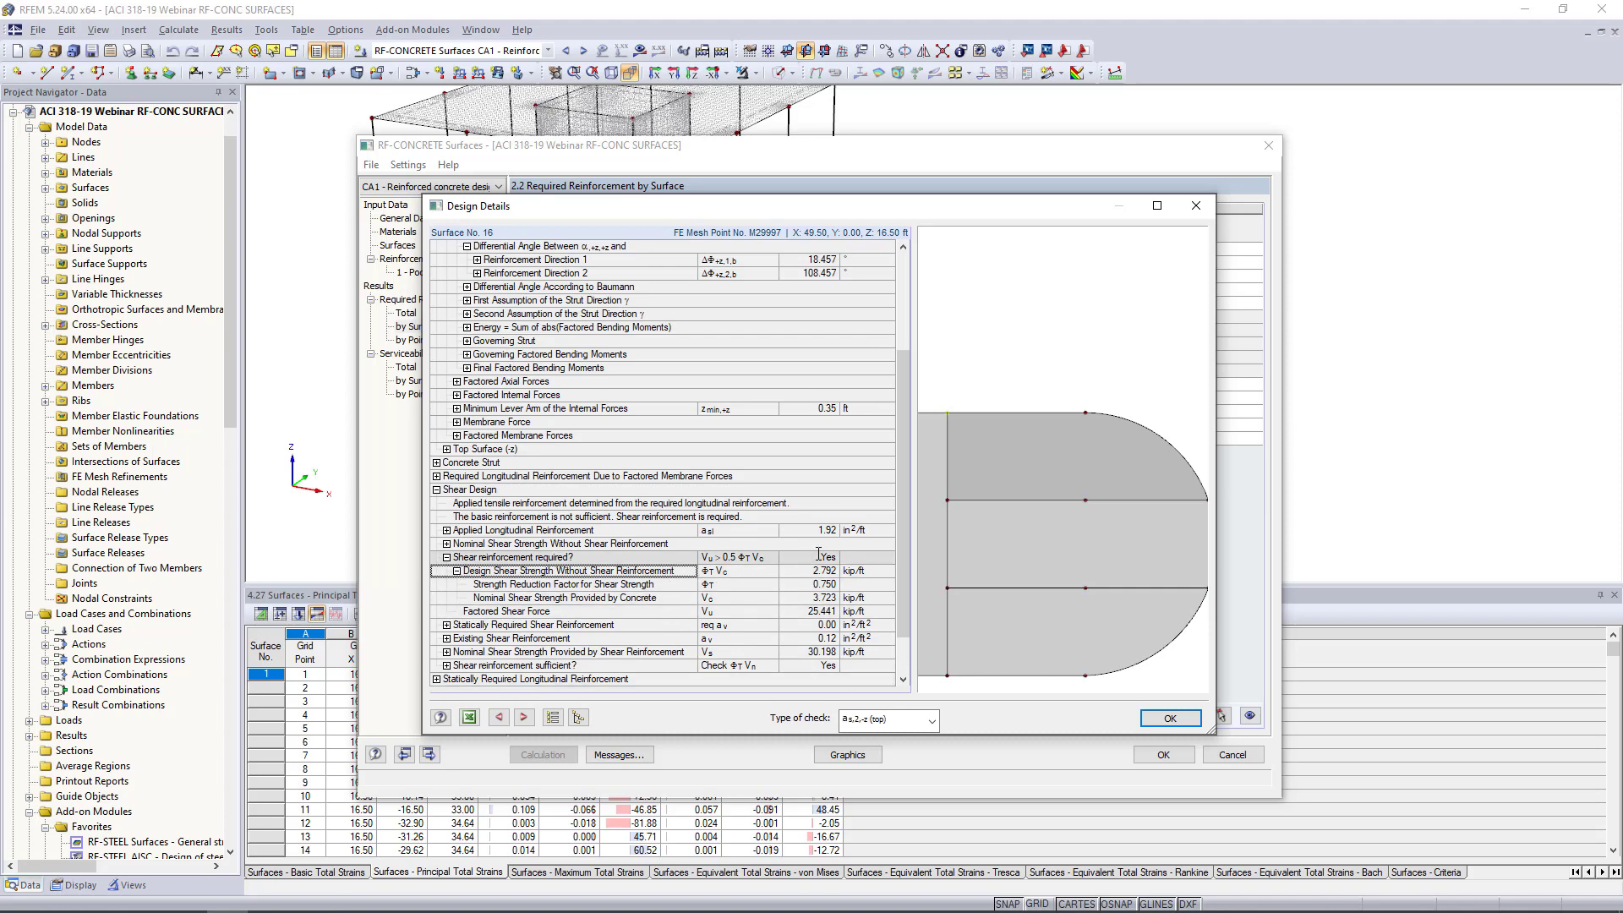
{"action": "scroll", "coordinate": [818, 553], "scroll_direction": "down", "scroll_amount": 2}
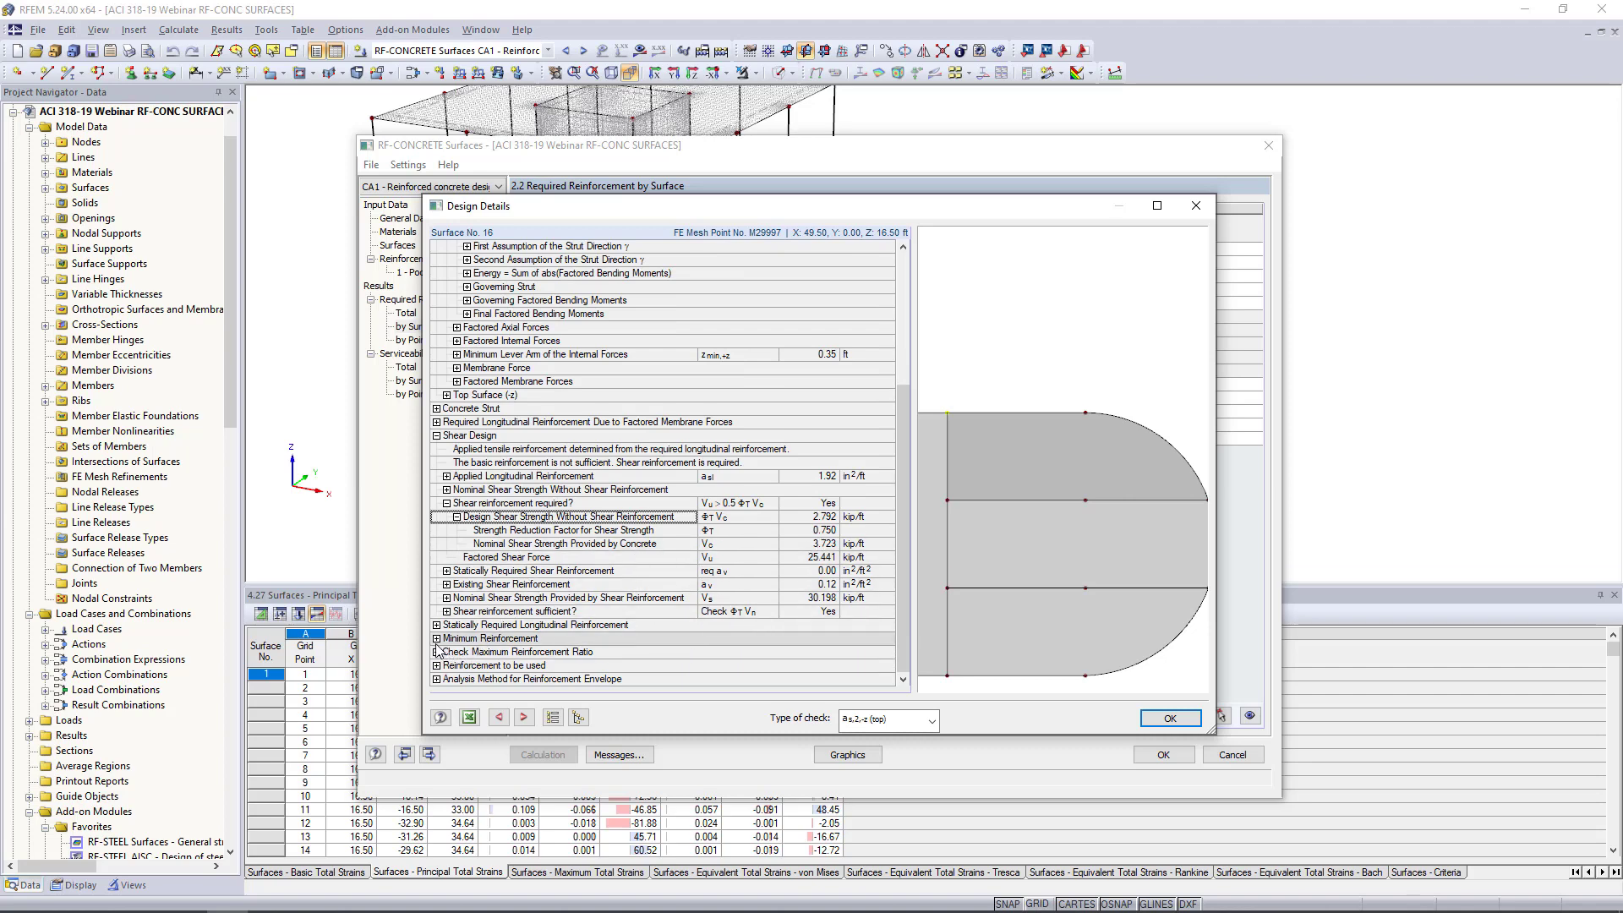
{"action": "left_click", "coordinate": [936, 722]}
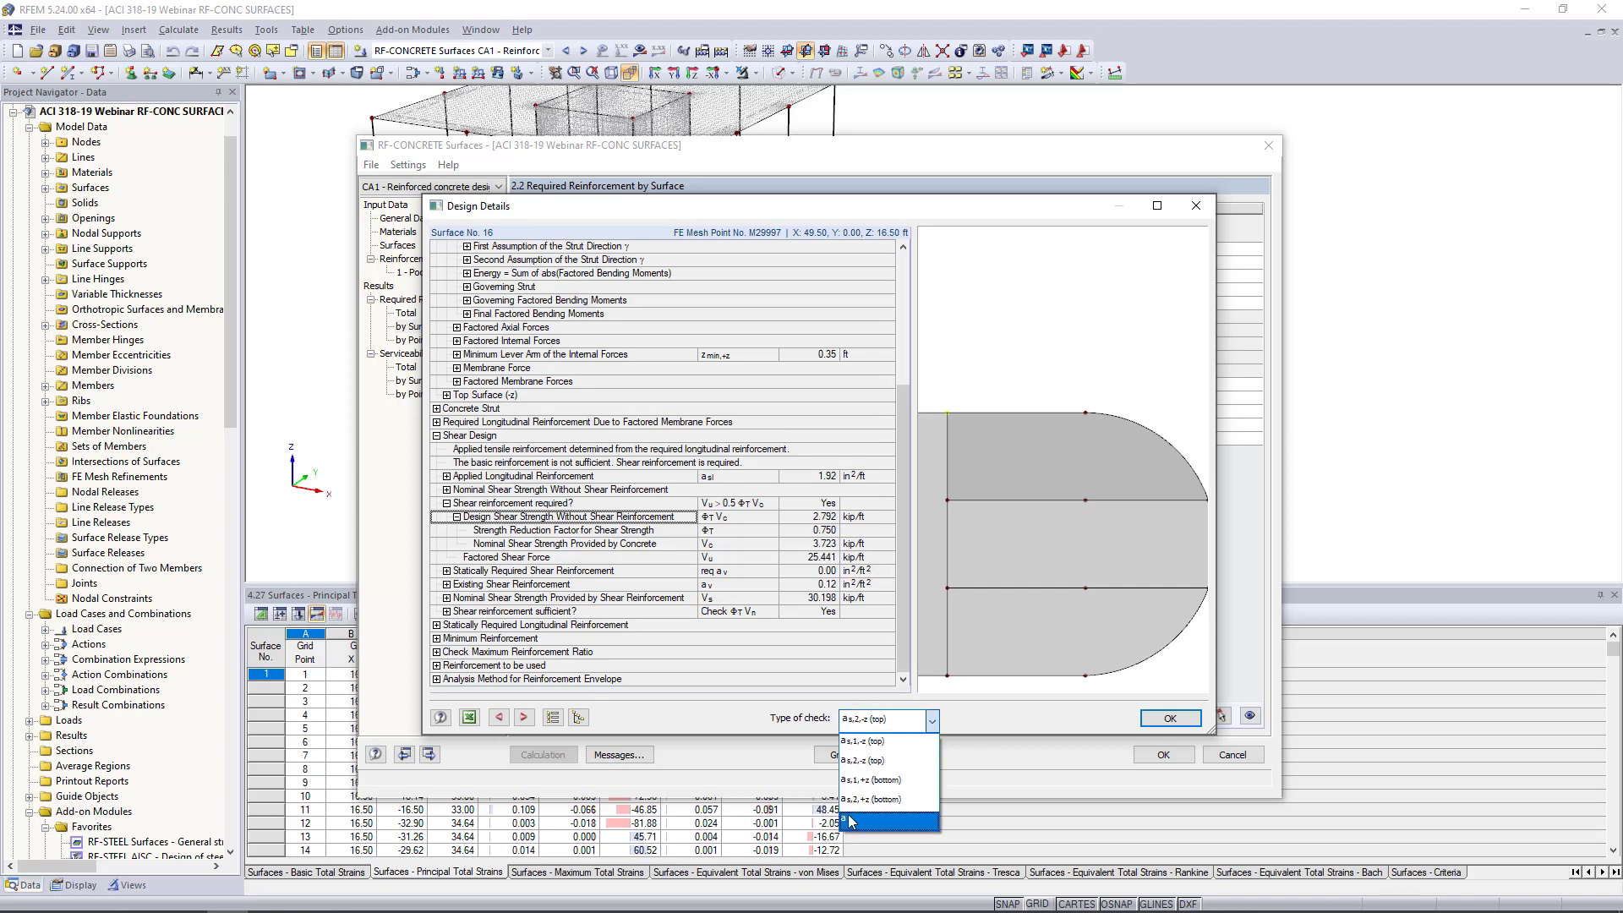
{"action": "left_click", "coordinate": [735, 720]}
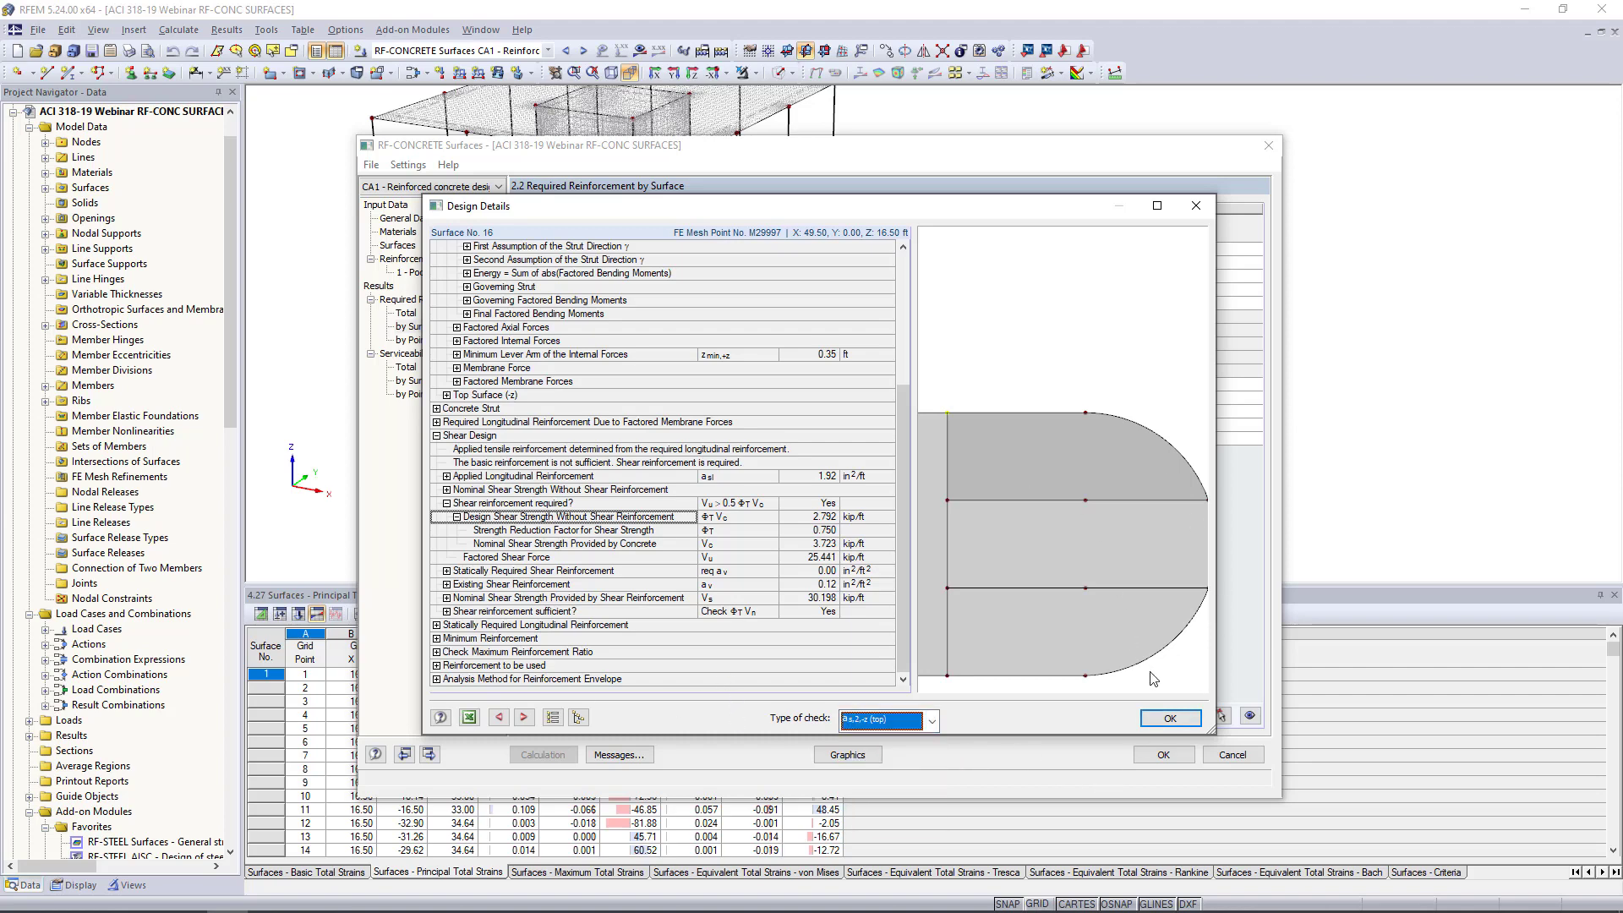
{"action": "left_click", "coordinate": [1196, 206]}
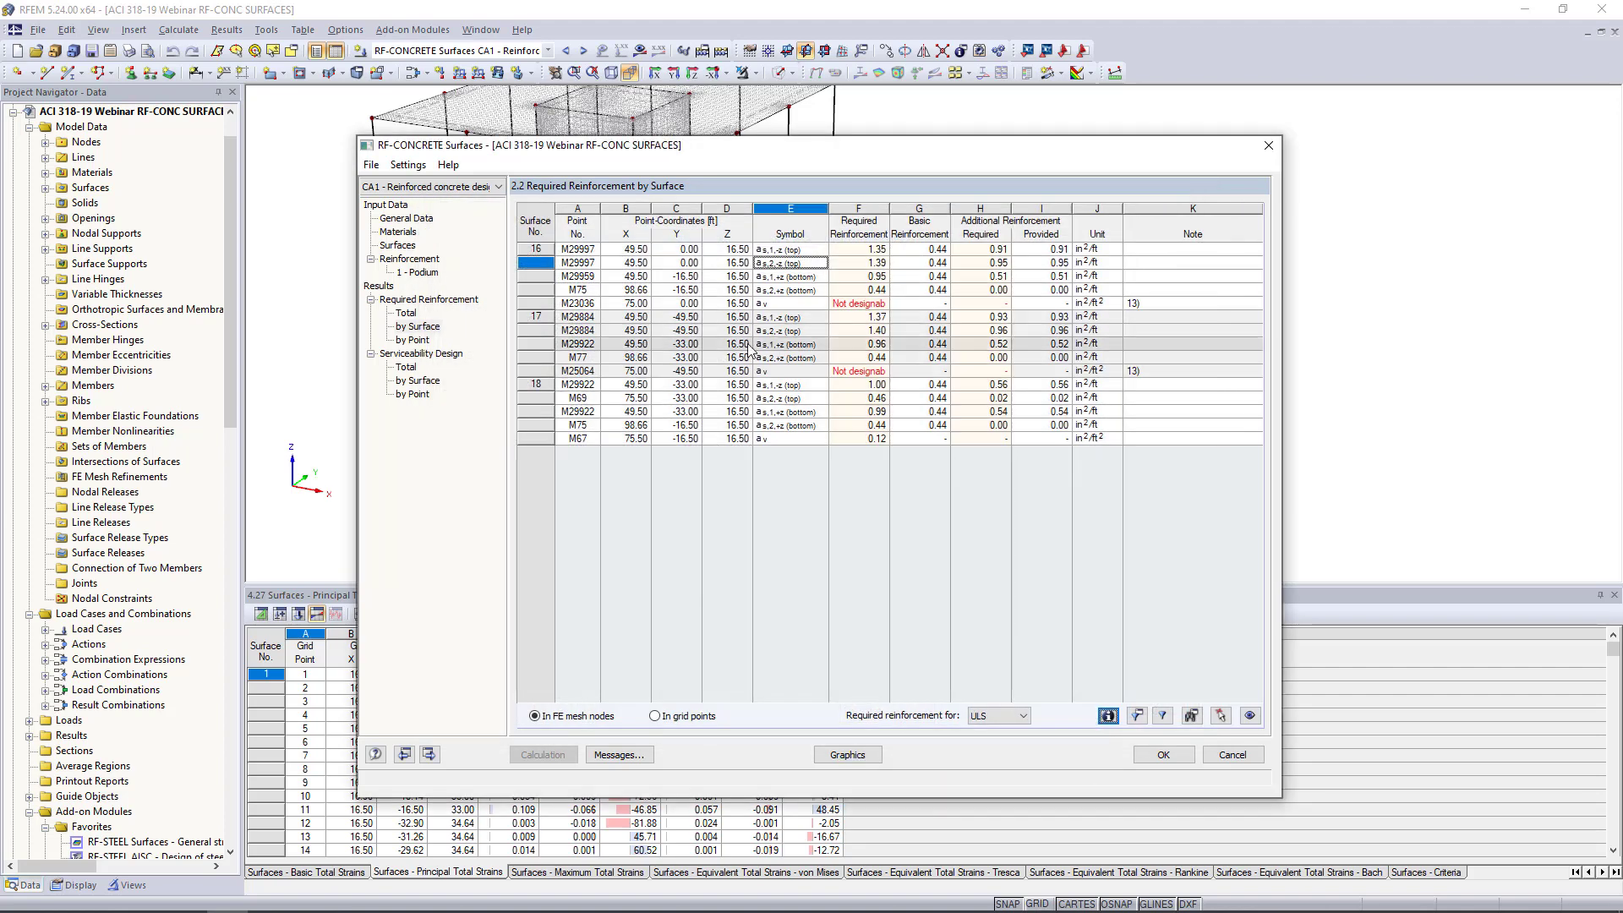
Step: Review the serviceability results in total and by surface, examining surface 16's deflection, steel bar spacing and crack width checks
{"action": "left_click", "coordinate": [406, 367]}
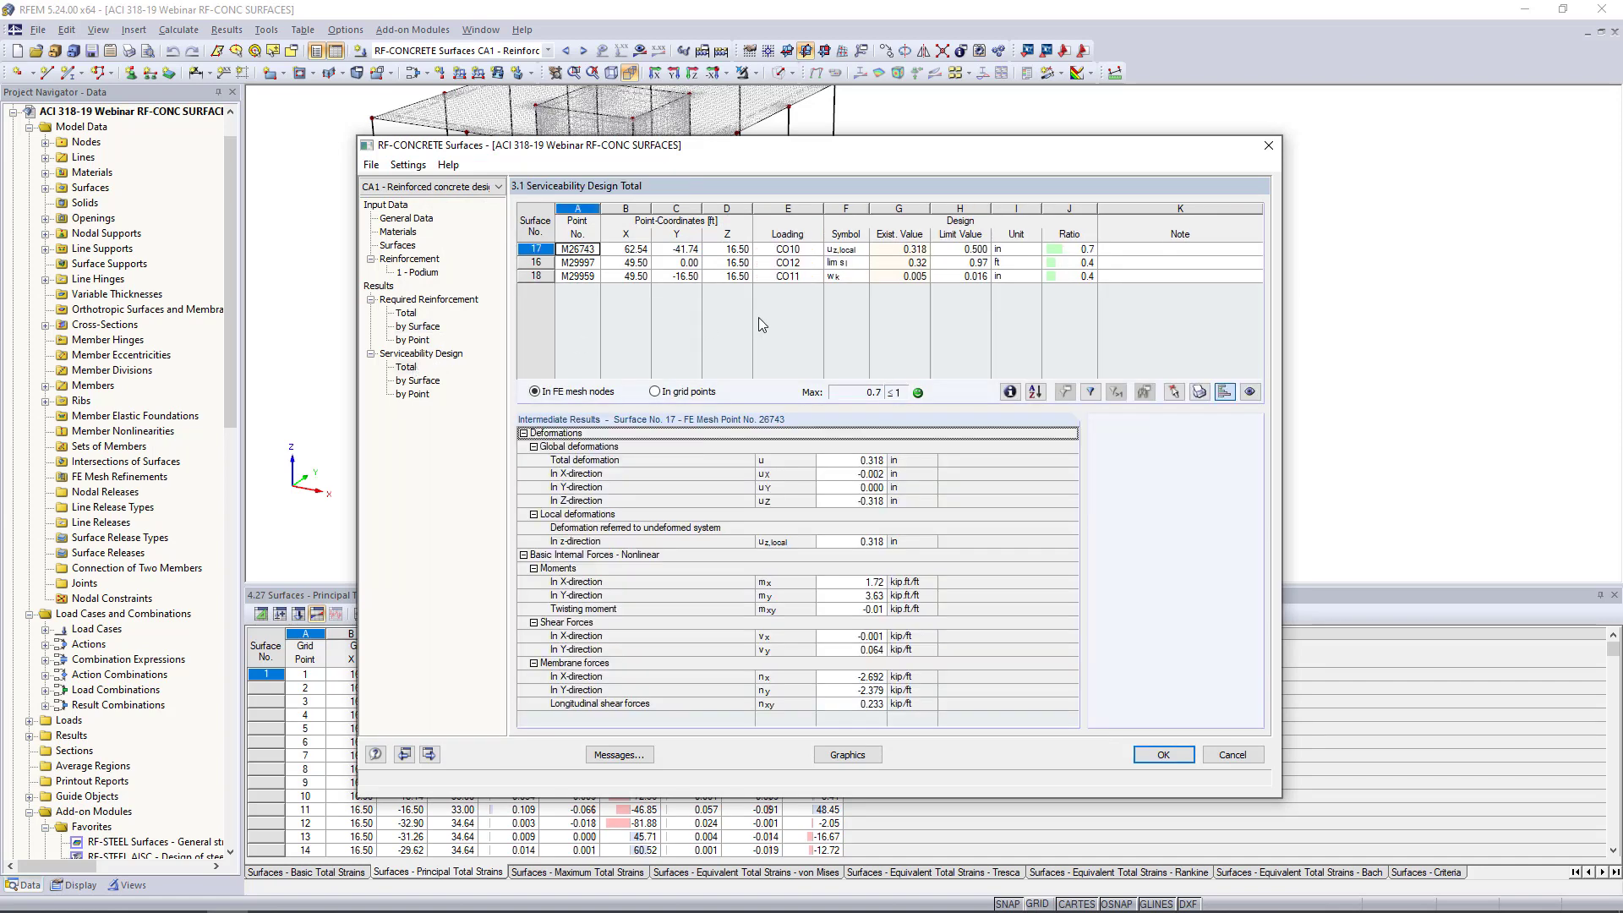
{"action": "left_click", "coordinate": [412, 381]}
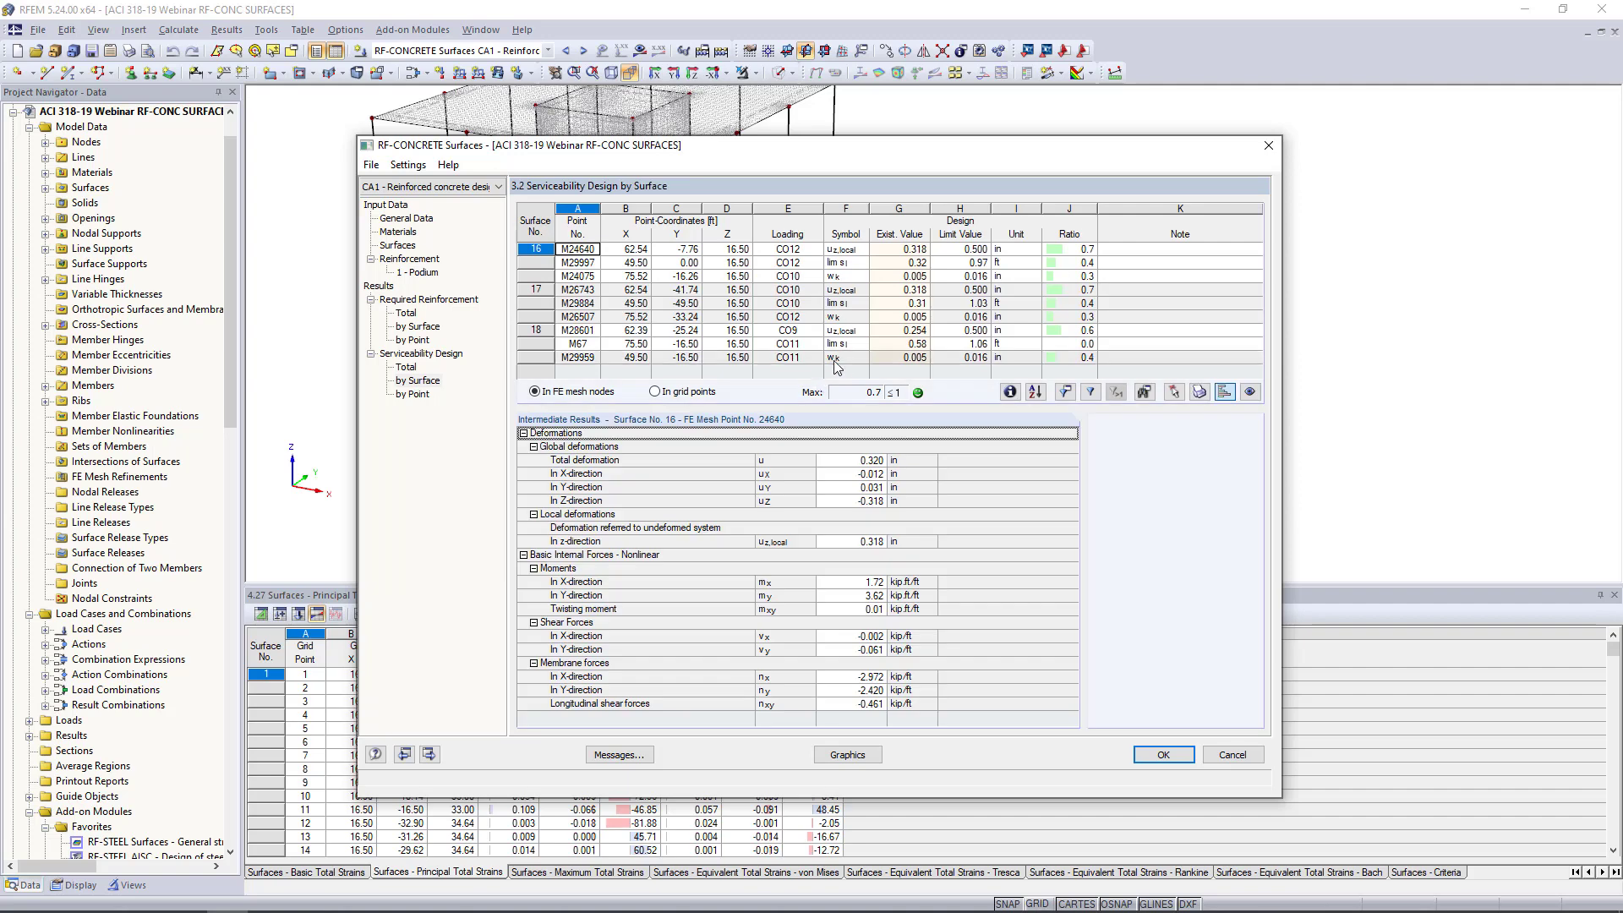
{"action": "left_click", "coordinate": [887, 250]}
{"action": "left_click", "coordinate": [896, 263]}
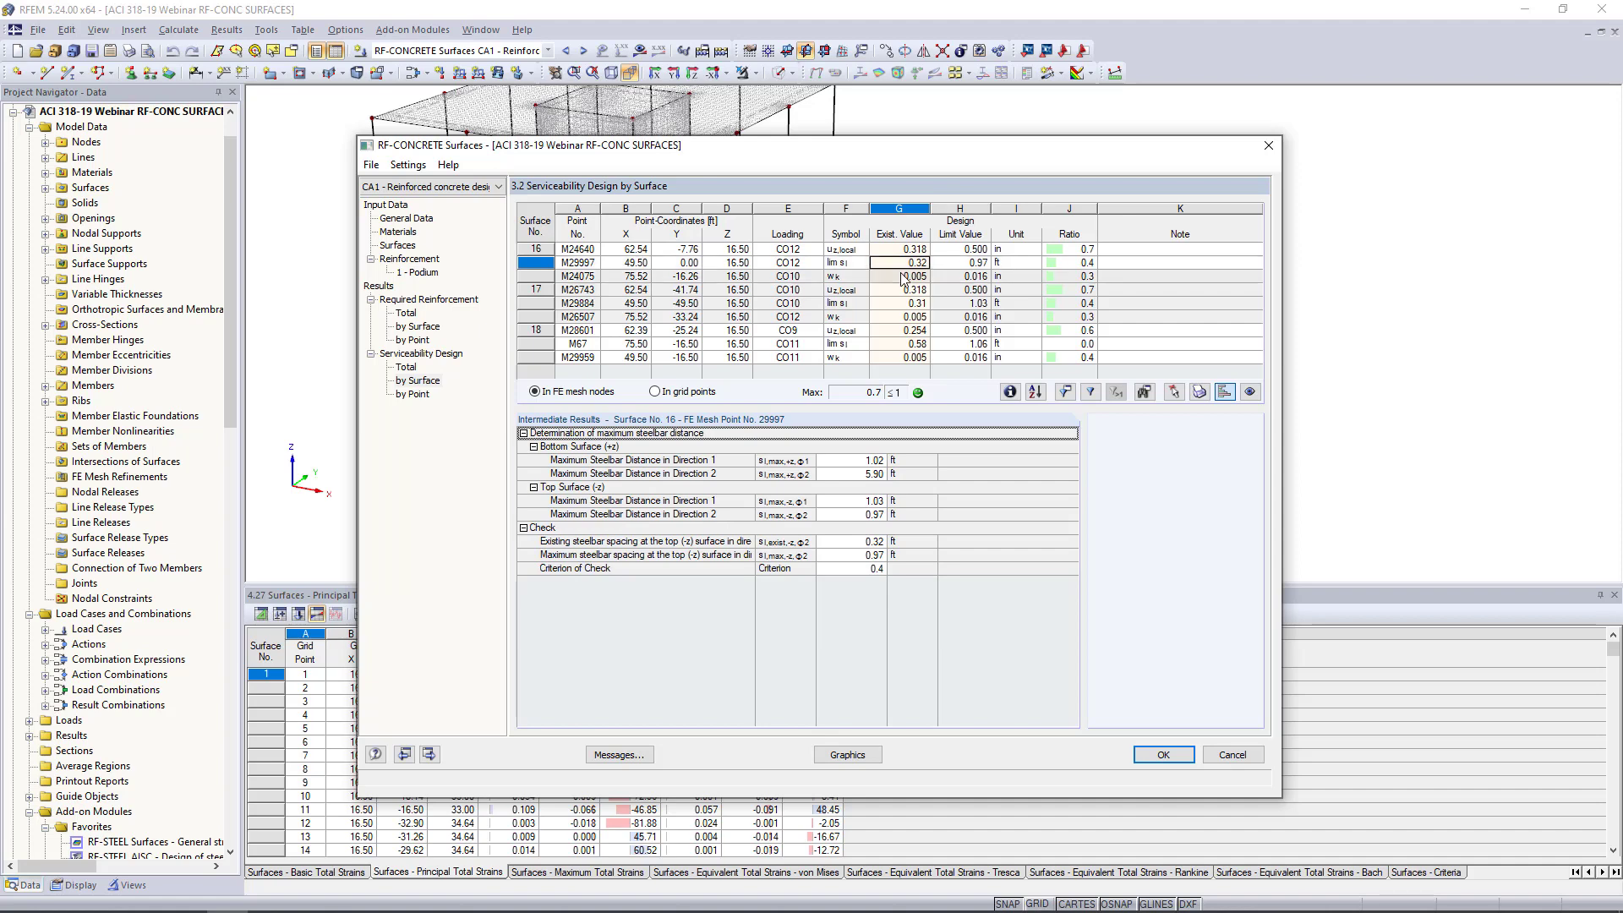
{"action": "left_click", "coordinate": [903, 277]}
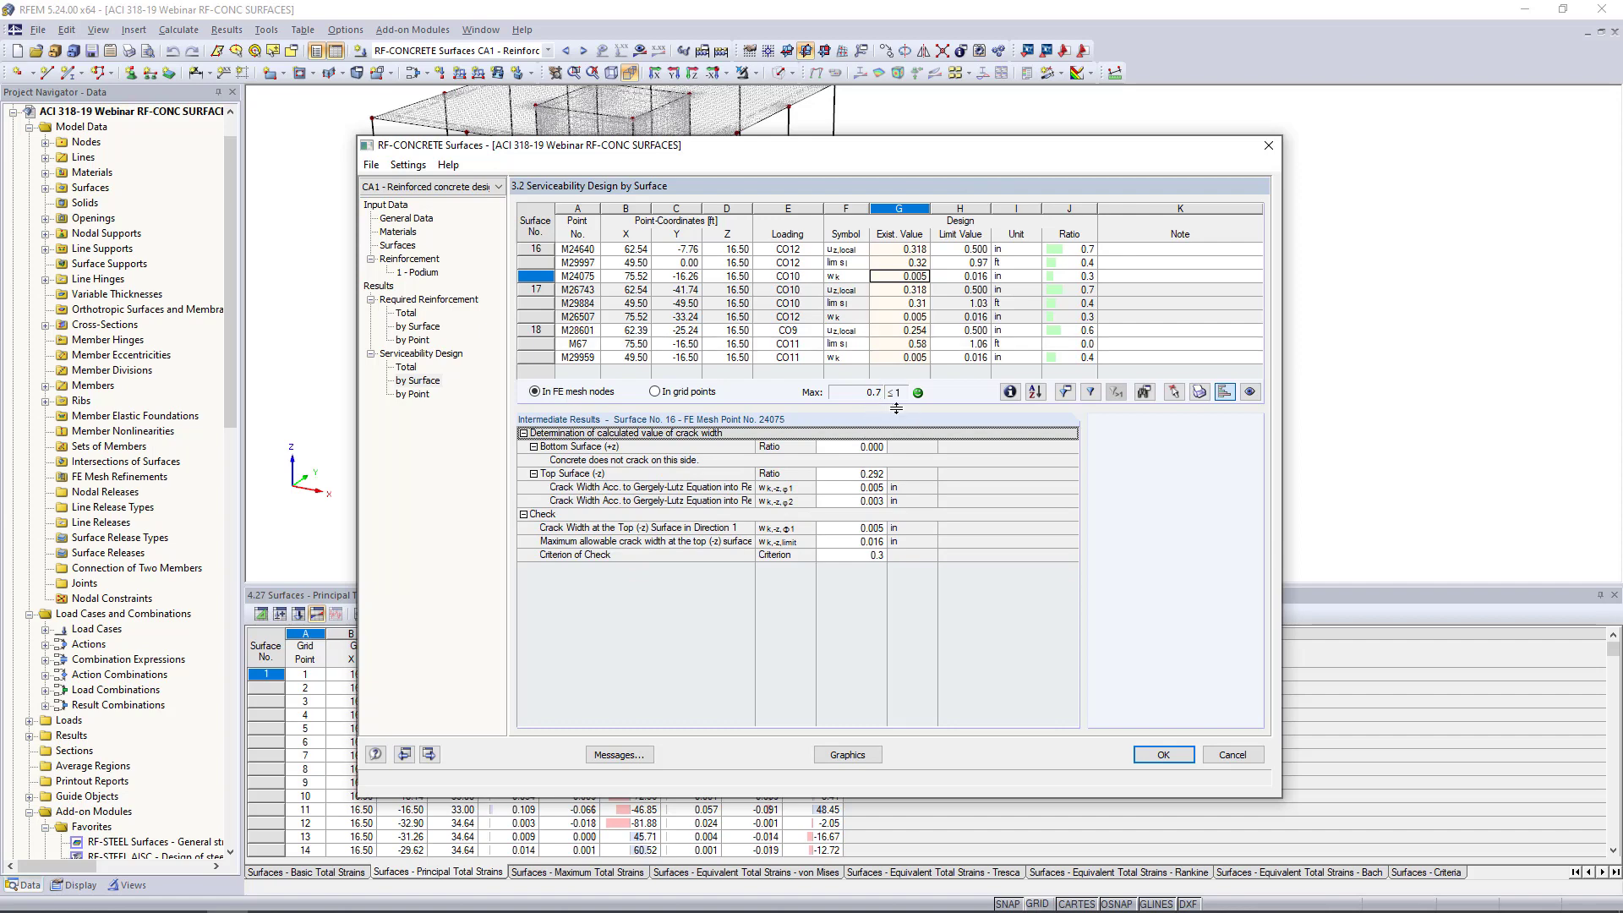
Step: Open the design details for surface 16's crack width check, examine the available check types and detail sections, and close them
{"action": "left_click", "coordinate": [1007, 395]}
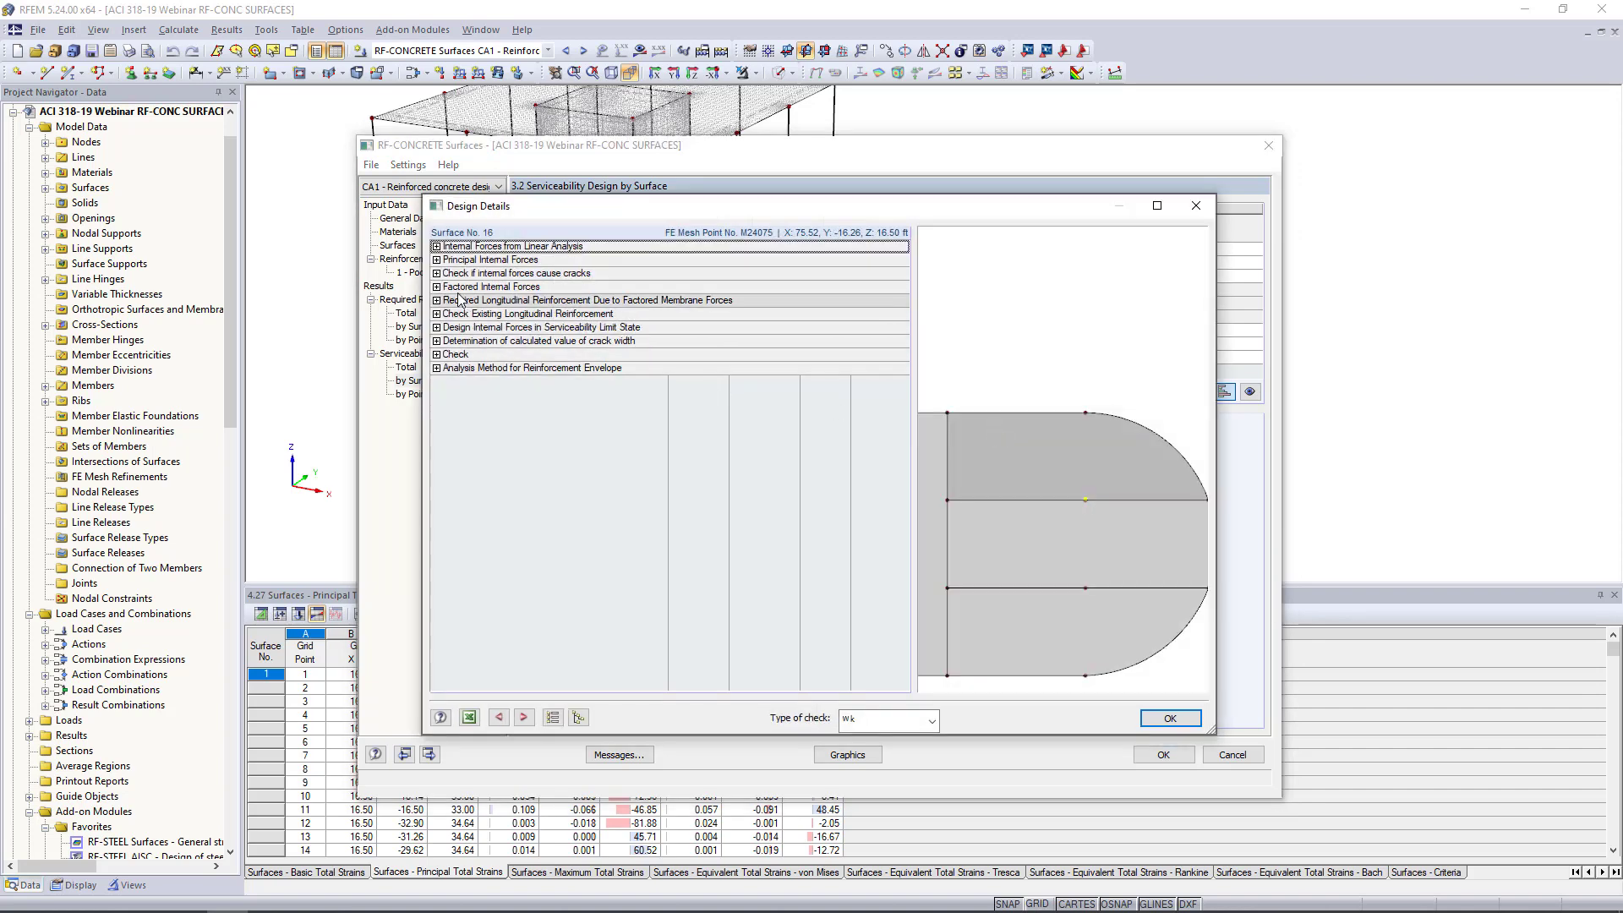
{"action": "left_click", "coordinate": [896, 721]}
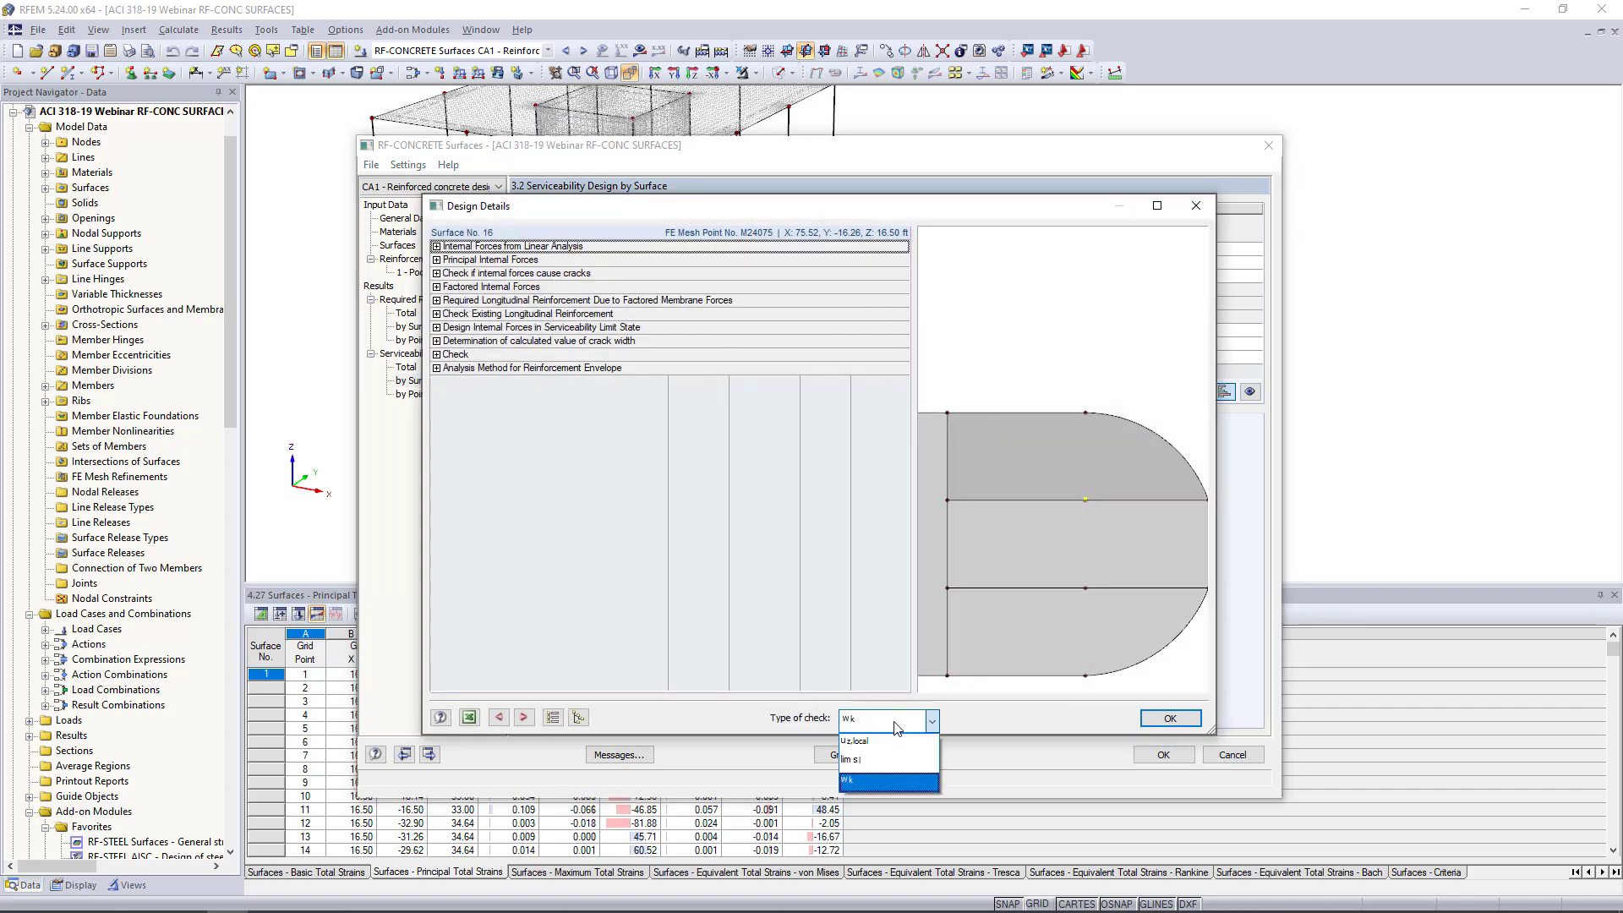
{"action": "left_click", "coordinate": [708, 437]}
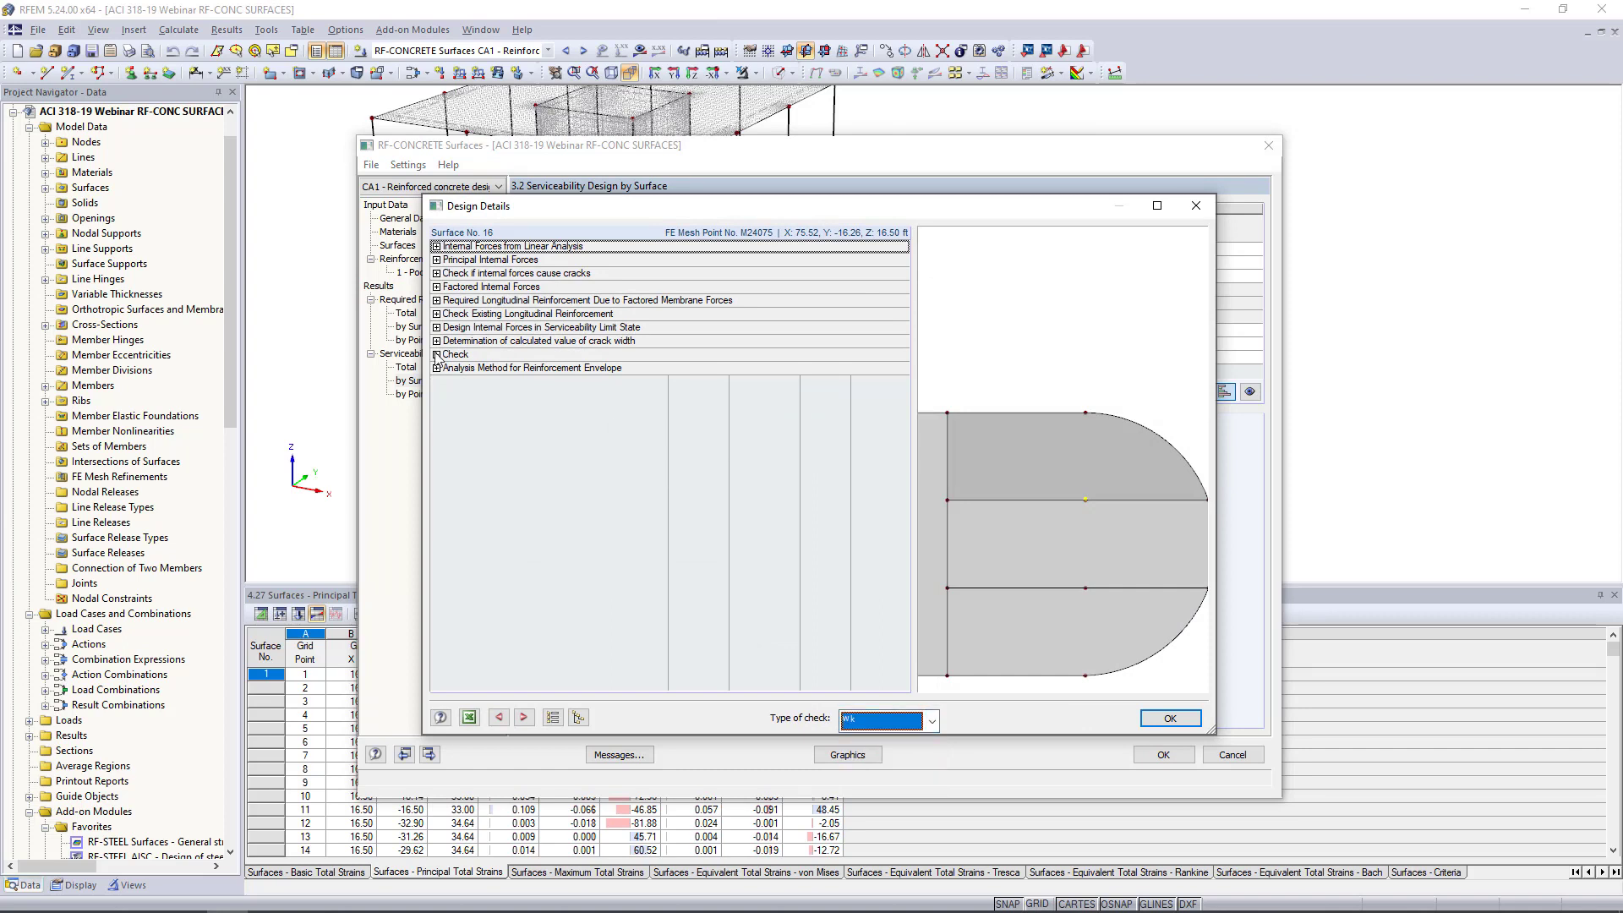
{"action": "left_click", "coordinate": [438, 356]}
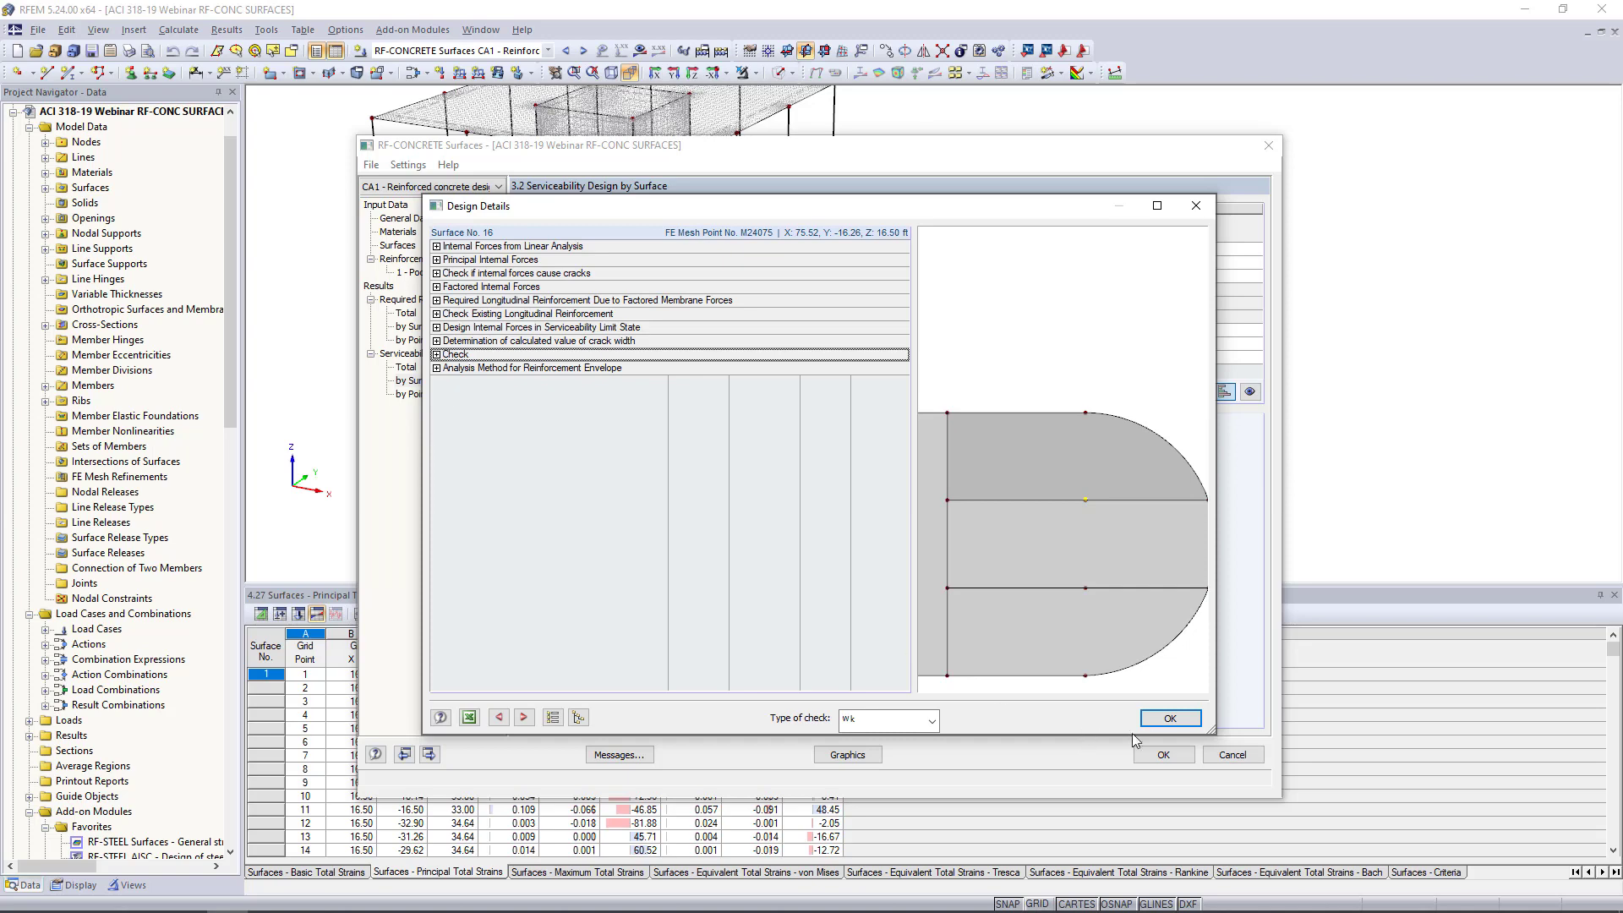
{"action": "left_click", "coordinate": [1170, 718]}
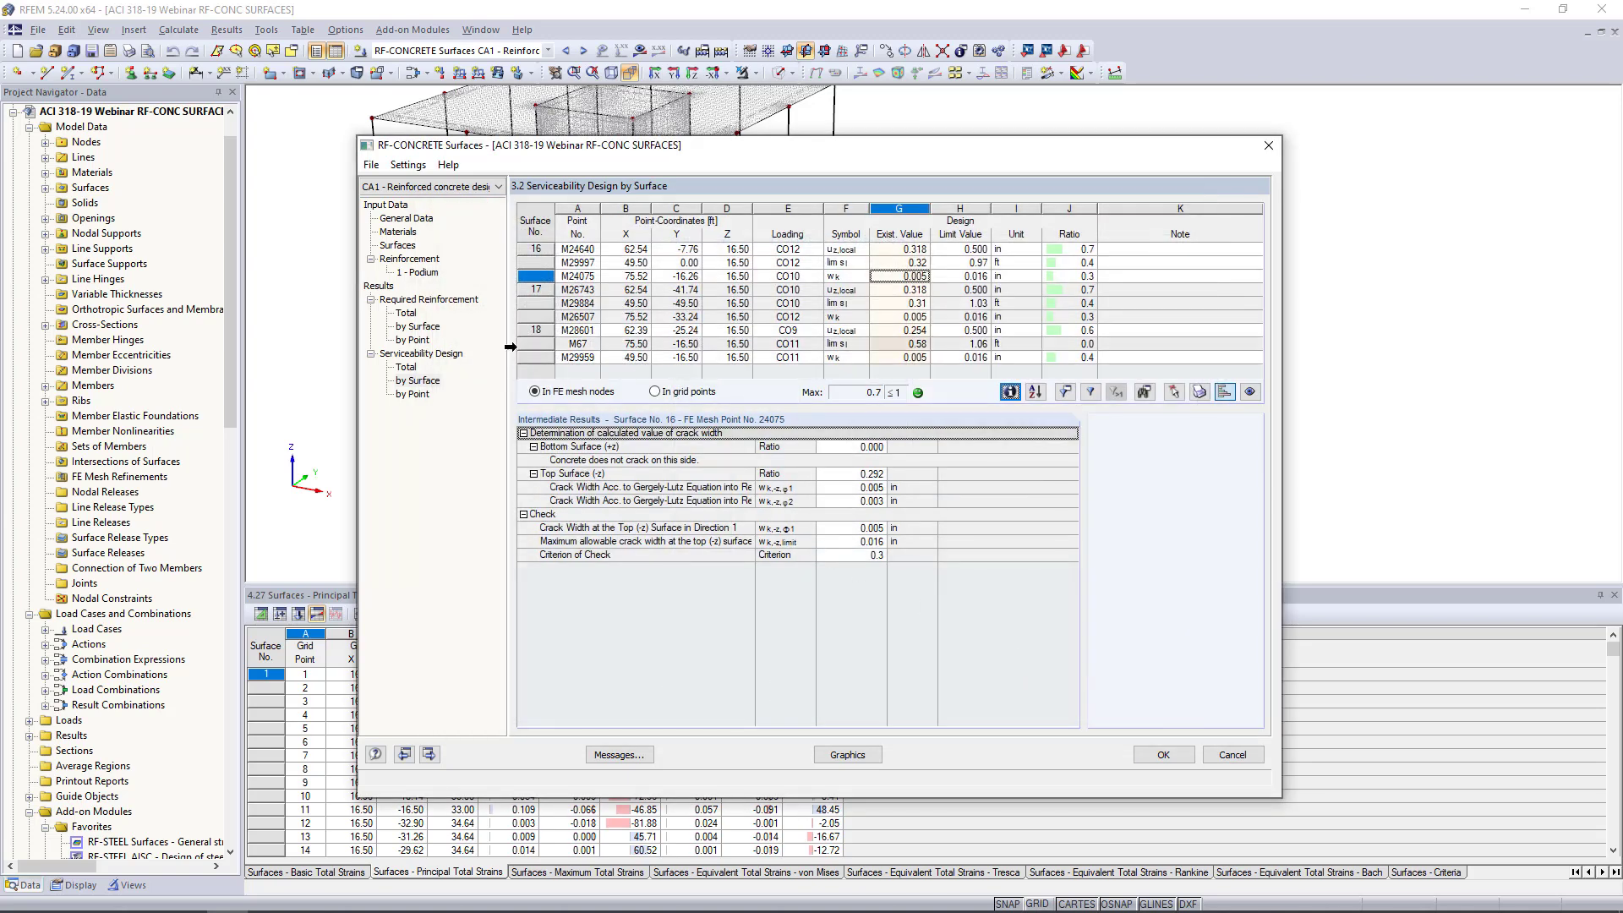
Step: Examine the note on surface 16's shear reinforcement in the total required reinforcement results, and show the shear reinforcement graphically
{"action": "left_click", "coordinate": [411, 313]}
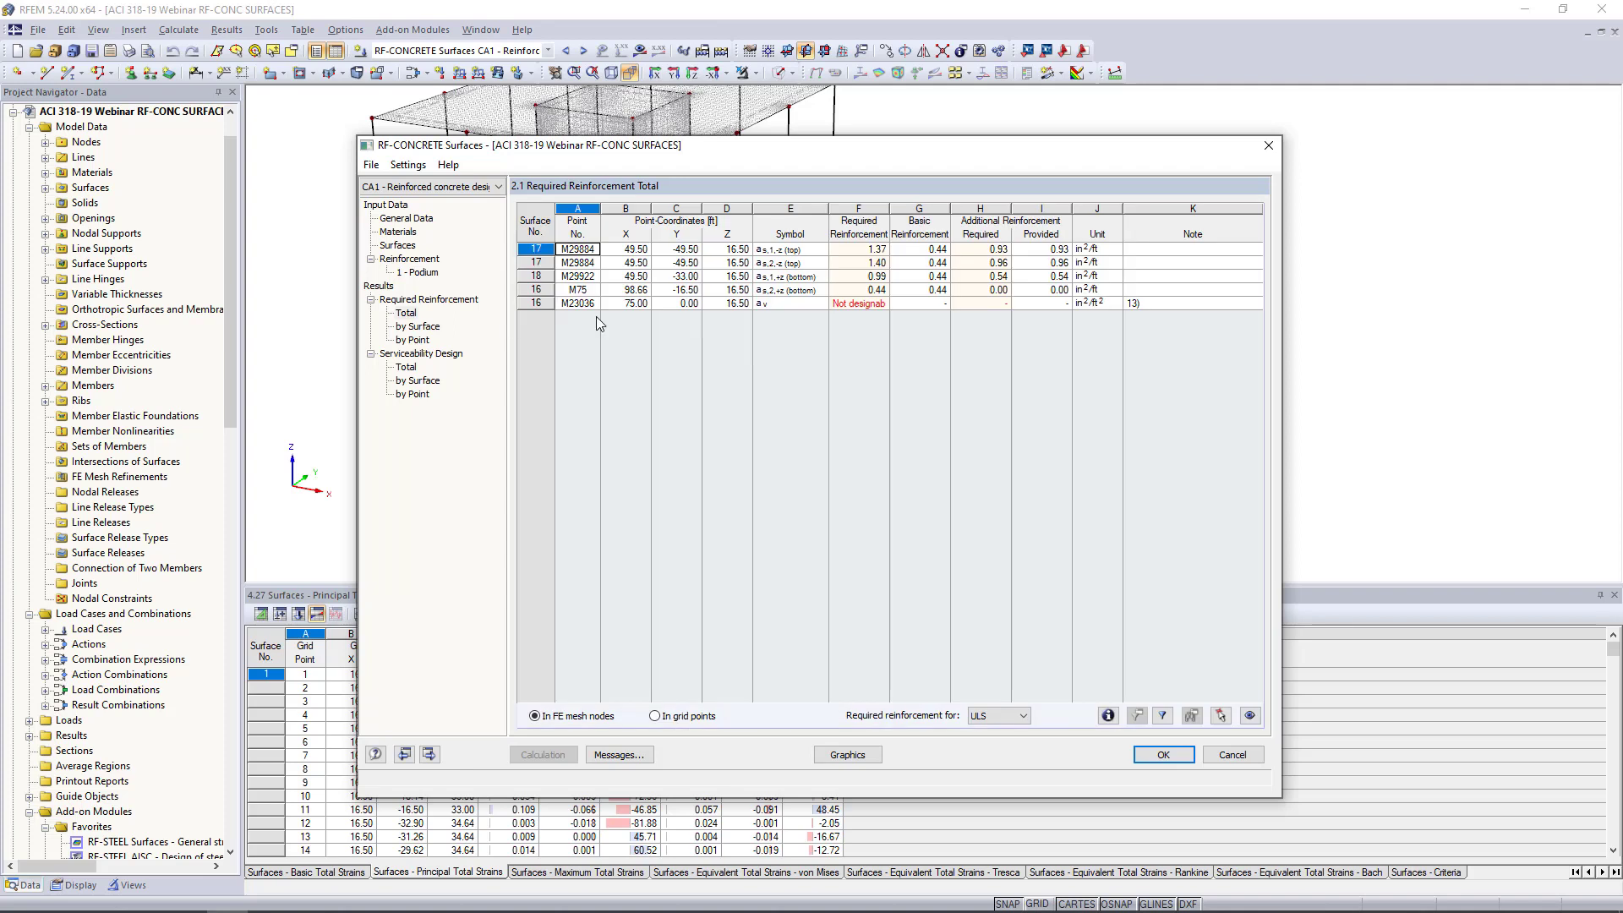
{"action": "left_click", "coordinate": [847, 311]}
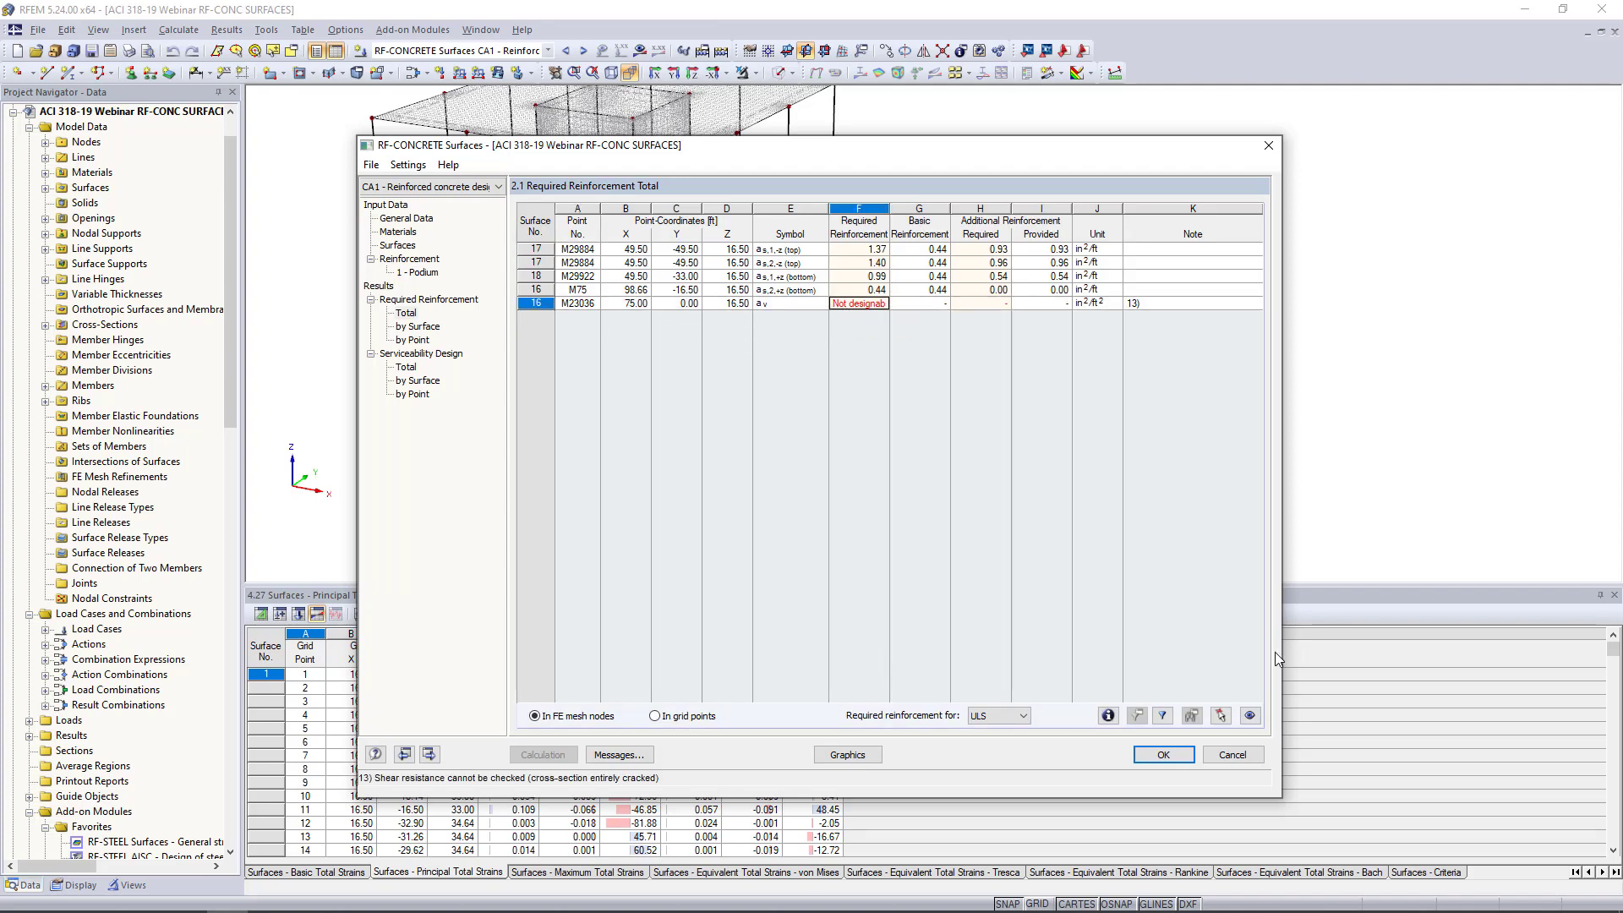
{"action": "left_click", "coordinate": [848, 755]}
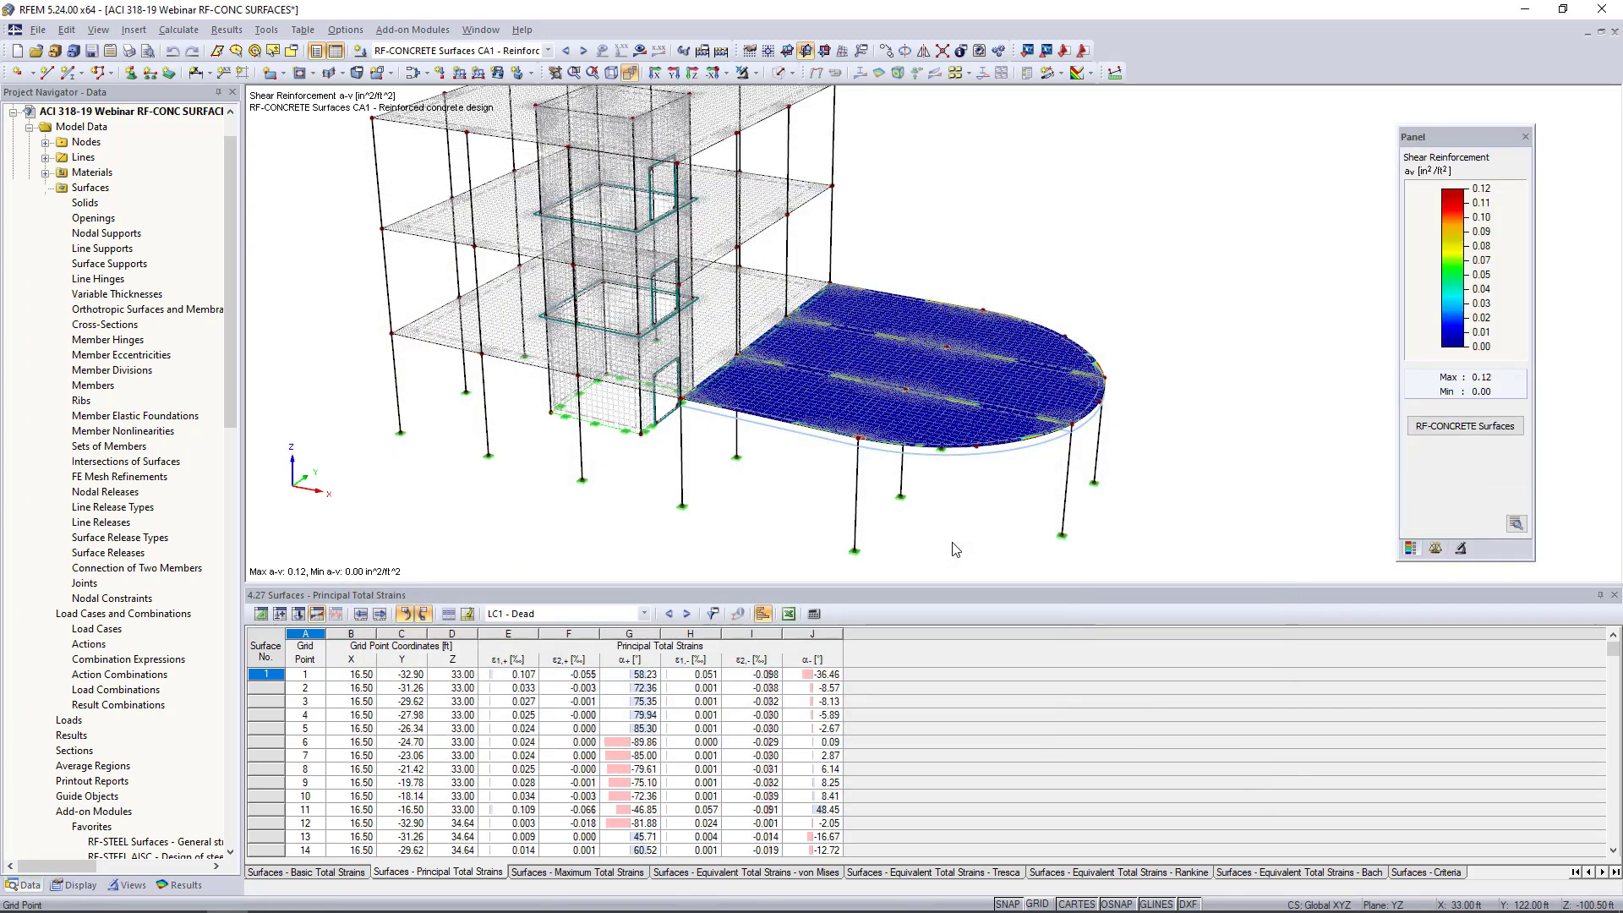
{"action": "middle_click_drag", "start_coordinate": [994, 473], "coordinate": [870, 457]}
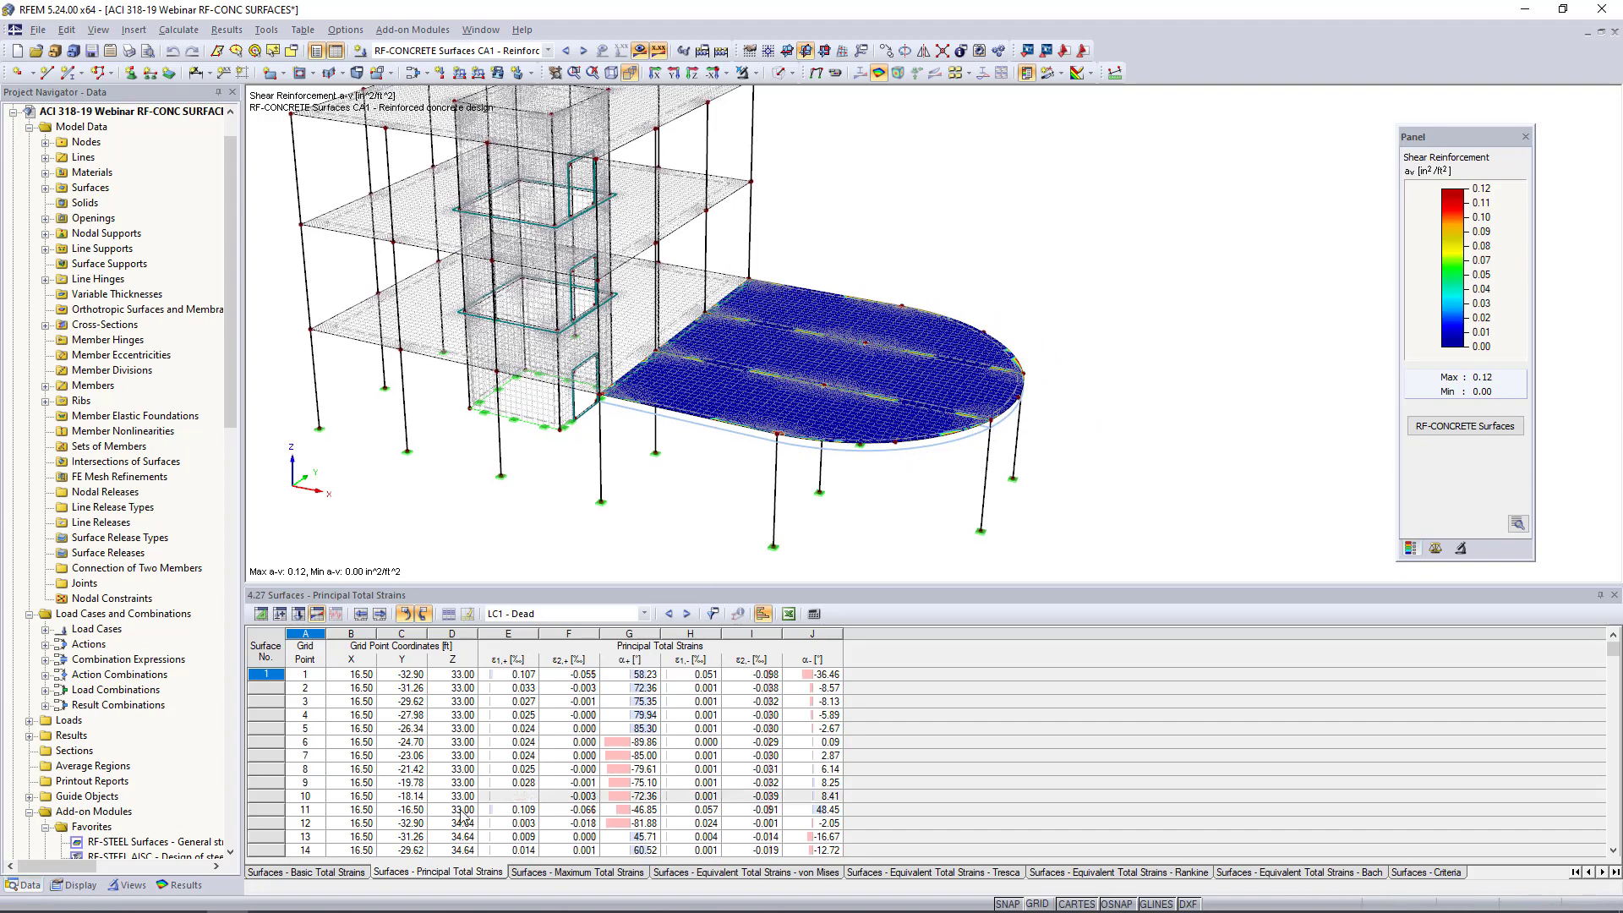
Step: Display the podium slab's required top reinforcement contours in directions 1 and 2, and examine the reinforcement direction symbols
{"action": "left_click", "coordinate": [180, 885]}
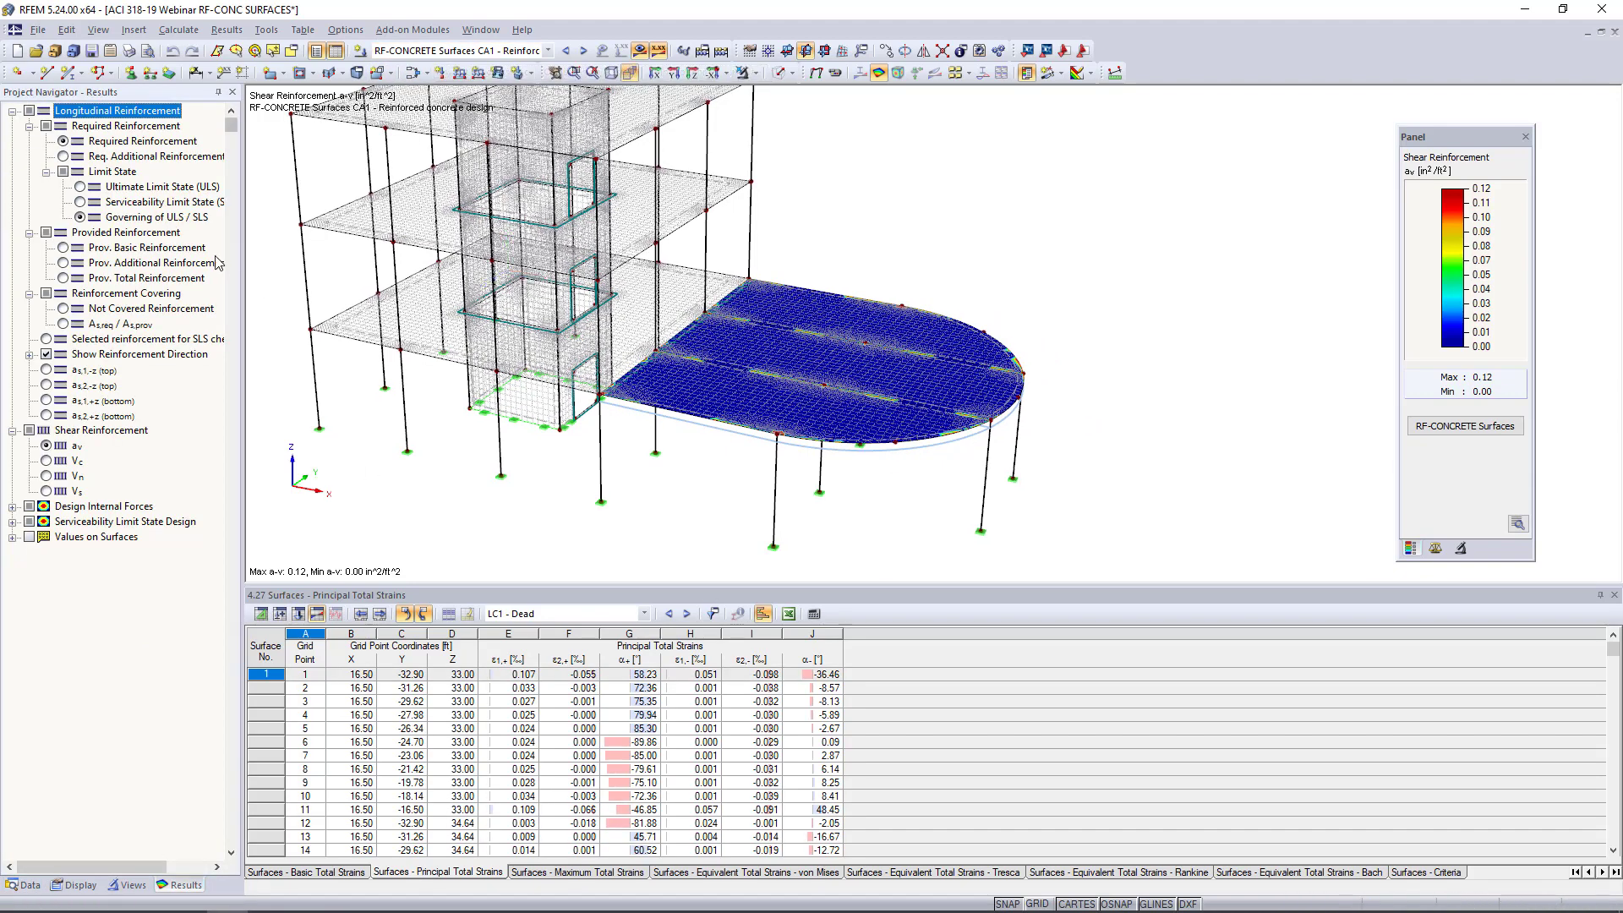
{"action": "left_click", "coordinate": [64, 141]}
{"action": "scroll", "coordinate": [785, 380], "scroll_direction": "up", "scroll_amount": 1}
{"action": "scroll", "coordinate": [784, 380], "scroll_direction": "up", "scroll_amount": 3}
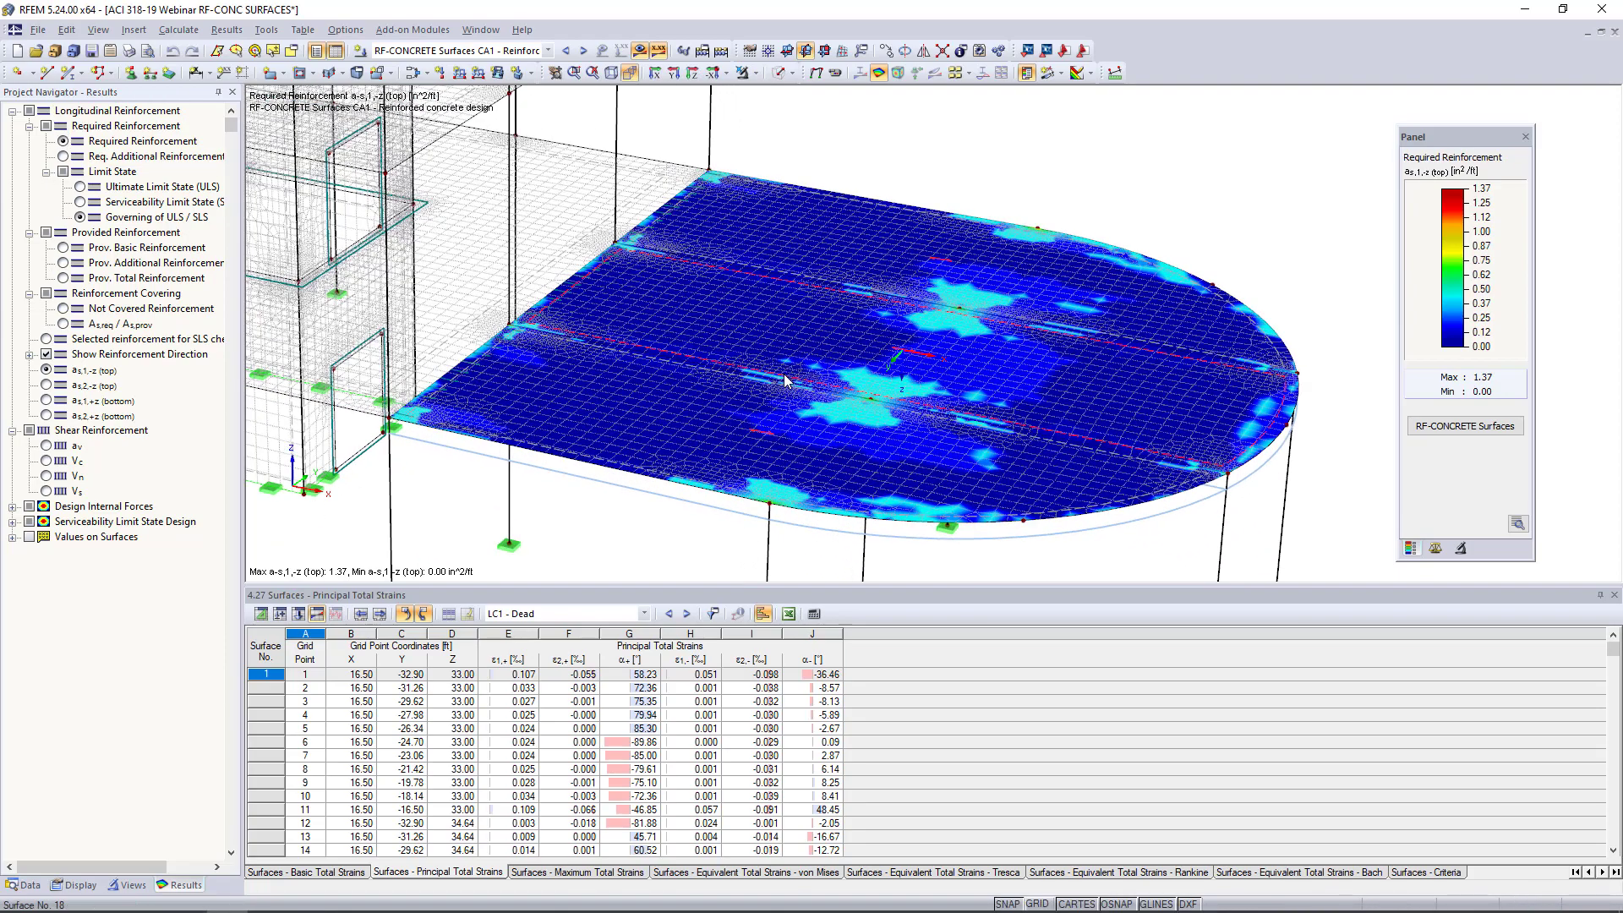
{"action": "middle_click_drag", "start_coordinate": [785, 380], "coordinate": [729, 323]}
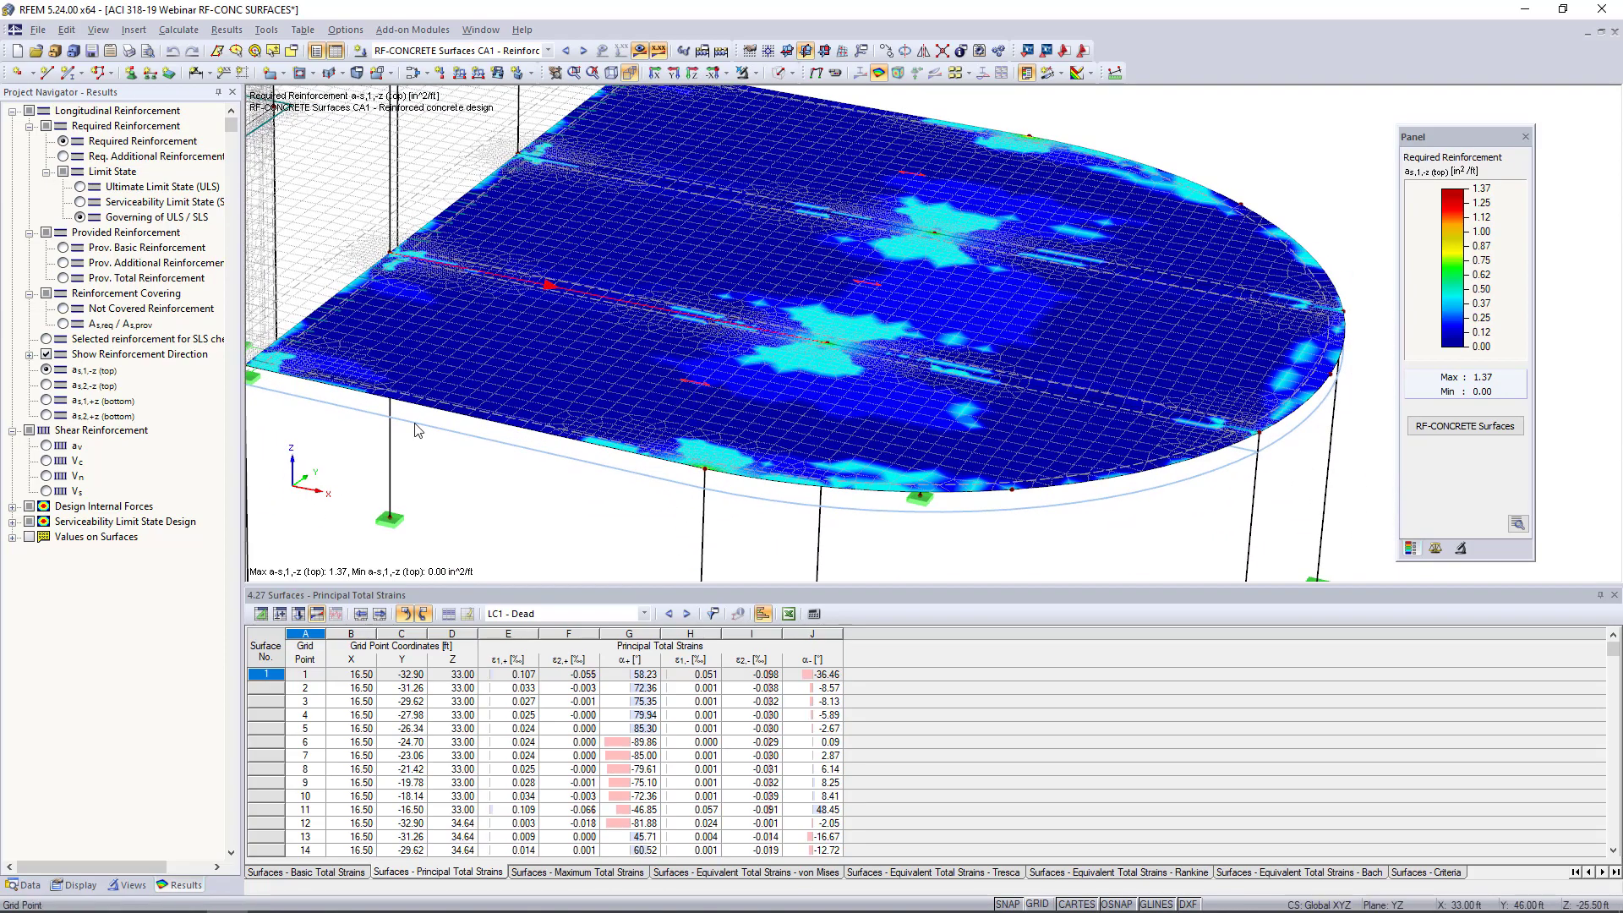
{"action": "left_click", "coordinate": [47, 384]}
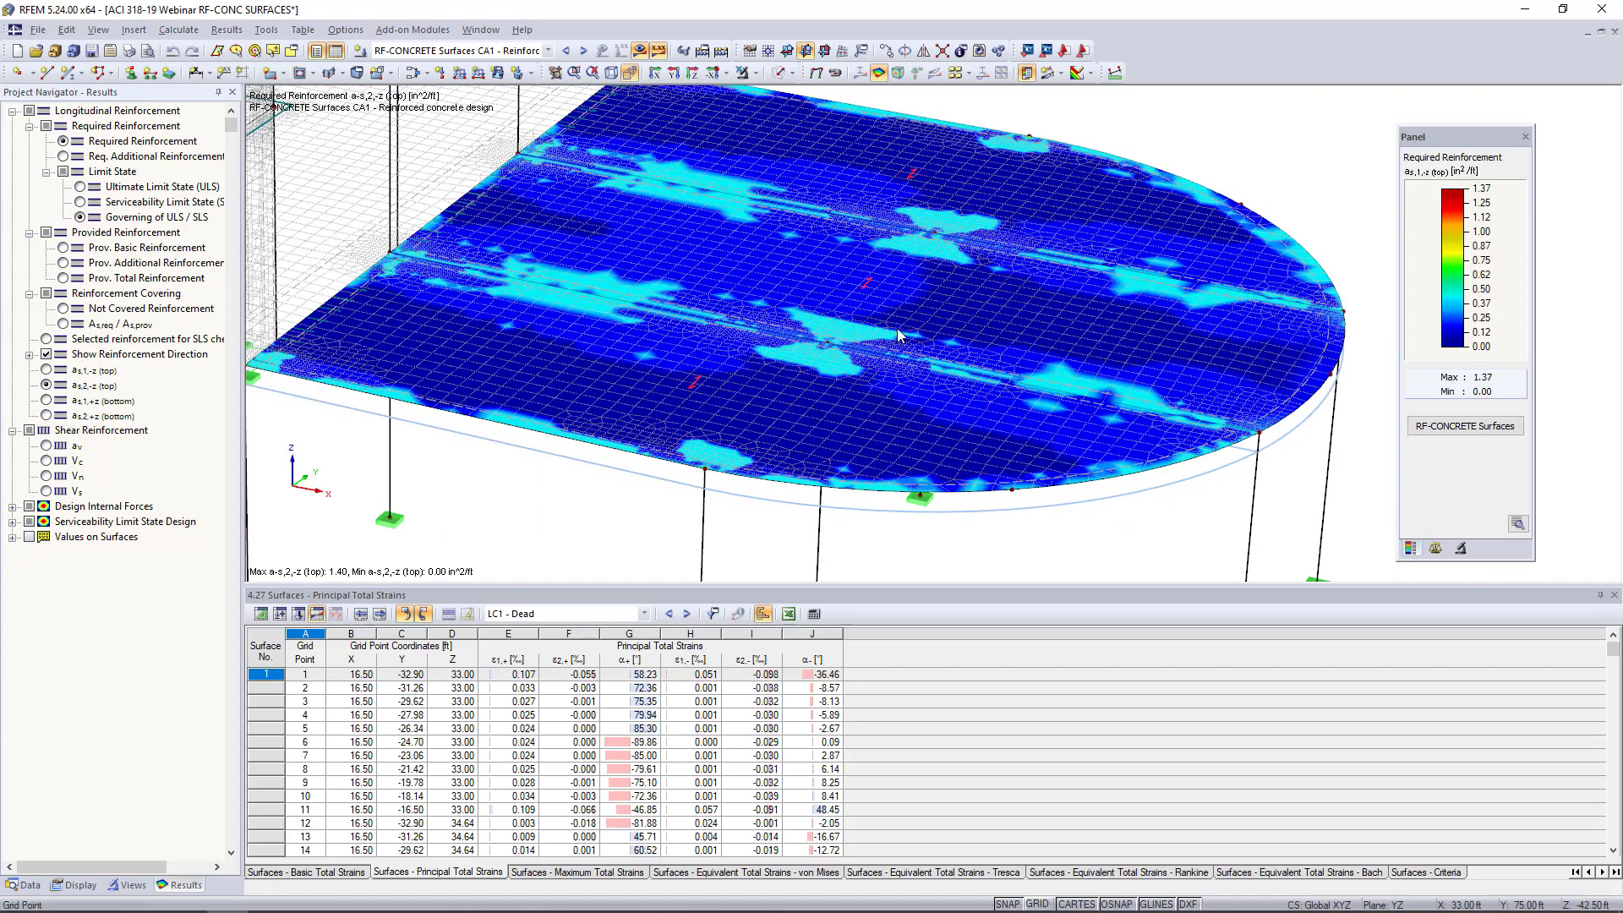
{"action": "scroll", "coordinate": [866, 288], "scroll_direction": "up", "scroll_amount": 3}
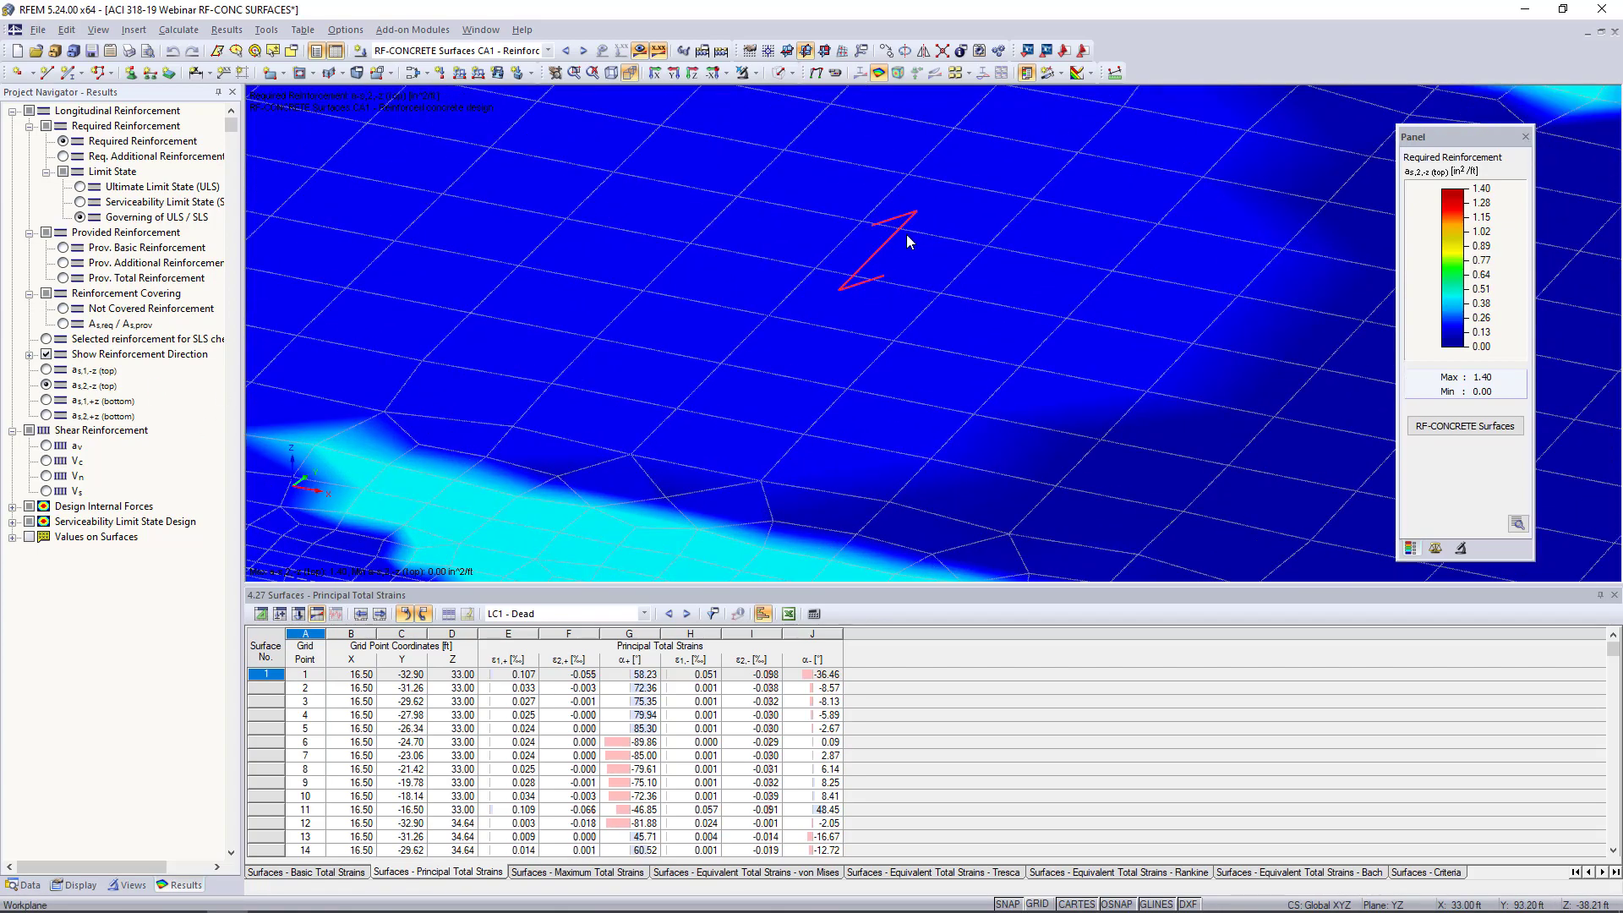
{"action": "scroll", "coordinate": [896, 248], "scroll_direction": "up", "scroll_amount": 2}
{"action": "scroll", "coordinate": [896, 249], "scroll_direction": "down", "scroll_amount": 5}
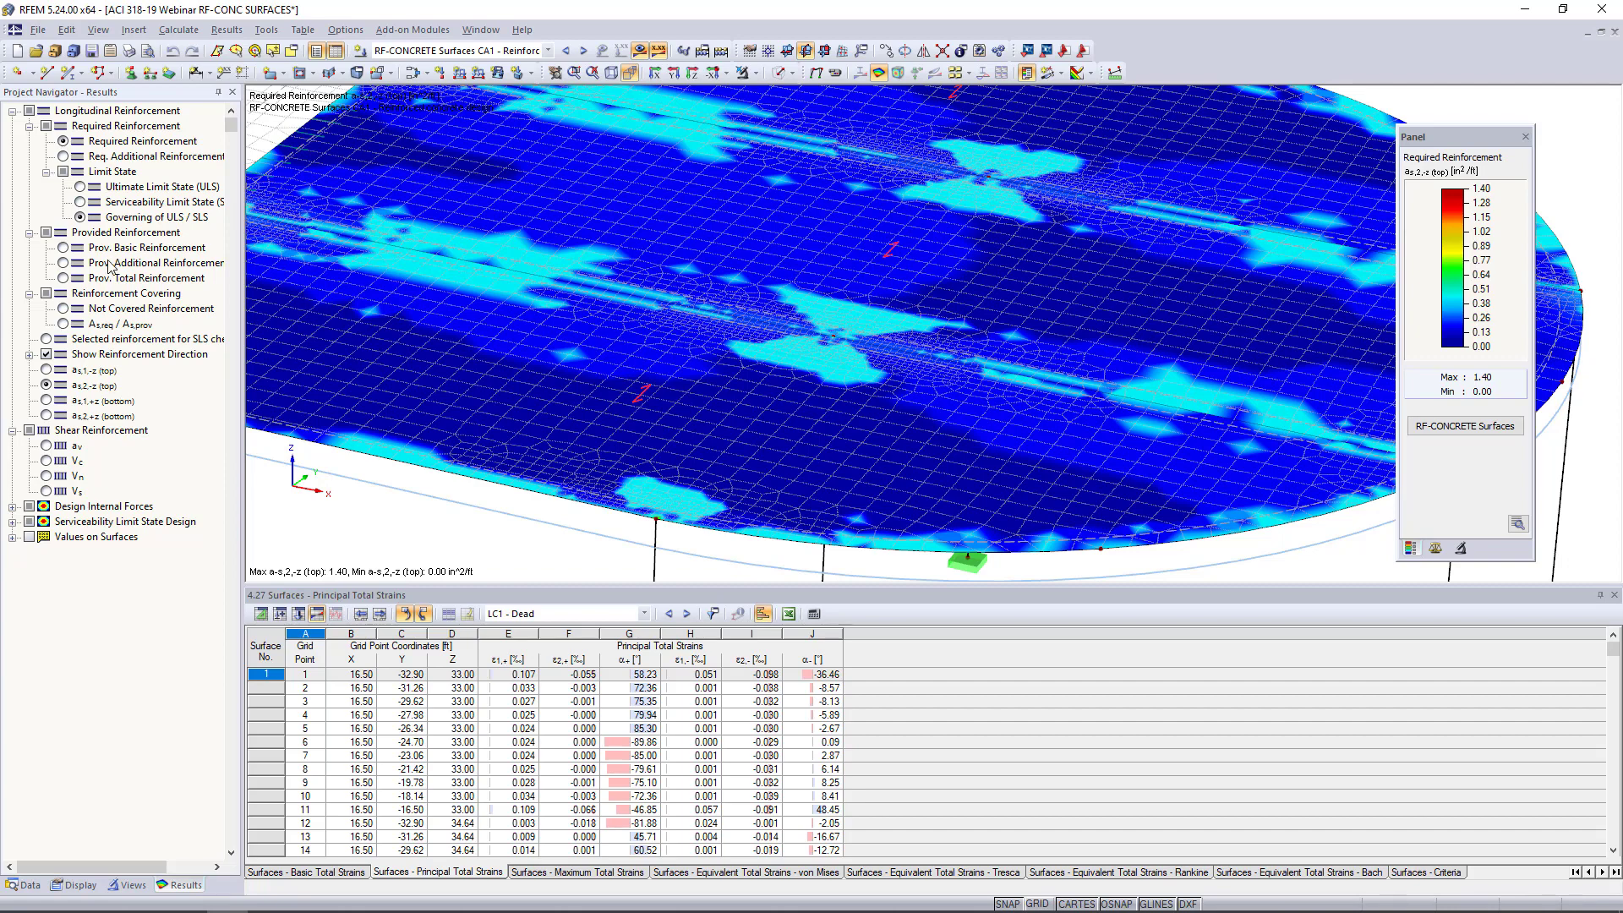
Step: Display the shear reinforcement a-v contours on the podium slab and examine the concentrations around the columns and along the edge
{"action": "left_click", "coordinate": [47, 447]}
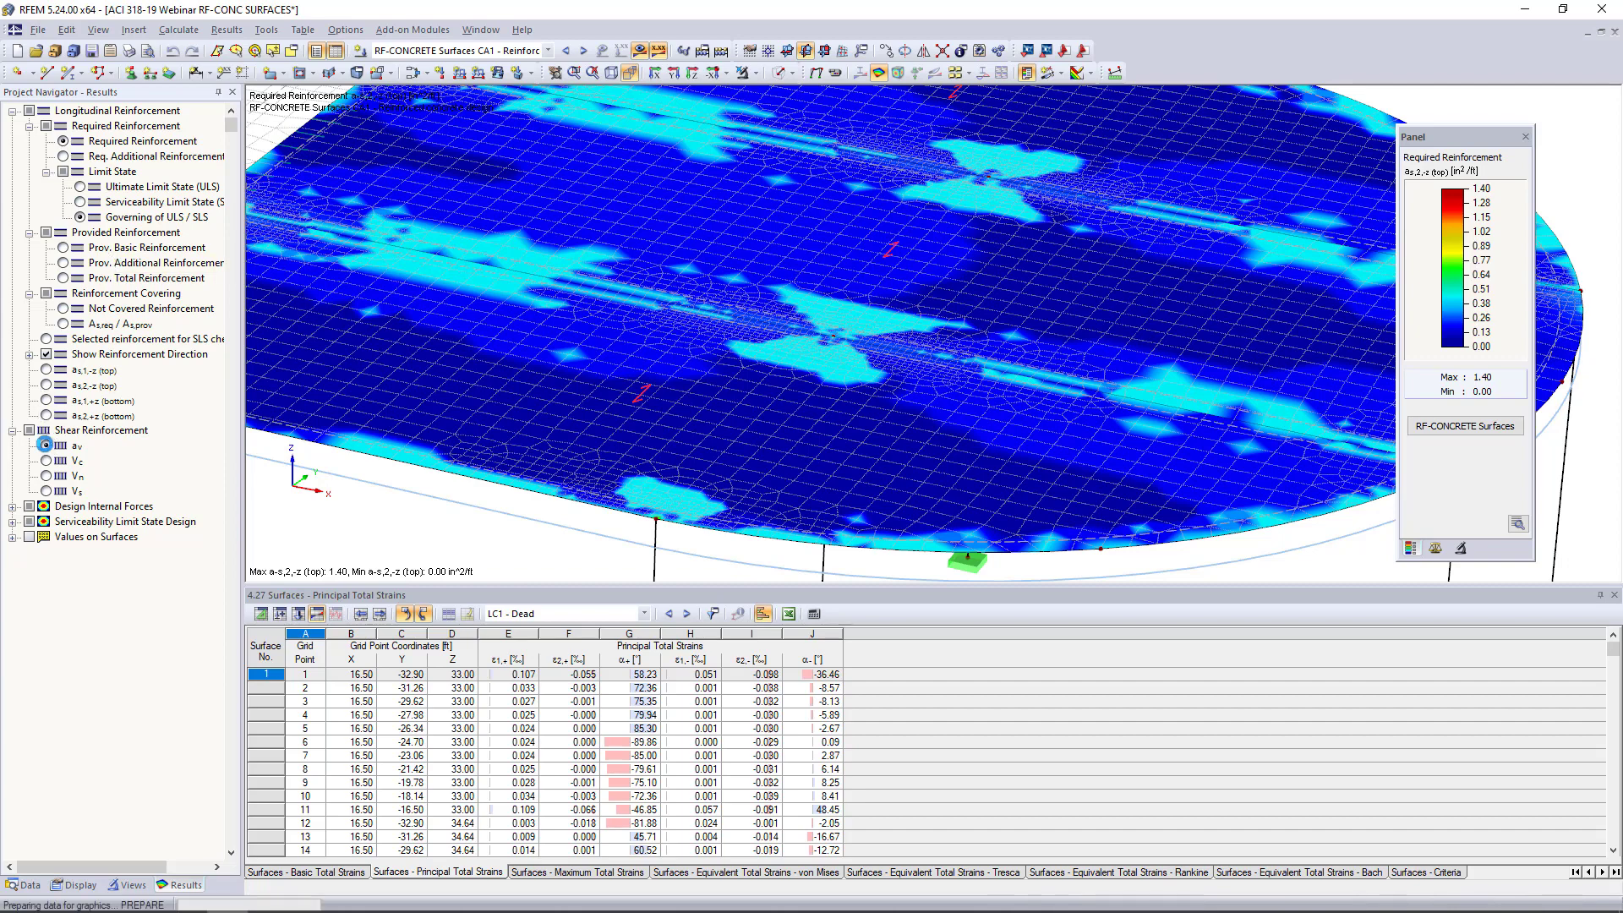
{"action": "scroll", "coordinate": [585, 464], "scroll_direction": "down", "scroll_amount": 2}
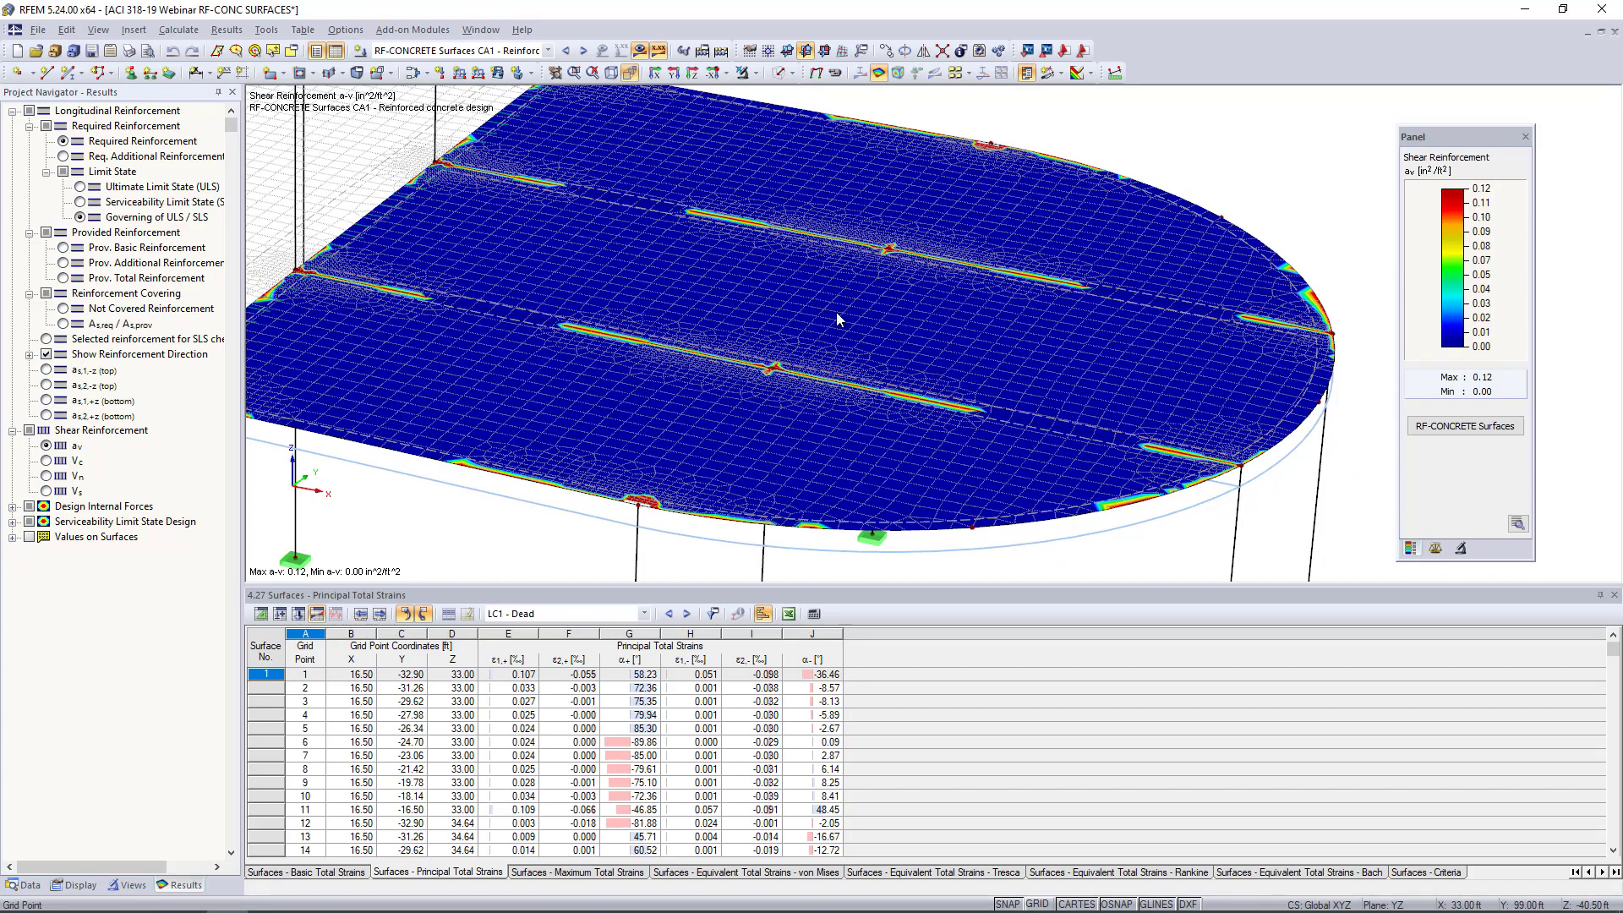
{"action": "middle_click_drag", "start_coordinate": [798, 352], "coordinate": [845, 262], "text": "ctrl"}
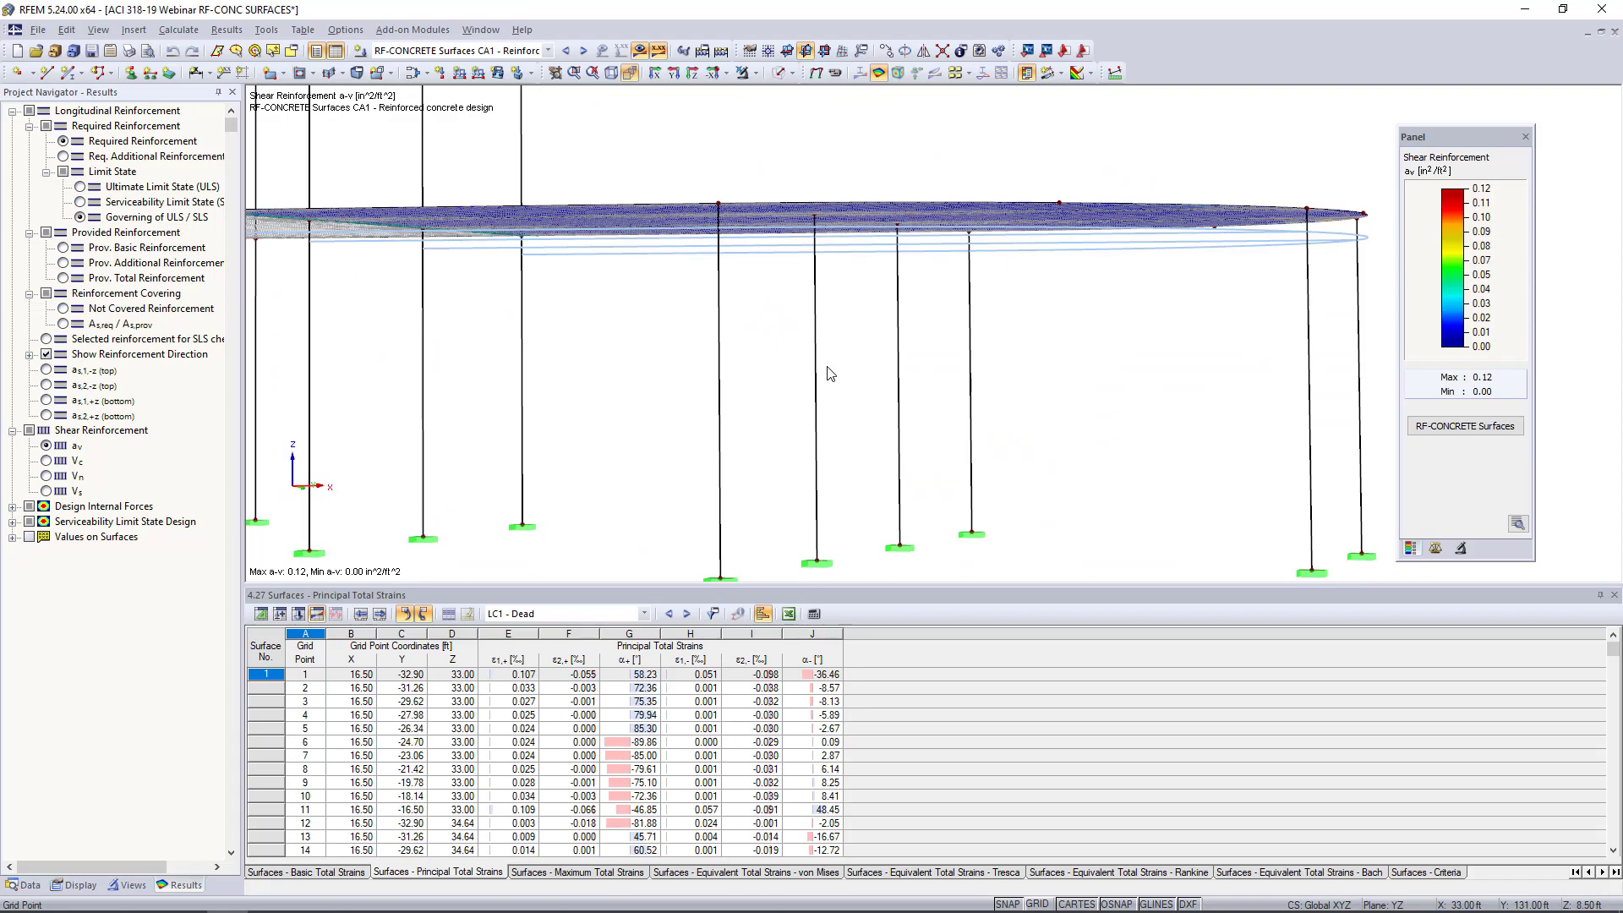
{"action": "middle_click_drag", "start_coordinate": [886, 333], "coordinate": [918, 291], "text": "ctrl"}
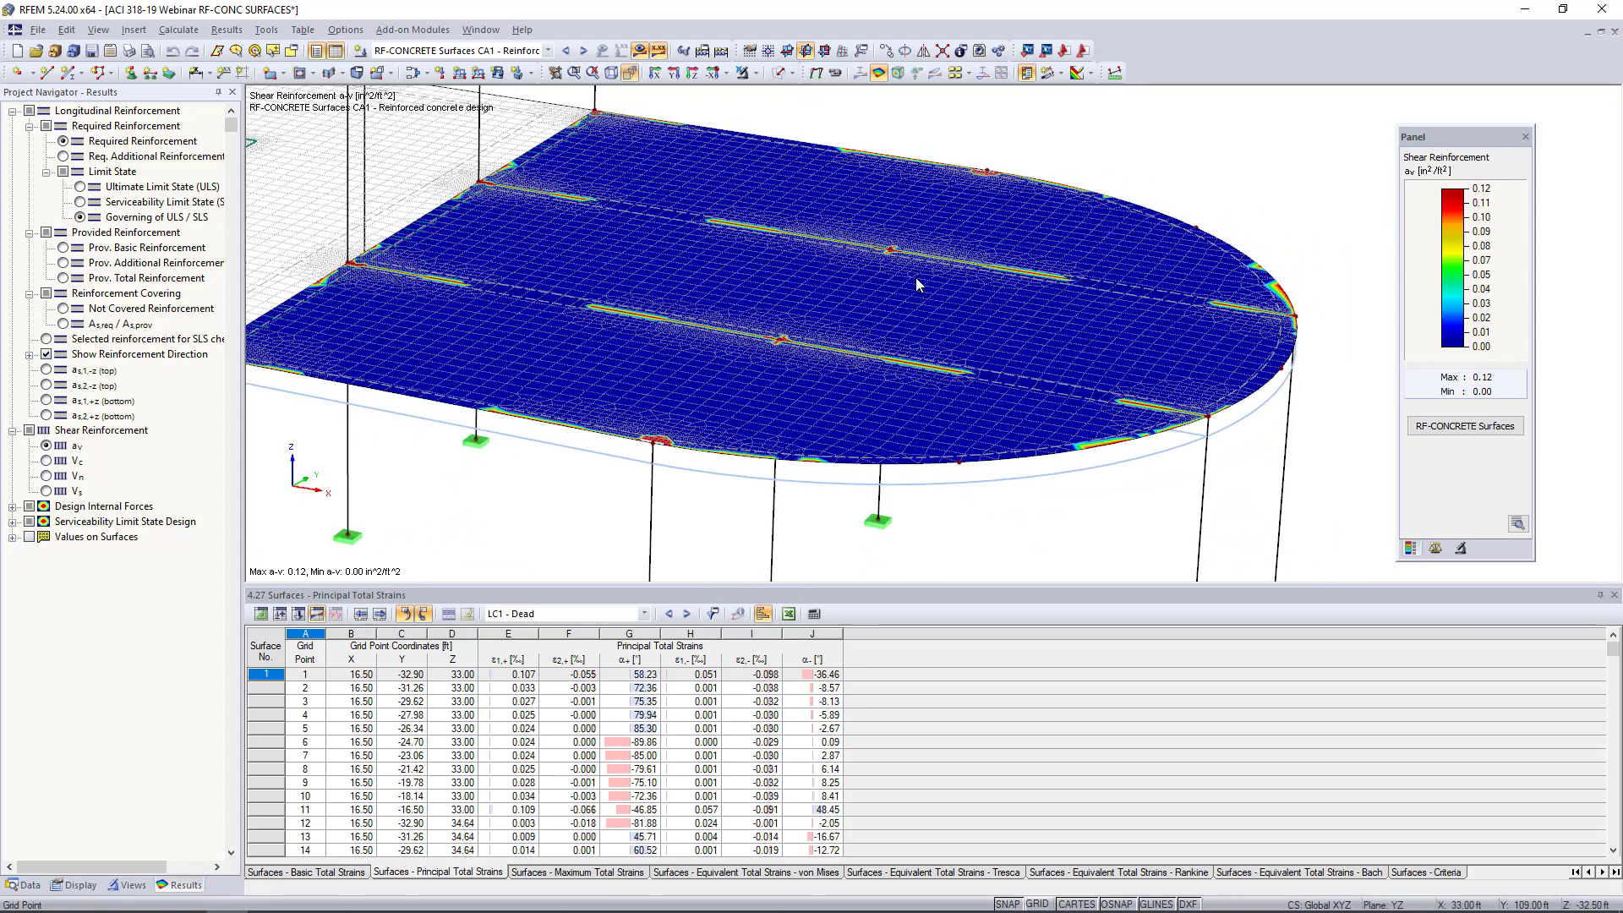
{"action": "scroll", "coordinate": [1023, 180], "scroll_direction": "up", "scroll_amount": 6}
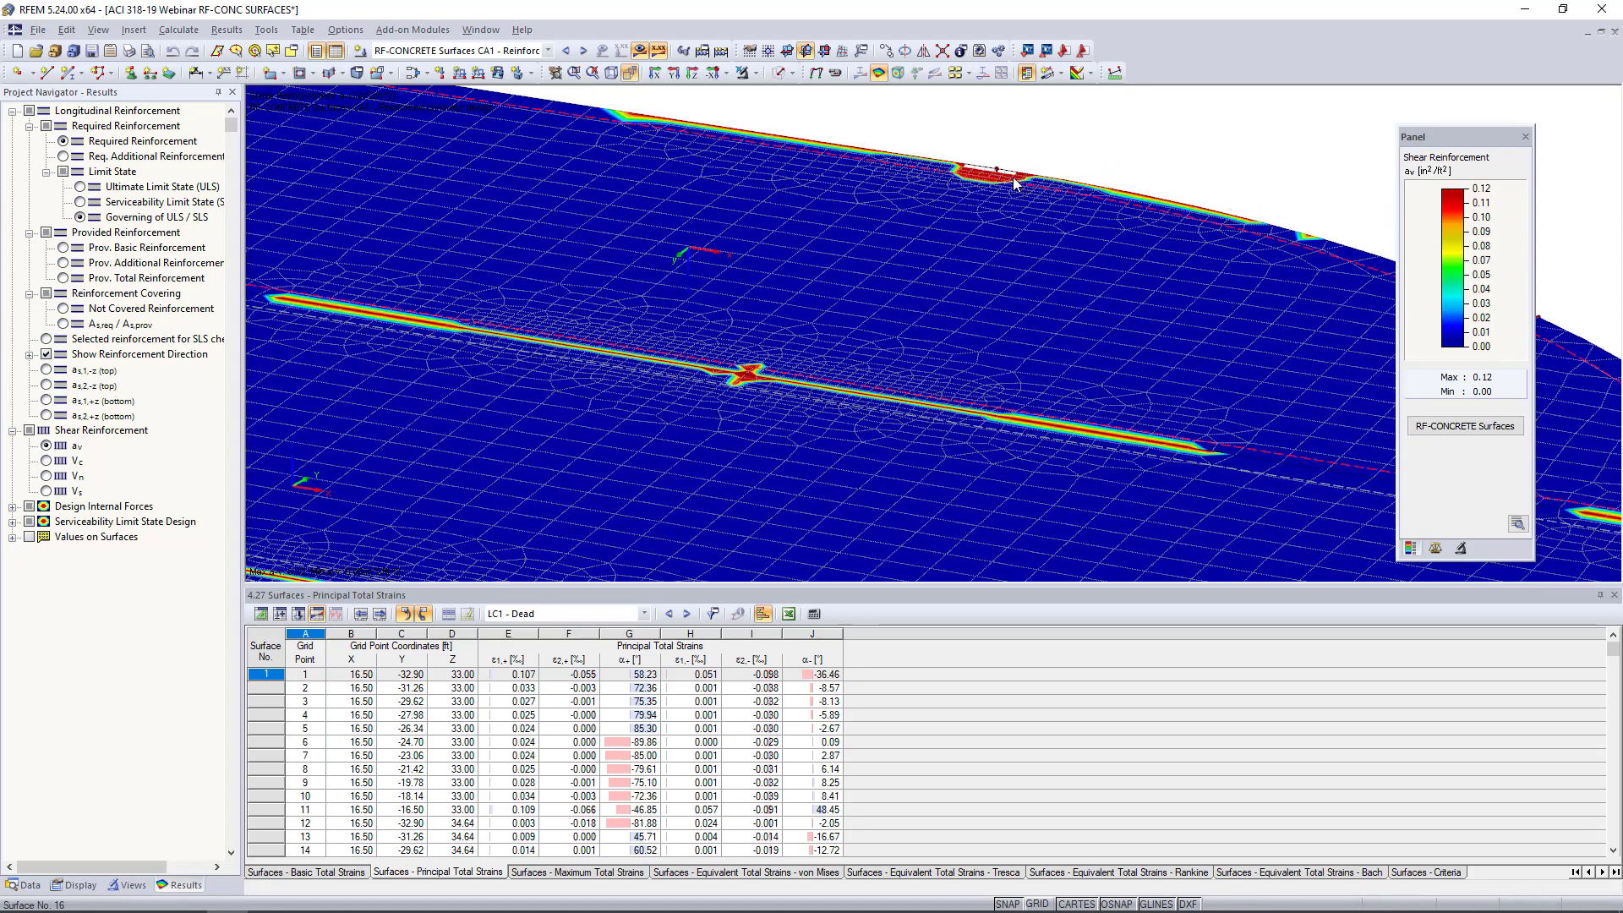
{"action": "scroll", "coordinate": [1012, 176], "scroll_direction": "up", "scroll_amount": 2}
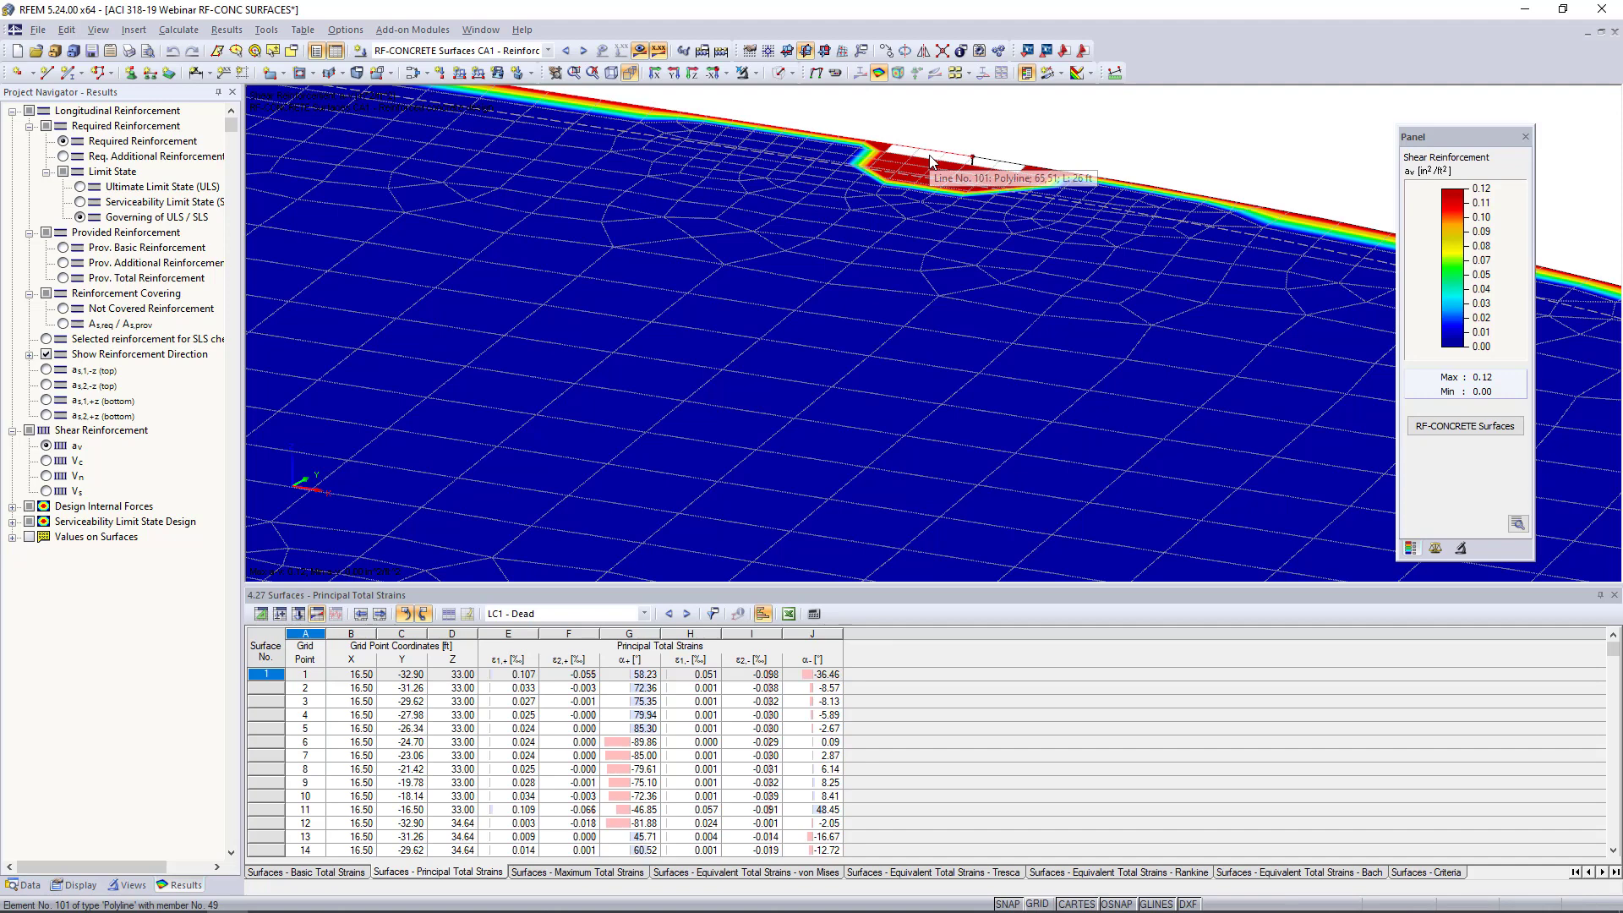
{"action": "scroll", "coordinate": [930, 160], "scroll_direction": "up", "scroll_amount": 2}
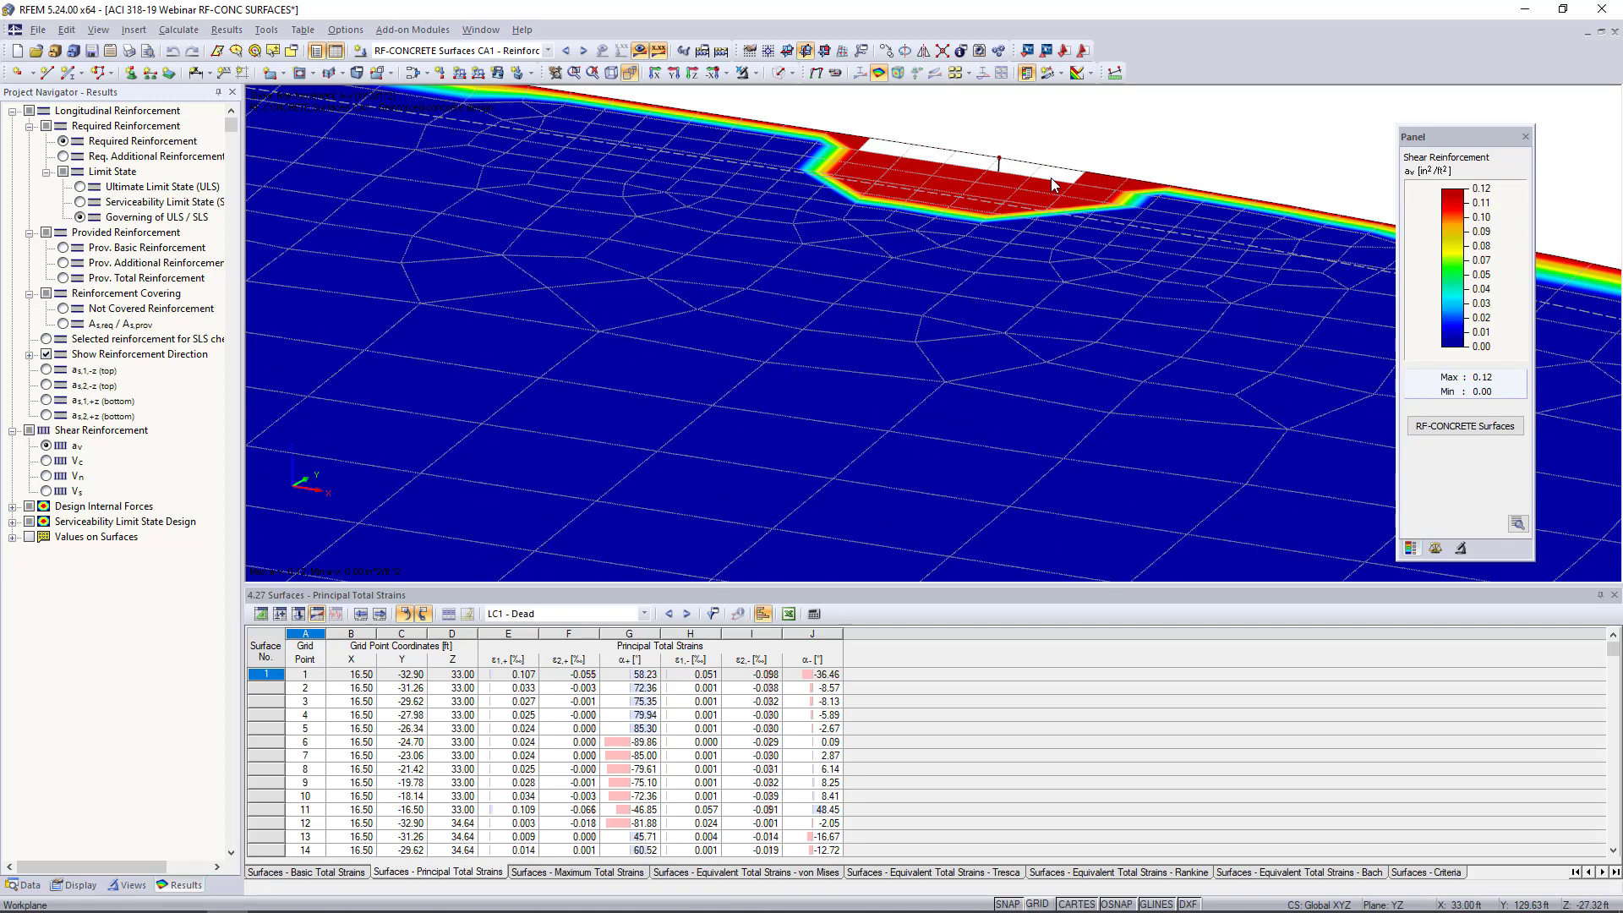
Step: Hide the results and inspect the column heads beneath the podium slab in the solid transparent display model
{"action": "left_click", "coordinate": [658, 50]}
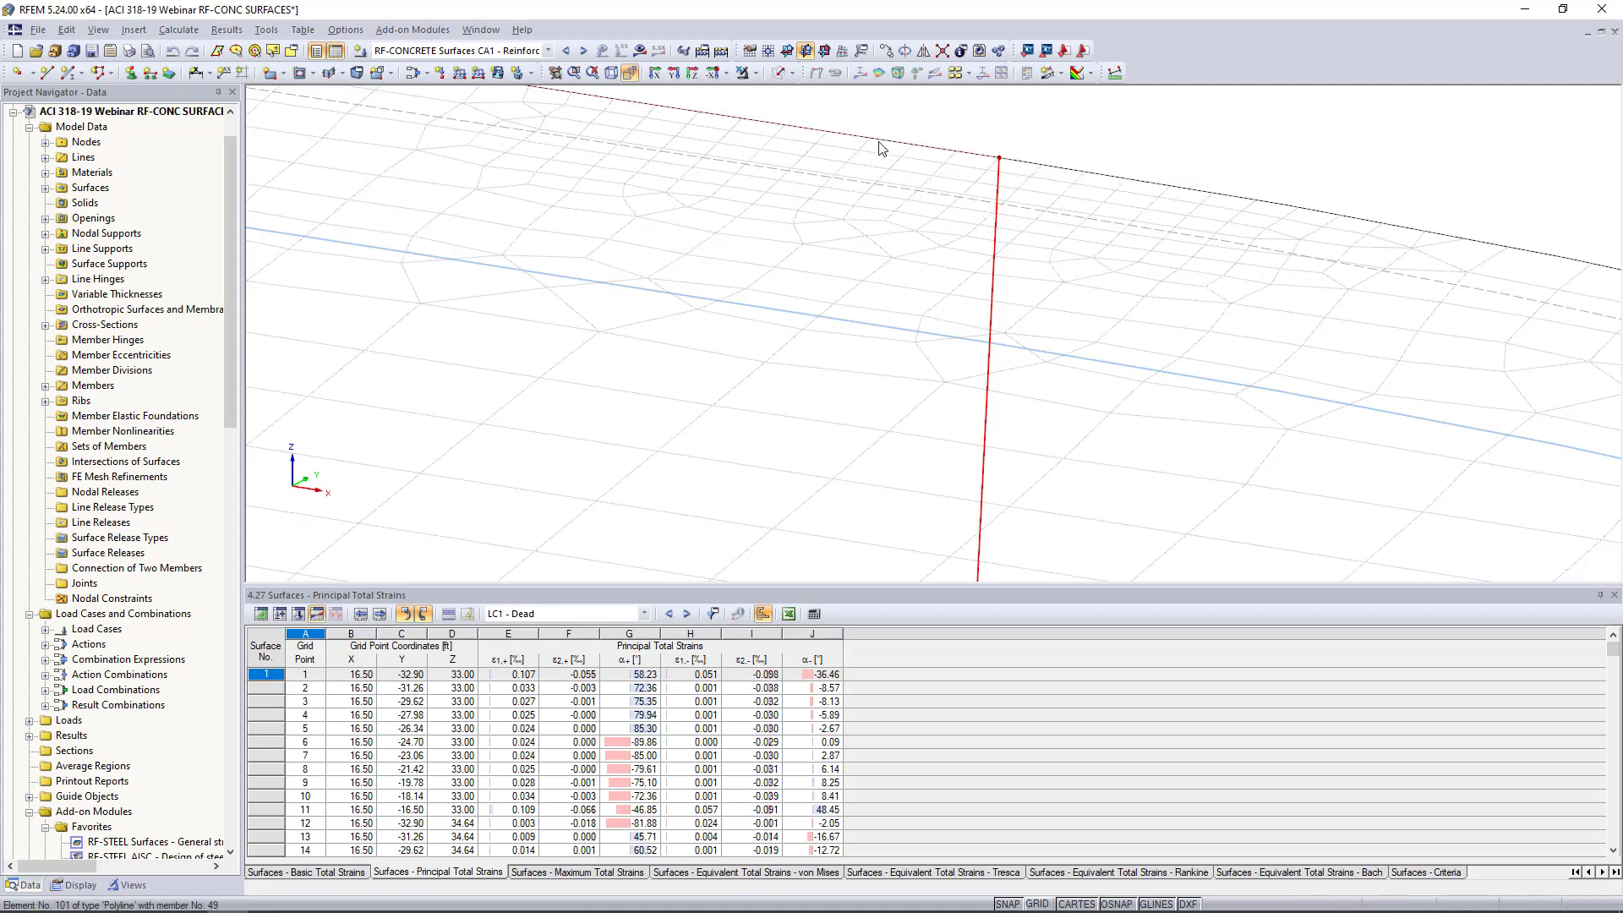
{"action": "left_click", "coordinate": [790, 73]}
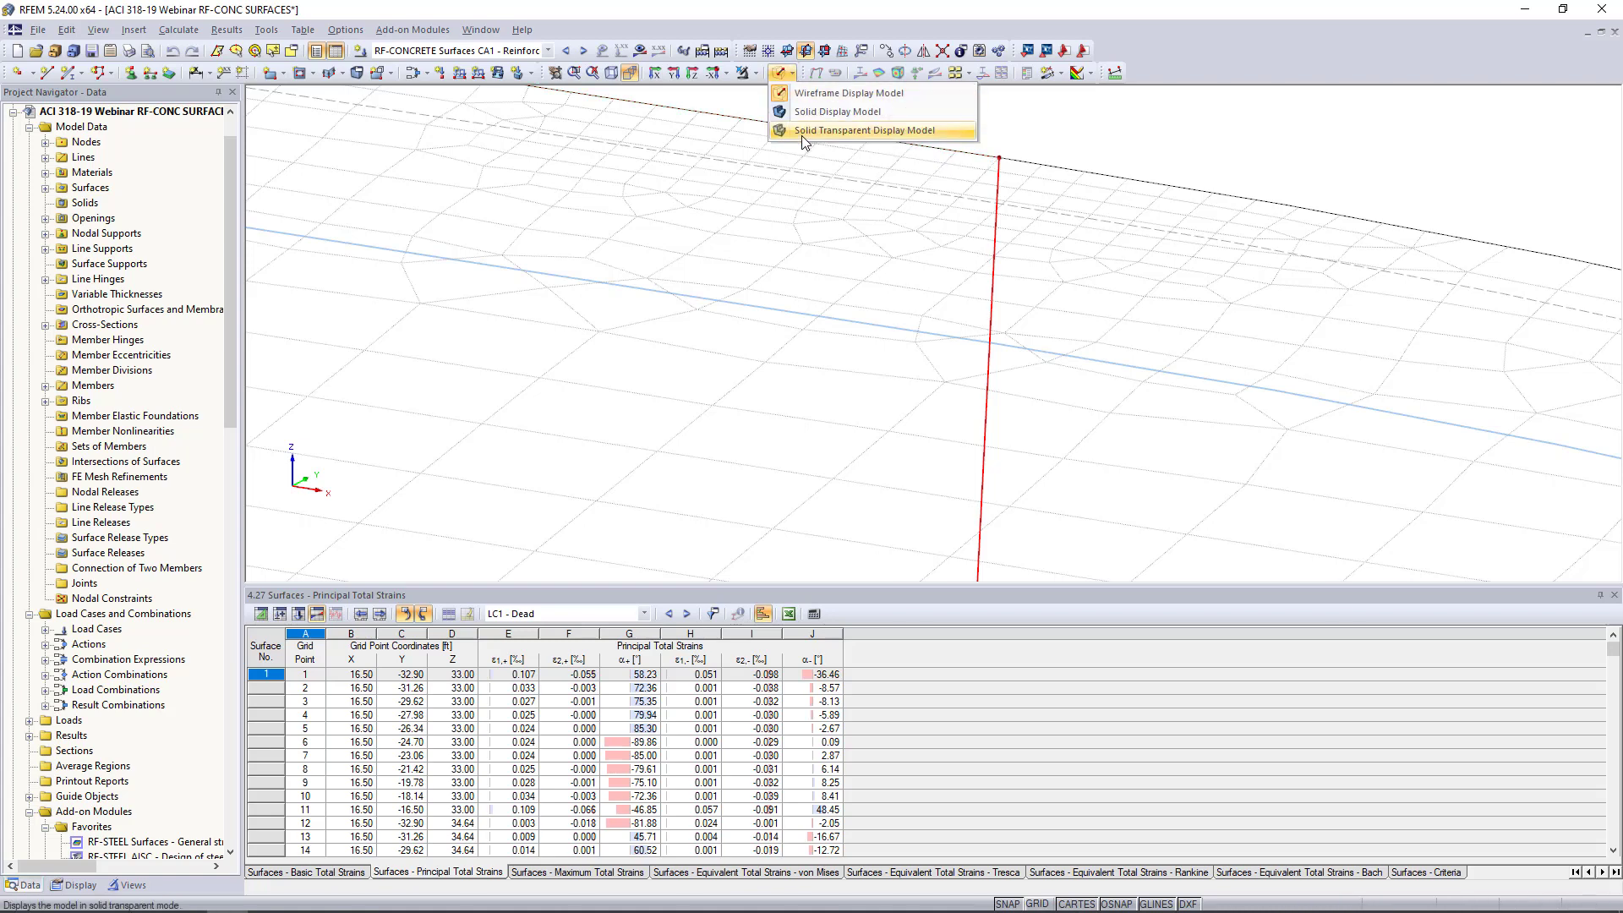
{"action": "left_click", "coordinate": [807, 132]}
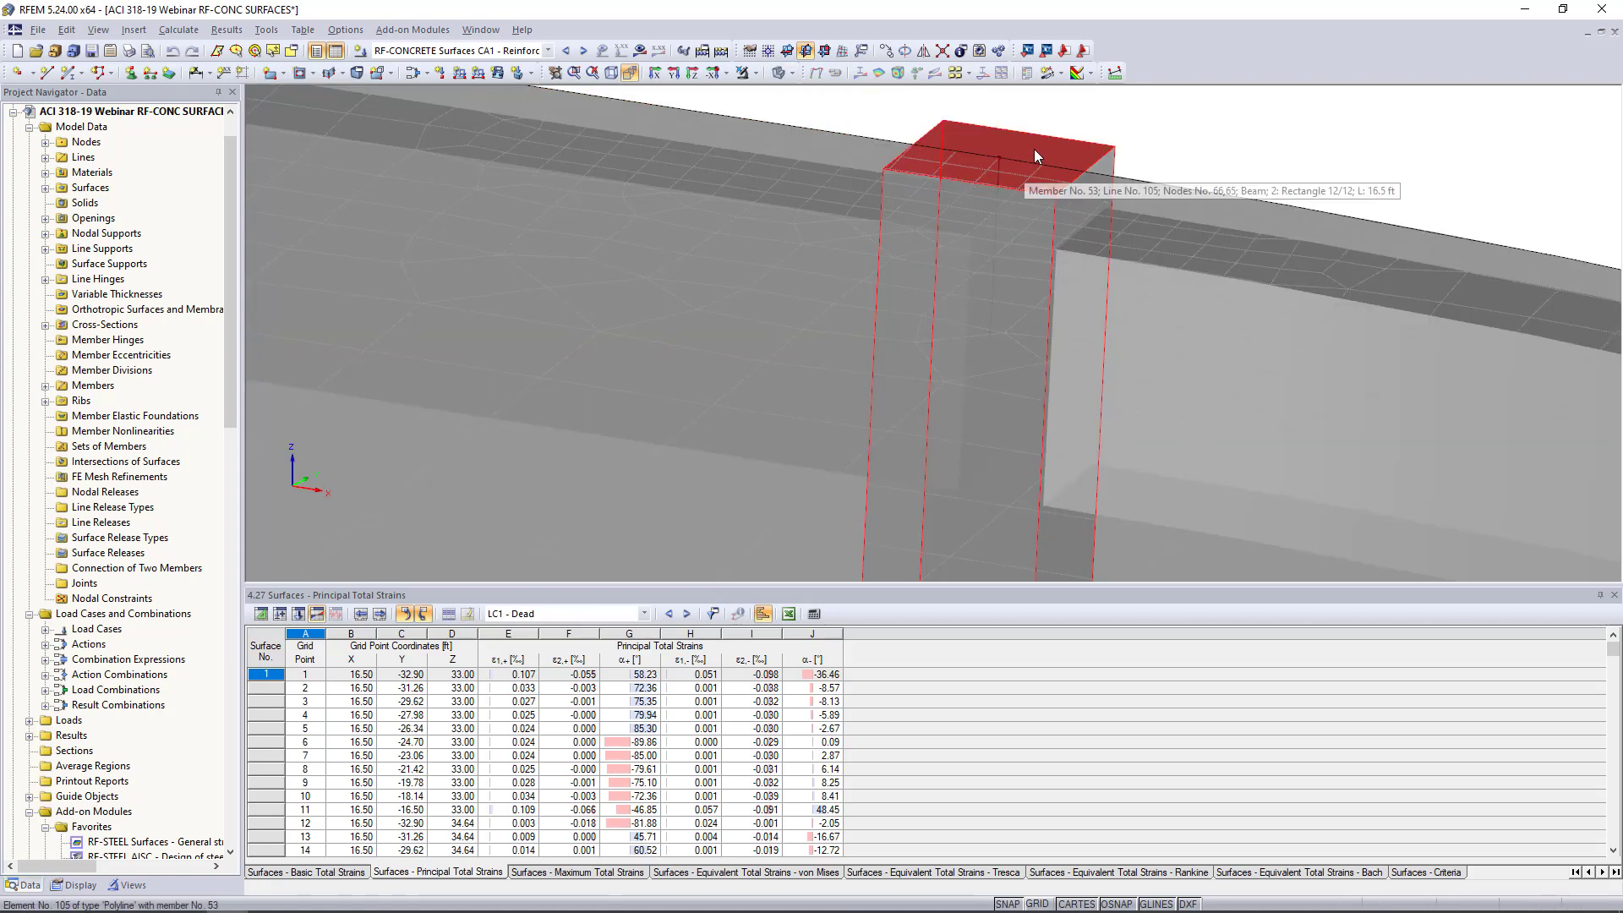
{"action": "scroll", "coordinate": [1033, 148], "scroll_direction": "down", "scroll_amount": 4}
{"action": "scroll", "coordinate": [840, 309], "scroll_direction": "up", "scroll_amount": 3}
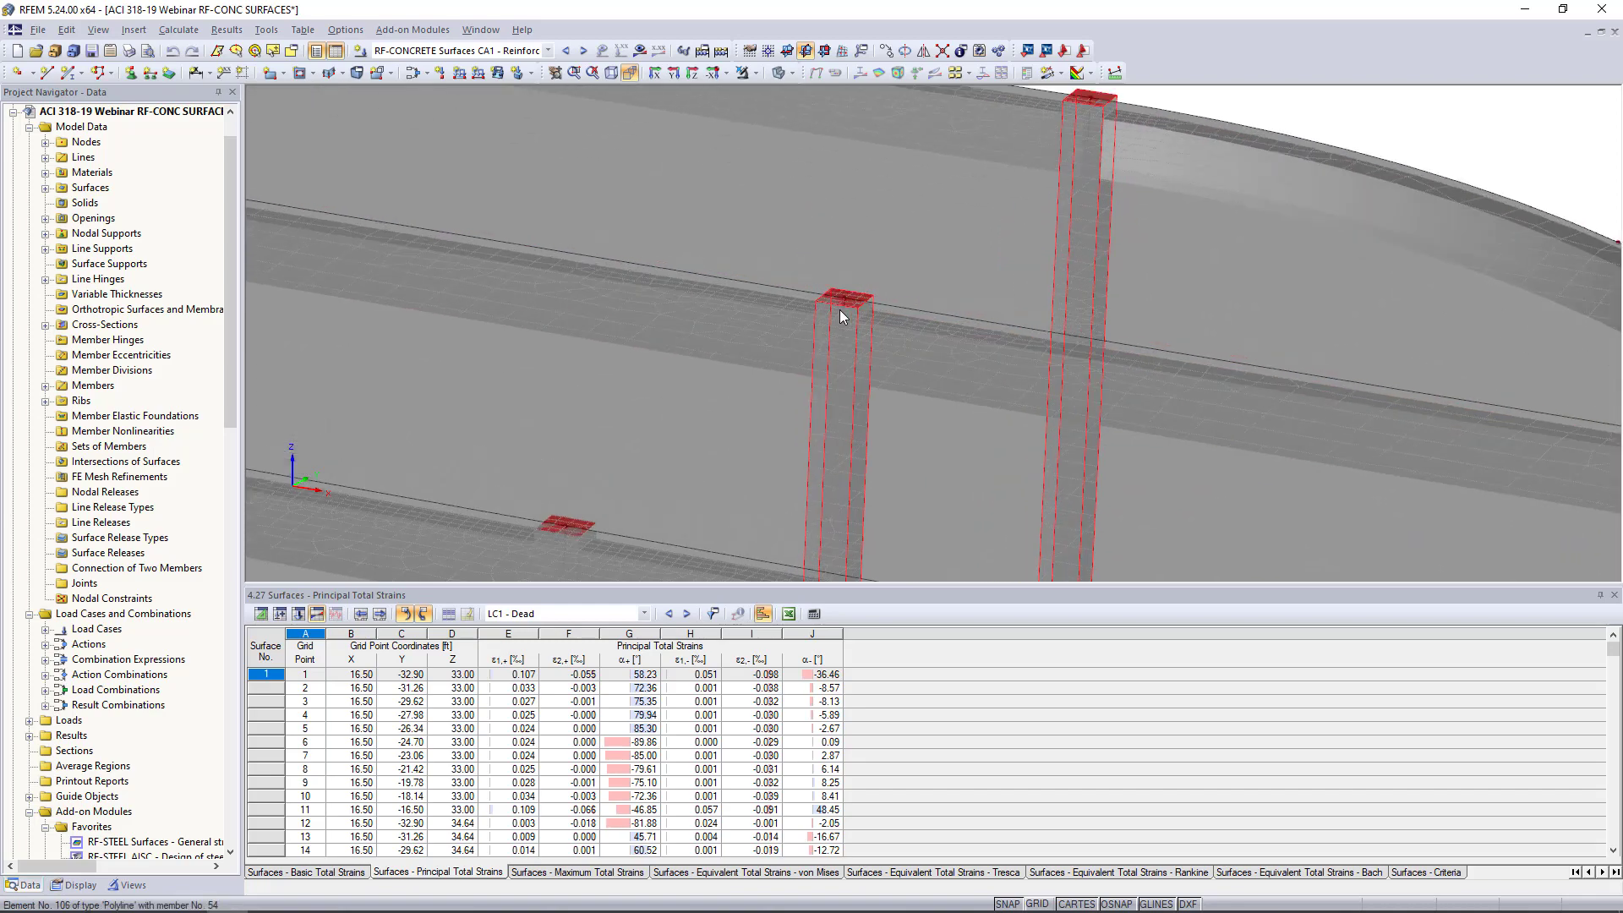
Step: Return the model to the wireframe display and bring the podium slab's corner at the building edge into view
{"action": "left_click", "coordinate": [793, 78]}
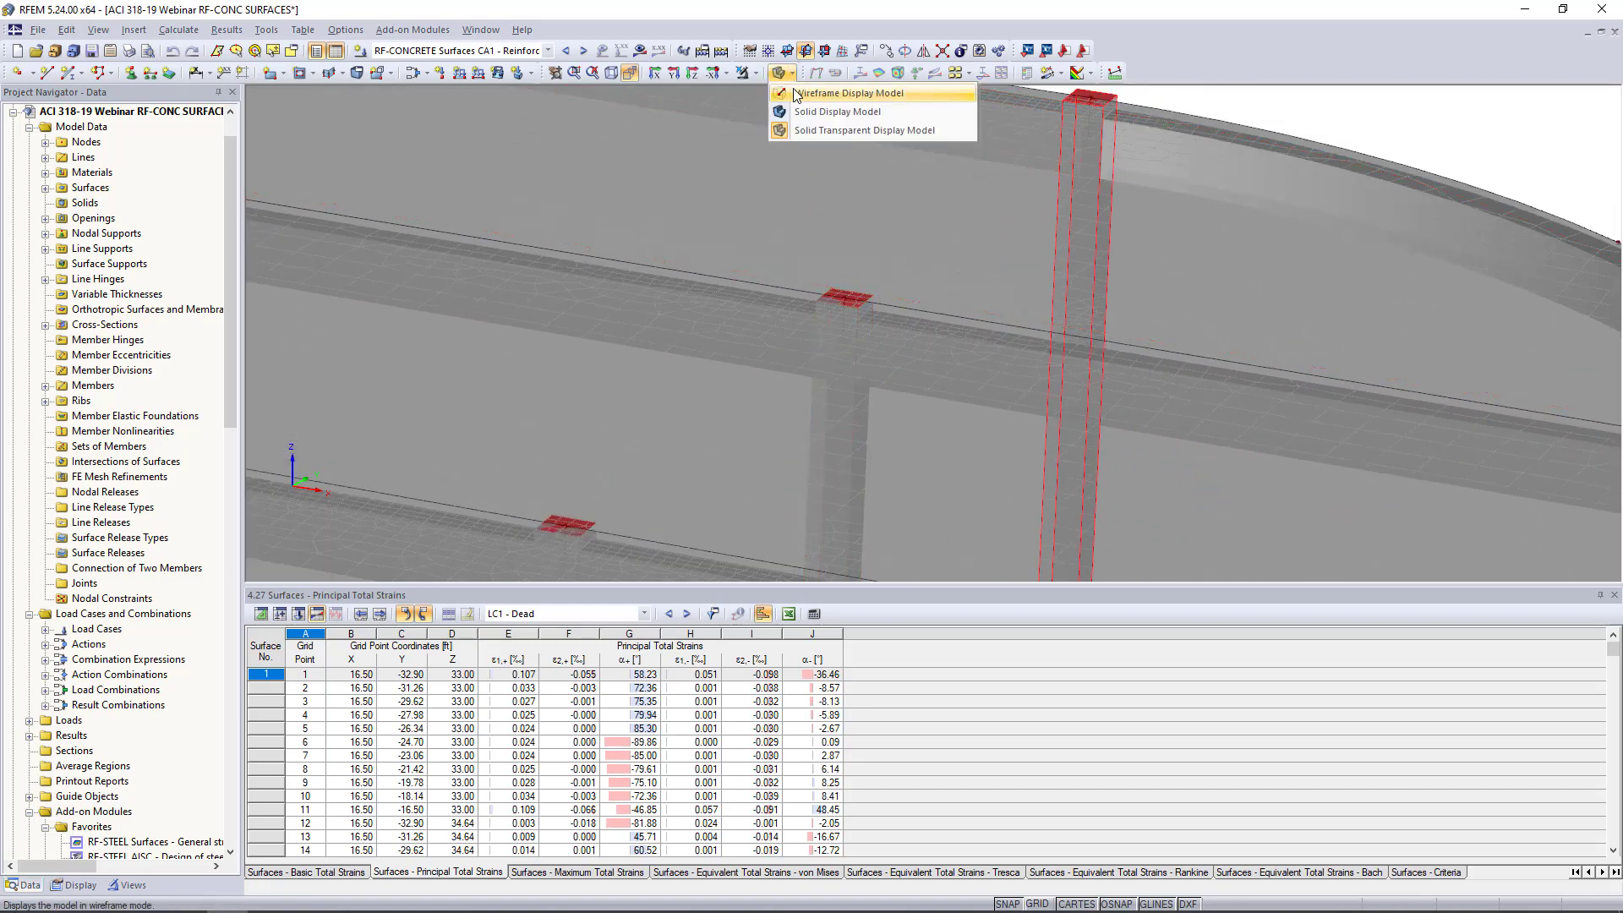
{"action": "left_click", "coordinate": [812, 94]}
{"action": "scroll", "coordinate": [880, 241], "scroll_direction": "down", "scroll_amount": 3}
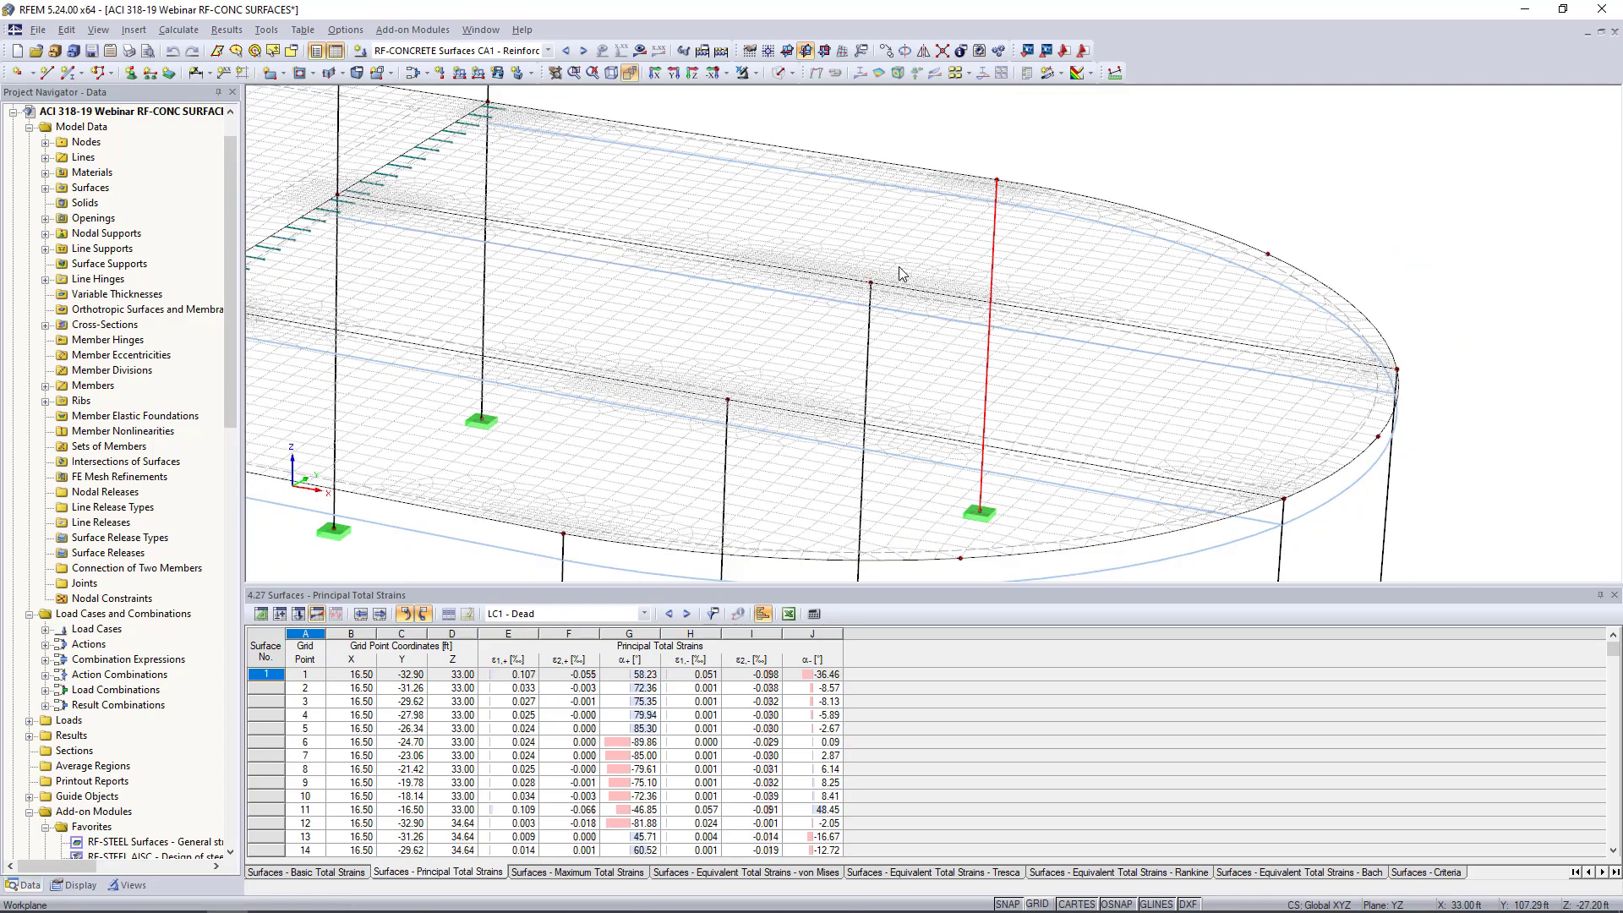
{"action": "middle_click_drag", "start_coordinate": [870, 384], "coordinate": [886, 332]}
{"action": "scroll", "coordinate": [886, 333], "scroll_direction": "down", "scroll_amount": 1}
{"action": "middle_click_drag", "start_coordinate": [785, 366], "coordinate": [936, 414], "text": "ctrl"}
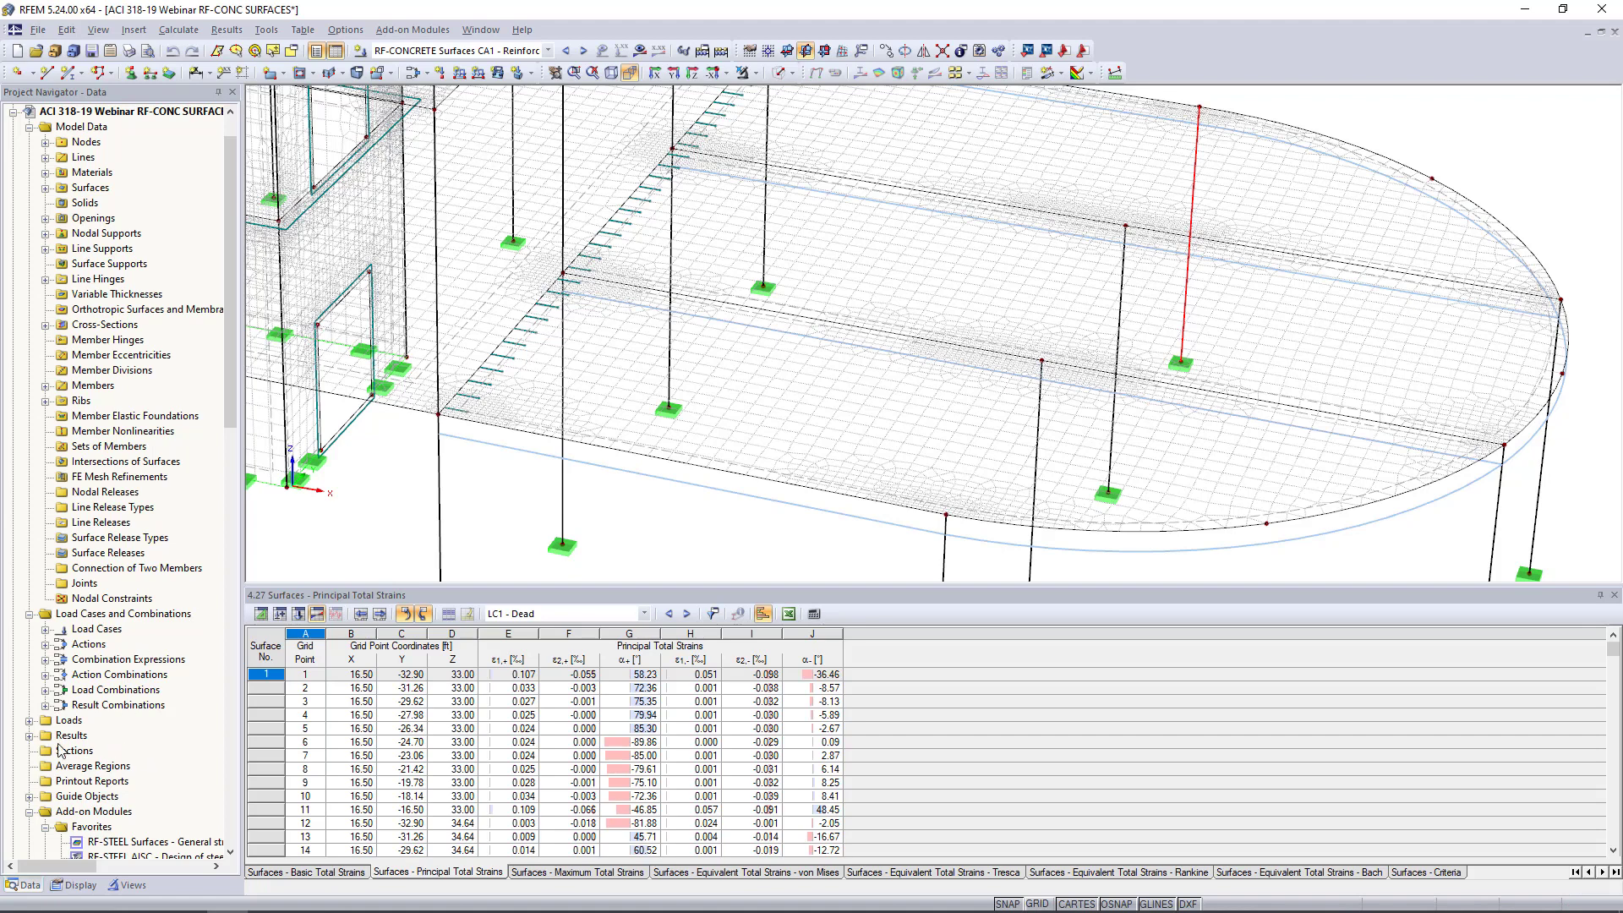
Step: Start a new average region assigned to surface 17
{"action": "scroll", "coordinate": [68, 770], "scroll_direction": "down", "scroll_amount": 3}
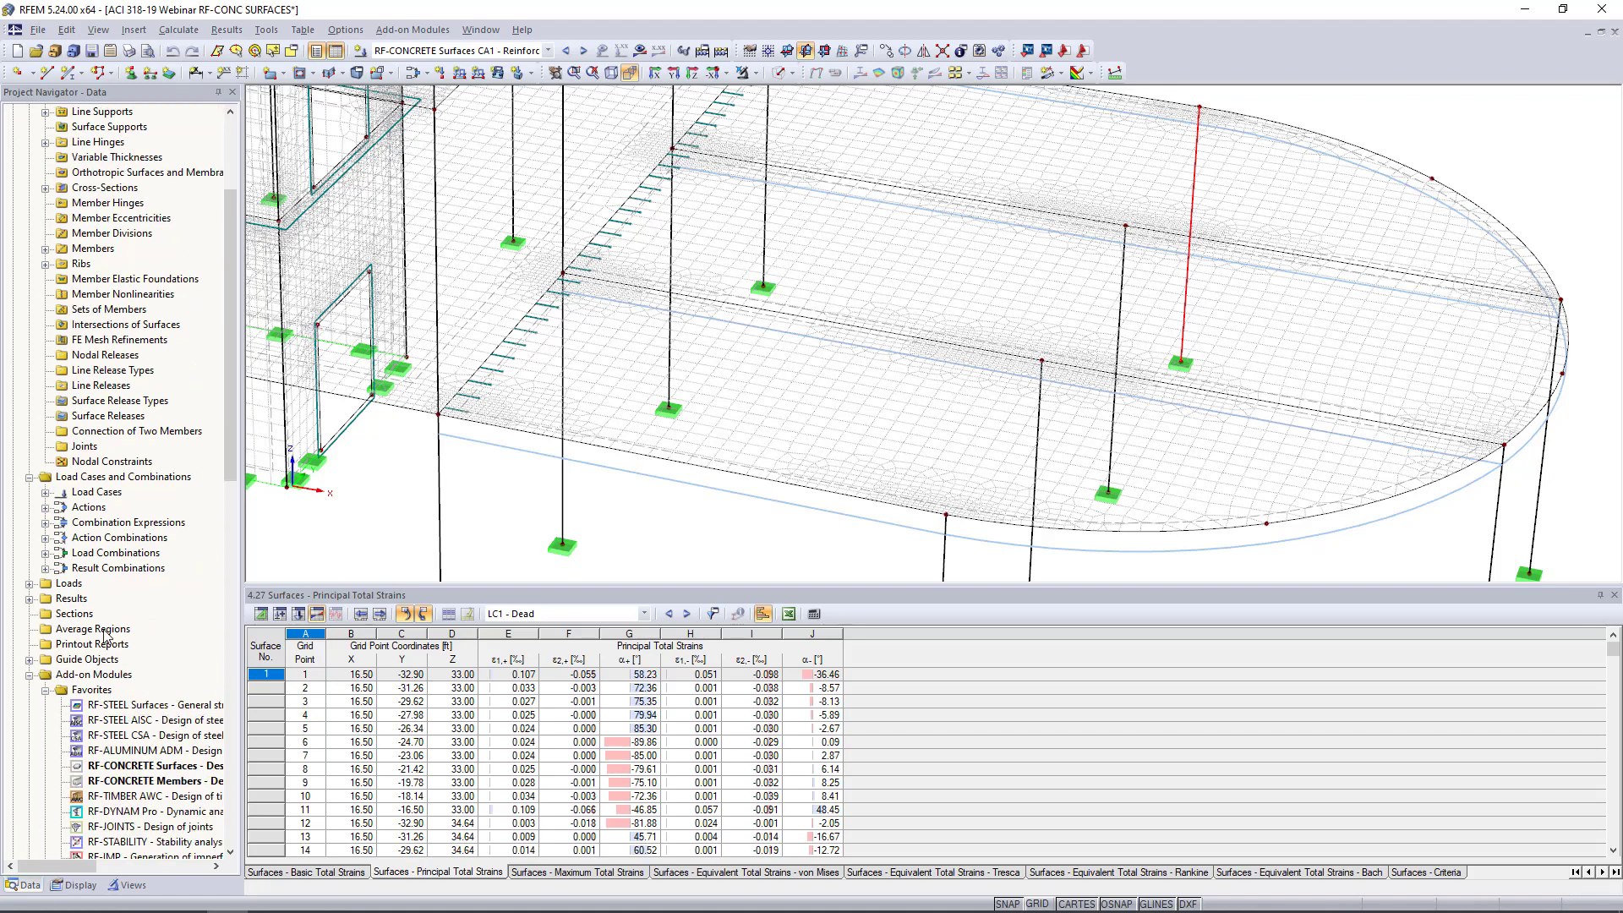
{"action": "right_click", "coordinate": [105, 634]}
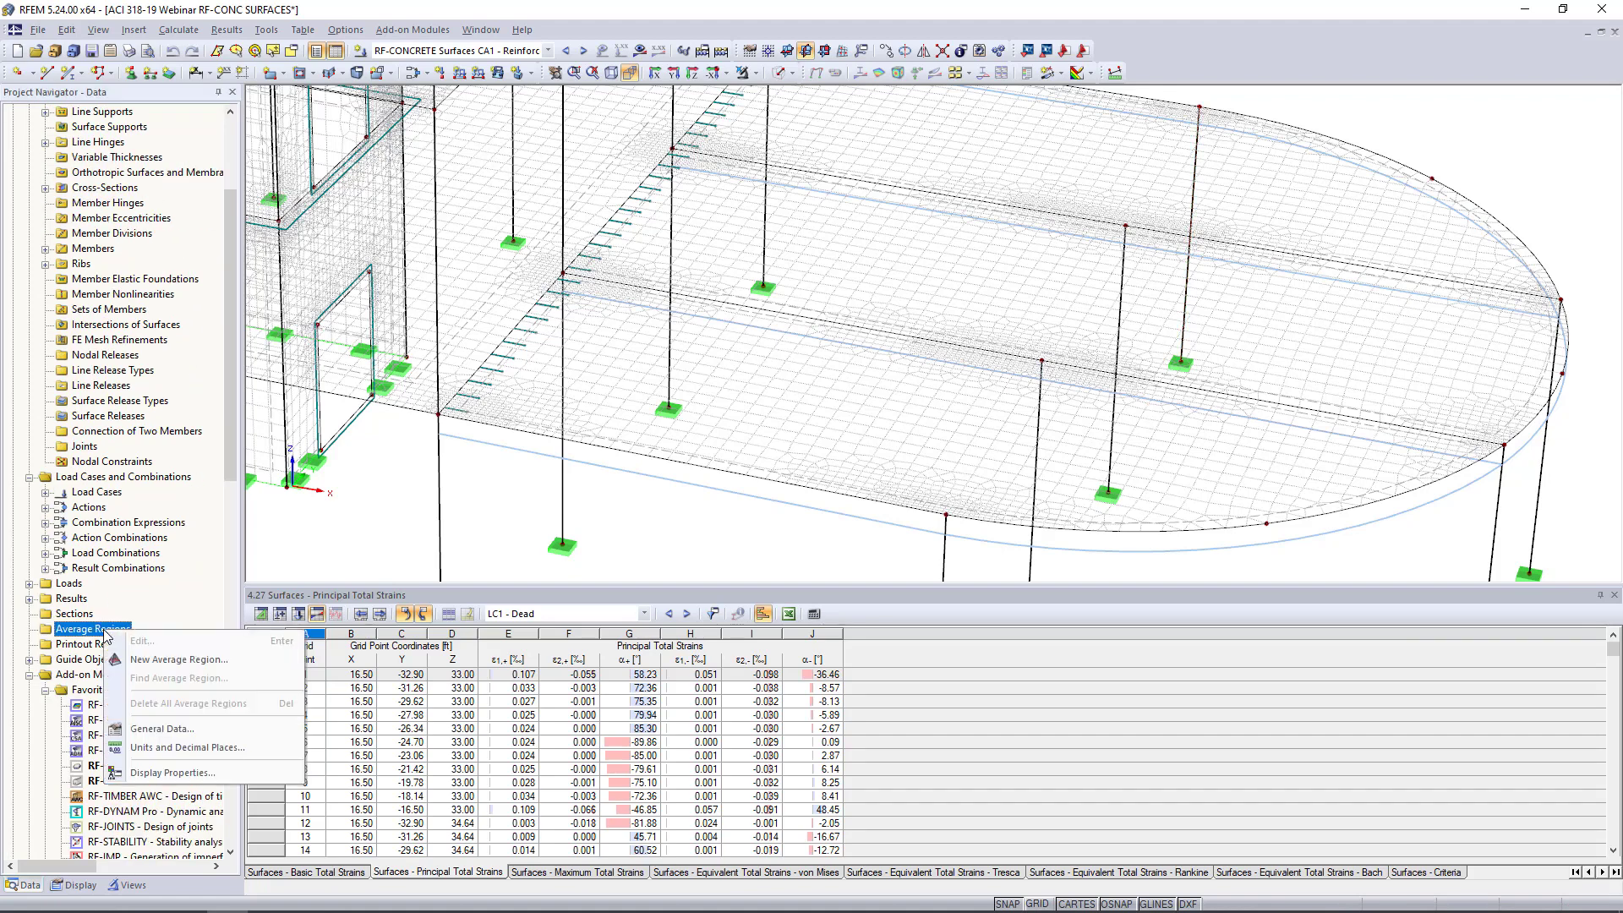
{"action": "left_click", "coordinate": [154, 660]}
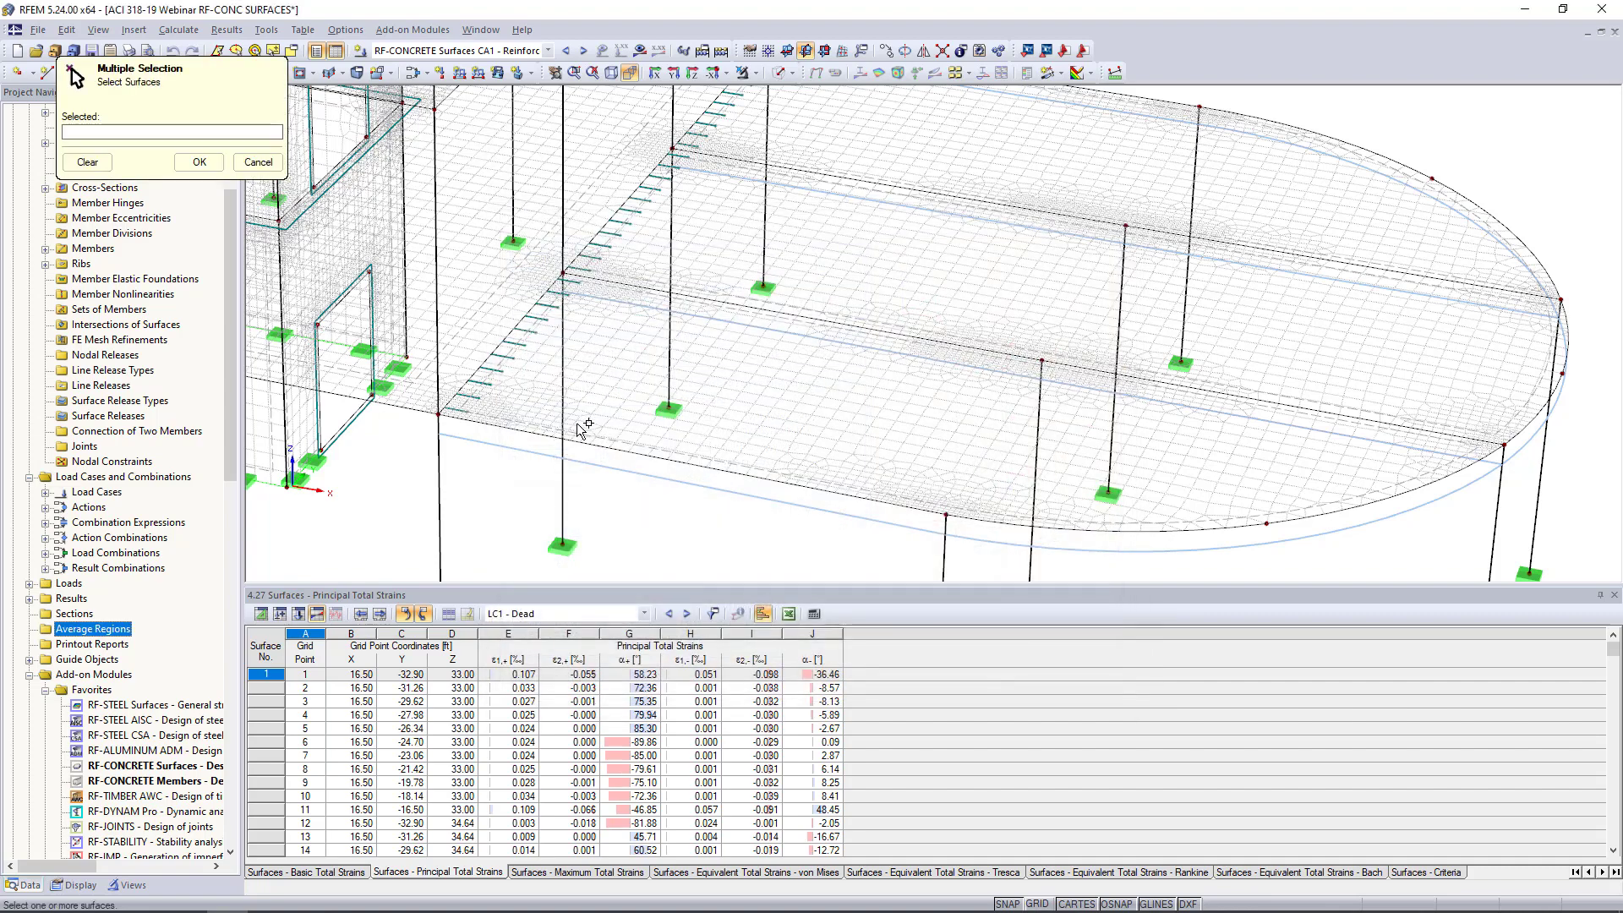
{"action": "left_click", "coordinate": [576, 430]}
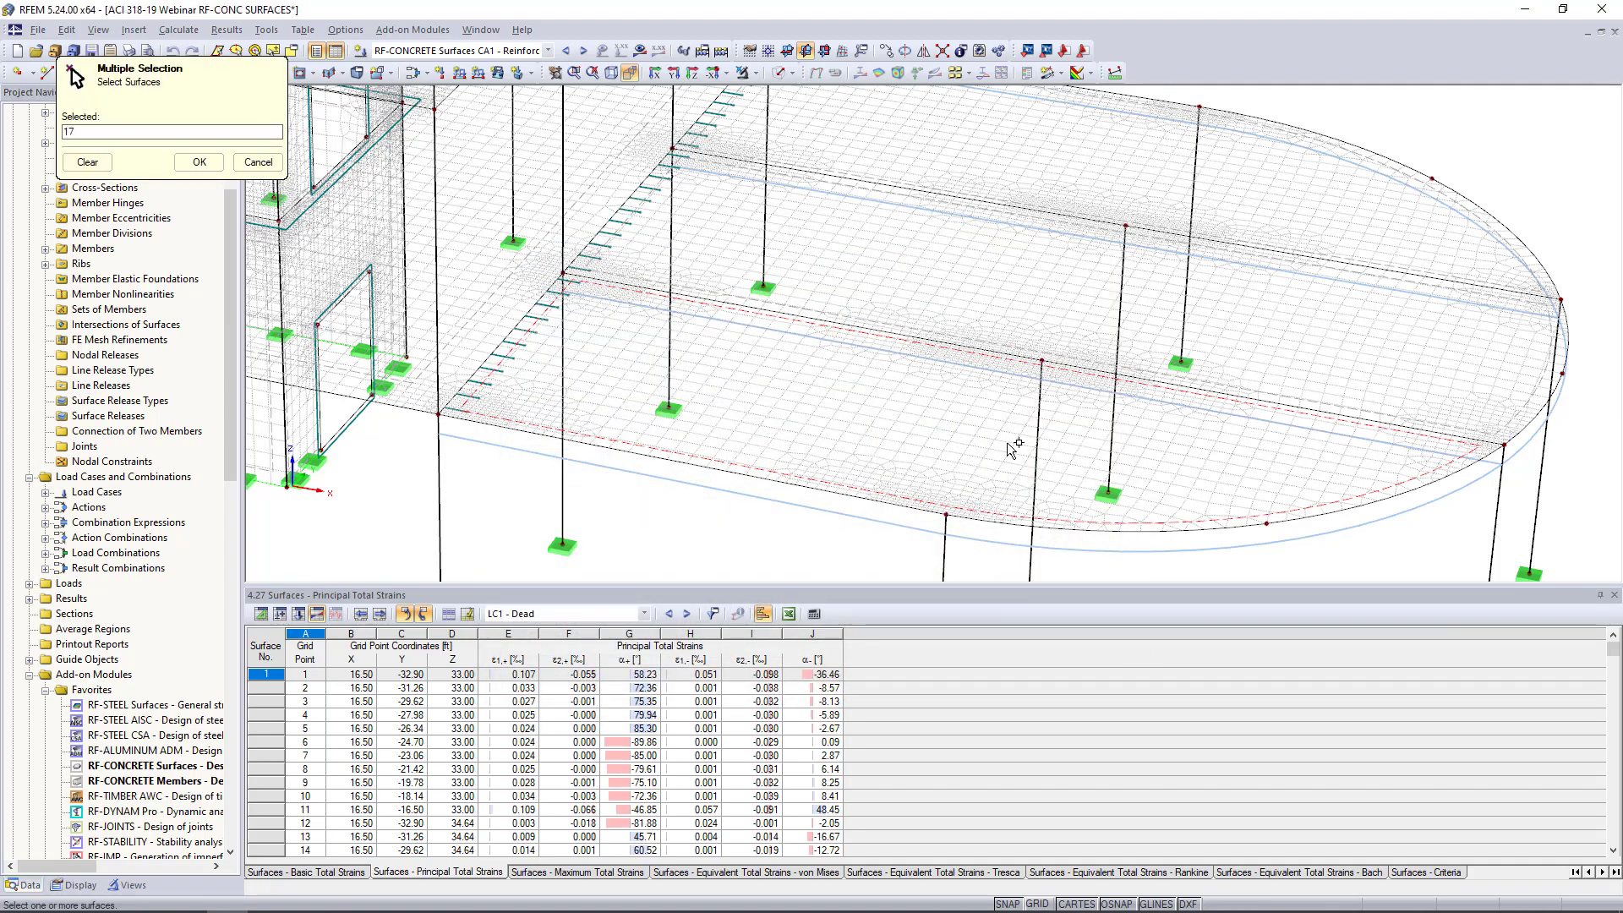
{"action": "left_click", "coordinate": [199, 162]}
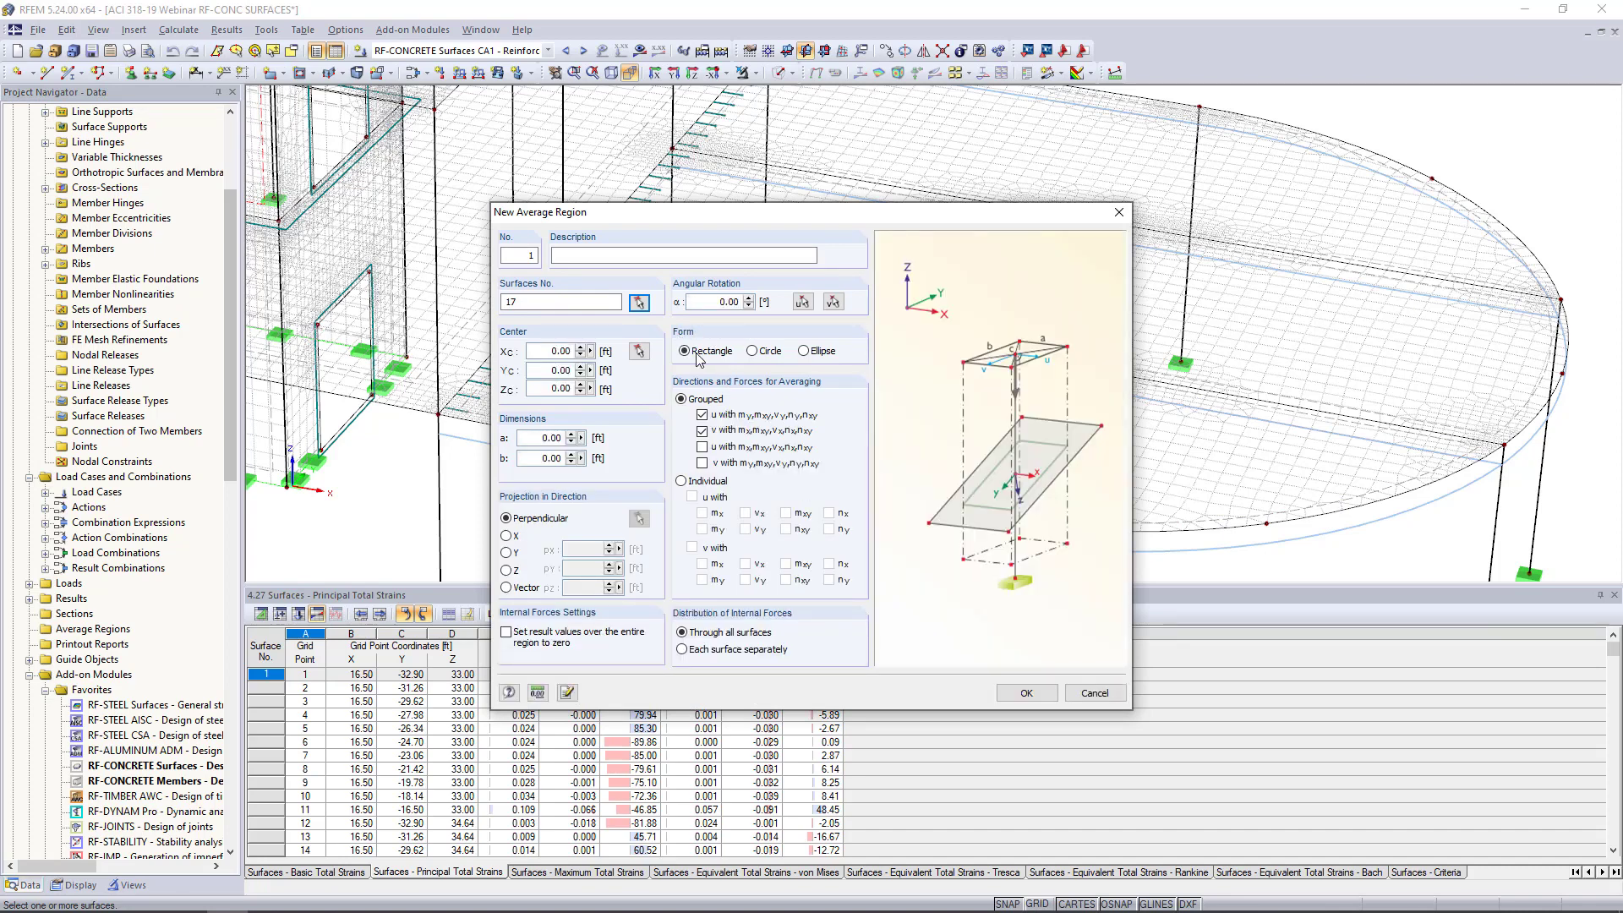
Step: Define the average region as a 1.00 by 1.00 ft rectangle centred on the corner column node at 49.50, -49.50, 16.50 ft, with all four grouped averaging directions
{"action": "left_click", "coordinate": [540, 437]}
{"action": "left_click", "coordinate": [637, 351]}
{"action": "left_click", "coordinate": [439, 413]}
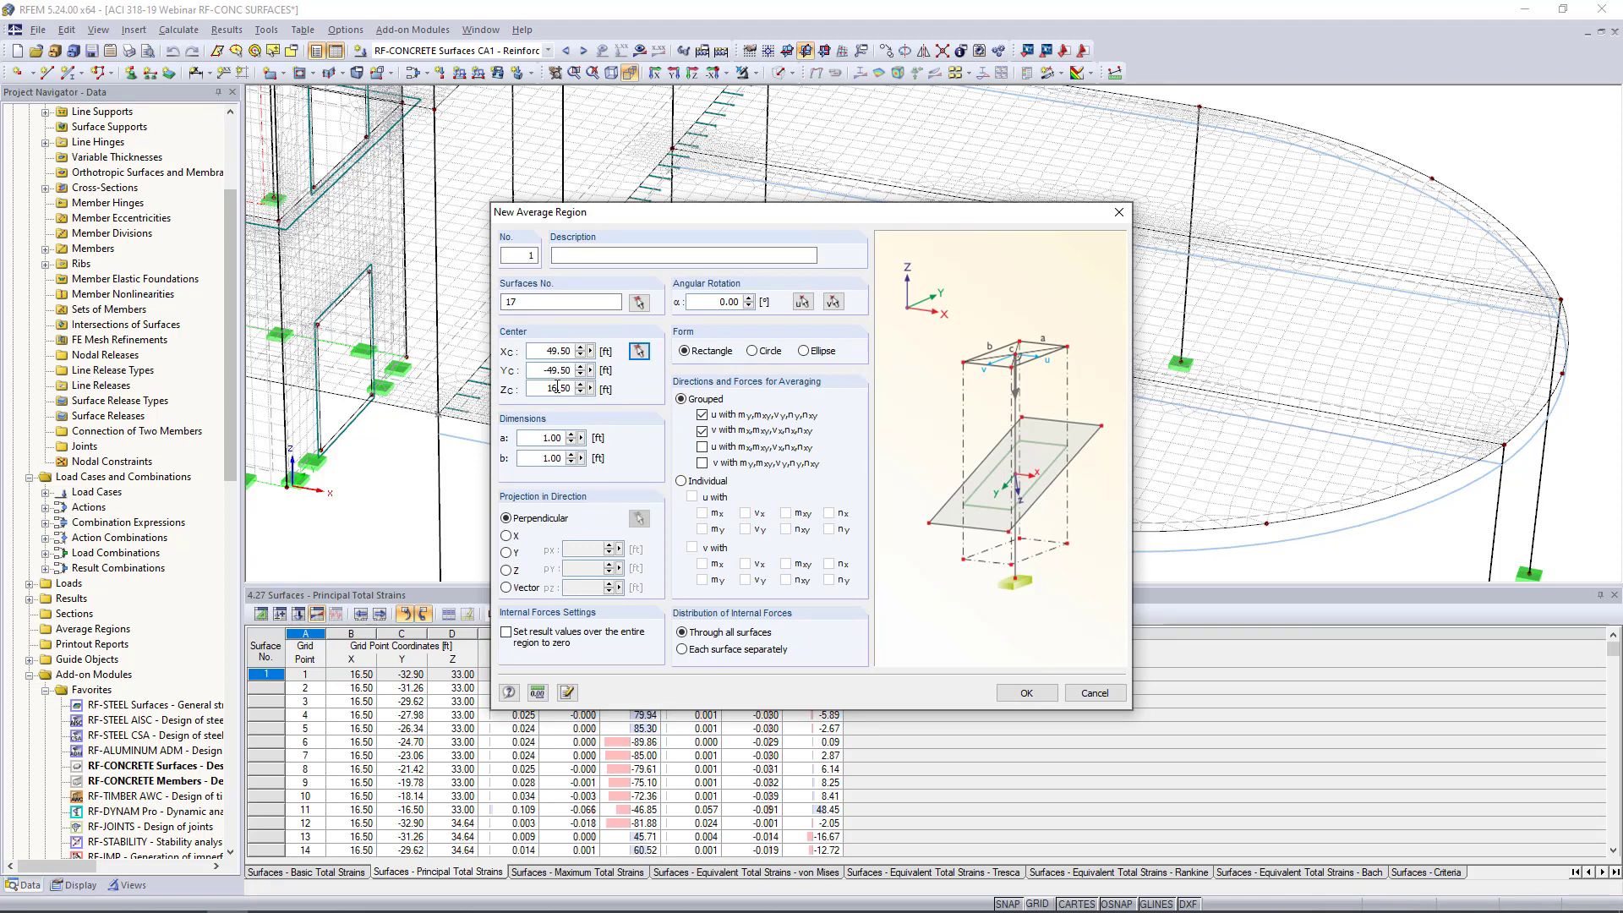
{"action": "left_click", "coordinate": [701, 447]}
{"action": "left_click", "coordinate": [1026, 692]}
Step: Copy the corner average region to the next column node along the hinged line, at 49.50, -33.00, 16.50 ft
{"action": "scroll", "coordinate": [446, 411], "scroll_direction": "up", "scroll_amount": 5}
{"action": "scroll", "coordinate": [443, 405], "scroll_direction": "up", "scroll_amount": 9}
{"action": "scroll", "coordinate": [595, 461], "scroll_direction": "down", "scroll_amount": 6}
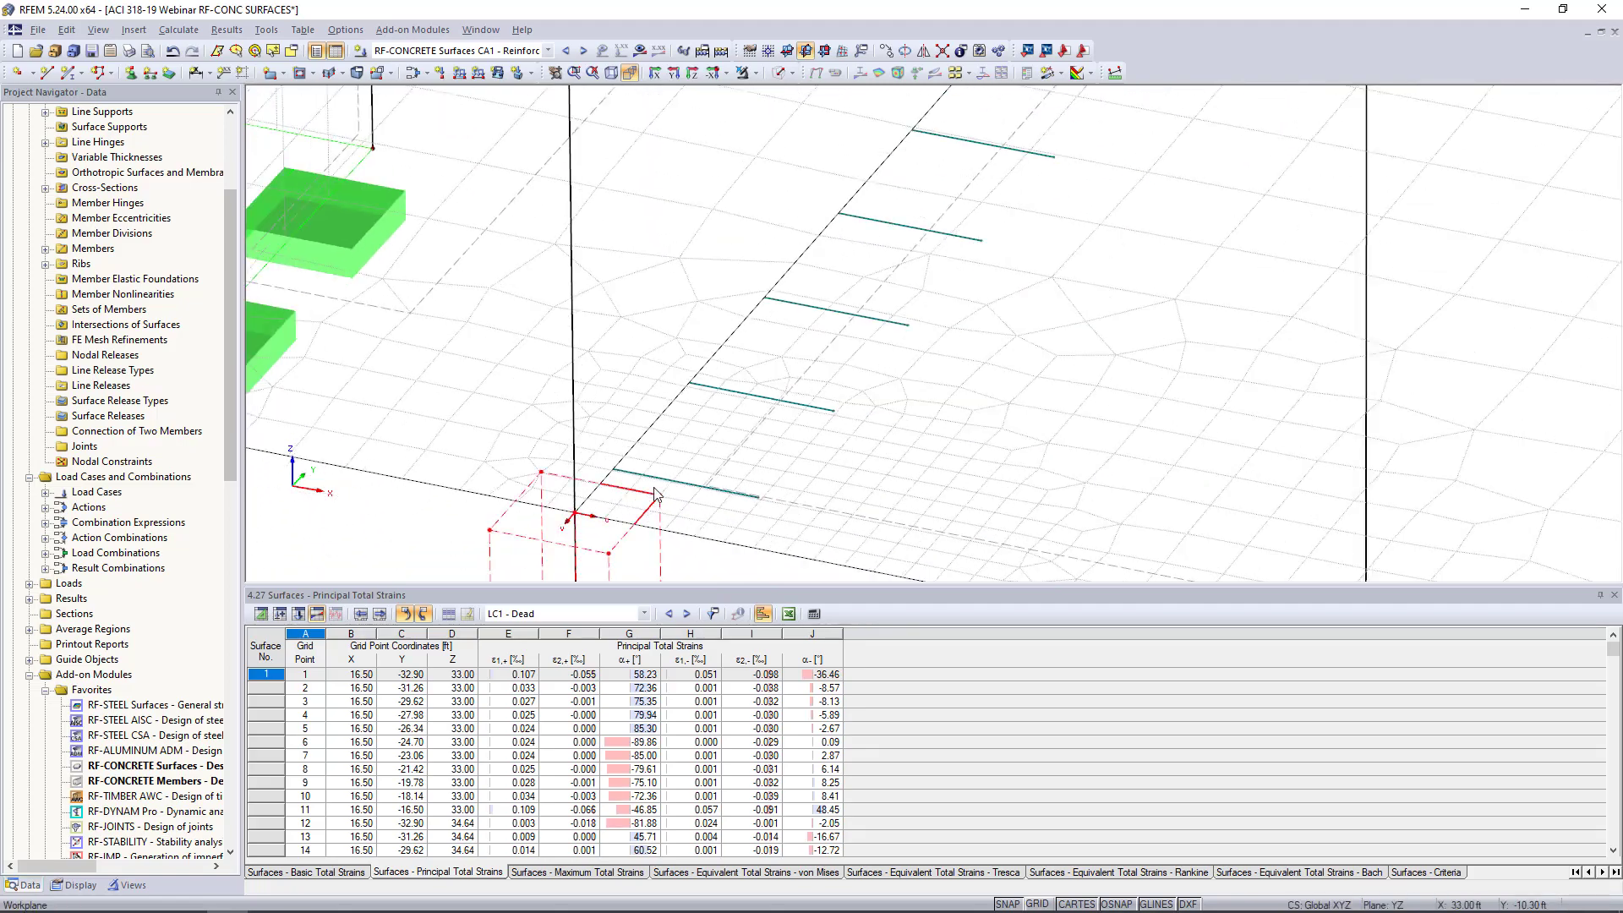
{"action": "scroll", "coordinate": [656, 501], "scroll_direction": "down", "scroll_amount": 8}
{"action": "scroll", "coordinate": [669, 484], "scroll_direction": "up", "scroll_amount": 4}
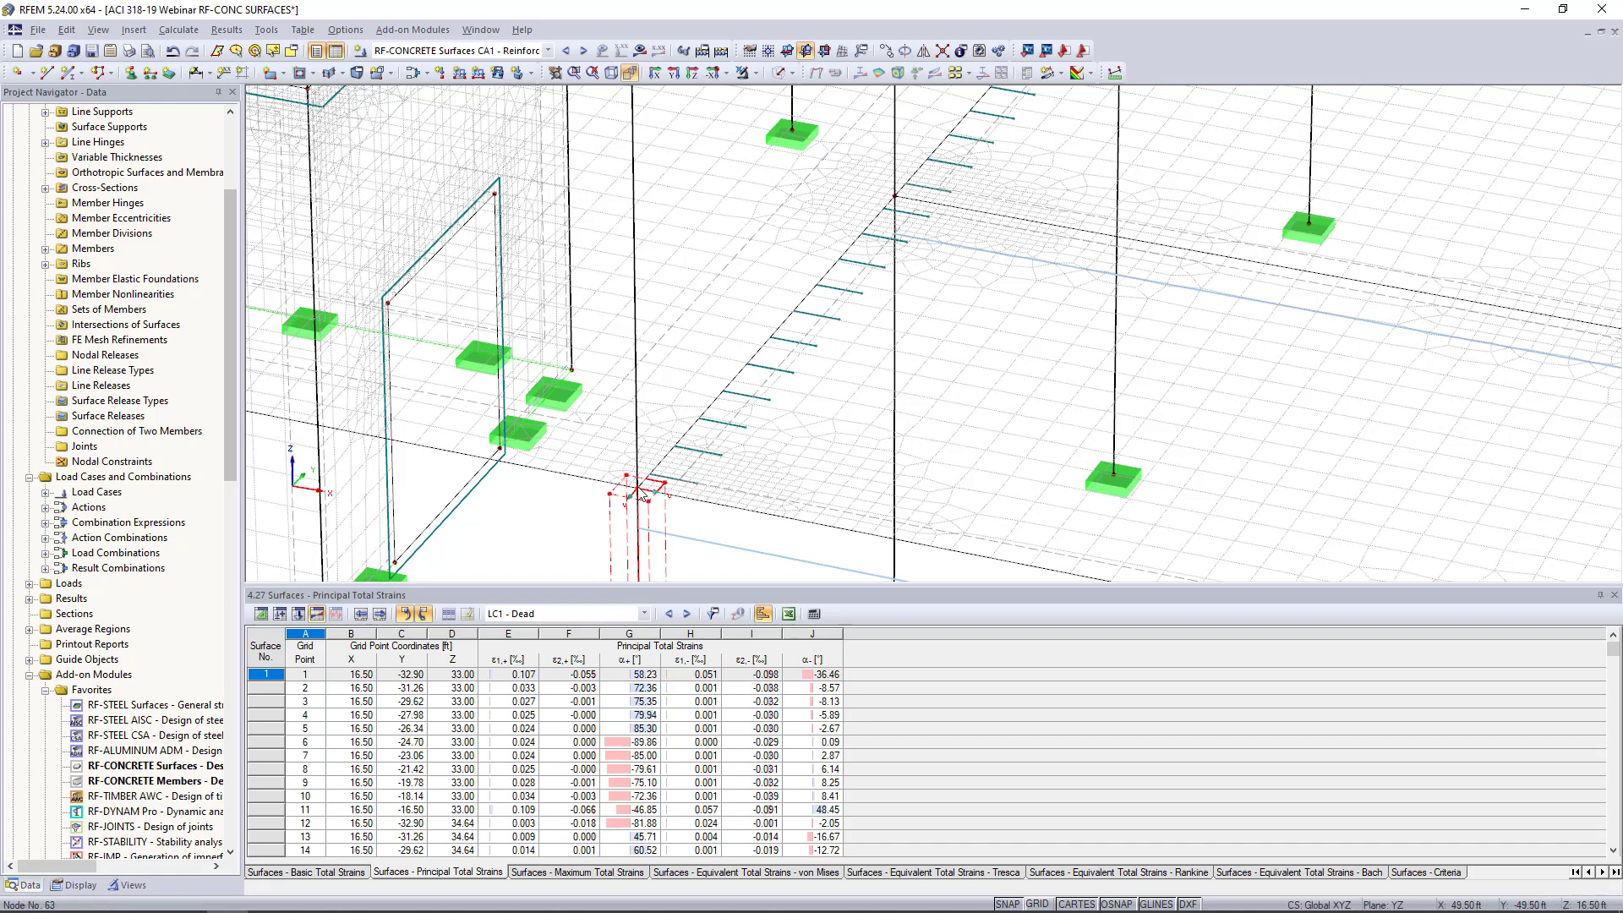
{"action": "left_click", "coordinate": [898, 206]}
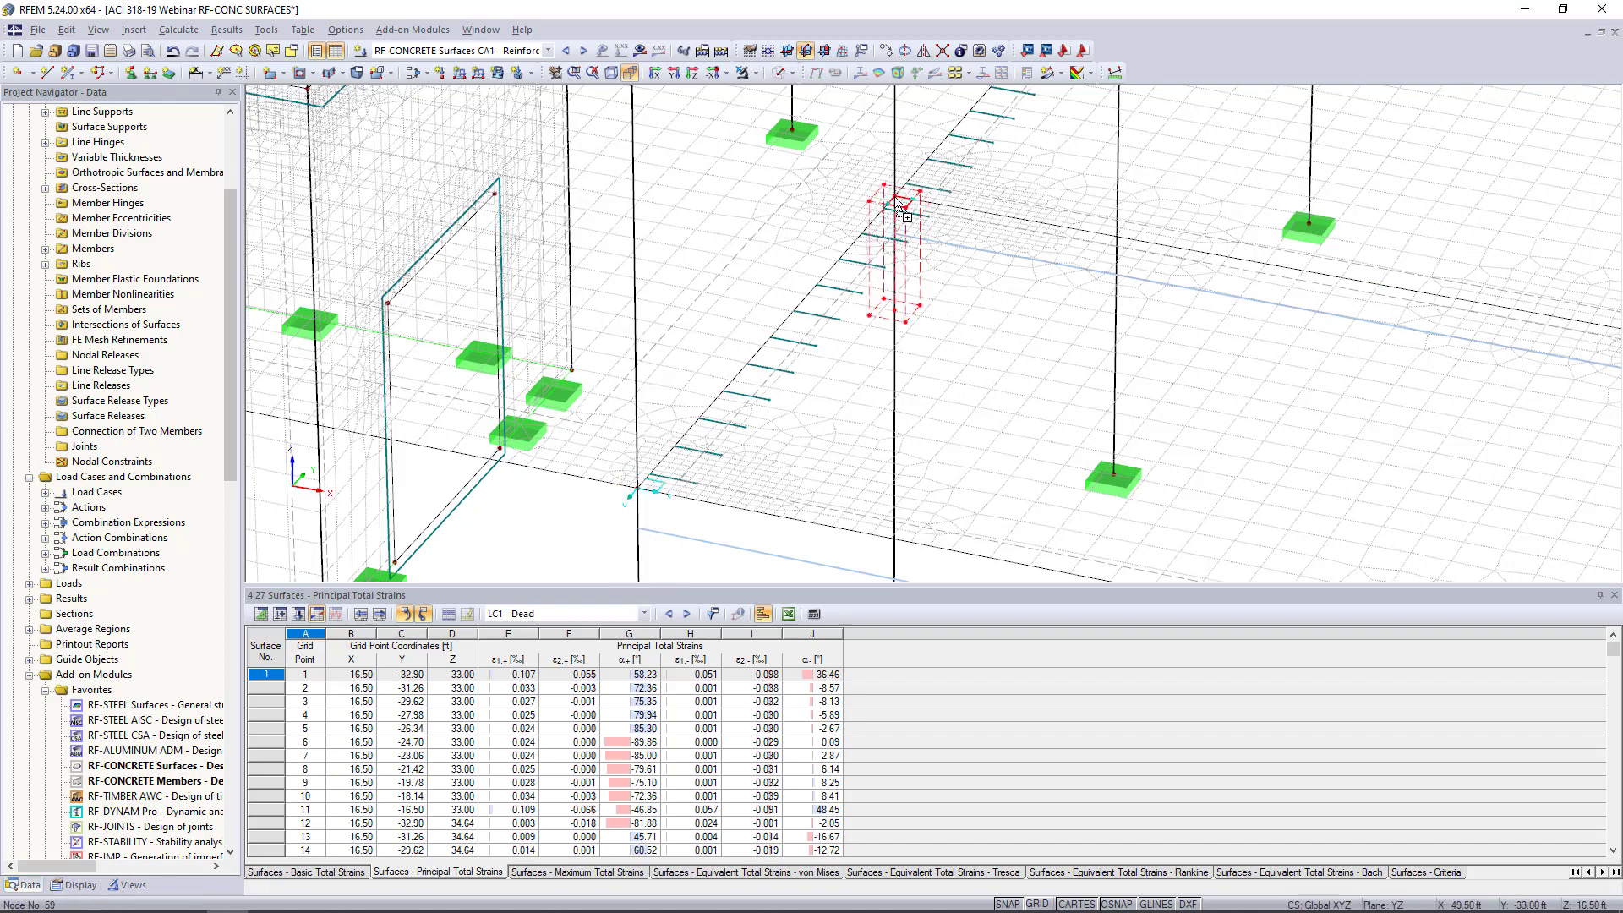
Step: Add surface 18 to the copied average region so it is assigned to surfaces 17 and 18
{"action": "scroll", "coordinate": [962, 228], "scroll_direction": "up", "scroll_amount": 1}
{"action": "middle_click_drag", "start_coordinate": [955, 230], "coordinate": [819, 296]}
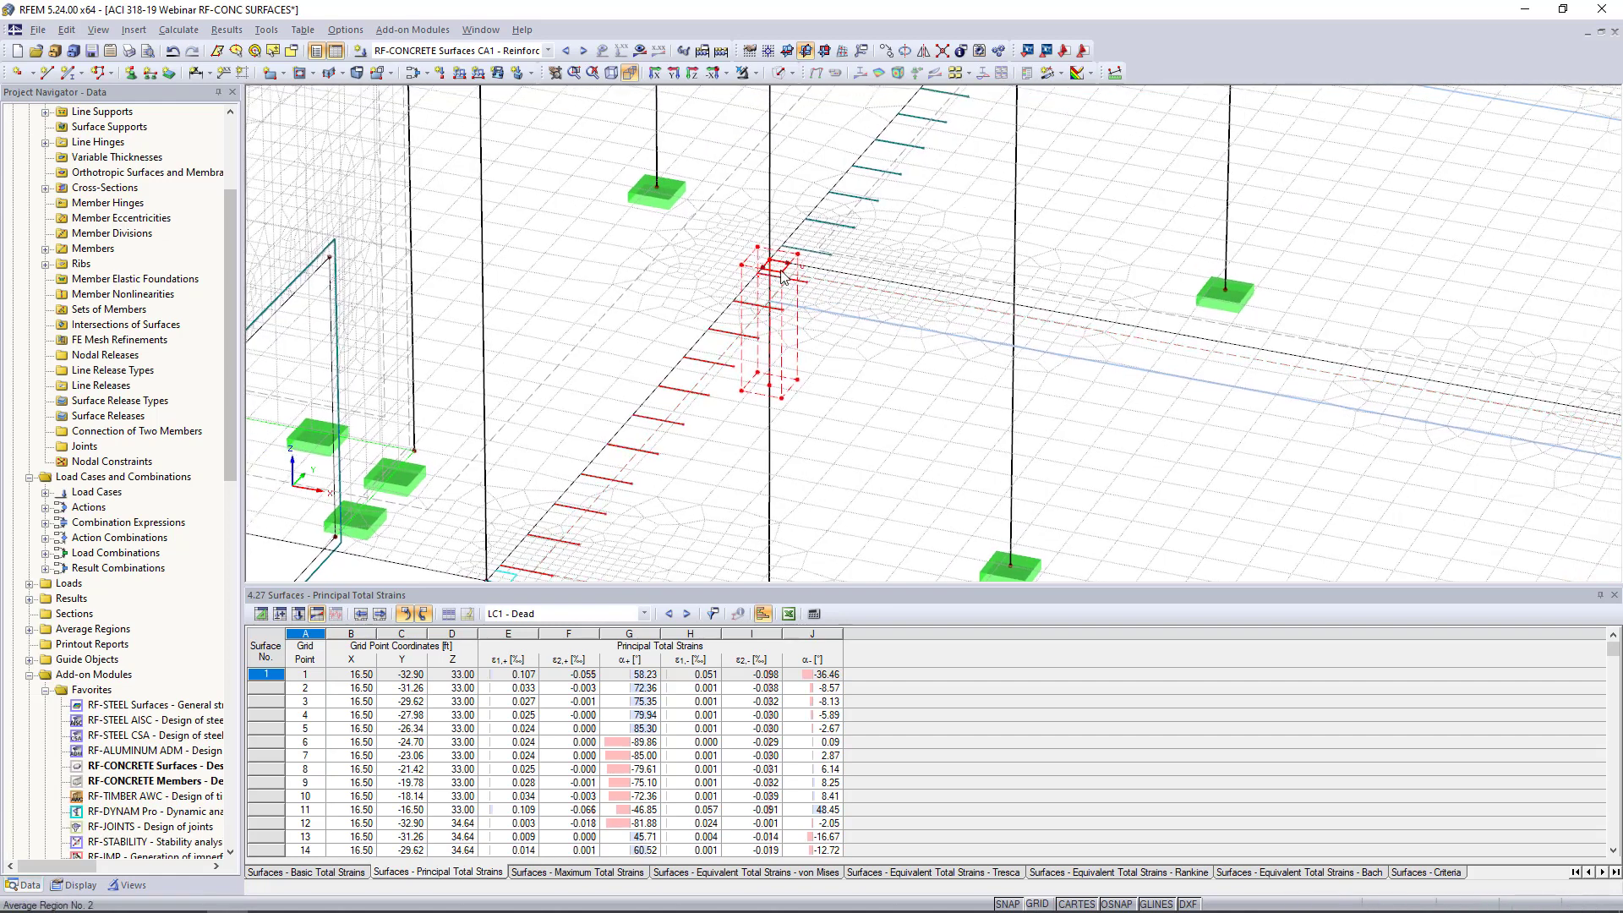
{"action": "double_click", "coordinate": [784, 275]}
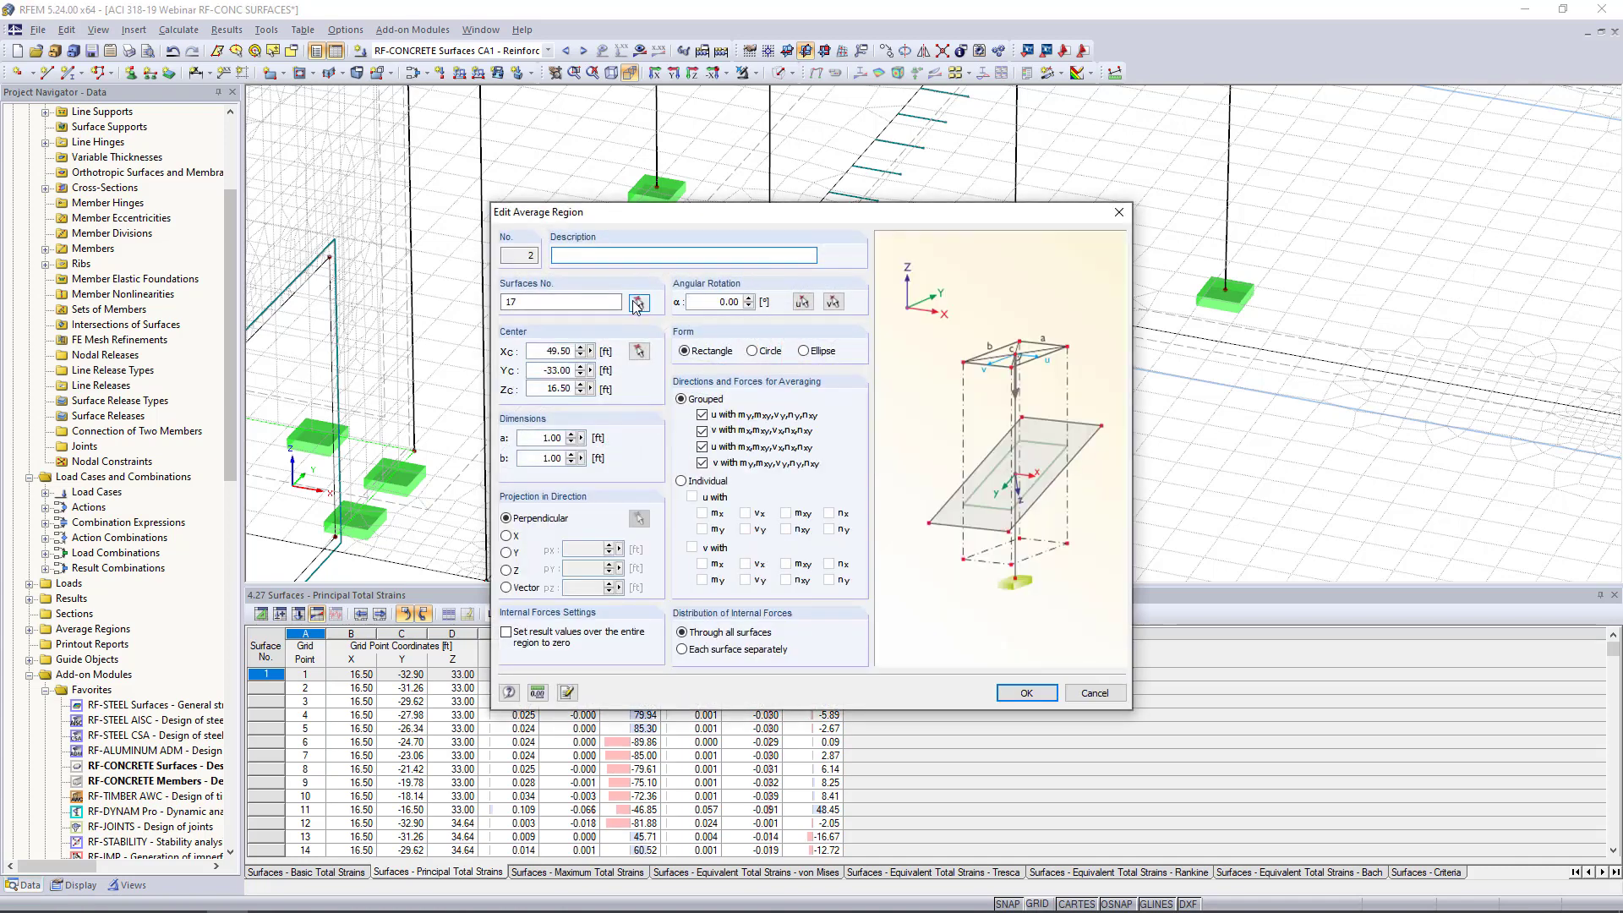
{"action": "left_click", "coordinate": [638, 303]}
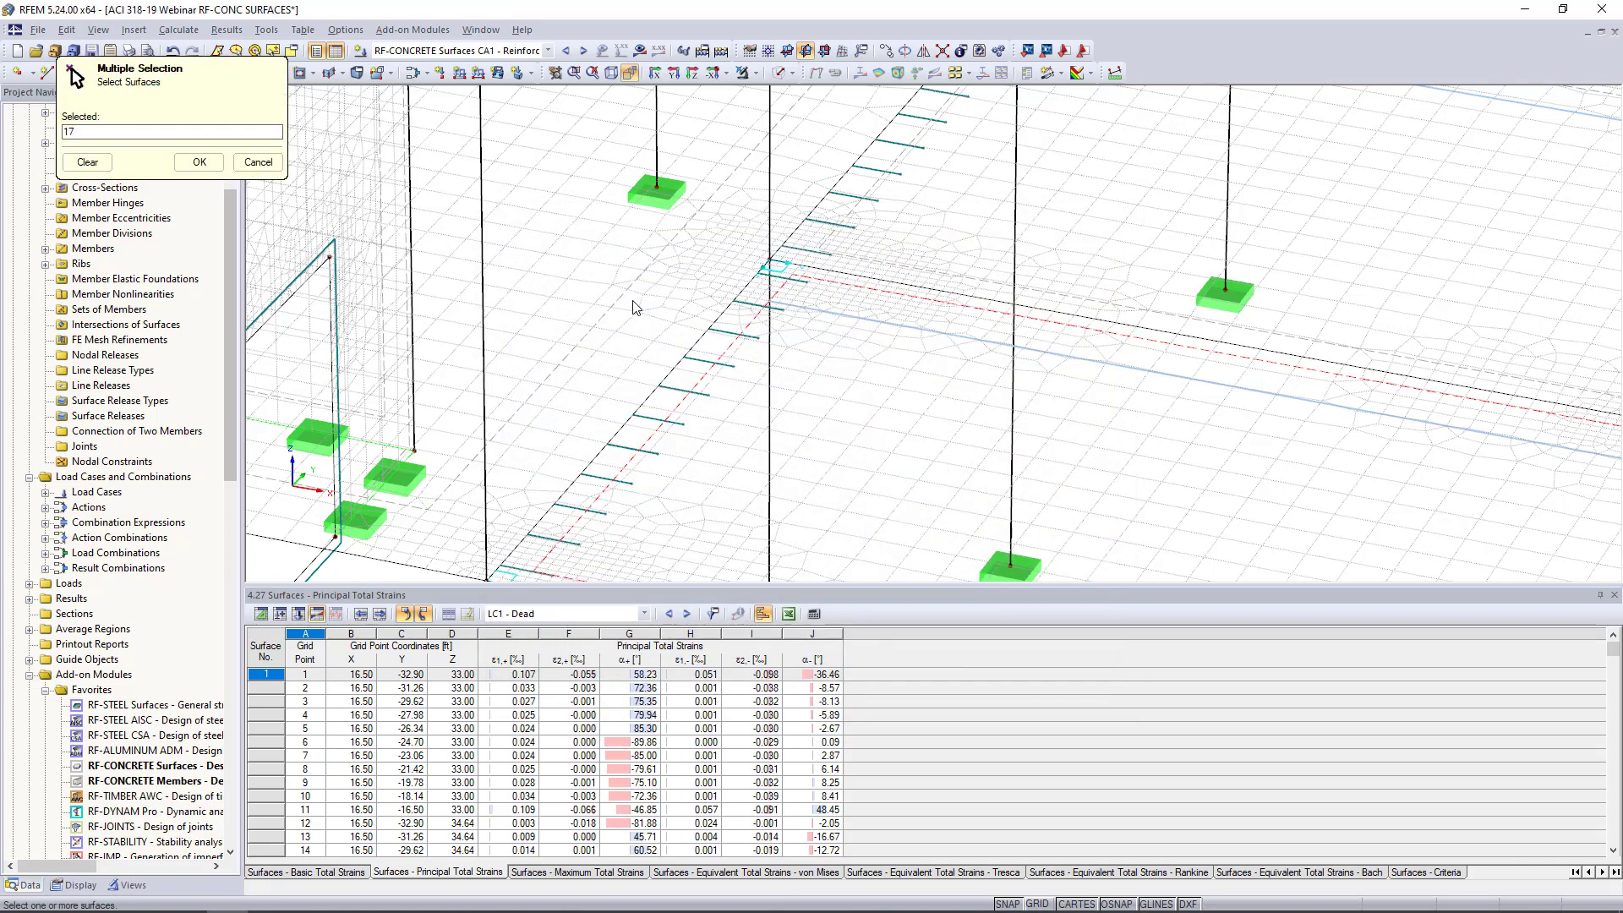
{"action": "left_click", "coordinate": [868, 262]}
{"action": "left_click", "coordinate": [200, 161]}
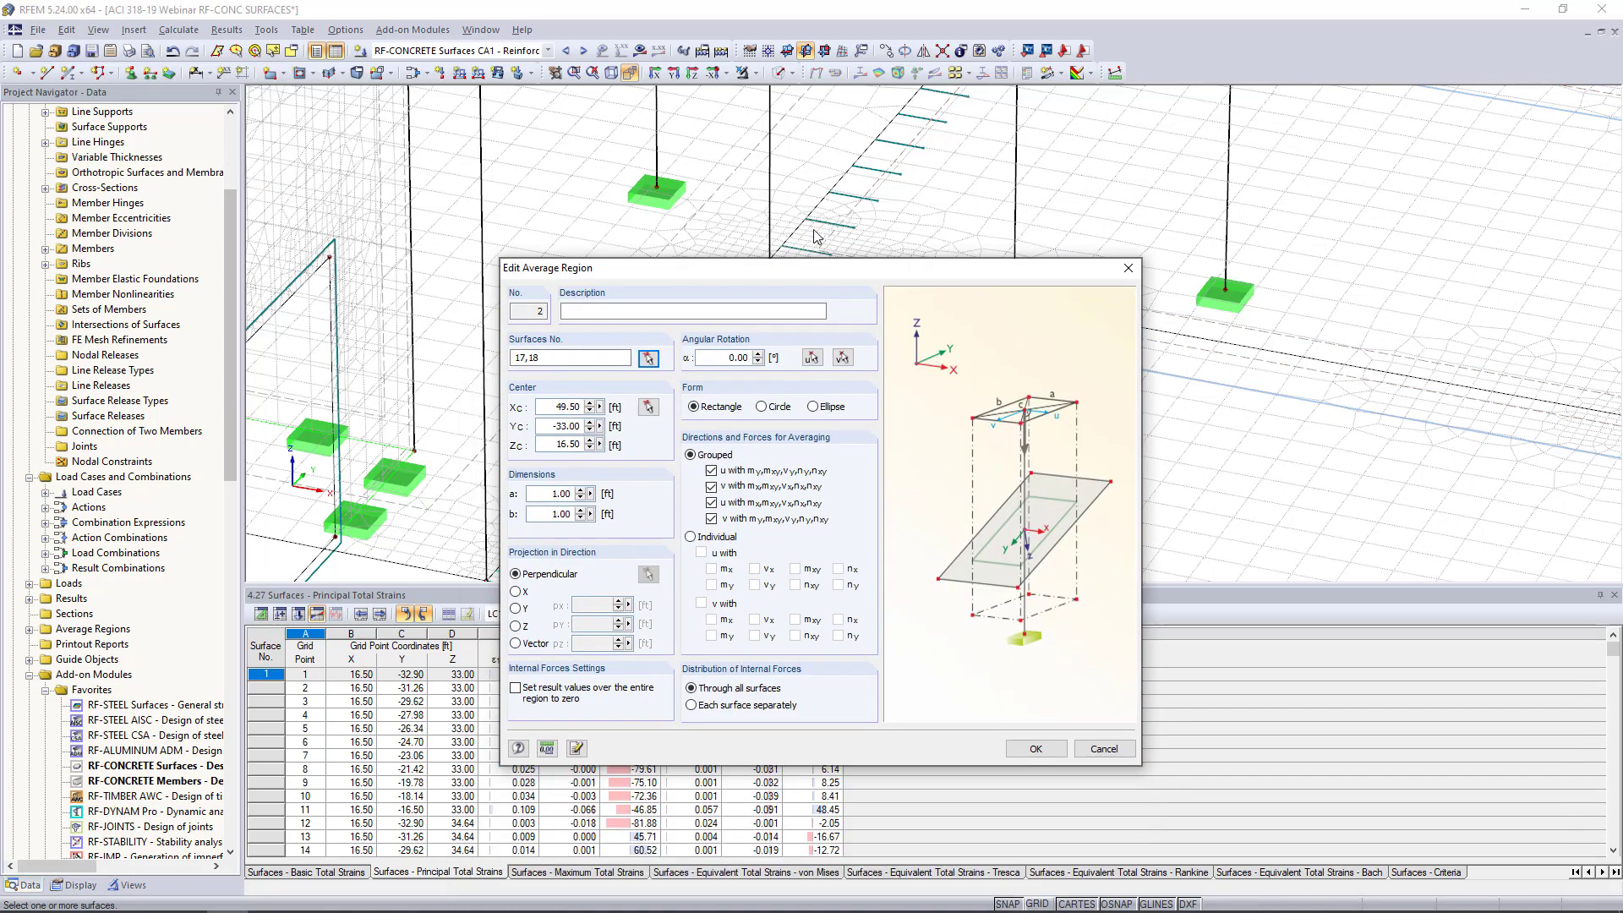
{"action": "left_click", "coordinate": [1026, 692]}
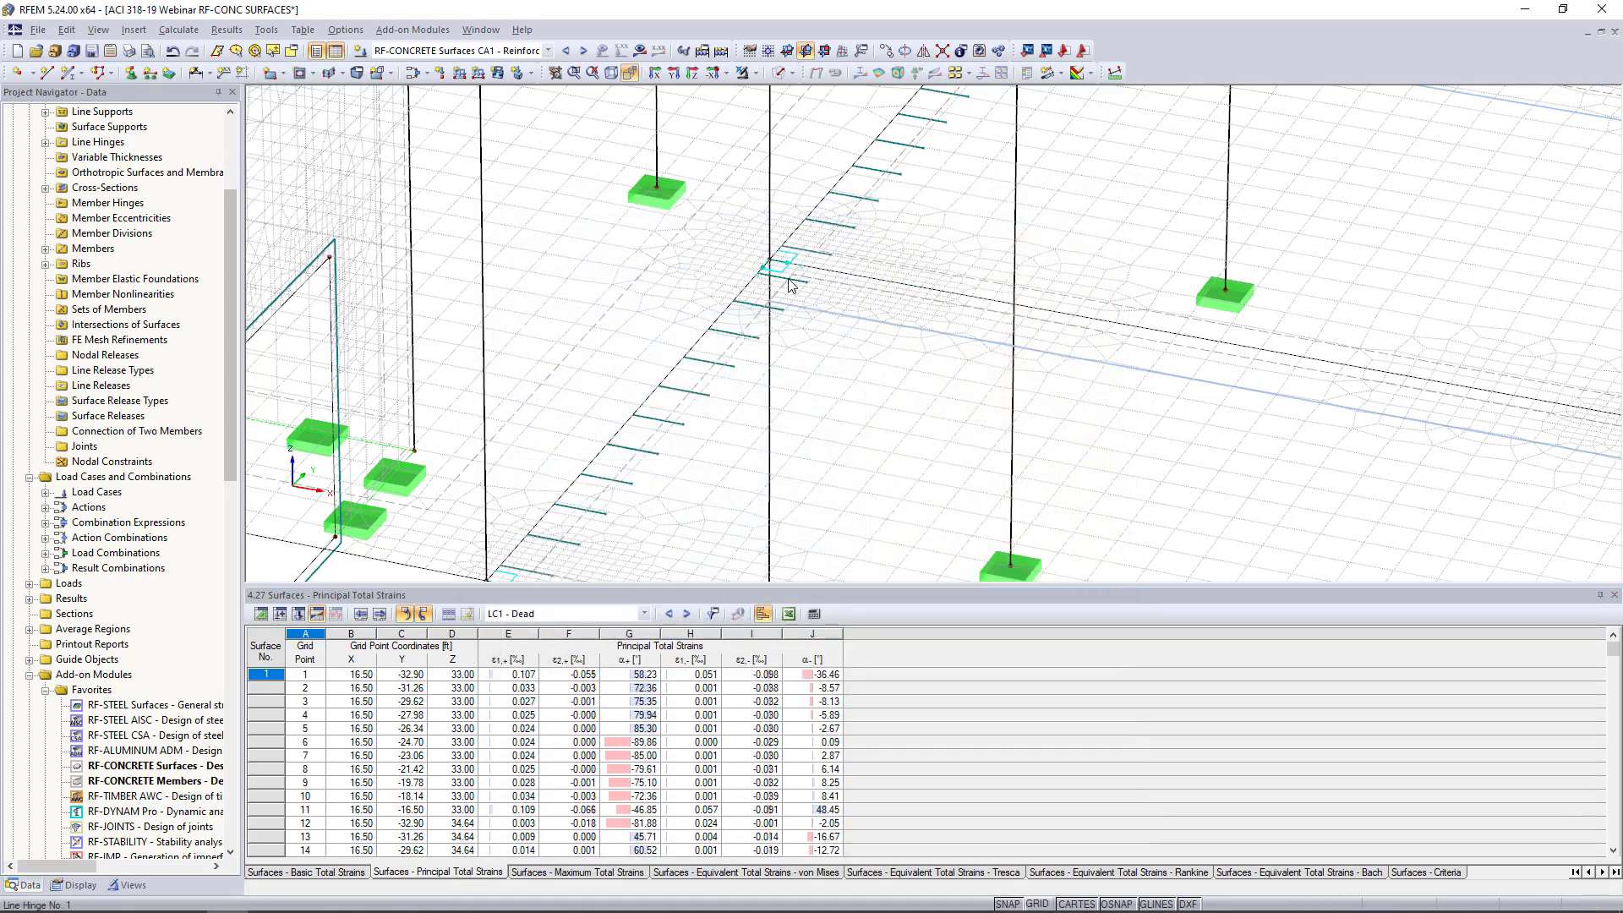
Step: Copy the second average region to the third column node along the hinged line, at 49.50, -16.50, 16.50 ft
{"action": "middle_click_drag", "start_coordinate": [1021, 262], "coordinate": [664, 467]}
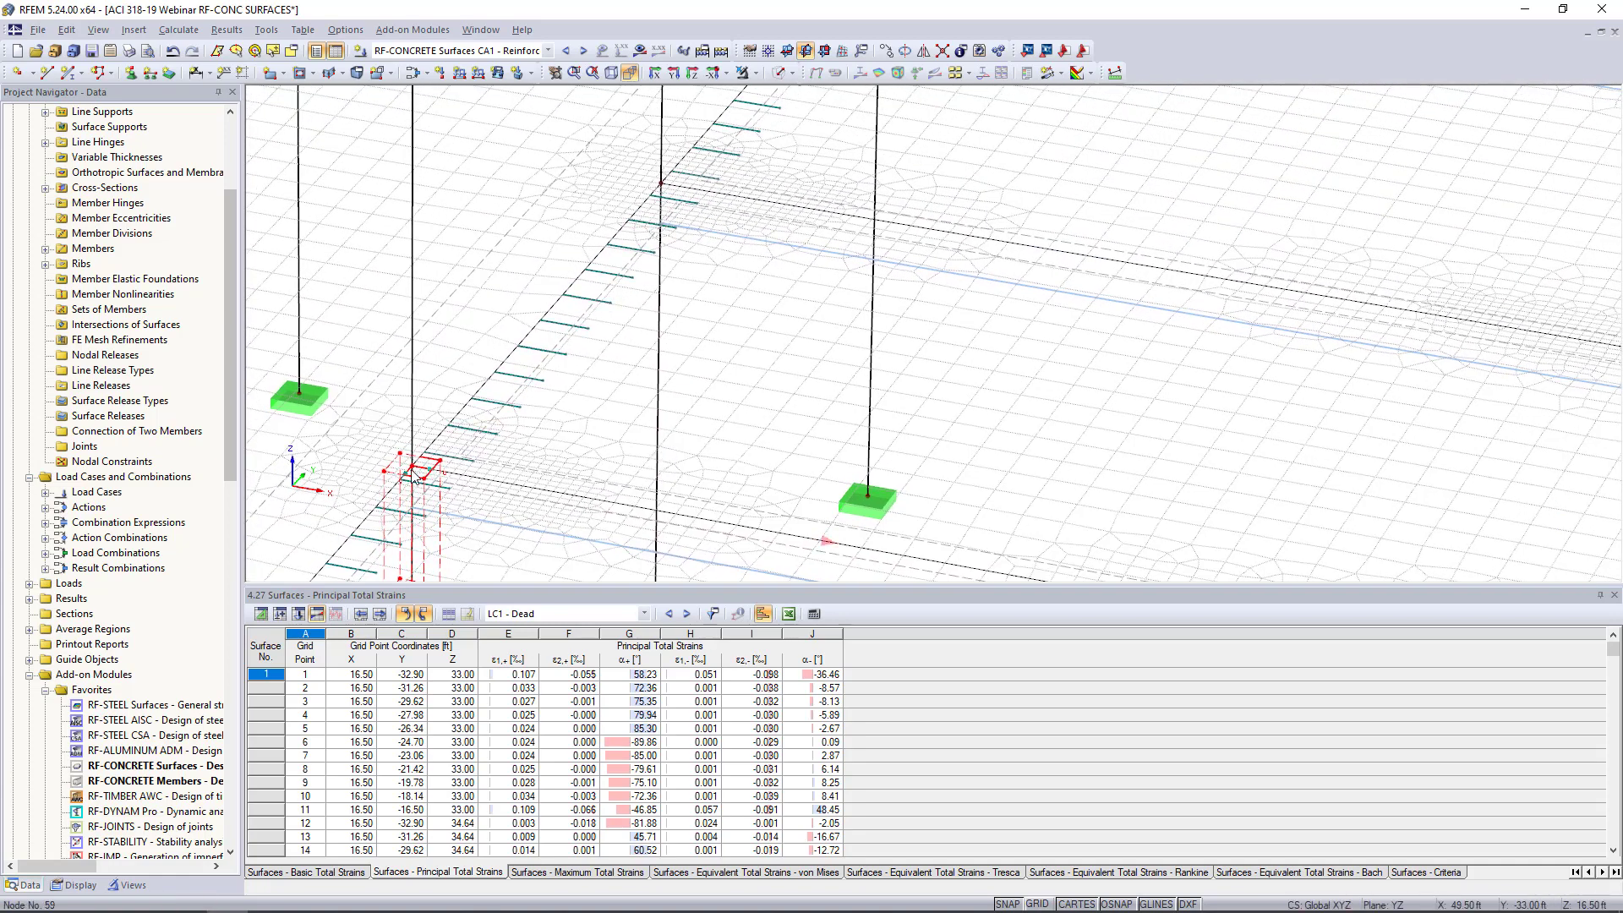
{"action": "left_click_drag", "start_coordinate": [412, 466], "coordinate": [672, 202], "text": "ctrl"}
{"action": "double_click", "coordinate": [676, 199]}
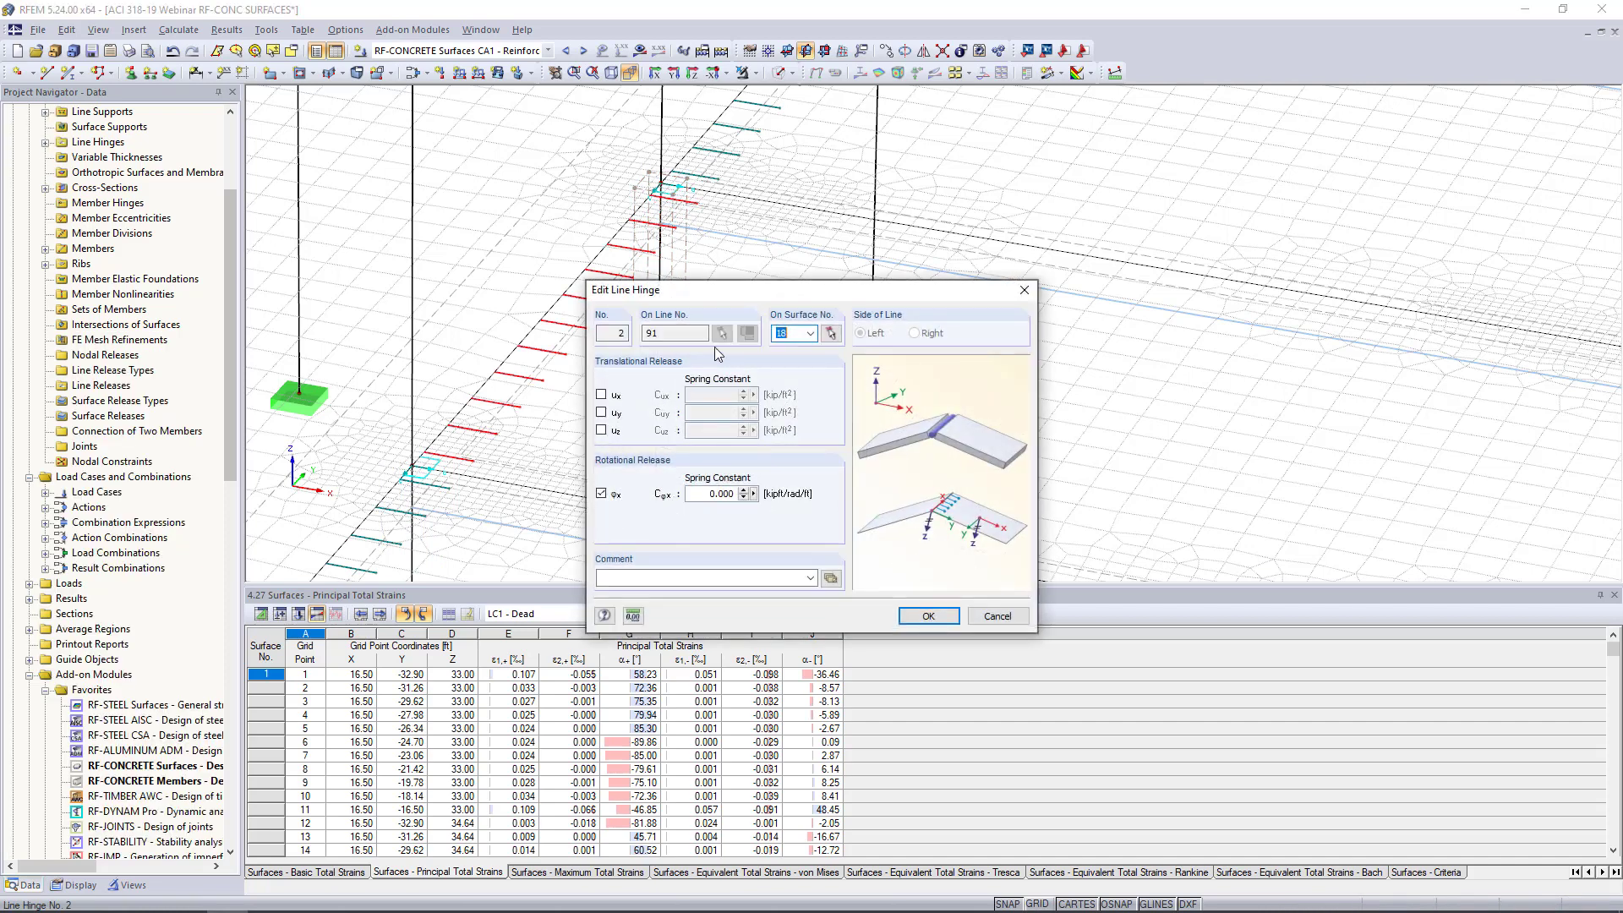
{"action": "left_click", "coordinate": [1024, 290]}
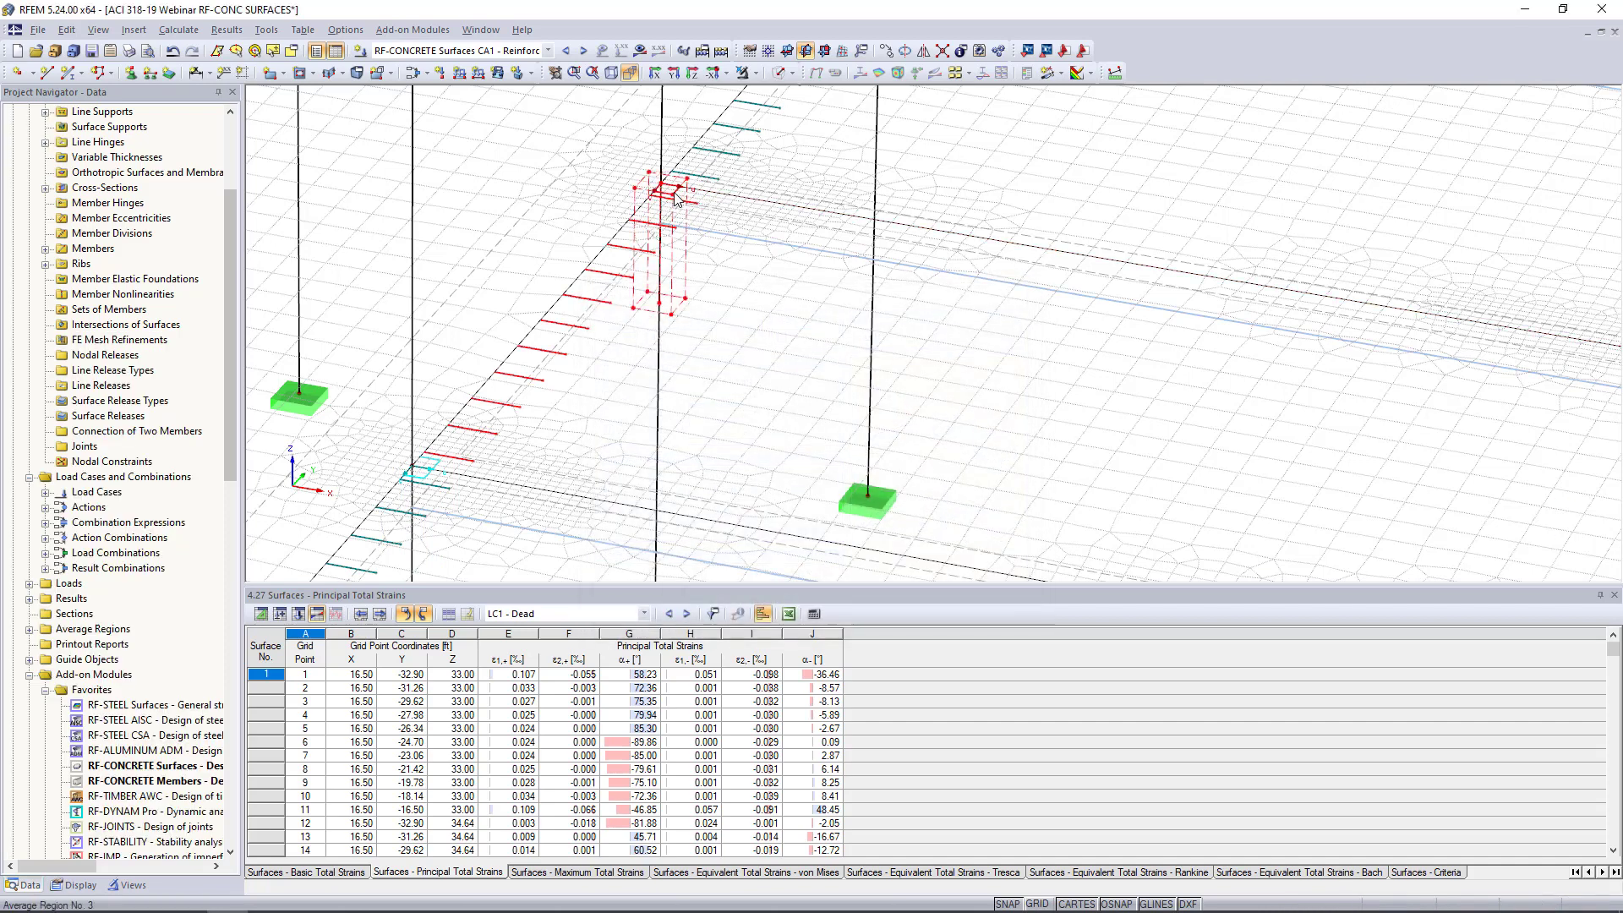
Step: Reassign the third average region to surfaces 16 and 18
{"action": "double_click", "coordinate": [675, 193]}
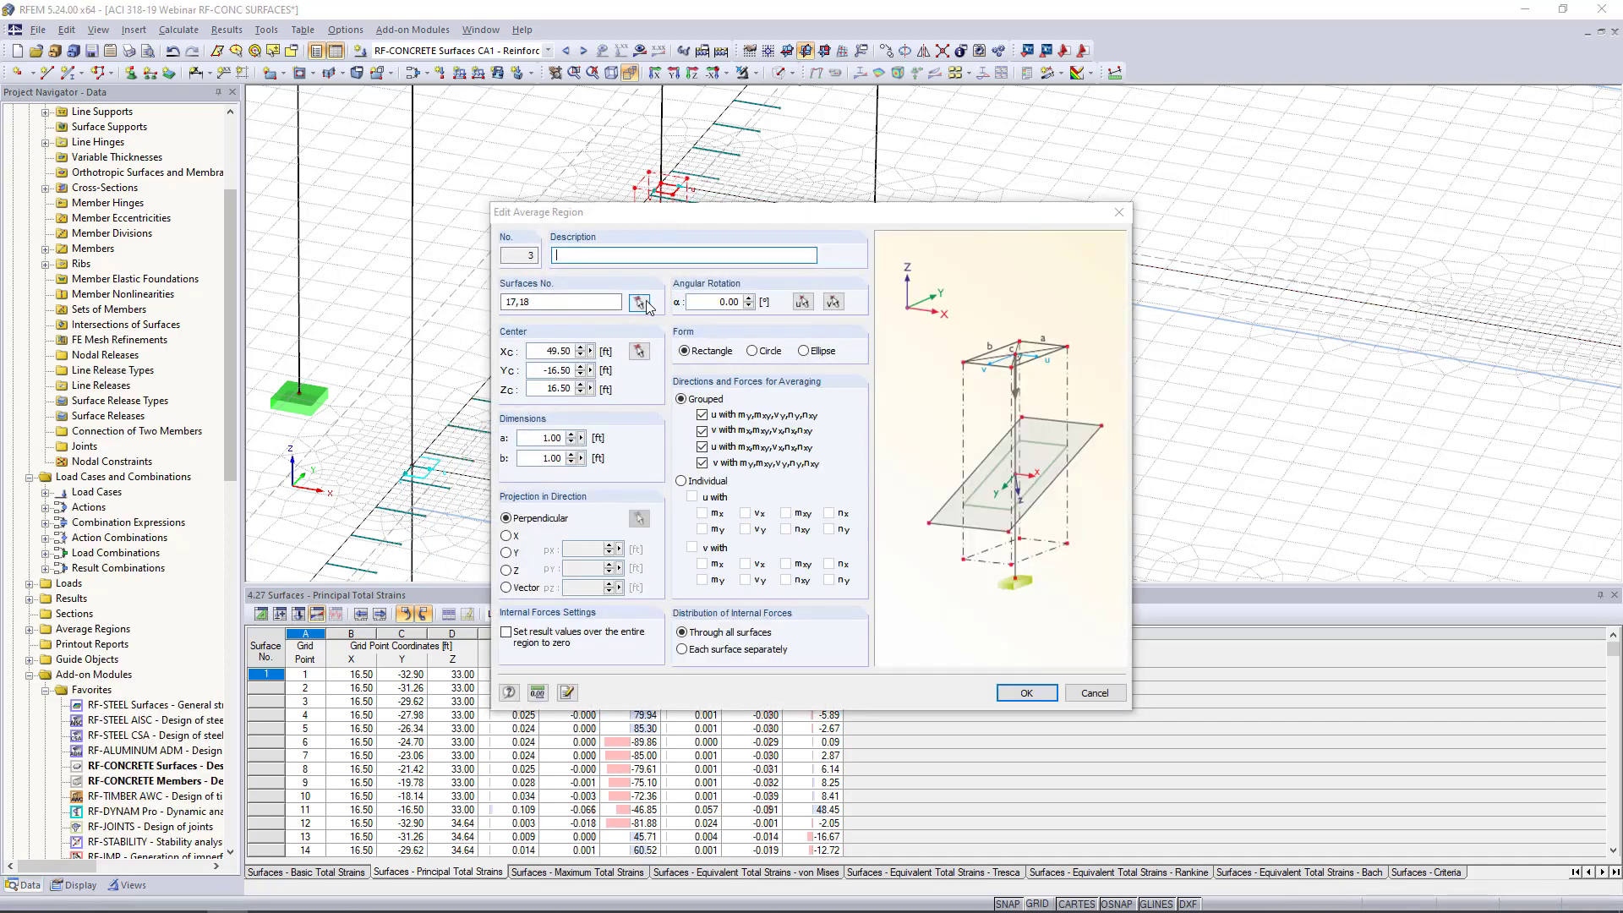
{"action": "left_click", "coordinate": [640, 302]}
{"action": "left_click", "coordinate": [93, 164]}
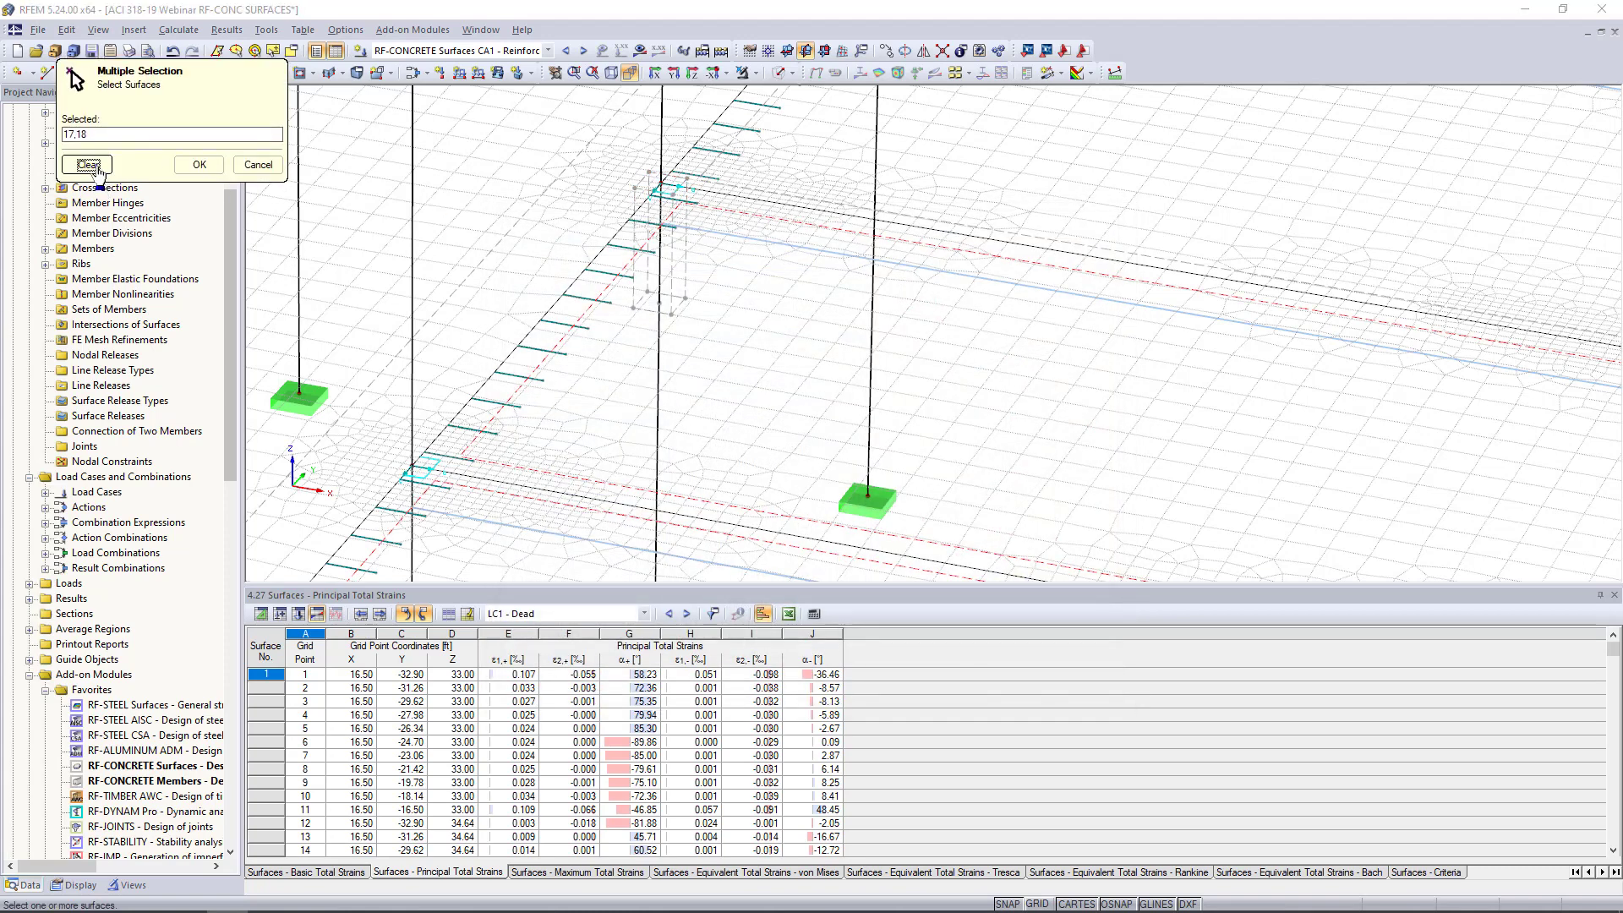
{"action": "left_click", "coordinate": [824, 207]}
{"action": "left_click", "coordinate": [199, 164]}
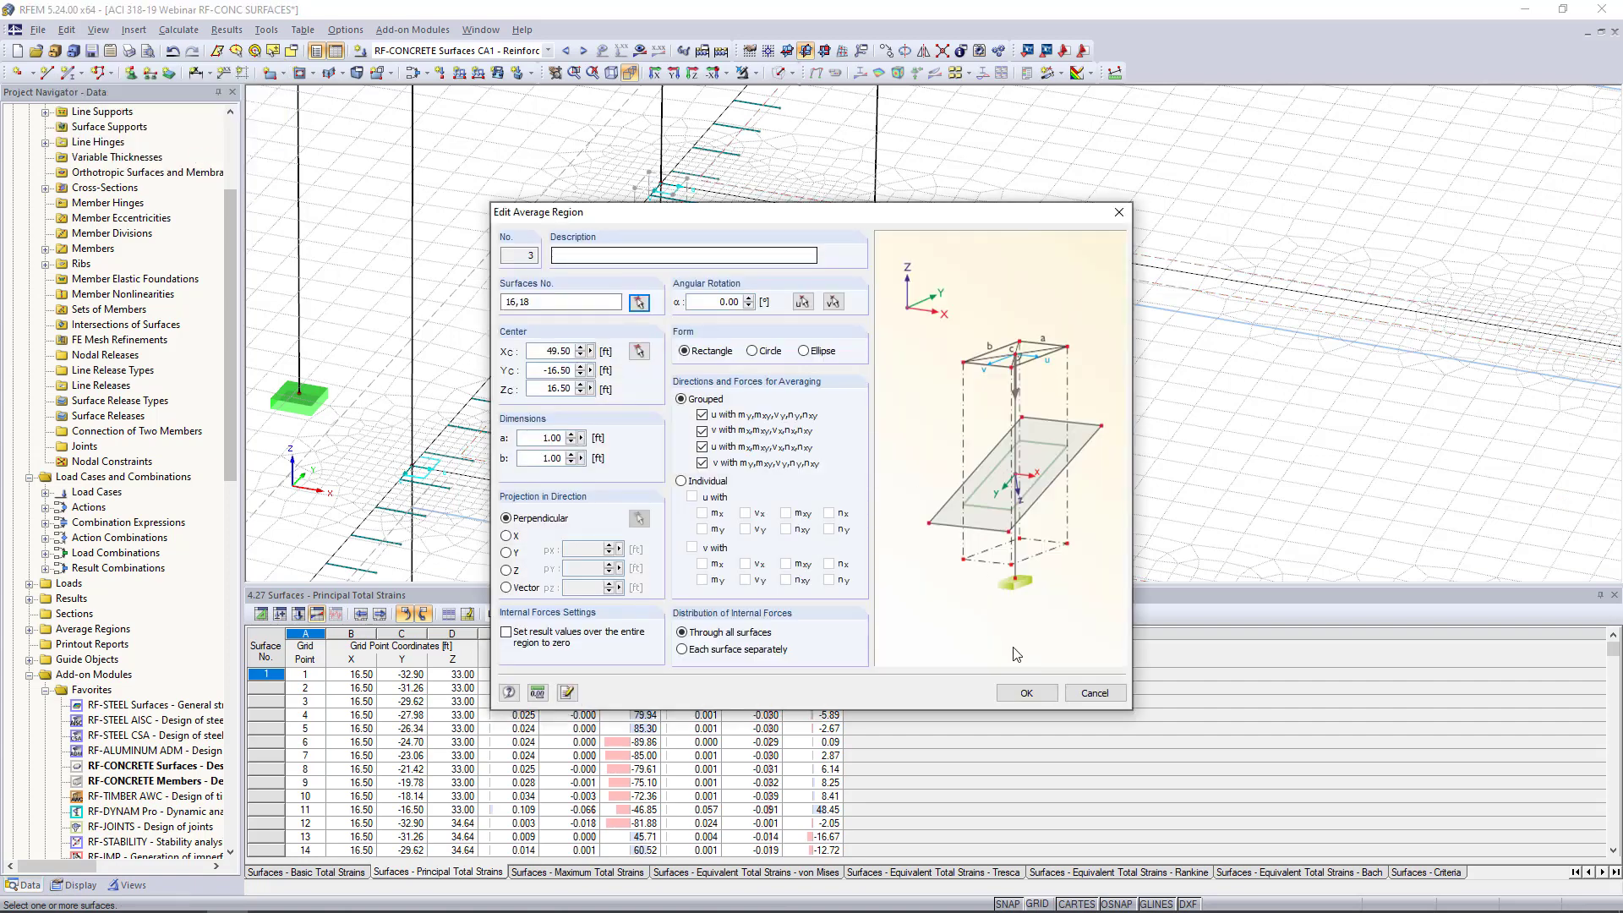
{"action": "left_click", "coordinate": [1072, 705]}
Step: Copy the third average region to the far corner column on the hinged line and assign it to surface 16 only
{"action": "middle_click_drag", "start_coordinate": [888, 263], "coordinate": [712, 512]}
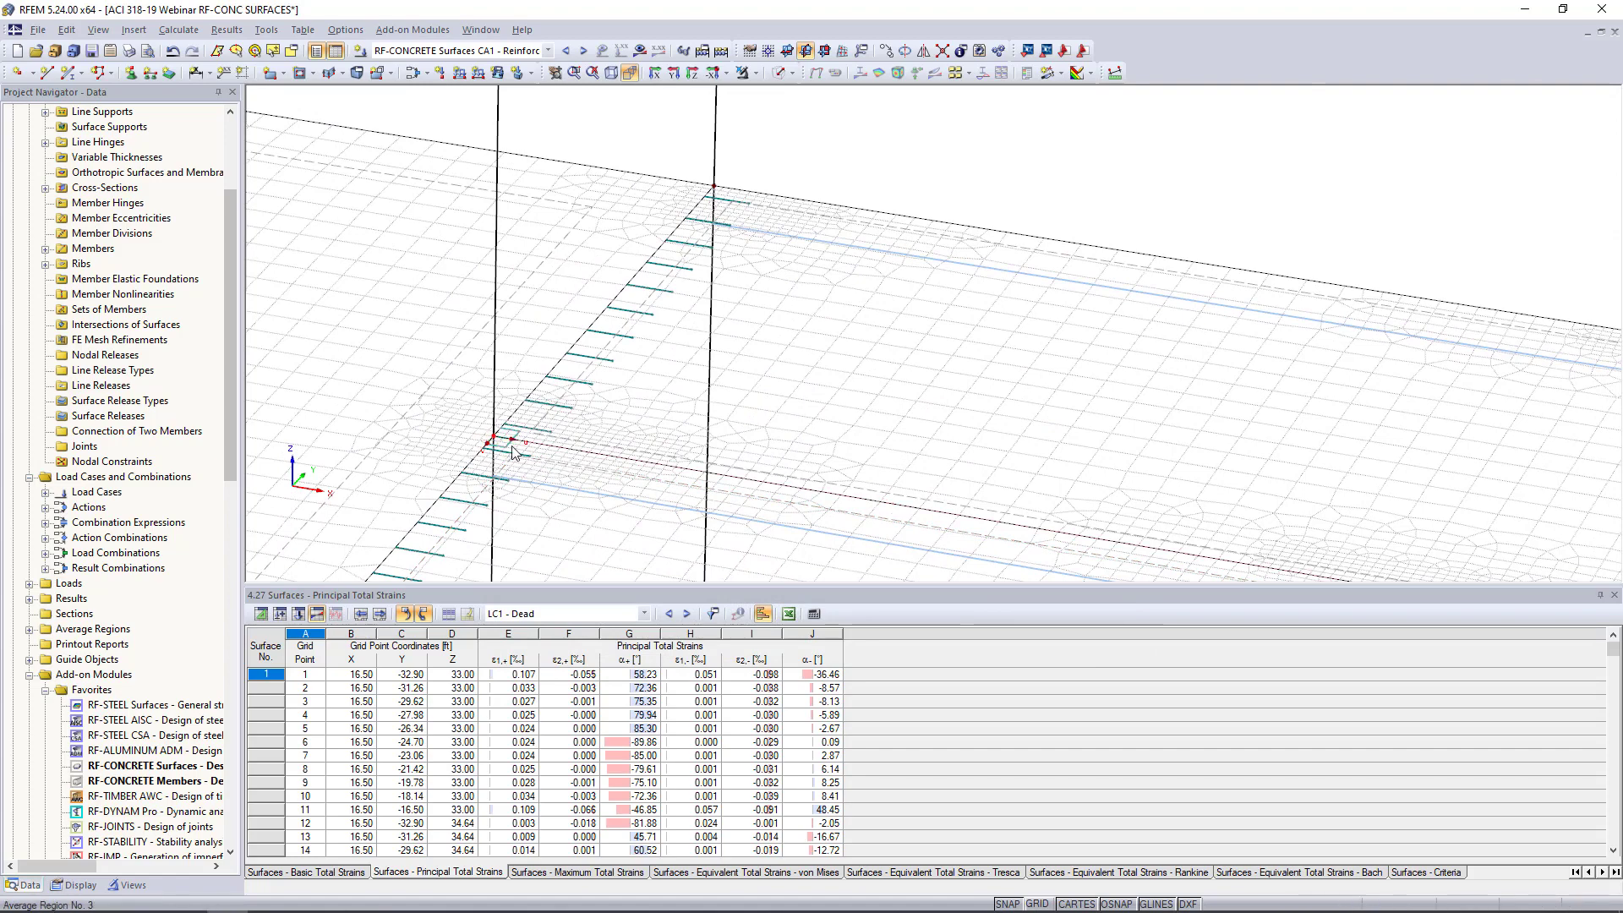
{"action": "left_click_drag", "start_coordinate": [499, 448], "coordinate": [725, 196]}
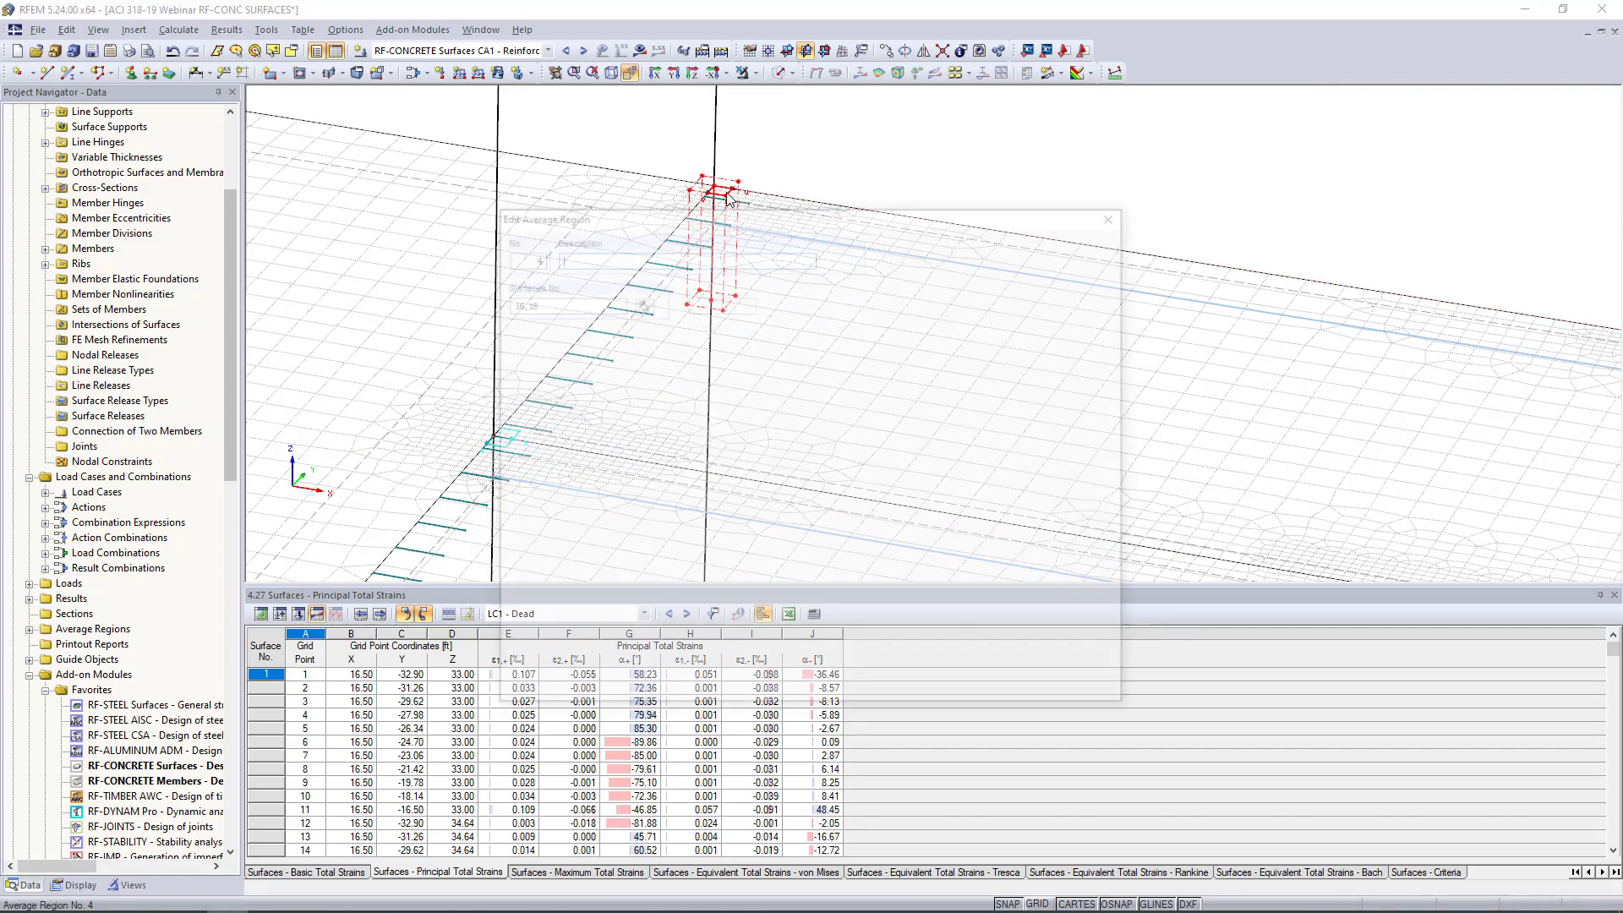
{"action": "left_click", "coordinate": [728, 196]}
{"action": "left_click", "coordinate": [640, 302]}
{"action": "left_click", "coordinate": [87, 164]}
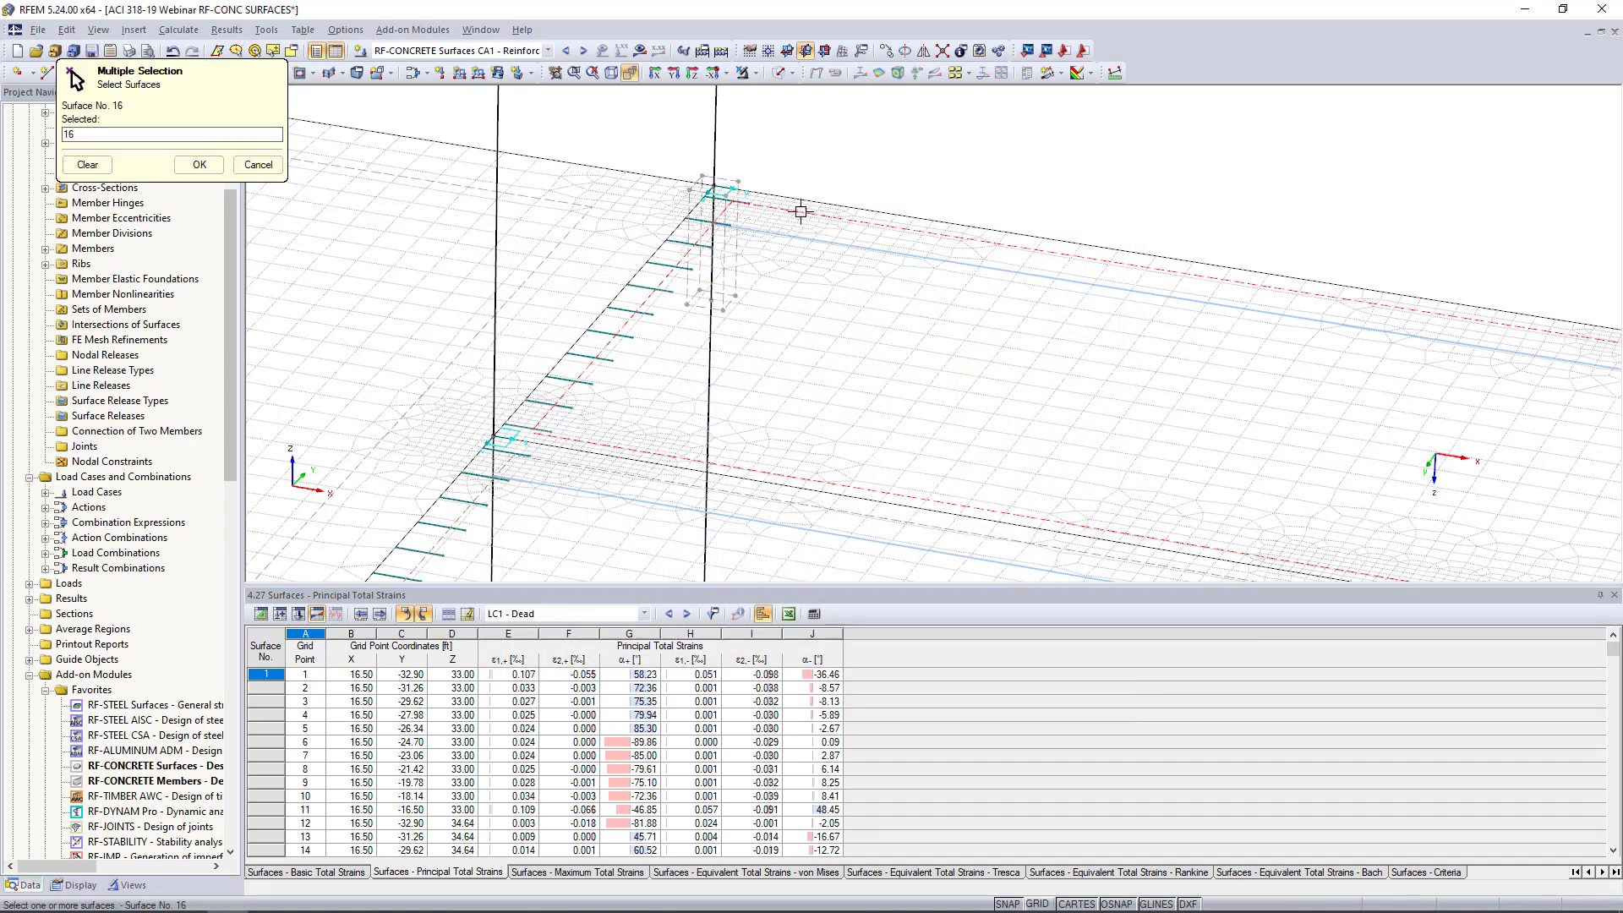
{"action": "key", "text": "Return"}
{"action": "left_click", "coordinate": [1021, 692]}
Step: Copy all four average regions from the hinged line to the middle row of columns under the podium slab
{"action": "scroll", "coordinate": [801, 341], "scroll_direction": "down", "scroll_amount": 3}
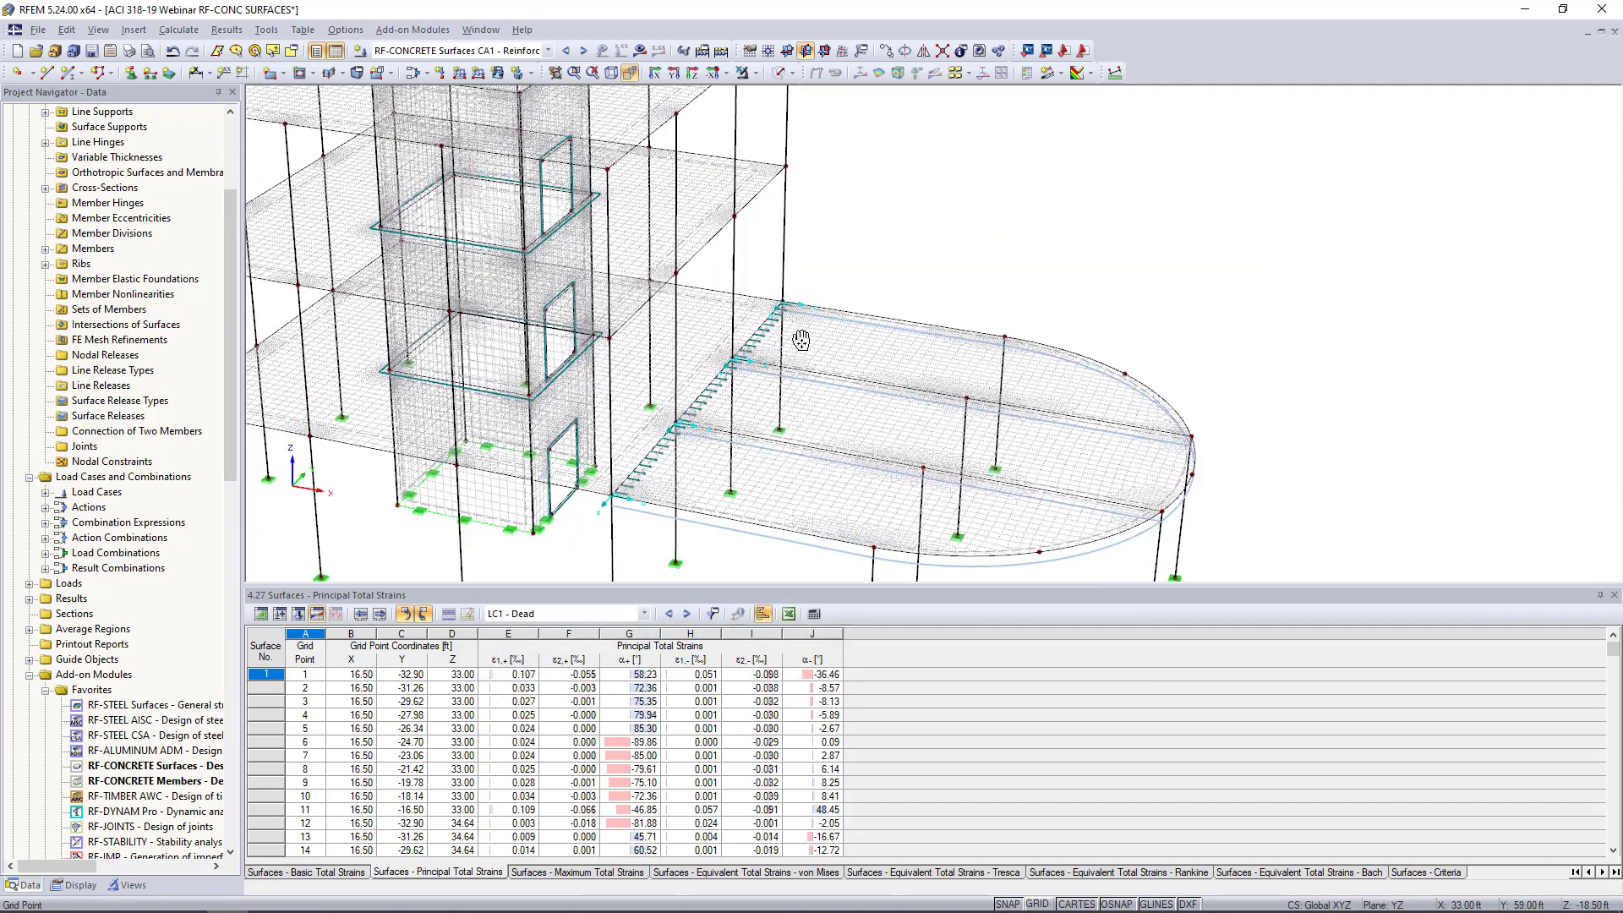
{"action": "scroll", "coordinate": [681, 460], "scroll_direction": "up", "scroll_amount": 5}
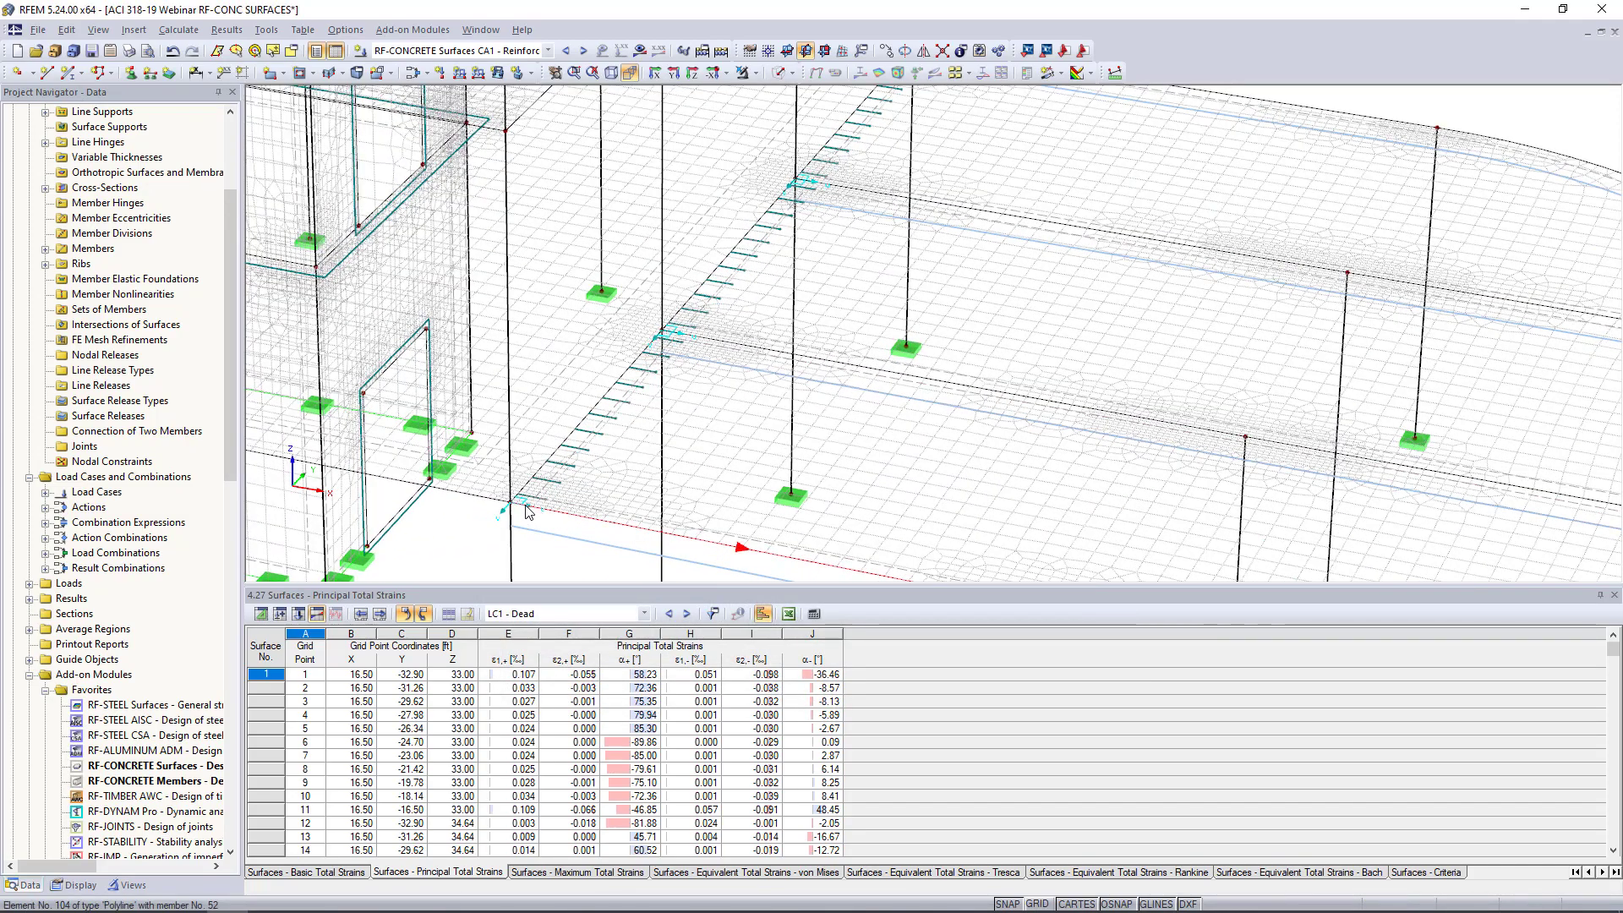
{"action": "left_click", "coordinate": [517, 507]}
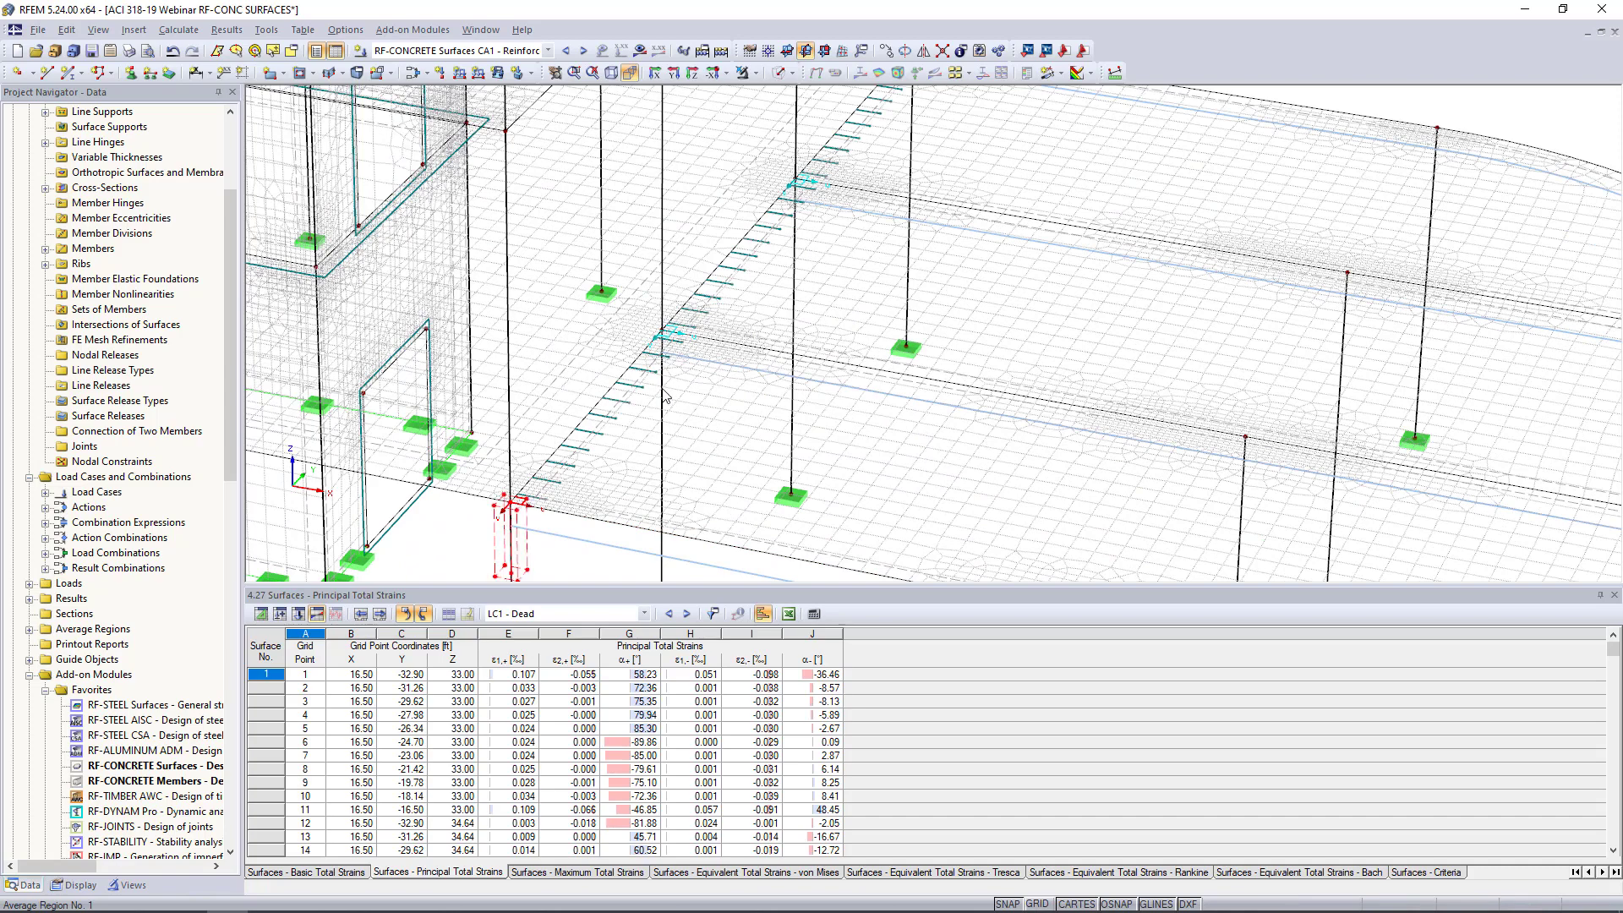
{"action": "left_click", "coordinate": [672, 334], "text": "ctrl"}
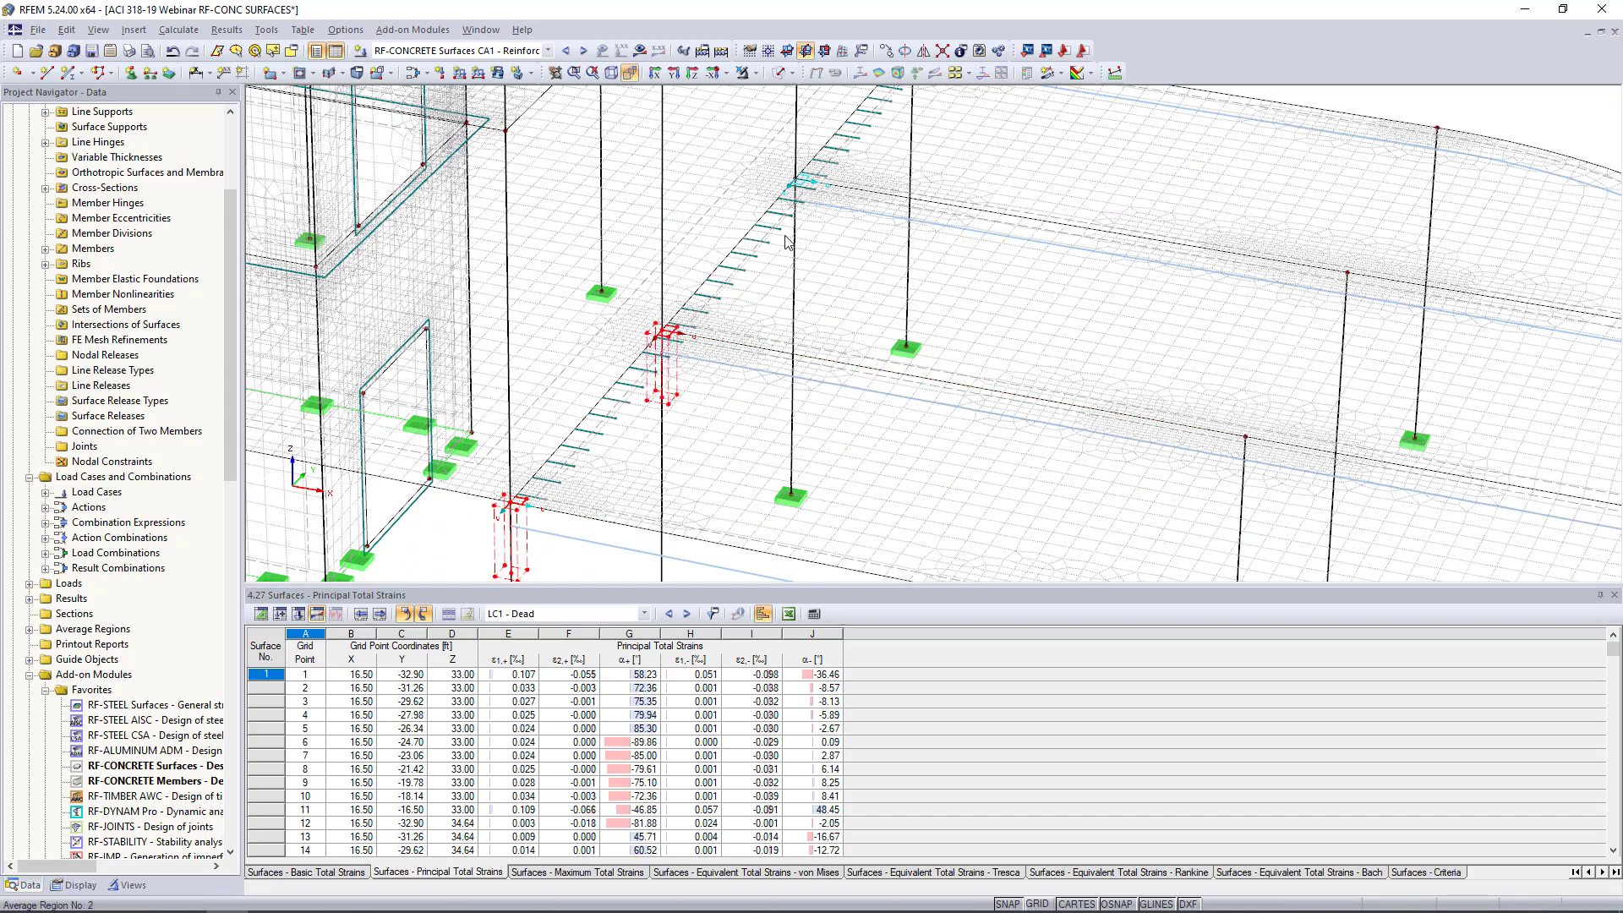
{"action": "left_click", "coordinate": [797, 182], "text": "ctrl"}
{"action": "middle_click_drag", "start_coordinate": [946, 180], "coordinate": [858, 325]}
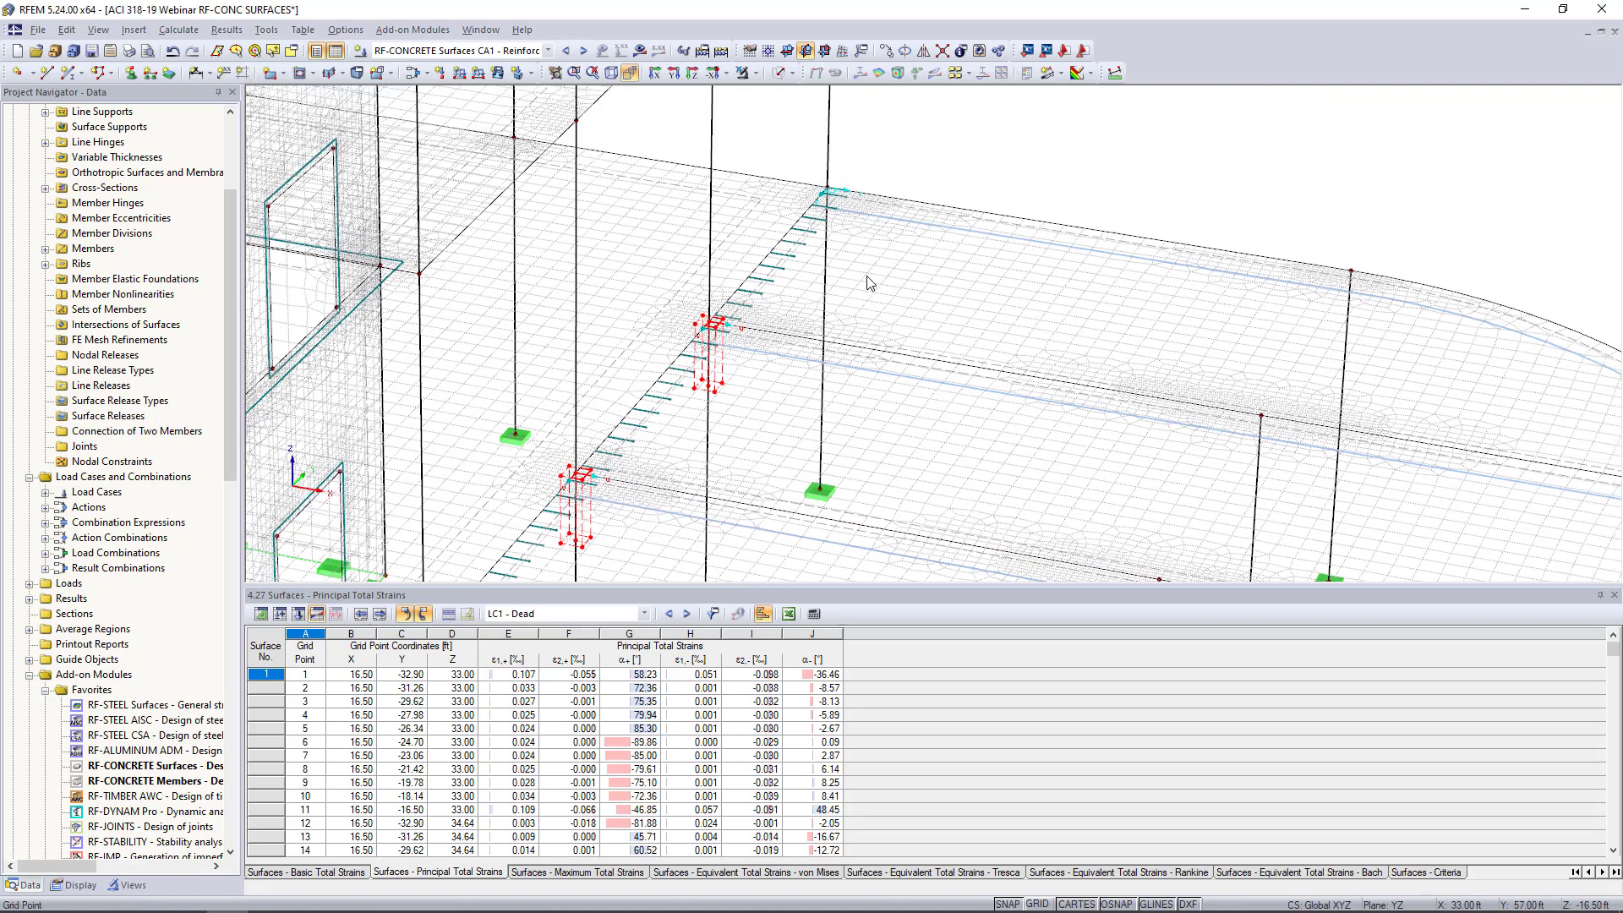
{"action": "left_click", "coordinate": [841, 198], "text": "ctrl"}
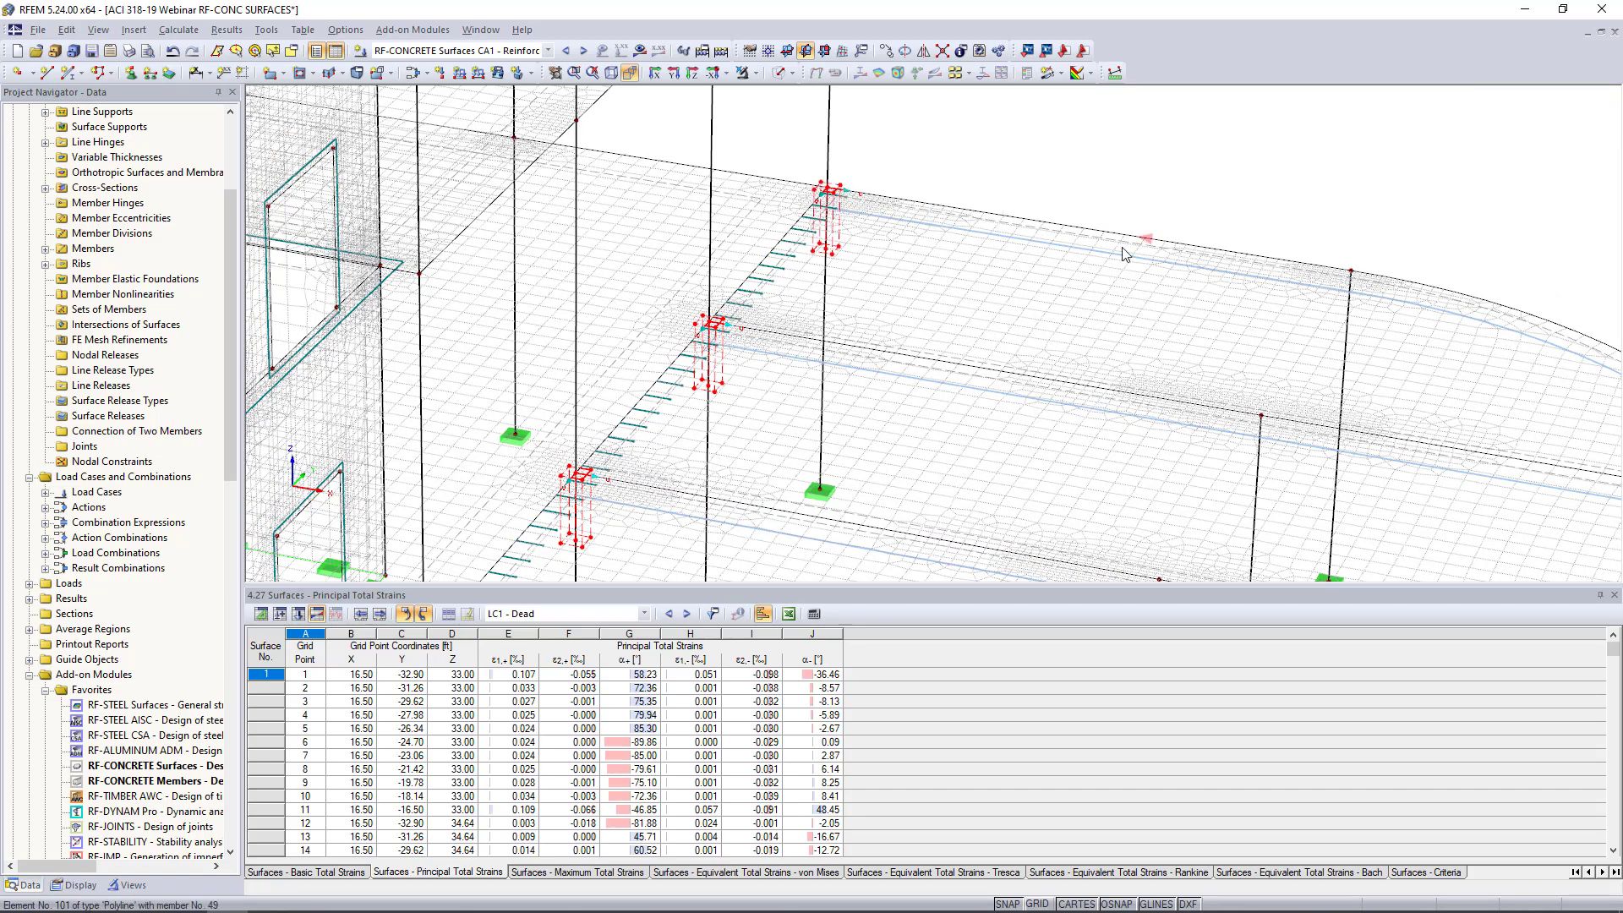
{"action": "middle_click_drag", "start_coordinate": [1184, 202], "coordinate": [871, 169]}
{"action": "left_click_drag", "start_coordinate": [534, 149], "coordinate": [1060, 234], "text": "ctrl"}
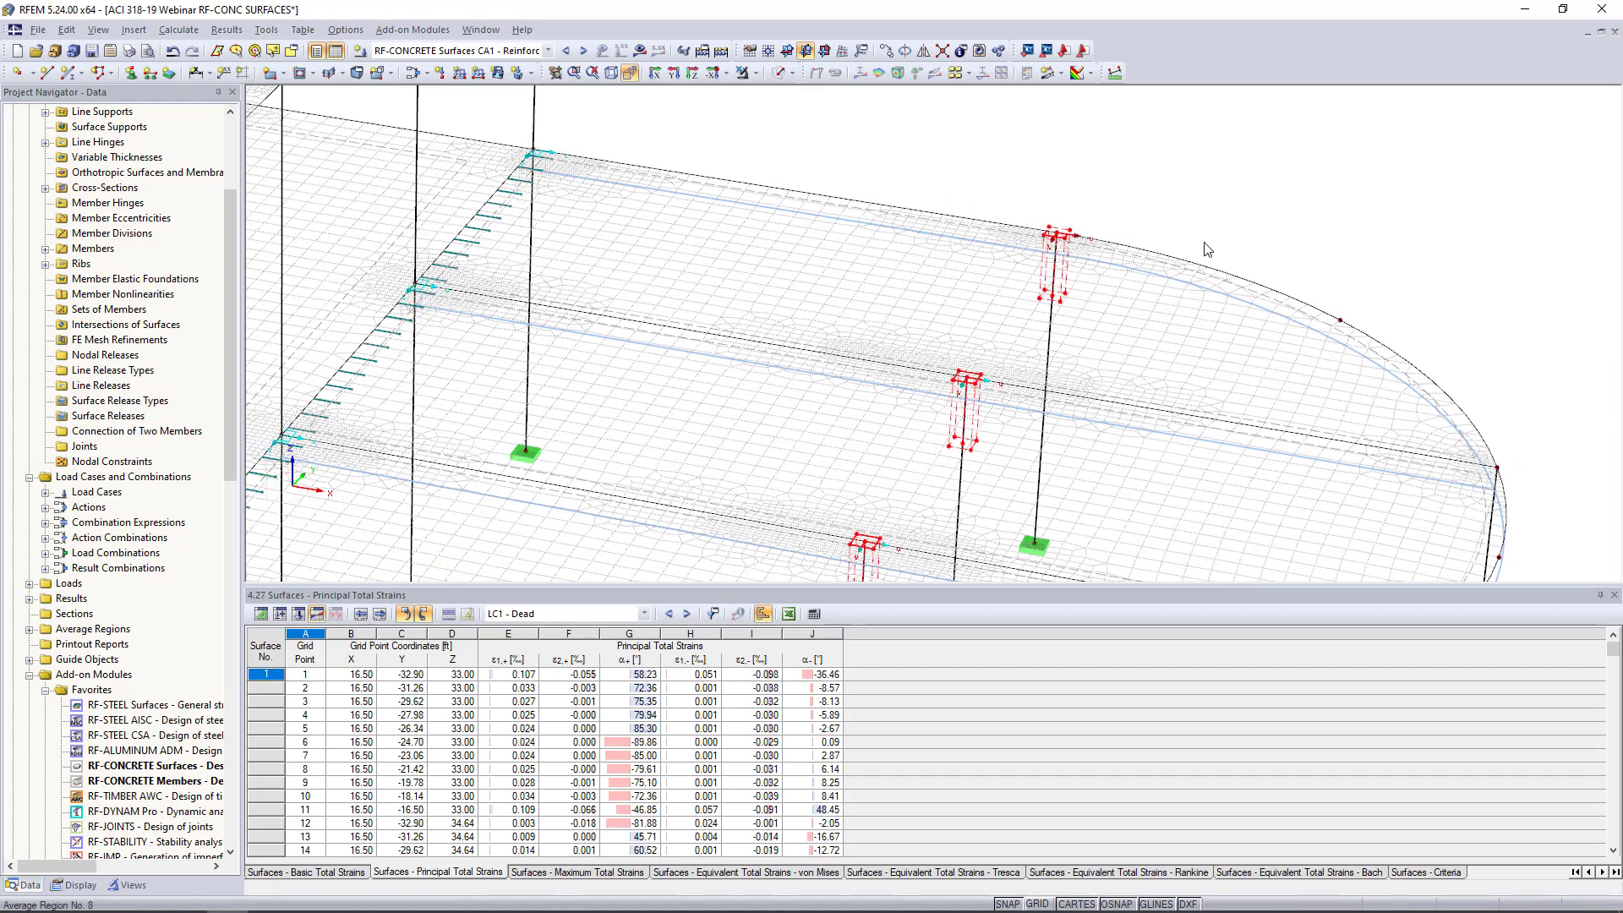
Step: Copy the two inner average regions of the middle row to the two columns at the podium slab's curved end
{"action": "middle_click_drag", "start_coordinate": [1326, 223], "coordinate": [1225, 146]}
{"action": "left_click", "coordinate": [1381, 236]}
{"action": "left_click", "coordinate": [870, 309]}
{"action": "left_click", "coordinate": [770, 464], "text": "ctrl"}
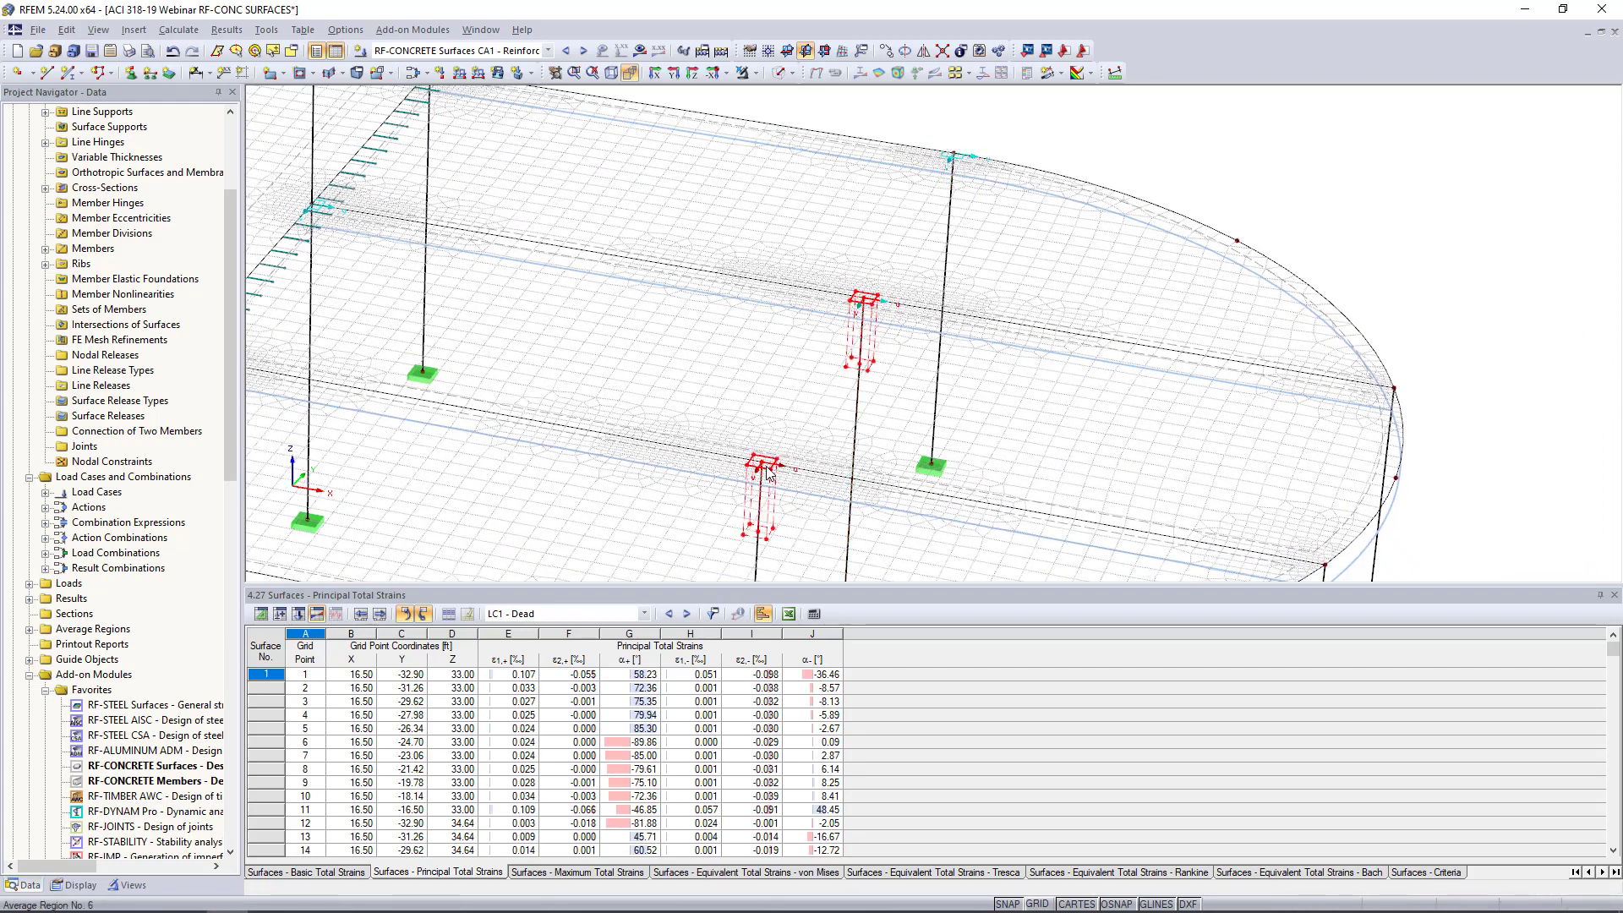
{"action": "left_click_drag", "start_coordinate": [764, 465], "coordinate": [1325, 565], "text": "ctrl"}
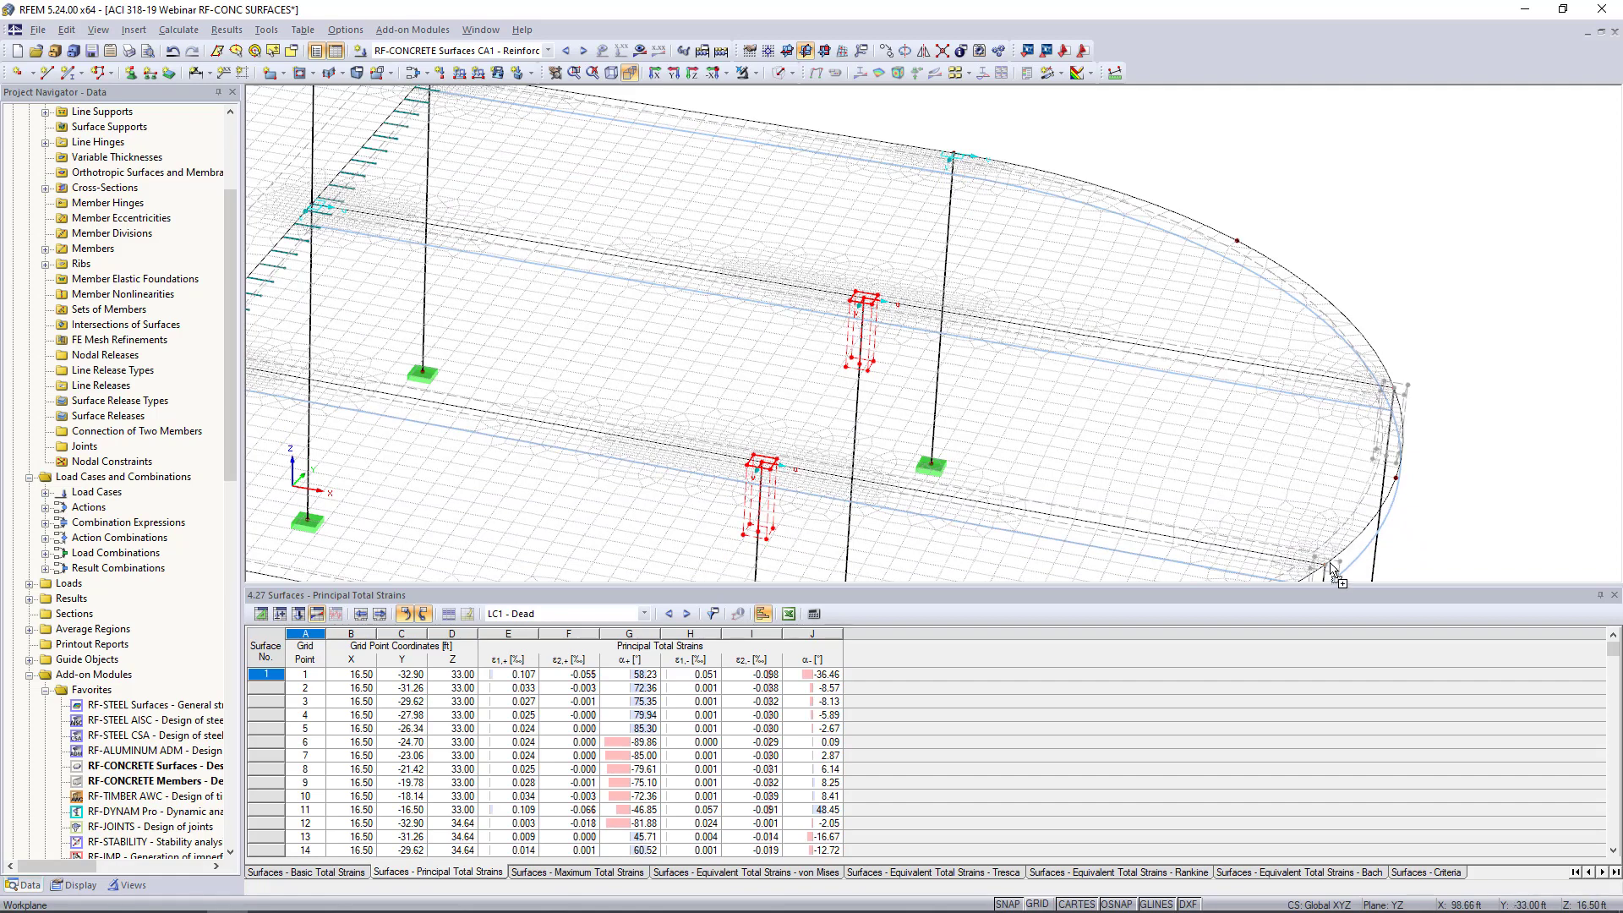
{"action": "scroll", "coordinate": [1492, 410], "scroll_direction": "down", "scroll_amount": 5}
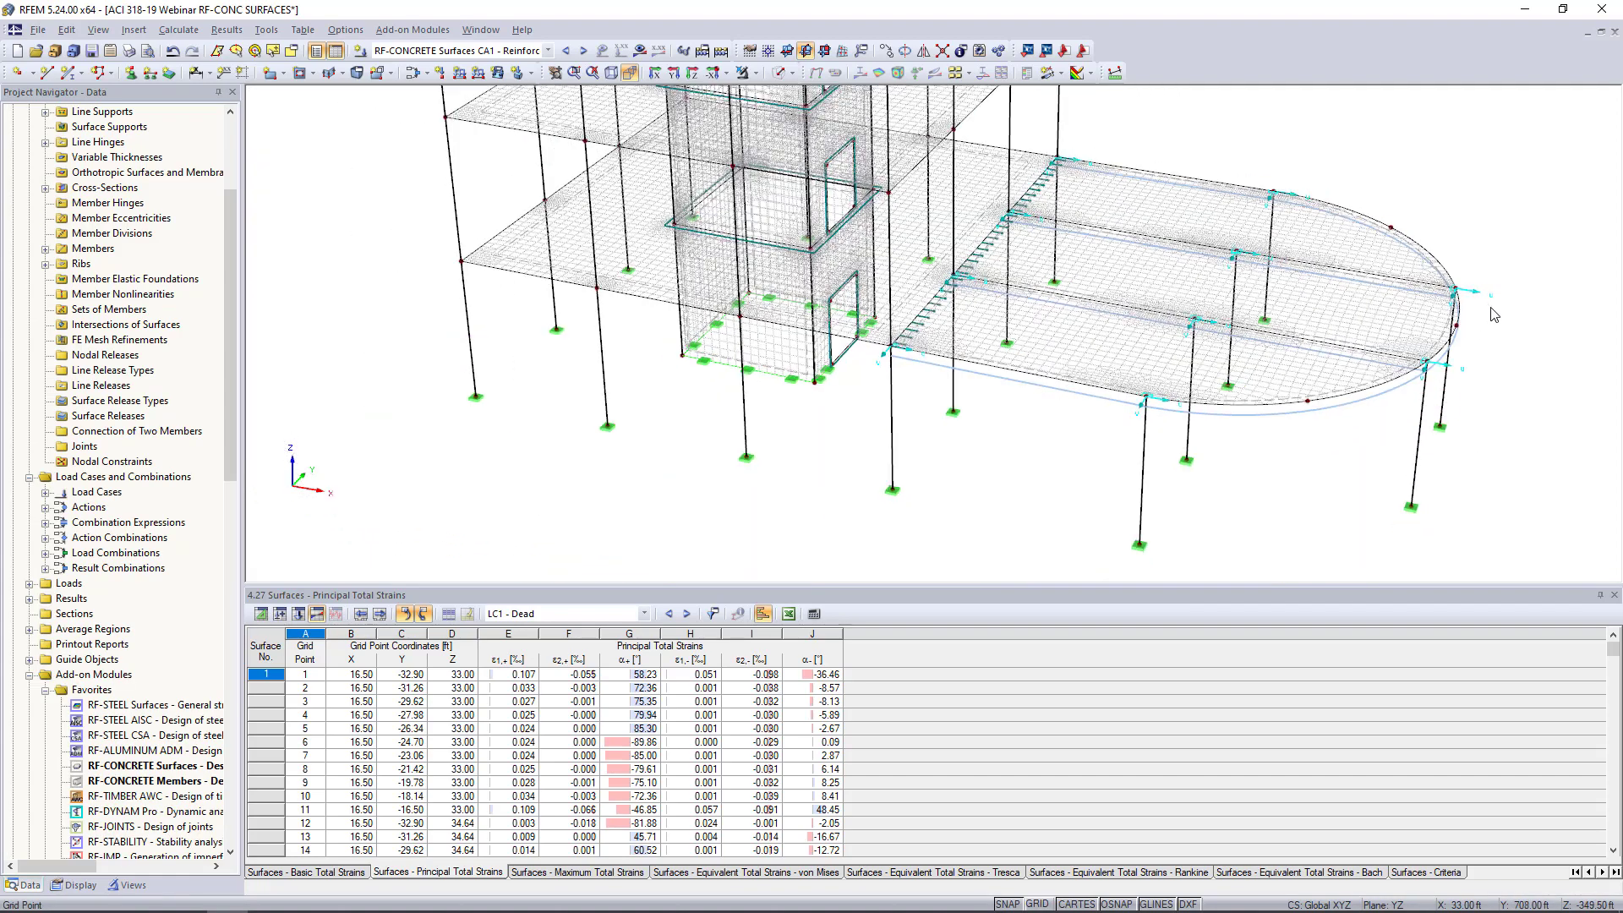
Step: Display the basic internal forces m-x, v-y and n-x on the podium slab for CO11 - D + L1 + 0.6W and examine the peaks at the columns
{"action": "middle_click_drag", "start_coordinate": [1429, 378], "coordinate": [1118, 464]}
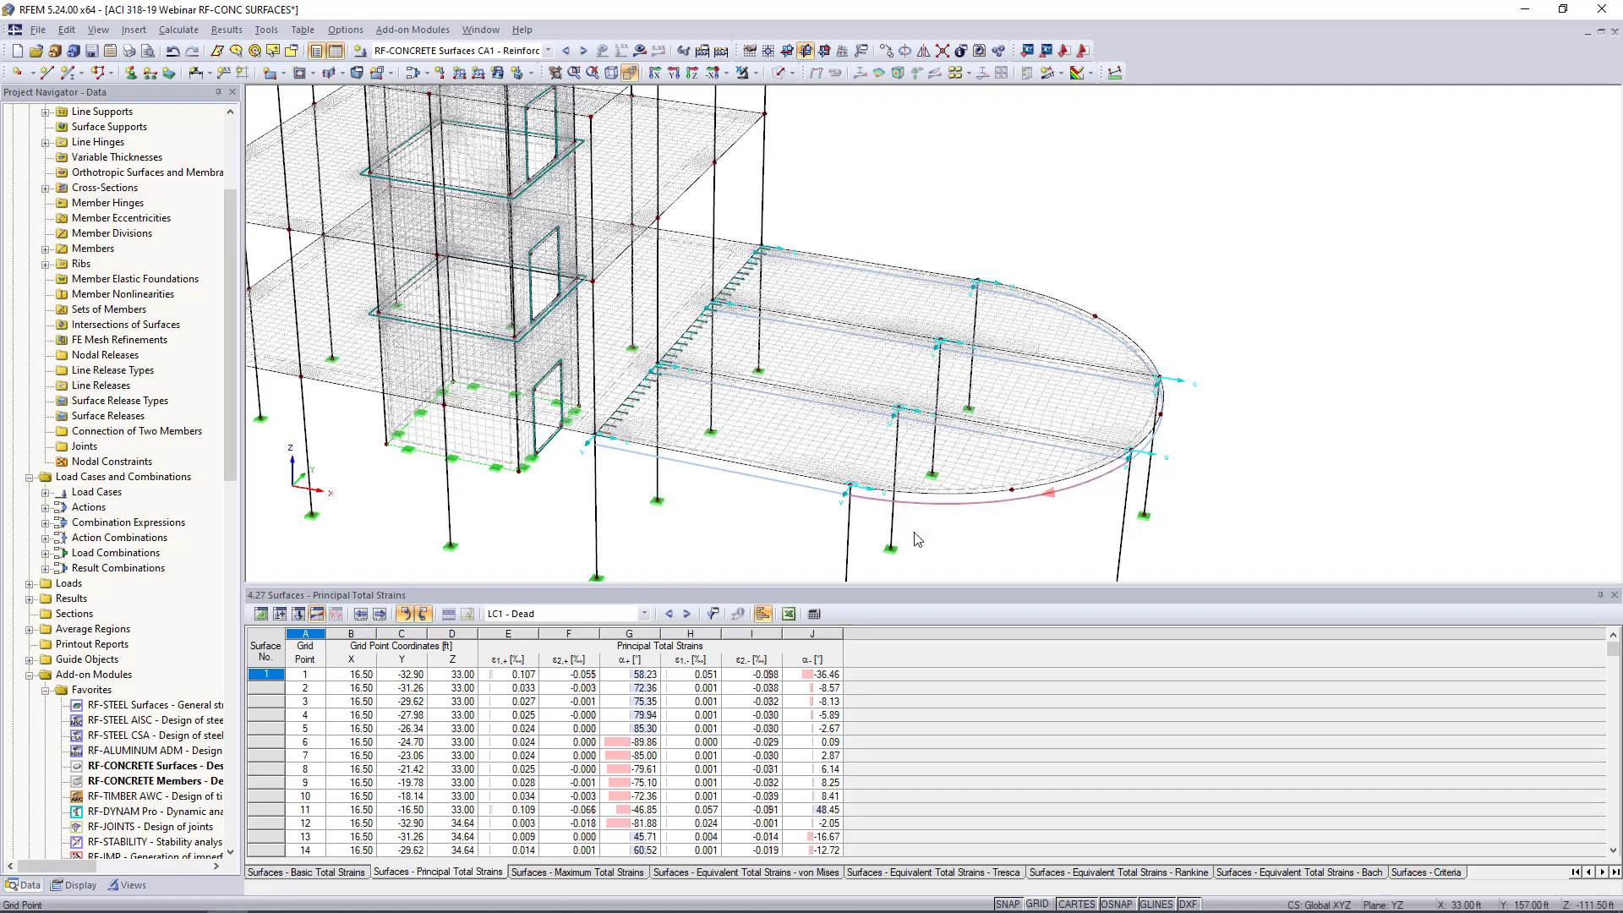
{"action": "scroll", "coordinate": [848, 495], "scroll_direction": "up", "scroll_amount": 4}
{"action": "middle_click_drag", "start_coordinate": [848, 497], "coordinate": [786, 476]}
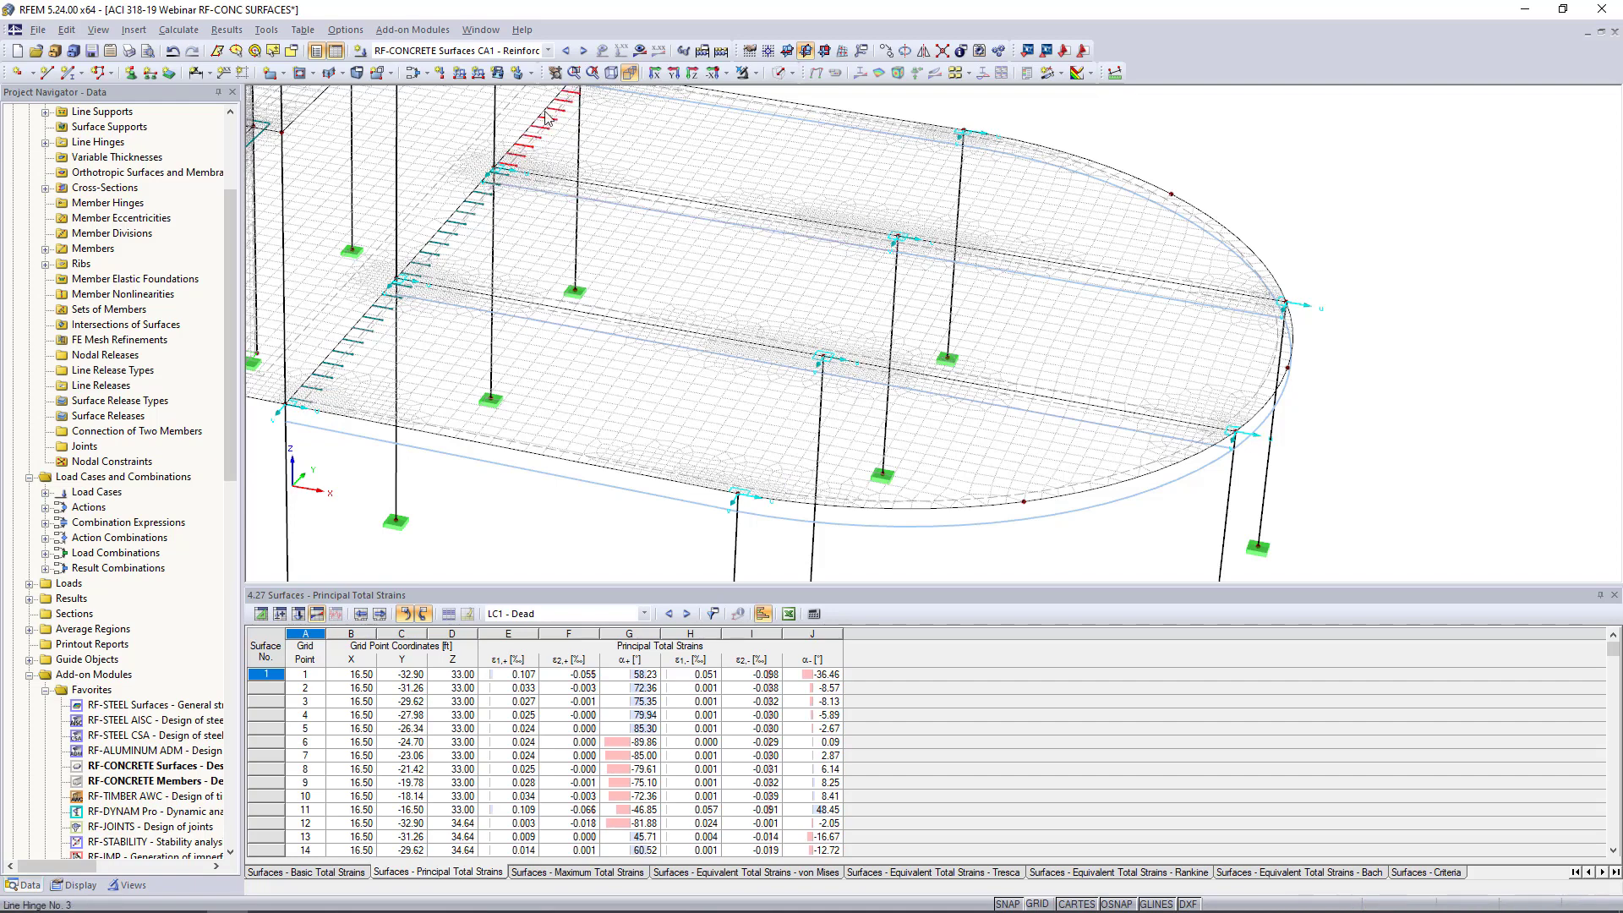
{"action": "left_click", "coordinate": [547, 51]}
{"action": "left_click", "coordinate": [483, 220]}
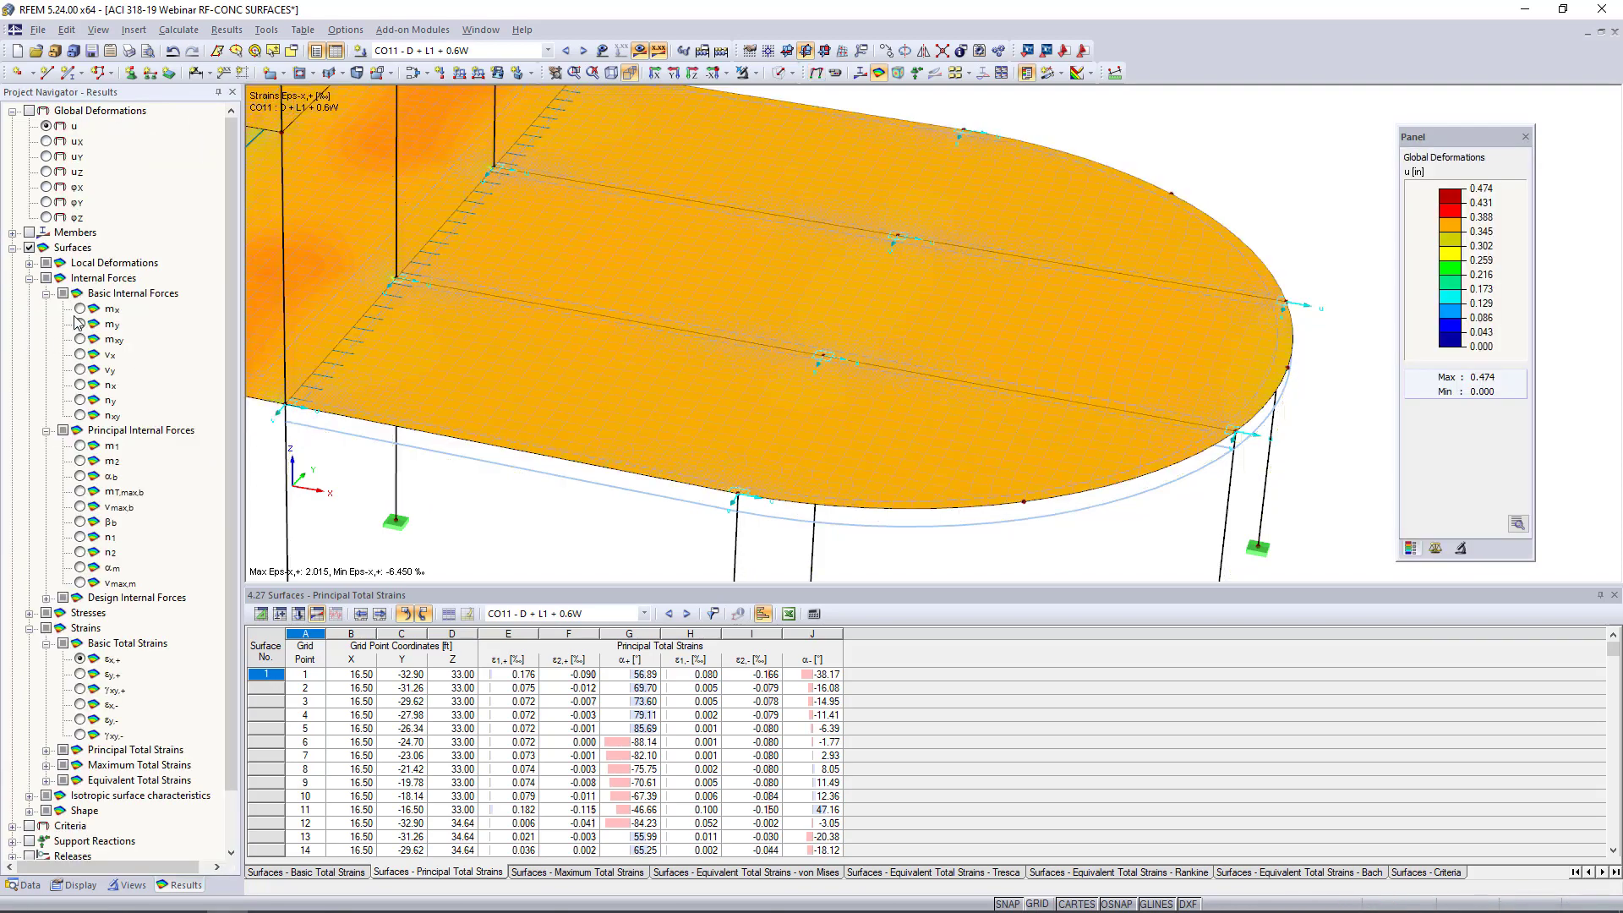
{"action": "left_click", "coordinate": [81, 308]}
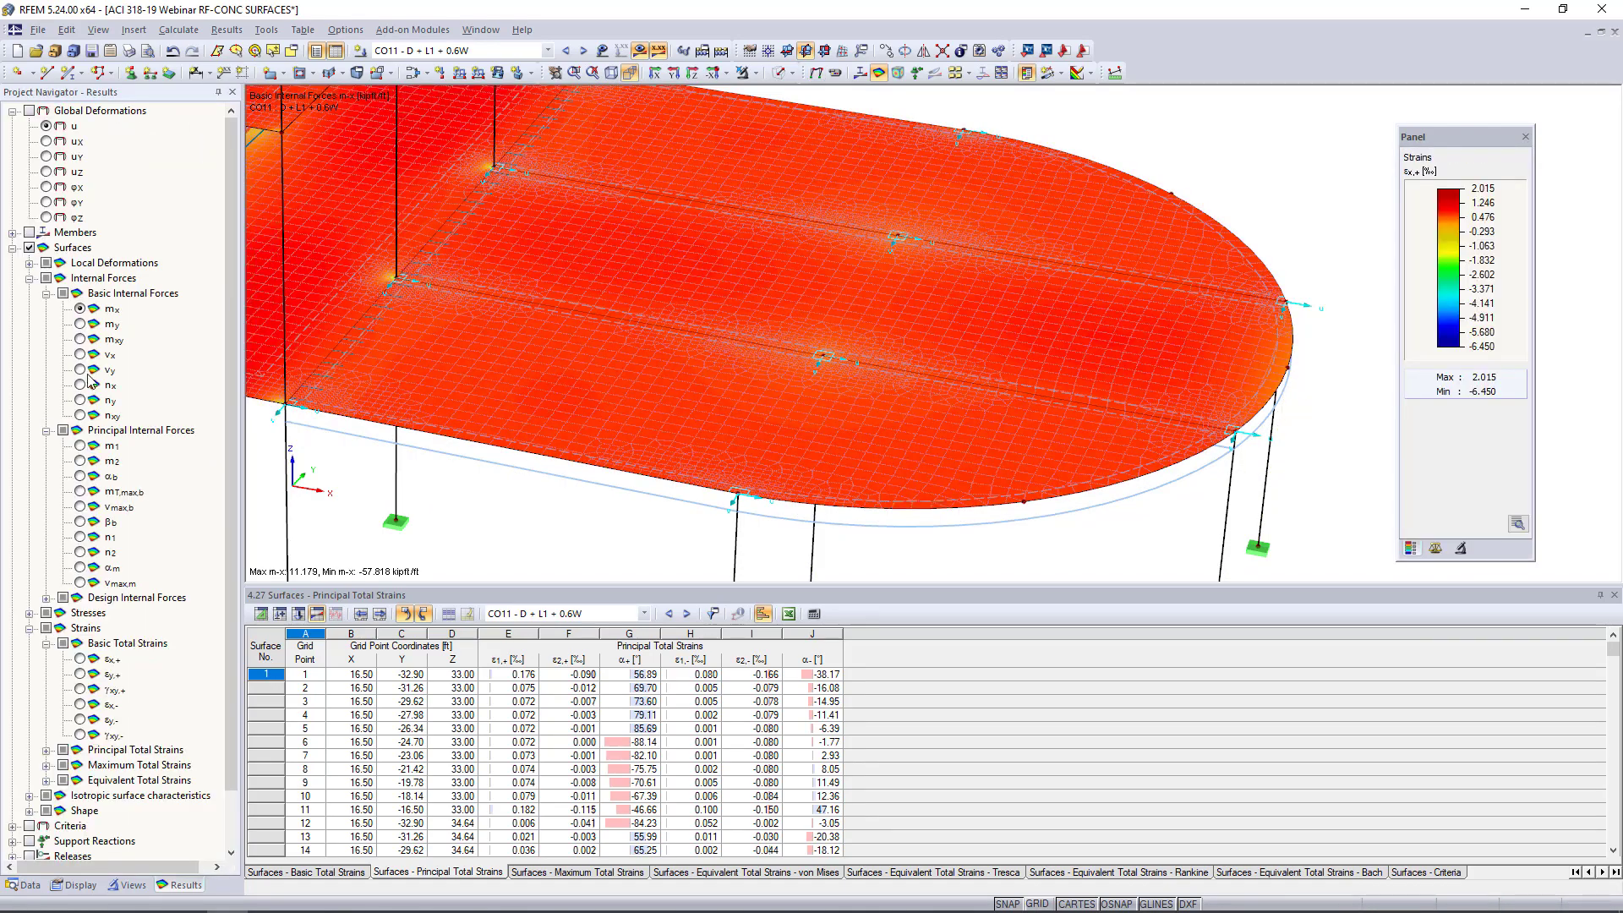
{"action": "left_click", "coordinate": [80, 370]}
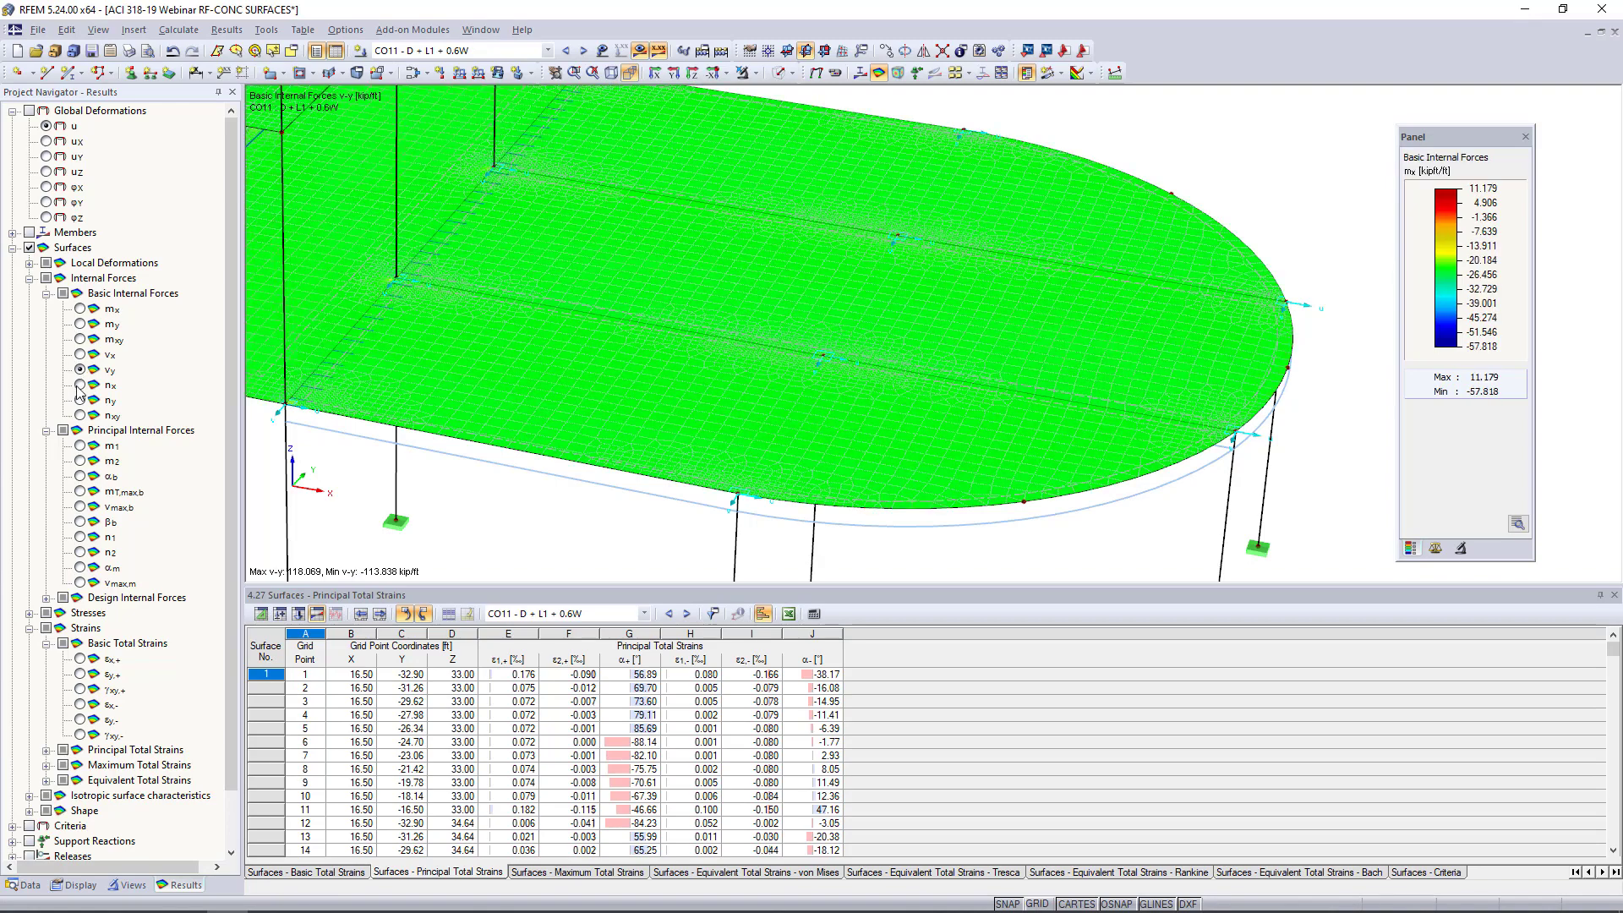
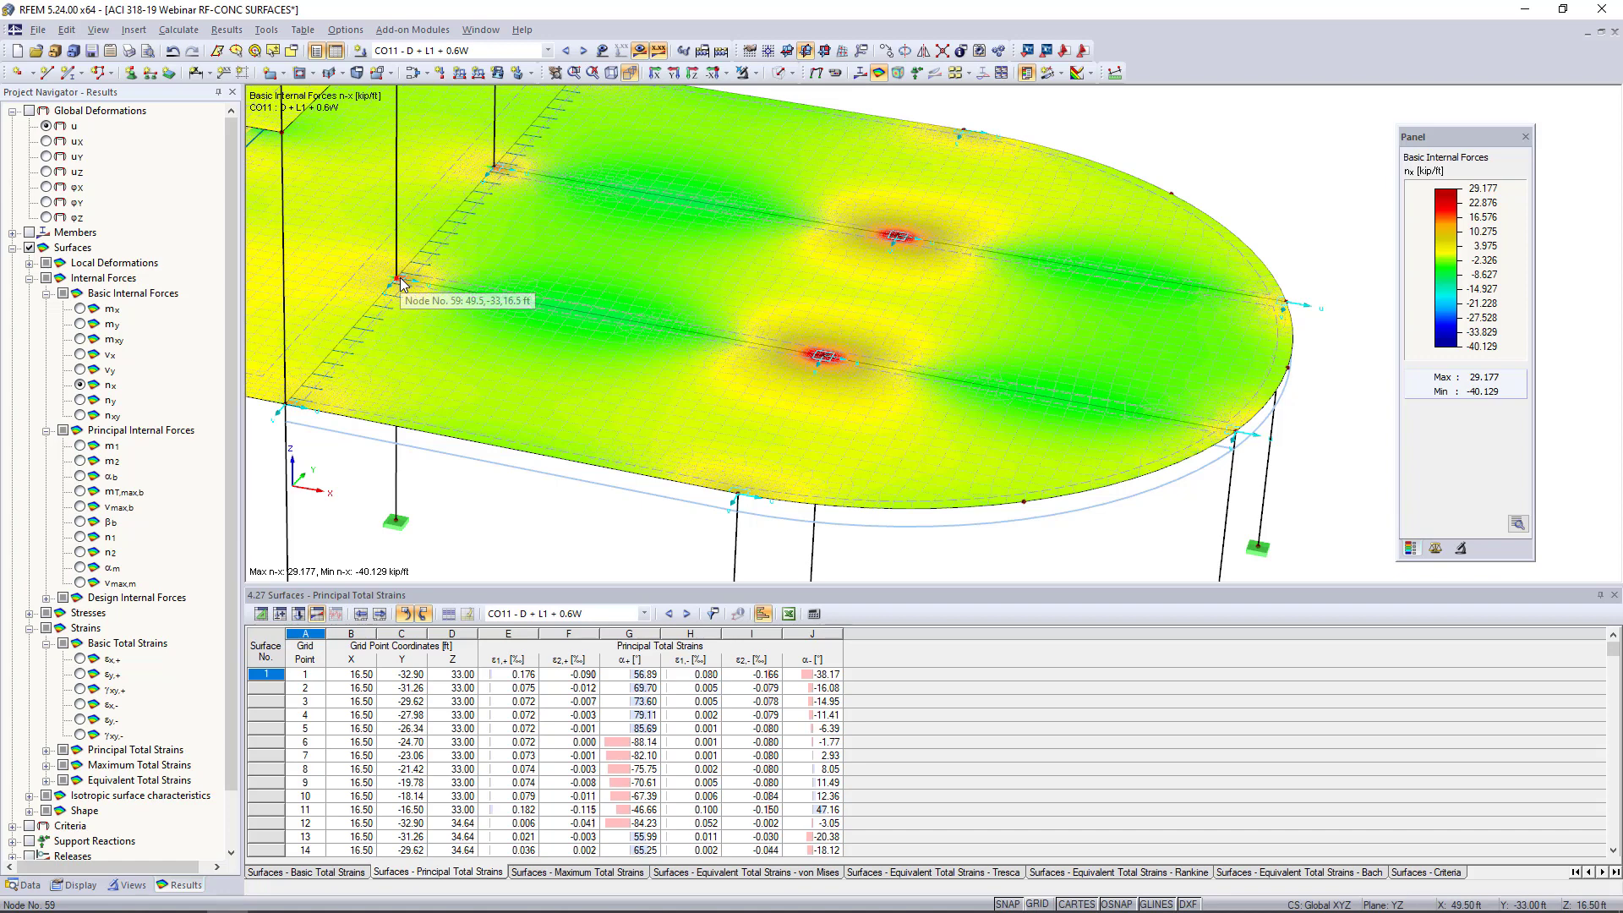
Step: Switch to the open model ACI 318-19 Webinar AVG REGIONS
{"action": "left_click", "coordinate": [480, 30]}
{"action": "left_click", "coordinate": [562, 299]}
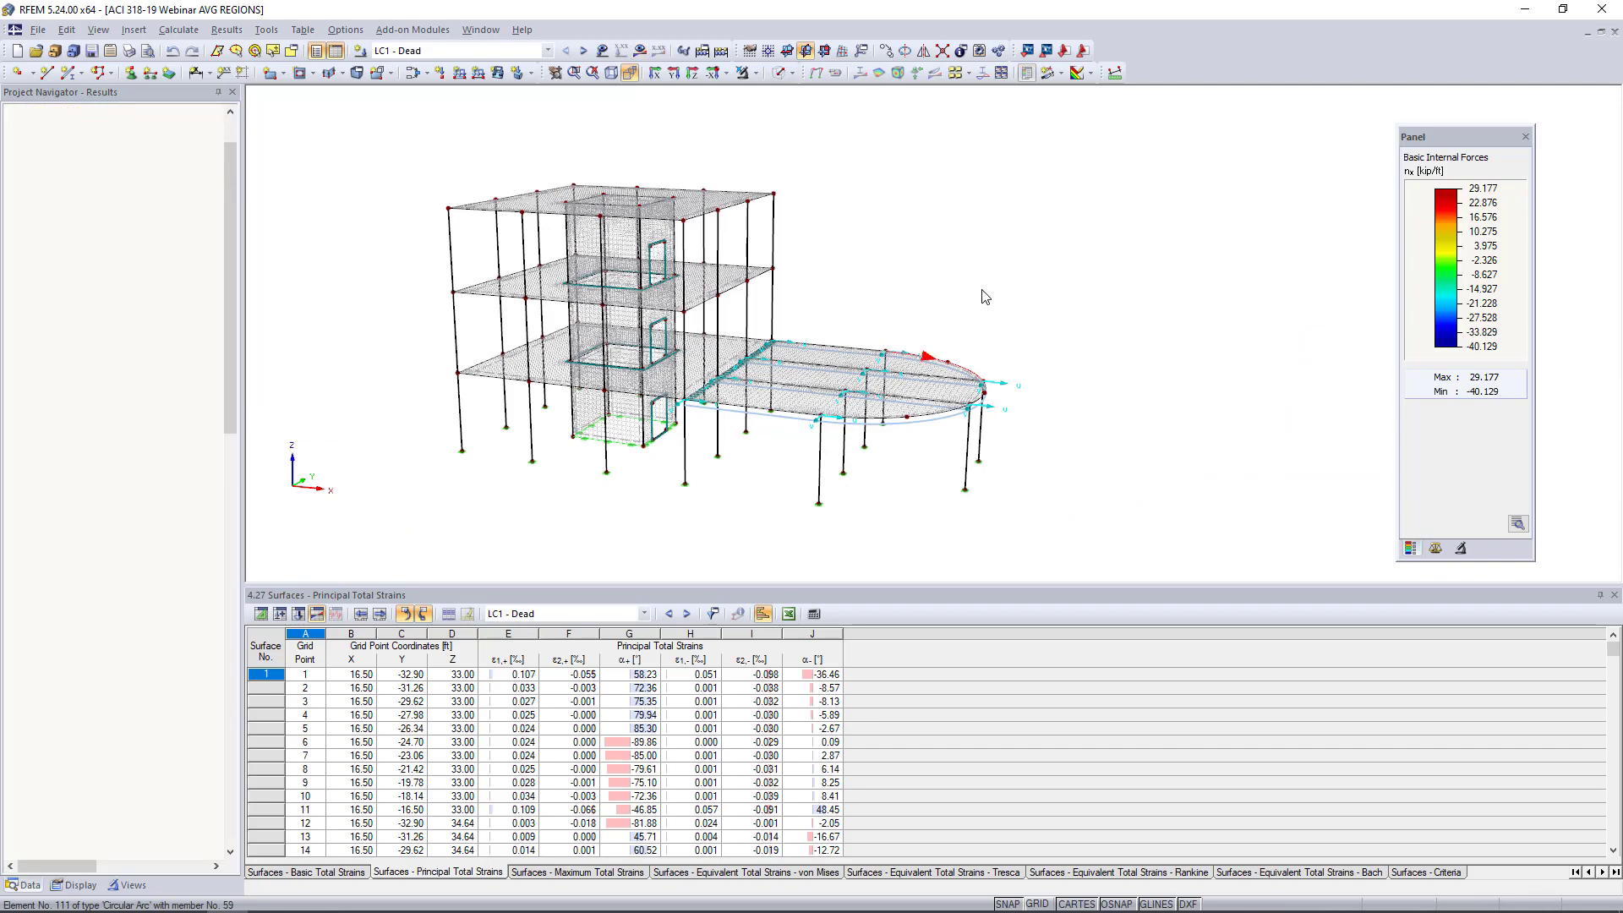
Step: Open RF-CONCRETE Surfaces and check in the details whether averaged internal forces in the defined average regions are applied to the design
{"action": "scroll", "coordinate": [185, 526], "scroll_direction": "down", "scroll_amount": 5}
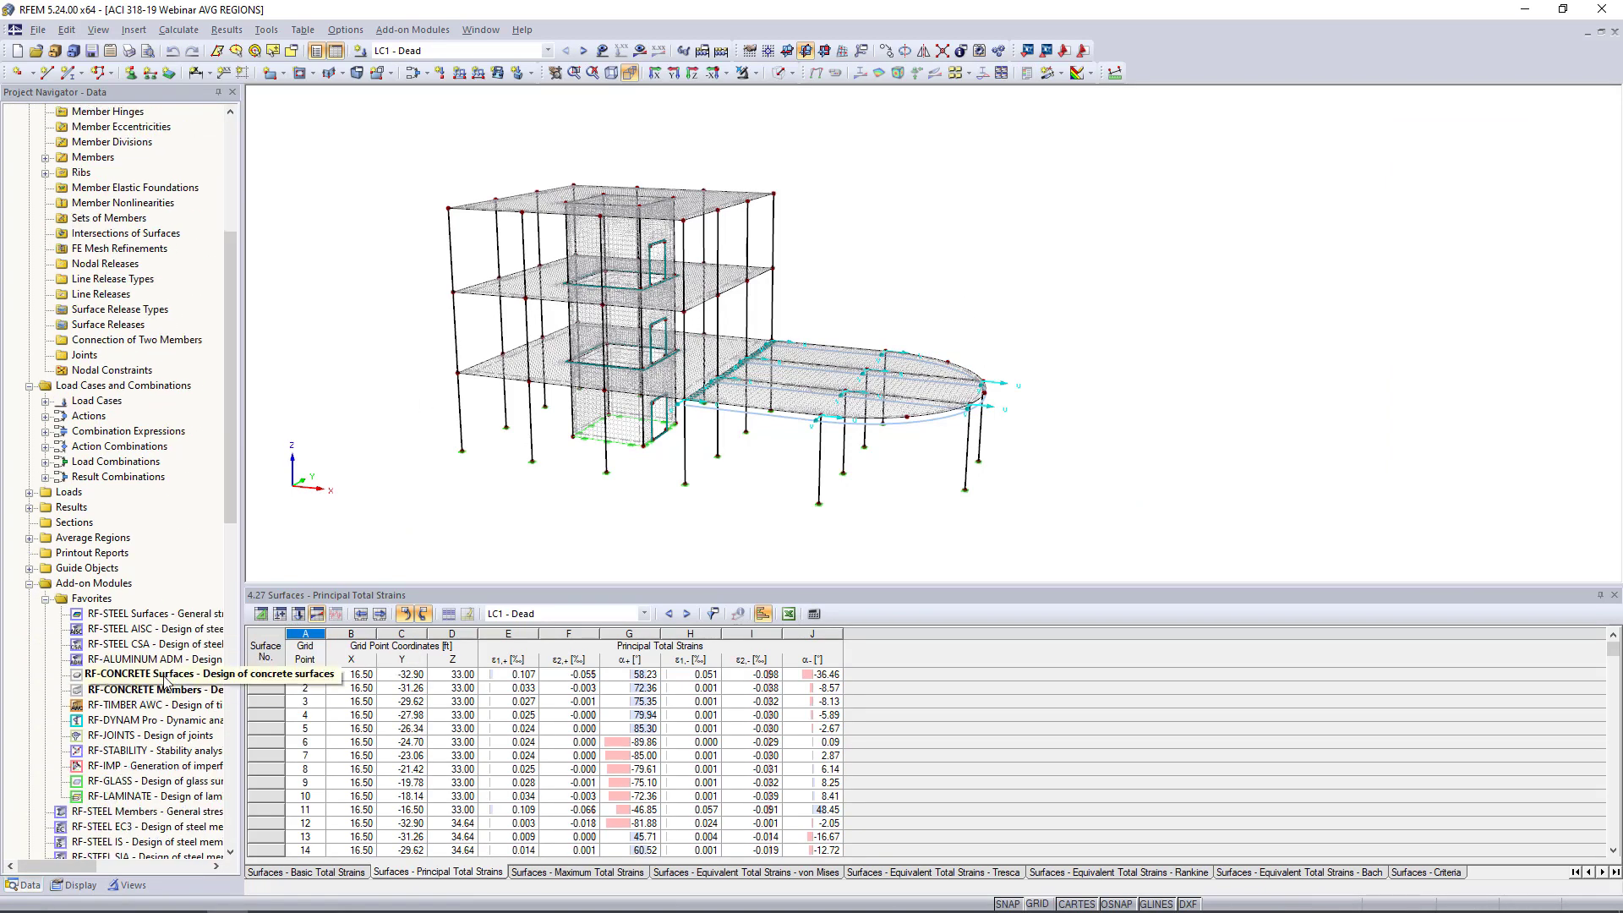
{"action": "double_click", "coordinate": [167, 681]}
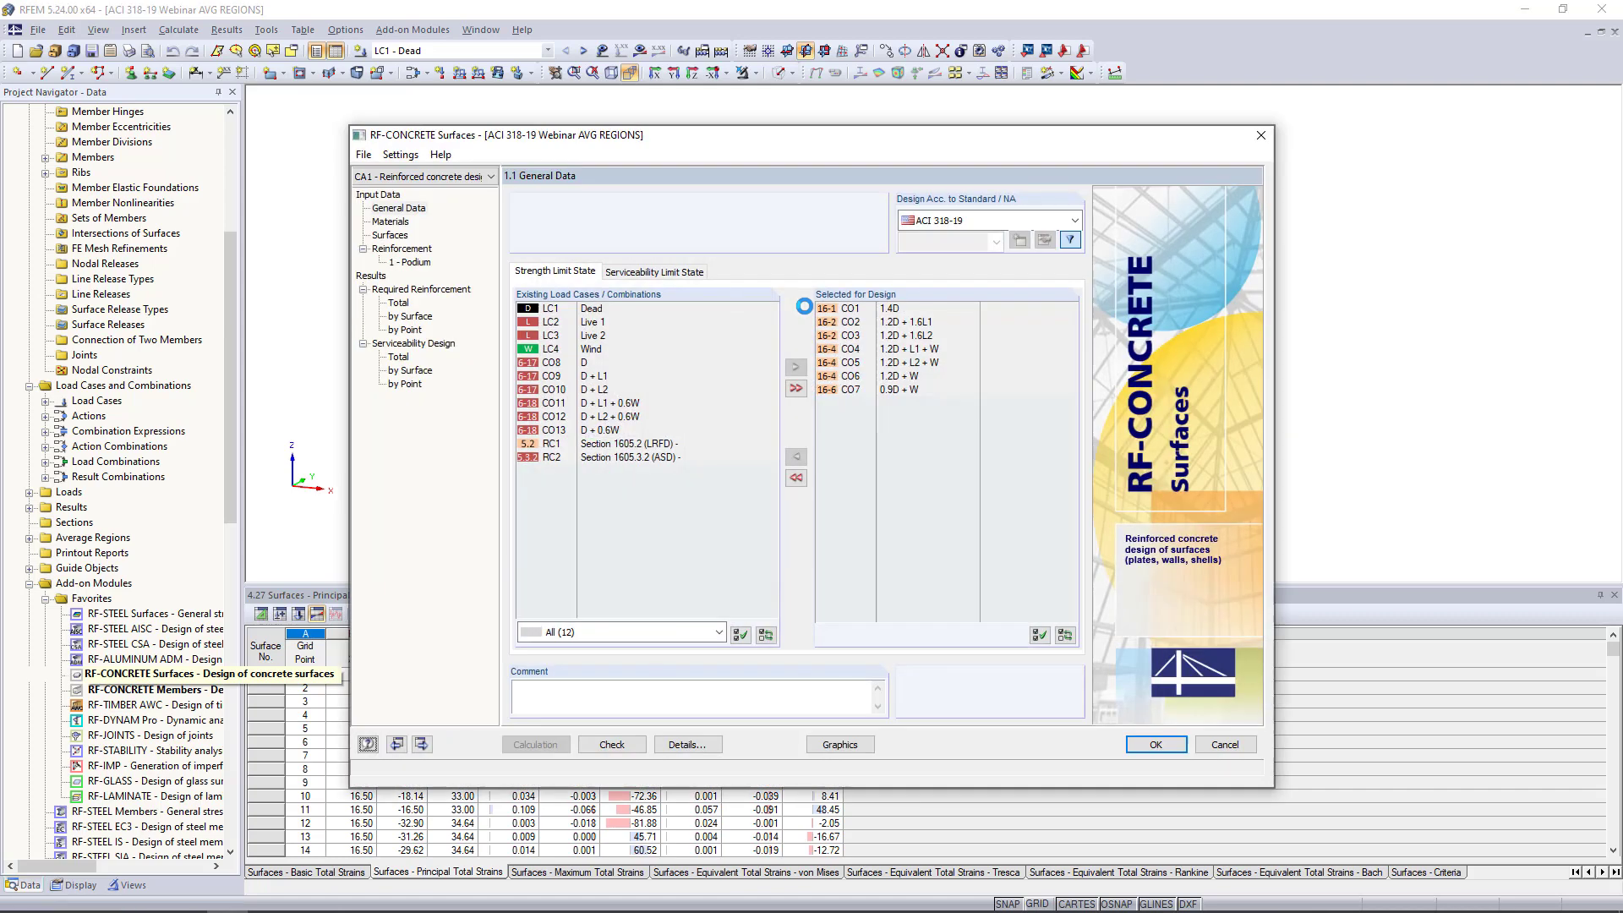
{"action": "left_click", "coordinate": [686, 744]}
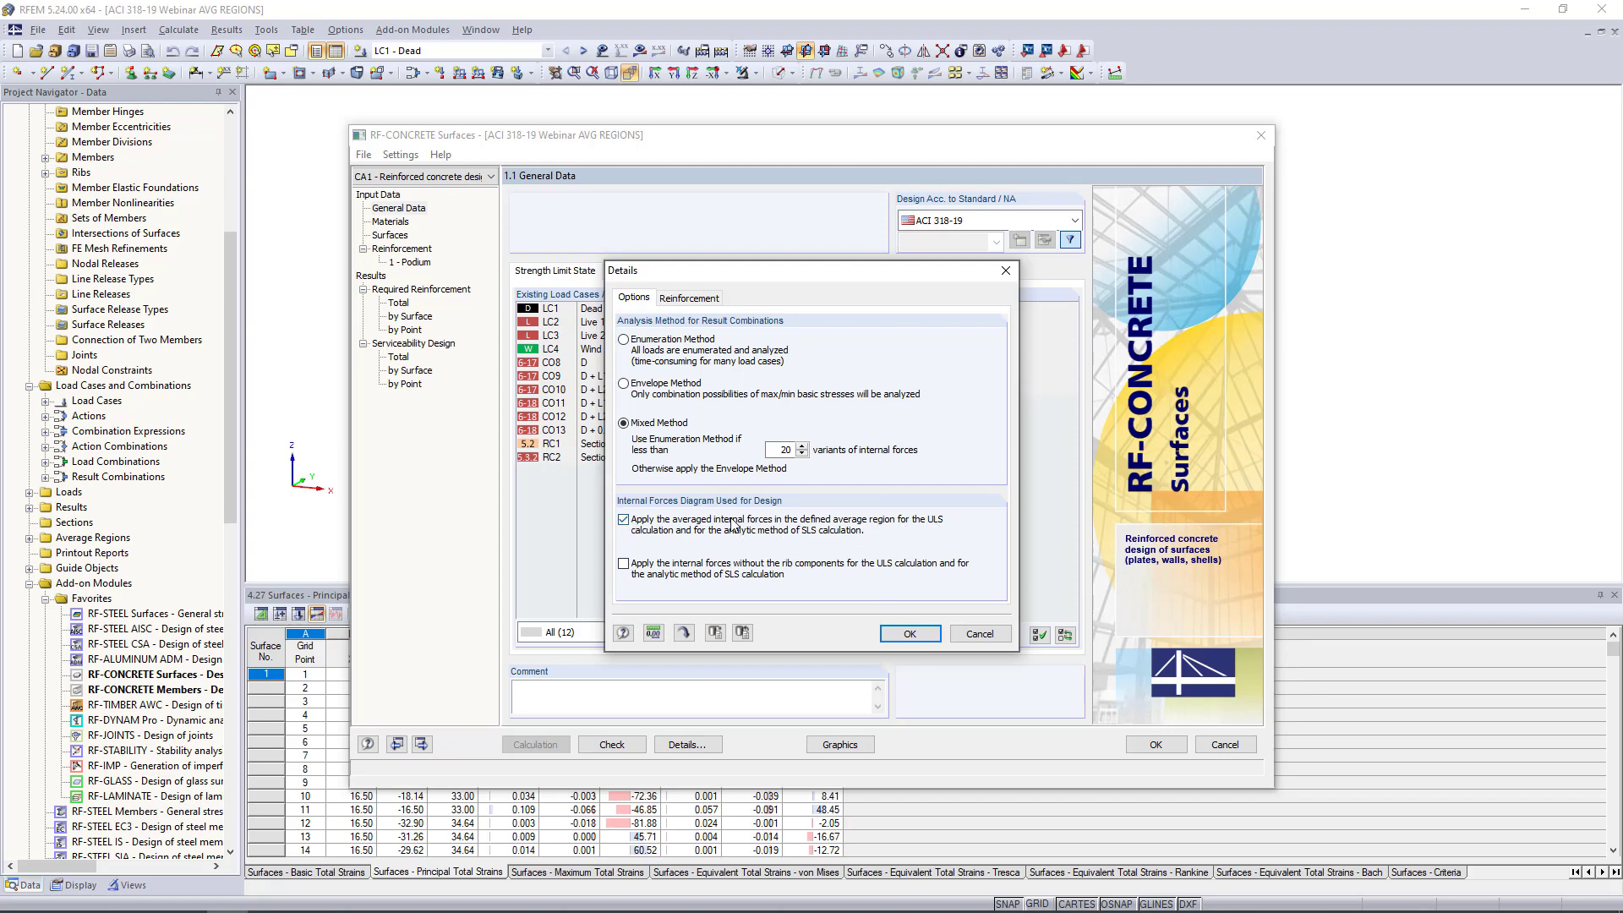
{"action": "left_click", "coordinate": [978, 635]}
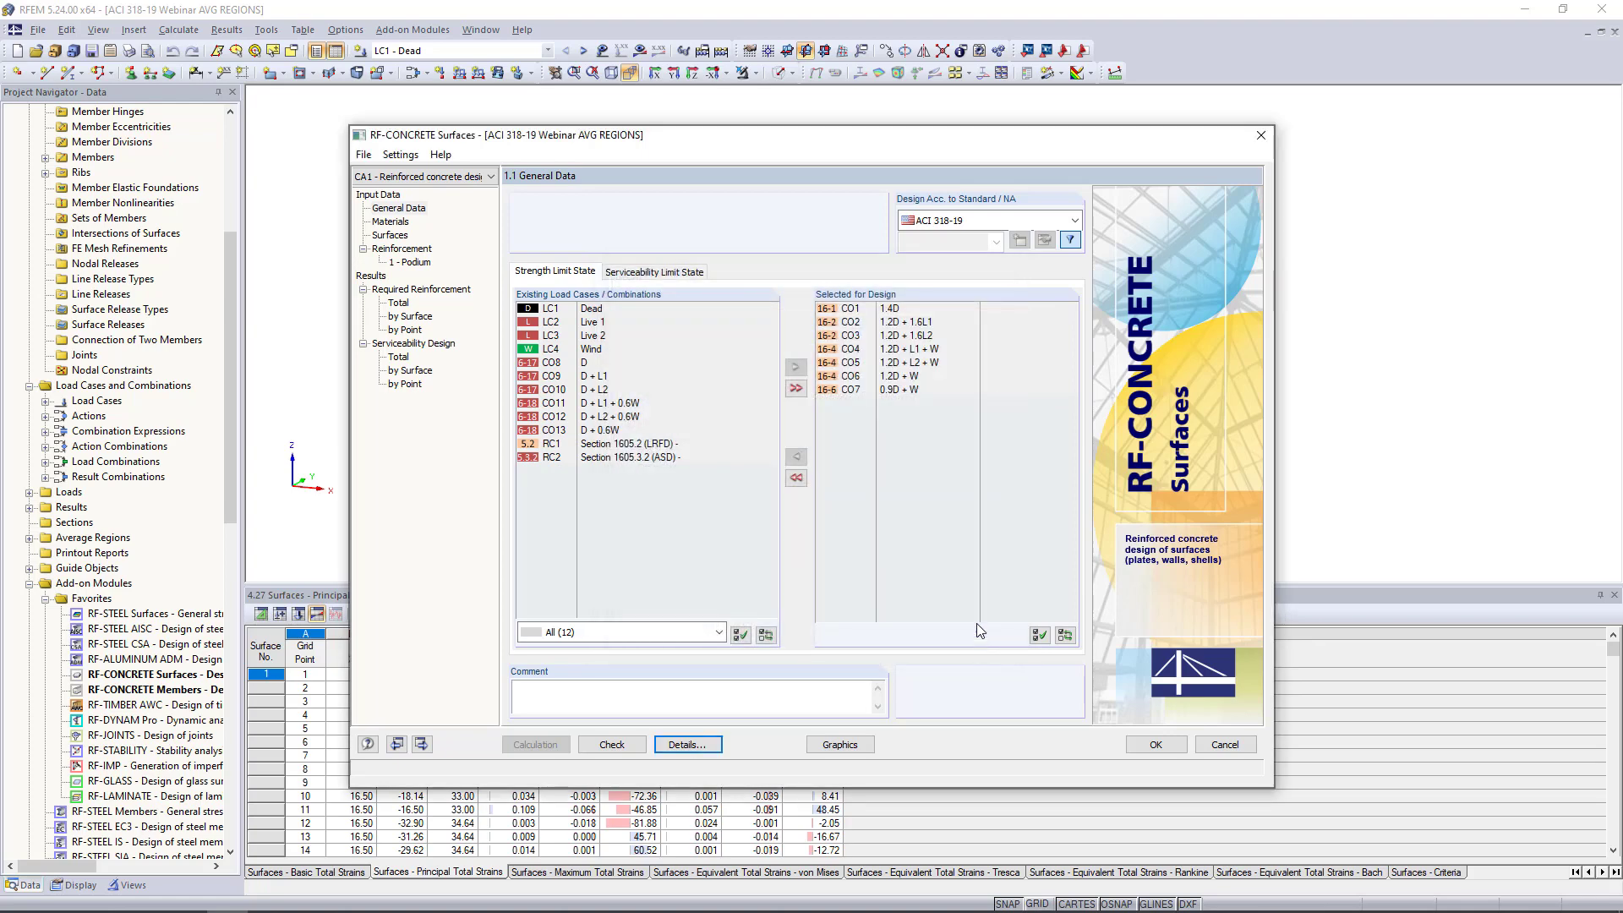
Step: Review the required reinforcement for the podium, first in total and by surface
{"action": "left_click", "coordinate": [404, 304]}
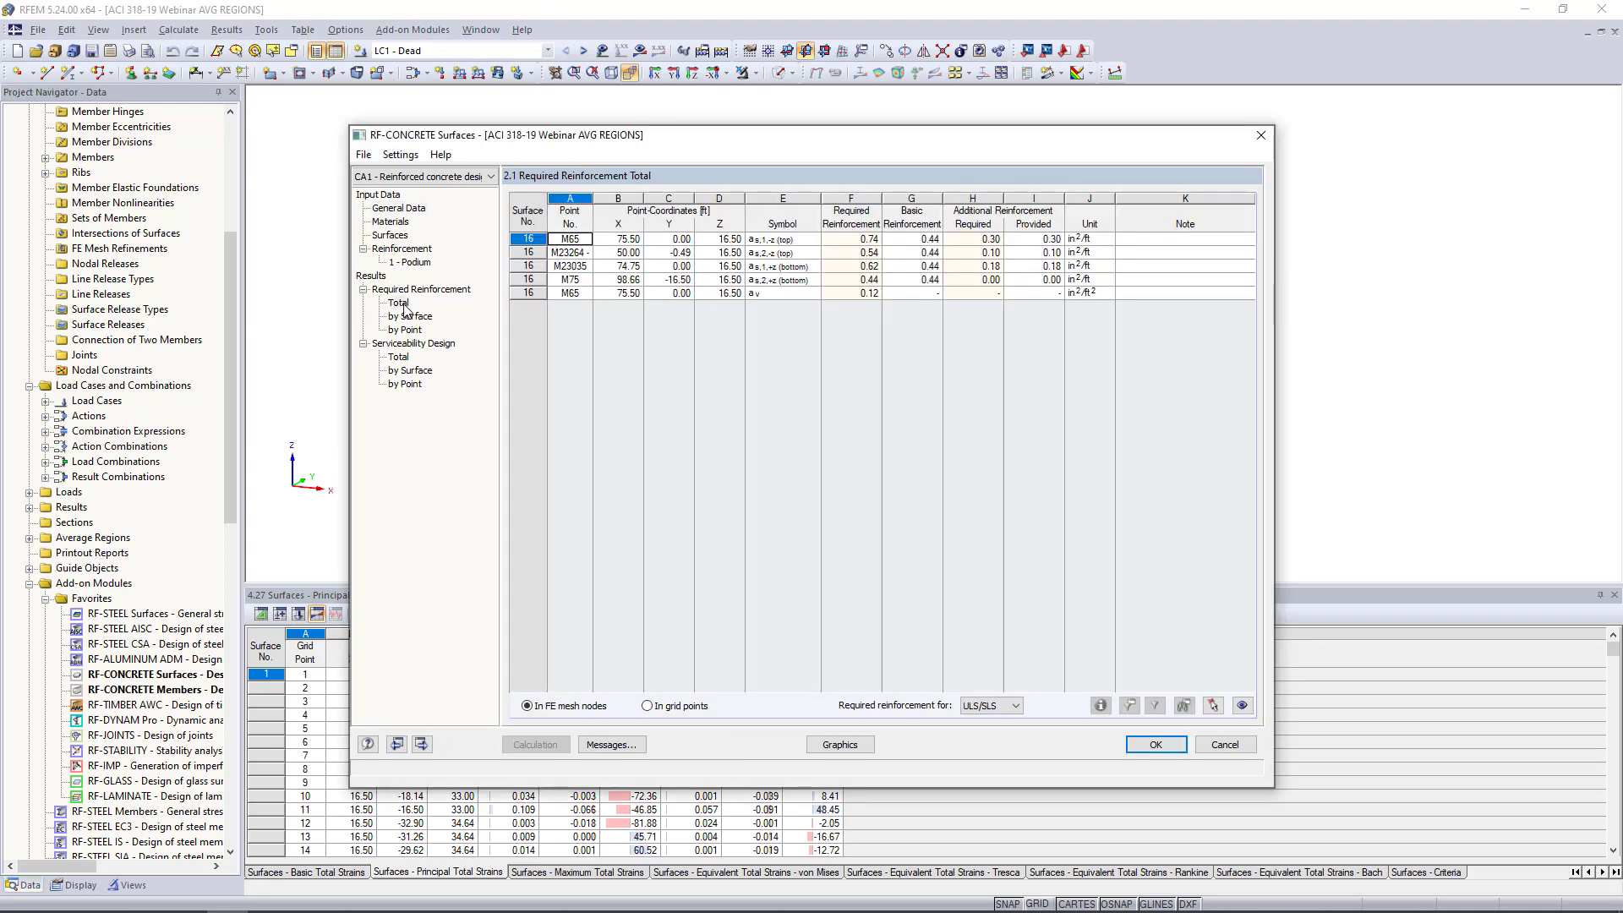
{"action": "left_click", "coordinate": [414, 318]}
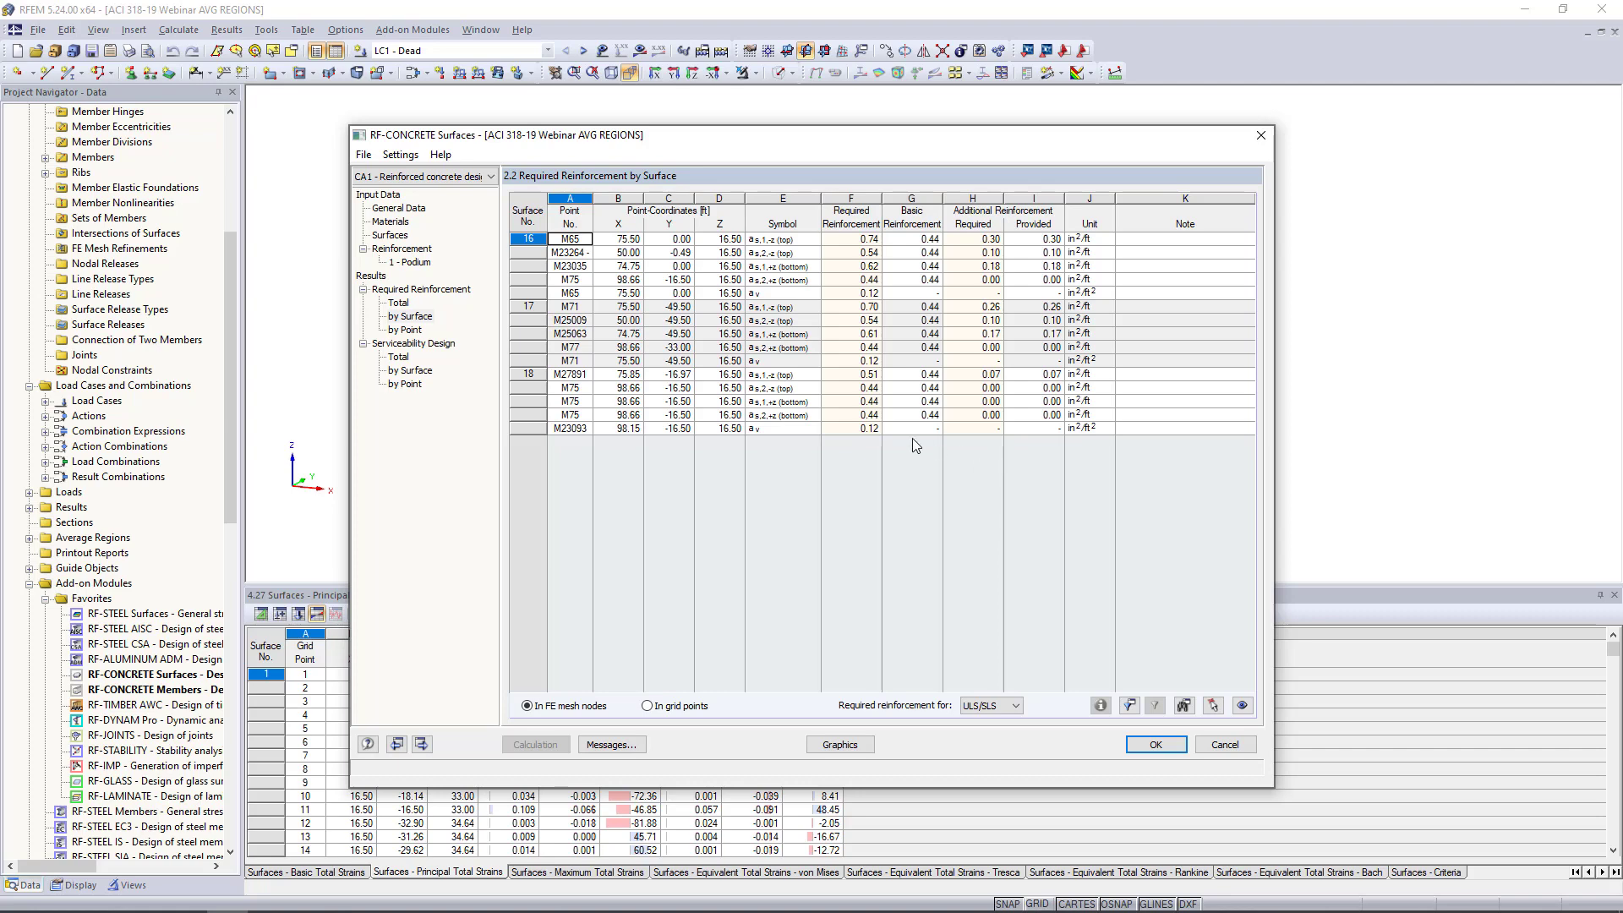
Step: Switch to the browser and open the Knowledge Base from the Dlubal website's home page
{"action": "key", "text": "super+Tab"}
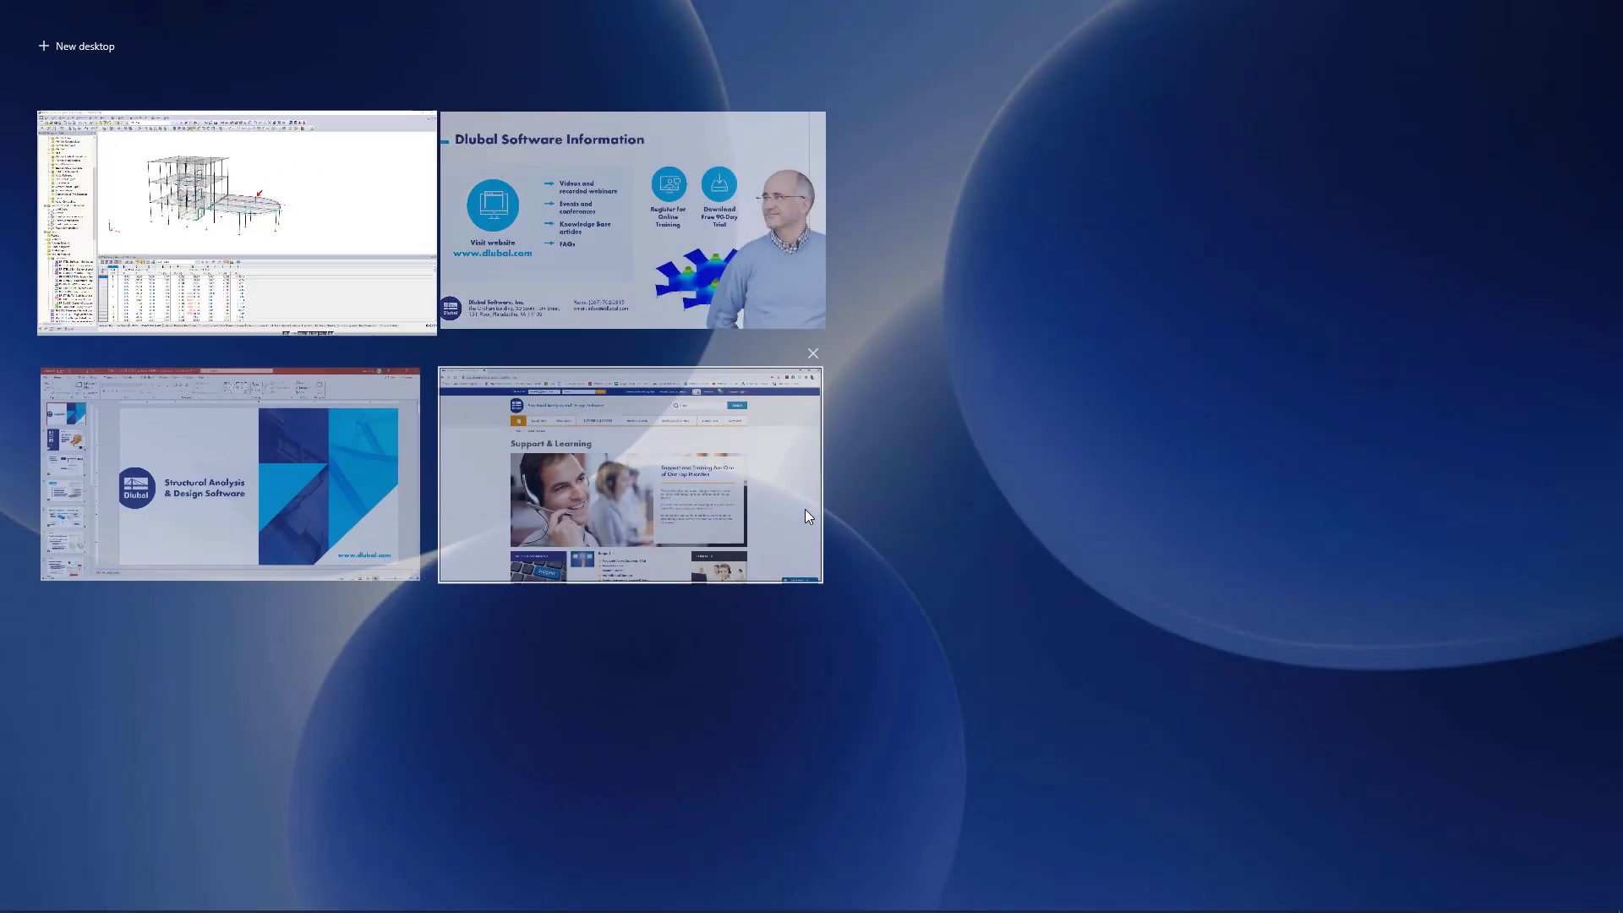
{"action": "left_click", "coordinate": [653, 457]}
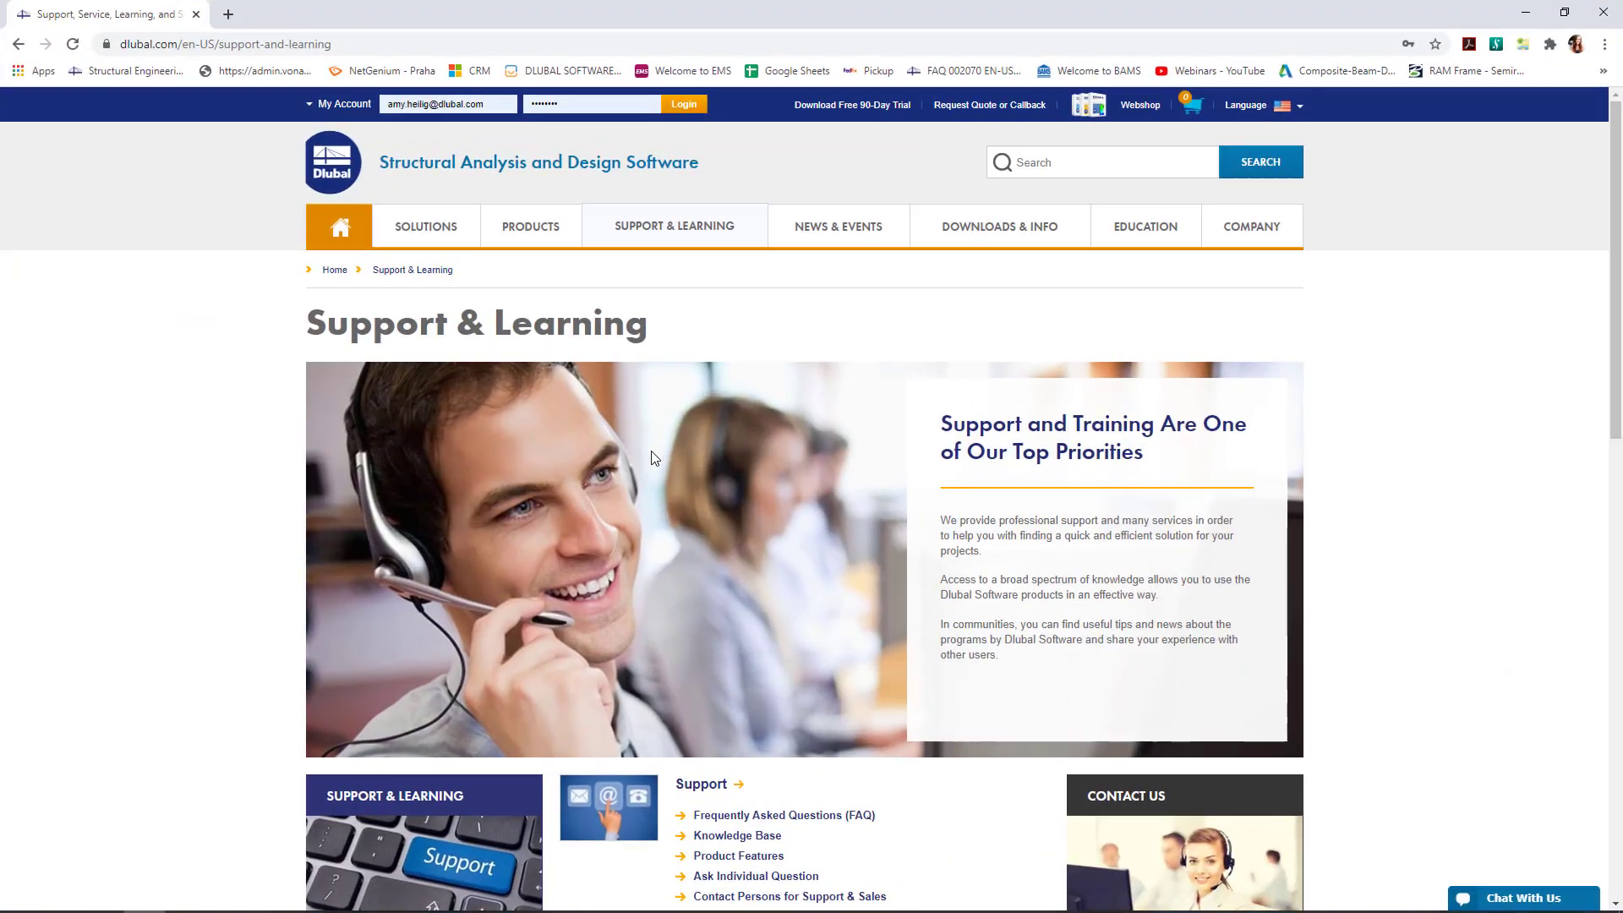
{"action": "left_click", "coordinate": [345, 233]}
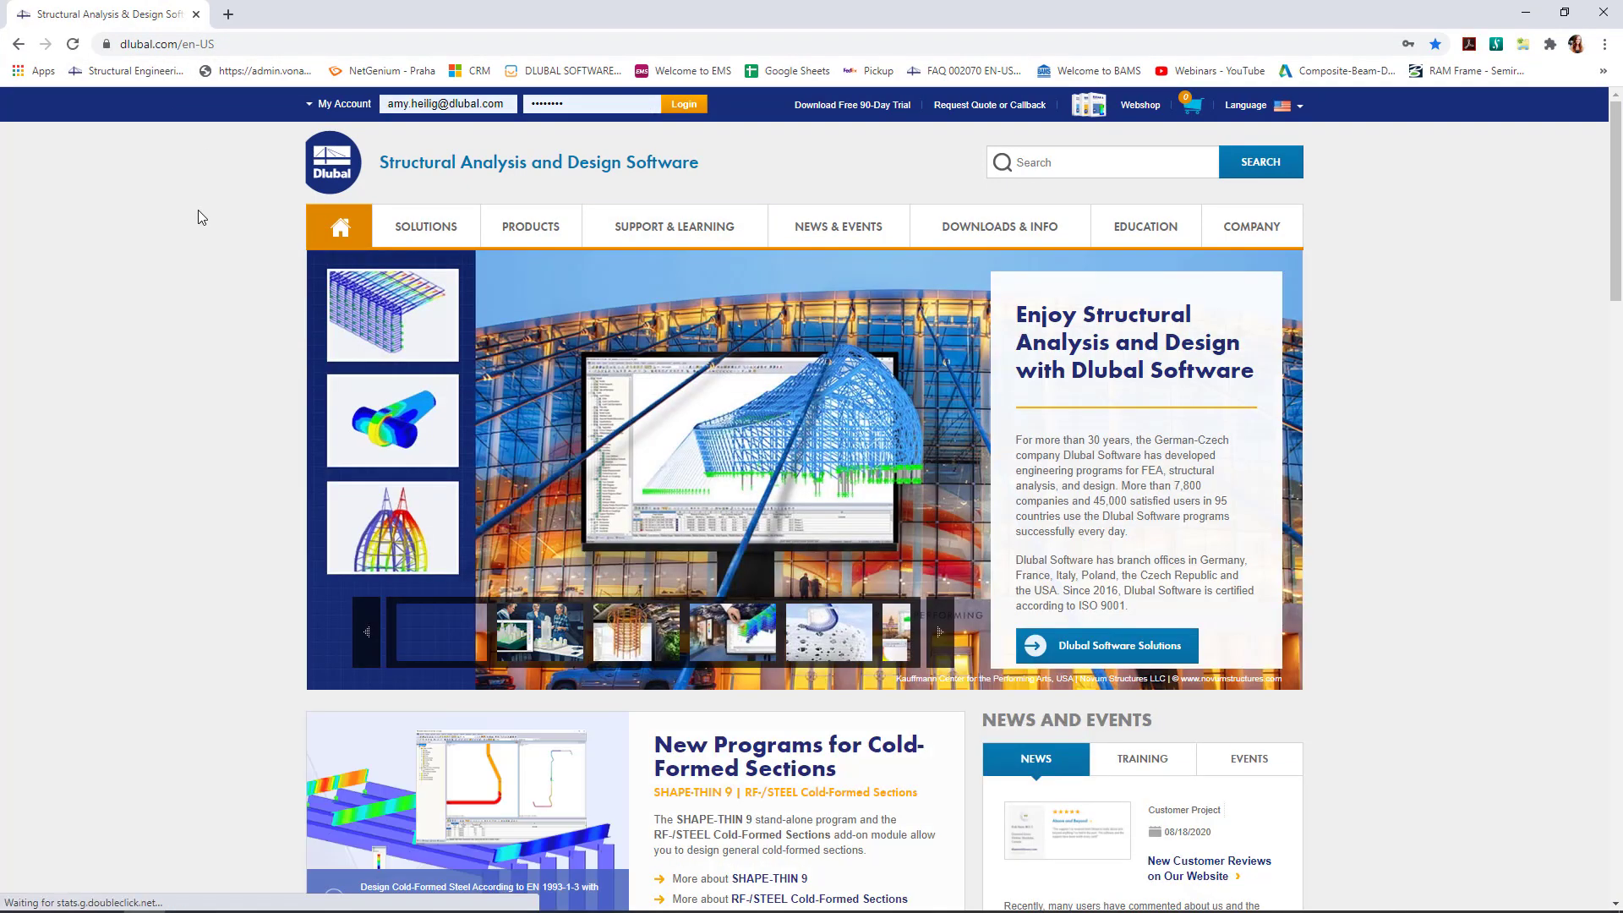
{"action": "mouse_move", "coordinate": [672, 233]}
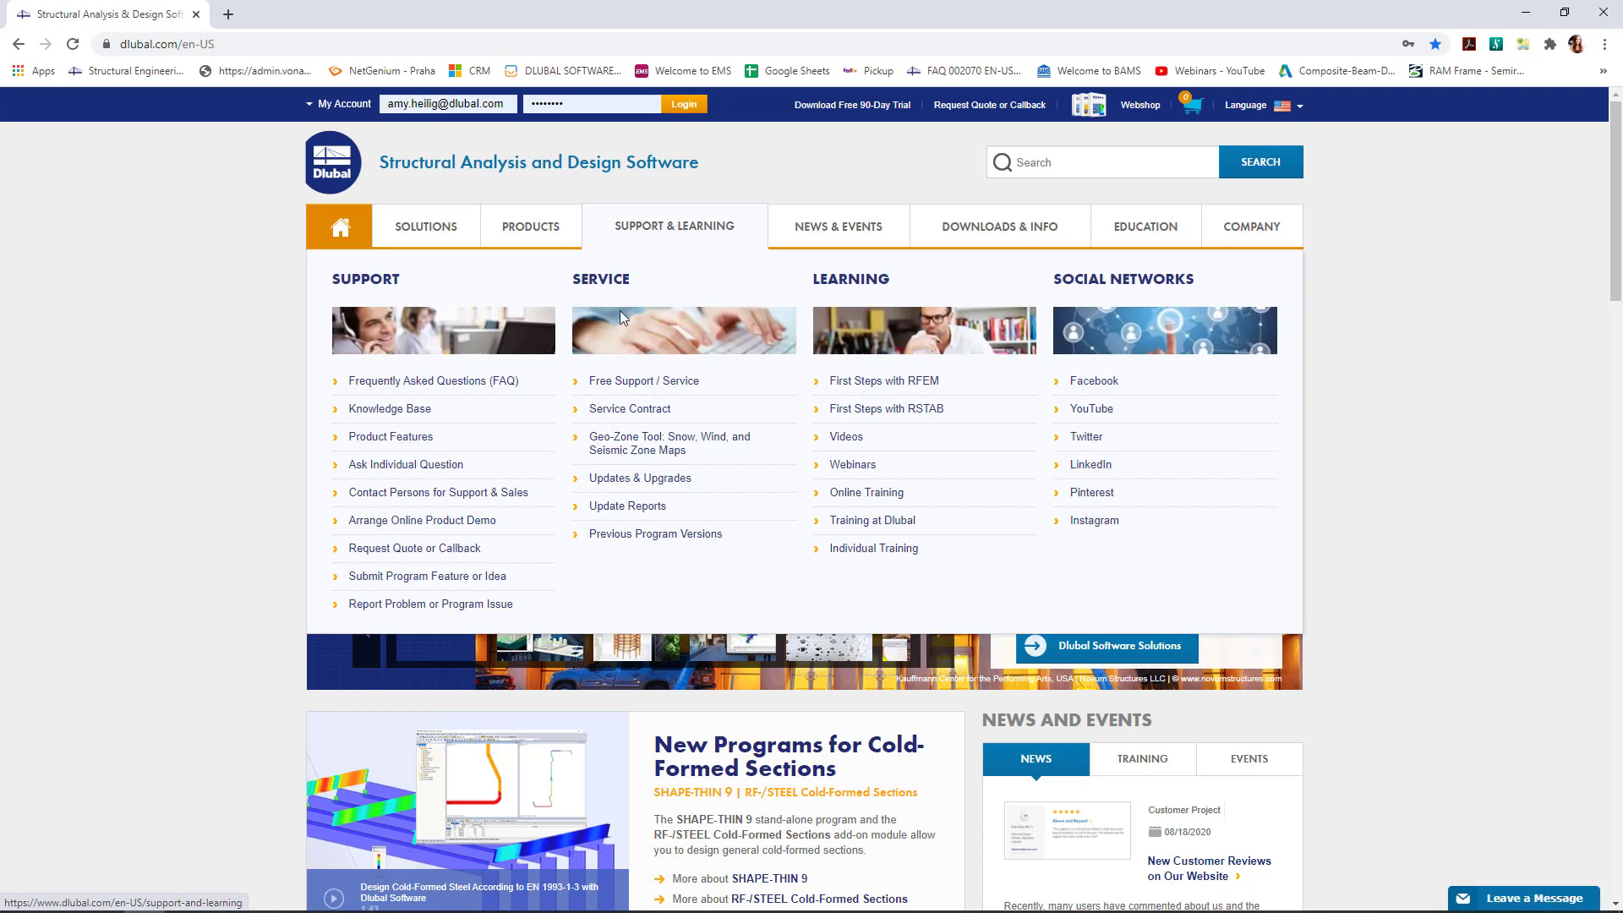
{"action": "left_click", "coordinate": [385, 411]}
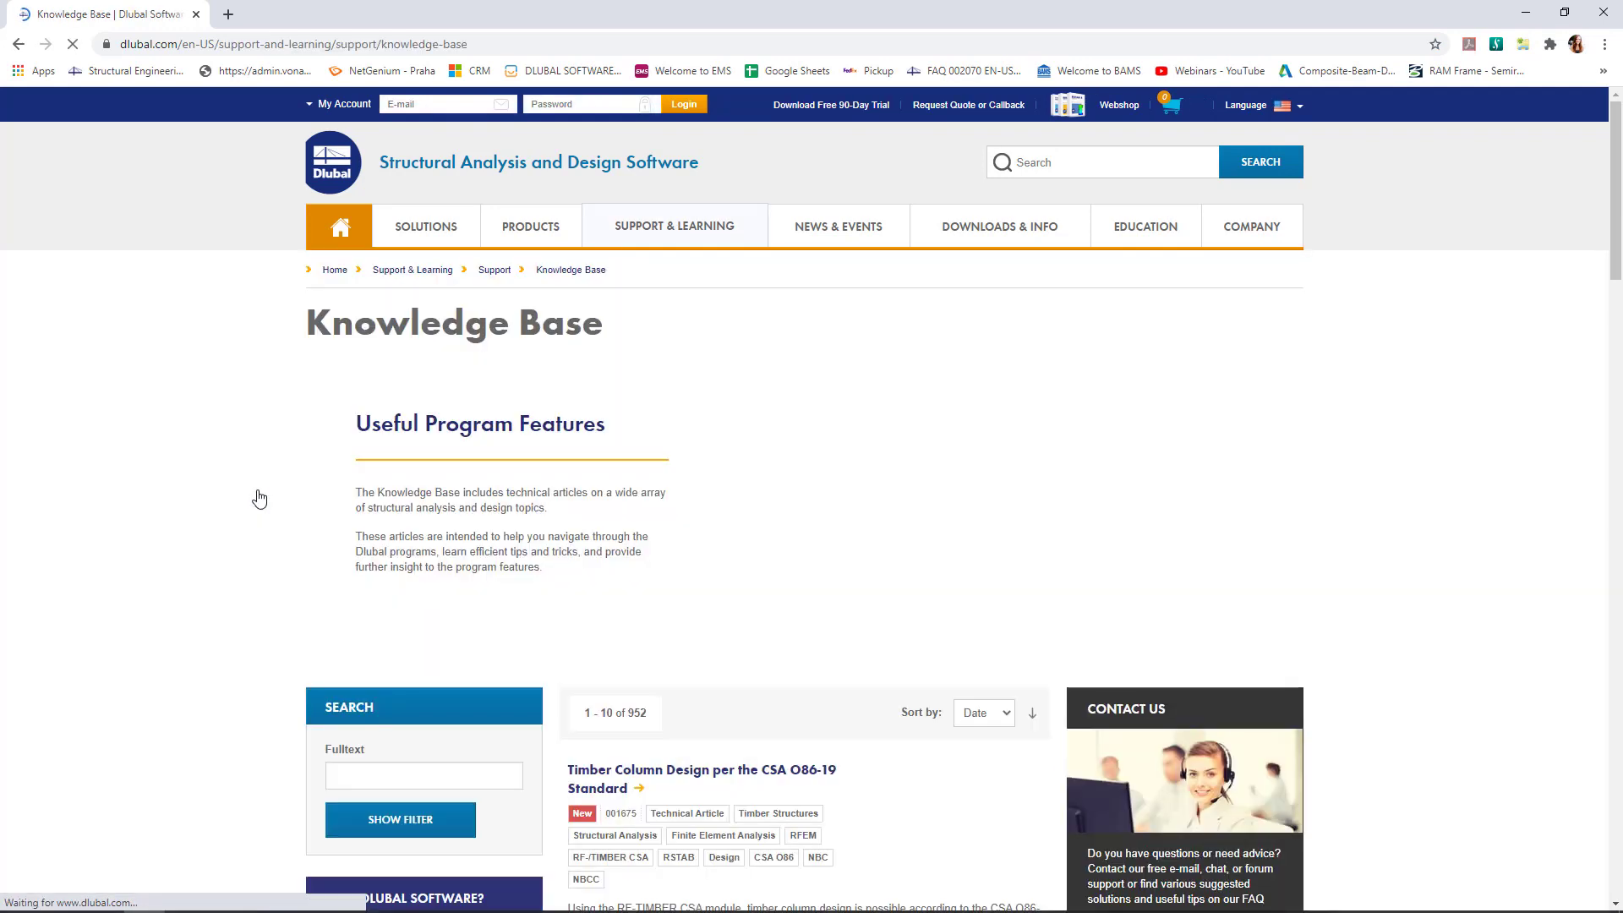
Step: Search the Knowledge Base articles for the keyword ACI
{"action": "scroll", "coordinate": [259, 499], "scroll_direction": "down", "scroll_amount": 5}
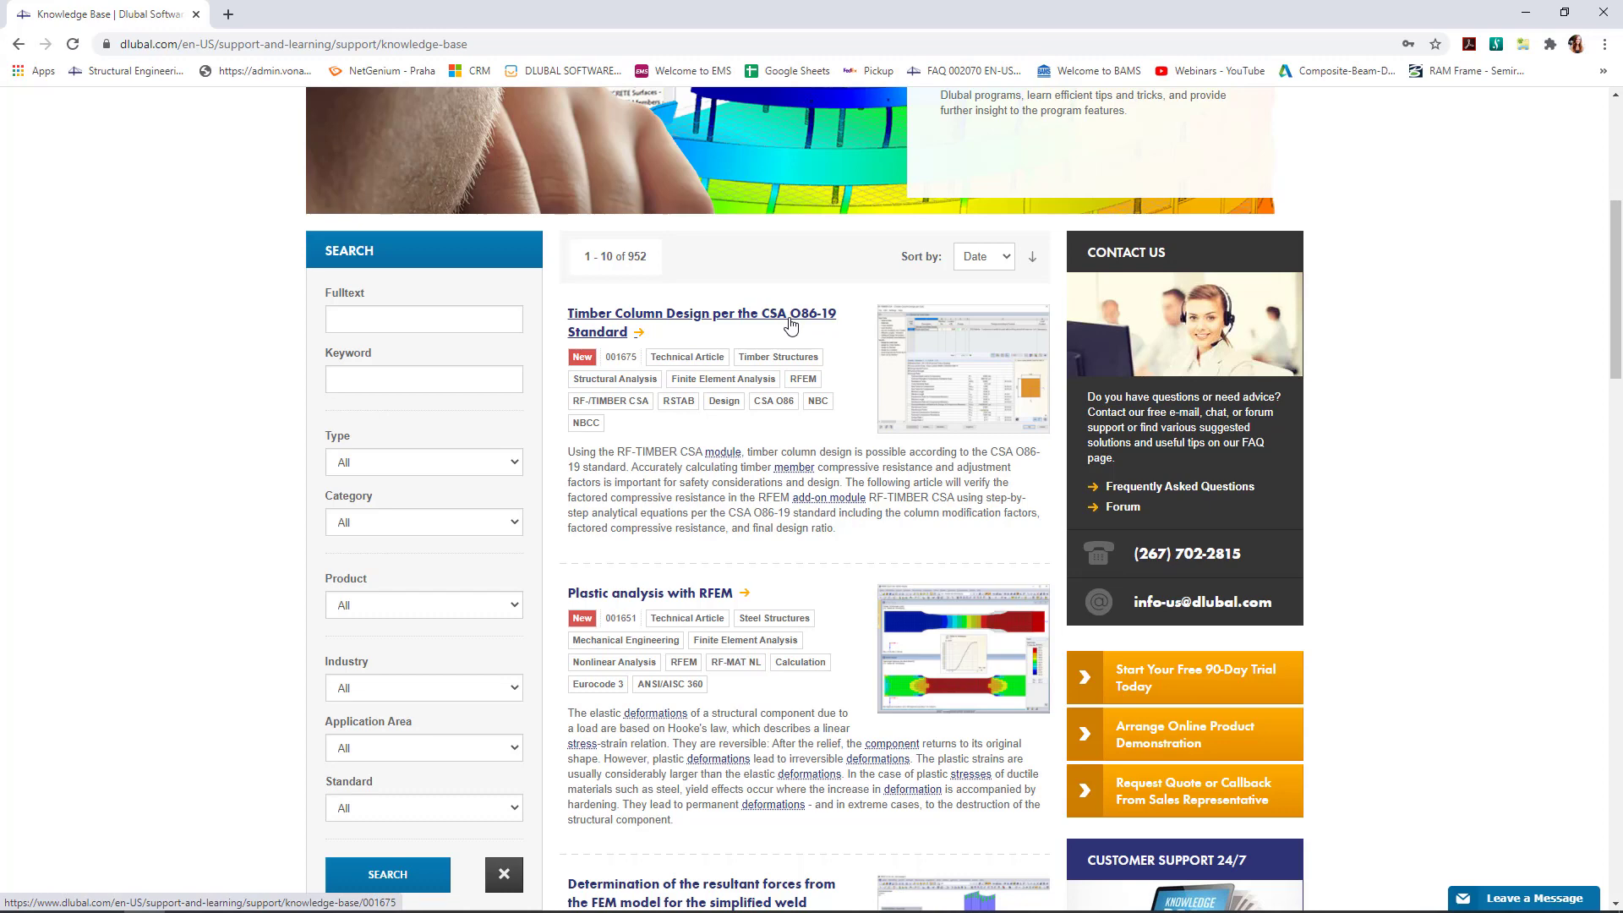
{"action": "left_click", "coordinate": [429, 386]}
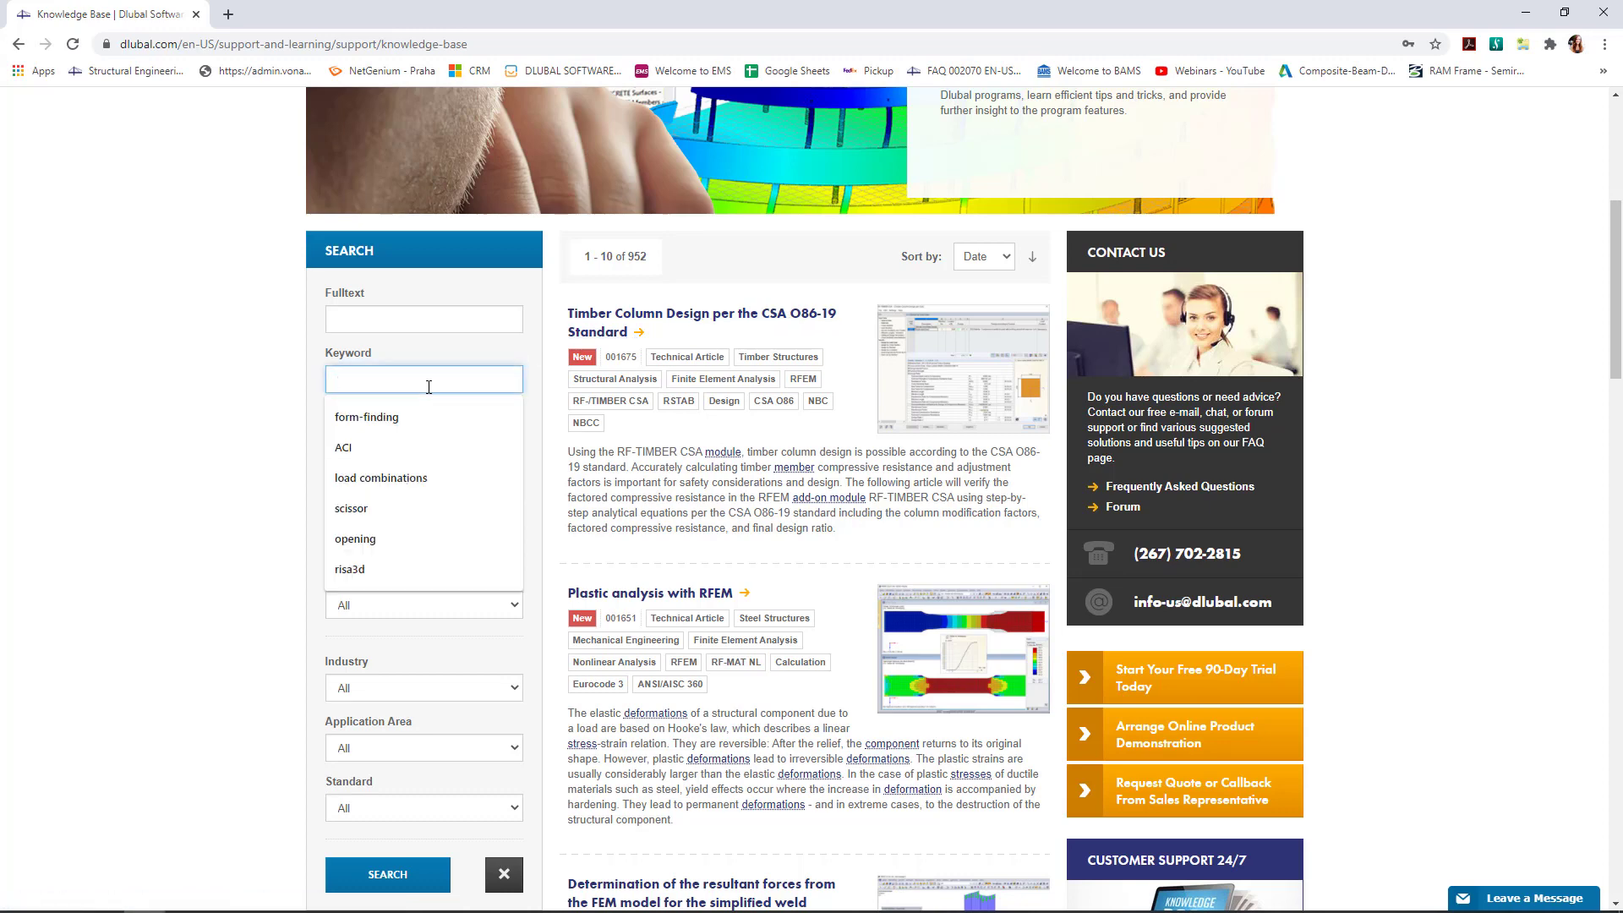
{"action": "type", "text": "ACI"}
{"action": "left_click", "coordinate": [404, 417]}
{"action": "left_click", "coordinate": [402, 862]}
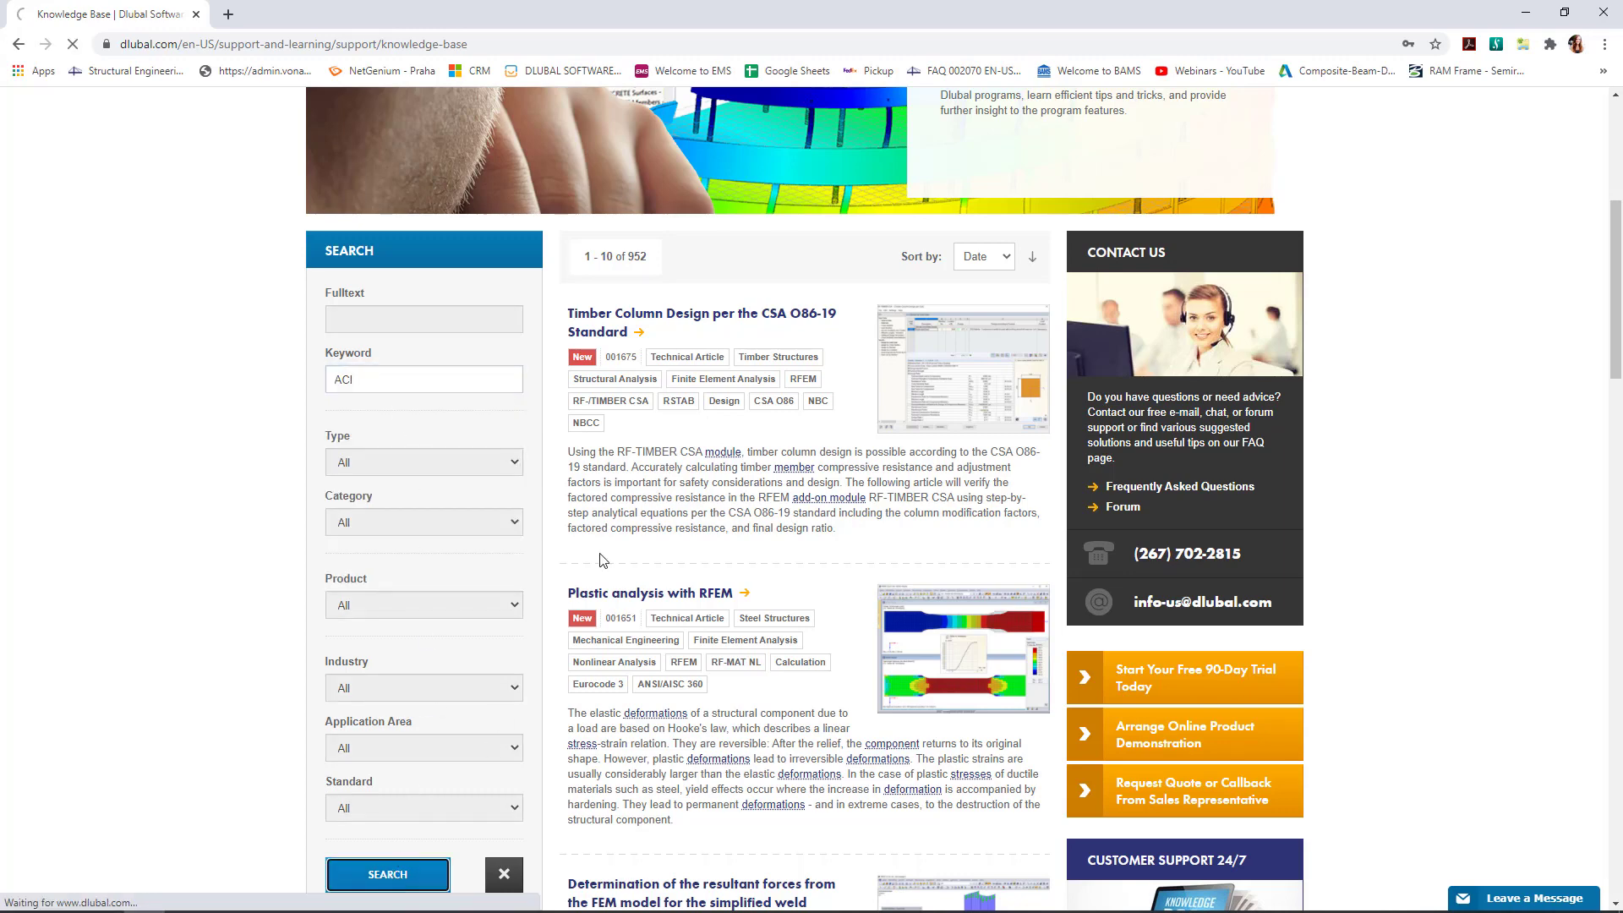
{"action": "scroll", "coordinate": [607, 551], "scroll_direction": "down", "scroll_amount": 5}
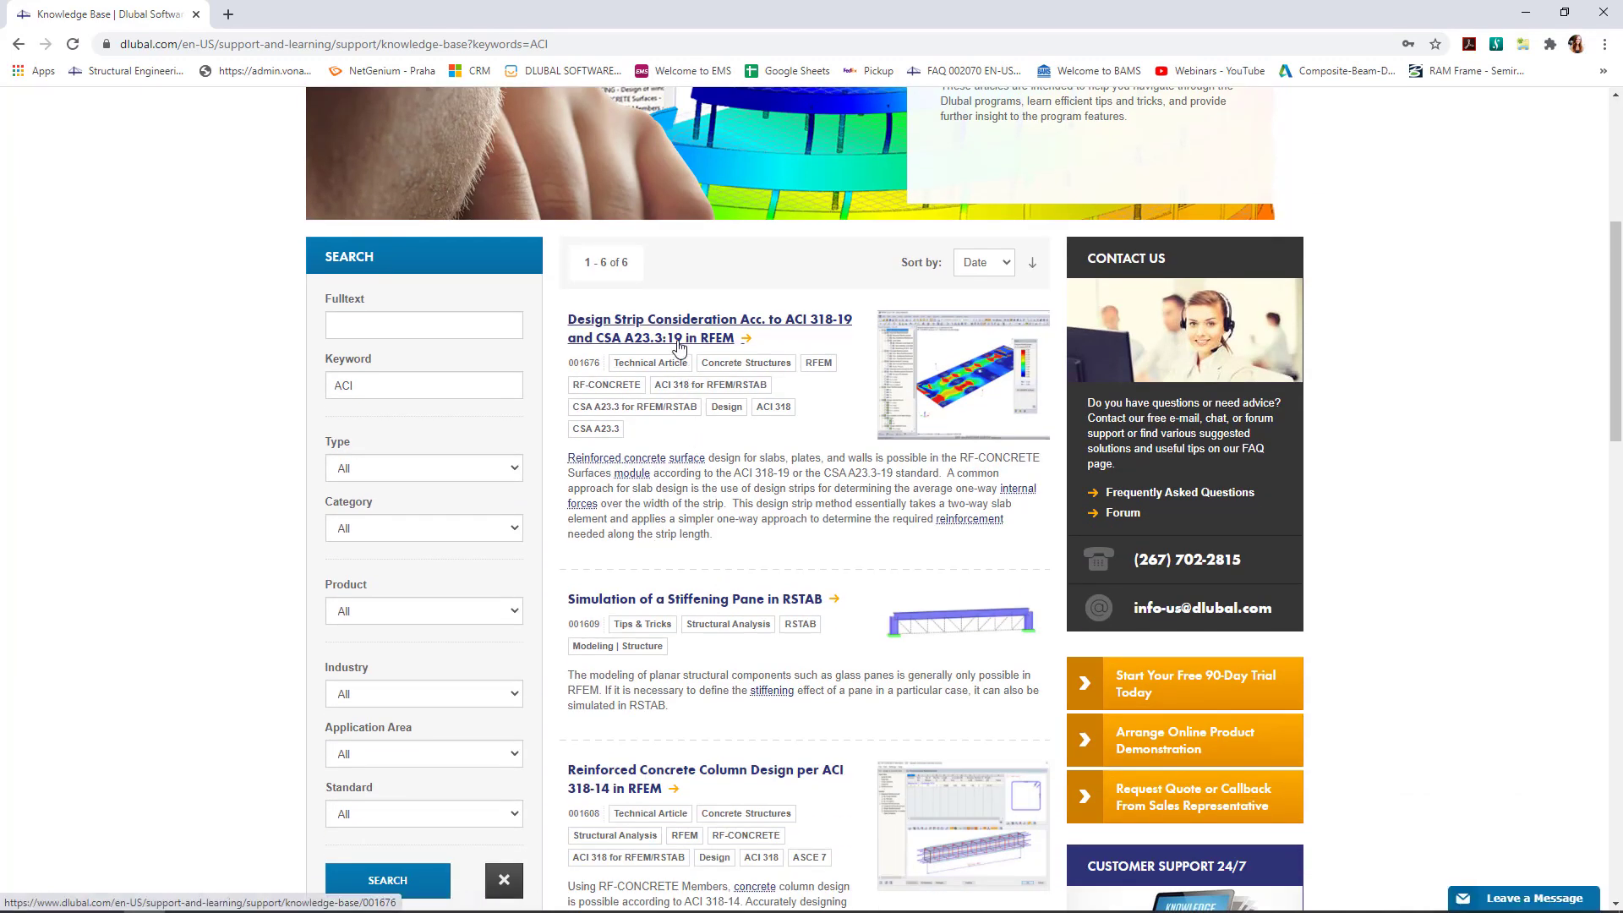
Step: Open the article Design Strip Consideration Acc. to ACI 318-19 and CSA A23.3:19 in RFEM and examine its result beam, average region and download sections
{"action": "left_click", "coordinate": [679, 338]}
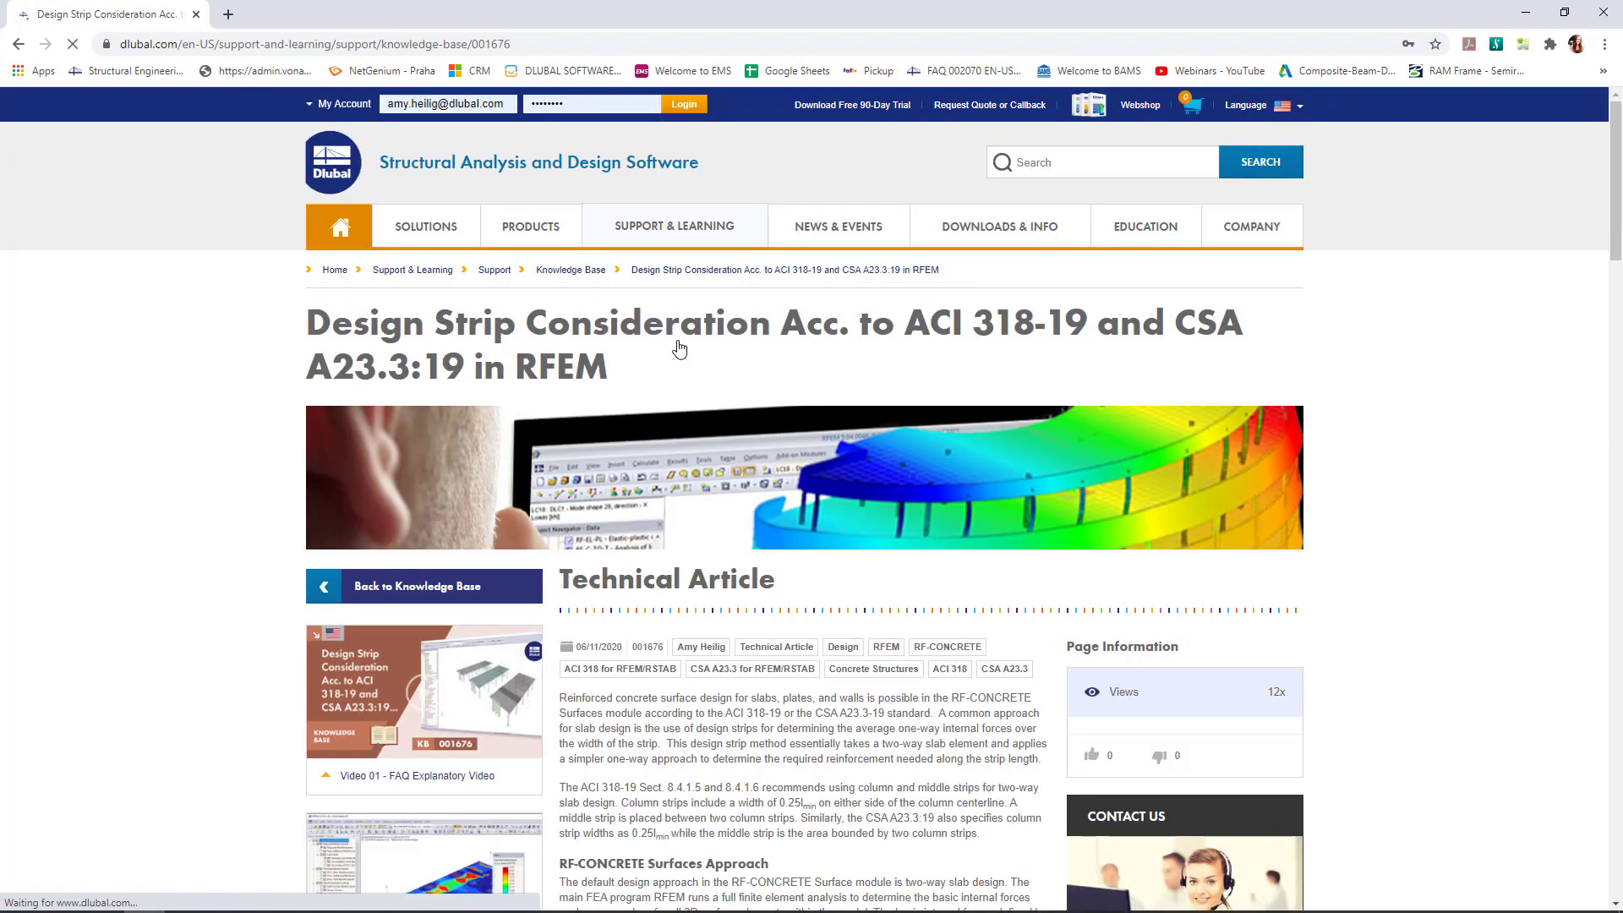
{"action": "scroll", "coordinate": [679, 349], "scroll_direction": "down", "scroll_amount": 4}
{"action": "scroll", "coordinate": [679, 349], "scroll_direction": "down", "scroll_amount": 2}
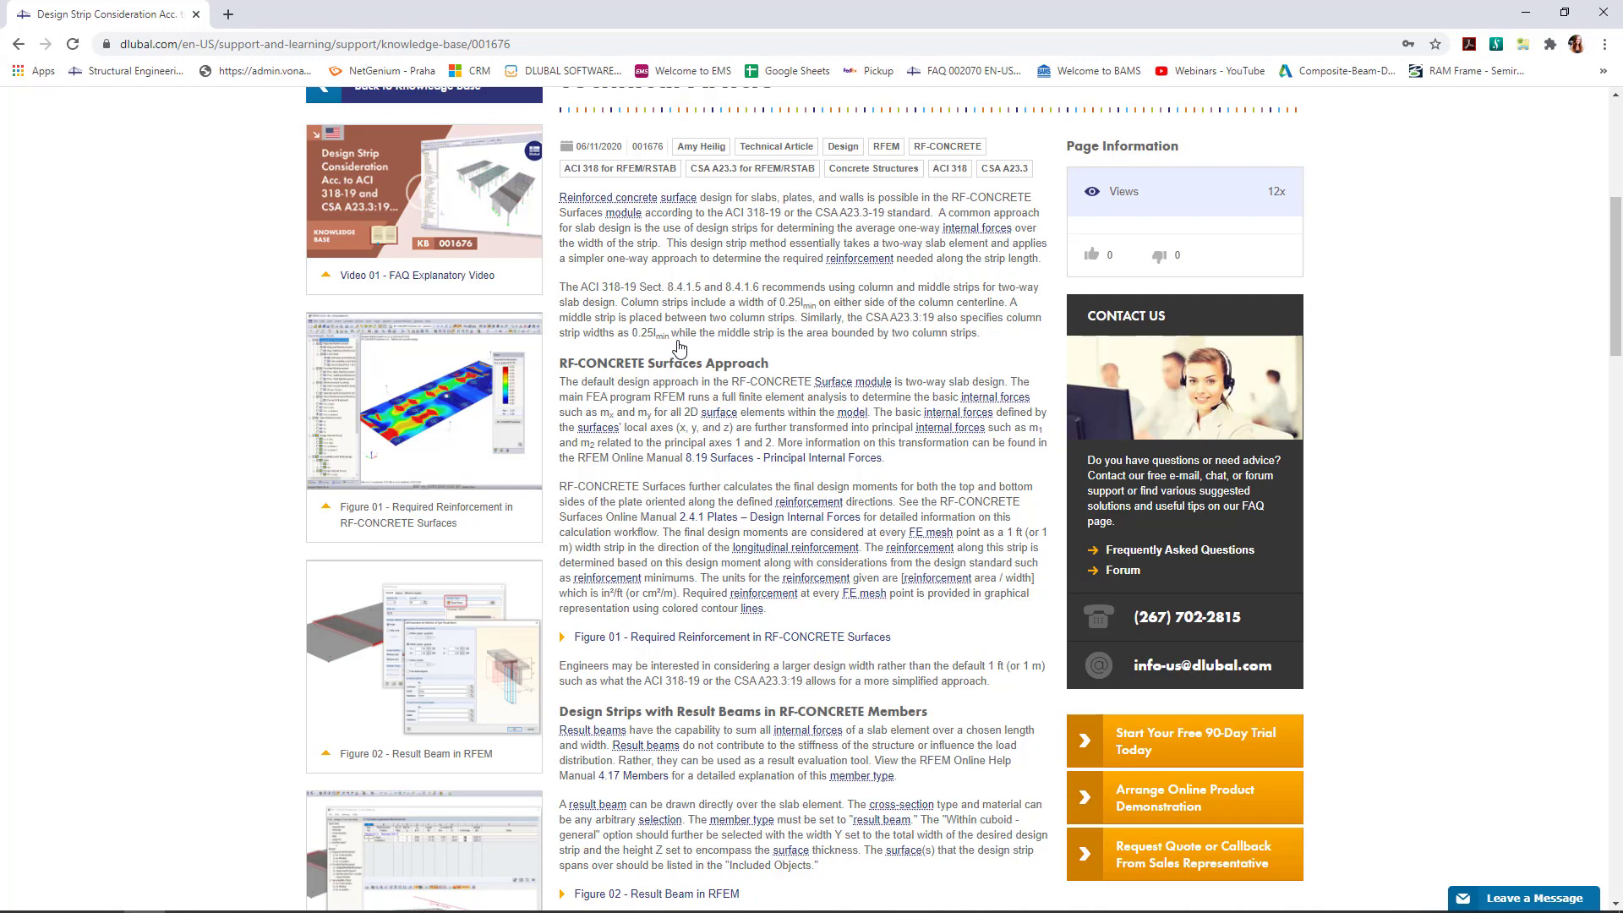
{"action": "scroll", "coordinate": [836, 534], "scroll_direction": "down", "scroll_amount": 5}
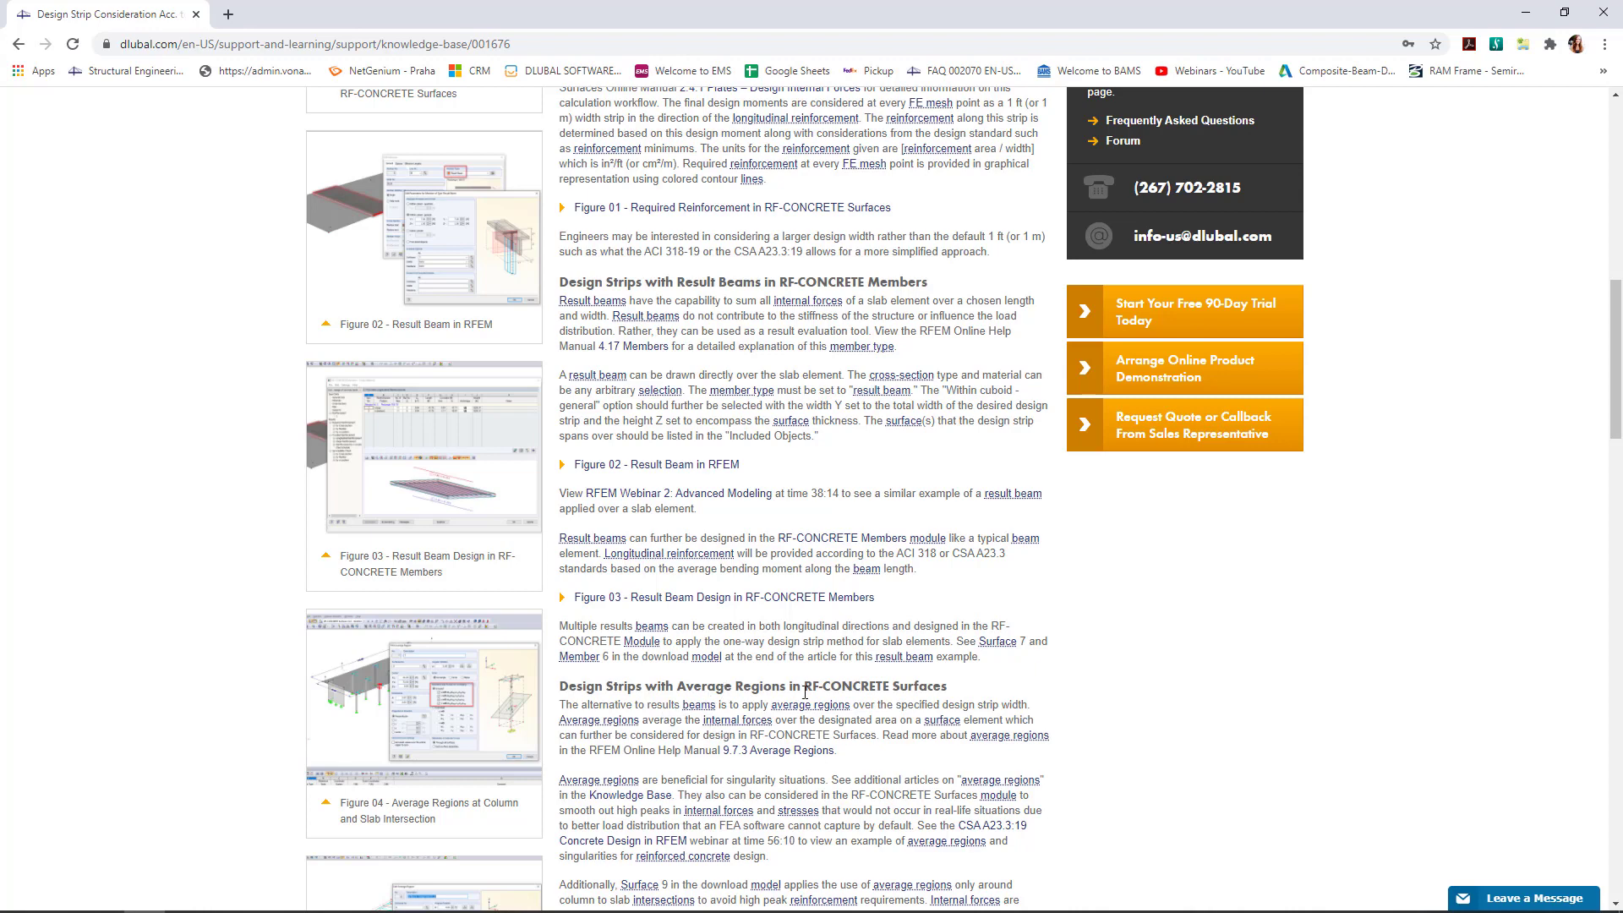
{"action": "scroll", "coordinate": [803, 691], "scroll_direction": "down", "scroll_amount": 1}
{"action": "scroll", "coordinate": [803, 692], "scroll_direction": "down", "scroll_amount": 4}
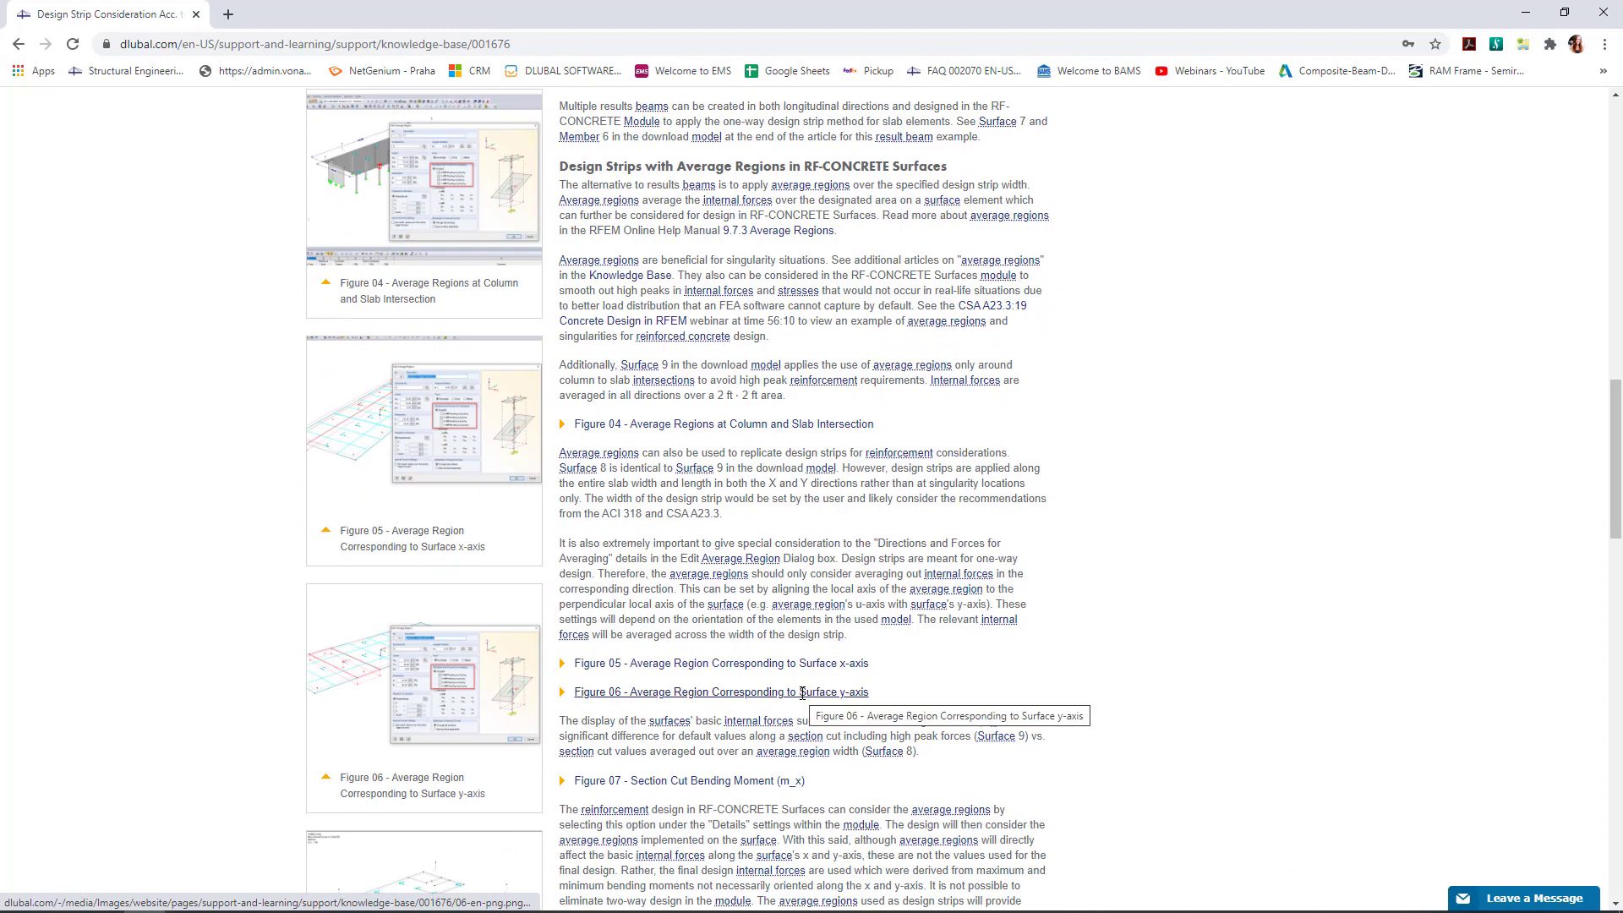
{"action": "scroll", "coordinate": [824, 486], "scroll_direction": "up", "scroll_amount": 5}
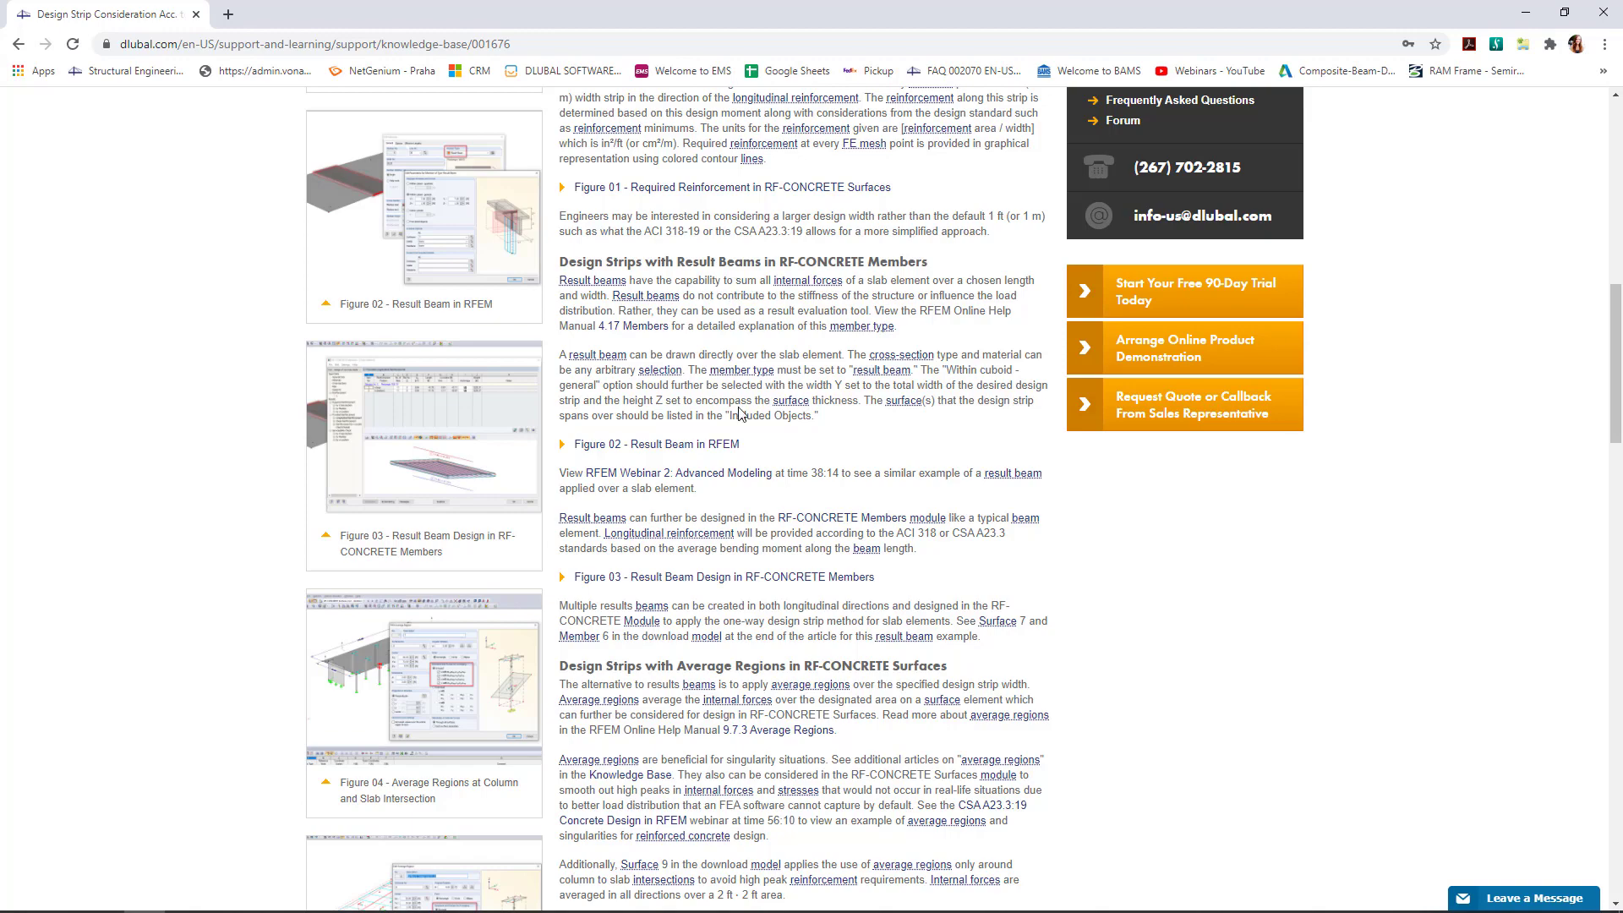
{"action": "scroll", "coordinate": [740, 409], "scroll_direction": "down", "scroll_amount": 15}
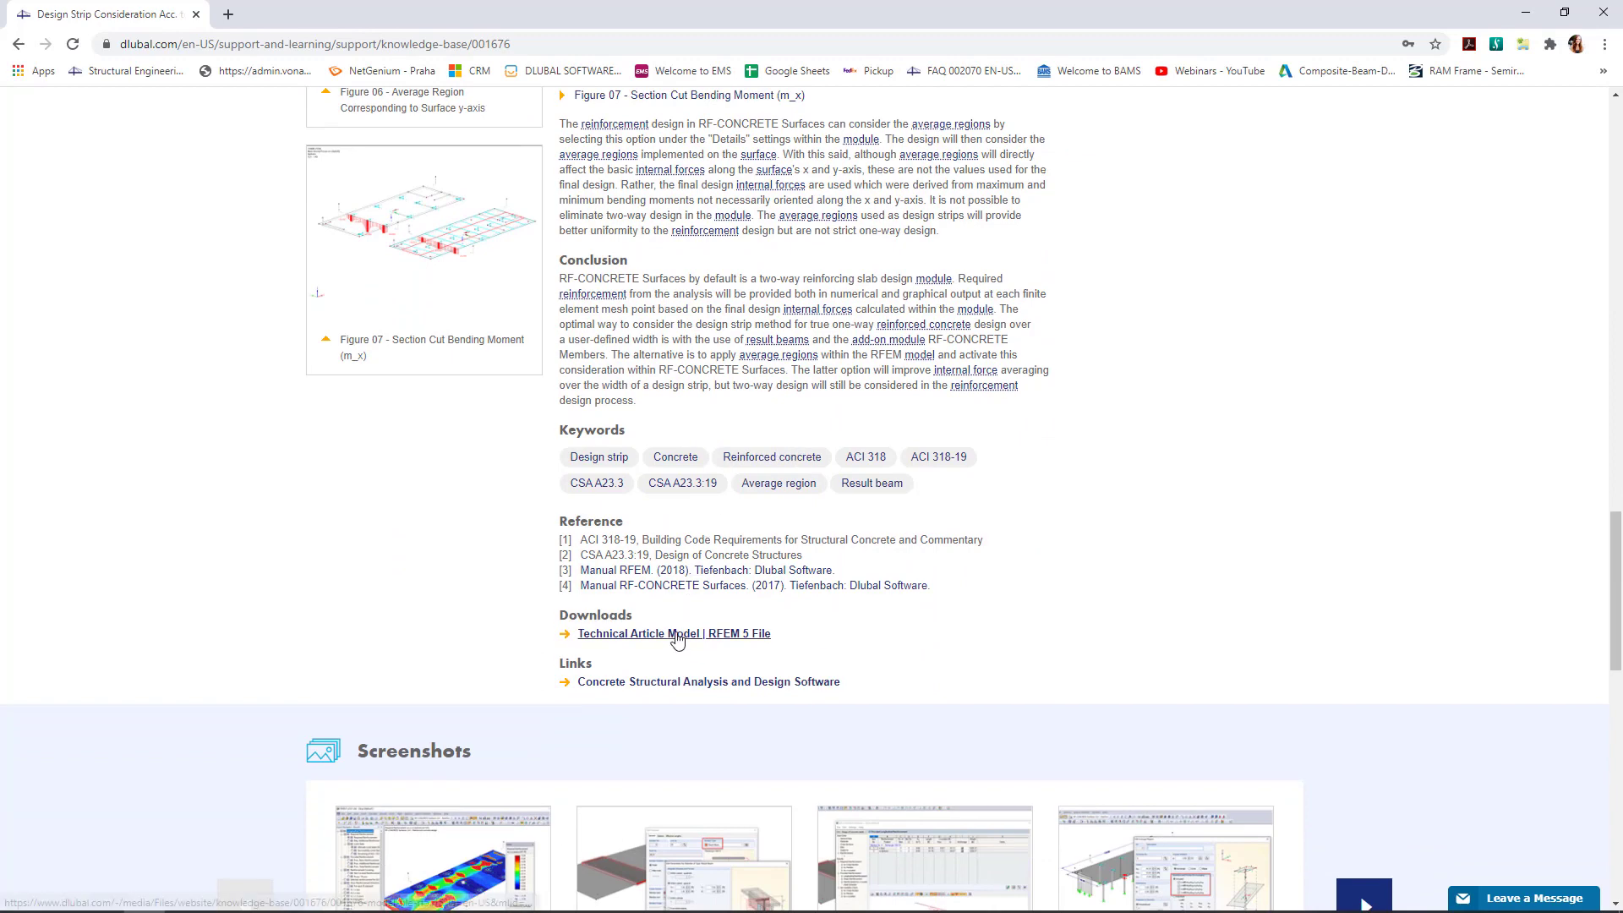
{"action": "scroll", "coordinate": [677, 638], "scroll_direction": "up", "scroll_amount": 12}
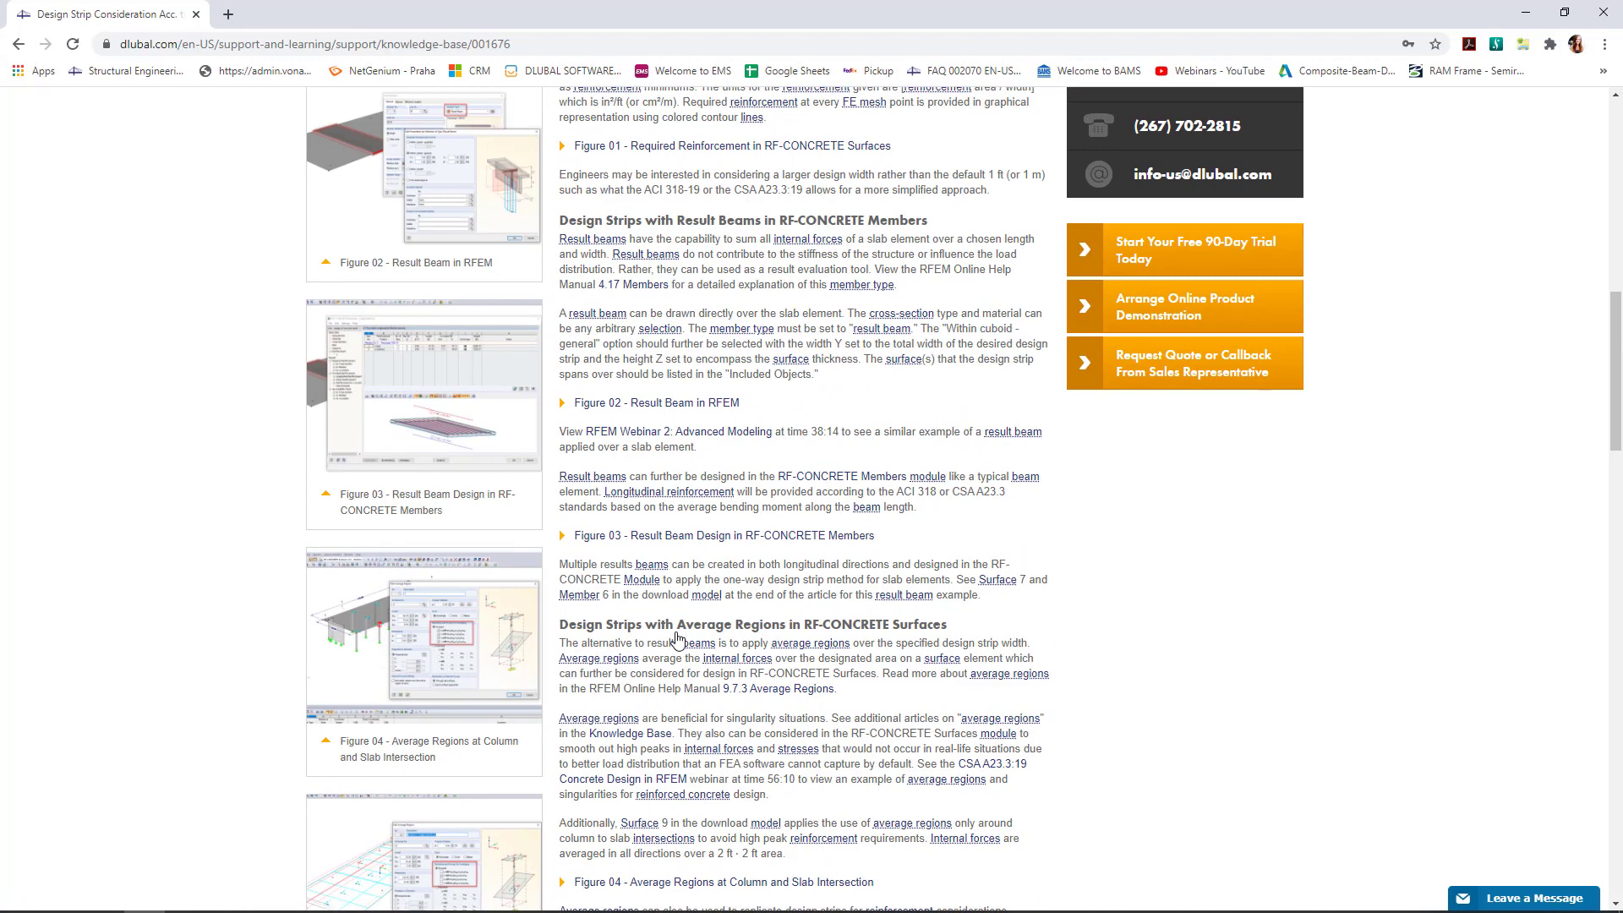
Step: Switch to the slide show with the Dlubal Software Information slide
{"action": "key", "text": "super+Tab"}
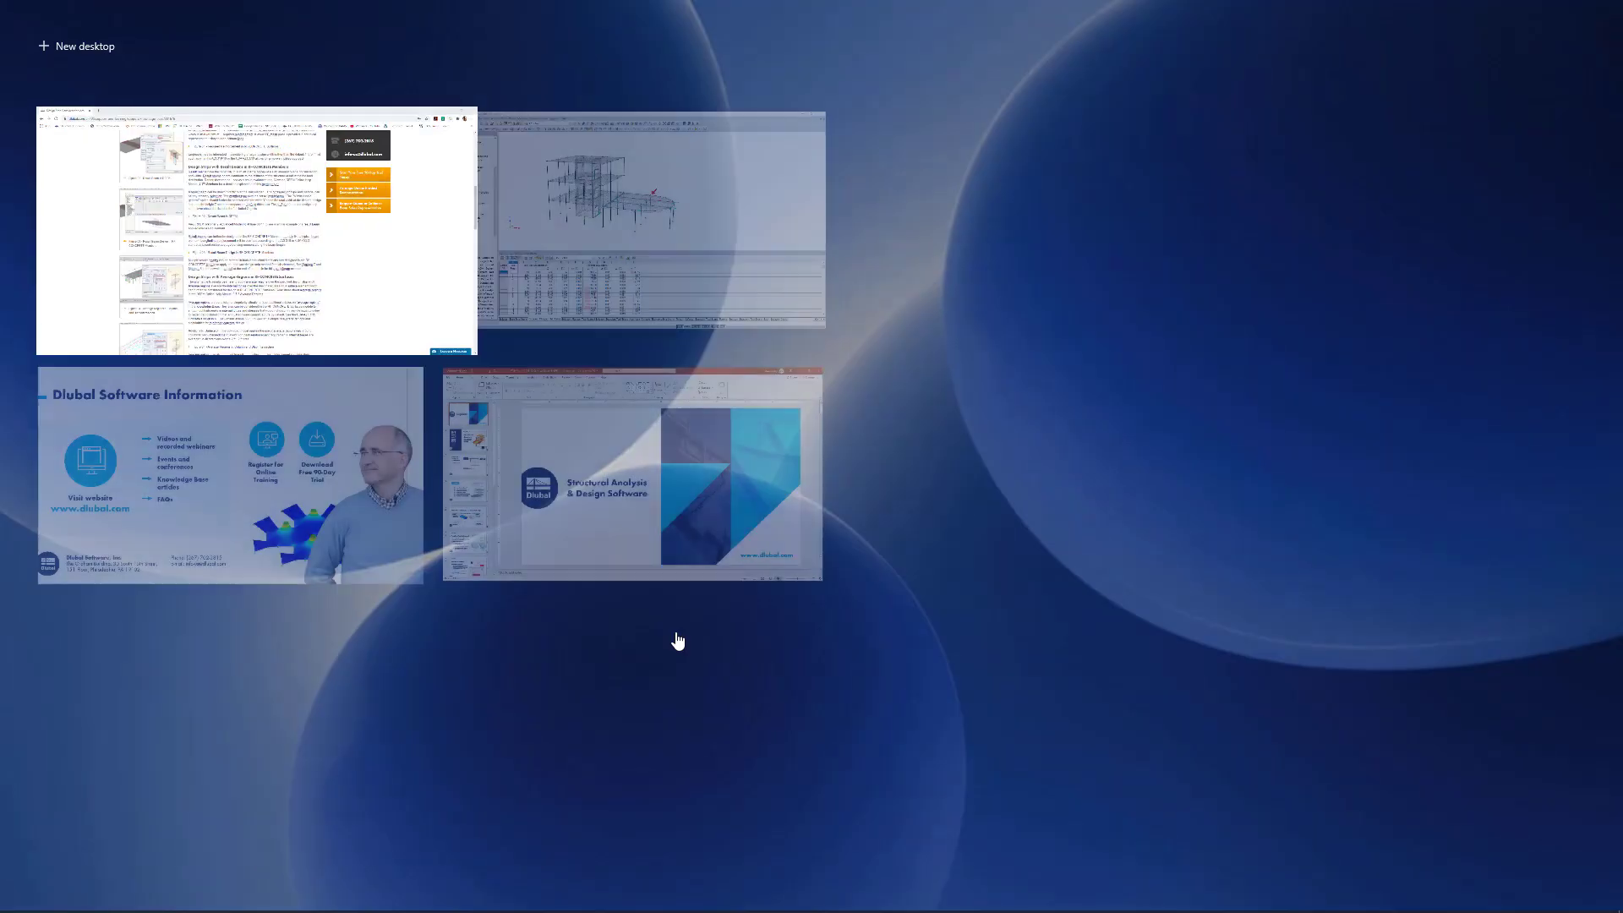
{"action": "left_click", "coordinate": [291, 514]}
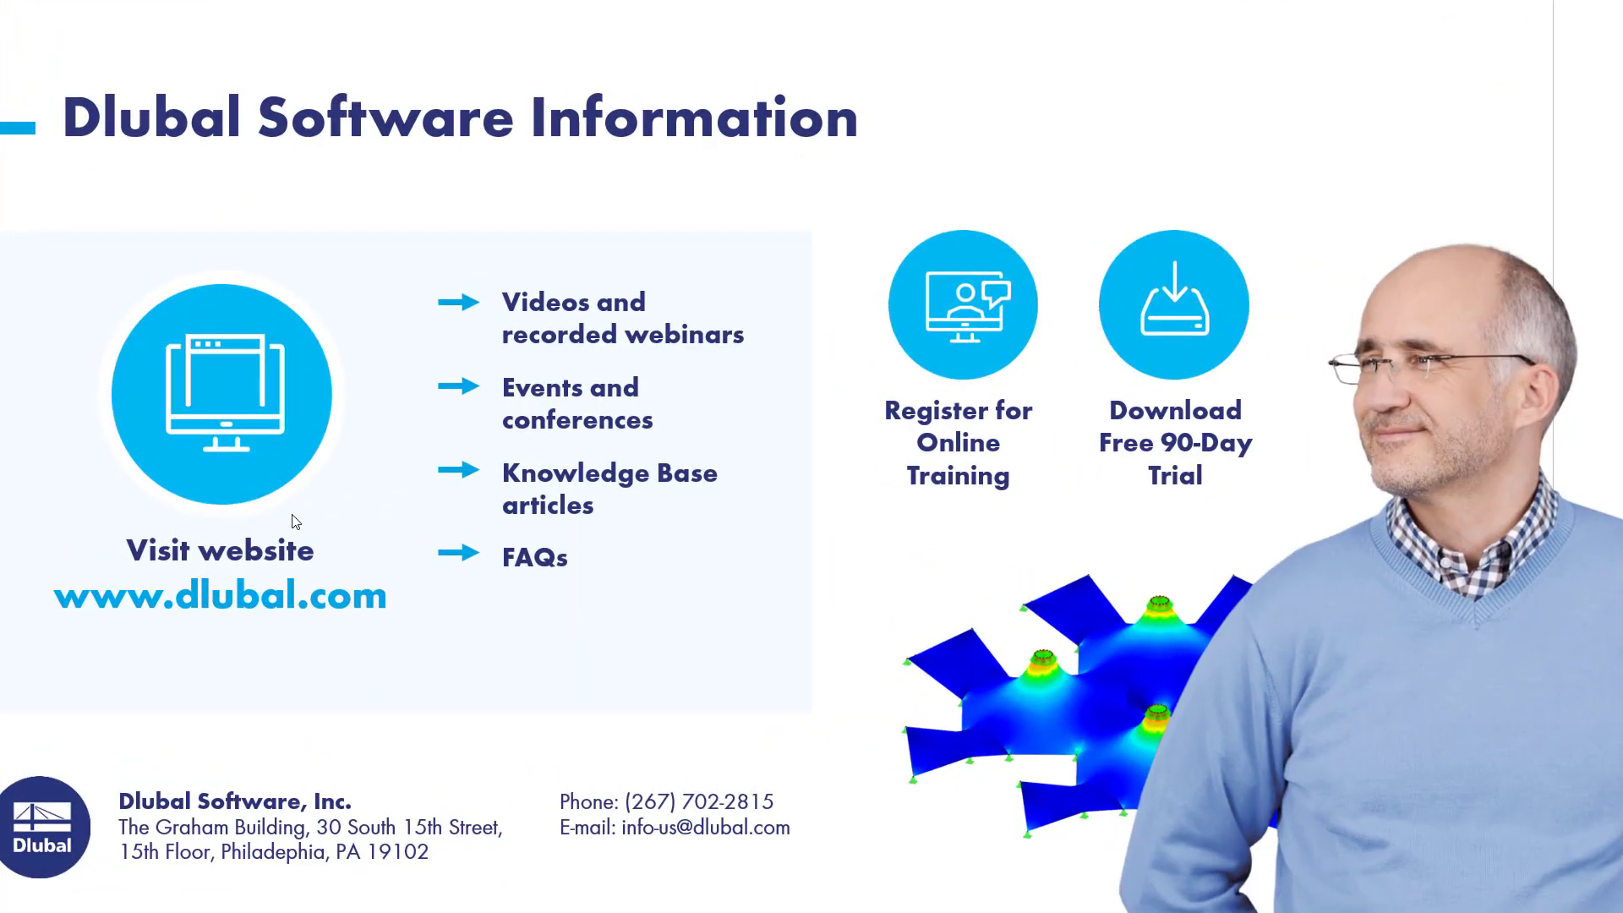